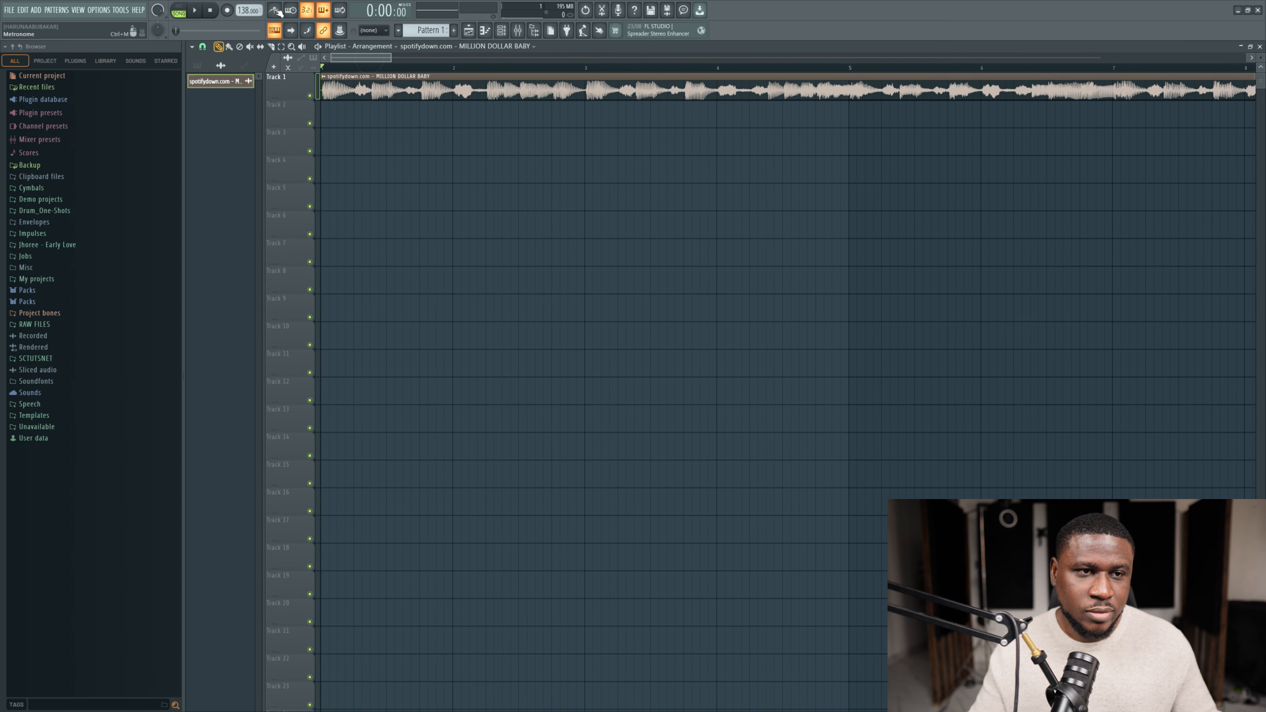
# Step: Play the MILLION DOLLAR BABY clip from the start and from about bar 33 to hear it against the metronome
pyautogui.press('space')
pyautogui.scroll(-5, 410, 128)
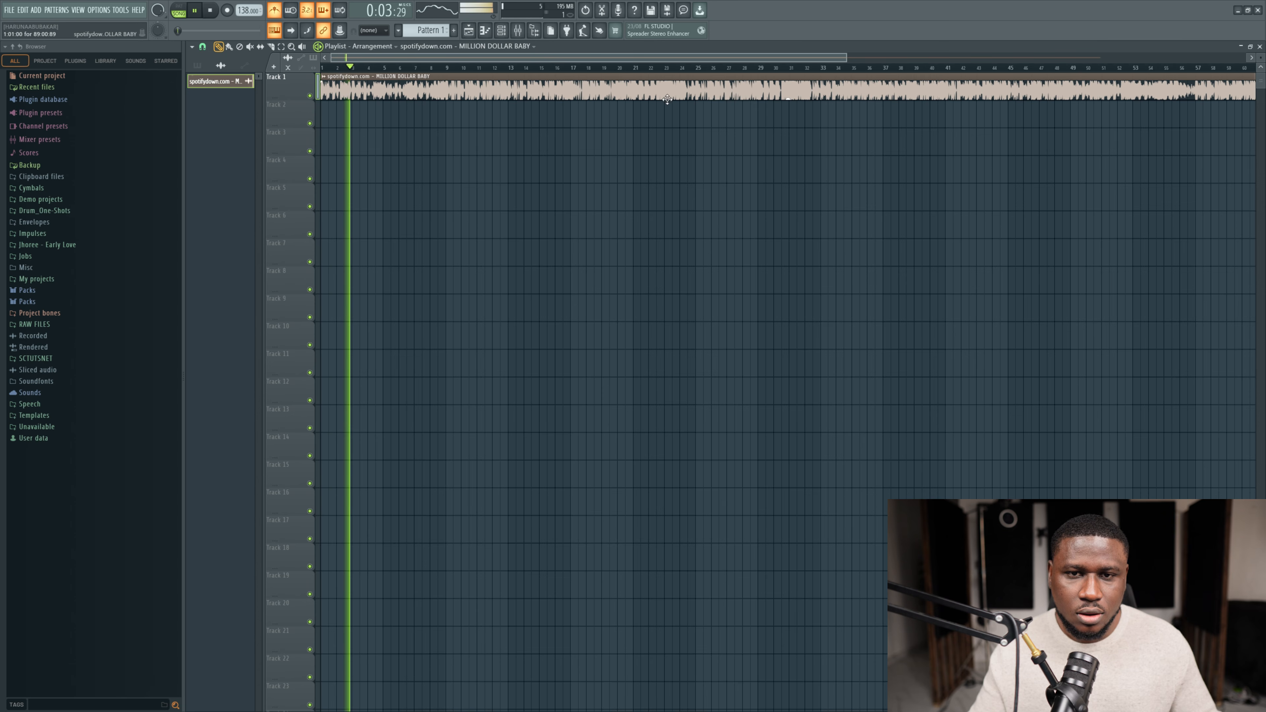
pyautogui.press('space')
pyautogui.click(820, 71)
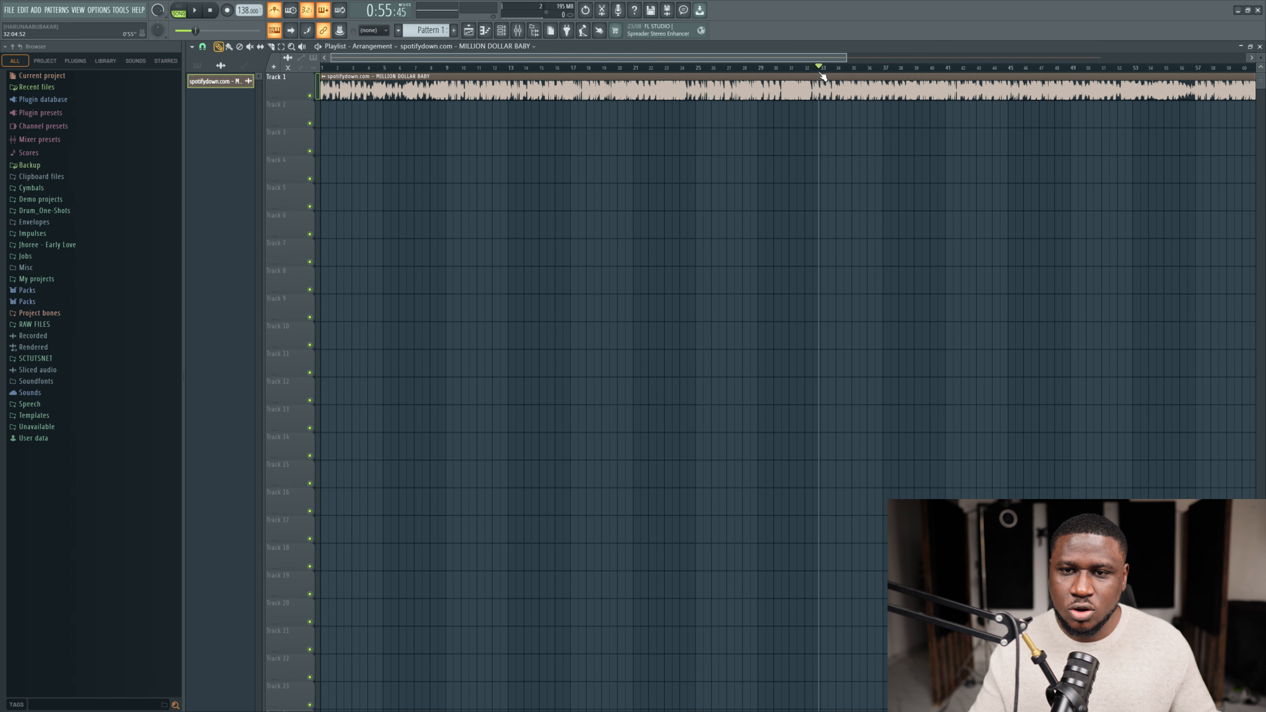
pyautogui.press('space')
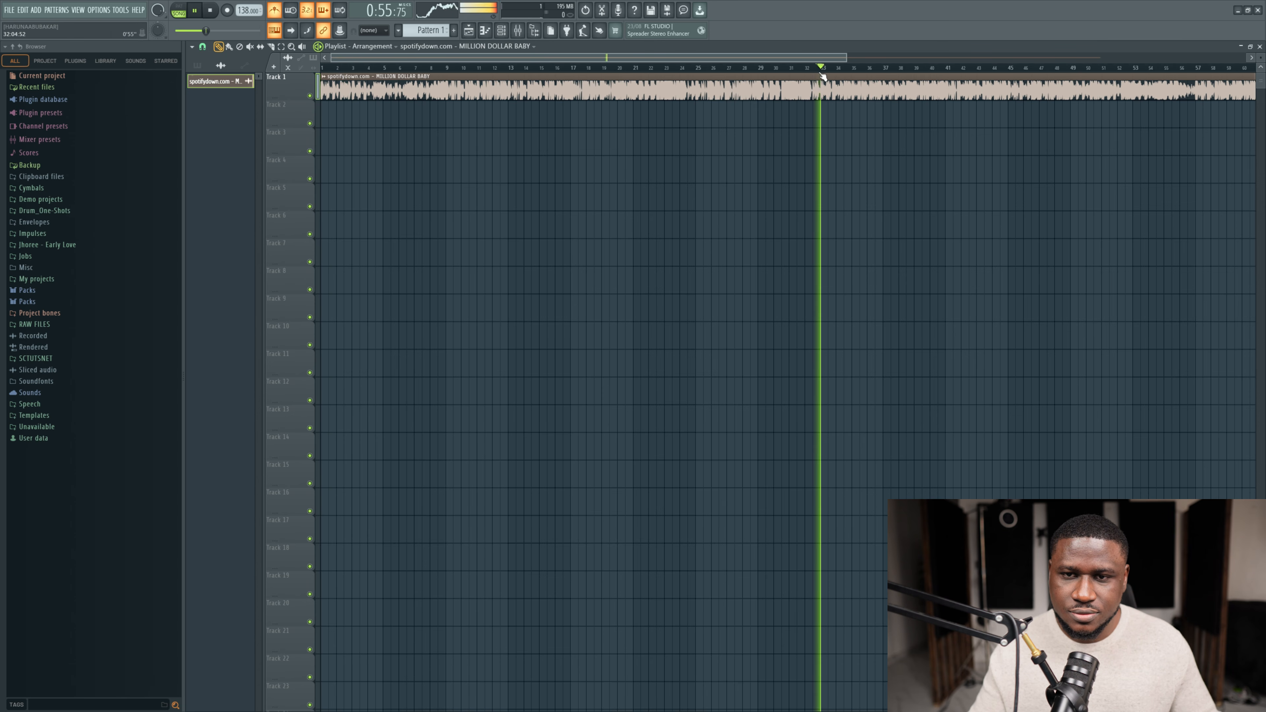
# Step: Lower the MILLION DOLLAR BABY clip's channel volume to 41%, play it to check the level, and return the playhead to the start
pyautogui.doubleClick(805, 84)
pyautogui.press('space')
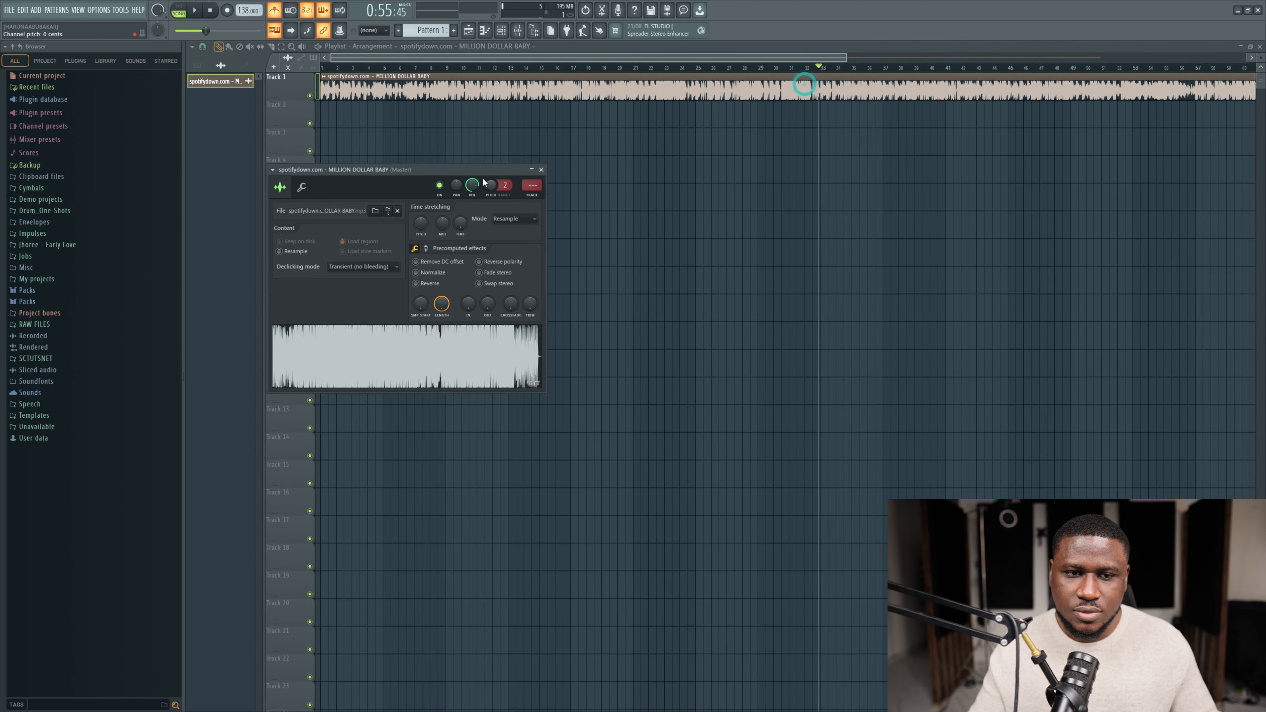
pyautogui.press('space')
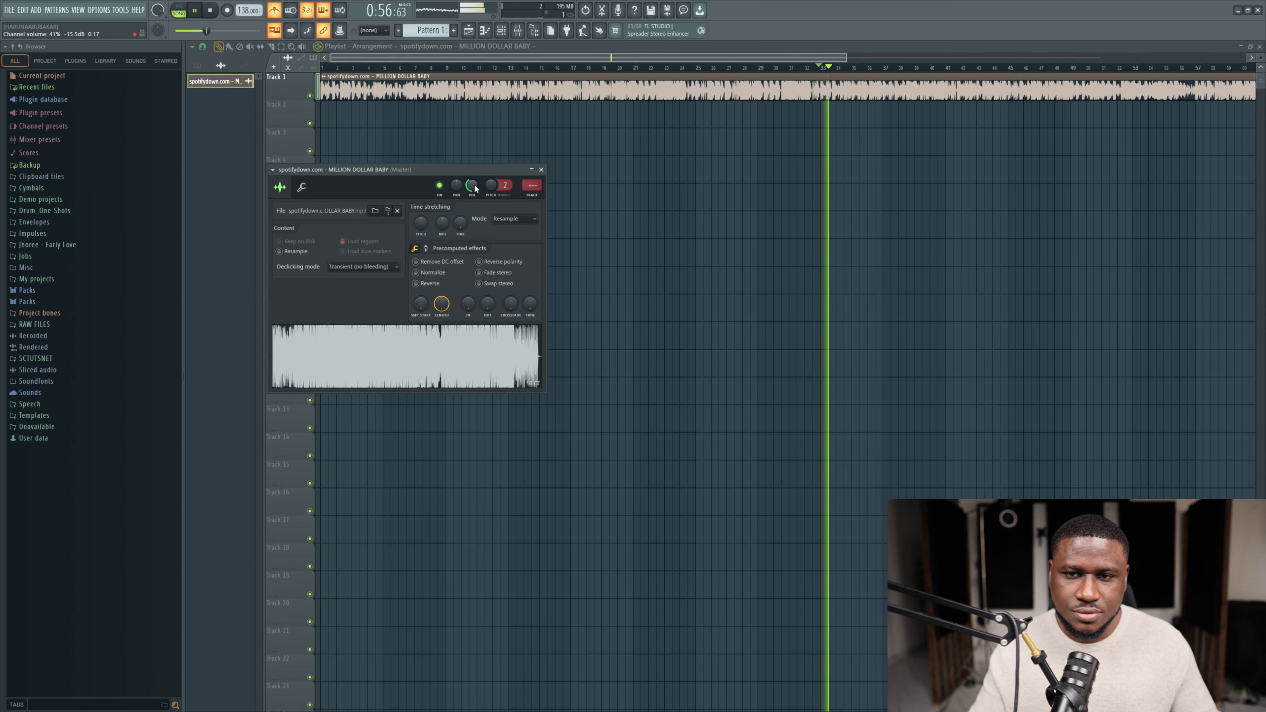
pyautogui.press('space')
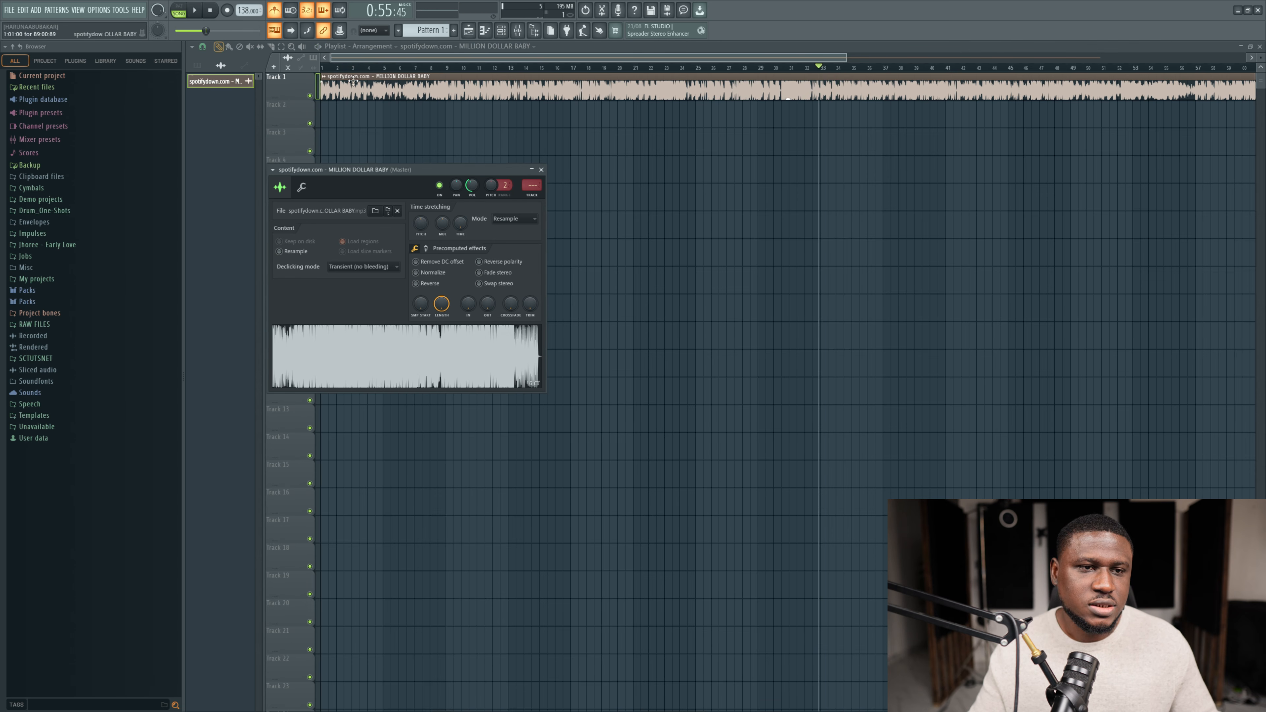
pyautogui.click(324, 67)
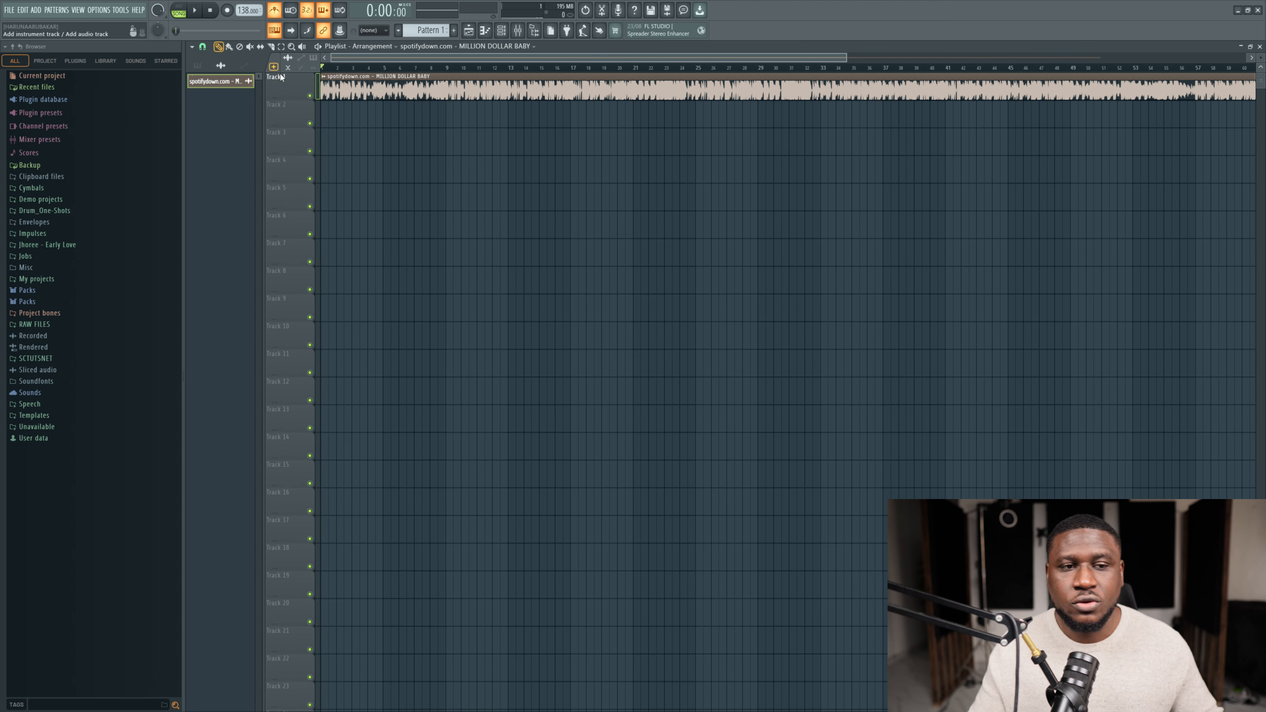
# Step: Trim the short silence off the start of the MILLION DOLLAR BABY clip with snap at (none), so its audio begins exactly at bar 1
pyautogui.scroll(10, 334, 70)
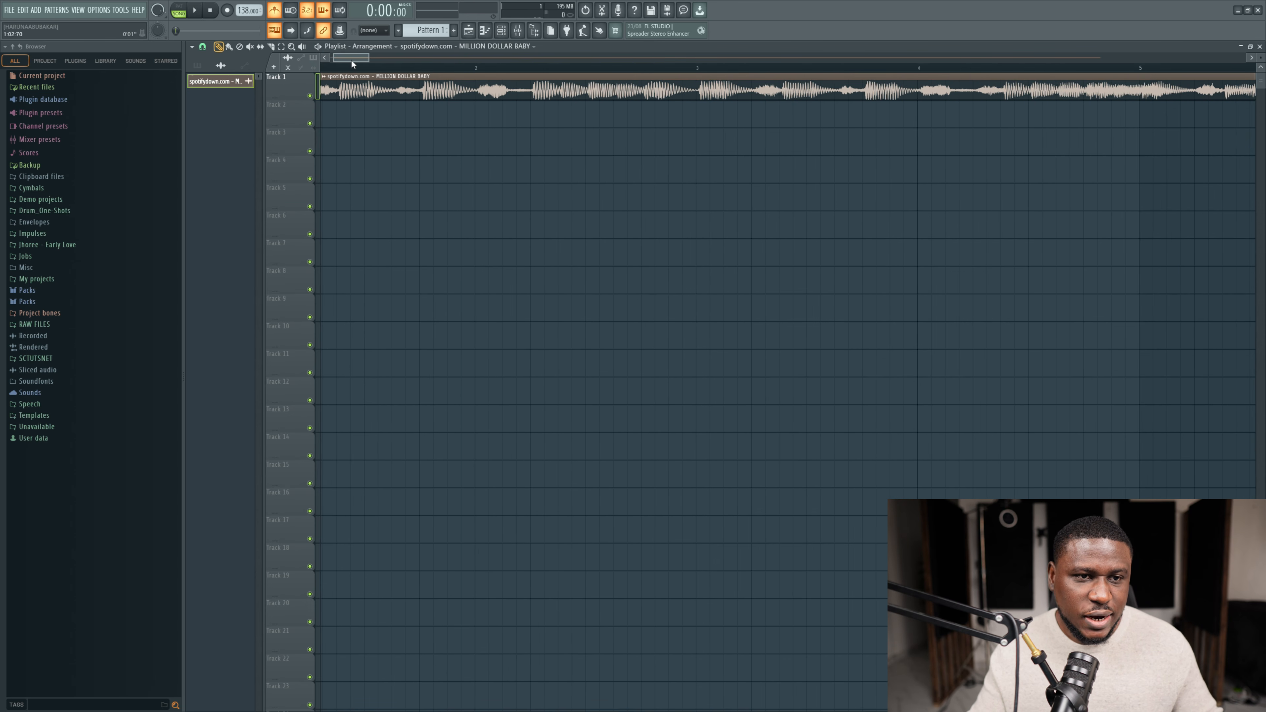
pyautogui.scroll(-4, 352, 61)
pyautogui.scroll(10, 332, 67)
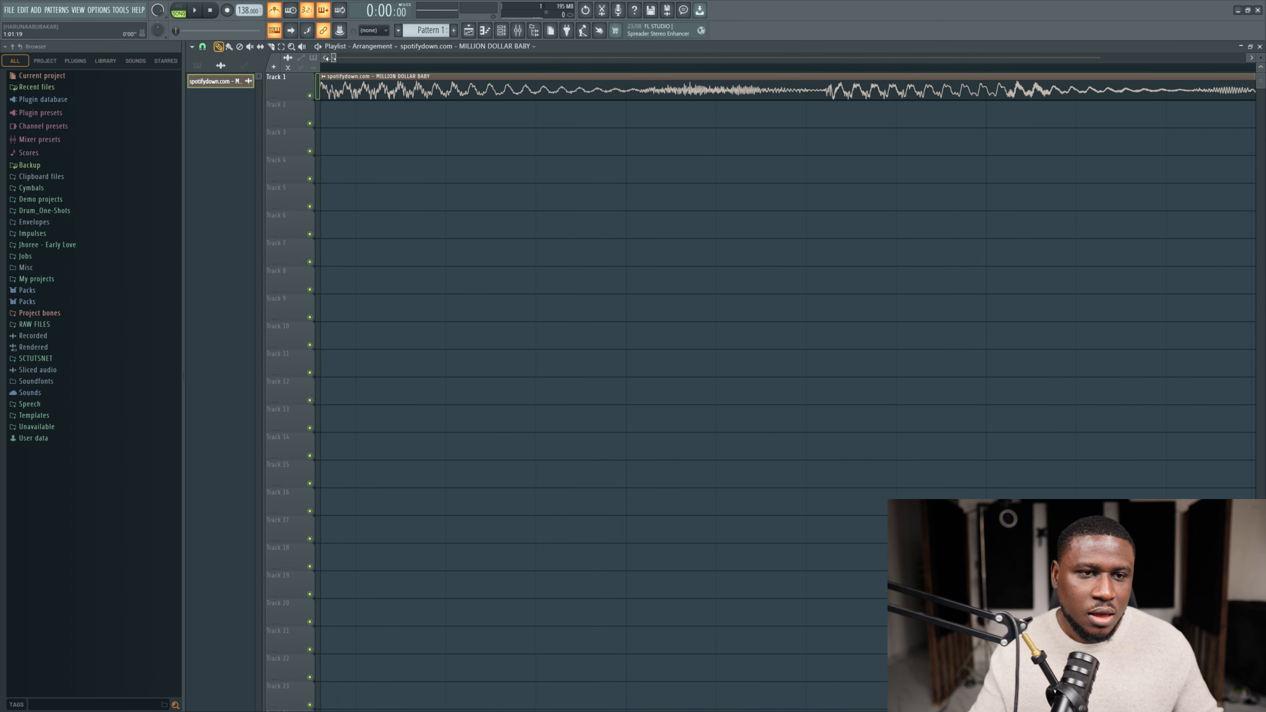
pyautogui.scroll(3, 332, 58)
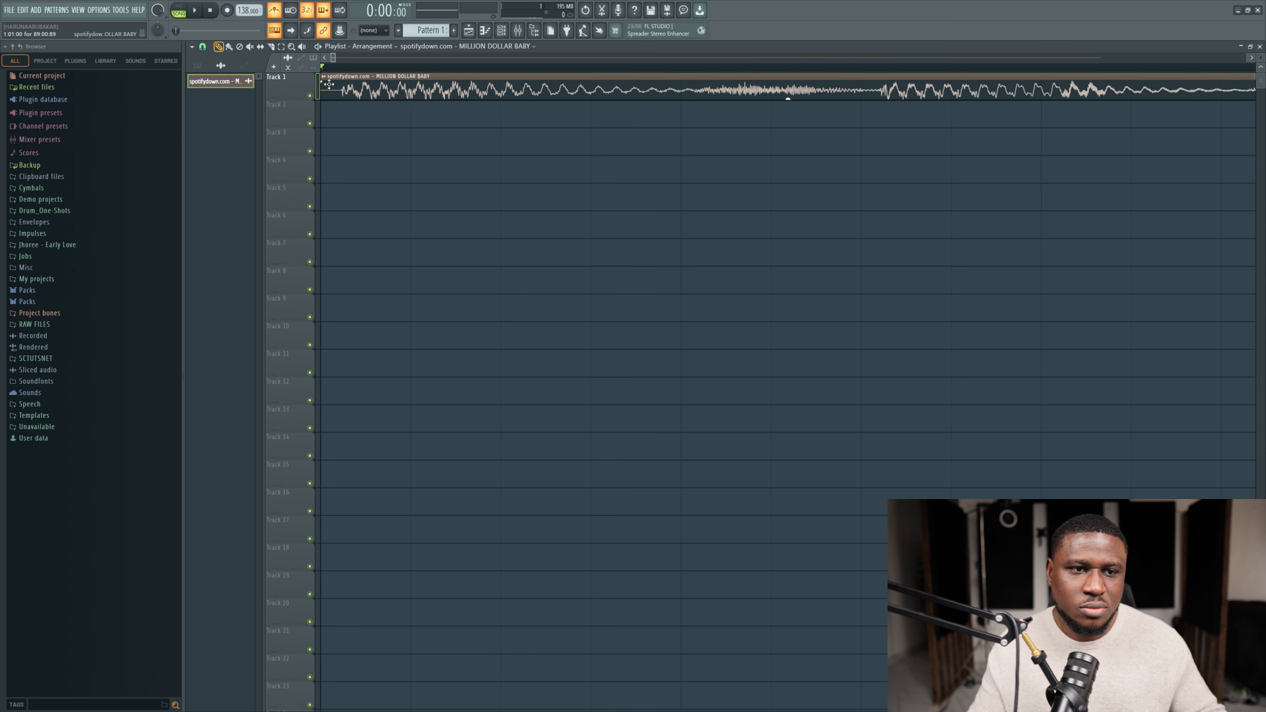
pyautogui.moveTo(326, 87); pyautogui.dragTo(346, 98)
pyautogui.hotkey('ctrl', 'z')
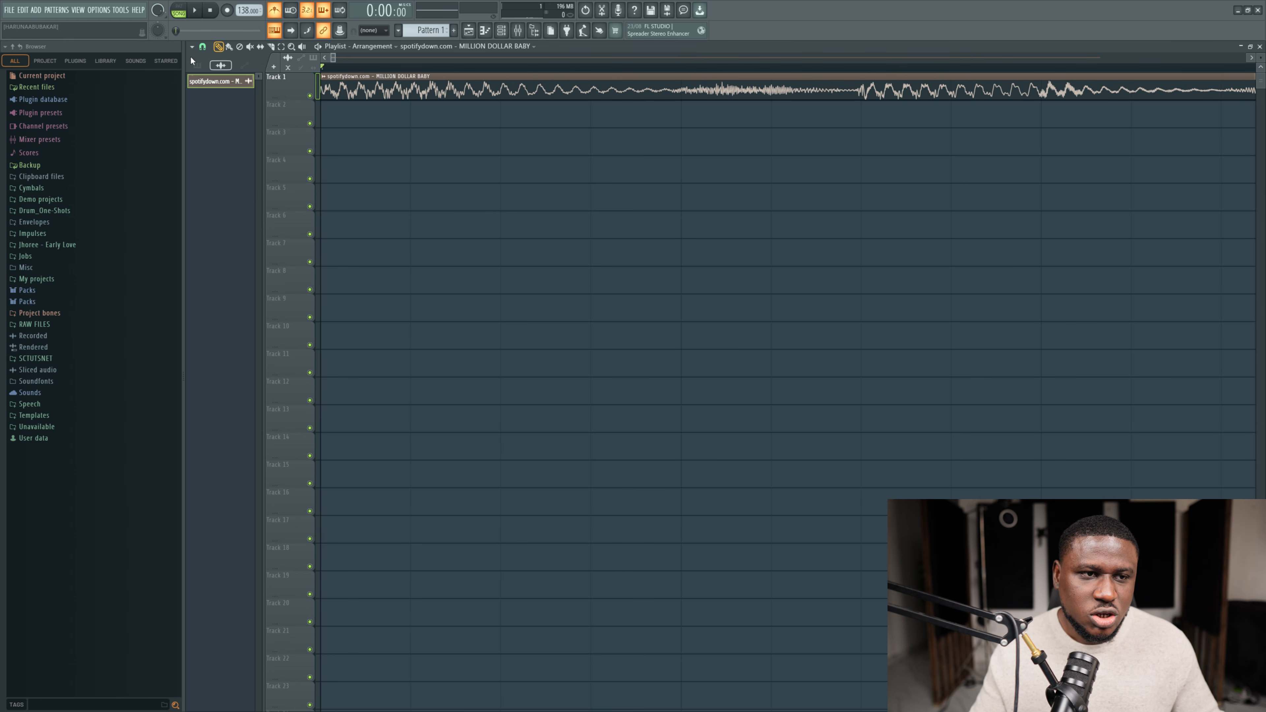
pyautogui.click(203, 50)
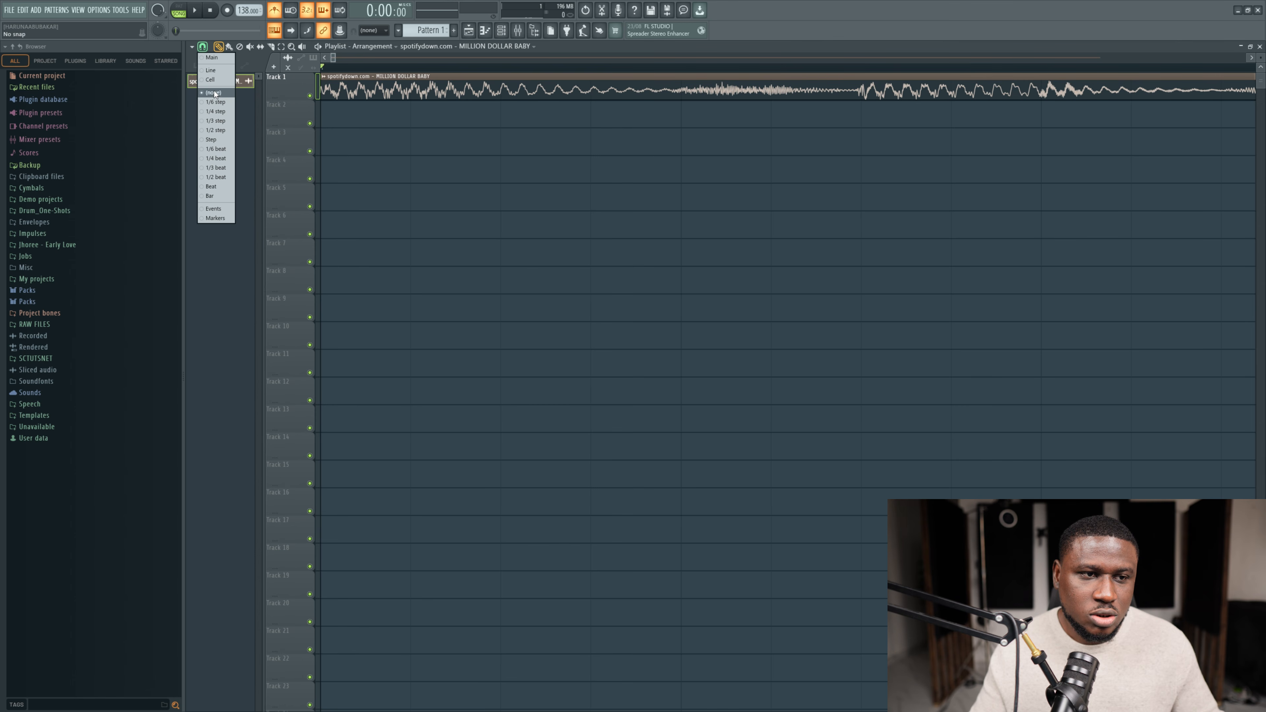
pyautogui.click(380, 92)
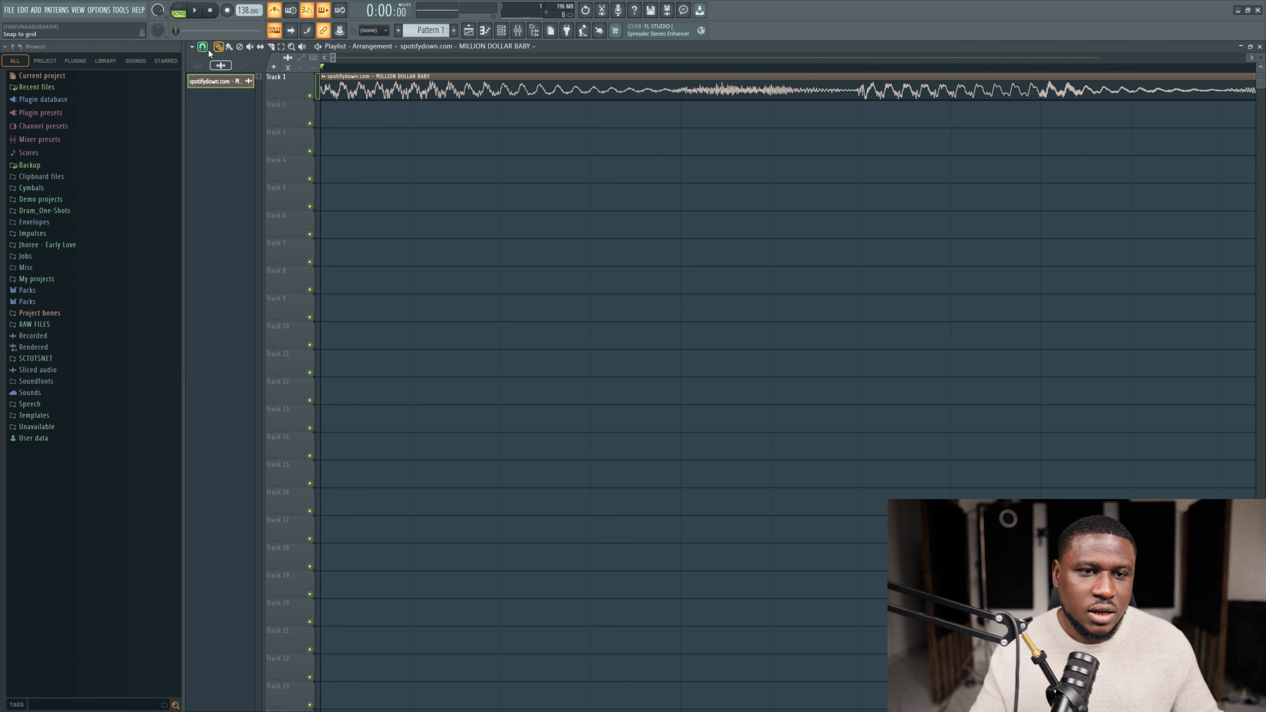
# Step: Play the trimmed clip from bar 3 to check that its beats line up with the grid and metronome
pyautogui.keyDown('ctrl'); pyautogui.scroll(8, 549, 129); pyautogui.keyUp('ctrl')
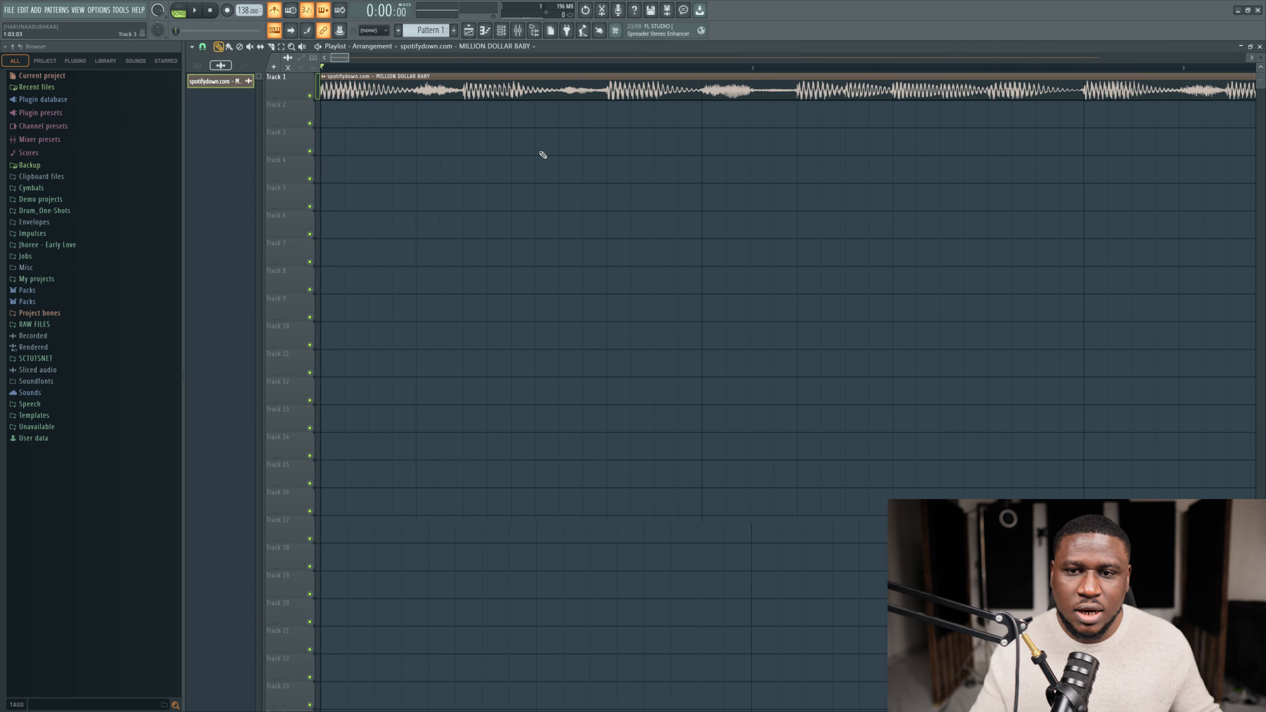
pyautogui.click(790, 70)
pyautogui.keyDown('ctrl'); pyautogui.scroll(5, 789, 75); pyautogui.keyUp('ctrl')
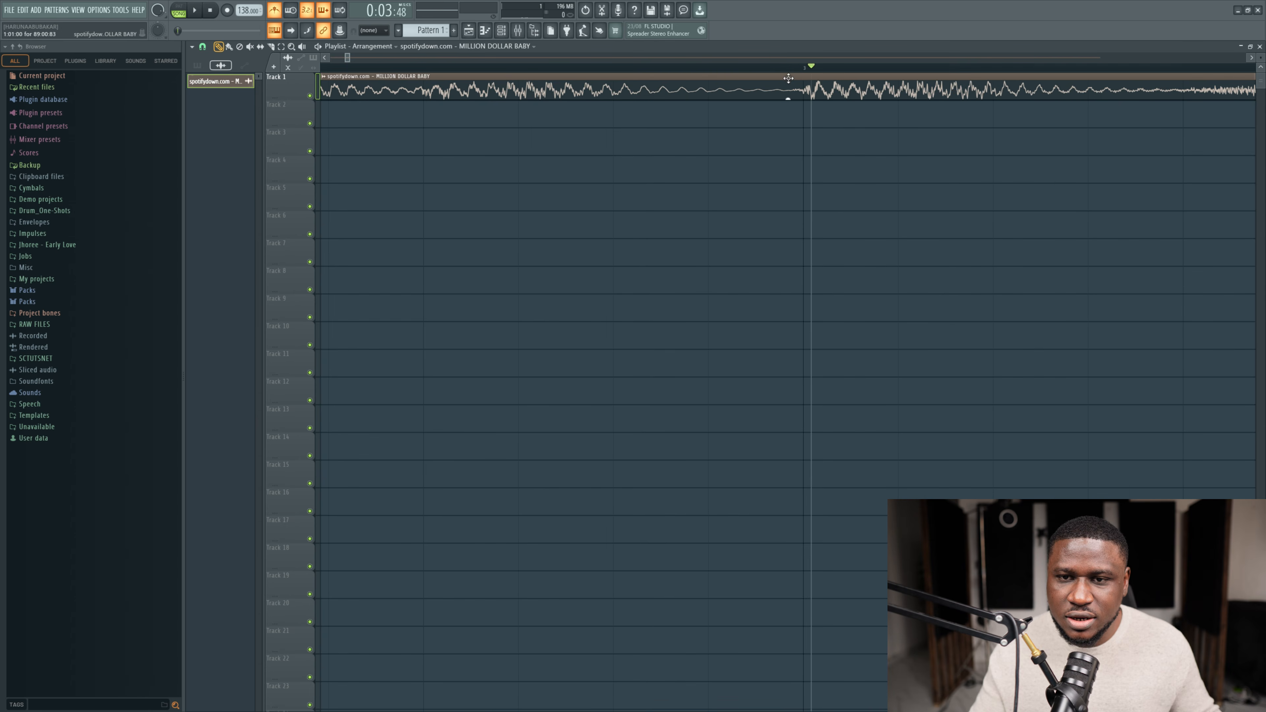
pyautogui.press('space')
pyautogui.keyDown('ctrl'); pyautogui.scroll(-6, 778, 79); pyautogui.keyUp('ctrl')
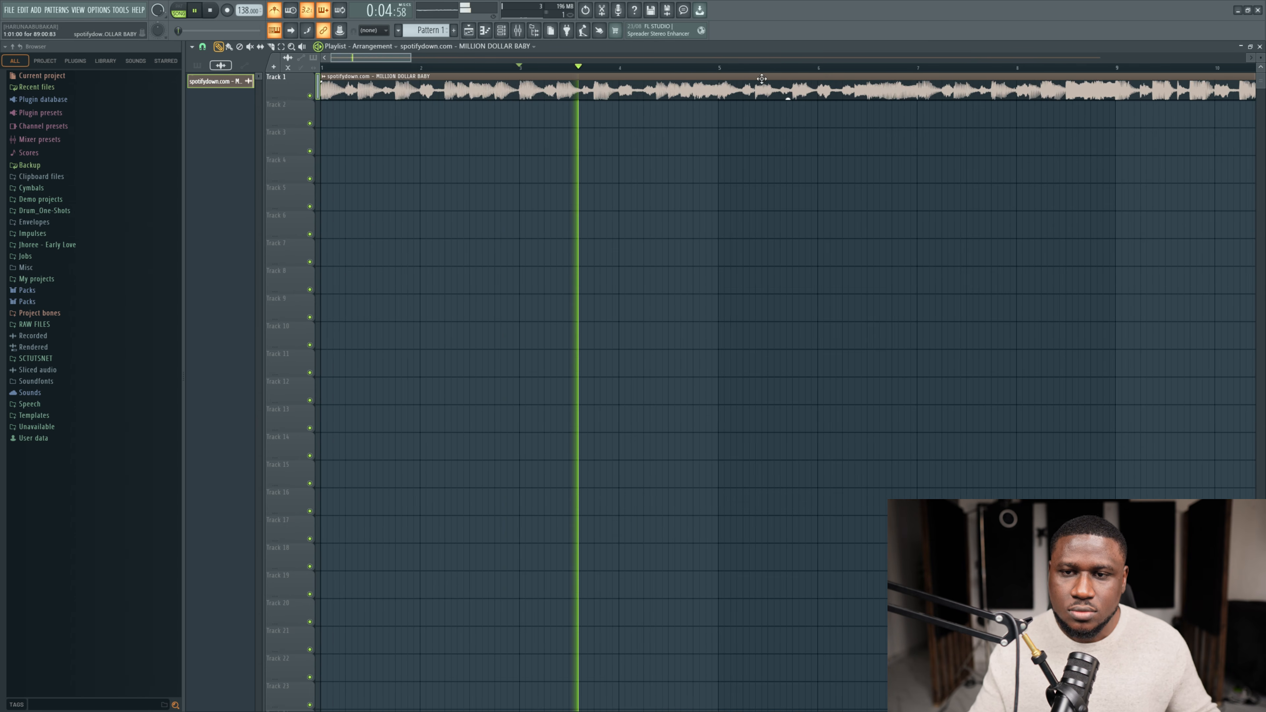
pyautogui.keyDown('ctrl'); pyautogui.scroll(-4, 762, 78); pyautogui.keyUp('ctrl')
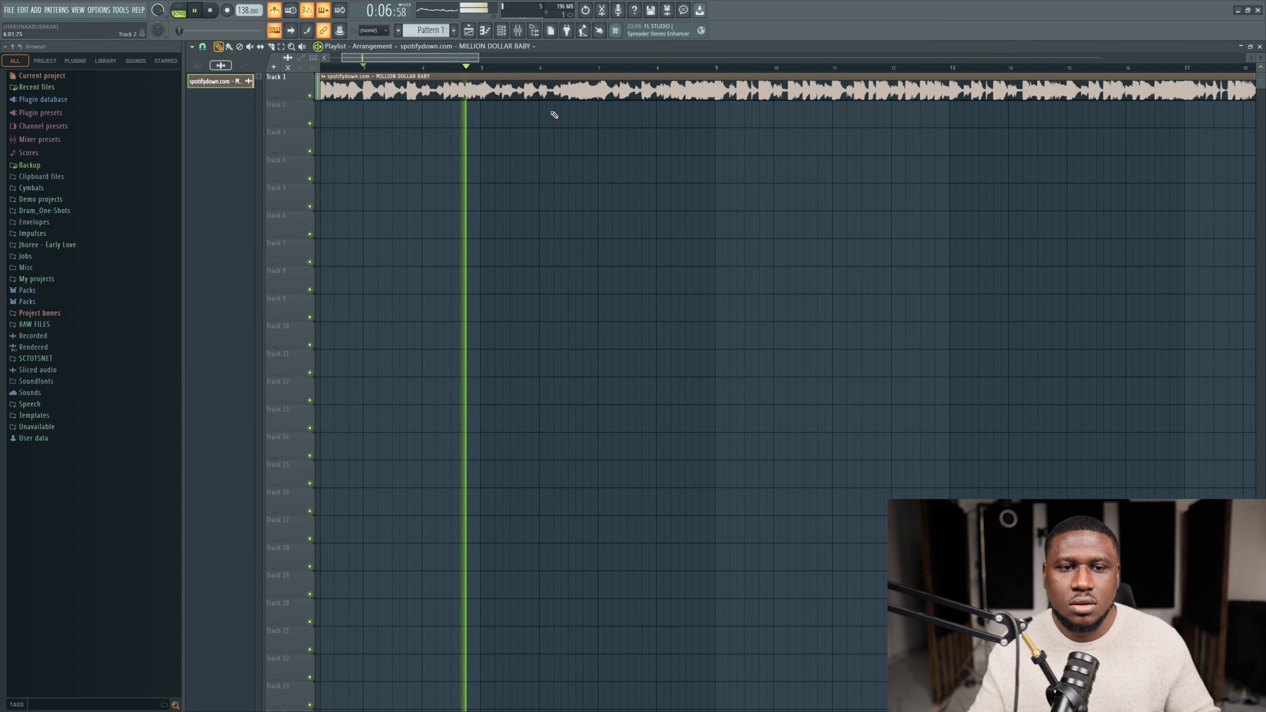
pyautogui.press('space')
pyautogui.keyDown('ctrl'); pyautogui.scroll(-8, 458, 142); pyautogui.keyUp('ctrl')
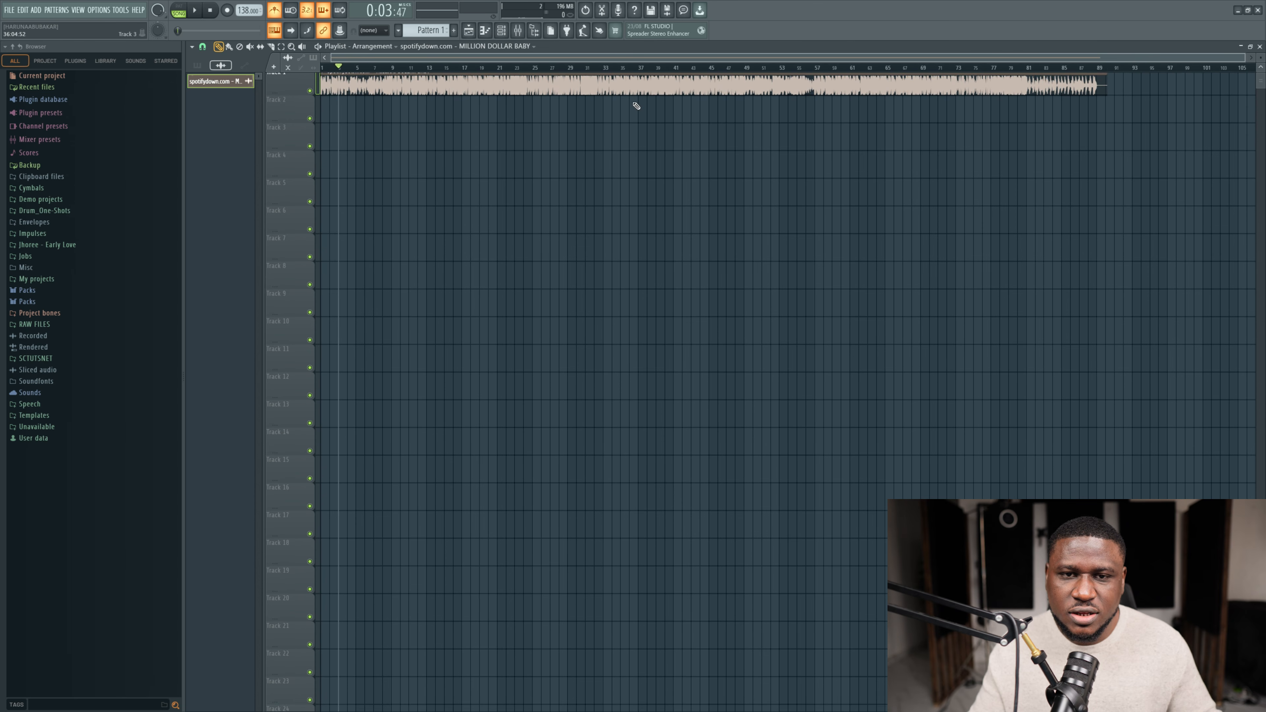
# Step: Check the song's timing by playing it from about bar 34 and from bar 82, returning the playhead to the start
pyautogui.scroll(1, 634, 103)
pyautogui.click(616, 69)
pyautogui.press('space')
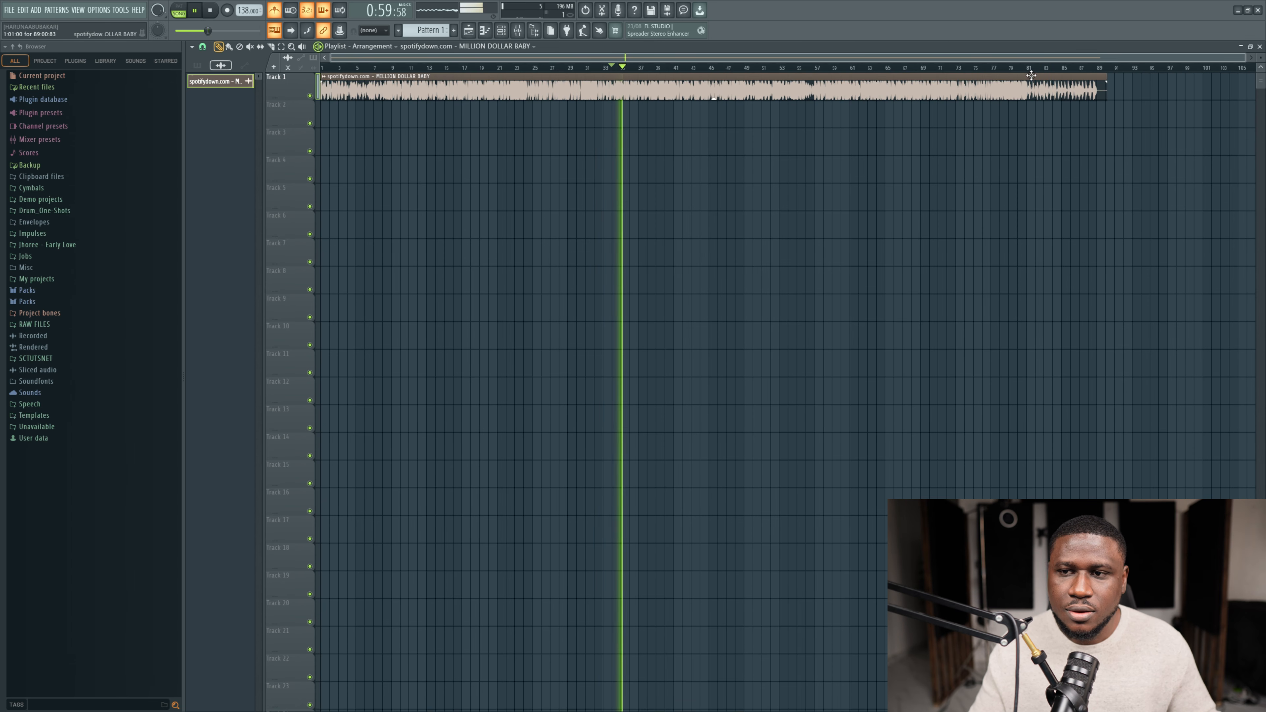
pyautogui.press('space')
pyautogui.click(1040, 68)
pyautogui.press('space')
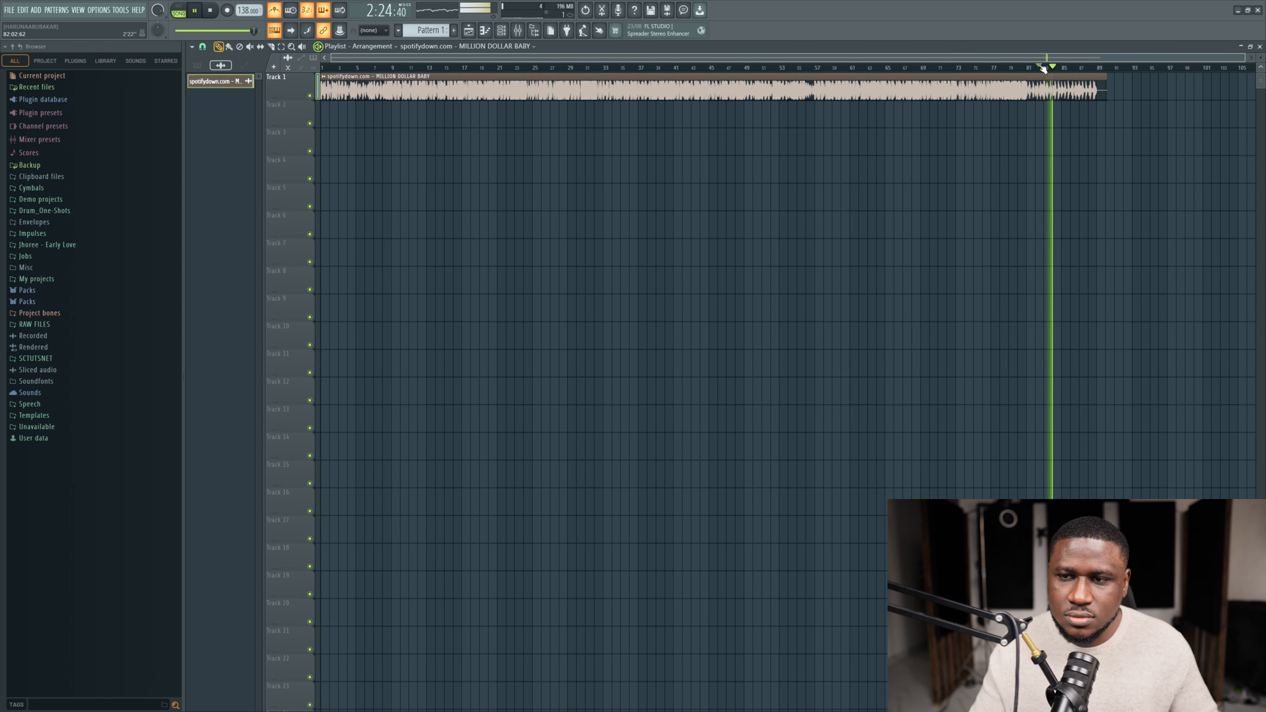
pyautogui.press('space')
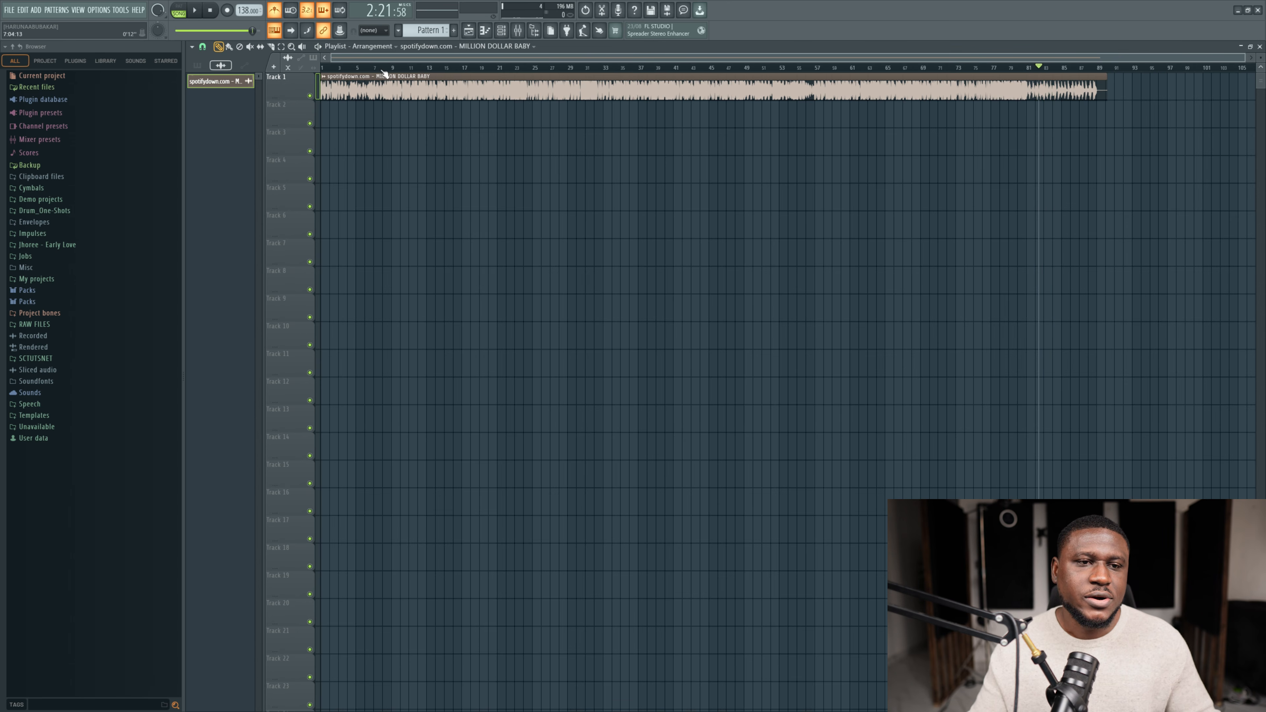
pyautogui.moveTo(346, 67); pyautogui.dragTo(184, 72)
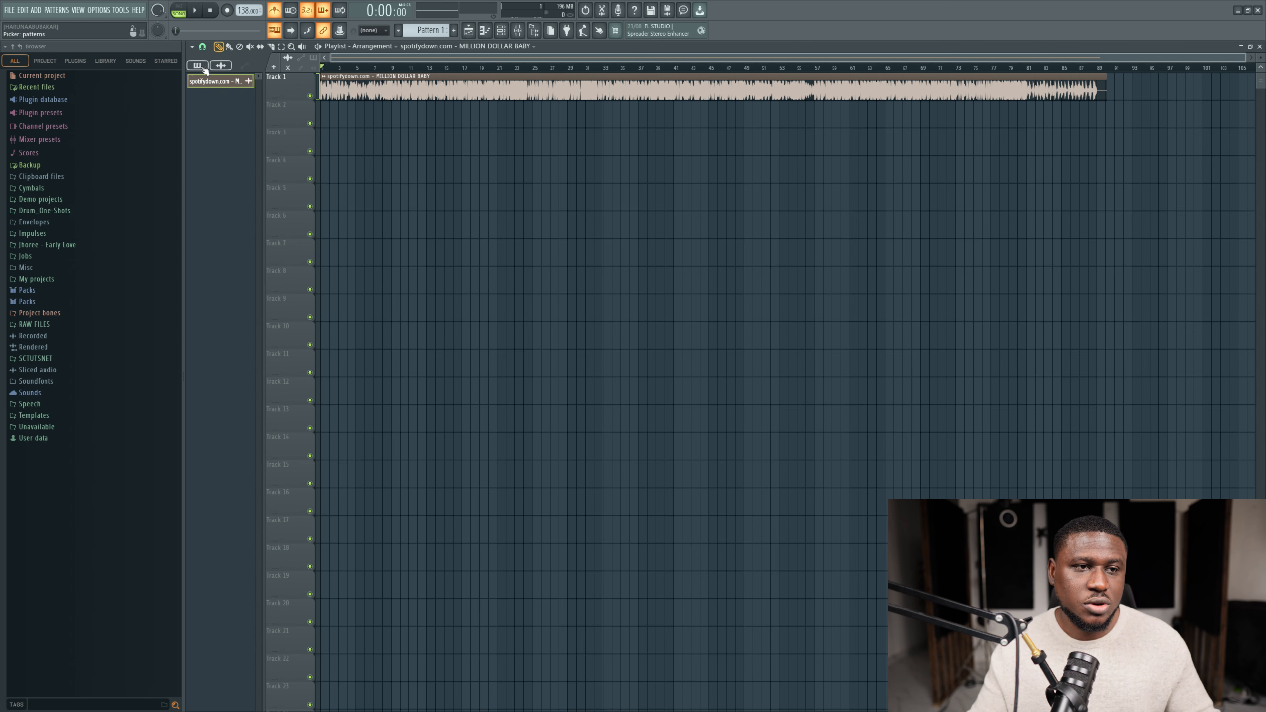
# Step: Set the playlist's grid snap to Bar
pyautogui.click(204, 48)
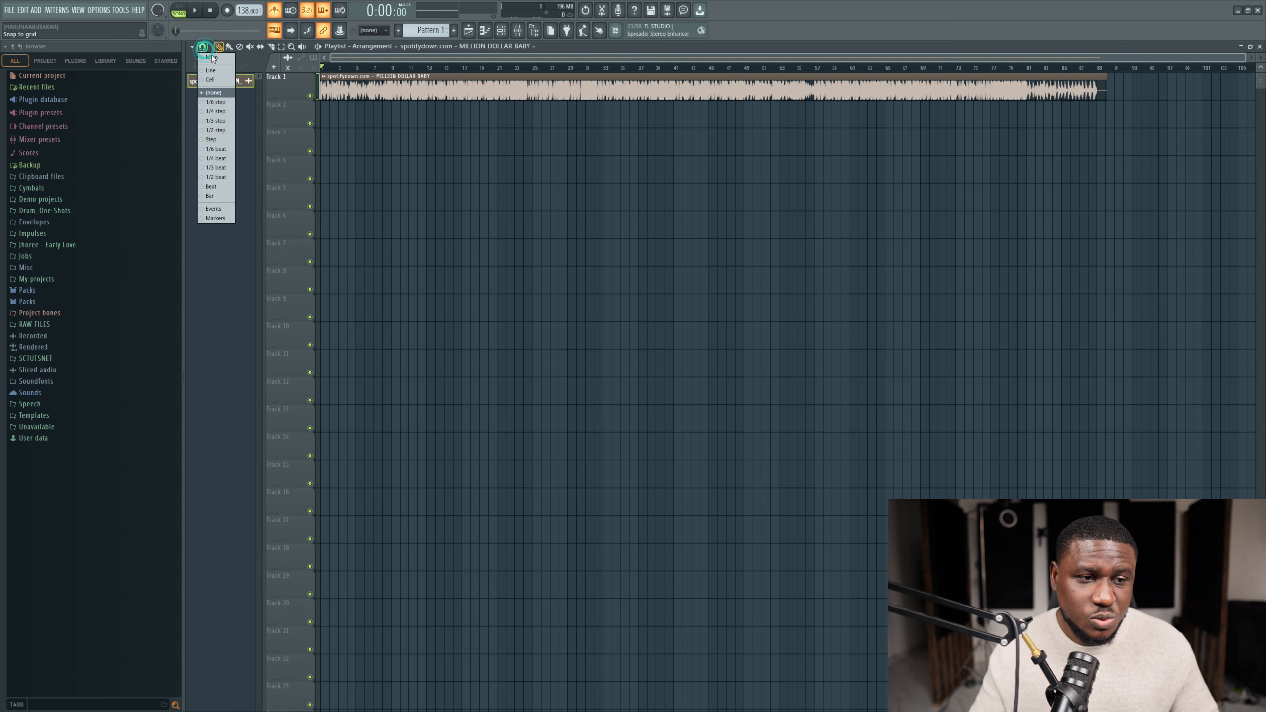
pyautogui.click(212, 196)
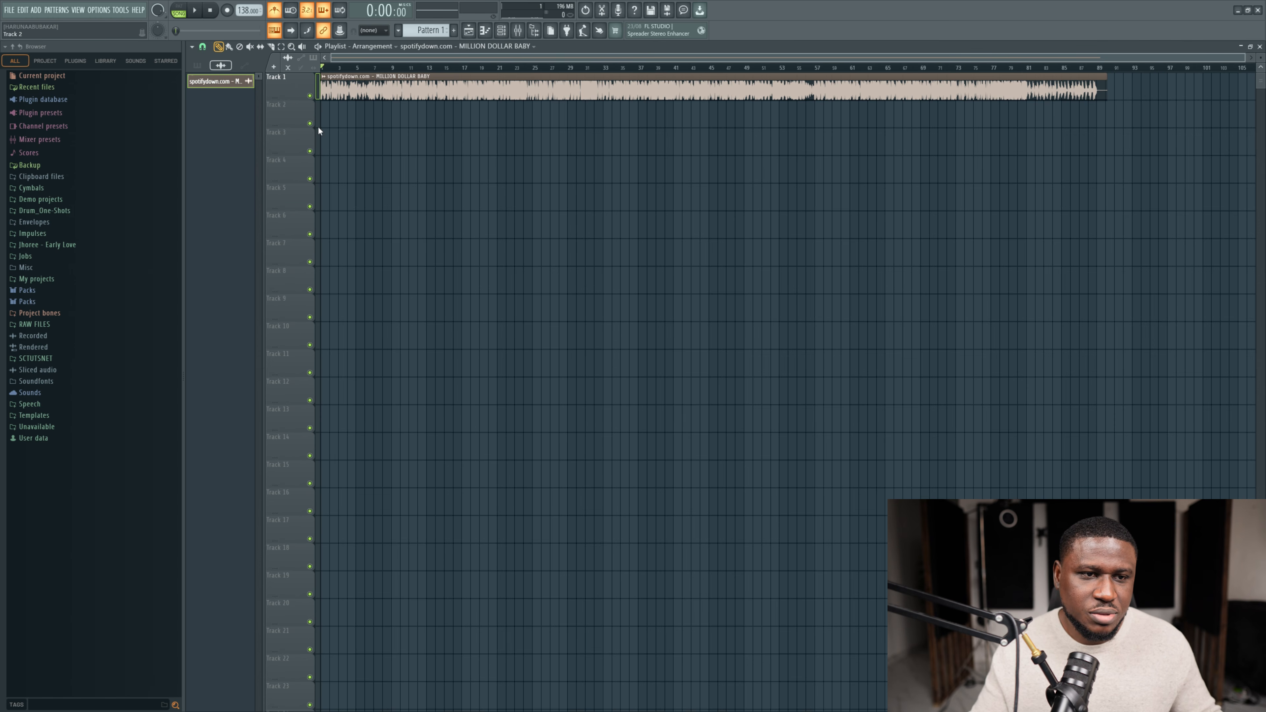
pyautogui.scroll(5, 318, 131)
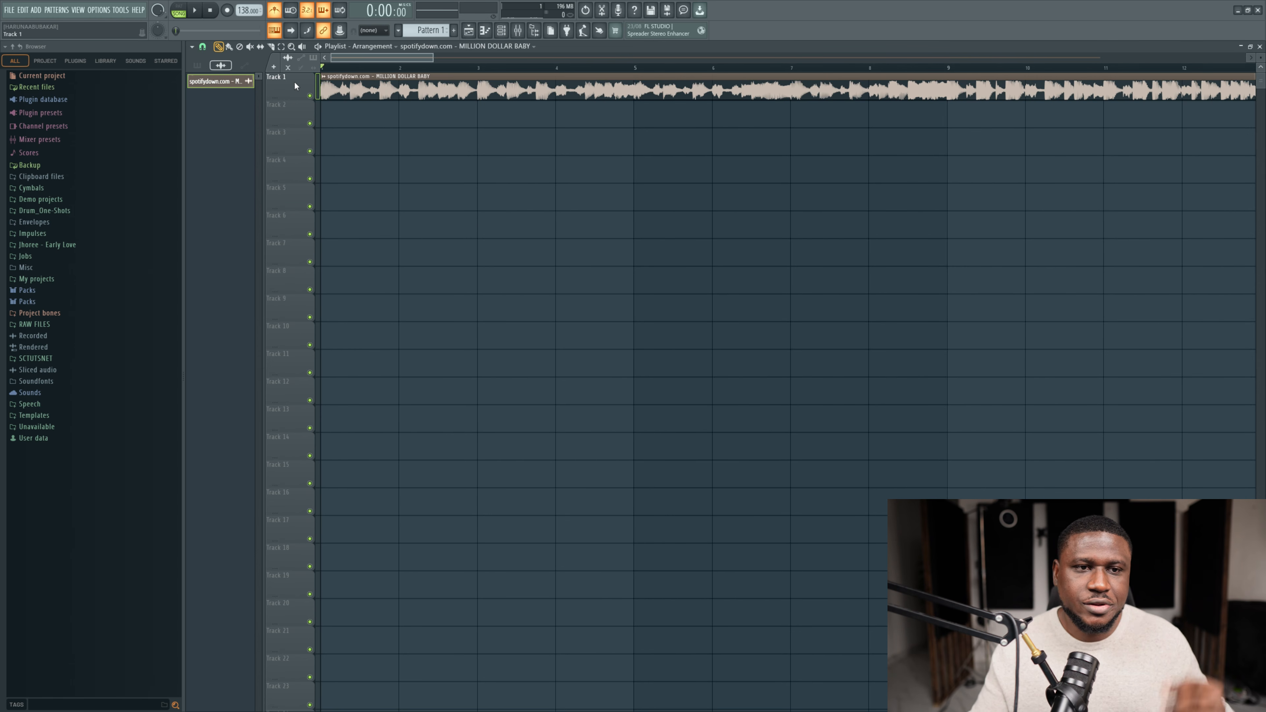
pyautogui.scroll(-2, 362, 176)
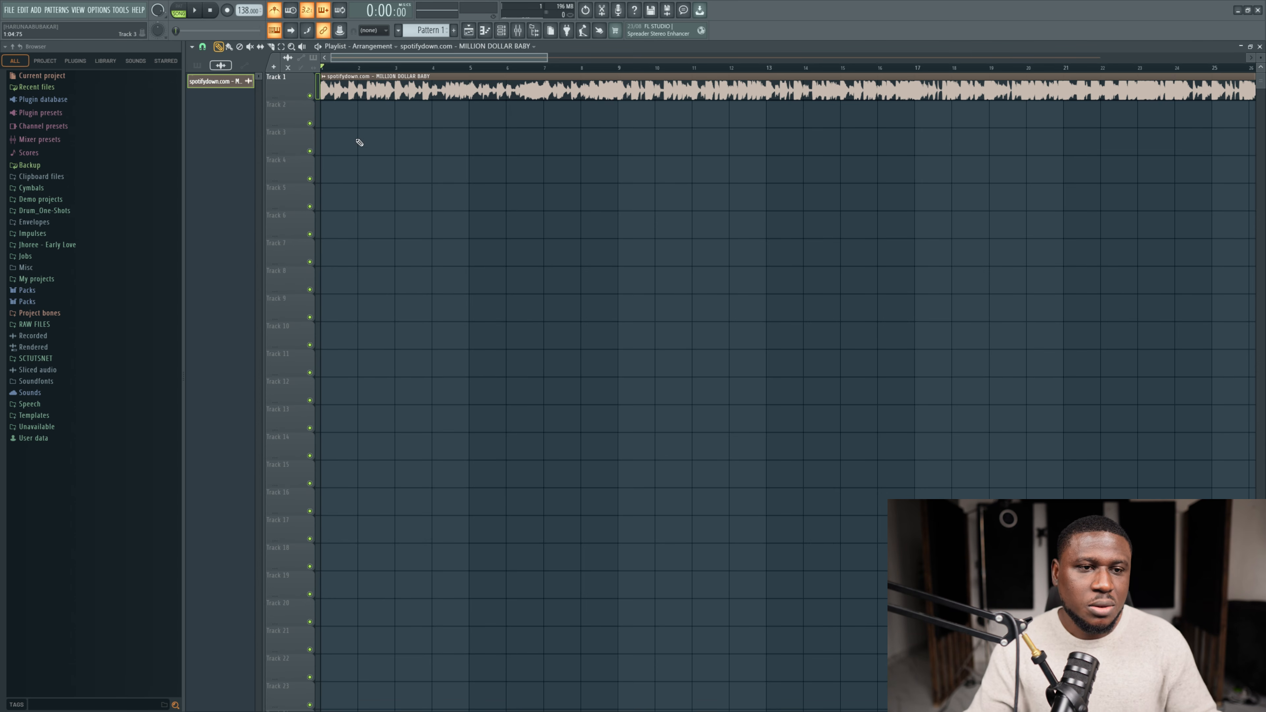
# Step: Extract the drums, bass, instruments and vocals stems from the MILLION DOLLAR BABY clip onto their own playlist tracks
pyautogui.click(324, 77)
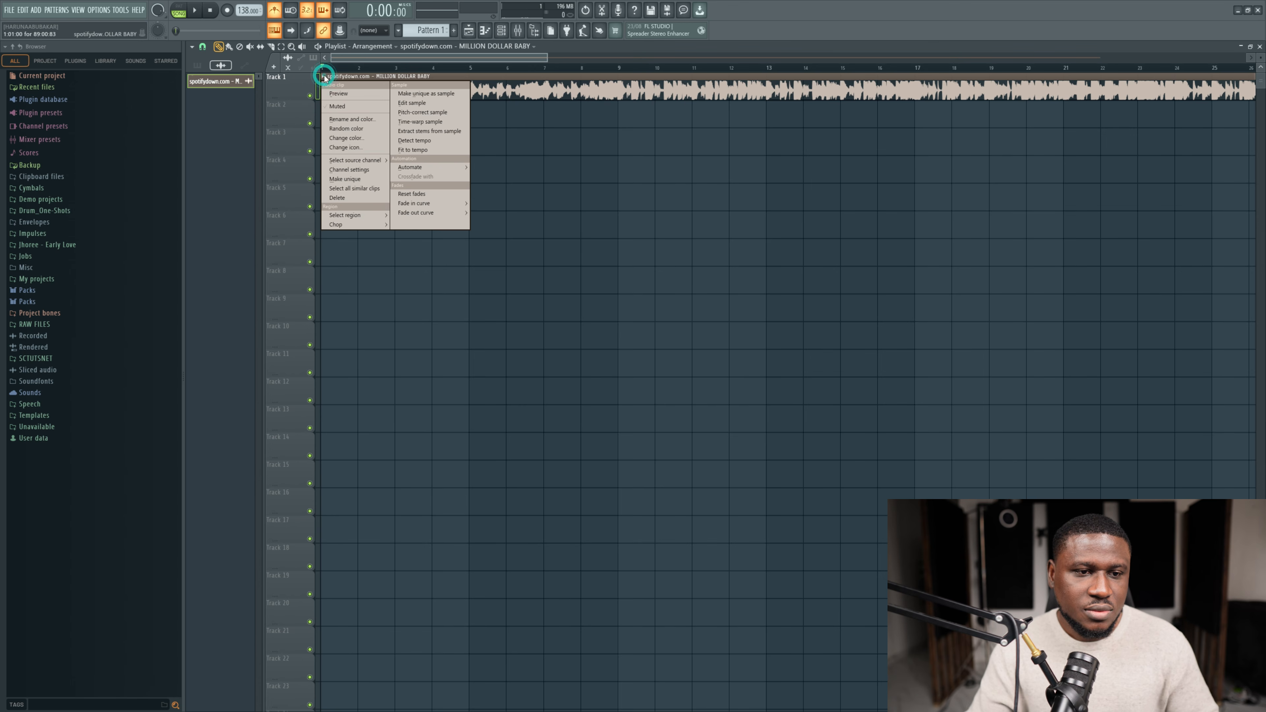
pyautogui.click(325, 79)
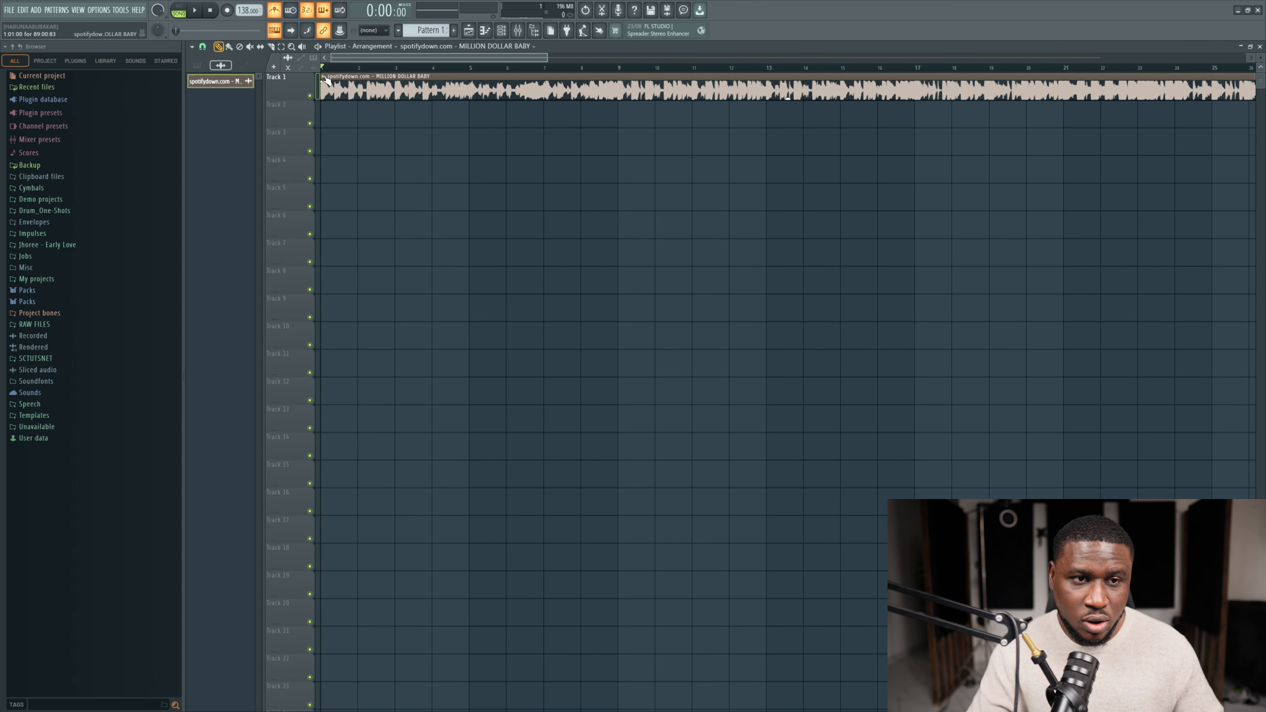
pyautogui.click(325, 77)
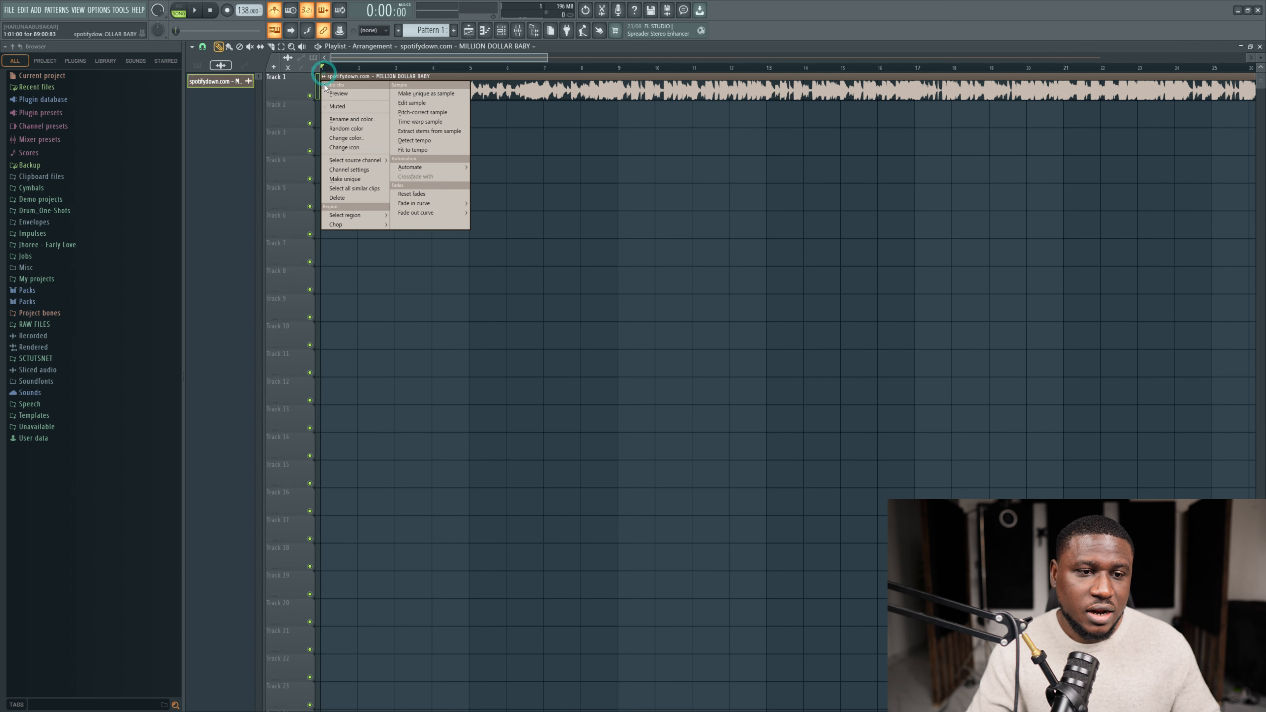
pyautogui.click(427, 132)
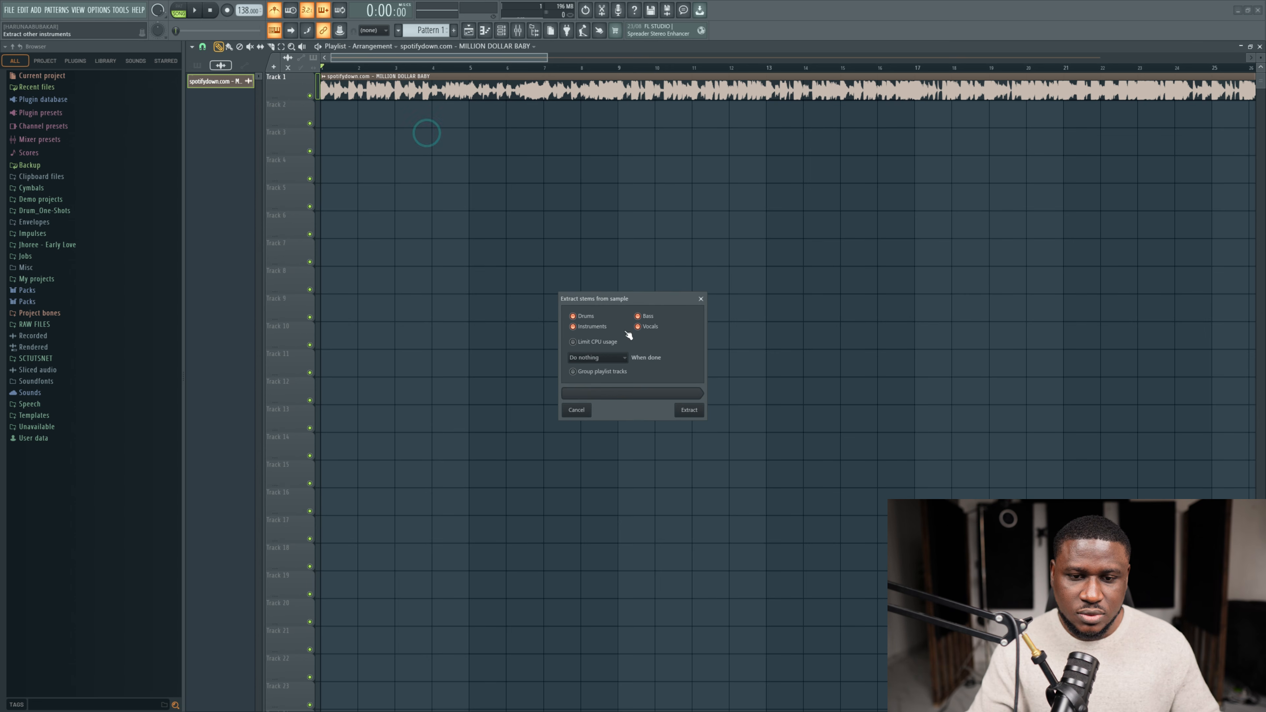
pyautogui.click(691, 413)
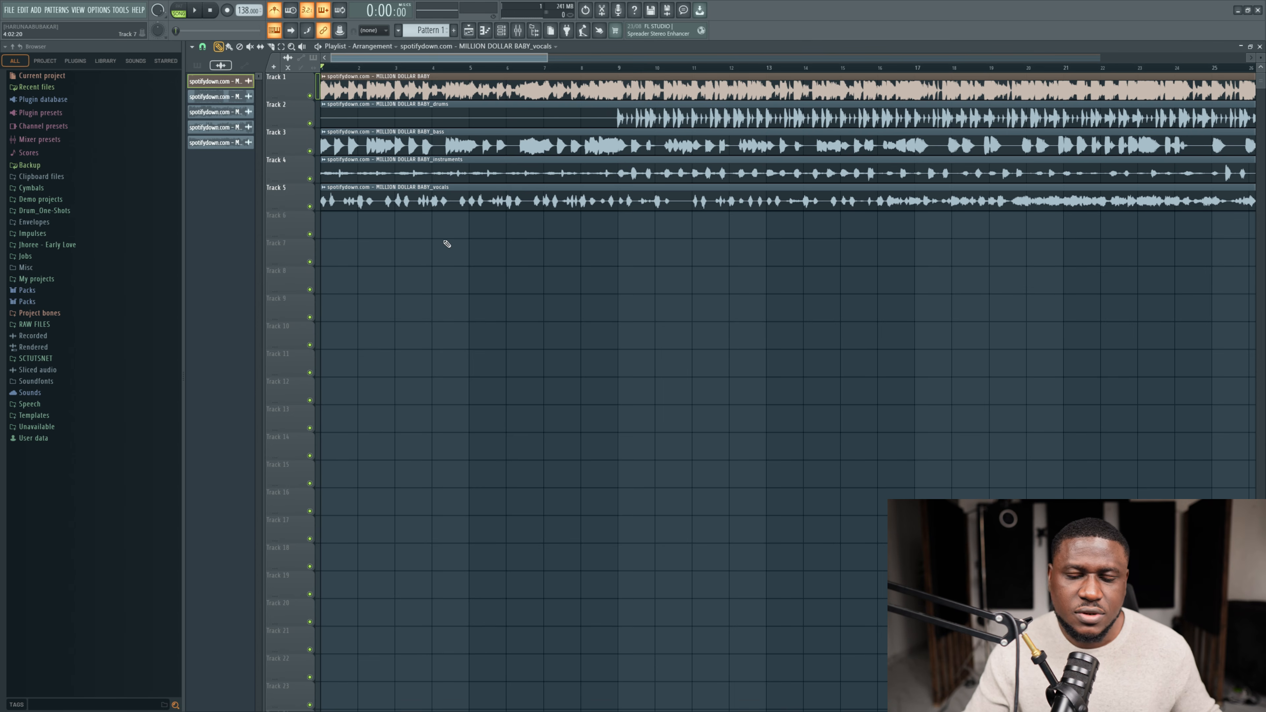
pyautogui.scroll(-3, 445, 249)
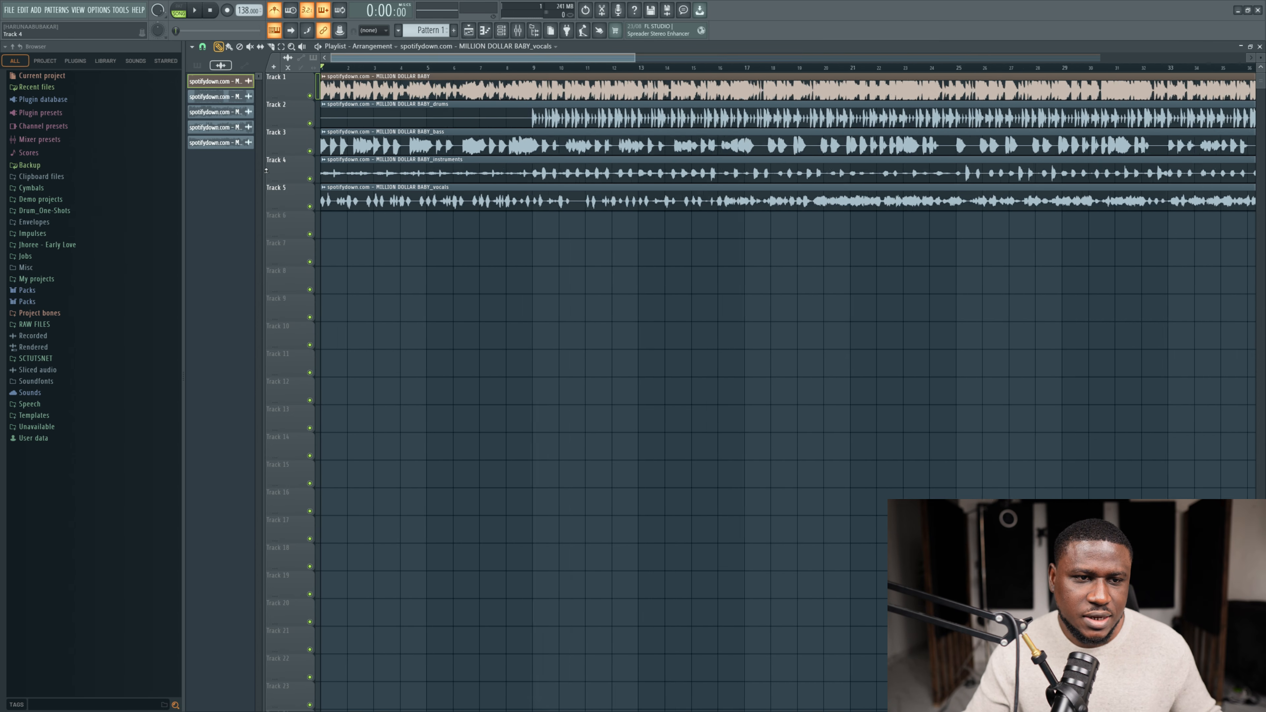
pyautogui.scroll(5, 266, 171)
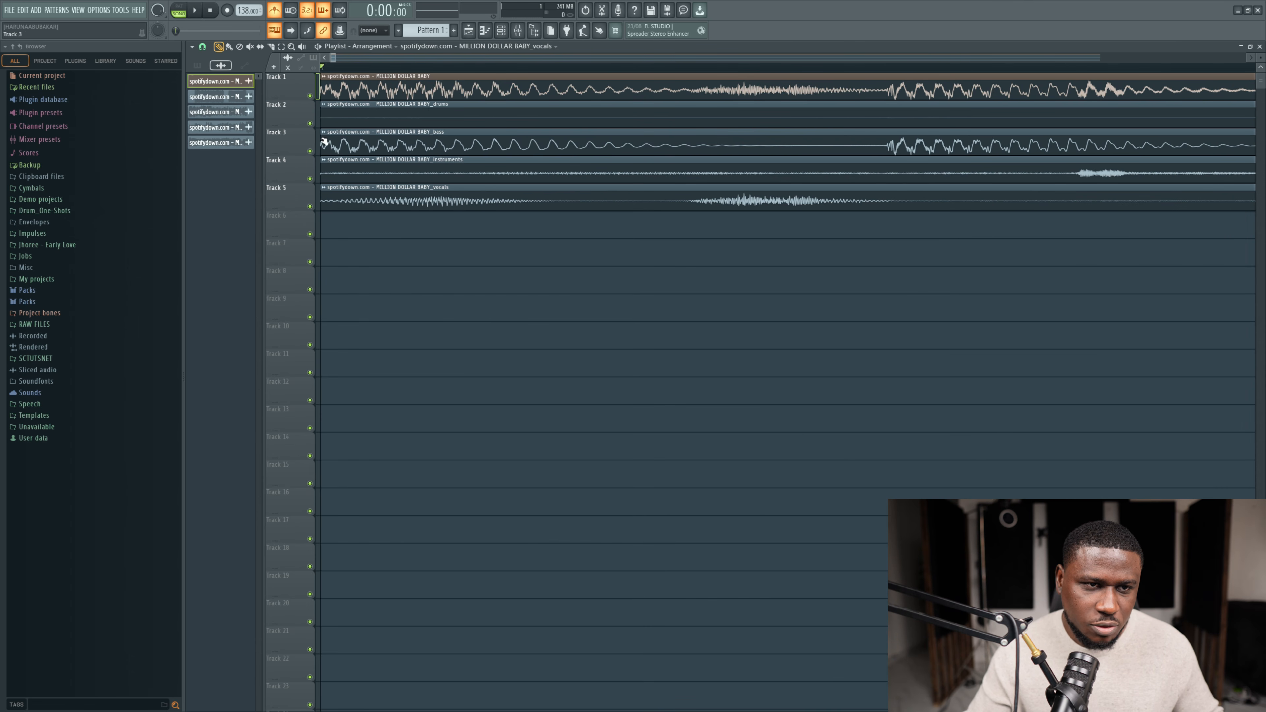
pyautogui.scroll(-5, 479, 161)
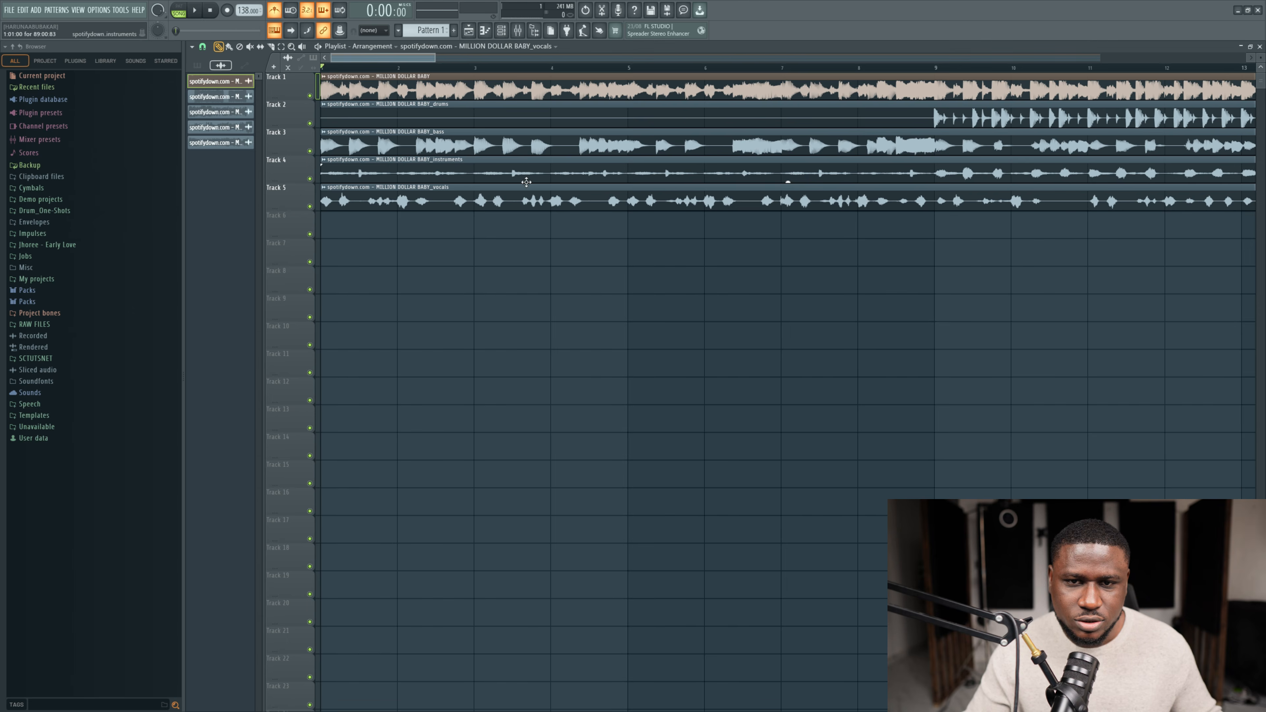
pyautogui.scroll(-3, 526, 182)
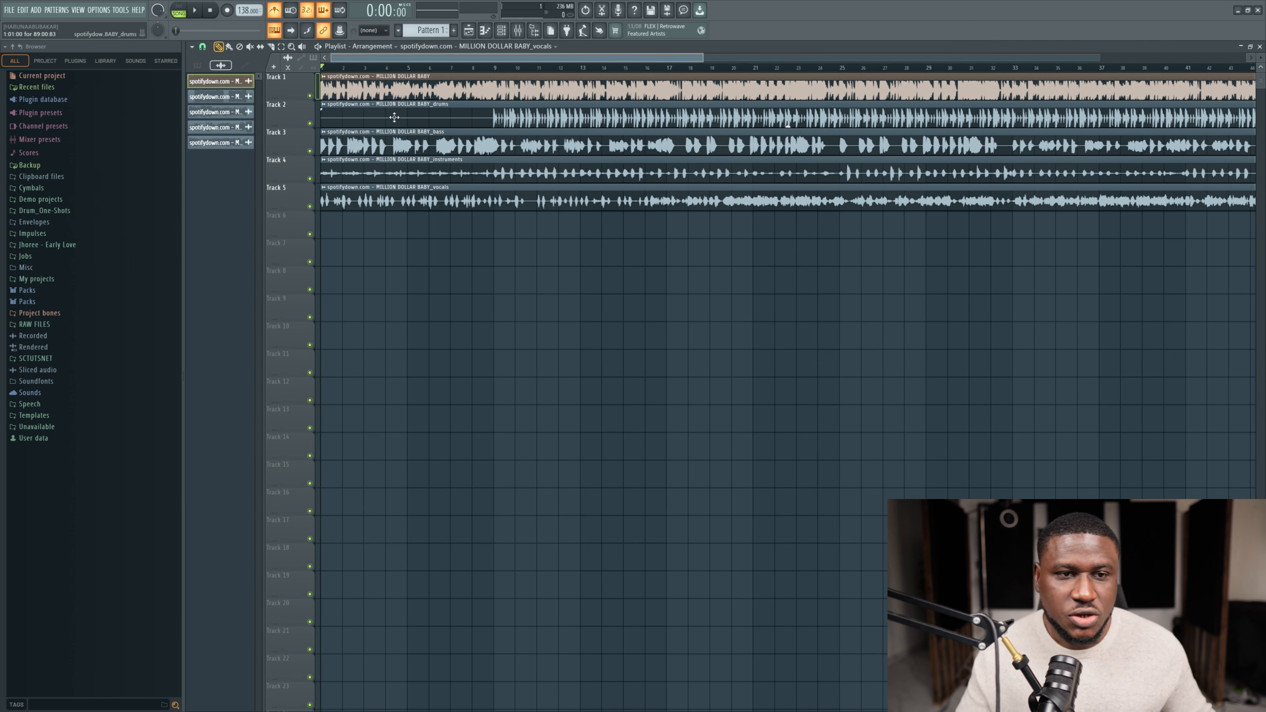
# Step: Remove the original MILLION DOLLAR BABY clip from Track 1 and delete the emptied track
pyautogui.rightClick(375, 81)
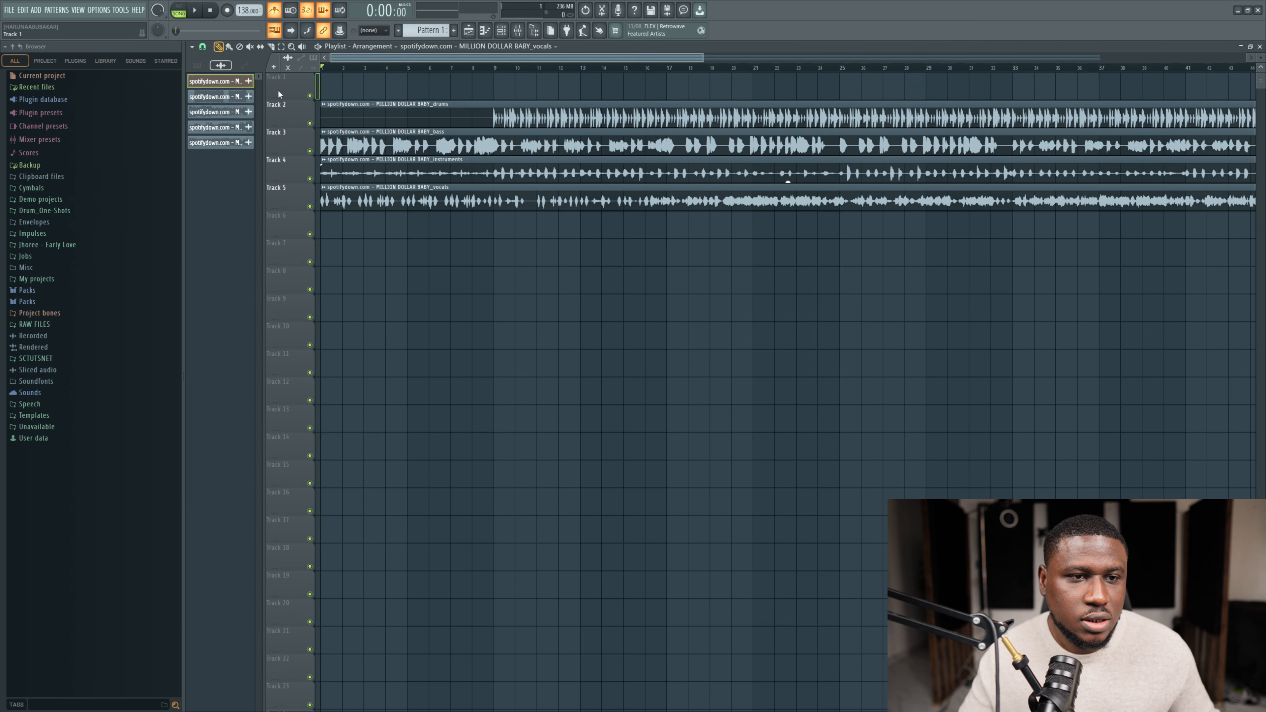
pyautogui.rightClick(278, 92)
pyautogui.click(325, 300)
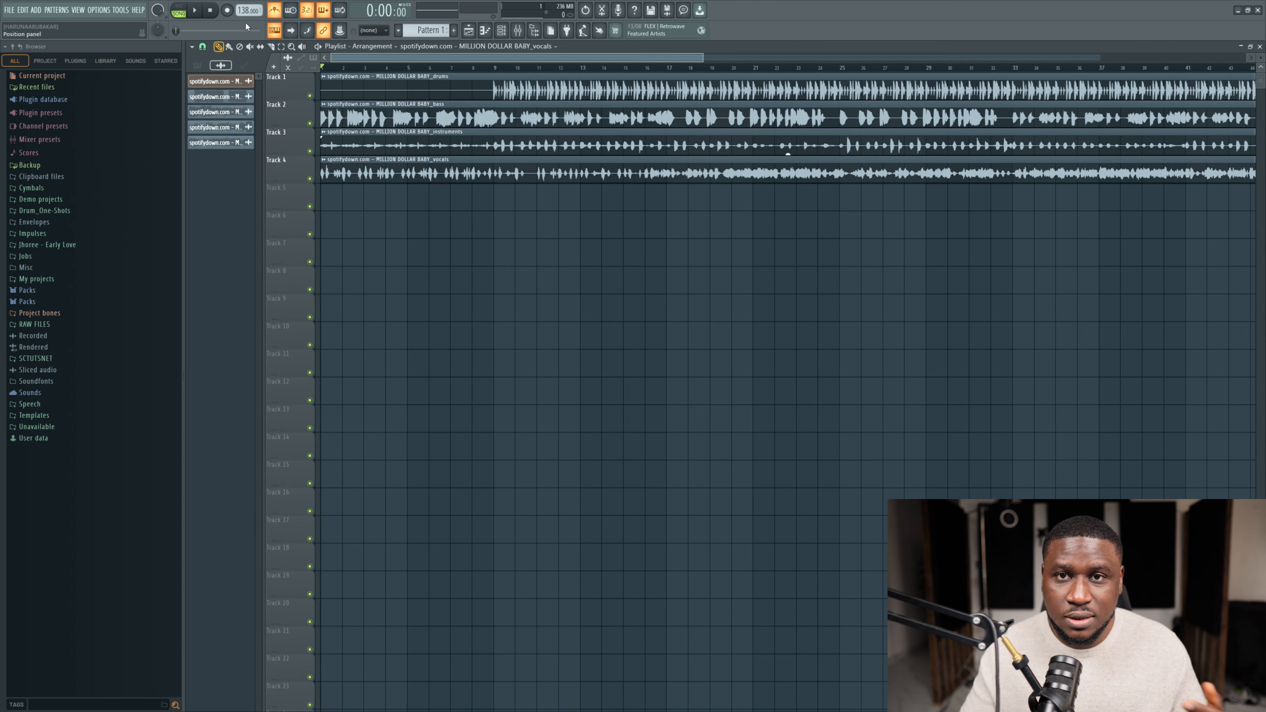
# Step: Set the time-stretching mode of the drums and bass stems to Stretch
pyautogui.doubleClick(541, 84)
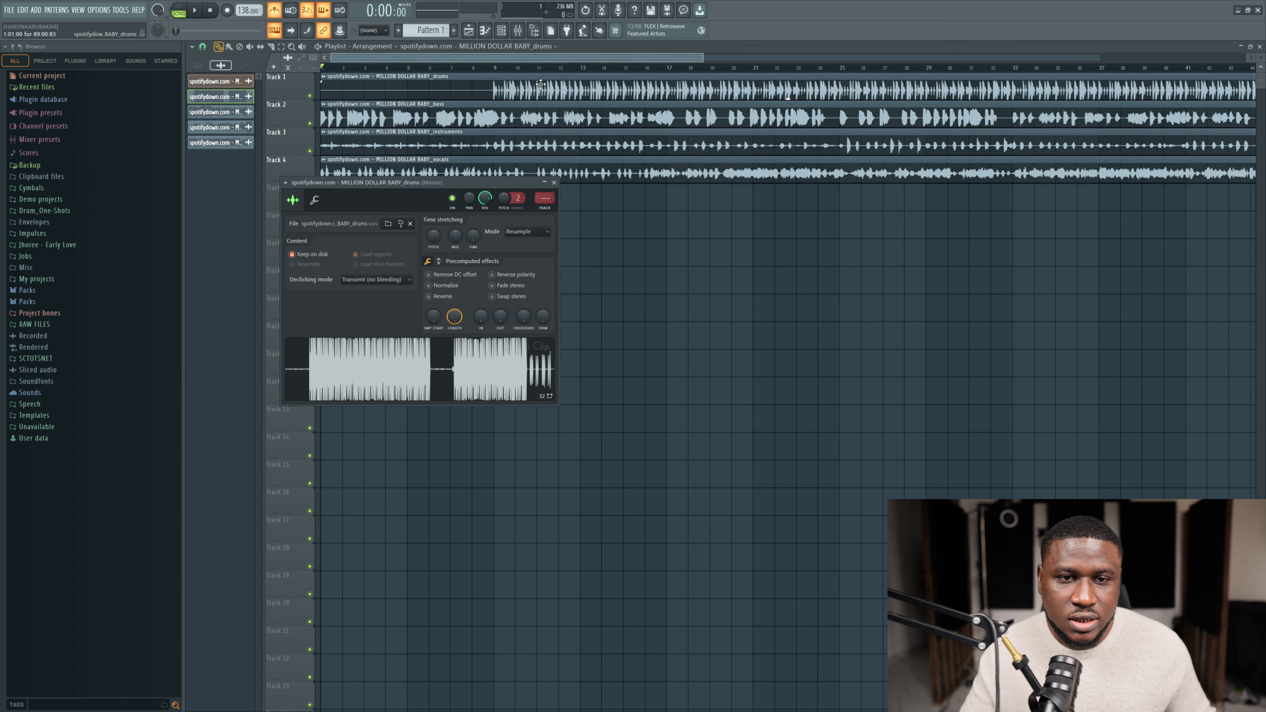
pyautogui.click(530, 240)
pyautogui.click(538, 258)
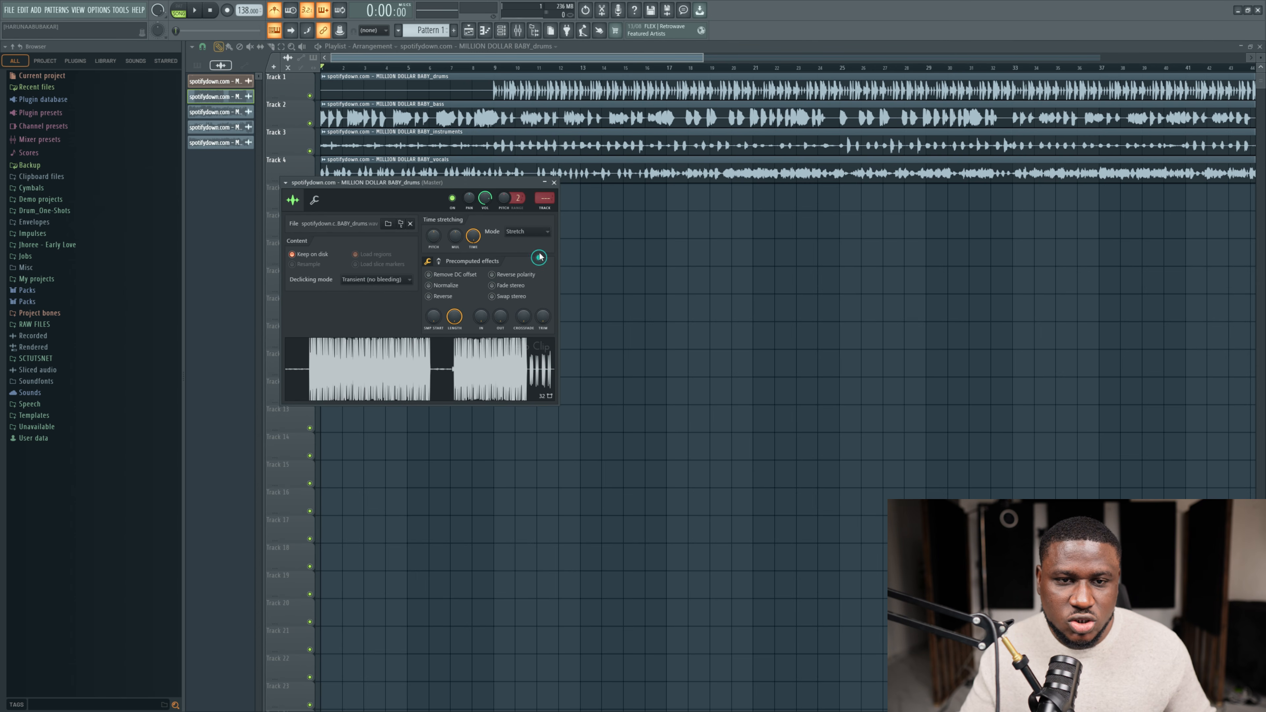
pyautogui.doubleClick(546, 117)
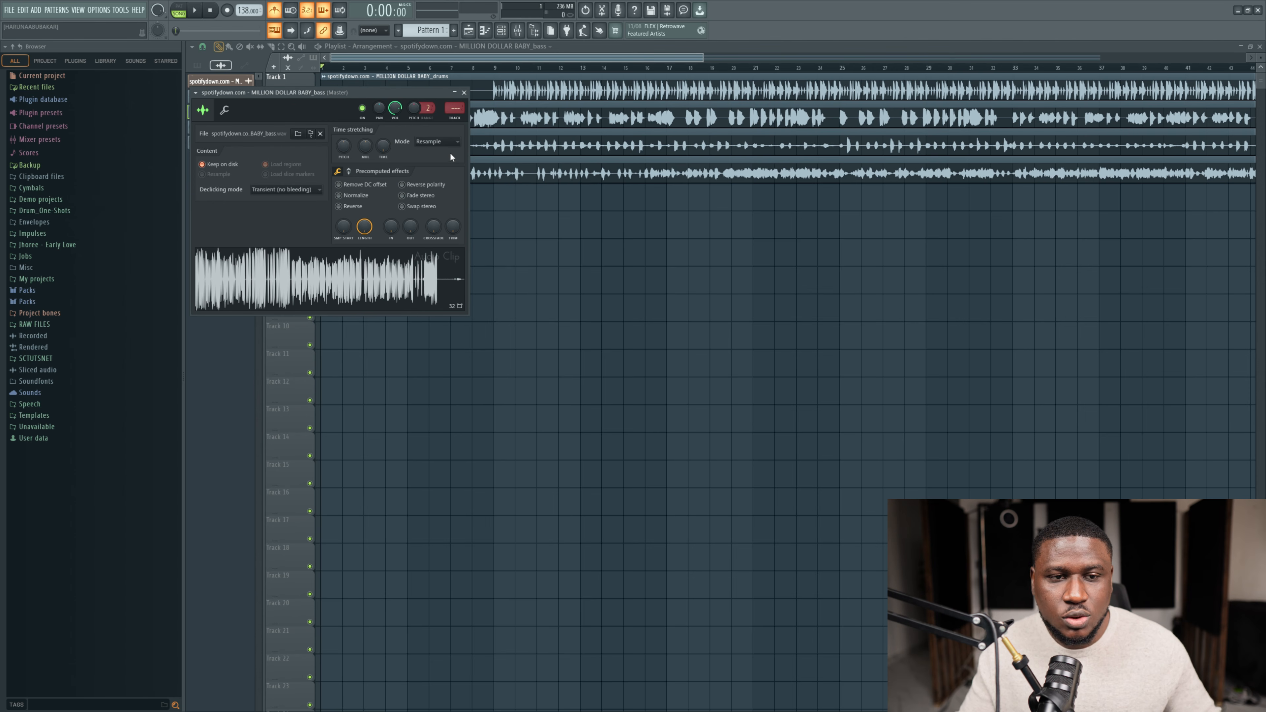
pyautogui.click(449, 145)
pyautogui.click(439, 161)
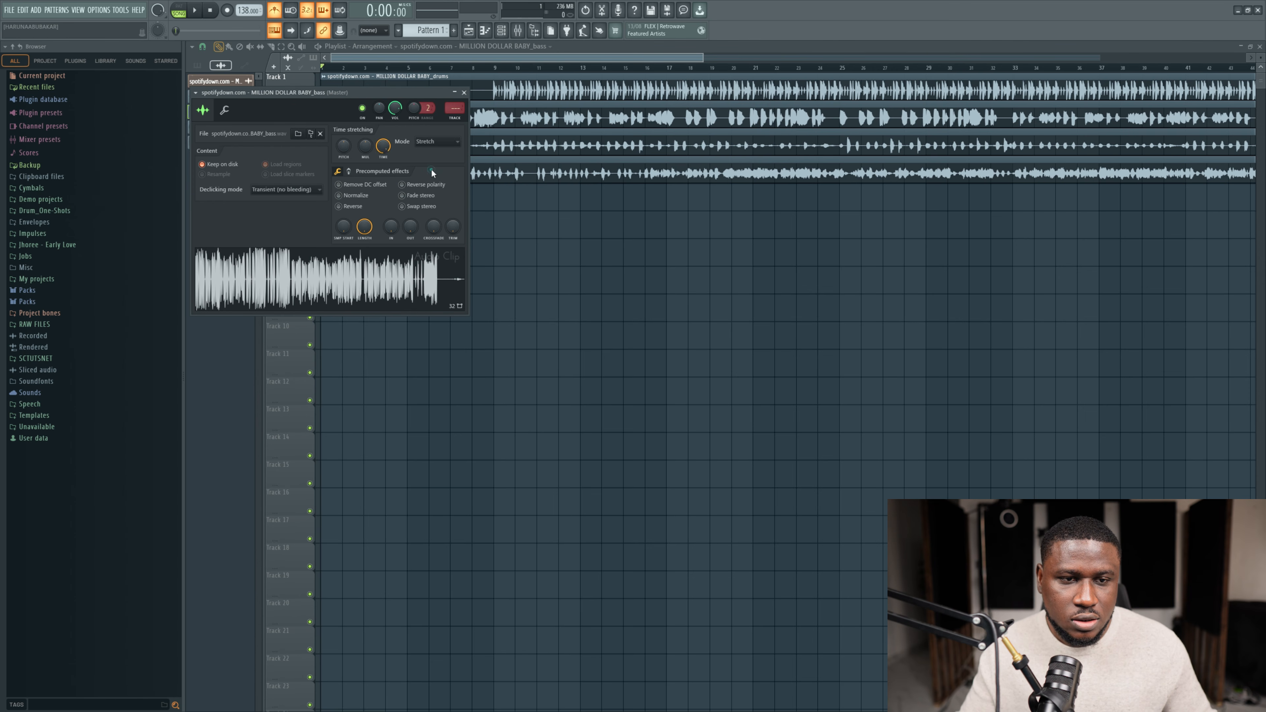
# Step: Set the time-stretching mode of the instruments and vocals stems to Stretch and close the clip settings
pyautogui.doubleClick(531, 145)
pyautogui.click(443, 154)
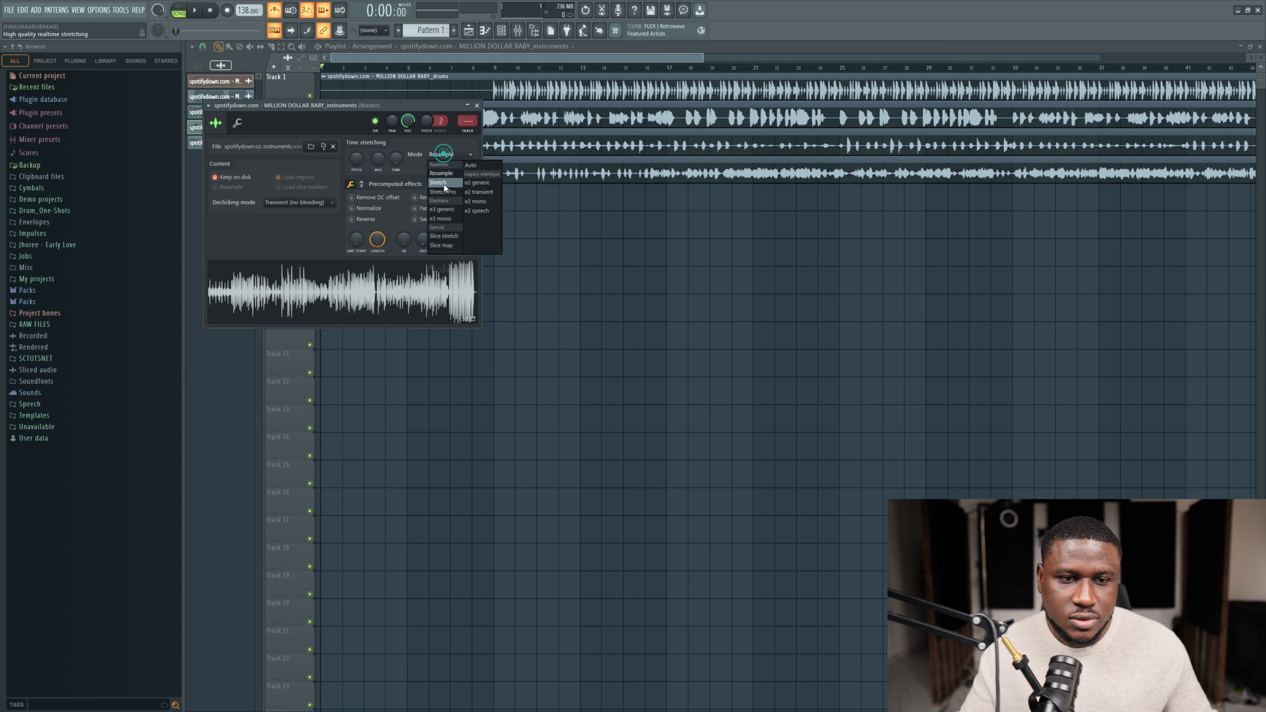
pyautogui.click(444, 184)
pyautogui.doubleClick(561, 174)
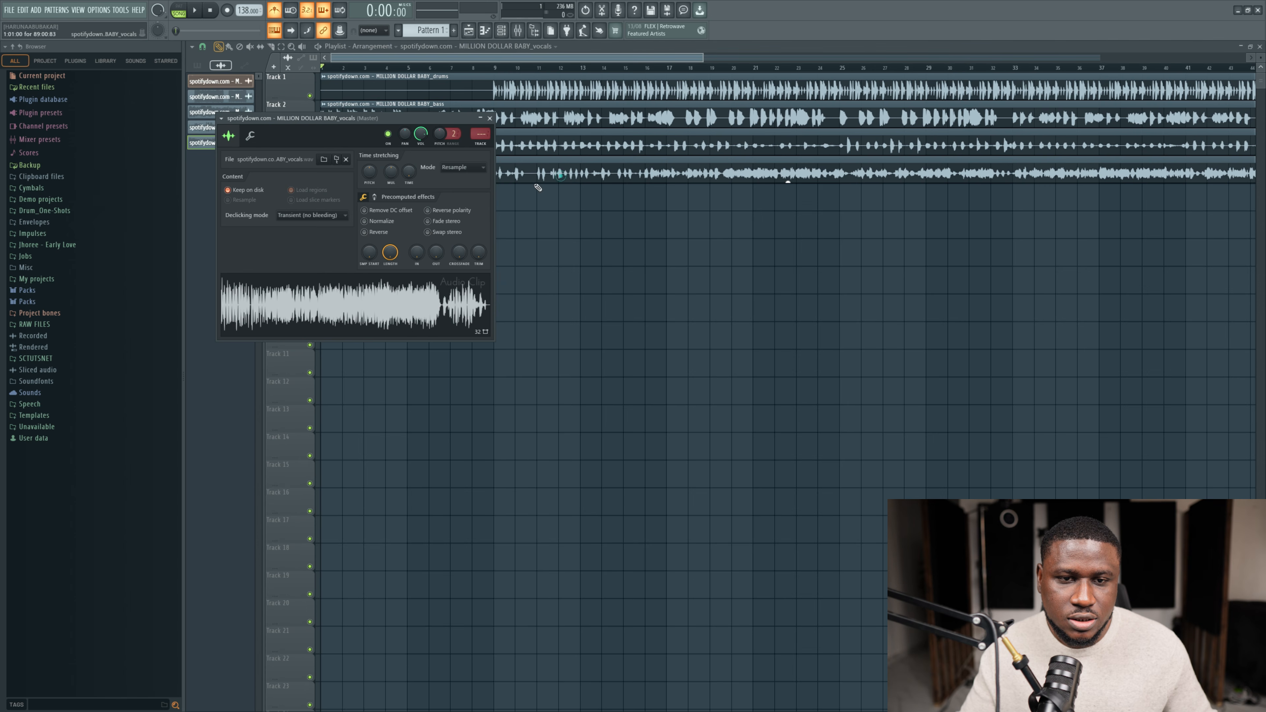
pyautogui.click(463, 167)
pyautogui.click(459, 195)
pyautogui.press('Escape')
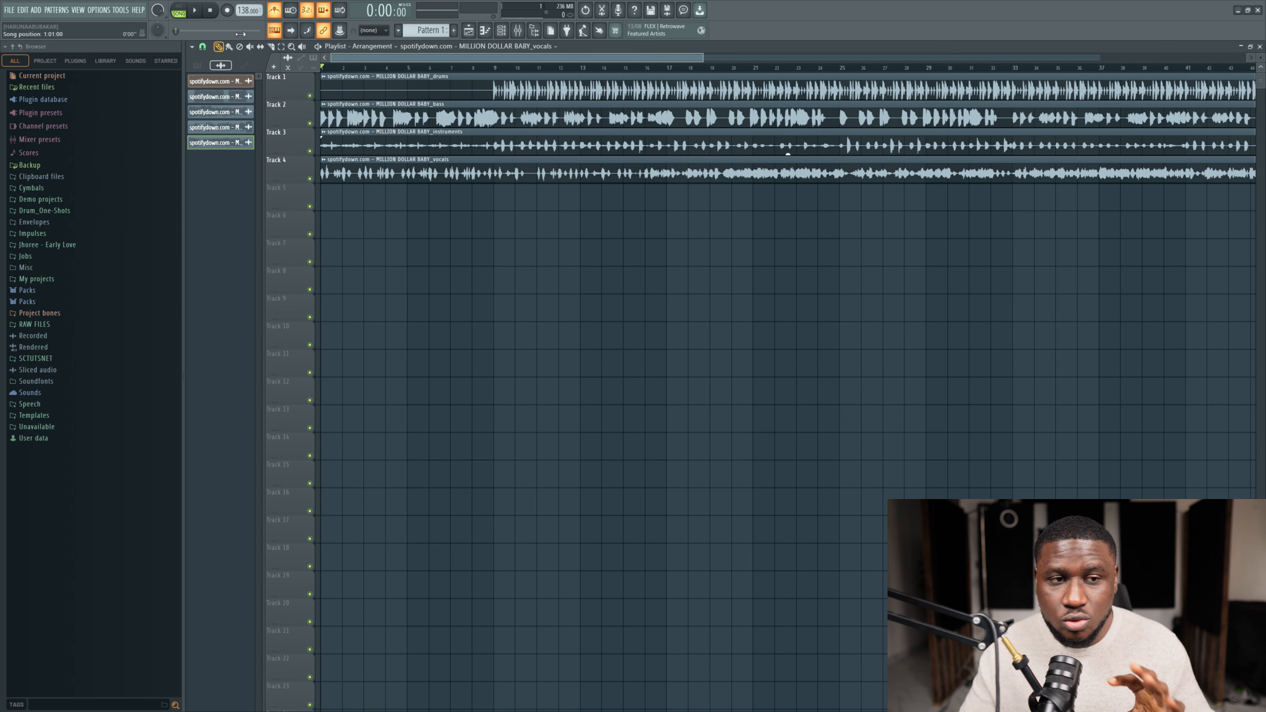
# Step: Set the project tempo to 115 BPM
pyautogui.rightClick(240, 15)
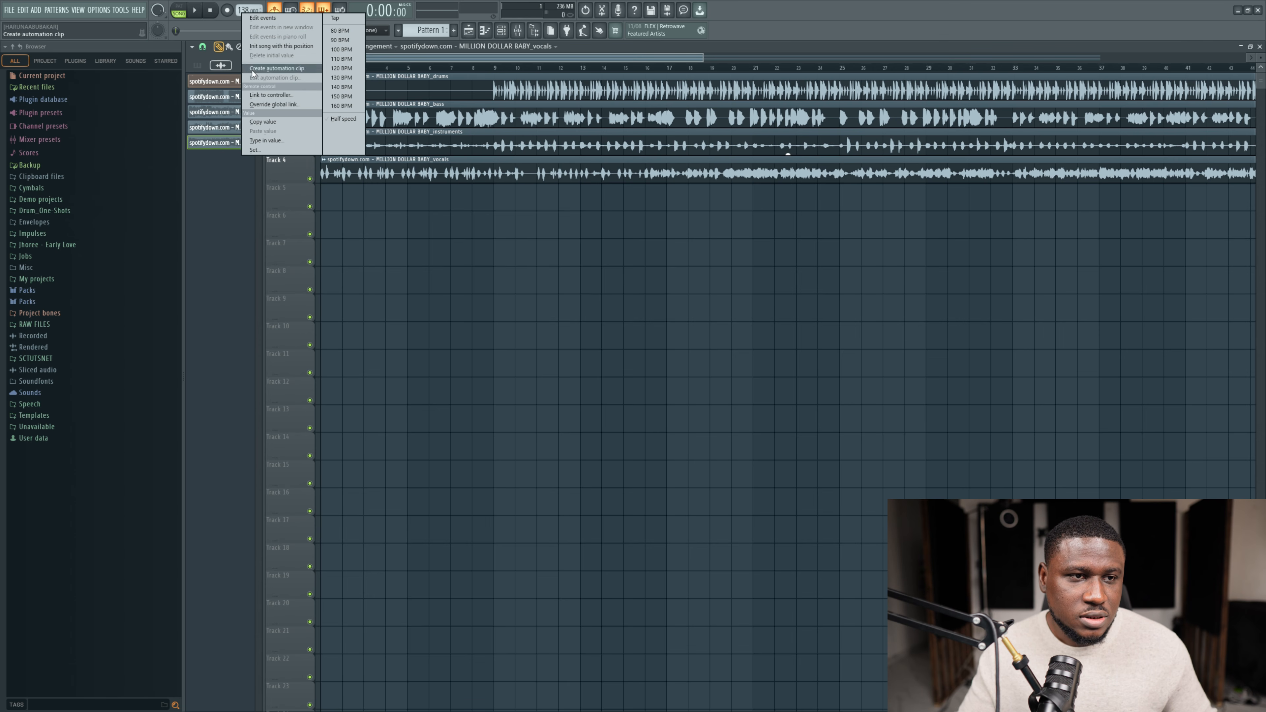
pyautogui.click(266, 141)
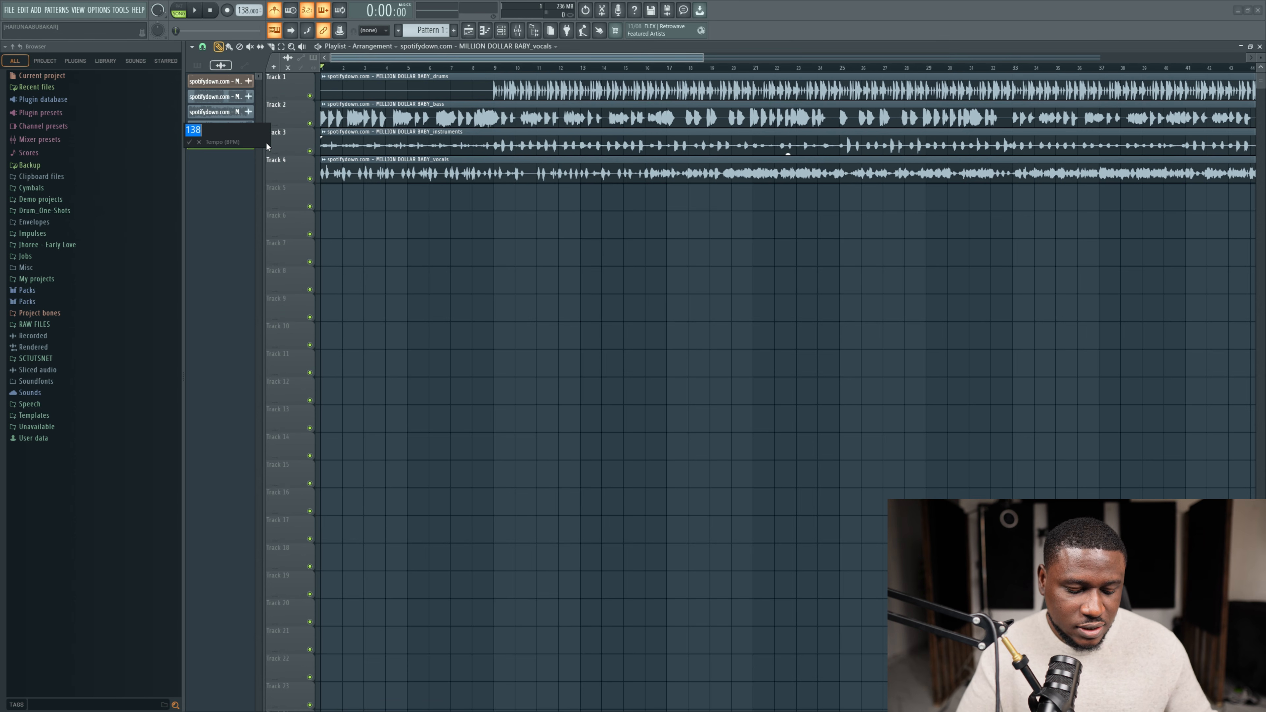
pyautogui.write('1')
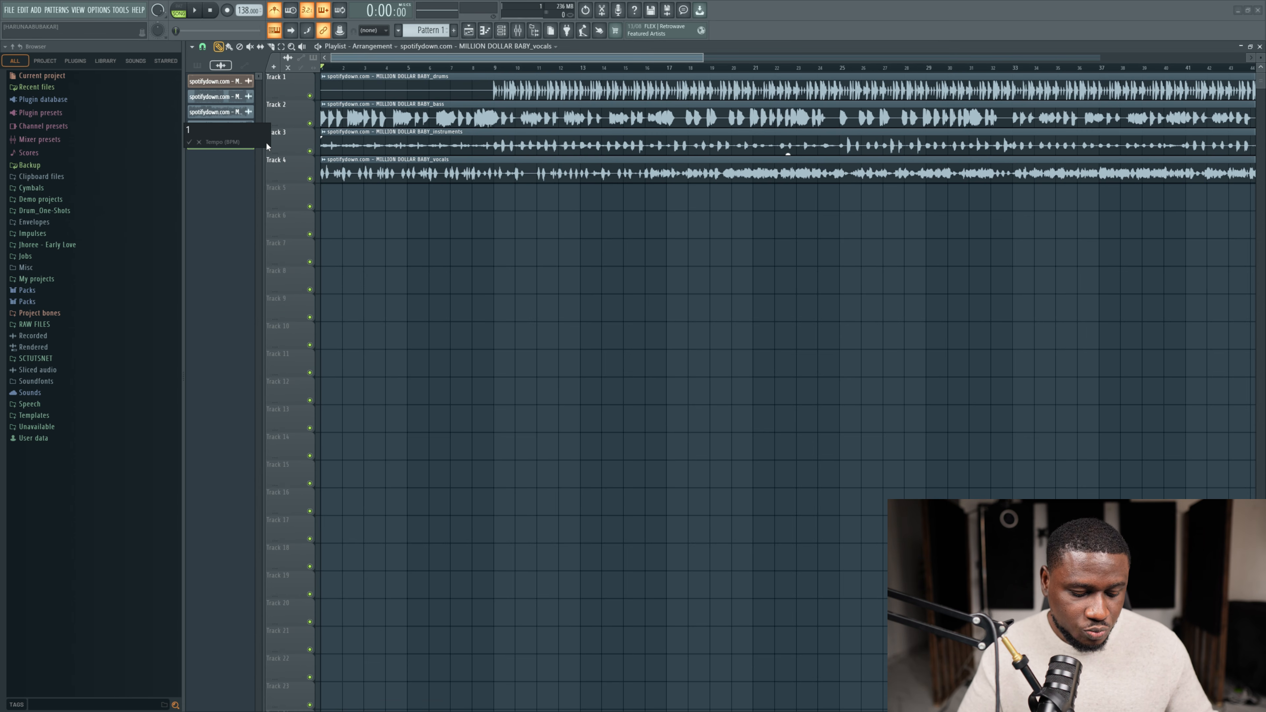
pyautogui.write('15')
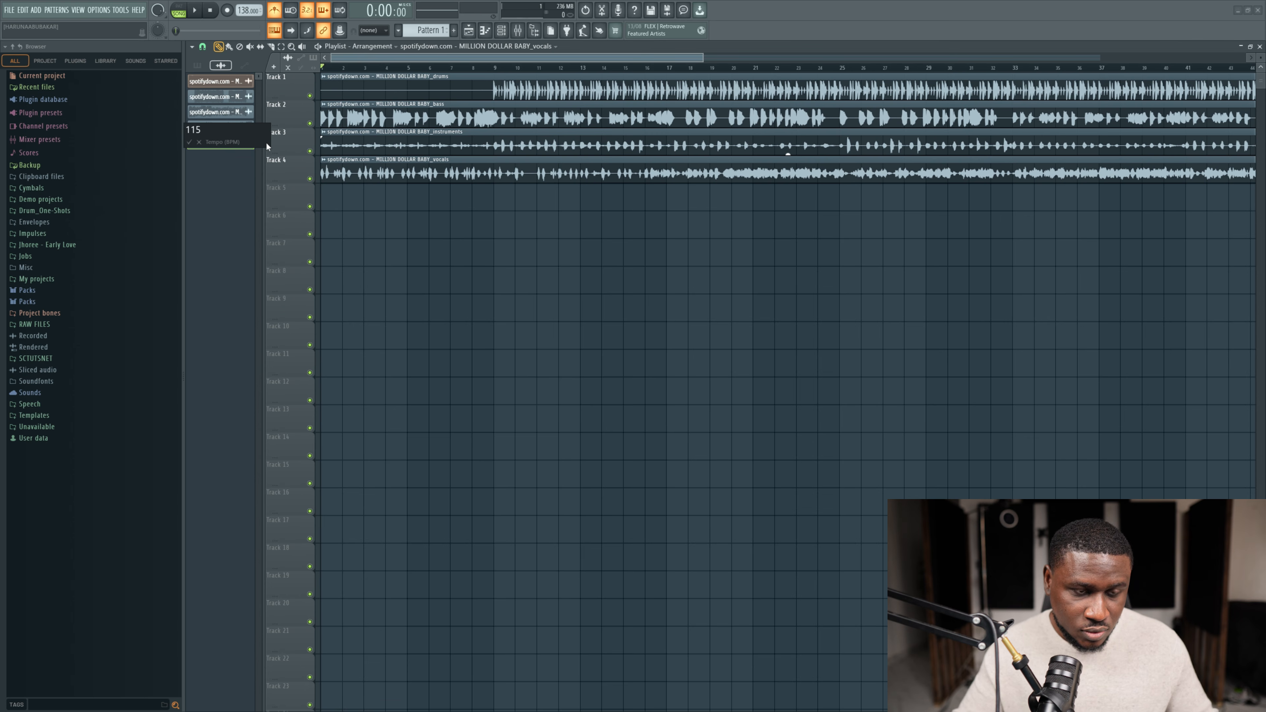
pyautogui.press('Return')
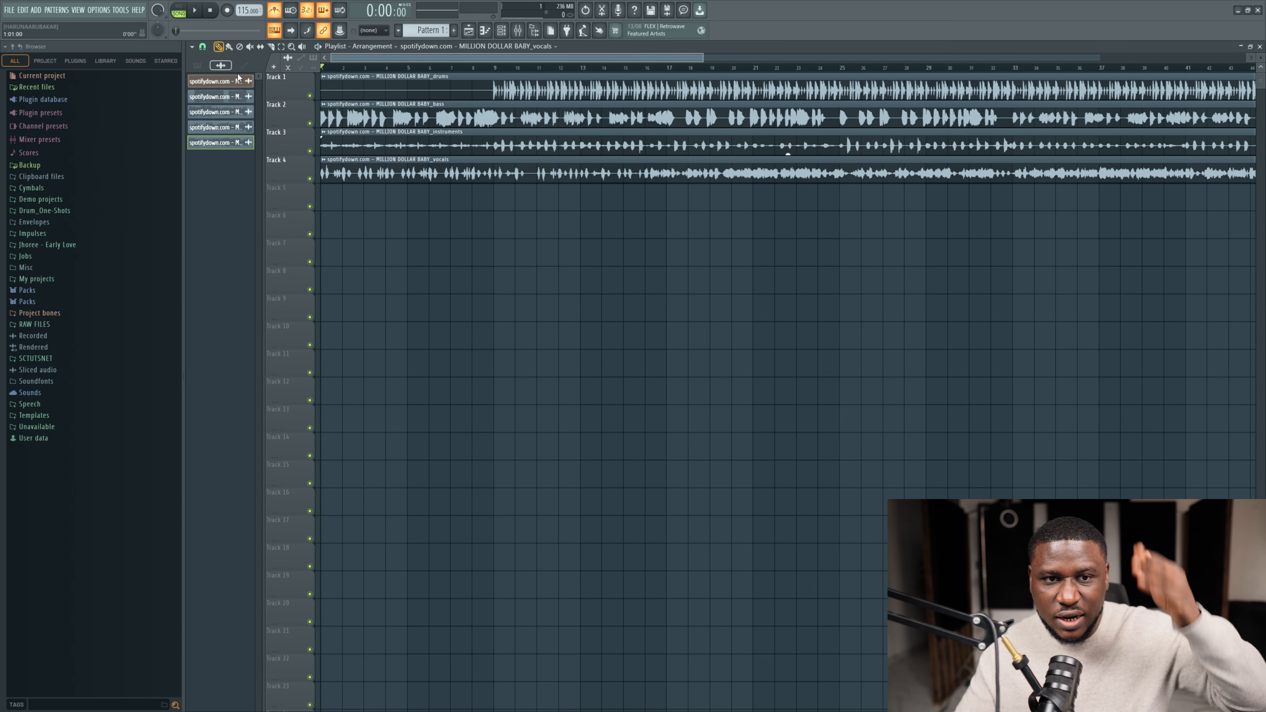
# Step: Play the stretched stems from the start and from bar 25 to check their timing, returning the playhead to the start
pyautogui.press('space')
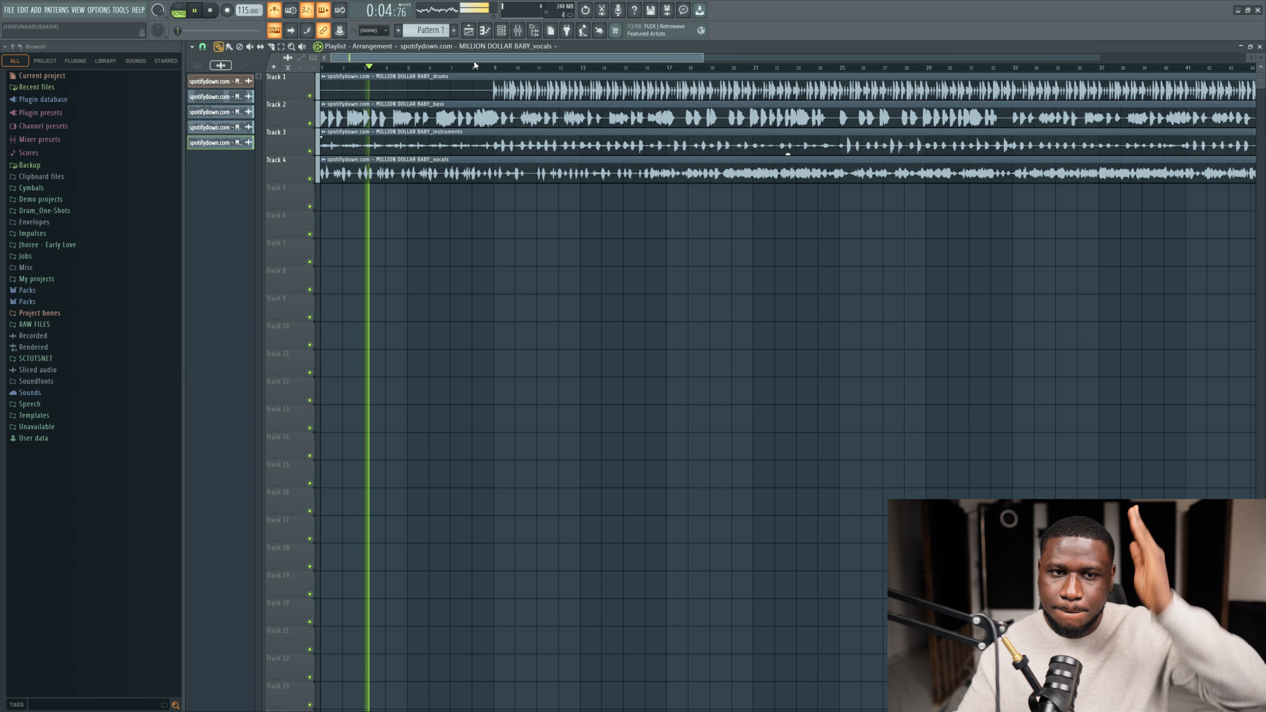
pyautogui.press('space')
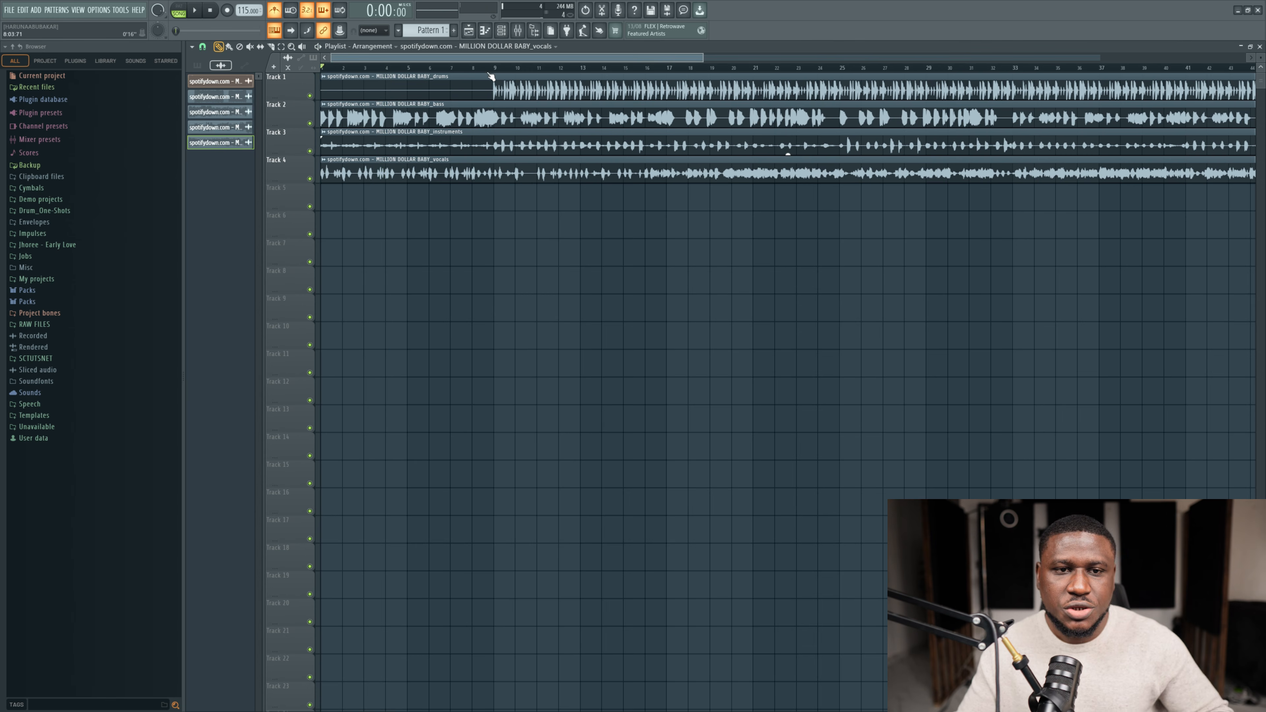
pyautogui.click(493, 68)
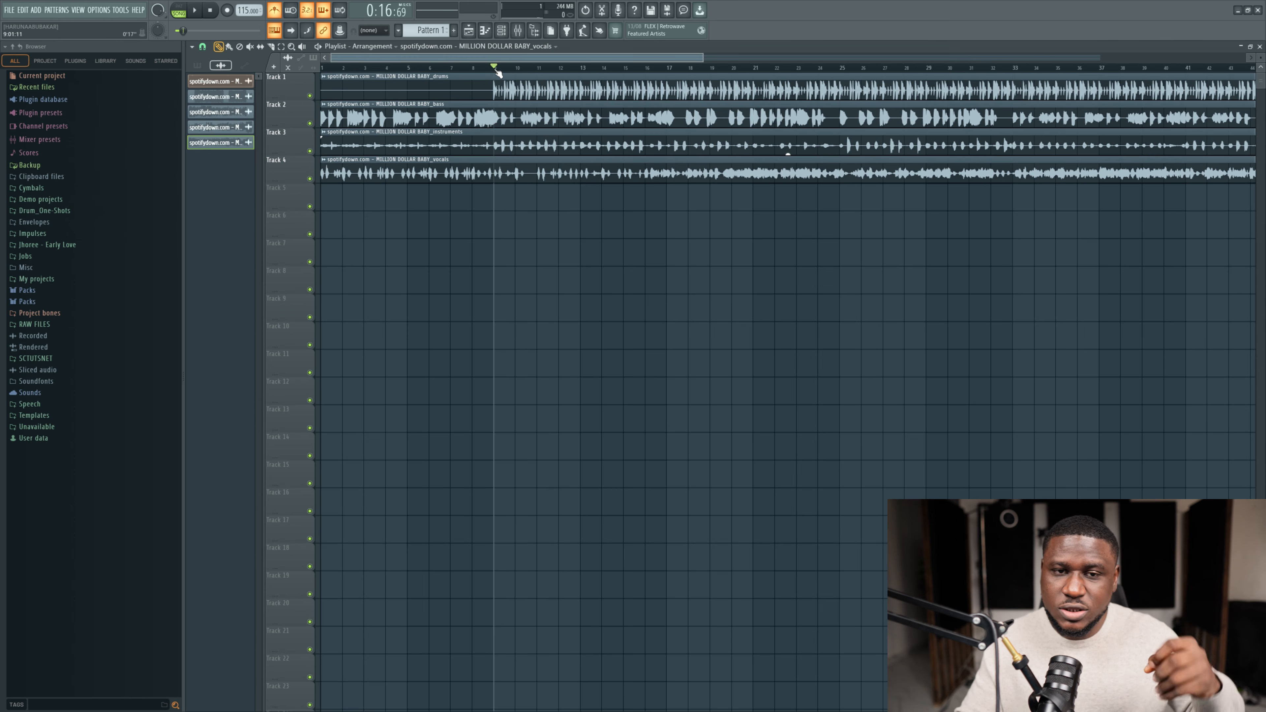
pyautogui.scroll(-2, 470, 160)
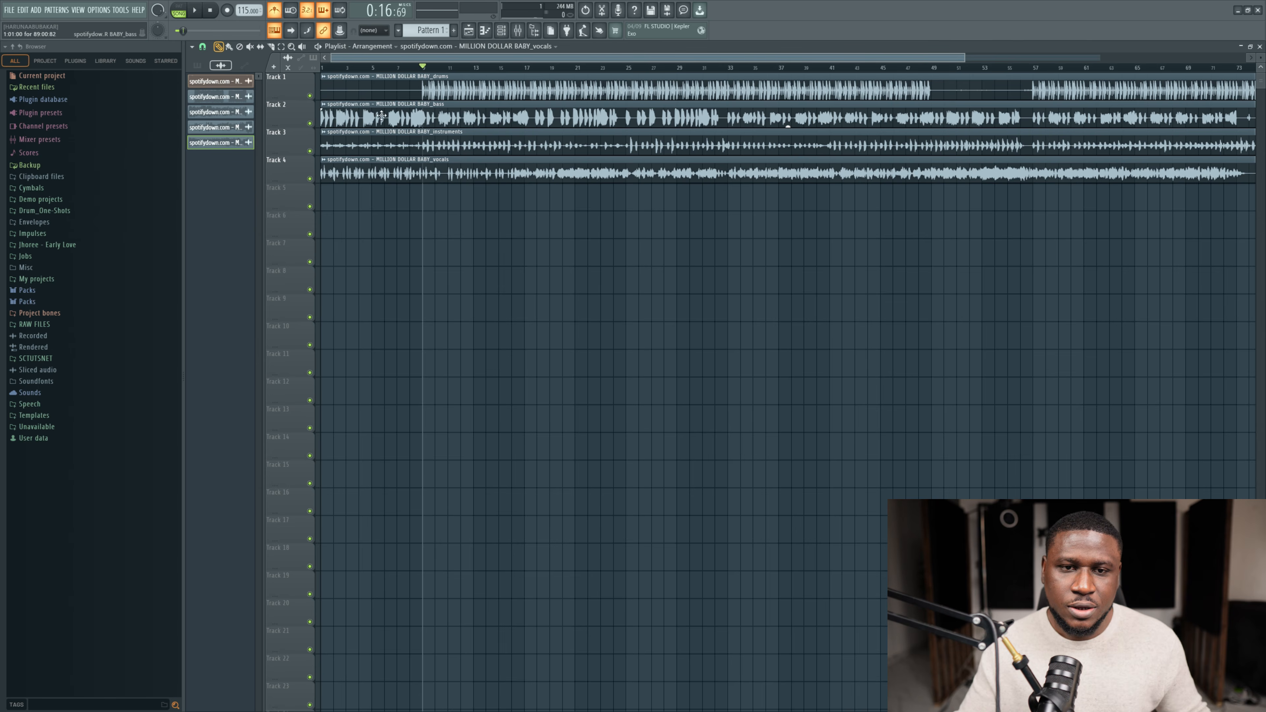
pyautogui.keyDown('ctrl'); pyautogui.scroll(3, 341, 124); pyautogui.keyUp('ctrl')
pyautogui.keyDown('ctrl'); pyautogui.scroll(-3, 628, 94); pyautogui.keyUp('ctrl')
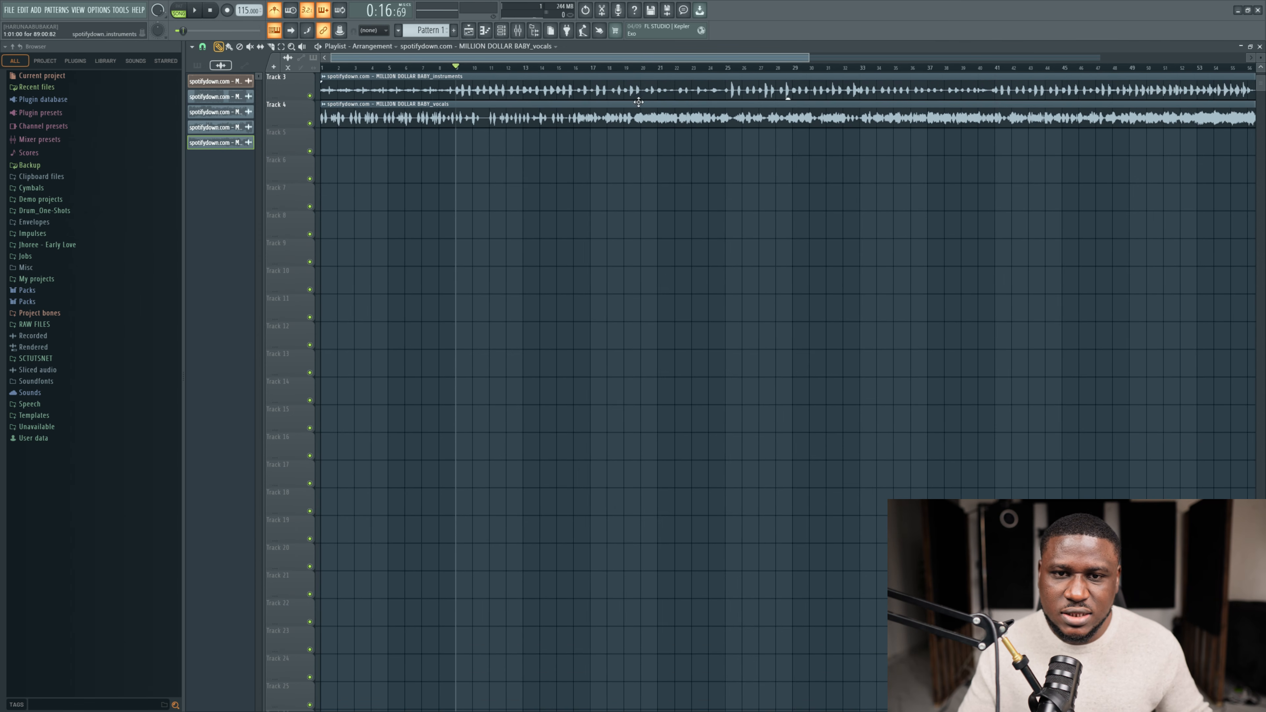
pyautogui.click(663, 69)
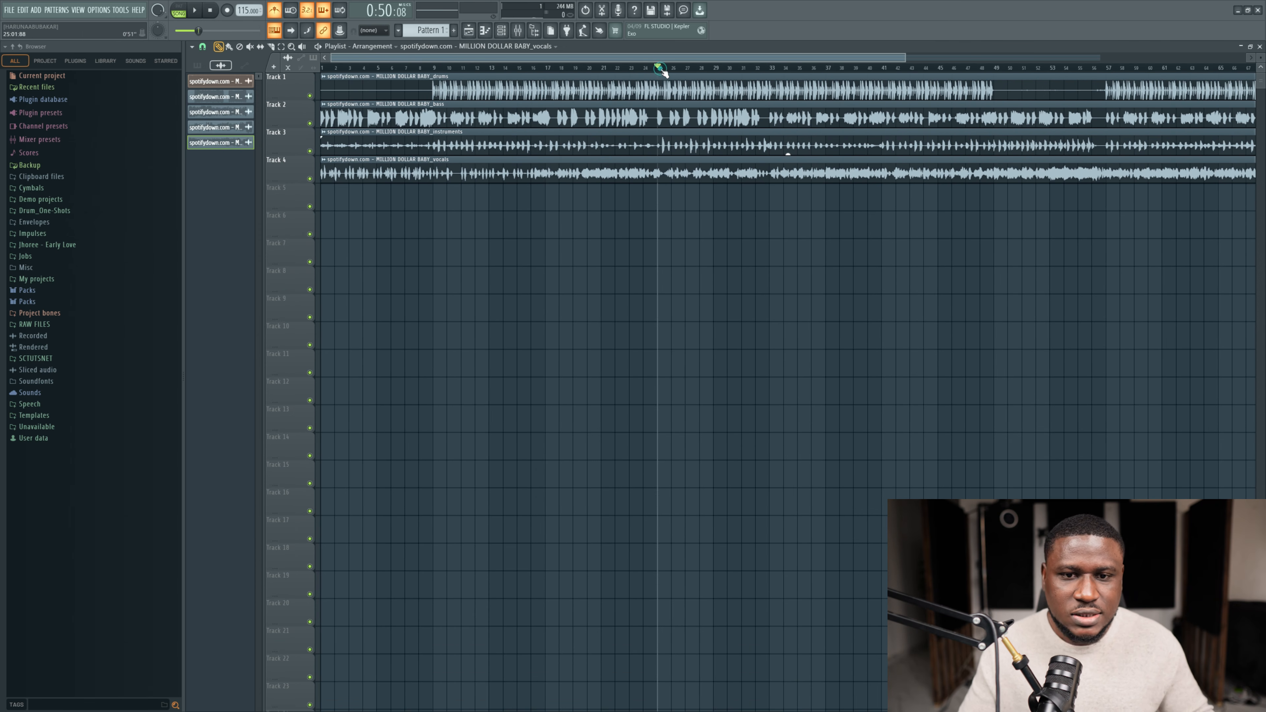
pyautogui.press('space')
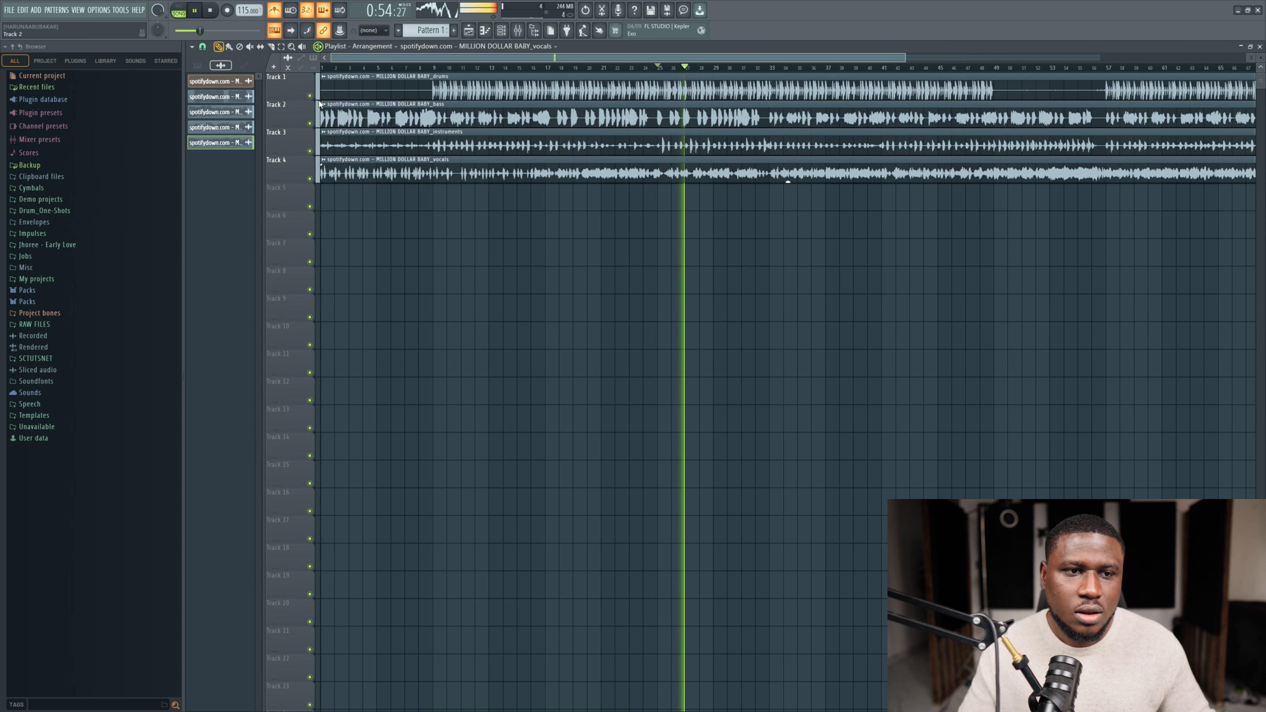
pyautogui.press('space')
pyautogui.press('Home')
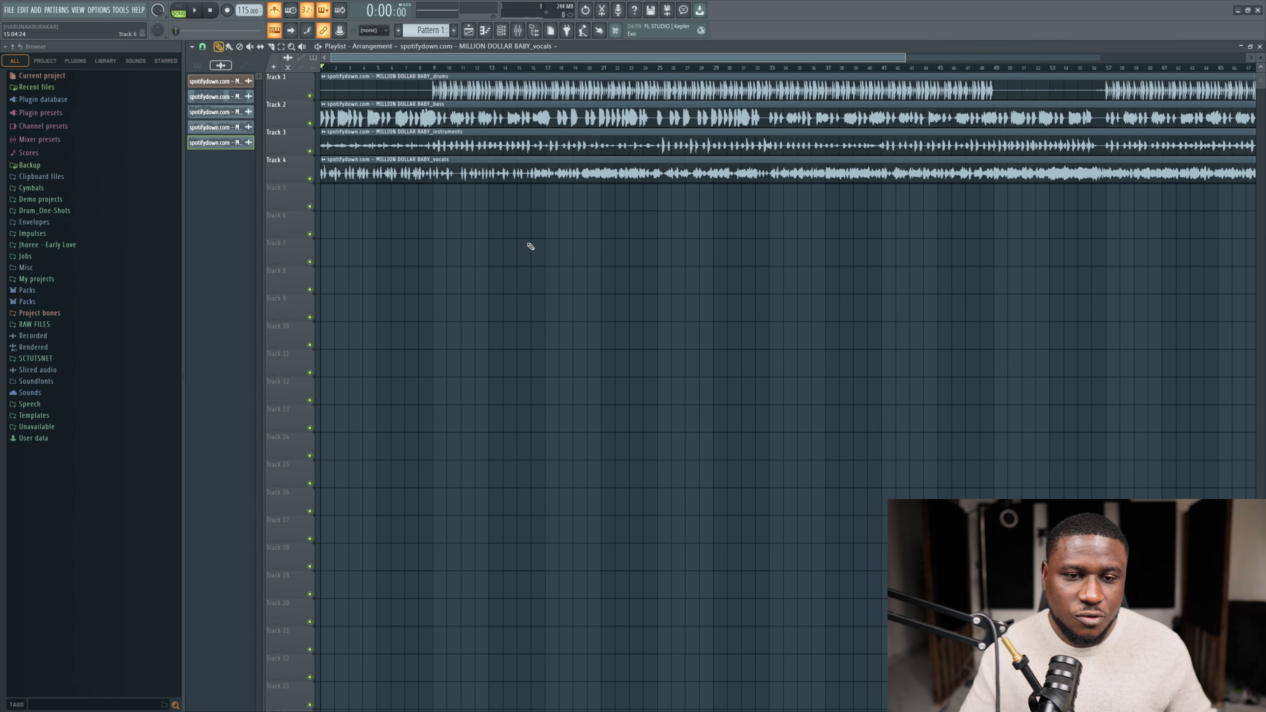
# Step: Make Pattern 1 the active pattern for placing in the playlist
pyautogui.click(434, 32)
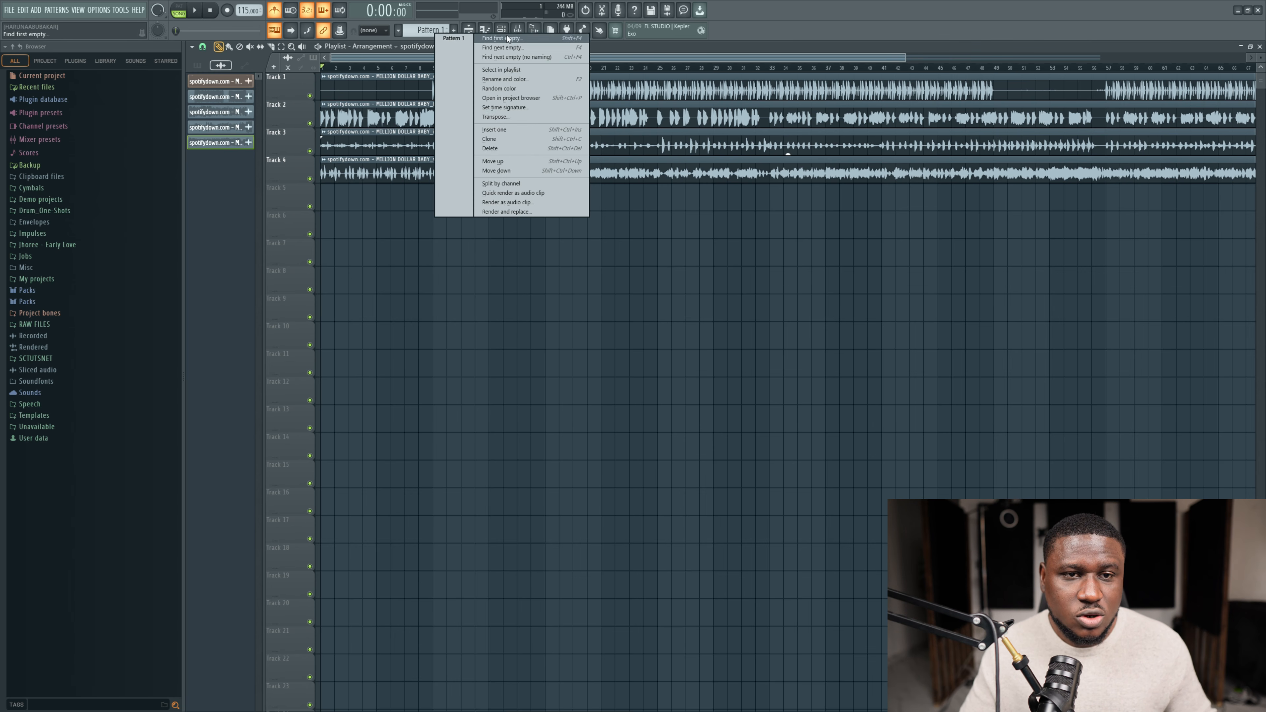
pyautogui.click(507, 34)
pyautogui.click(424, 34)
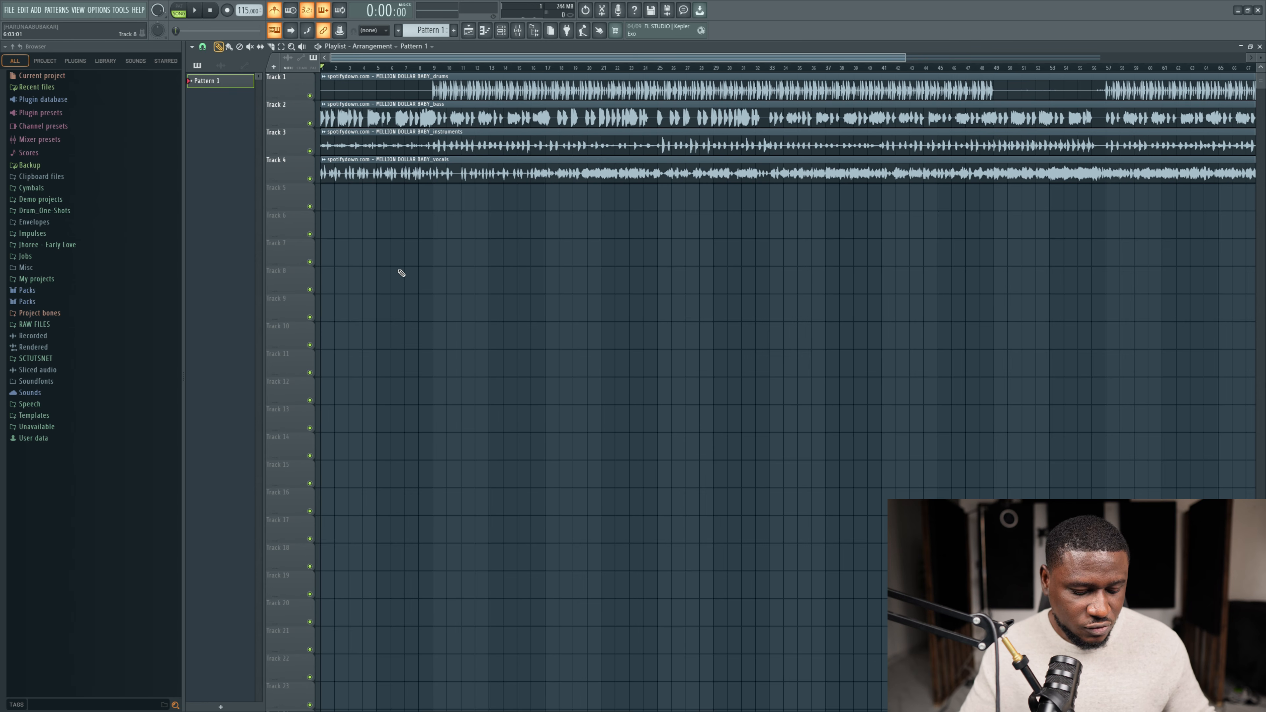
# Step: Switch to Chordify in the browser, upload the MILLION DOLLAR BABY file from Downloads for chord analysis, and open the song's extra options
pyautogui.hotkey('alt', 'Tab')
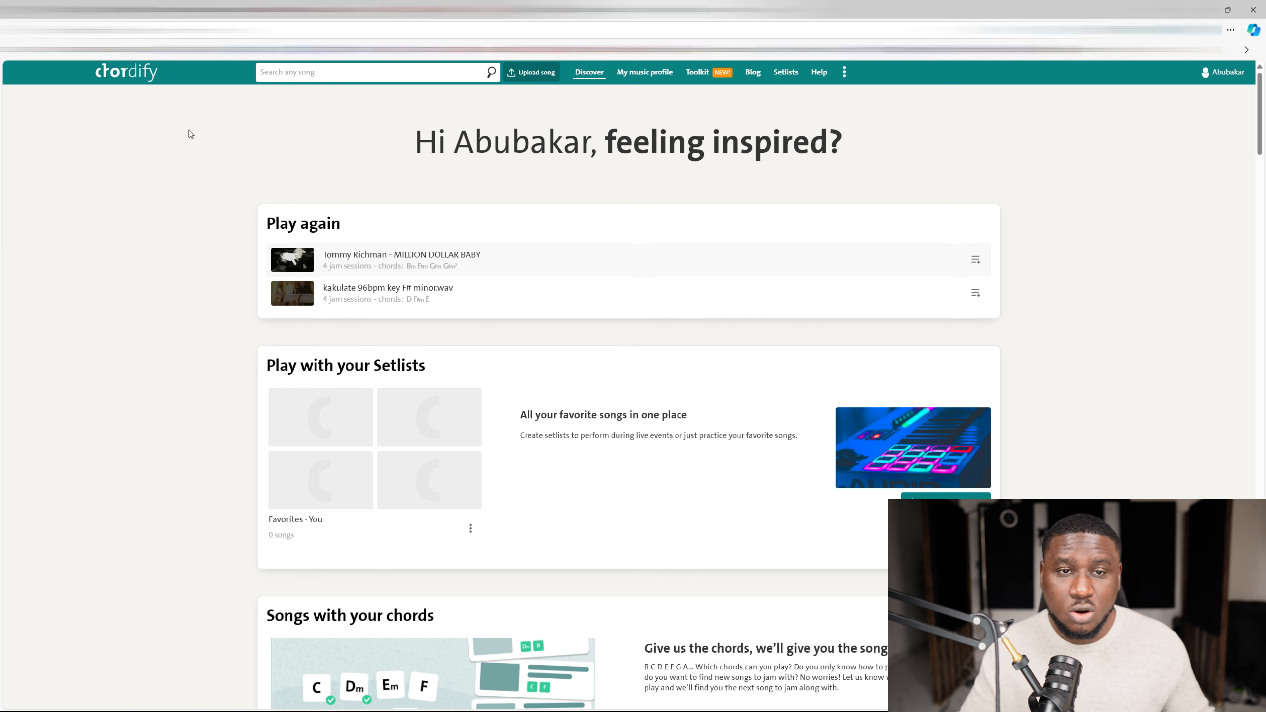
pyautogui.click(527, 79)
pyautogui.click(465, 115)
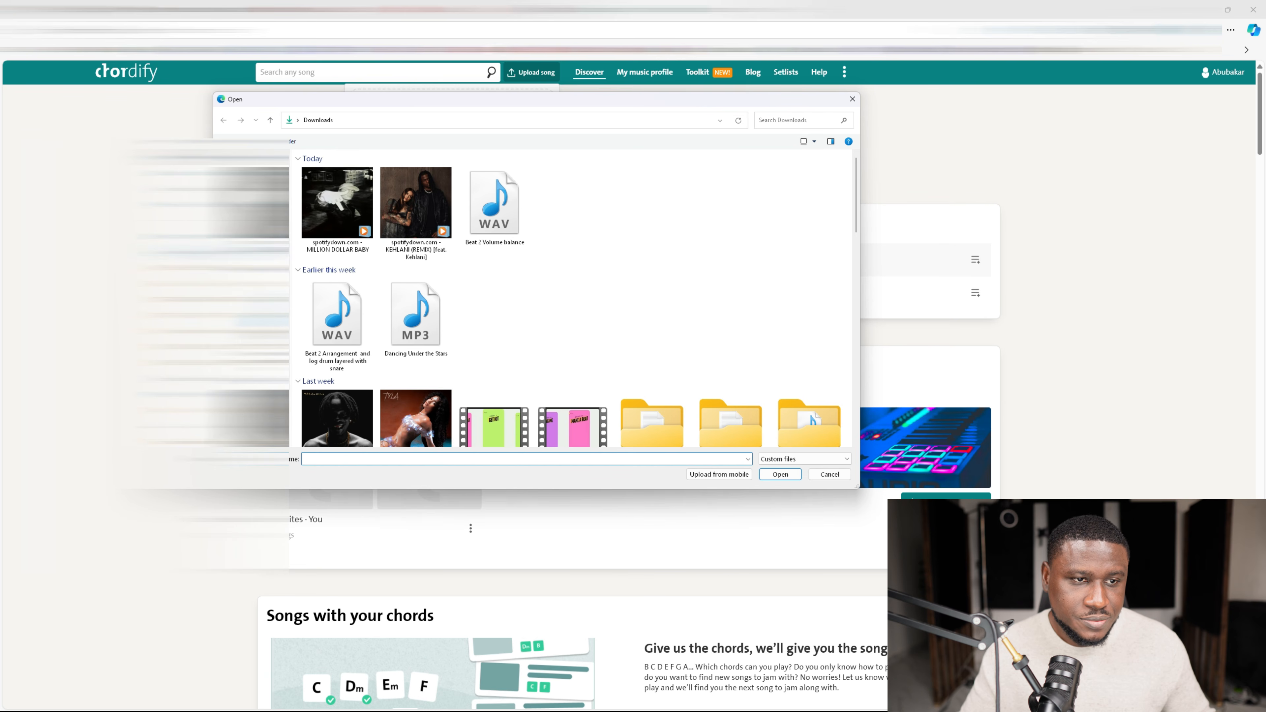
pyautogui.doubleClick(337, 210)
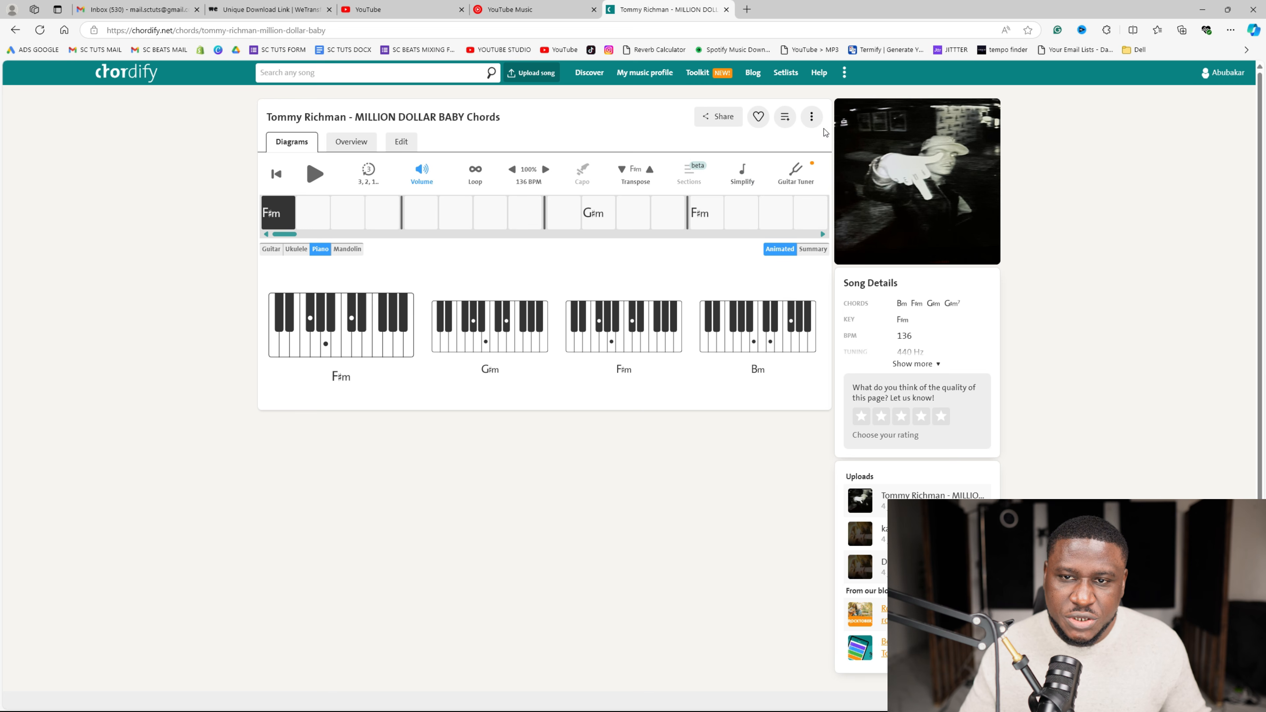
pyautogui.click(812, 118)
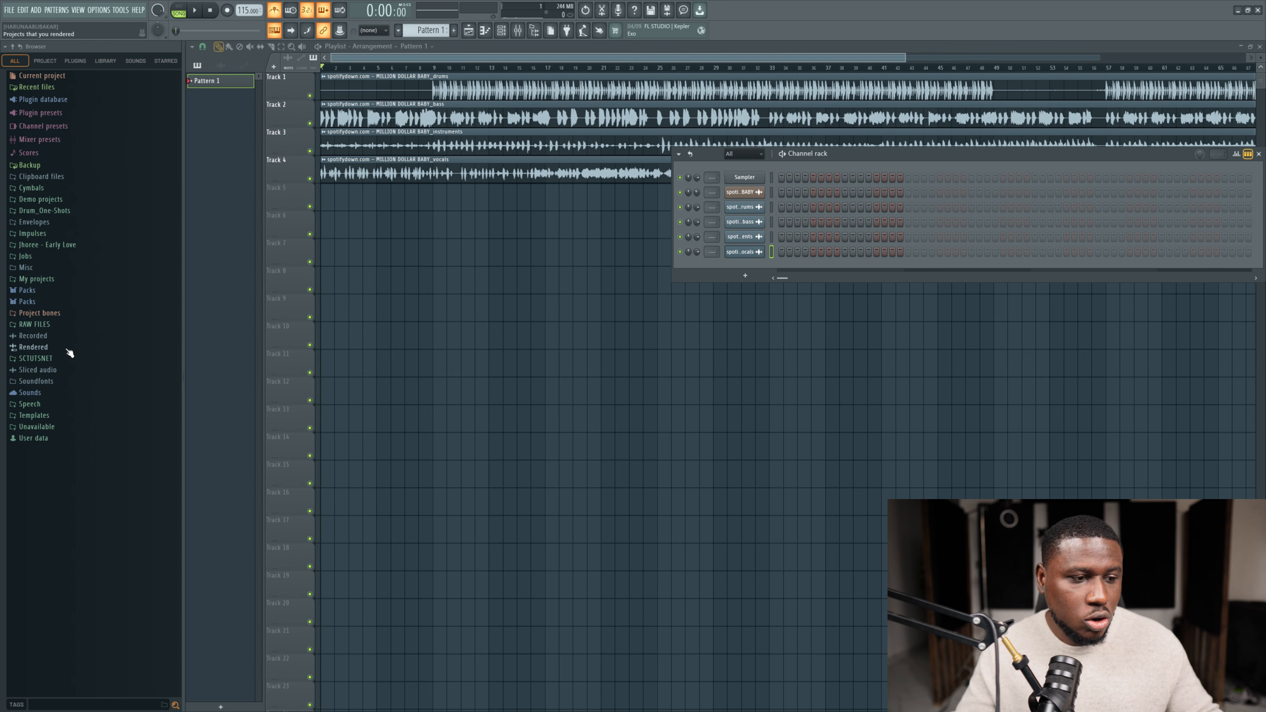
# Step: Add the chords (1) preset from the Amapiano Resource Pack's chord folder as a new channel and close its plugin window
pyautogui.click(46, 305)
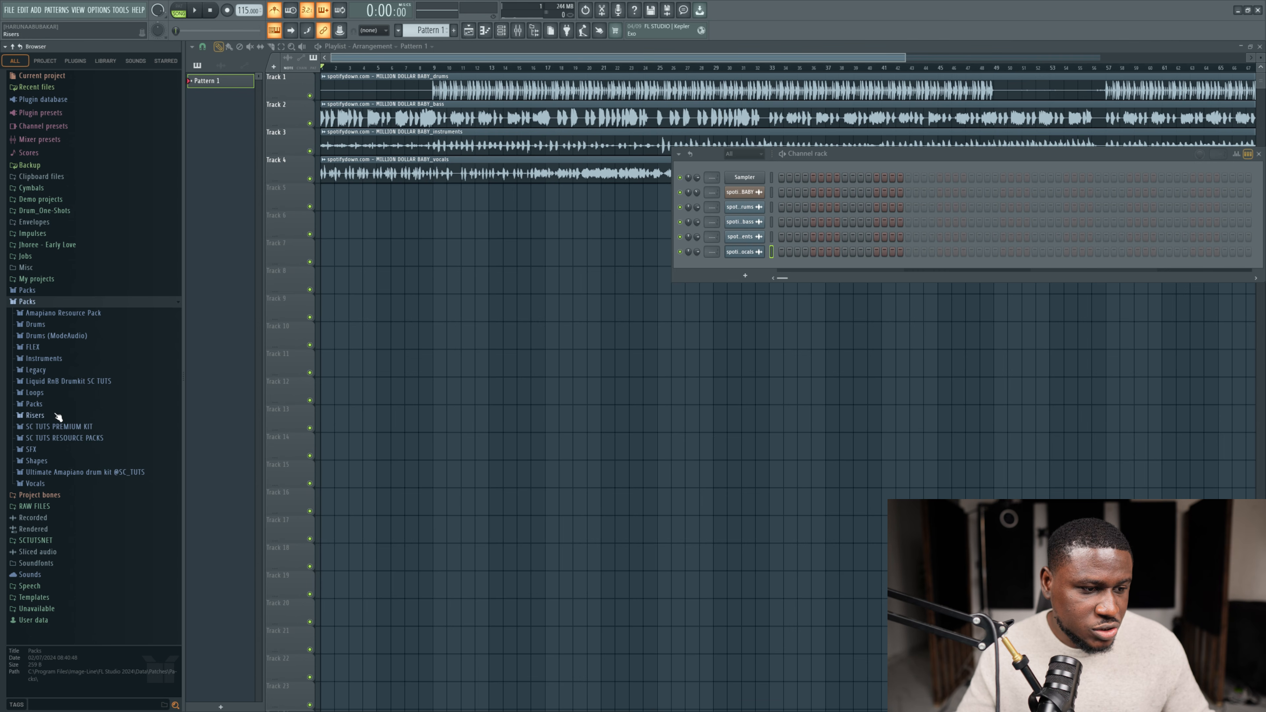
pyautogui.click(53, 314)
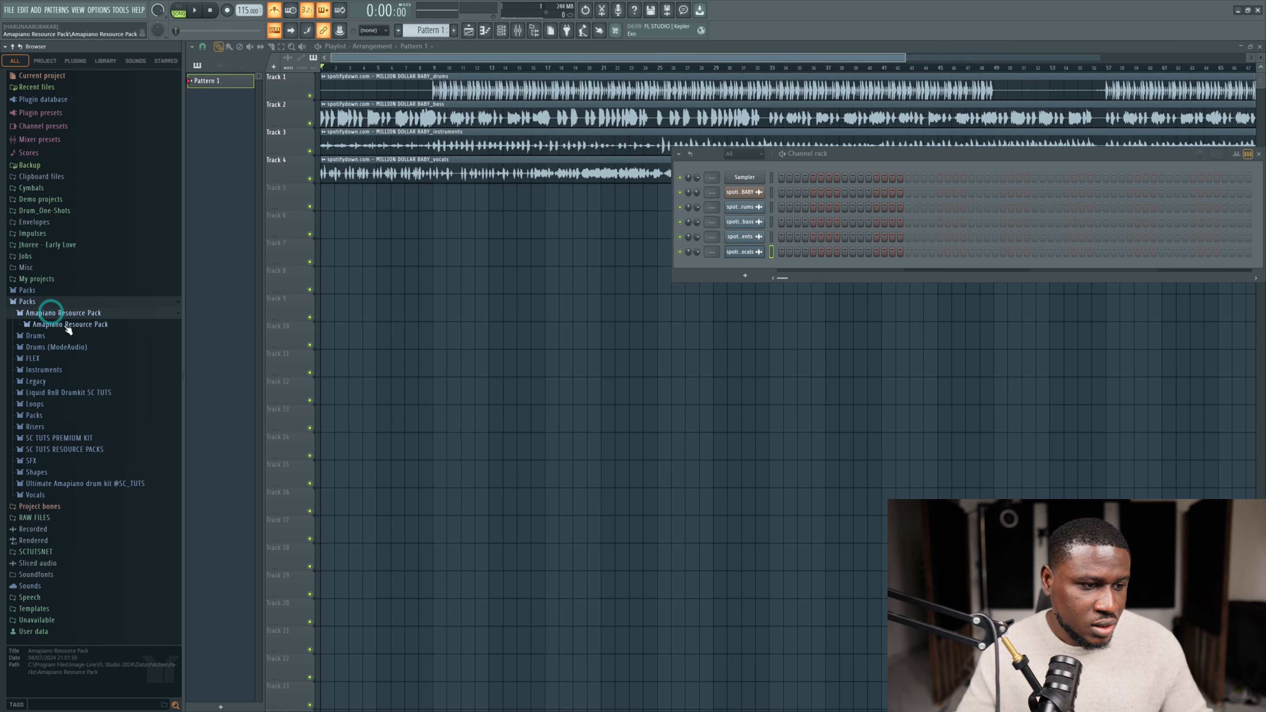
pyautogui.click(51, 324)
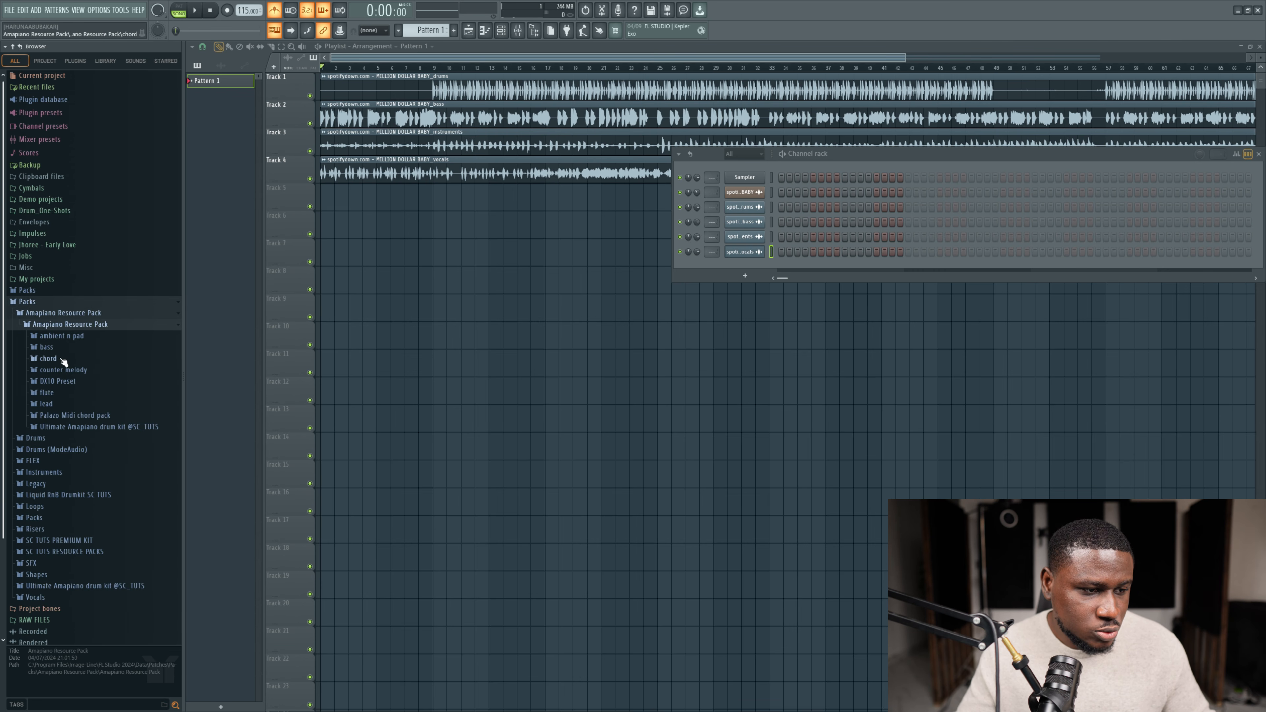
pyautogui.click(49, 359)
pyautogui.moveTo(67, 183); pyautogui.dragTo(732, 270)
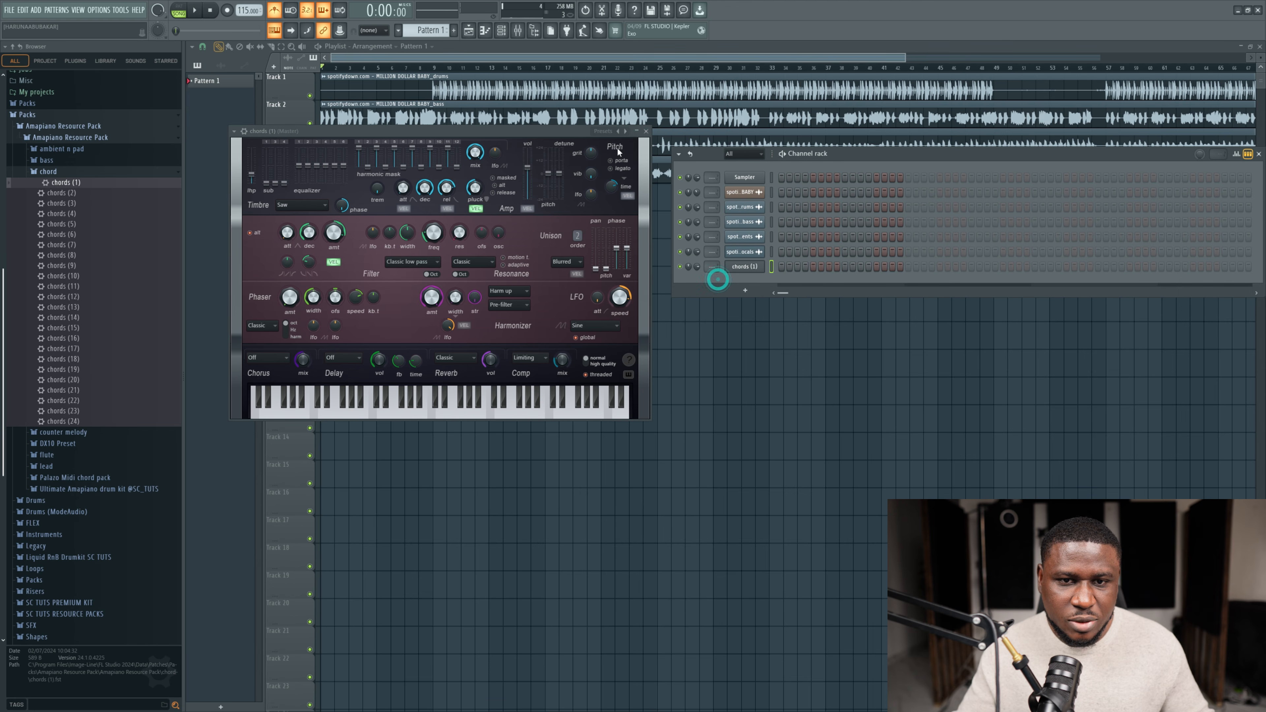
pyautogui.click(646, 131)
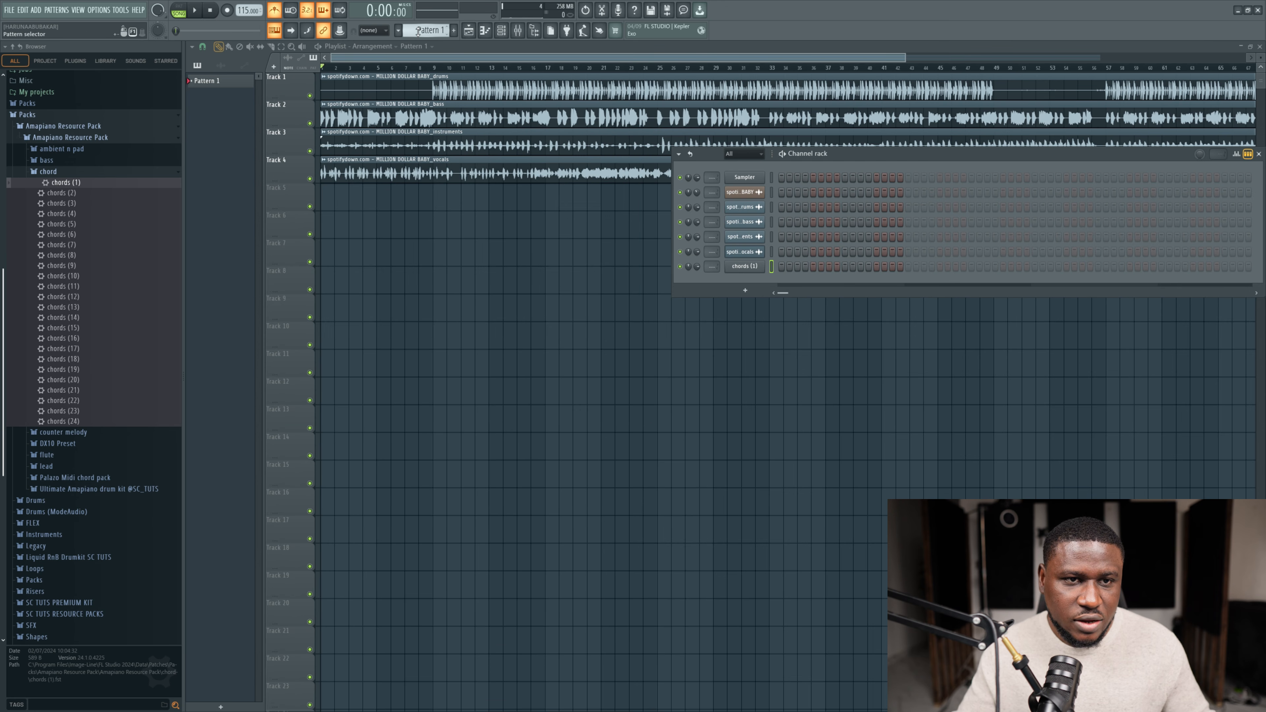
# Step: Place a Pattern 1 clip on Track 5 at bar 1 of the playlist
pyautogui.click(349, 194)
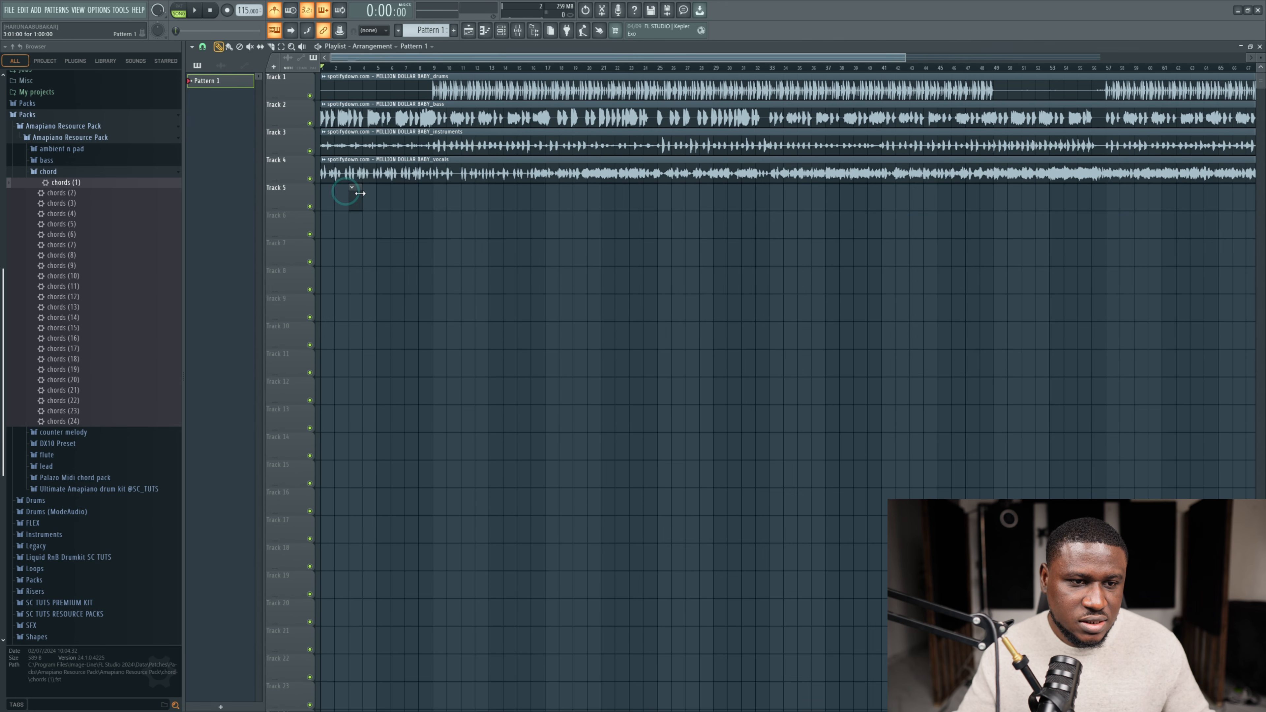
pyautogui.moveTo(356, 194); pyautogui.dragTo(327, 192)
pyautogui.scroll(3, 324, 193)
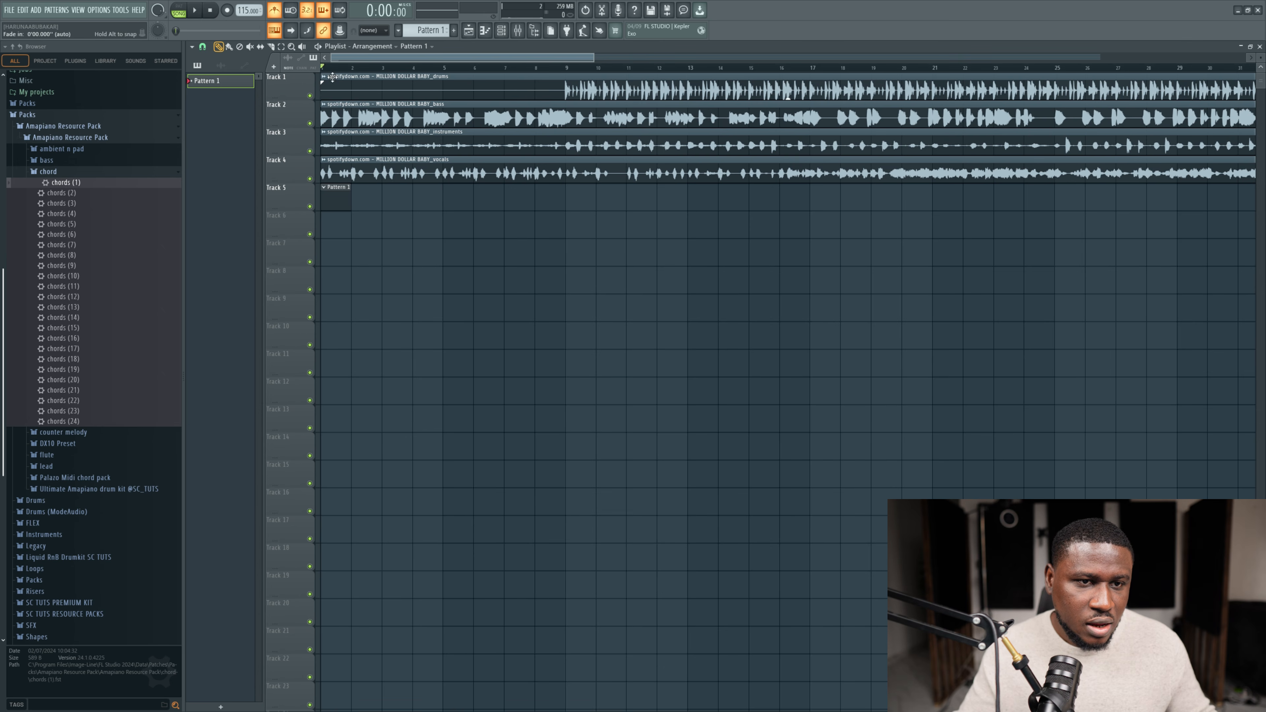
# Step: Mute the bass stem on Track 2 and play the arrangement briefly from the start
pyautogui.scroll(3, 332, 67)
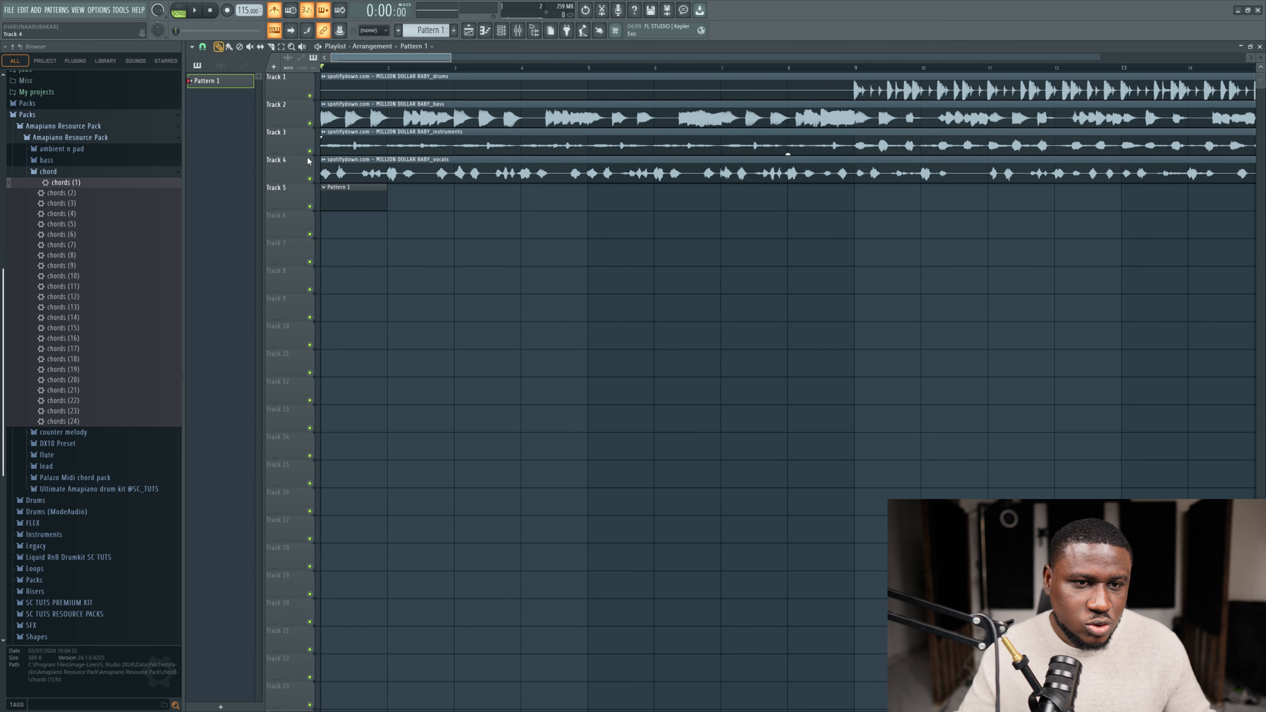
pyautogui.doubleClick(336, 194)
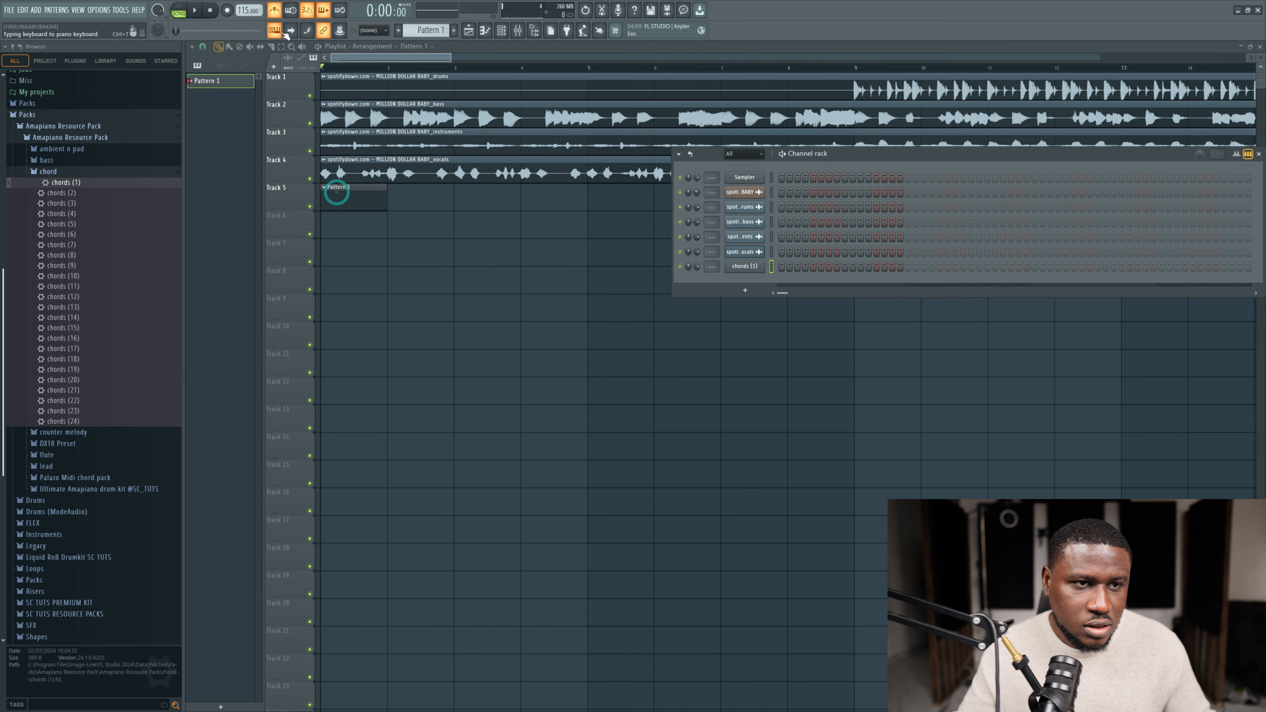
pyautogui.click(309, 124)
pyautogui.press('space')
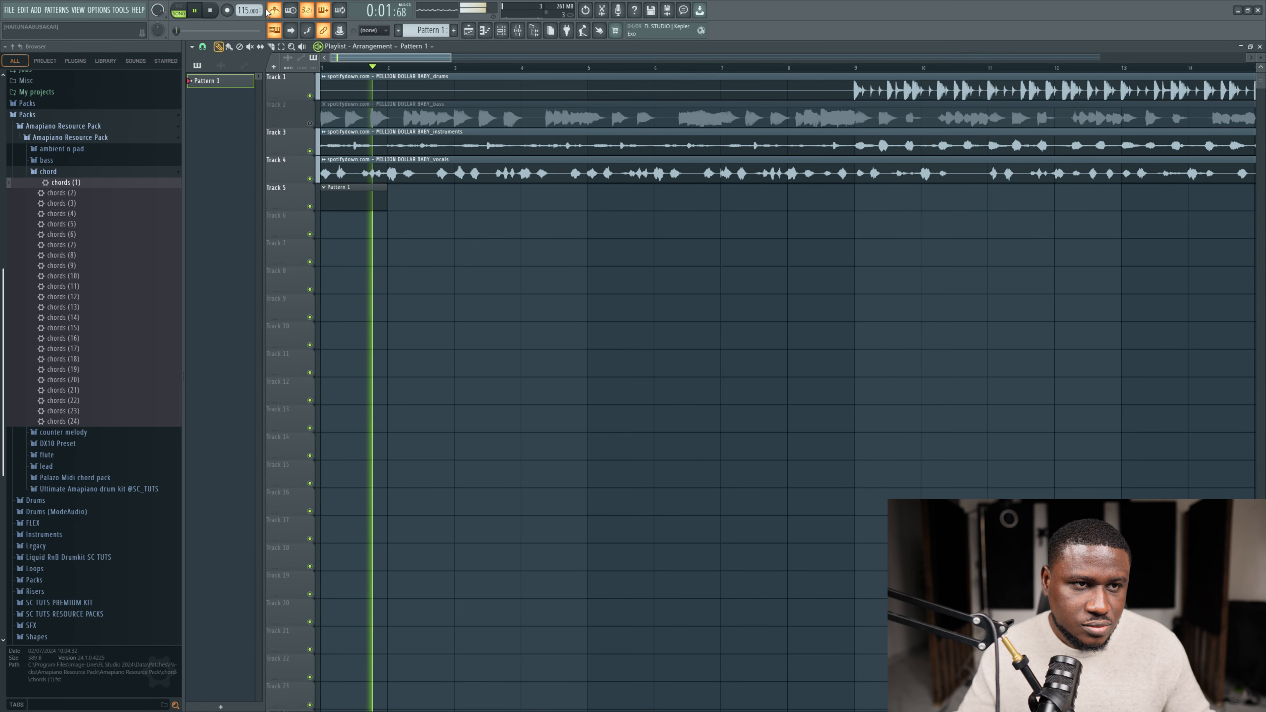
pyautogui.press('space')
# Step: Open the piano roll of the chords (1) channel and bring in the Chordify Time_Aligned MILLION DOLLAR BABY MIDI file from the Downloads folder
pyautogui.doubleClick(366, 192)
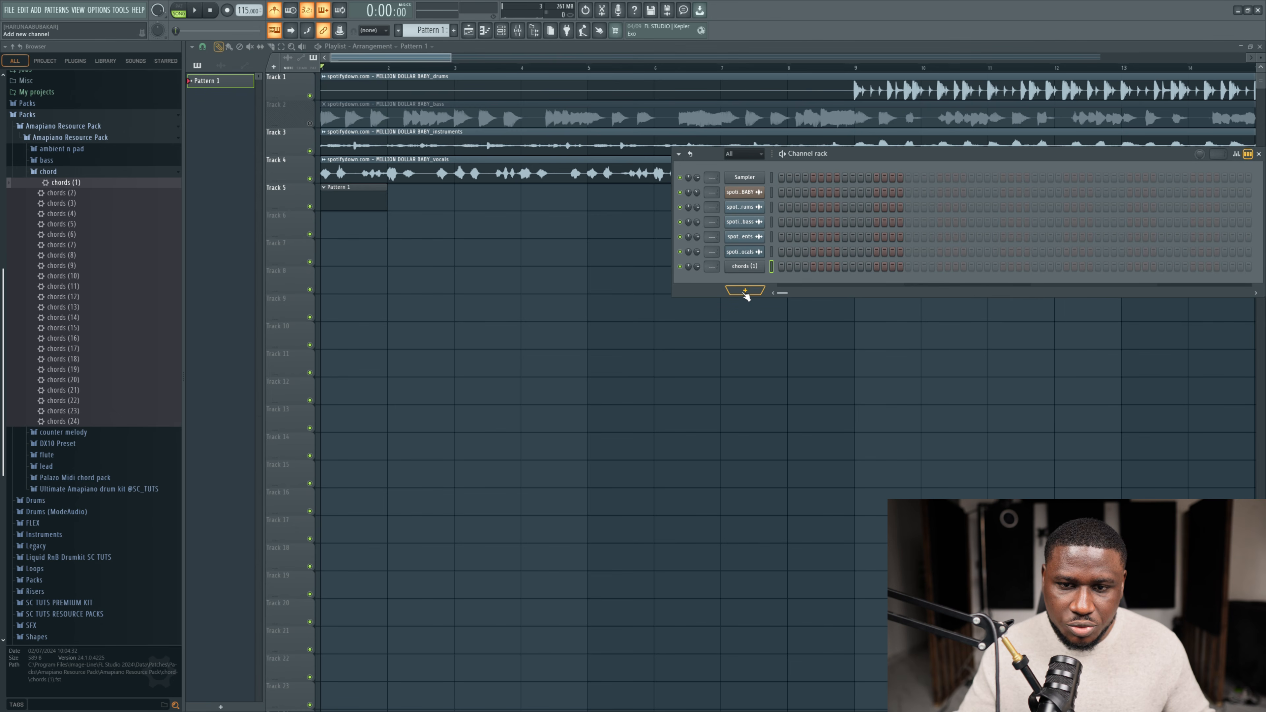
pyautogui.rightClick(753, 266)
pyautogui.click(798, 273)
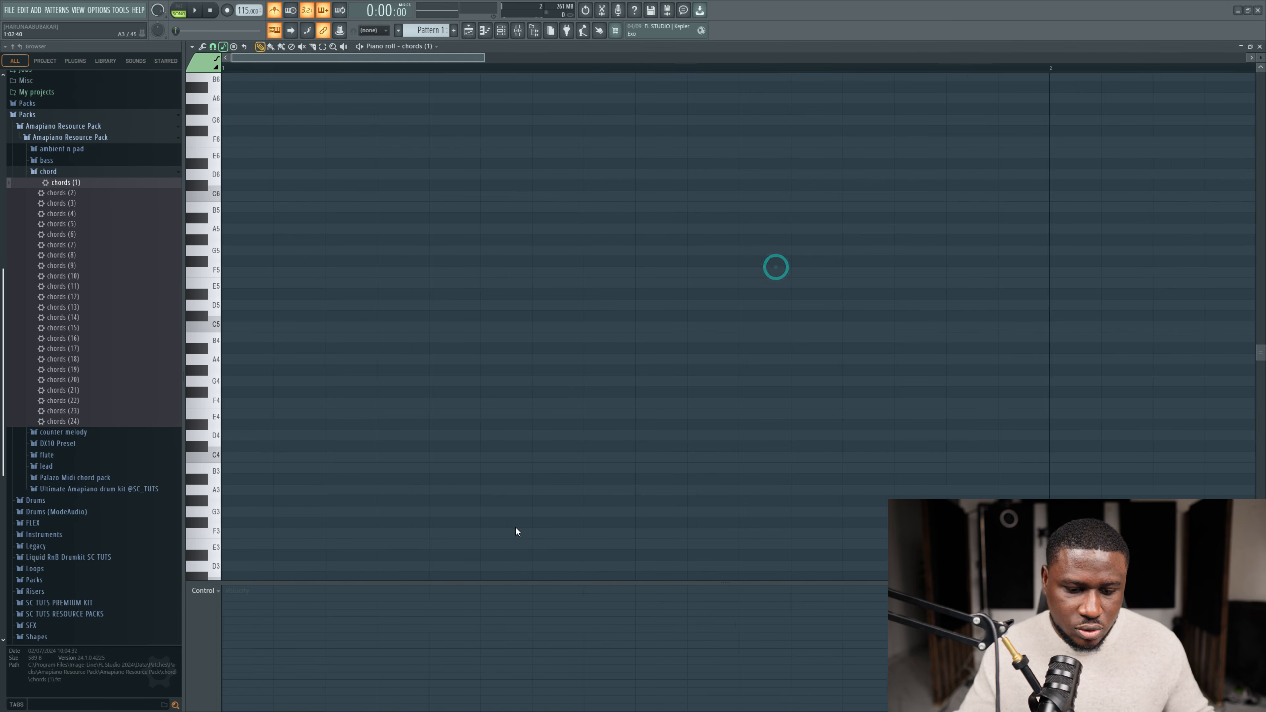
pyautogui.press('super')
pyautogui.click(584, 700)
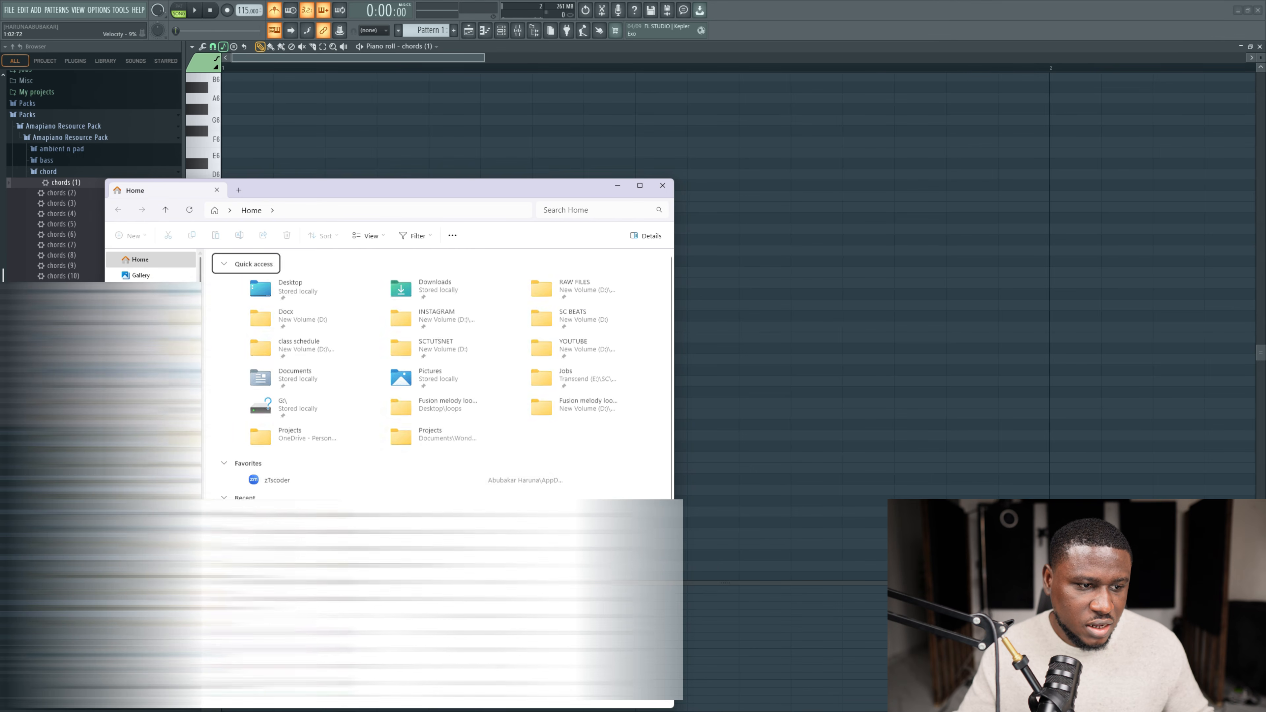
pyautogui.doubleClick(400, 288)
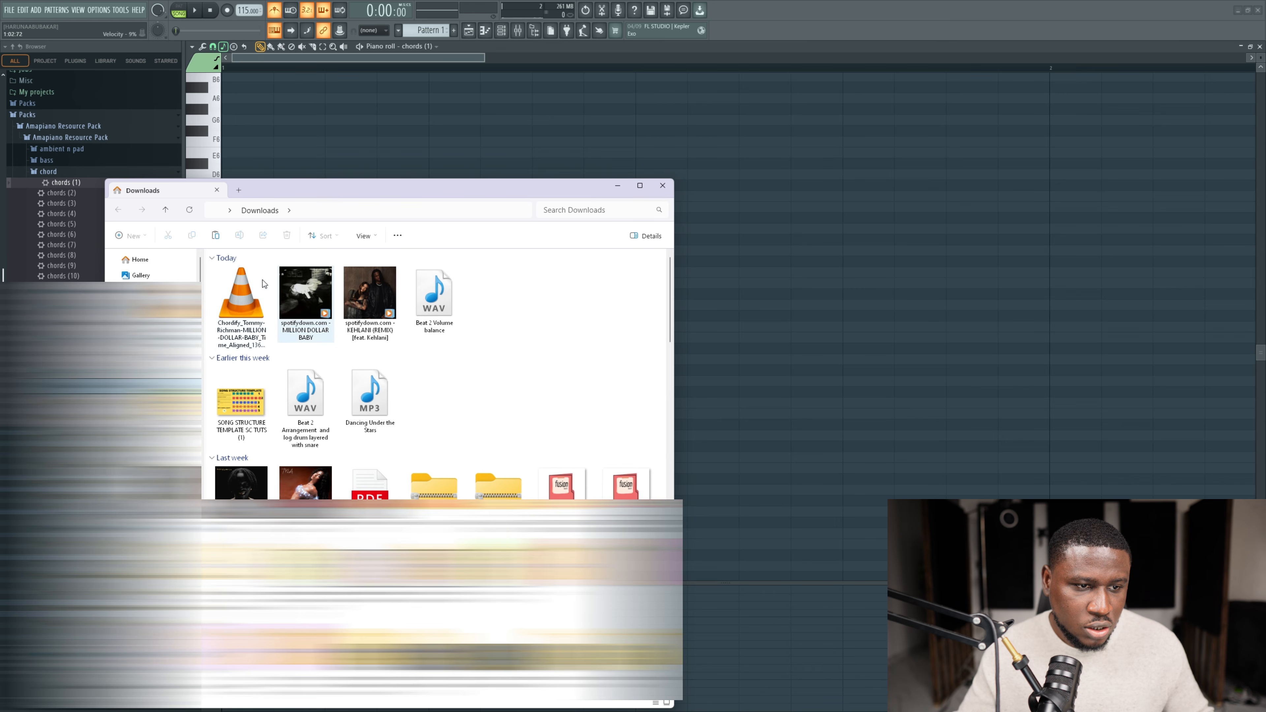
pyautogui.click(247, 306)
pyautogui.moveTo(246, 328); pyautogui.dragTo(336, 122)
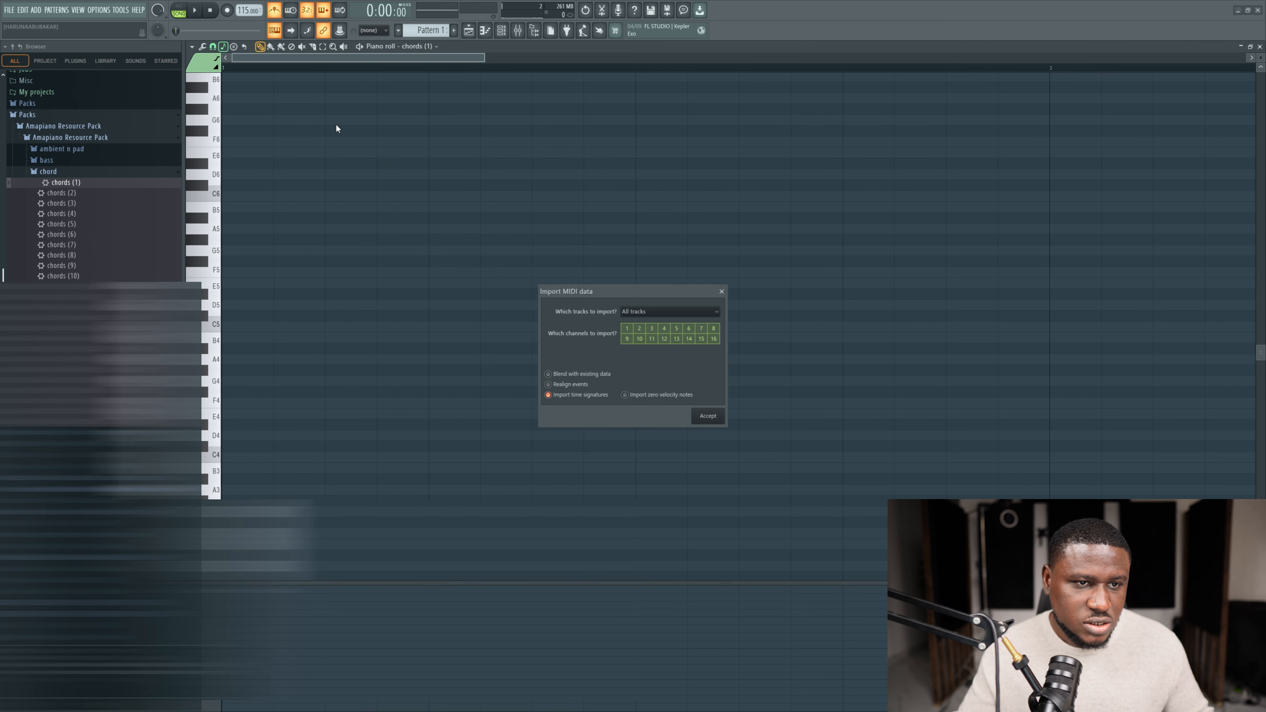
# Step: Import the MIDI data for all tracks with time signature import turned off and Realign events turned on
pyautogui.click(581, 394)
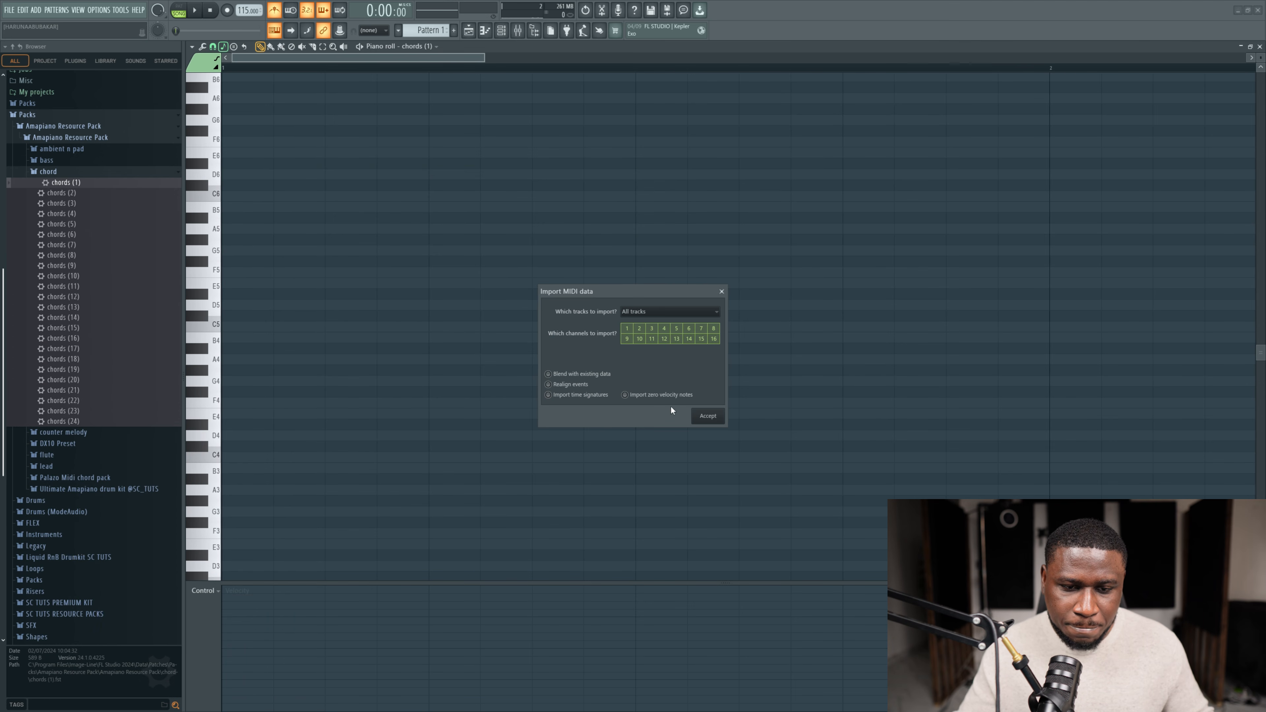
pyautogui.click(579, 384)
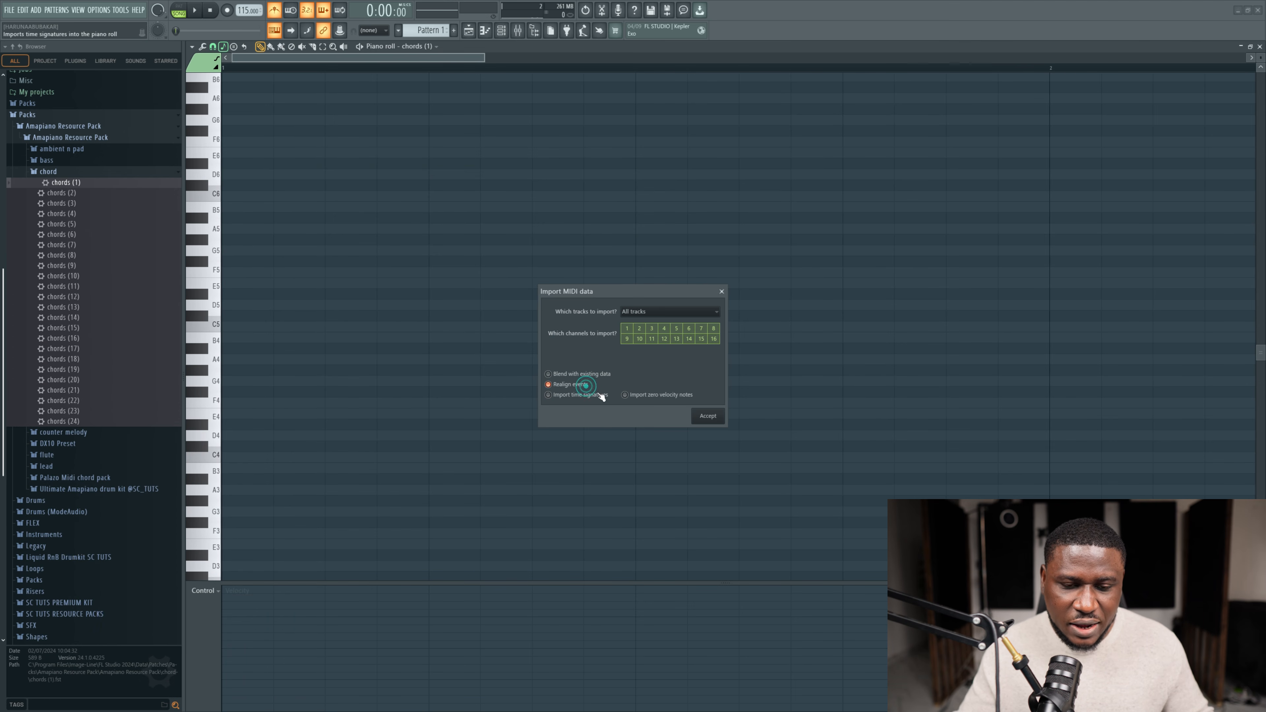
pyautogui.click(708, 419)
# Step: Check the piano roll's snap setting and quantize the imported chord notes to the 1/4 beat grid
pyautogui.scroll(-1, 611, 389)
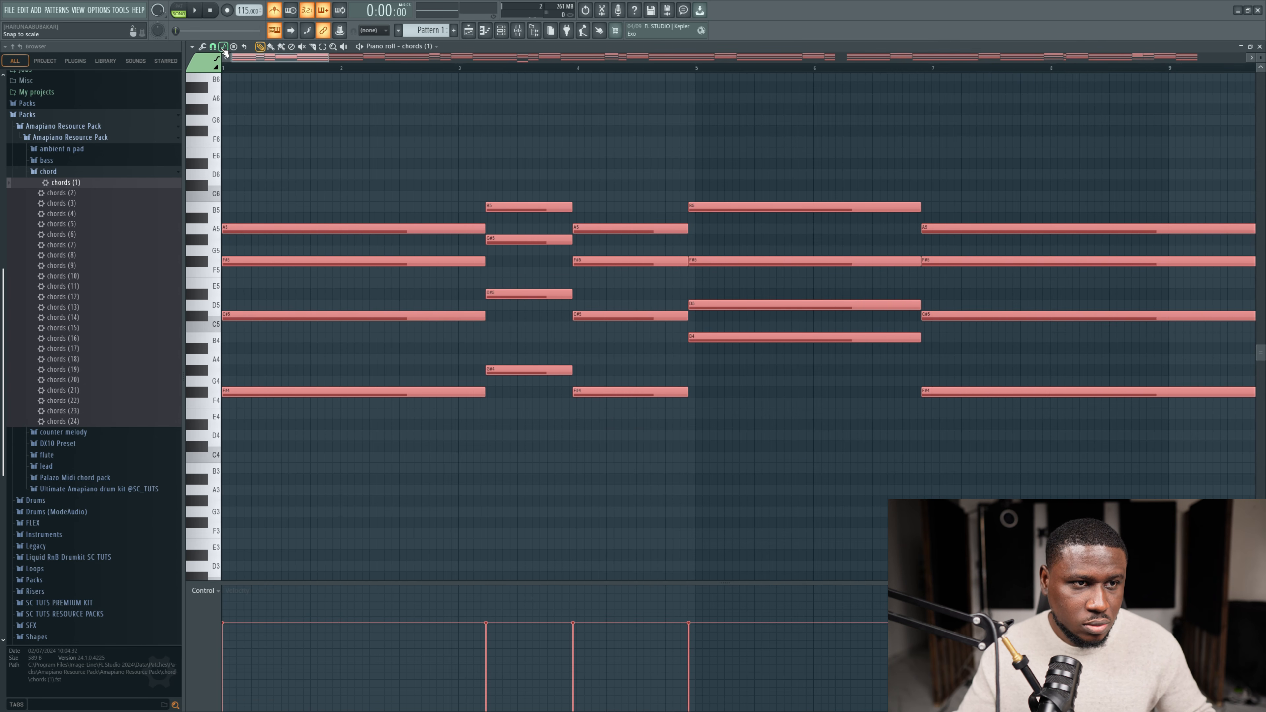
pyautogui.click(213, 47)
pyautogui.click(213, 46)
pyautogui.click(213, 46)
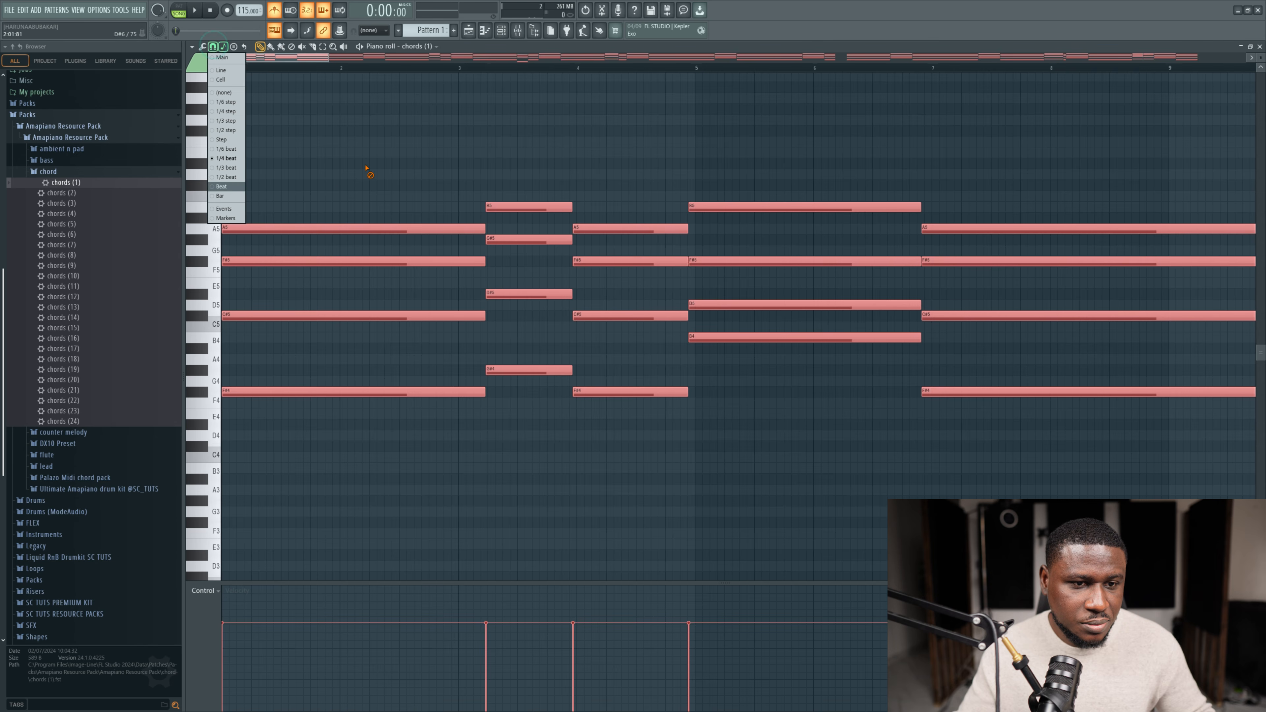
pyautogui.click(369, 169)
pyautogui.hotkey('ctrl', 'q')
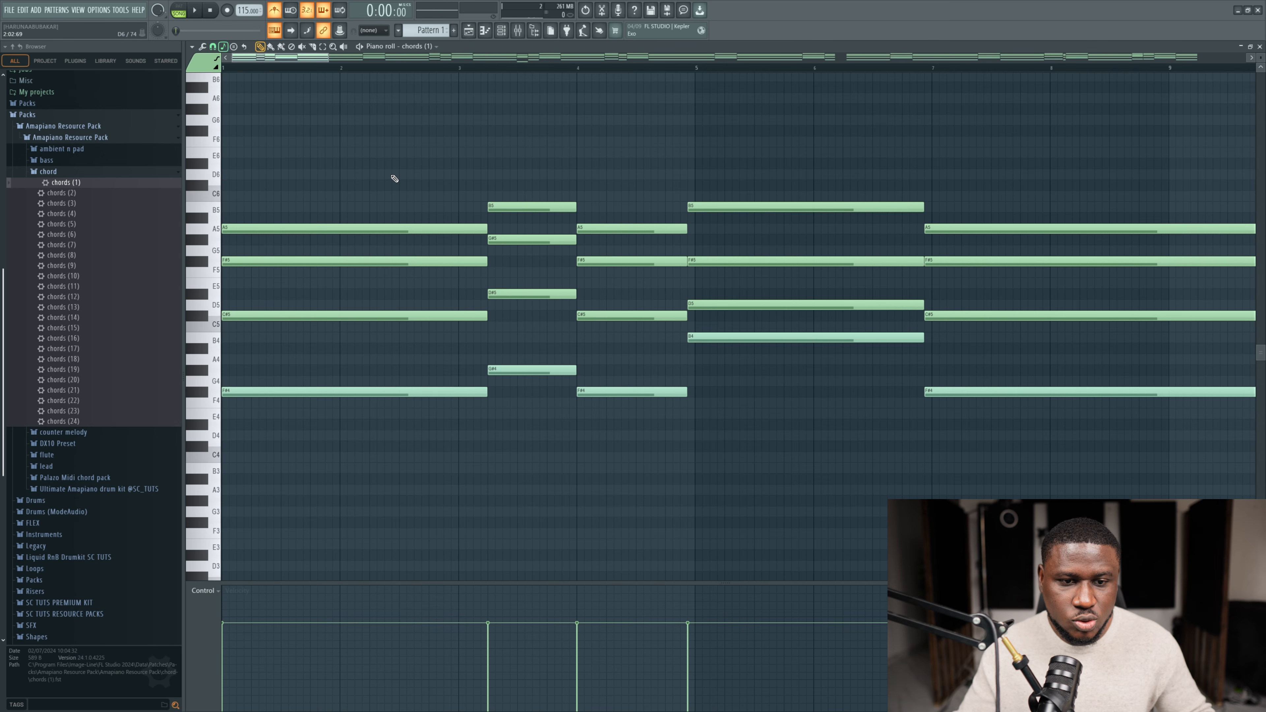
# Step: Play the imported chords along with the song from the start and around bar 5 to check their timing
pyautogui.press('space')
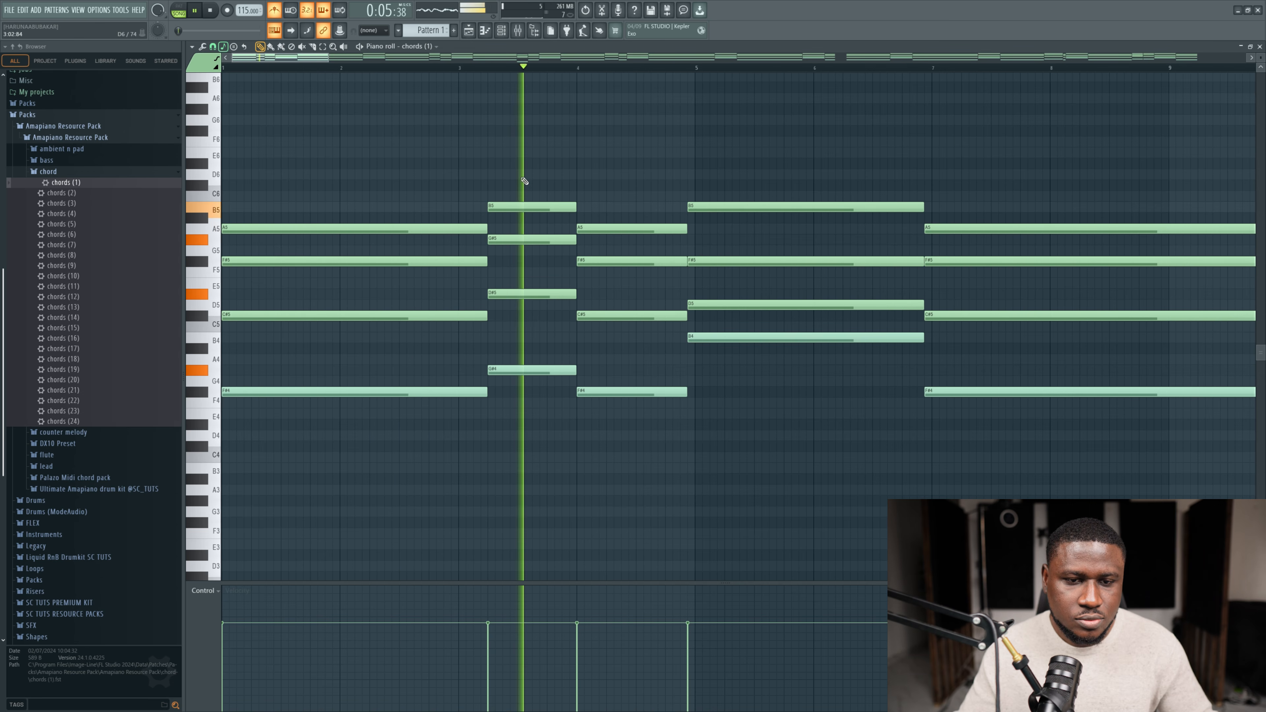
pyautogui.press('space')
pyautogui.scroll(-6, 415, 141)
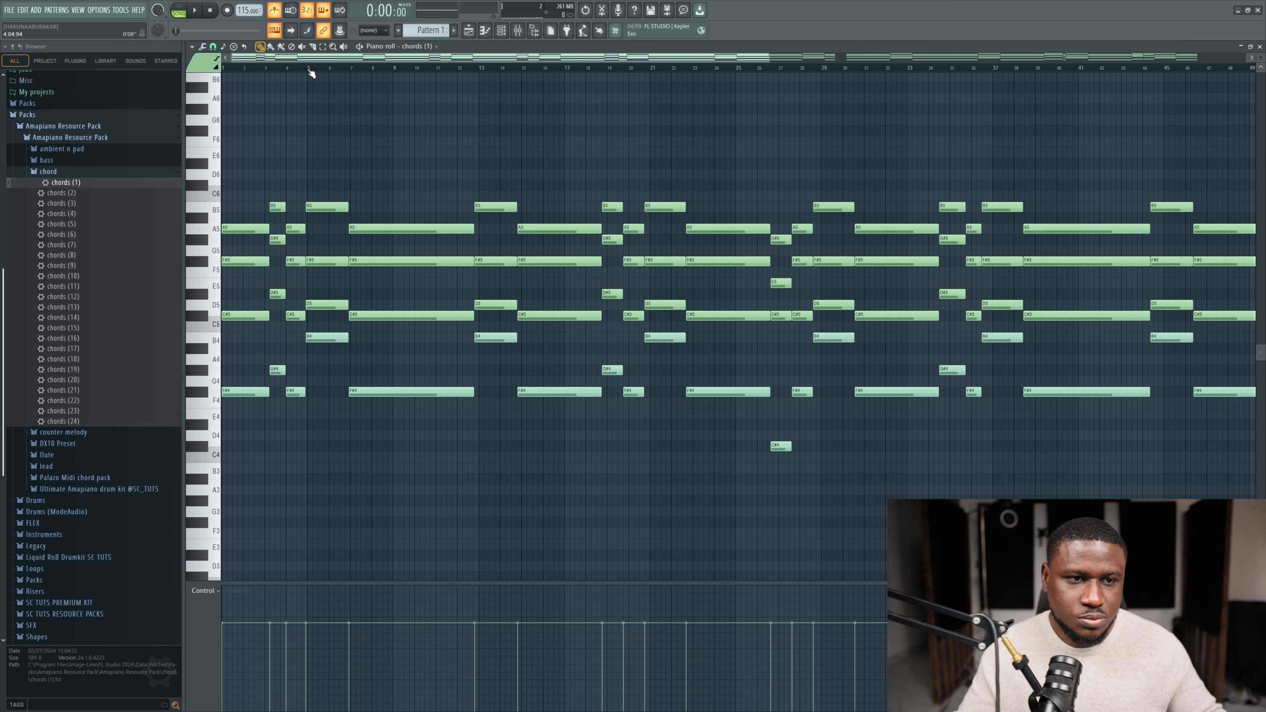
pyautogui.scroll(5, 309, 70)
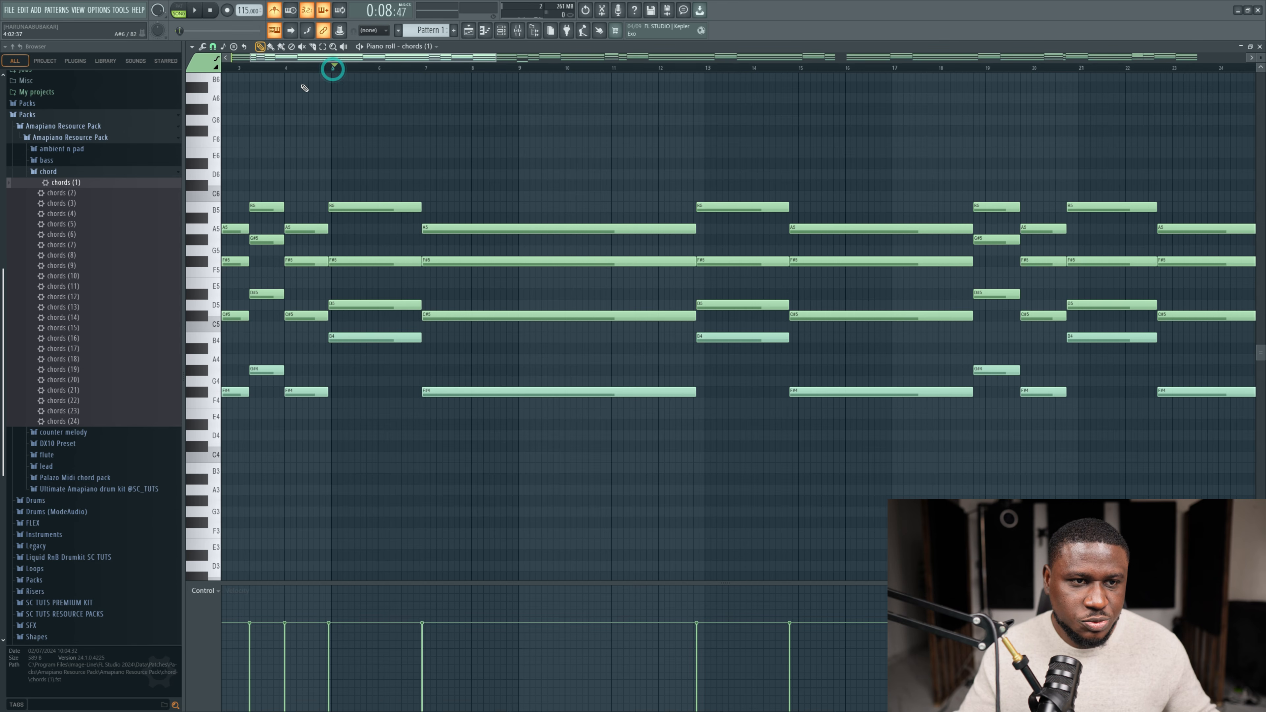
pyautogui.scroll(3, 334, 67)
pyautogui.scroll(3, 369, 84)
pyautogui.scroll(-5, 339, 119)
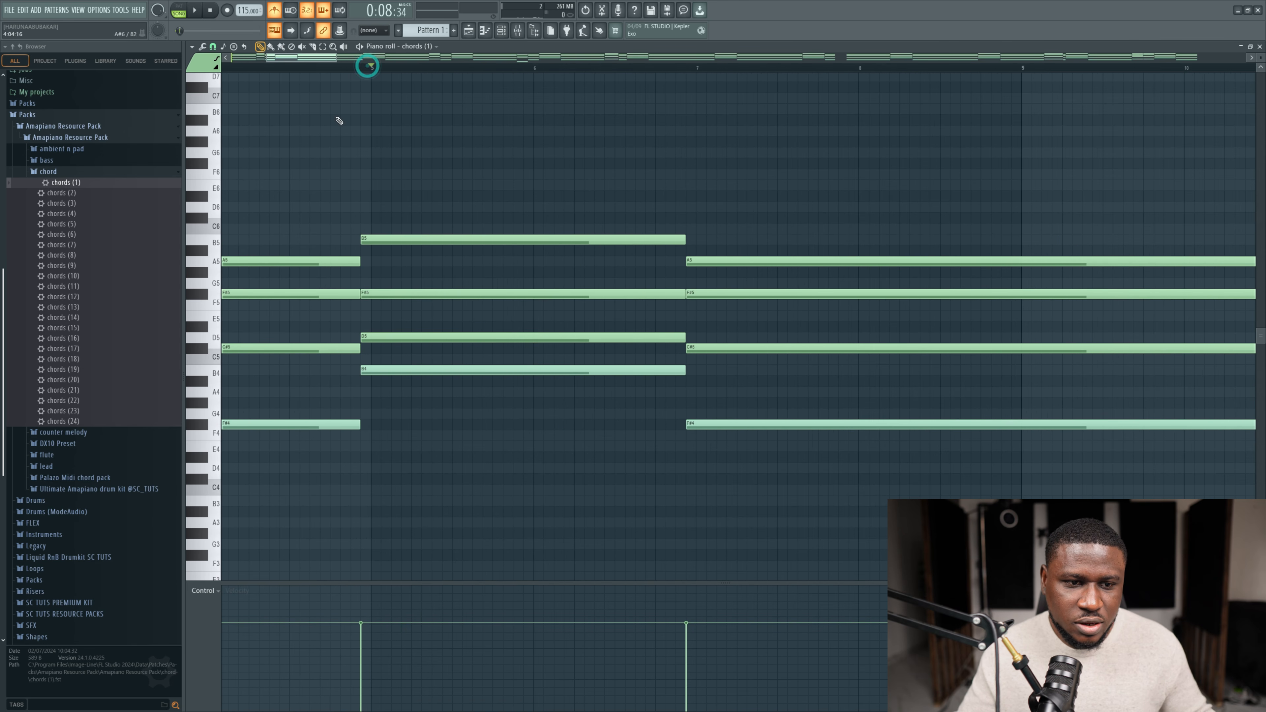
pyautogui.press('space')
pyautogui.scroll(-3, 344, 162)
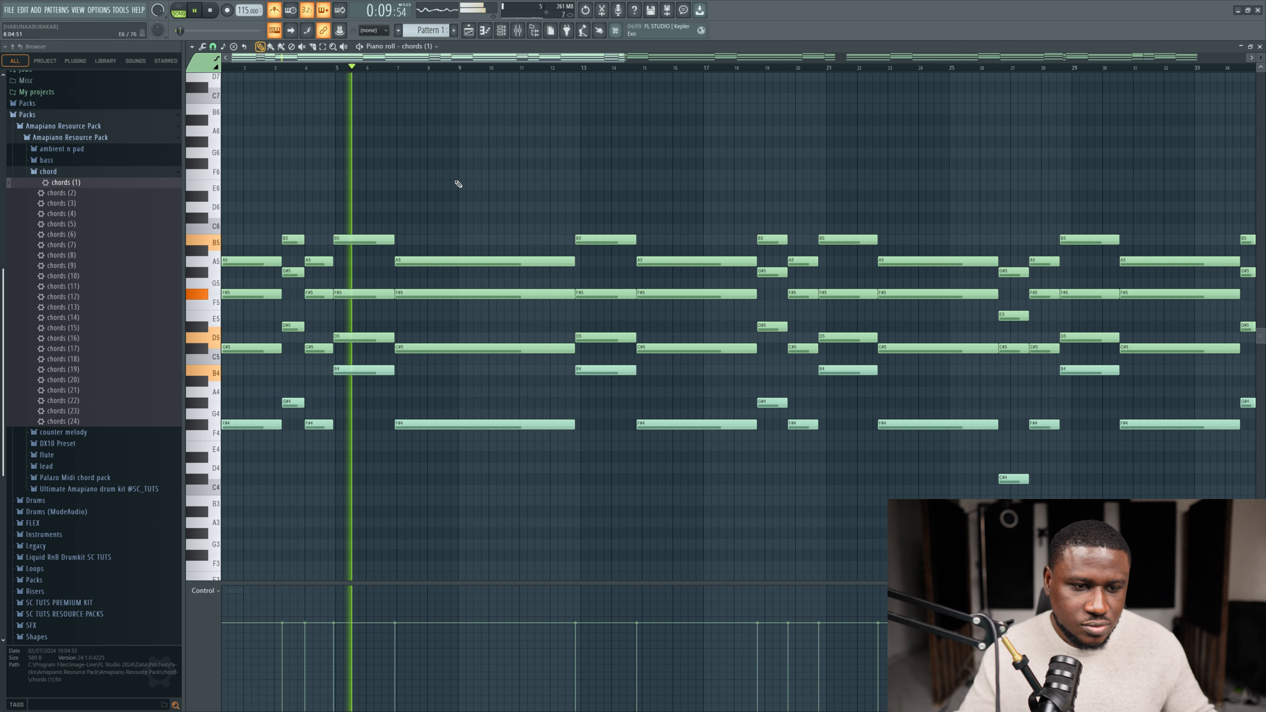
pyautogui.scroll(5, 152, 212)
pyautogui.scroll(4, 273, 295)
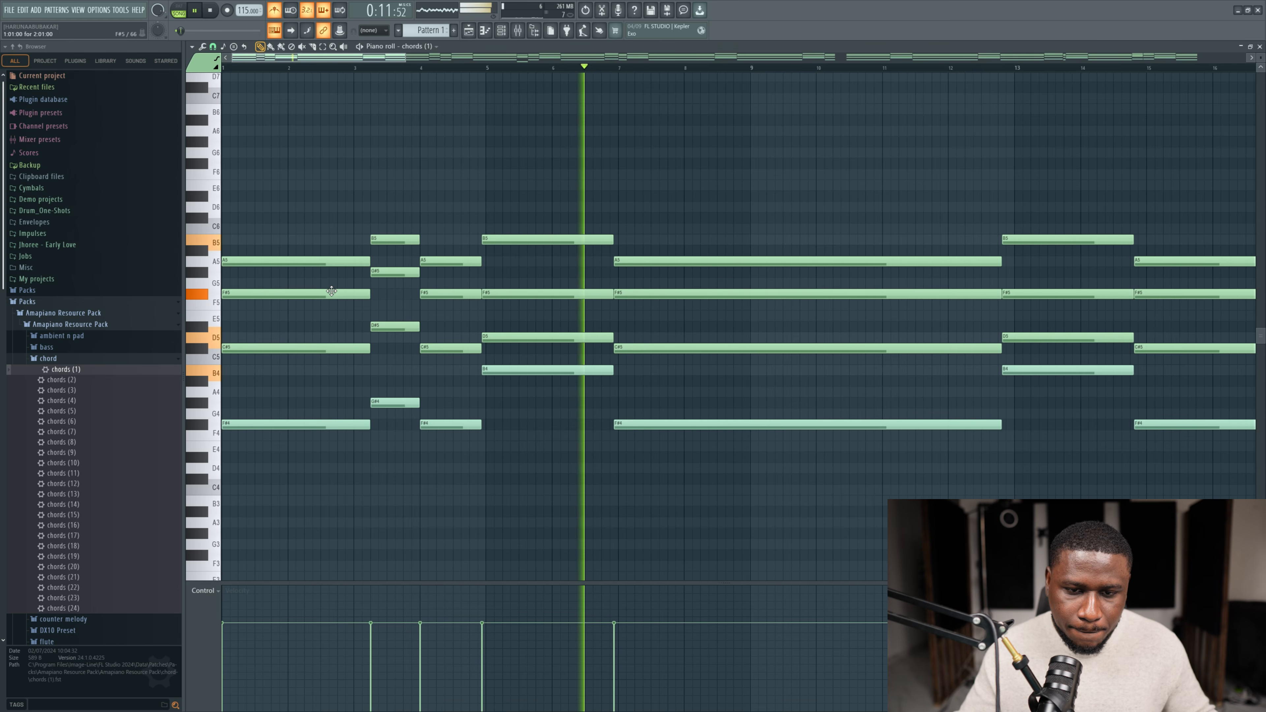
pyautogui.scroll(3, 329, 287)
pyautogui.scroll(-3, 482, 290)
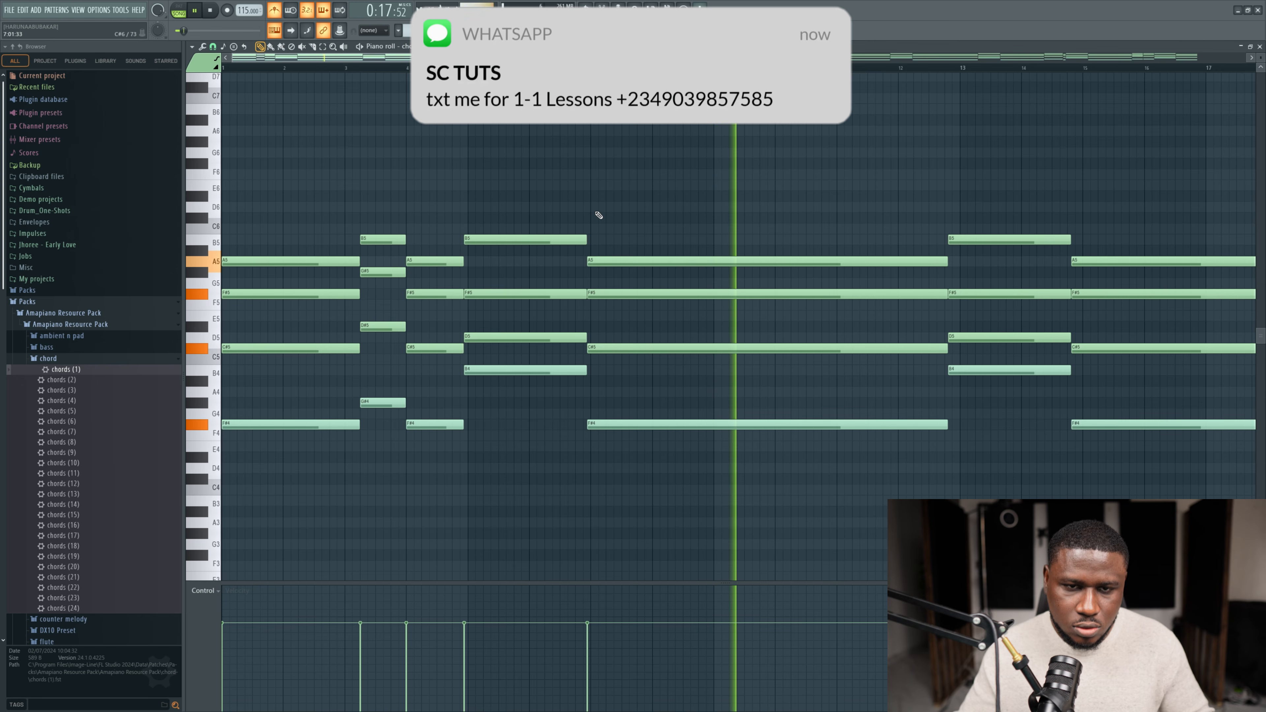
pyautogui.press('space')
pyautogui.click(466, 67)
pyautogui.press('space')
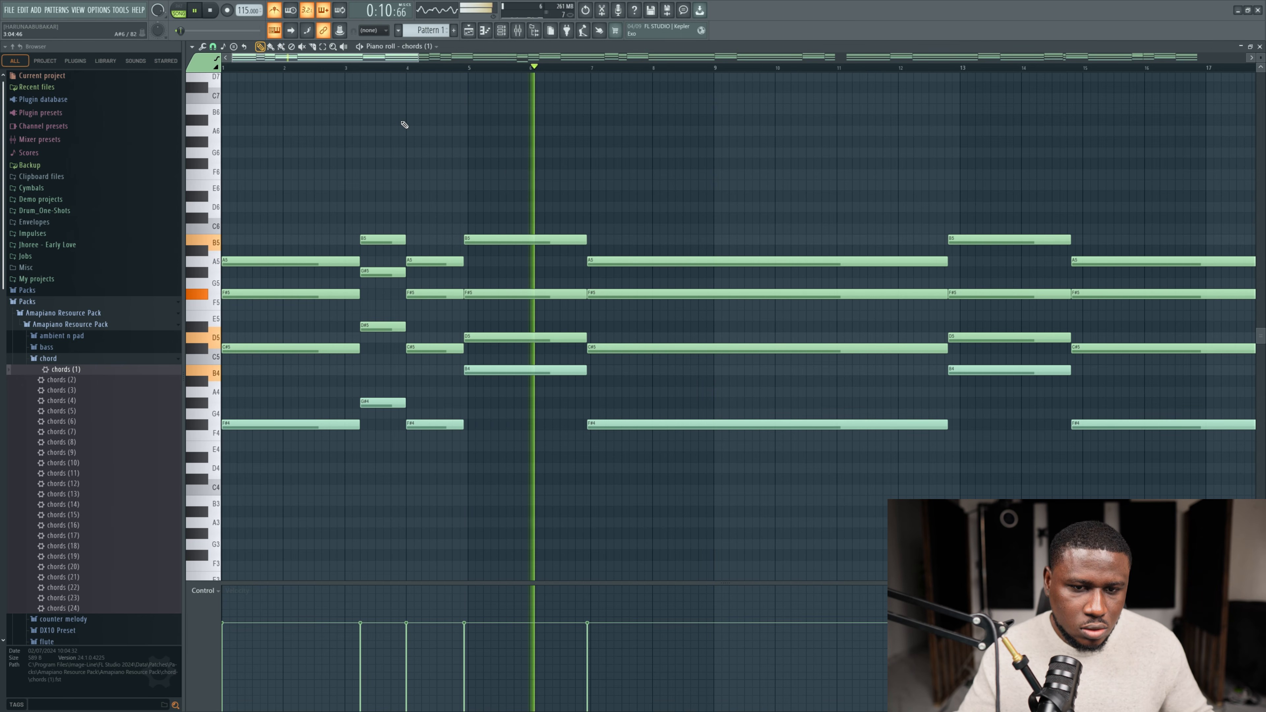
# Step: Trim the start of the long F# chord to bar 7 and extend the preceding B chord to meet it
pyautogui.scroll(1, 626, 225)
pyautogui.scroll(1, 626, 225)
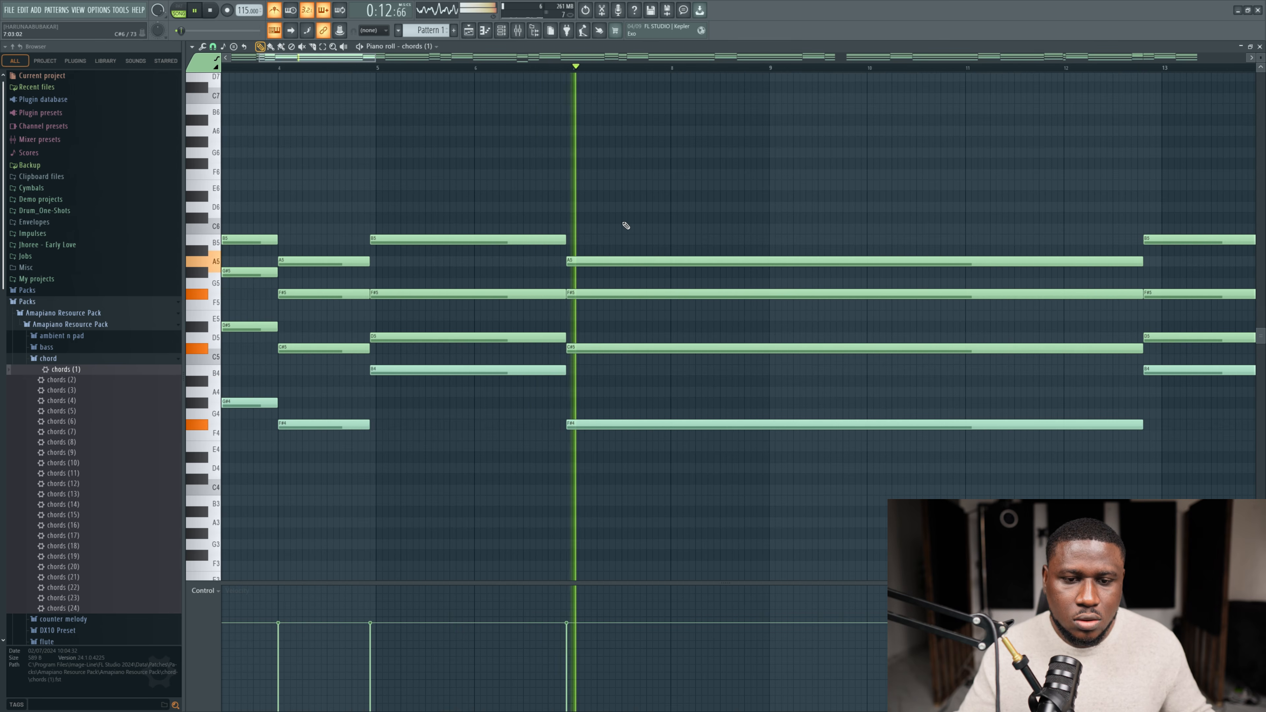
pyautogui.moveTo(622, 213); pyautogui.dragTo(639, 456)
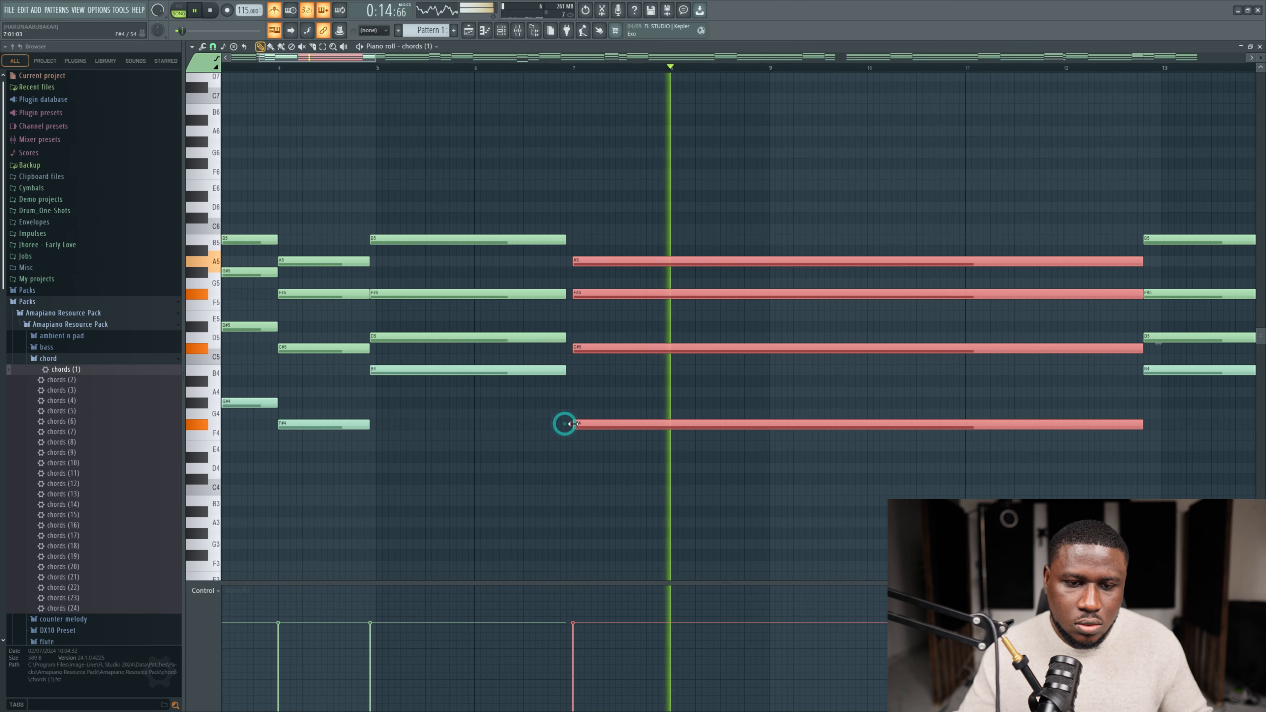
pyautogui.moveTo(528, 202); pyautogui.dragTo(555, 369)
pyautogui.press('space')
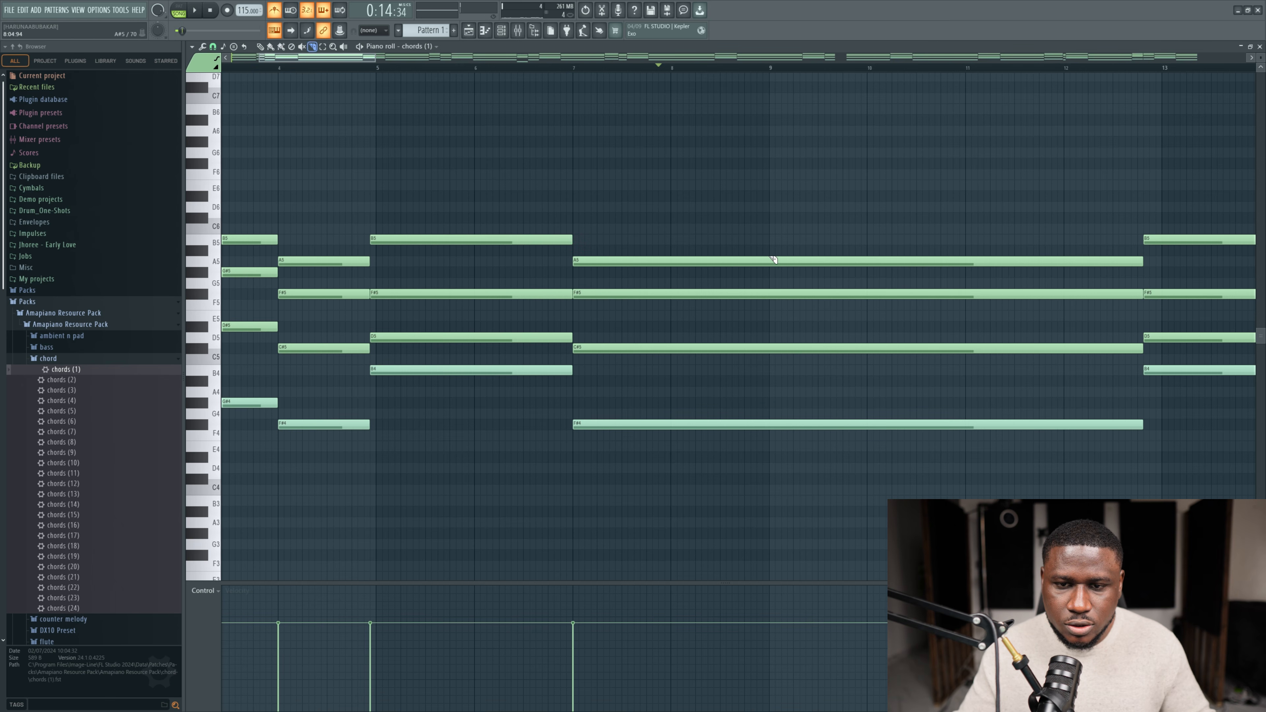
# Step: Slice the long chord that starts at bar 7 into two at bar 9, and play on from just before the cut
pyautogui.moveTo(772, 280); pyautogui.dragTo(772, 443)
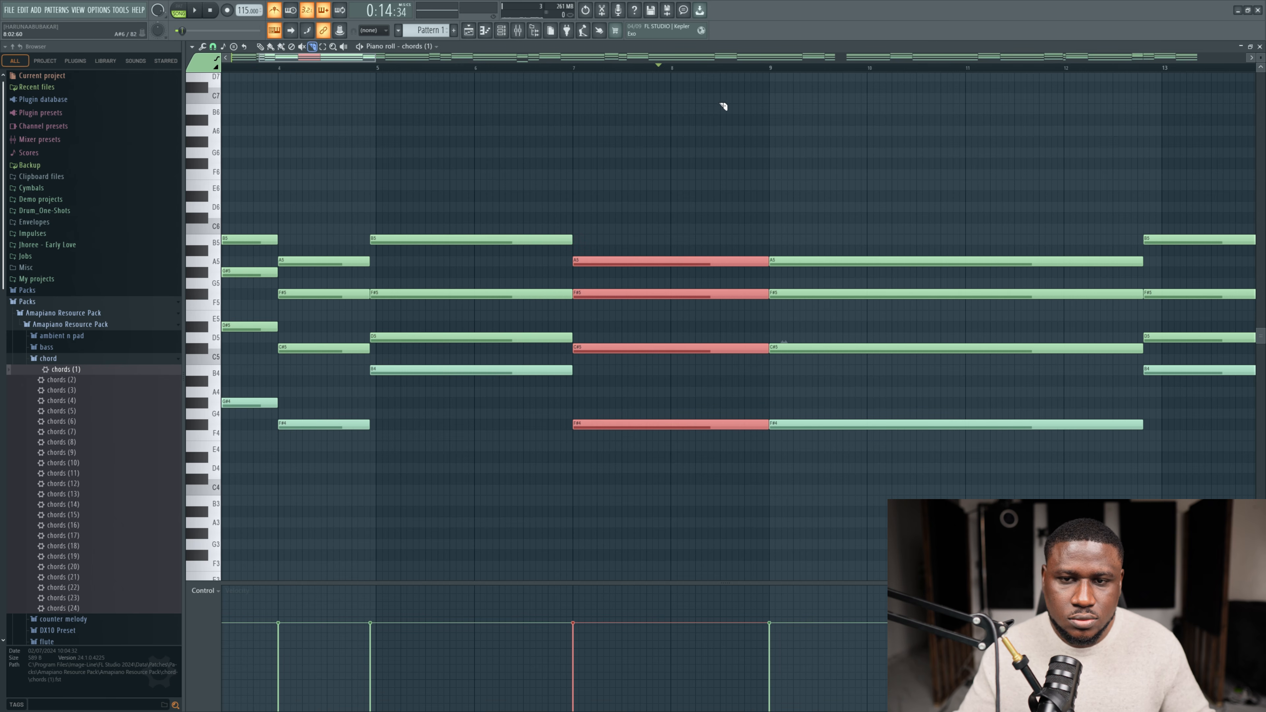
pyautogui.click(749, 69)
pyautogui.press('space')
pyautogui.scroll(-3, 620, 208)
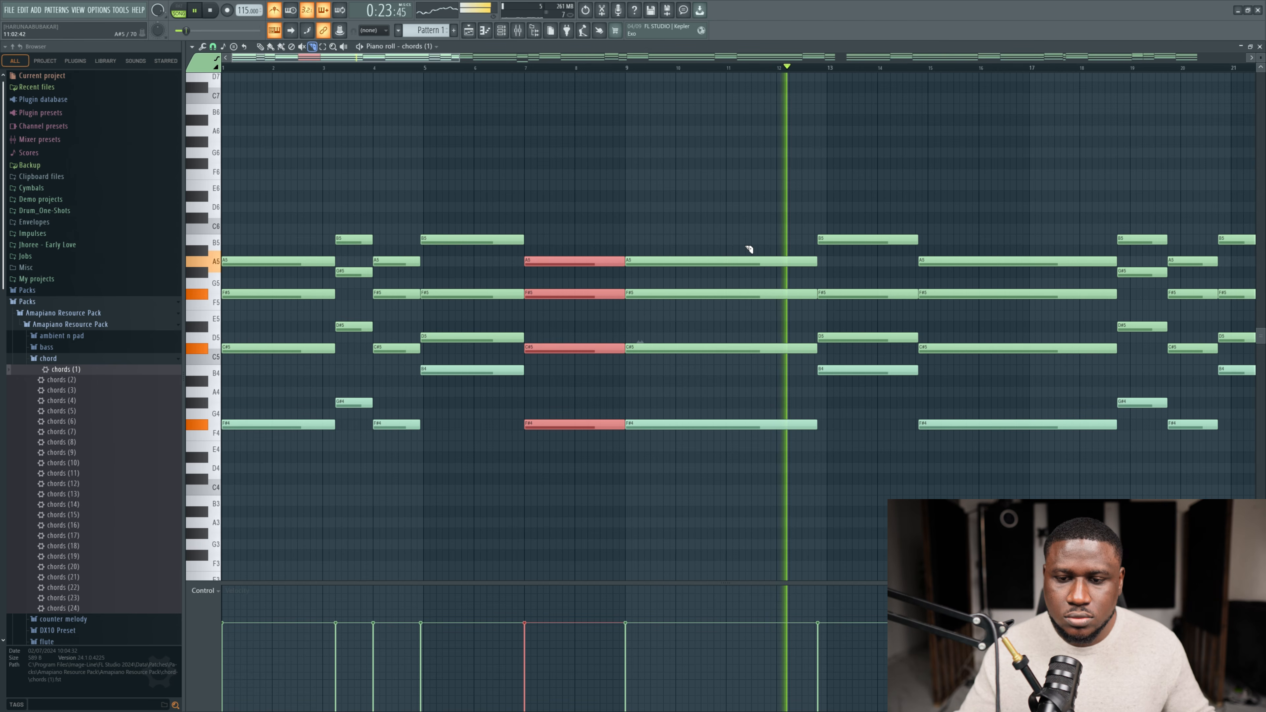
pyautogui.scroll(3, 854, 305)
pyautogui.press('space')
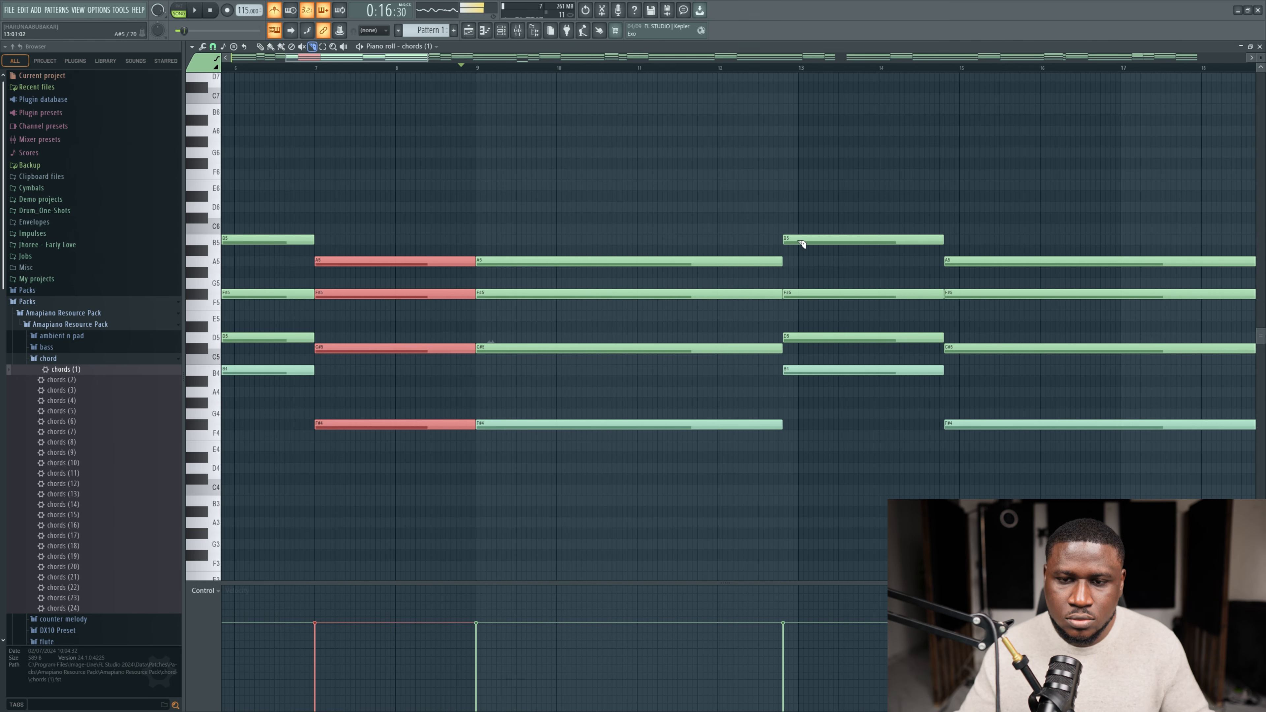
# Step: Move the B chord near bar 13 to start exactly on bar 13 and extend the chord before it to meet it
pyautogui.moveTo(845, 187); pyautogui.dragTo(869, 369)
pyautogui.scroll(3, 785, 372)
pyautogui.moveTo(735, 226); pyautogui.dragTo(828, 423)
pyautogui.scroll(-3, 829, 425)
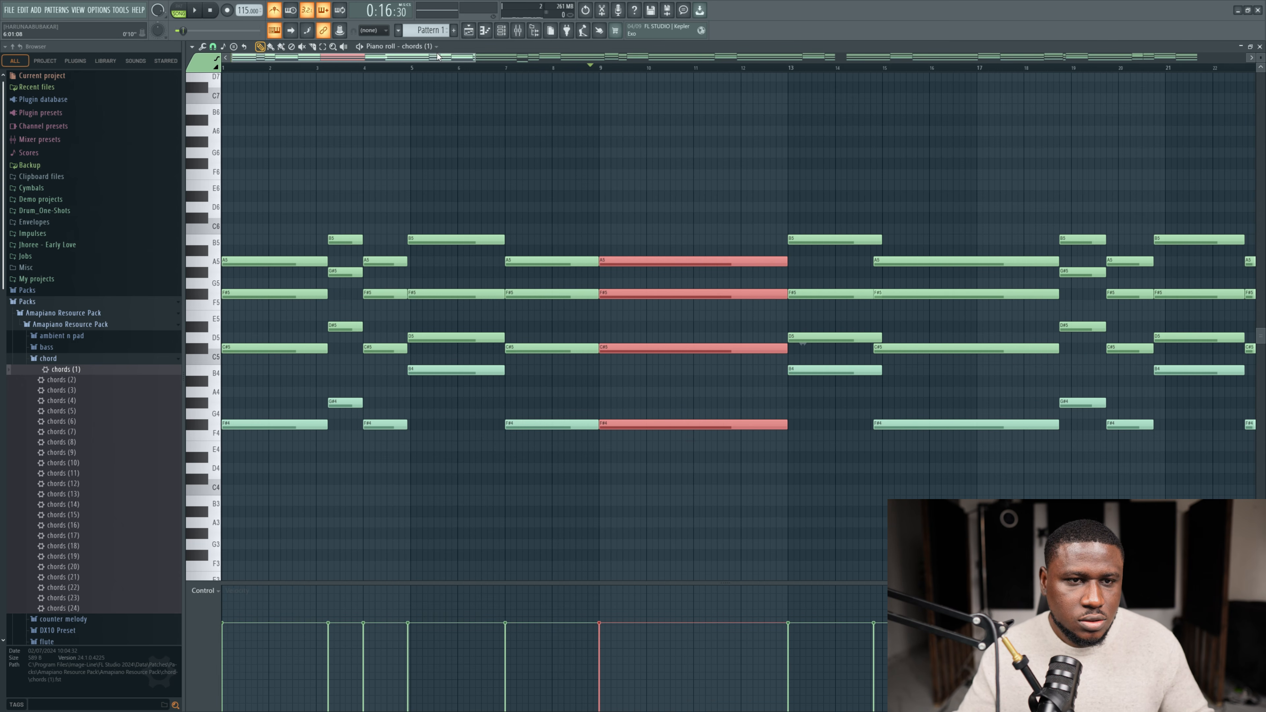
# Step: Play the chords from bar 9 and trim the start of the F# chord after bar 13 to bar 15
pyautogui.click(600, 69)
pyautogui.press('space')
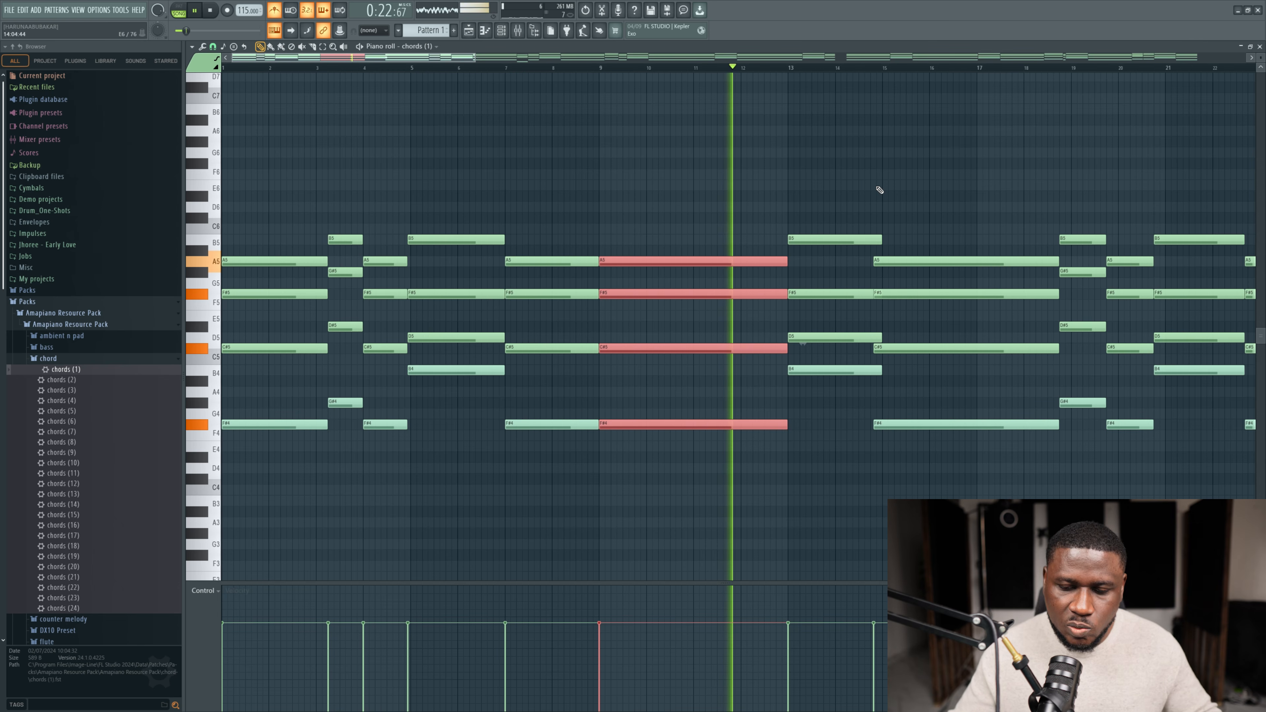
pyautogui.scroll(-2, 831, 190)
pyautogui.scroll(1, 822, 197)
pyautogui.scroll(3, 822, 198)
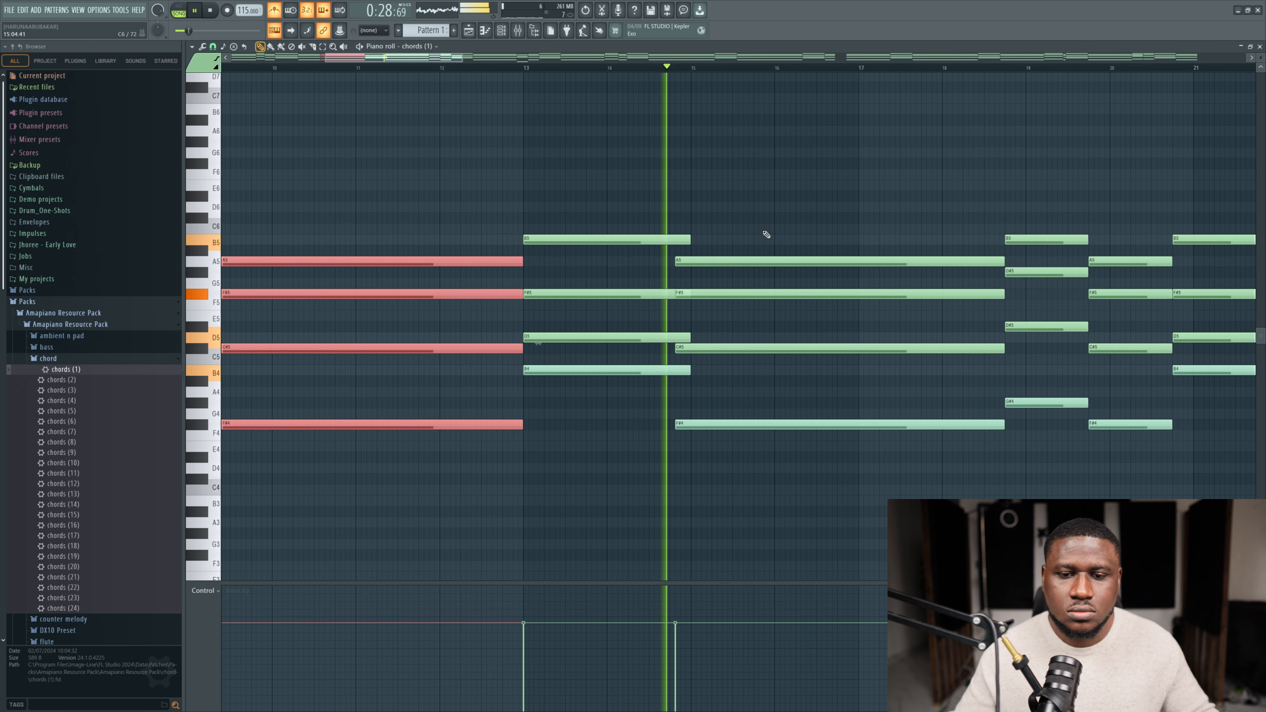
pyautogui.moveTo(760, 227); pyautogui.dragTo(757, 447)
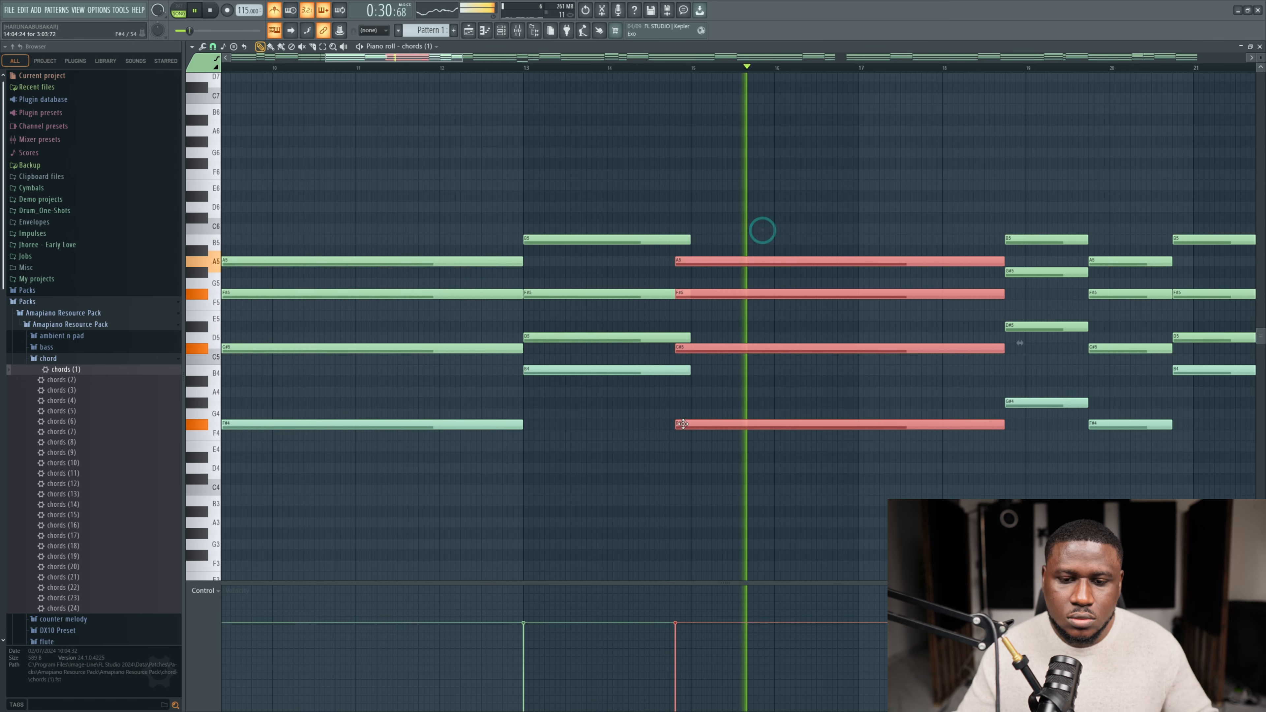
pyautogui.moveTo(677, 425); pyautogui.dragTo(691, 426)
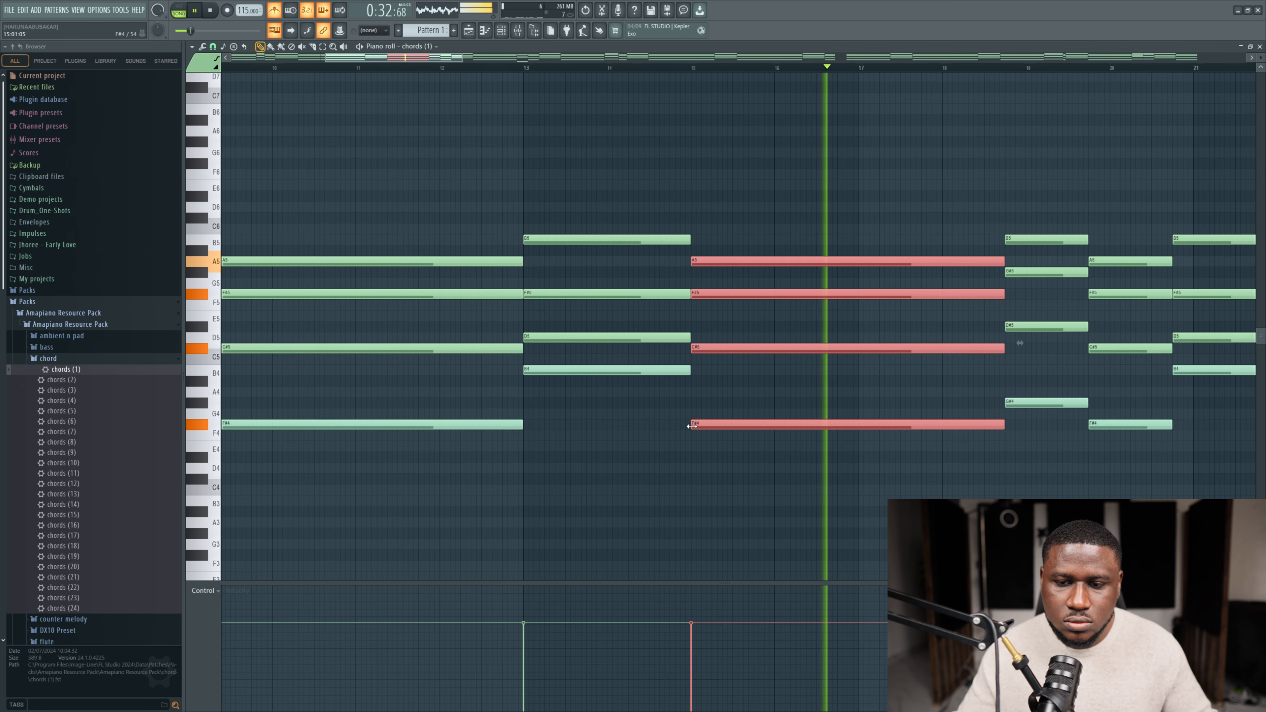
pyautogui.press('space')
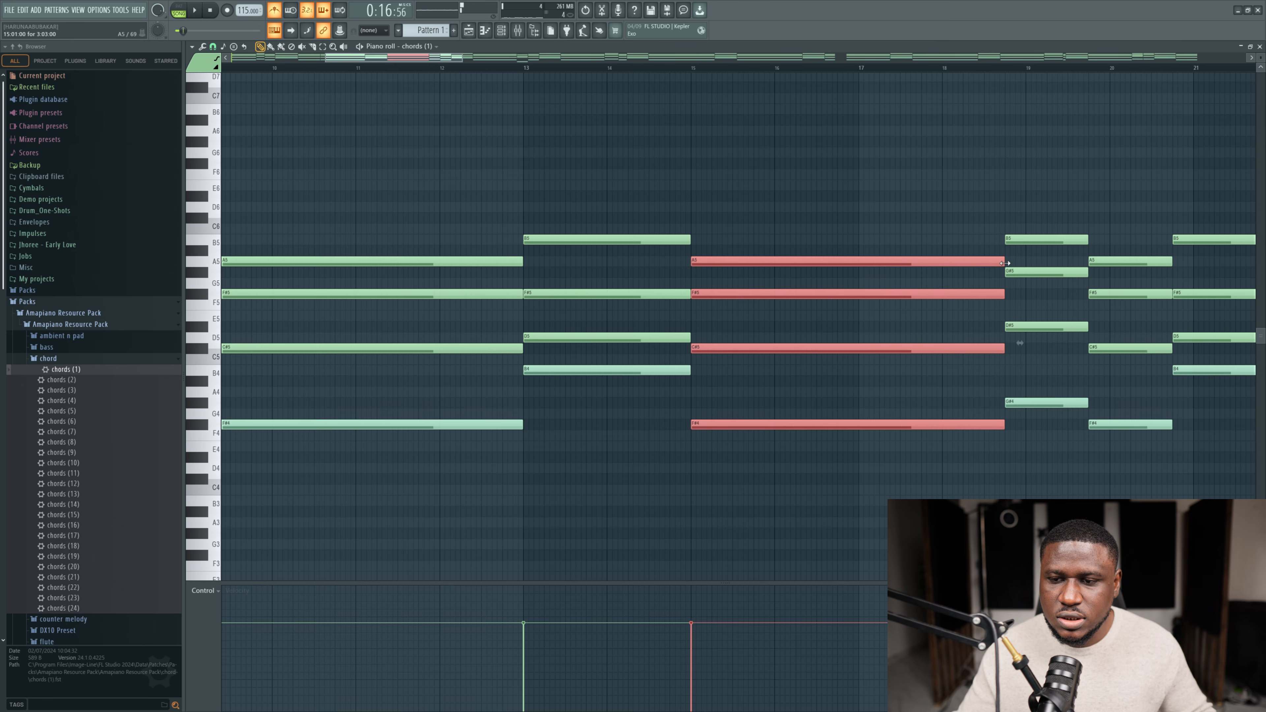
# Step: Shorten the F# chord at bar 15 to end at bar 17, and keep only the bar 9 to 17 chords, moved to bar 1
pyautogui.moveTo(1004, 263); pyautogui.dragTo(855, 270)
pyautogui.scroll(-4, 859, 273)
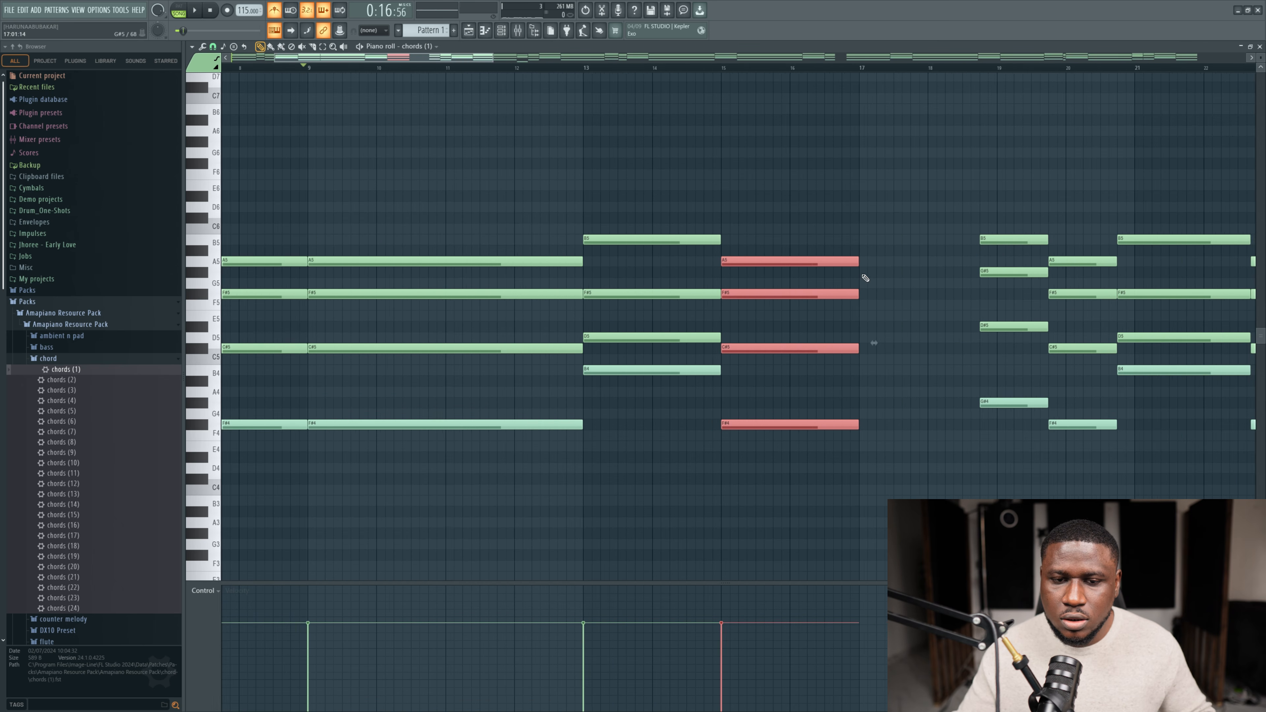
pyautogui.moveTo(546, 170); pyautogui.dragTo(787, 483)
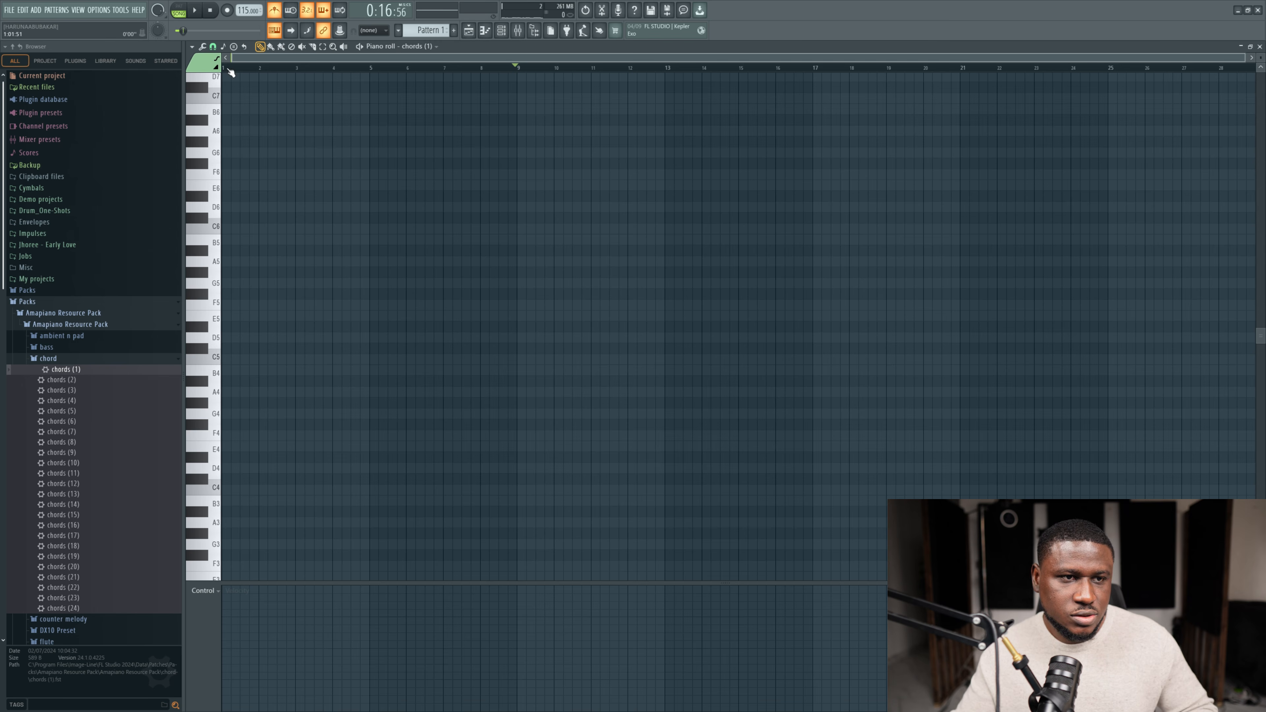
pyautogui.hotkey('ctrl', 'v')
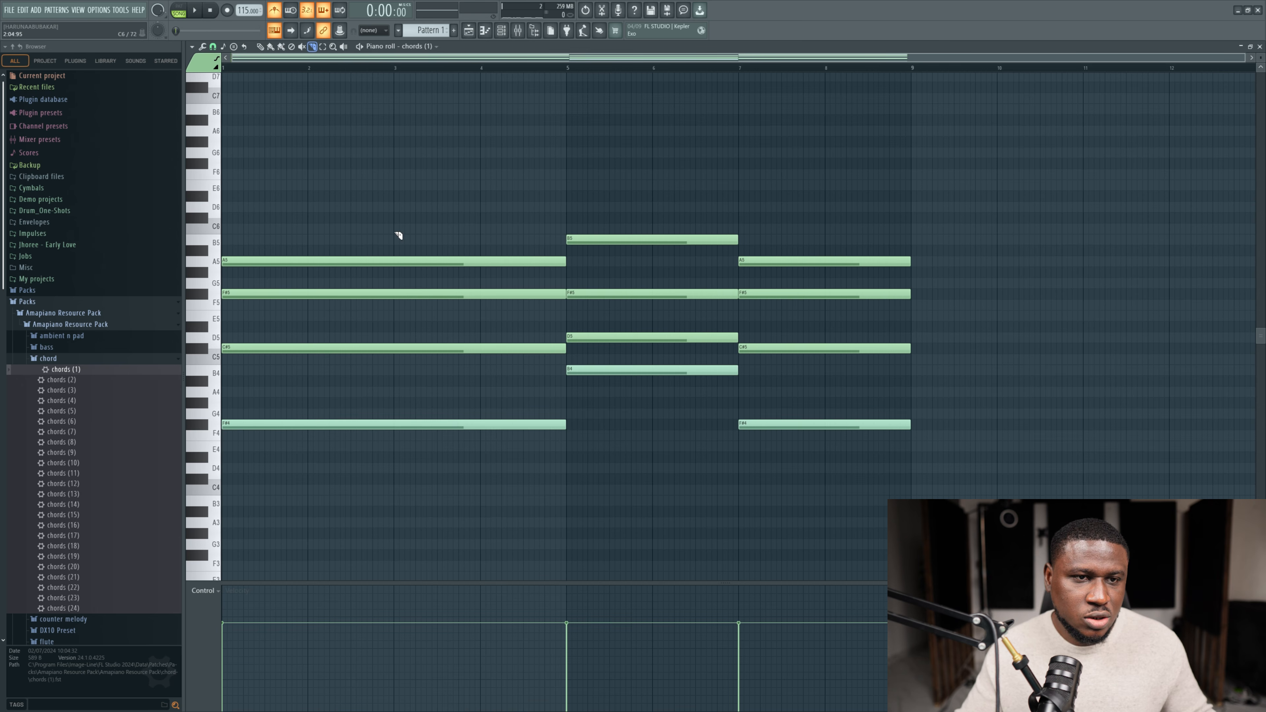
# Step: Slice the long first F# chord into two at bar 3 and play the eight-bar progression
pyautogui.moveTo(510, 214); pyautogui.dragTo(224, 185)
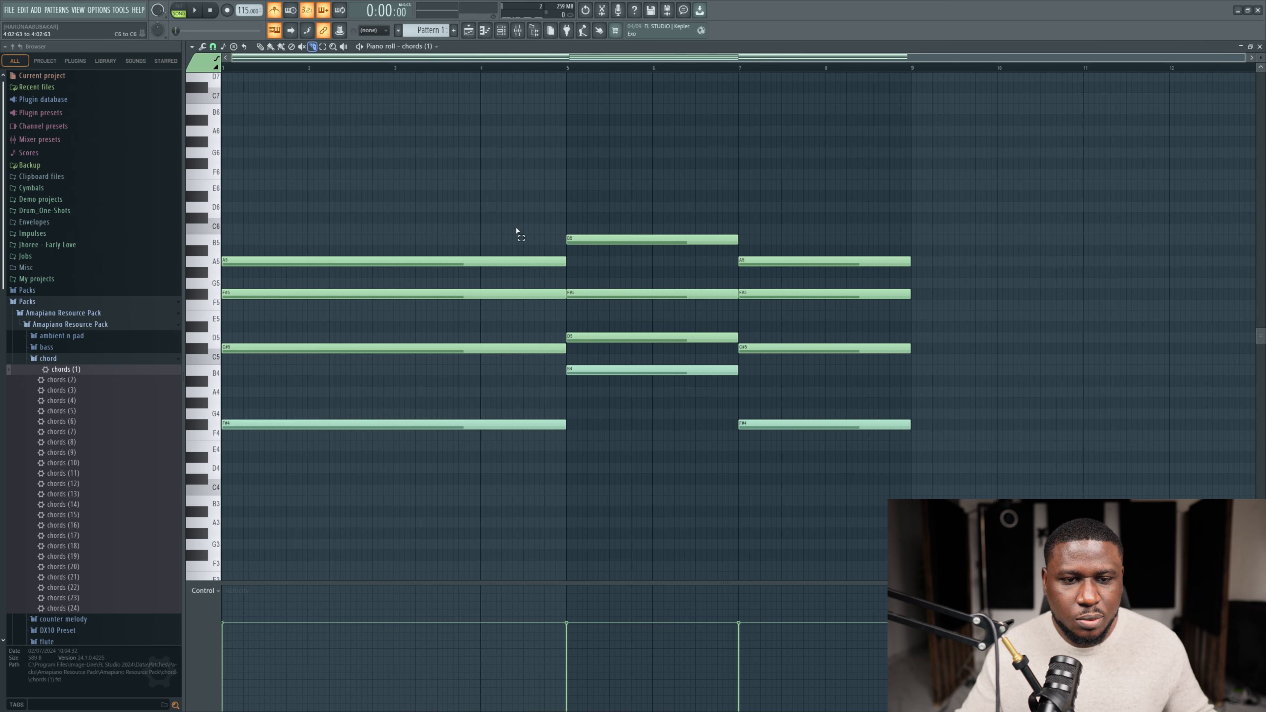
pyautogui.moveTo(517, 231); pyautogui.dragTo(224, 216)
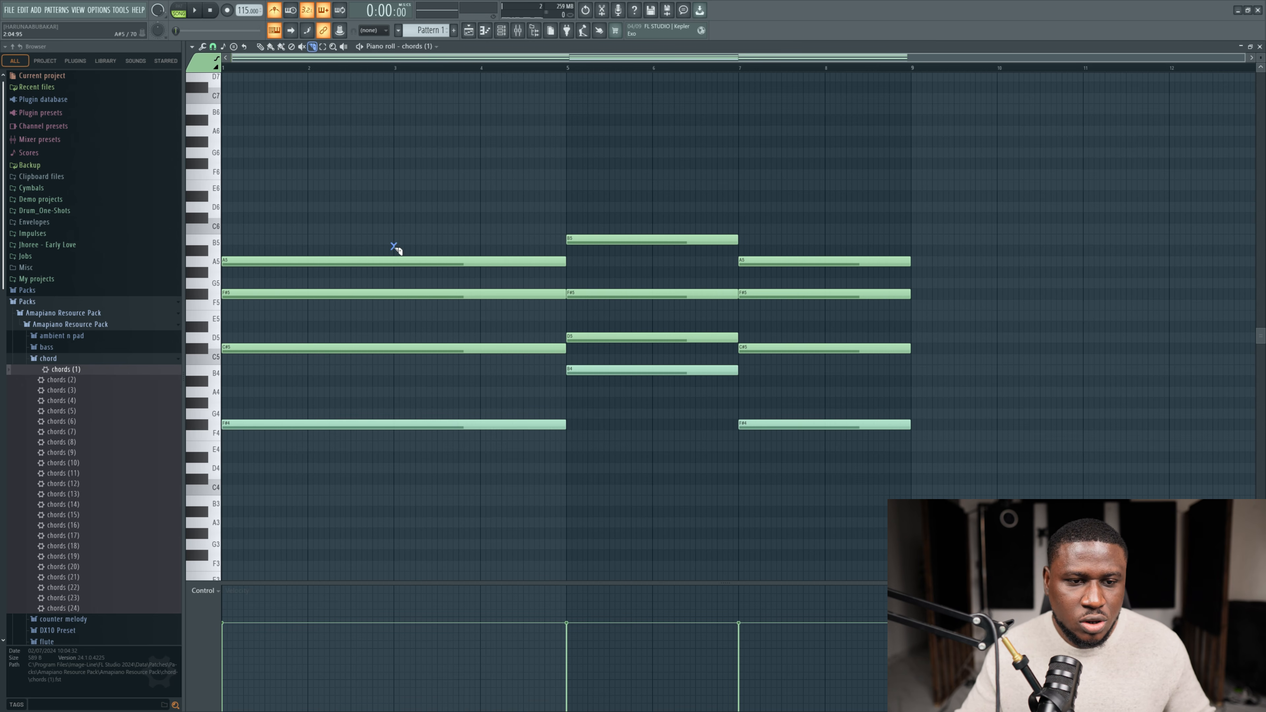
pyautogui.moveTo(394, 247); pyautogui.dragTo(394, 439)
pyautogui.press('space')
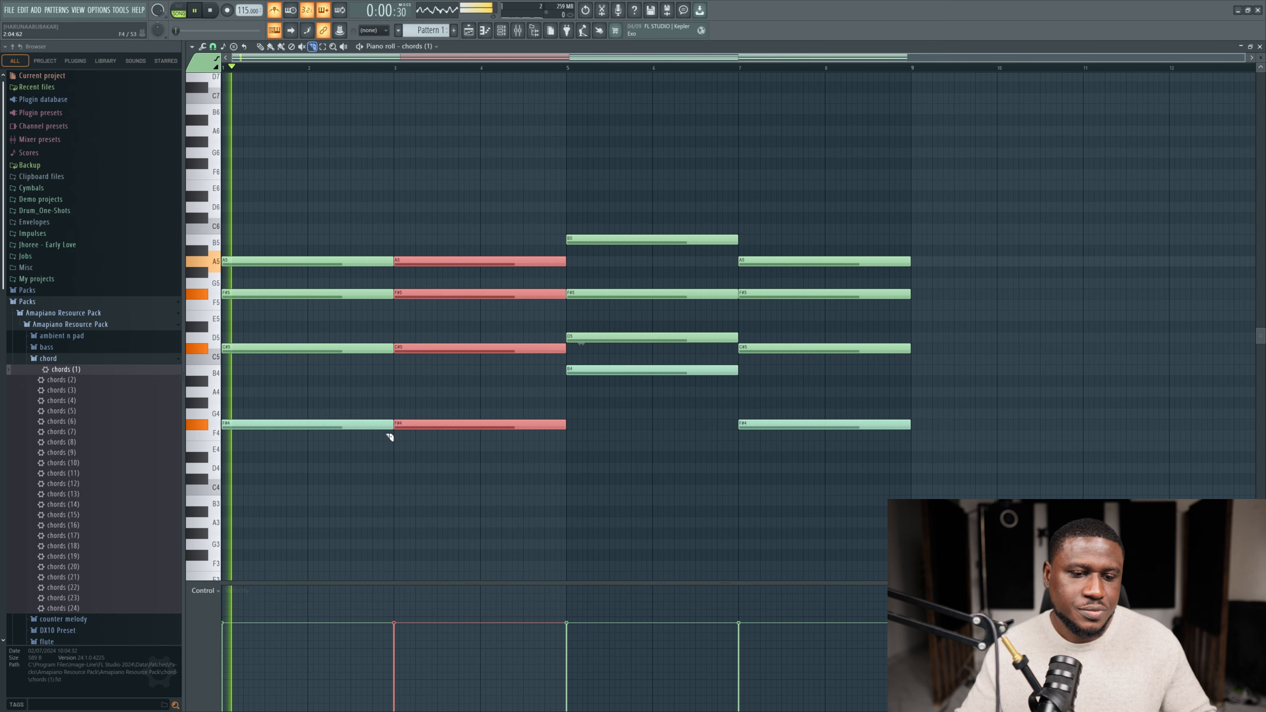
pyautogui.click(371, 175)
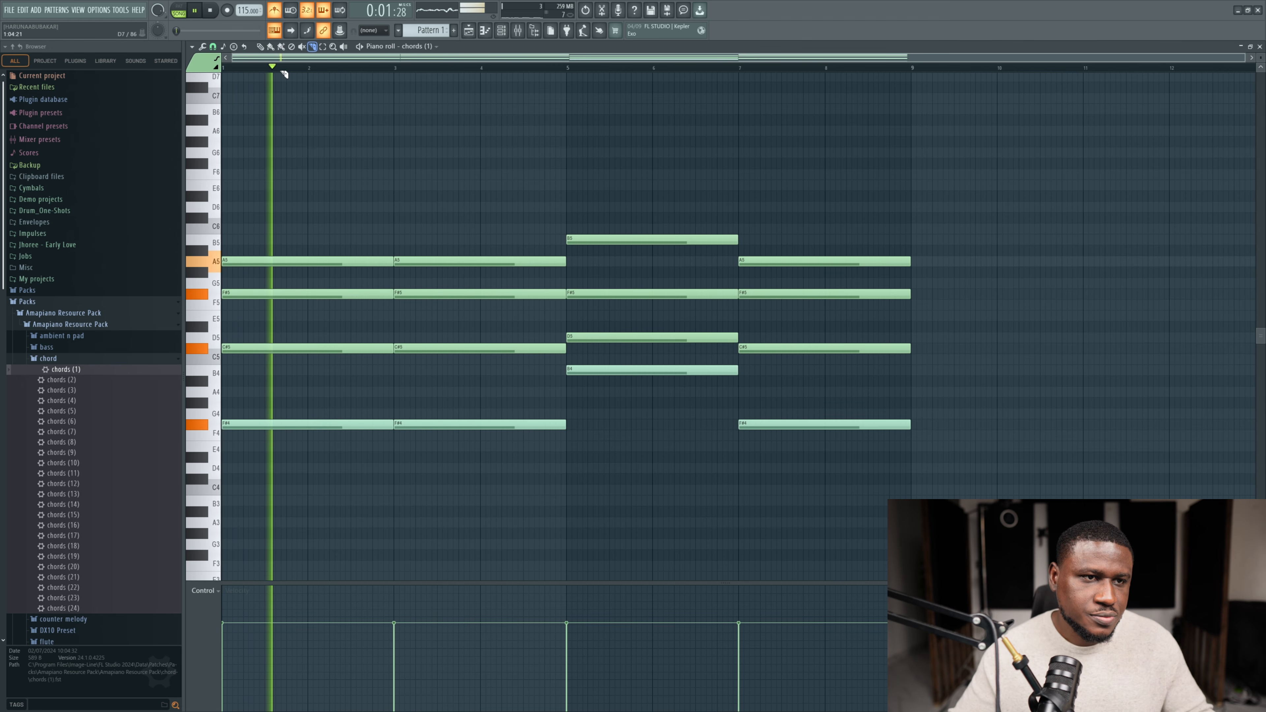
pyautogui.click(262, 49)
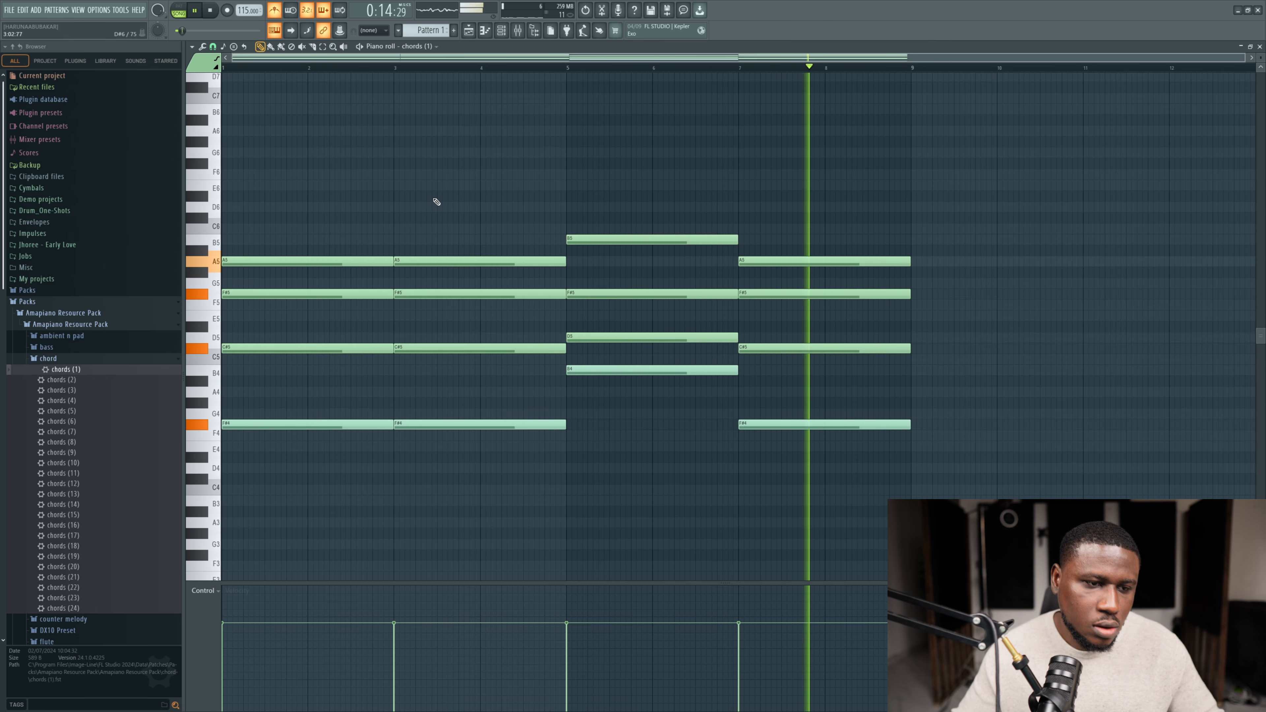
pyautogui.press('space')
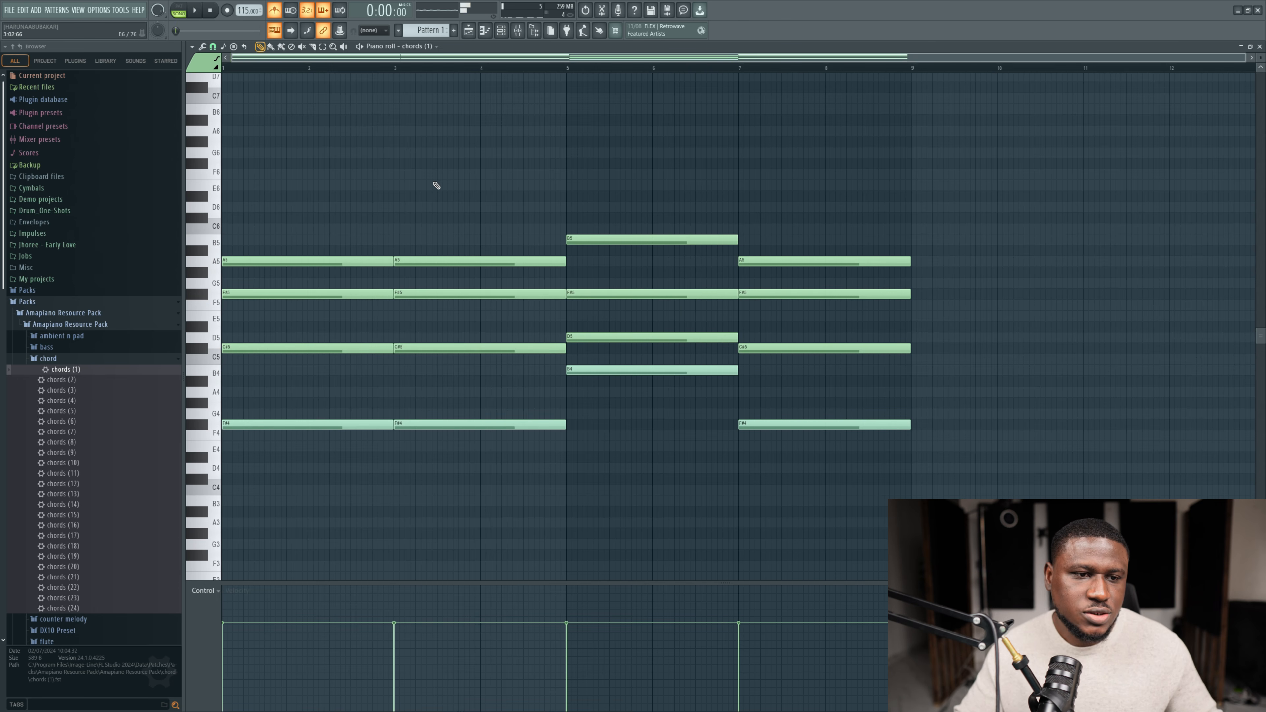
# Step: Set the piano roll's scale highlighting to F# Minor Natural (Aeolian) and turn on snap to scale
pyautogui.press('super')
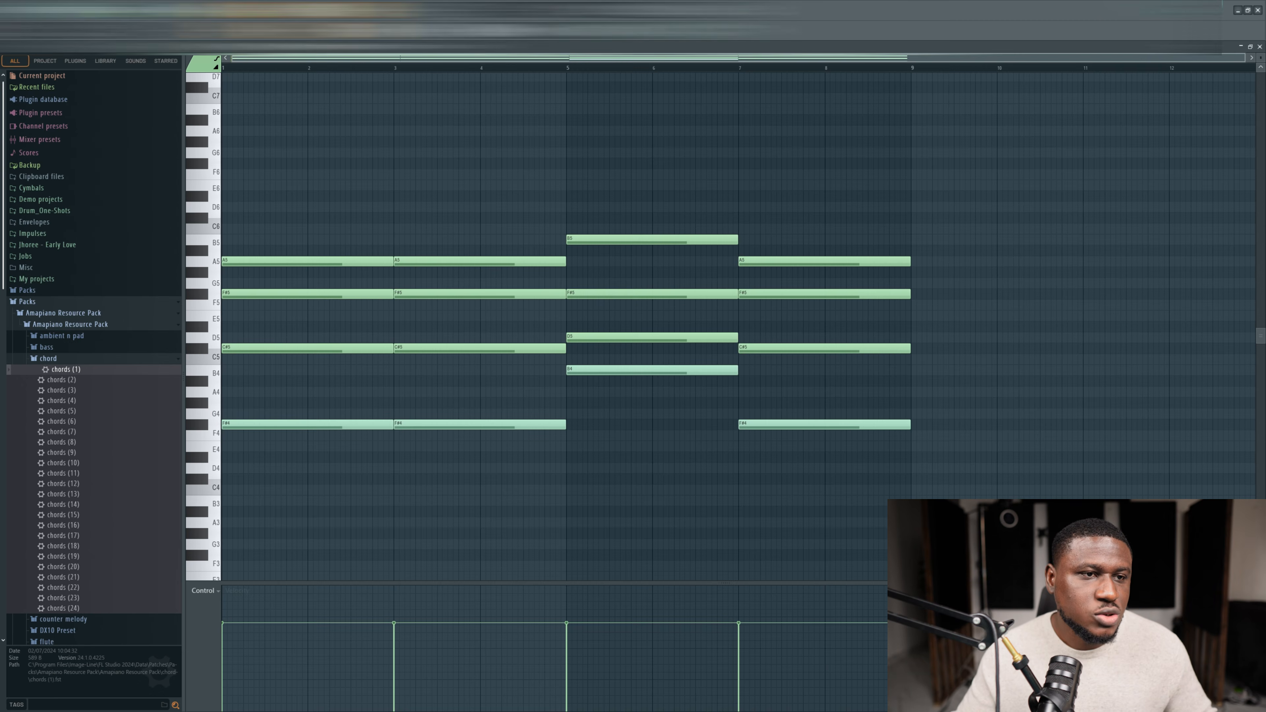
pyautogui.click(224, 47)
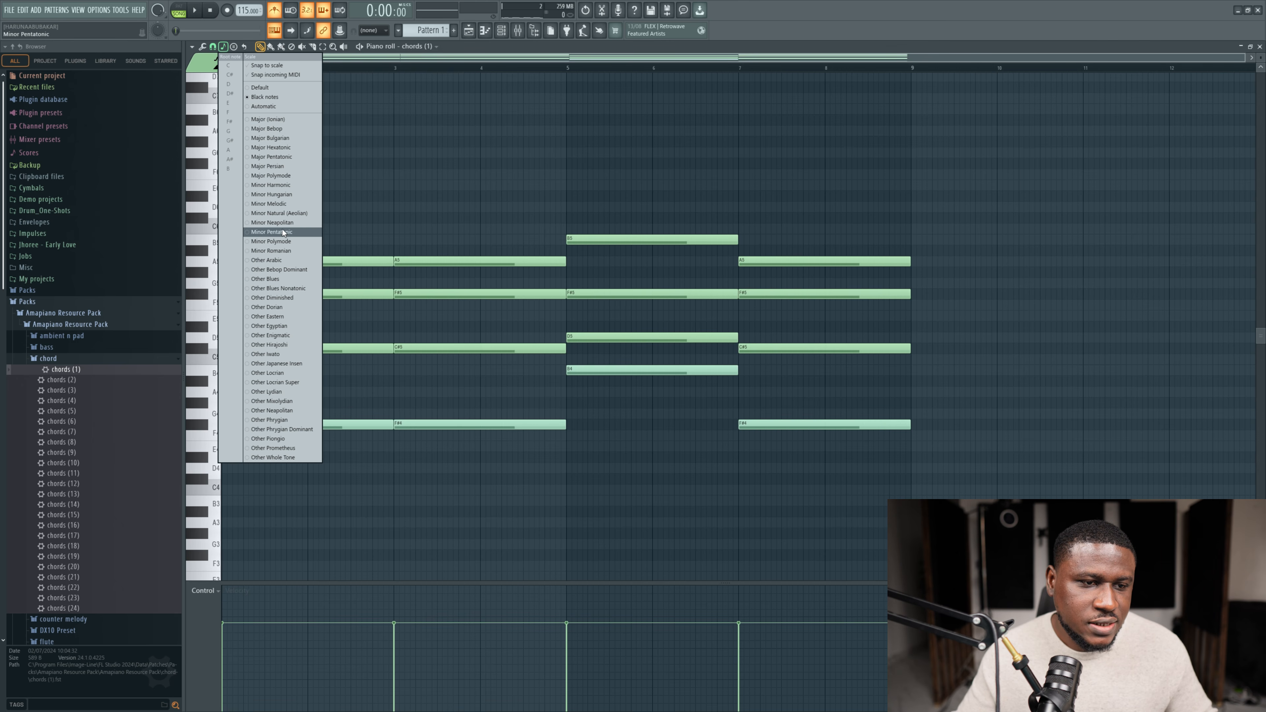
pyautogui.click(280, 212)
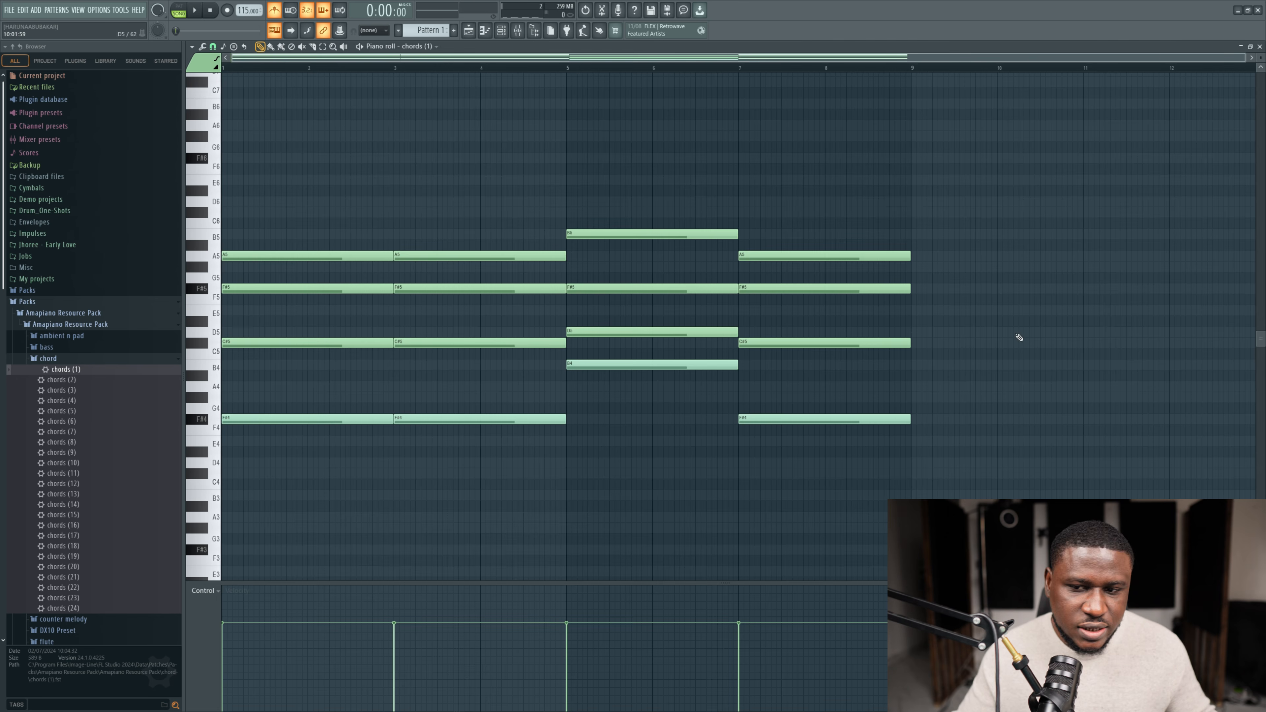
pyautogui.scroll(2, 927, 307)
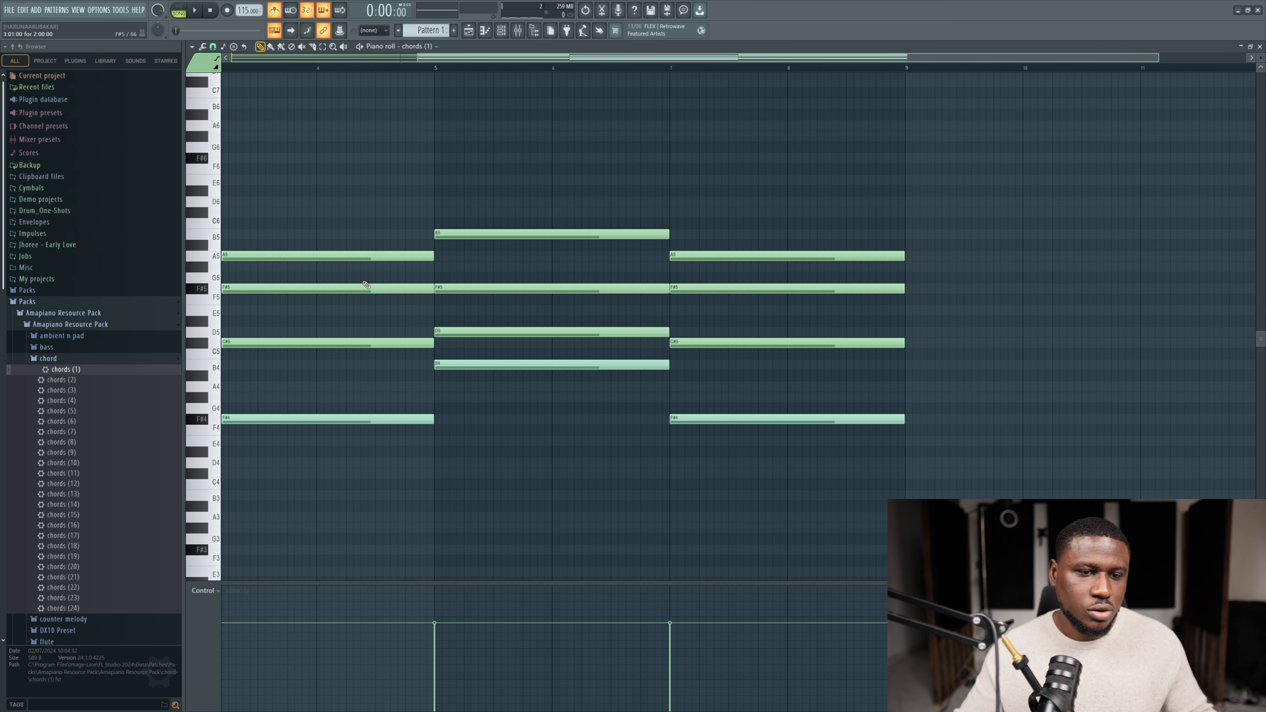
pyautogui.moveTo(1261, 58); pyautogui.dragTo(1261, 90)
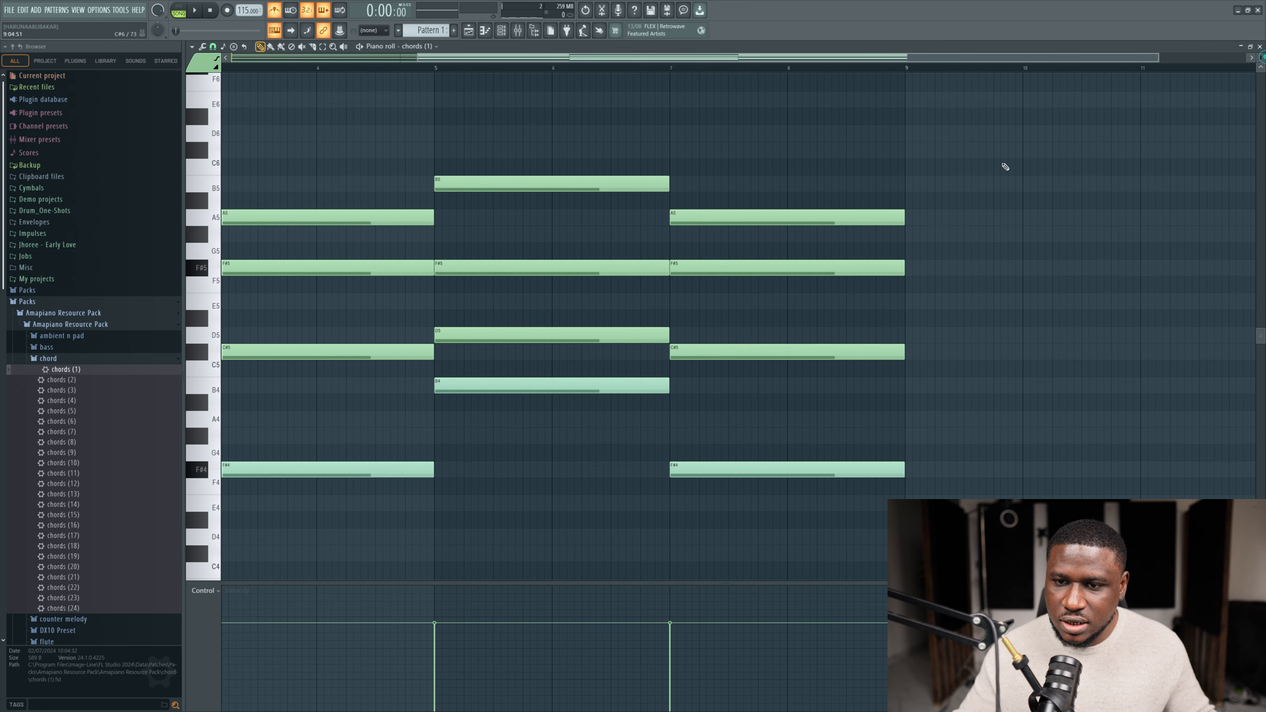
pyautogui.moveTo(946, 218); pyautogui.dragTo(1001, 248)
pyautogui.moveTo(924, 267); pyautogui.dragTo(980, 277)
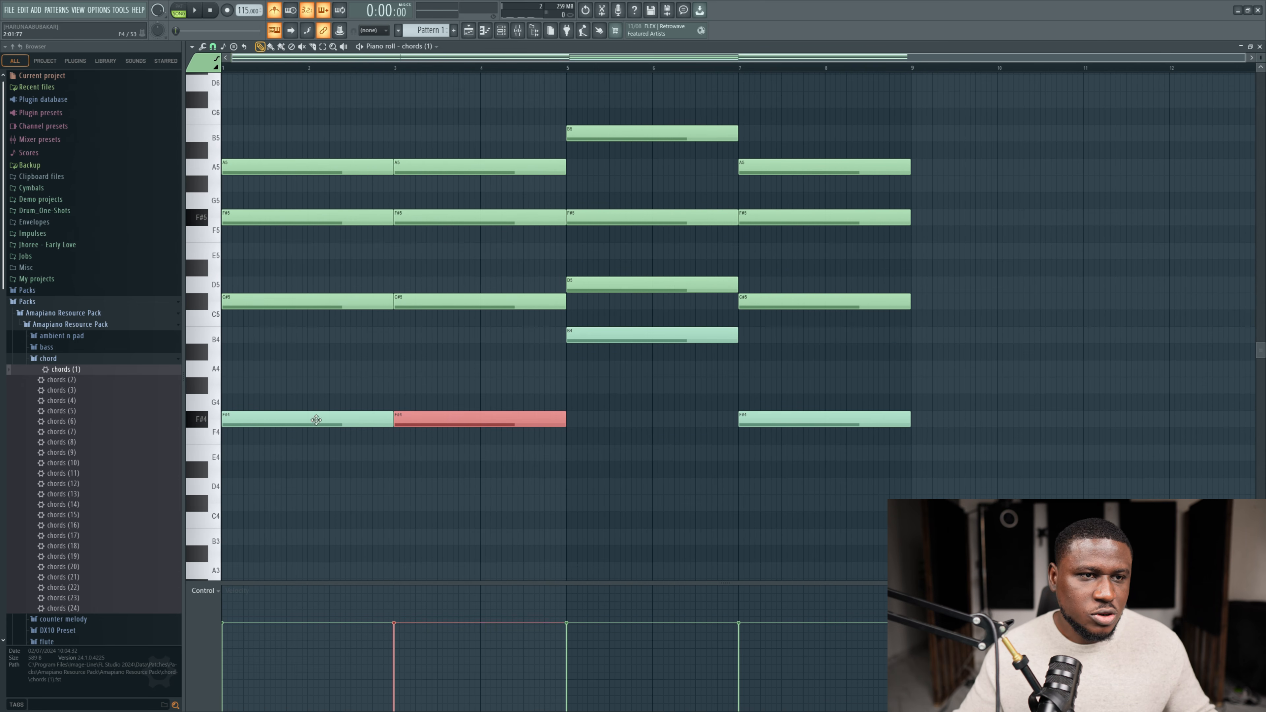
pyautogui.click(223, 47)
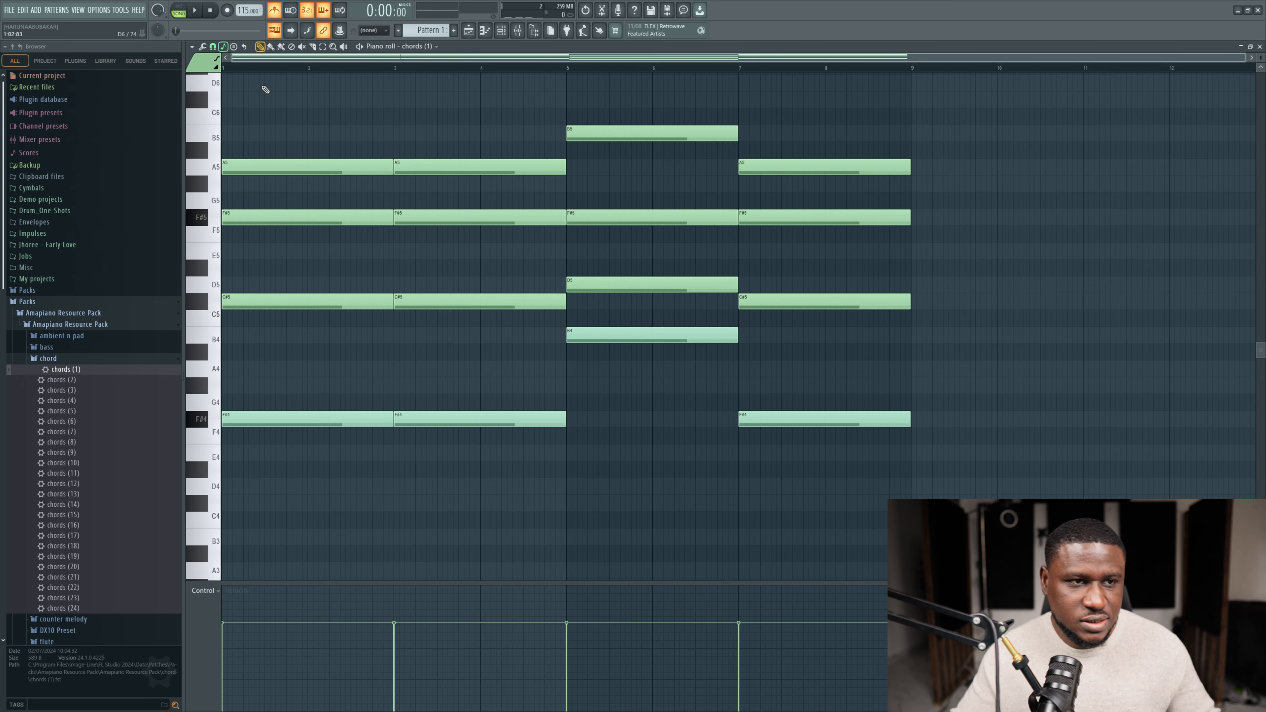
# Step: Examine the lowest note of each of the four chords to identify the root-note progression
pyautogui.scroll(-2, 368, 204)
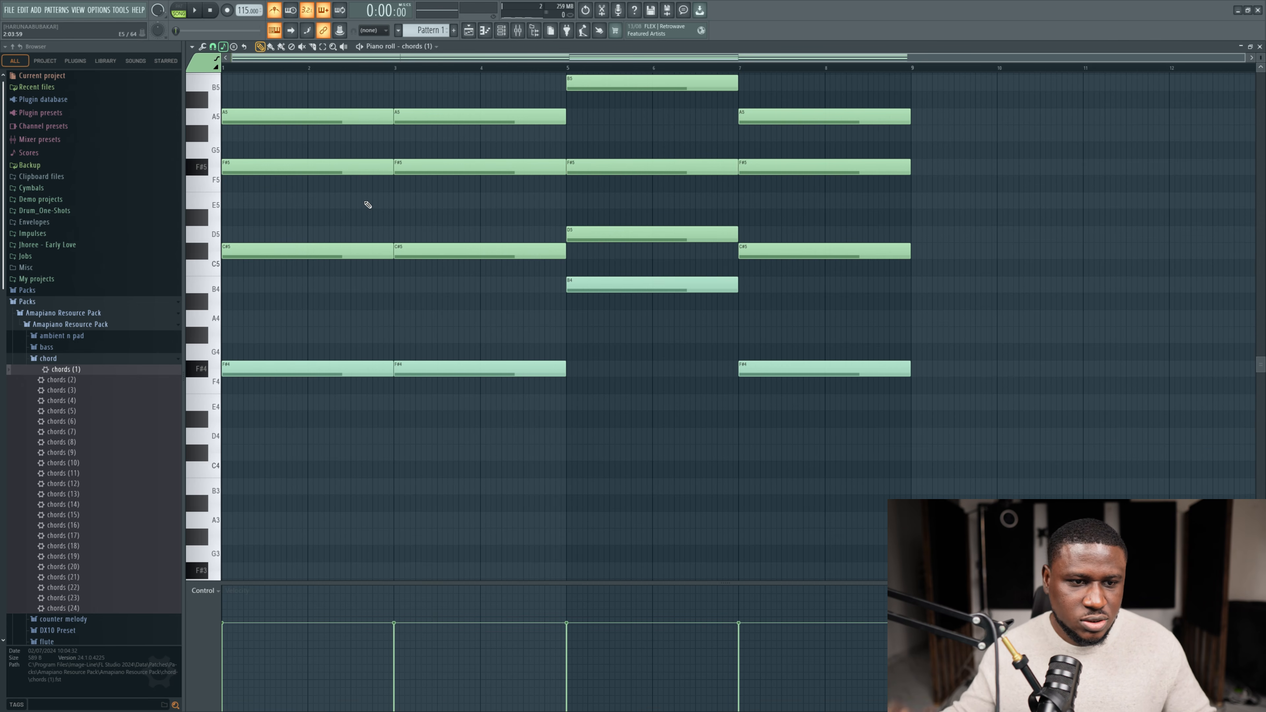
pyautogui.scroll(6, 349, 204)
pyautogui.scroll(-8, 346, 204)
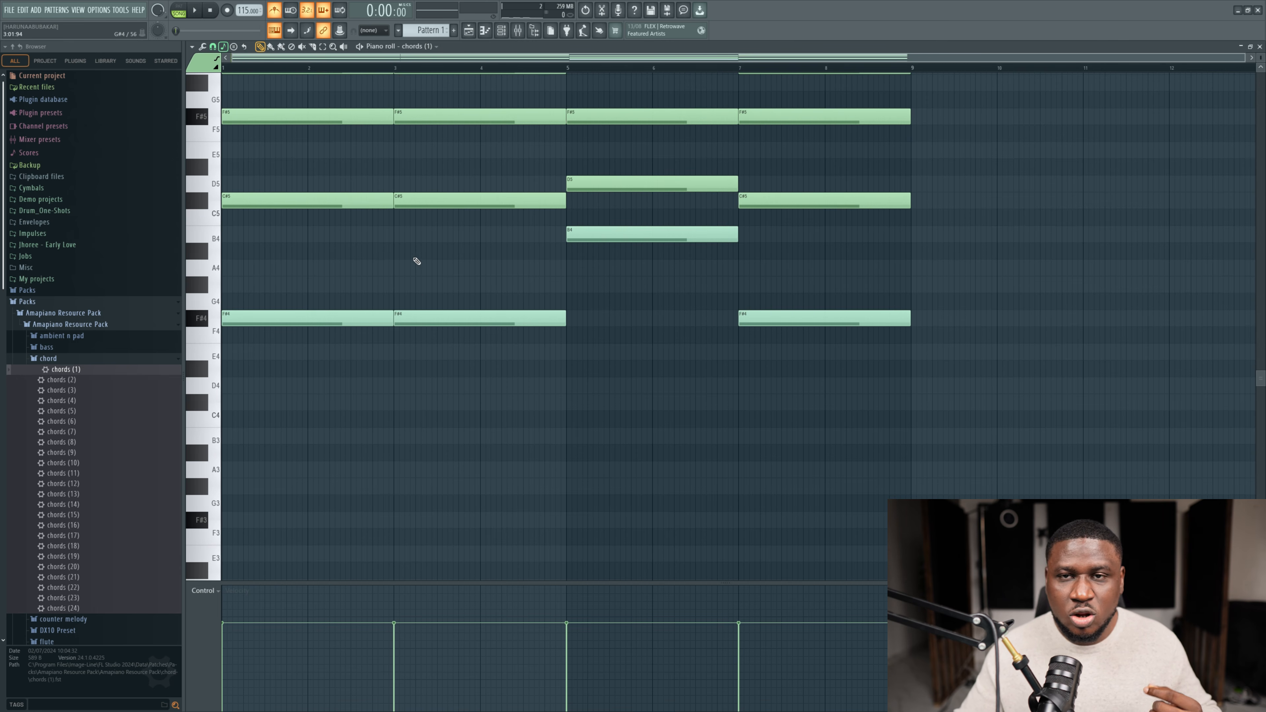
pyautogui.scroll(5, 414, 250)
pyautogui.scroll(-5, 428, 254)
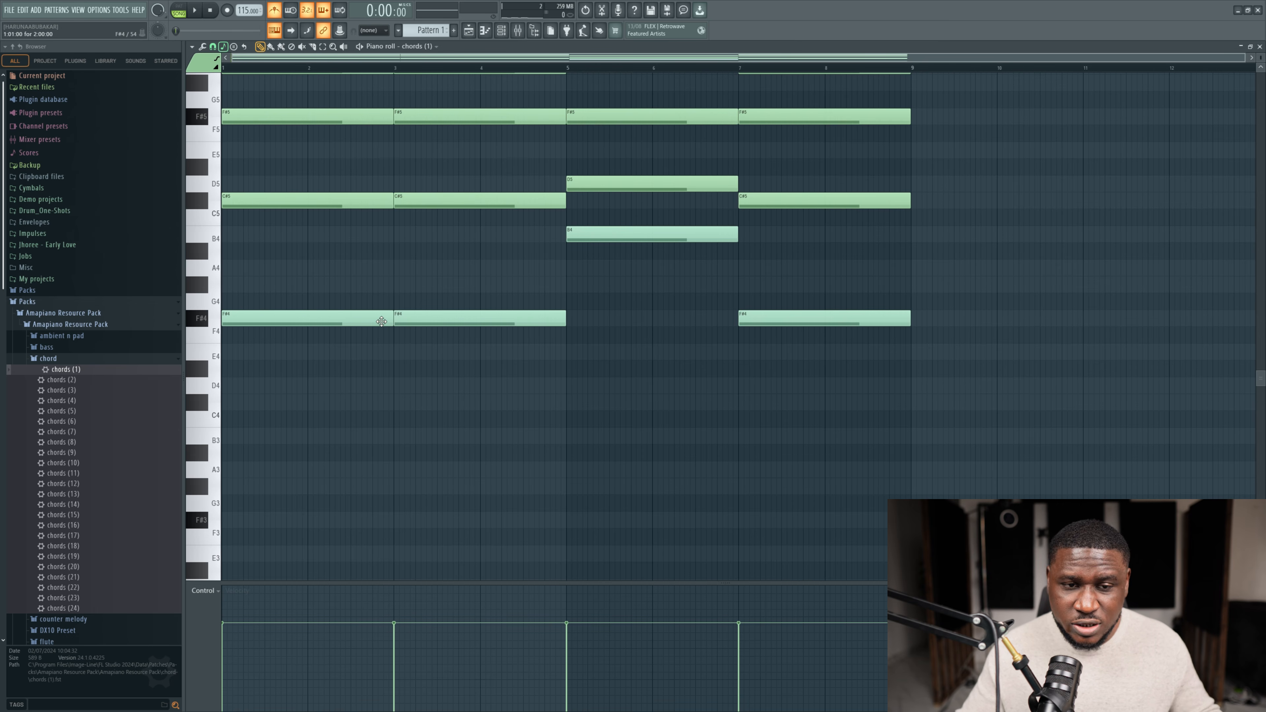
pyautogui.scroll(4, 383, 323)
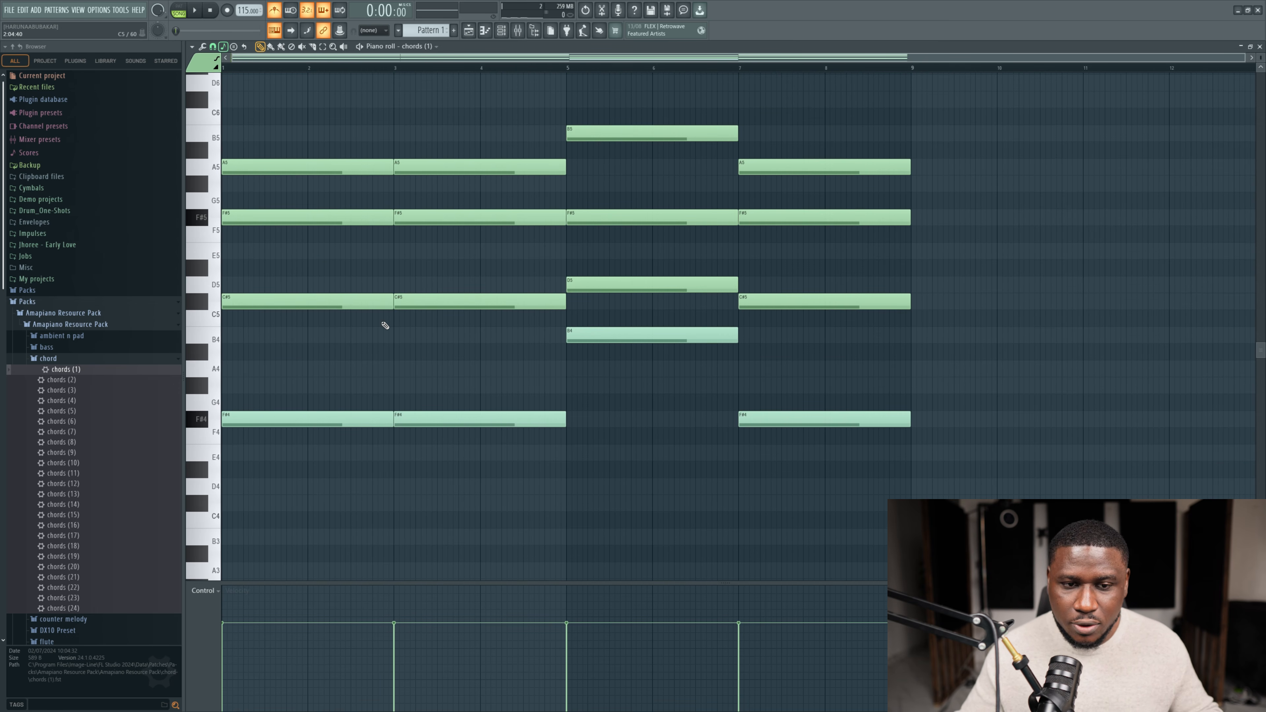
pyautogui.moveTo(288, 368); pyautogui.dragTo(303, 405)
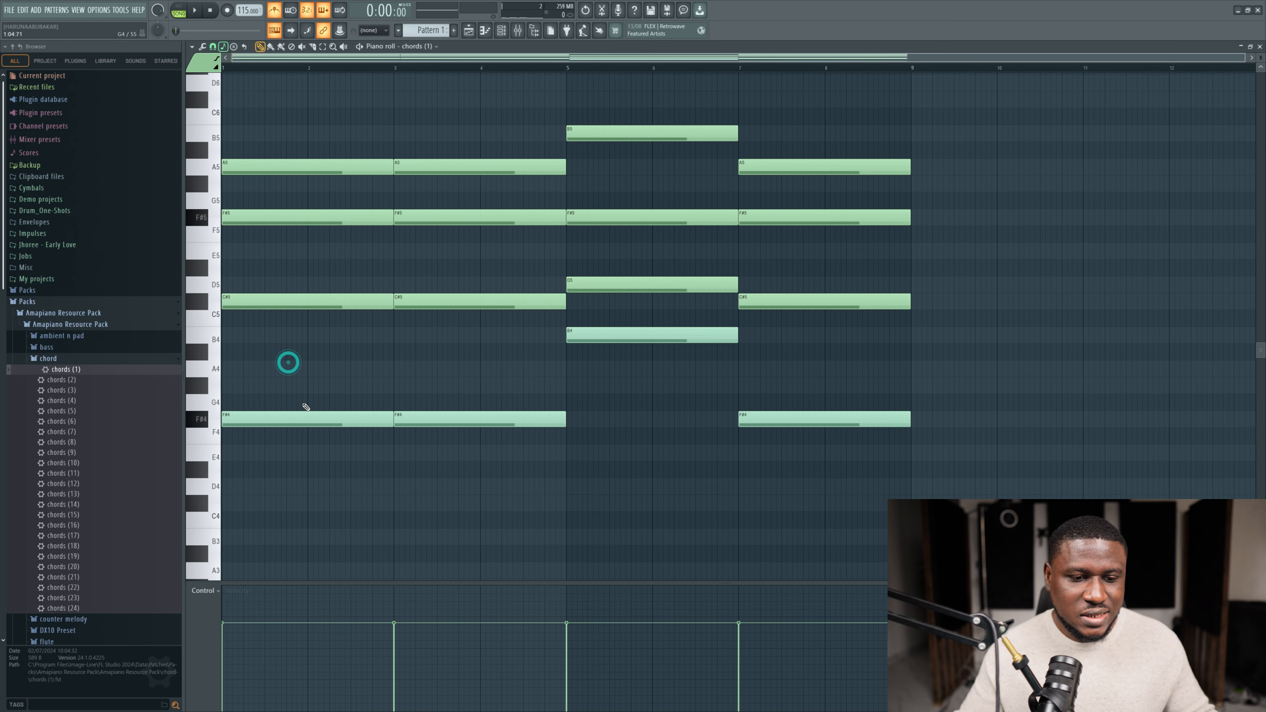
pyautogui.moveTo(254, 368); pyautogui.dragTo(273, 455)
pyautogui.moveTo(462, 347); pyautogui.dragTo(488, 447)
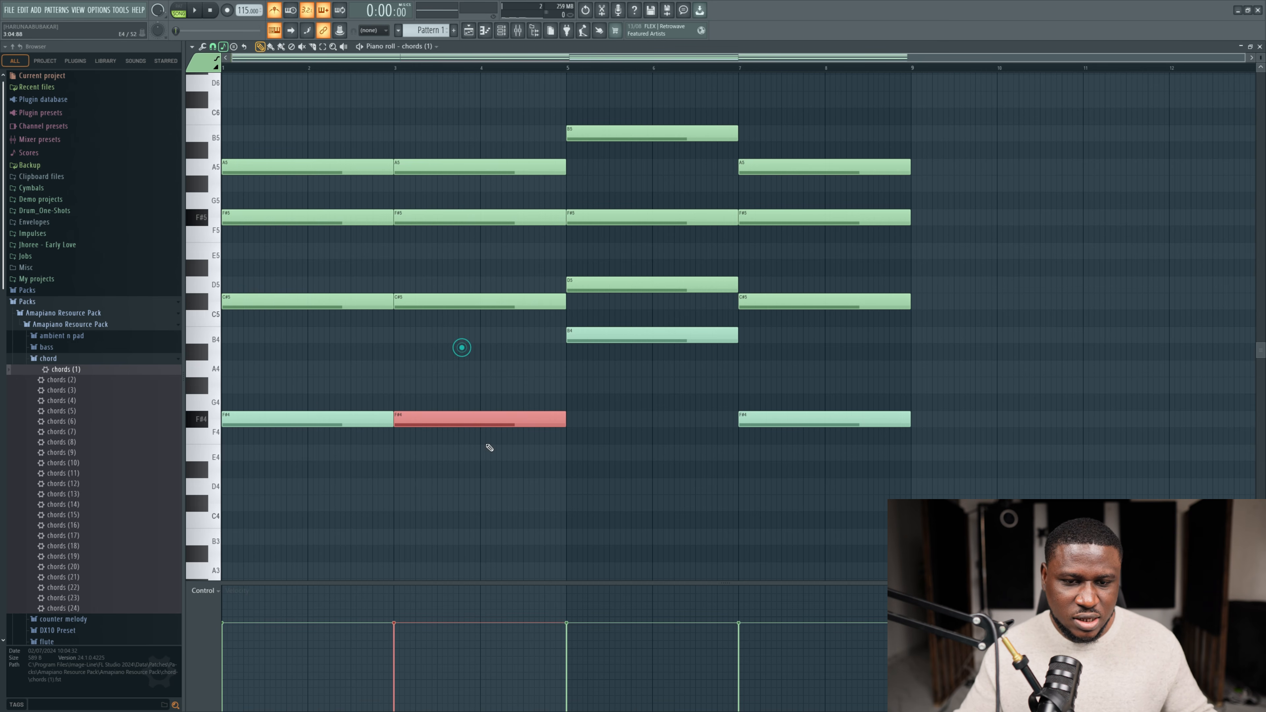
pyautogui.moveTo(603, 311); pyautogui.dragTo(623, 395)
pyautogui.moveTo(798, 395); pyautogui.dragTo(829, 460)
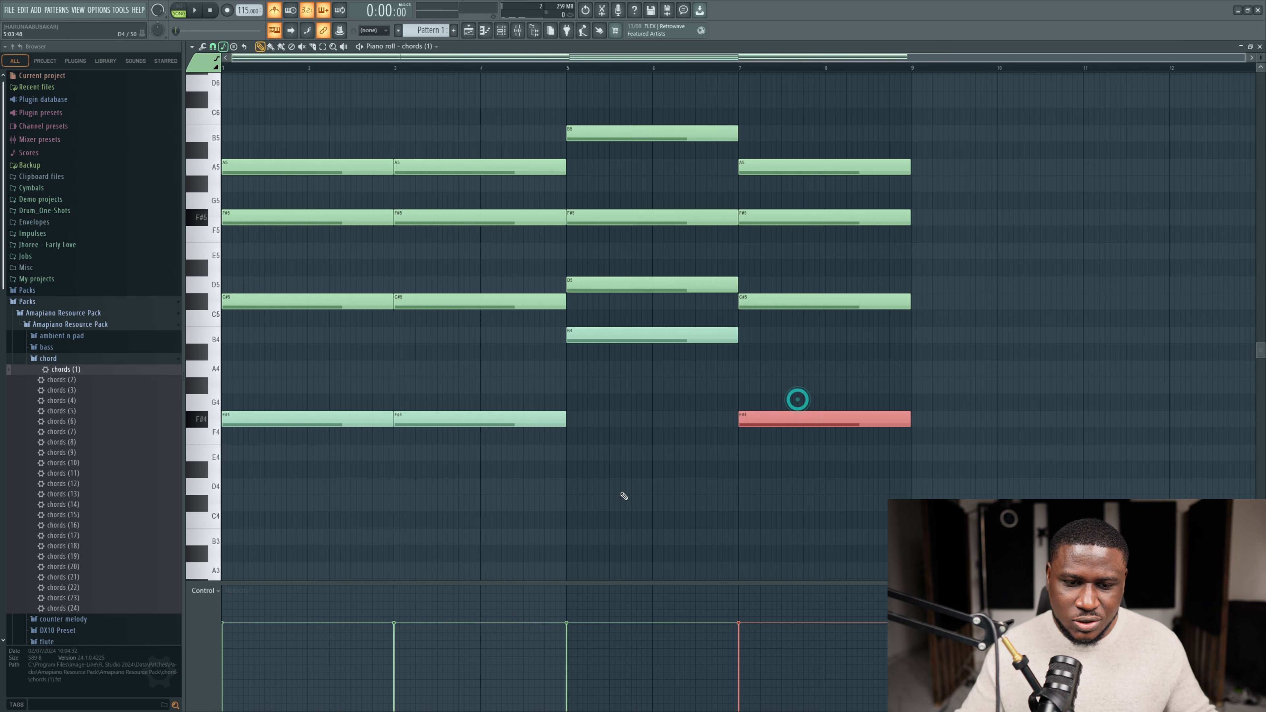
pyautogui.moveTo(300, 393); pyautogui.dragTo(319, 449)
pyautogui.moveTo(418, 383); pyautogui.dragTo(429, 444)
pyautogui.moveTo(607, 305); pyautogui.dragTo(657, 398)
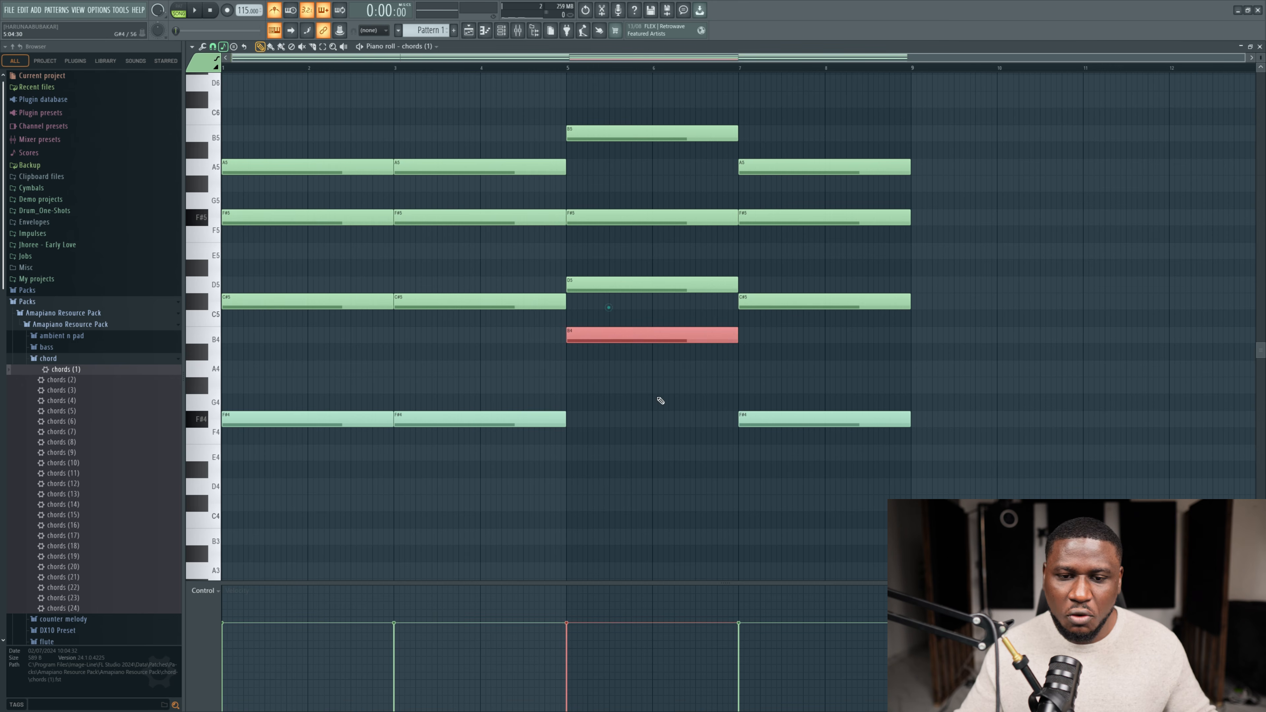
pyautogui.moveTo(791, 385); pyautogui.dragTo(828, 466)
pyautogui.hotkey('ctrl', 'd')
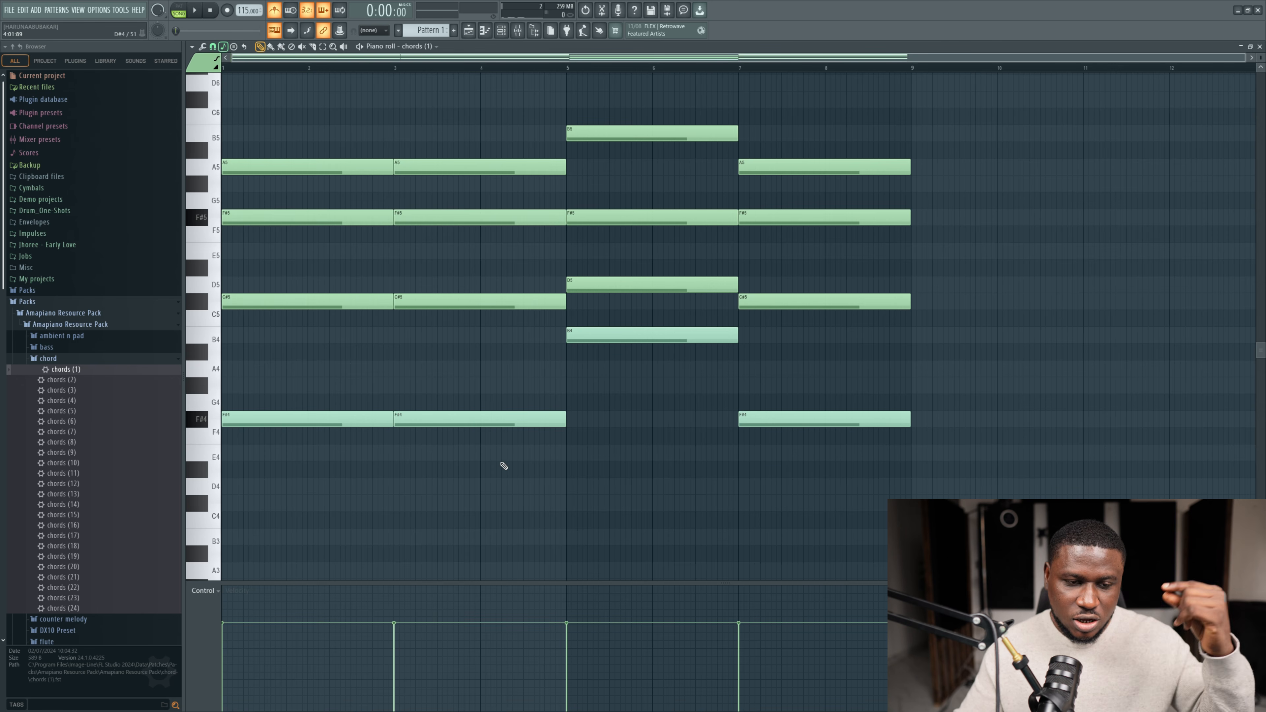
pyautogui.moveTo(319, 370); pyautogui.dragTo(447, 461)
pyautogui.moveTo(483, 389); pyautogui.dragTo(490, 492)
pyautogui.moveTo(617, 337); pyautogui.dragTo(648, 394)
pyautogui.moveTo(859, 423); pyautogui.dragTo(868, 460)
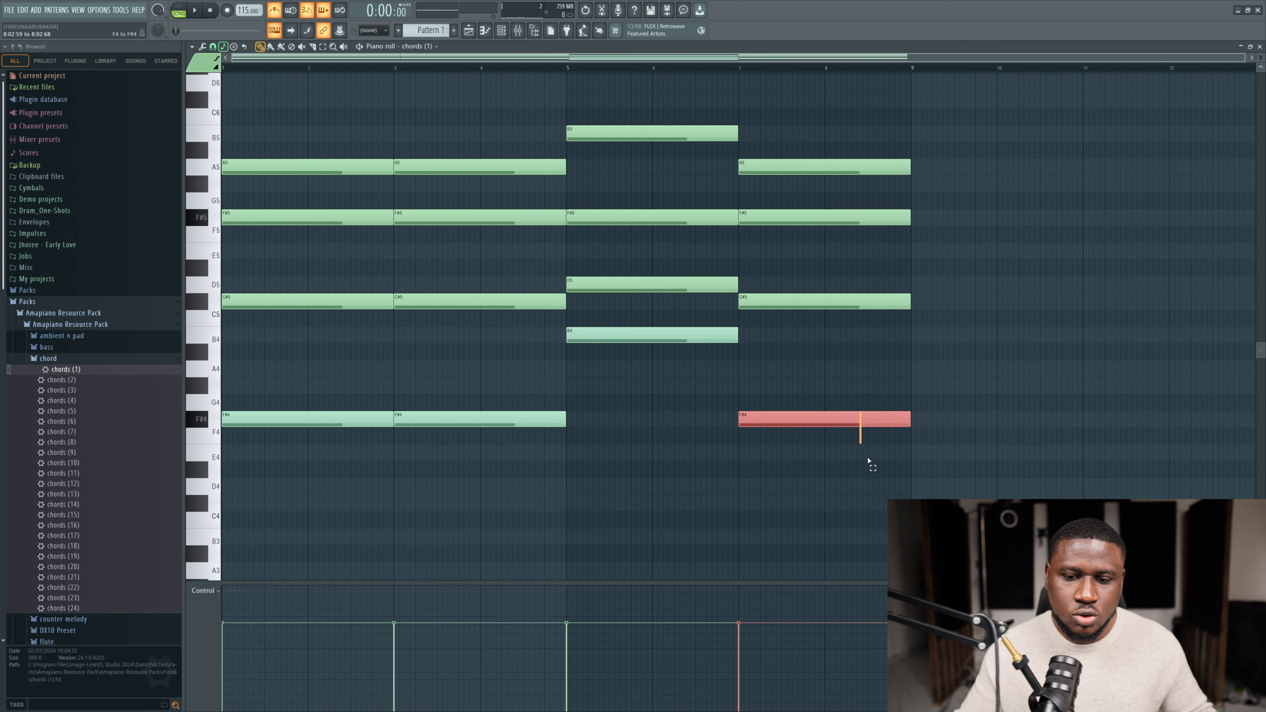
pyautogui.hotkey('ctrl', 'd')
pyautogui.scroll(3, 541, 498)
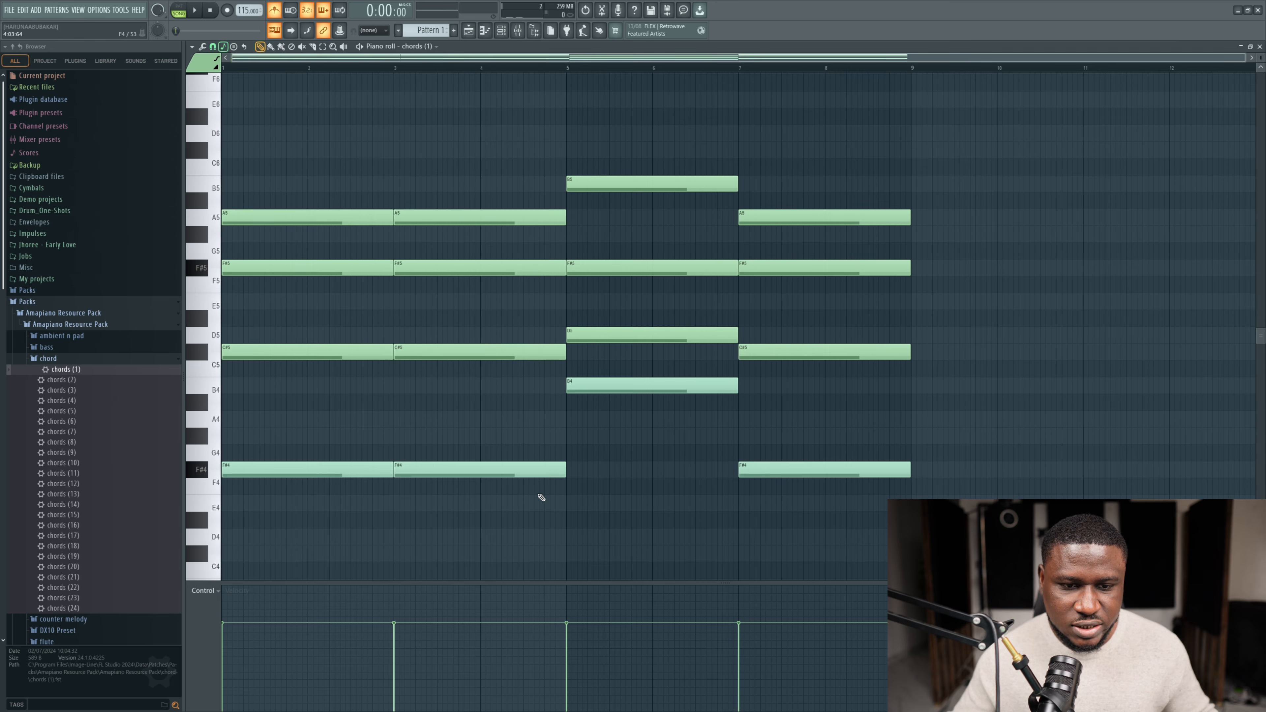
# Step: Create a new pattern with the default name Pattern 2 and place it on Track 6 at bar 17 of the playlist
pyautogui.press('F5')
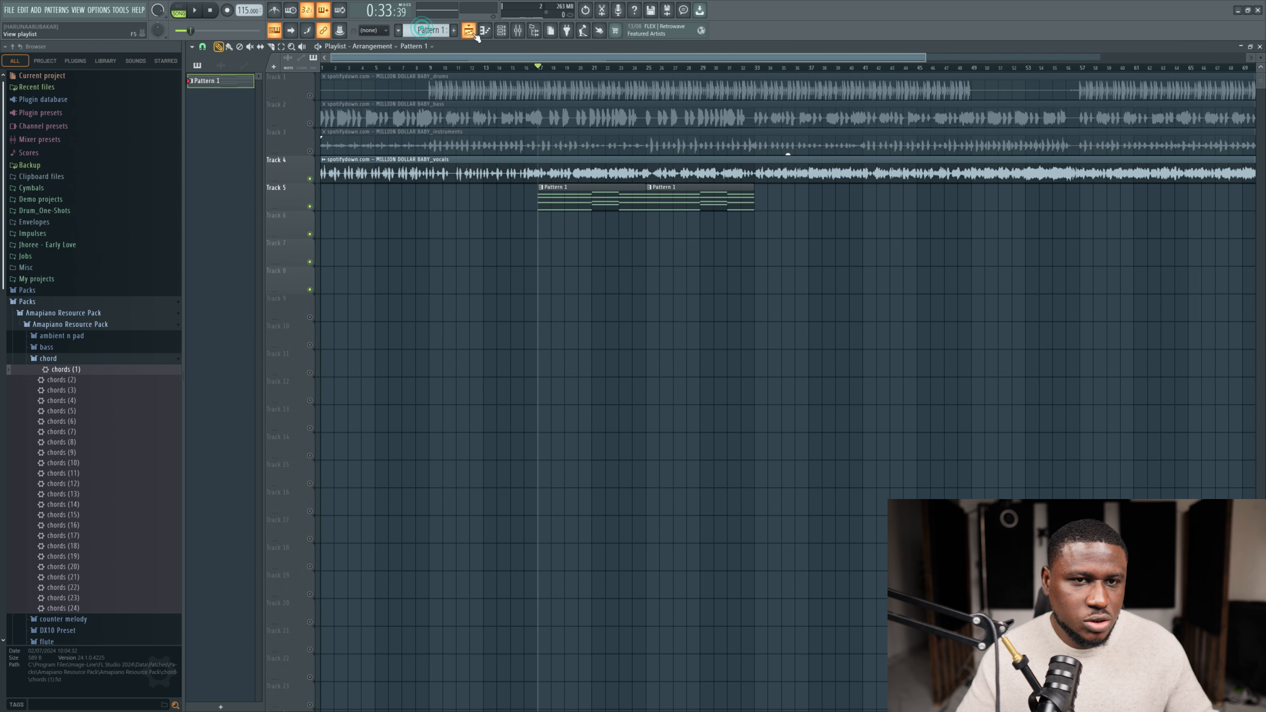
pyautogui.click(492, 35)
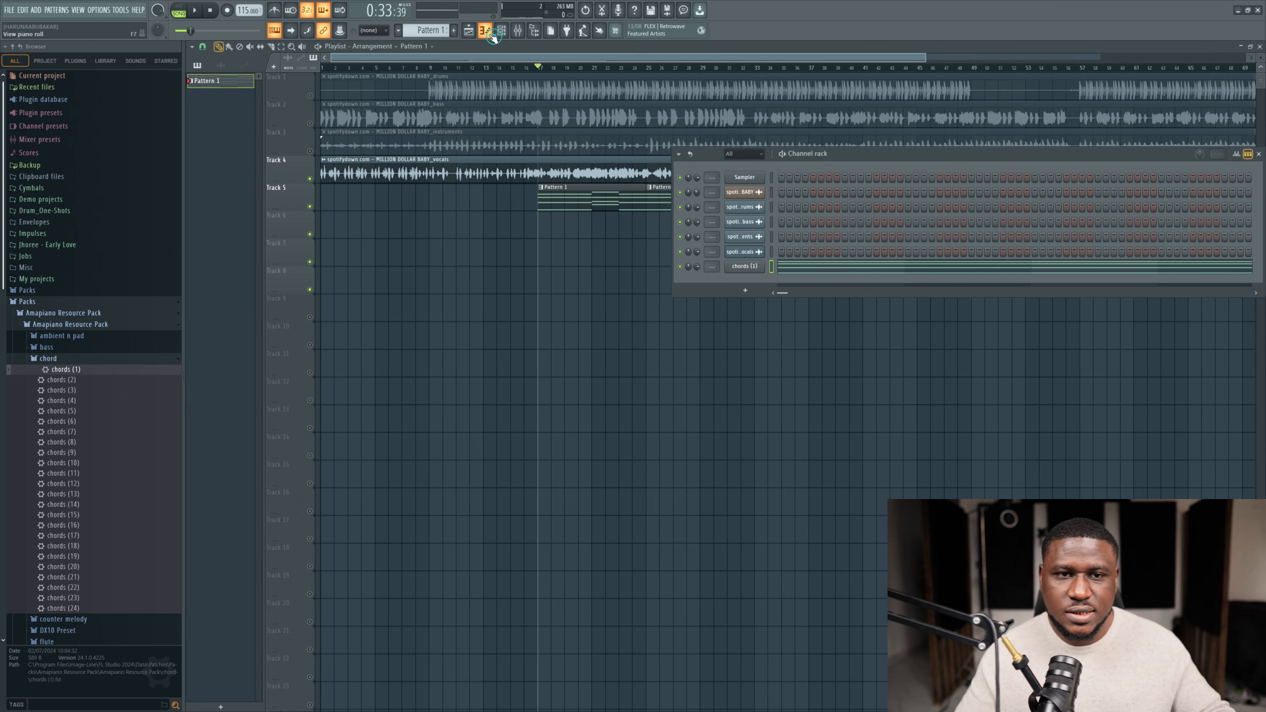
pyautogui.rightClick(423, 29)
pyautogui.click(483, 35)
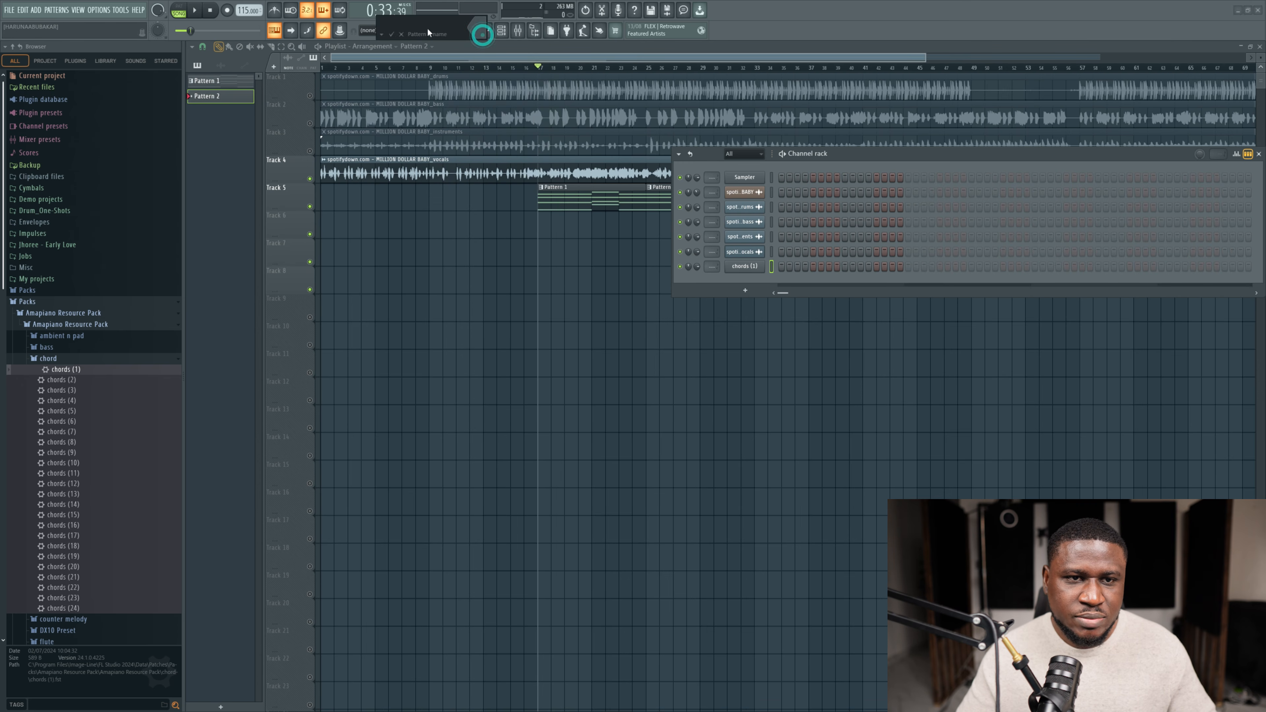
pyautogui.click(391, 34)
pyautogui.click(532, 227)
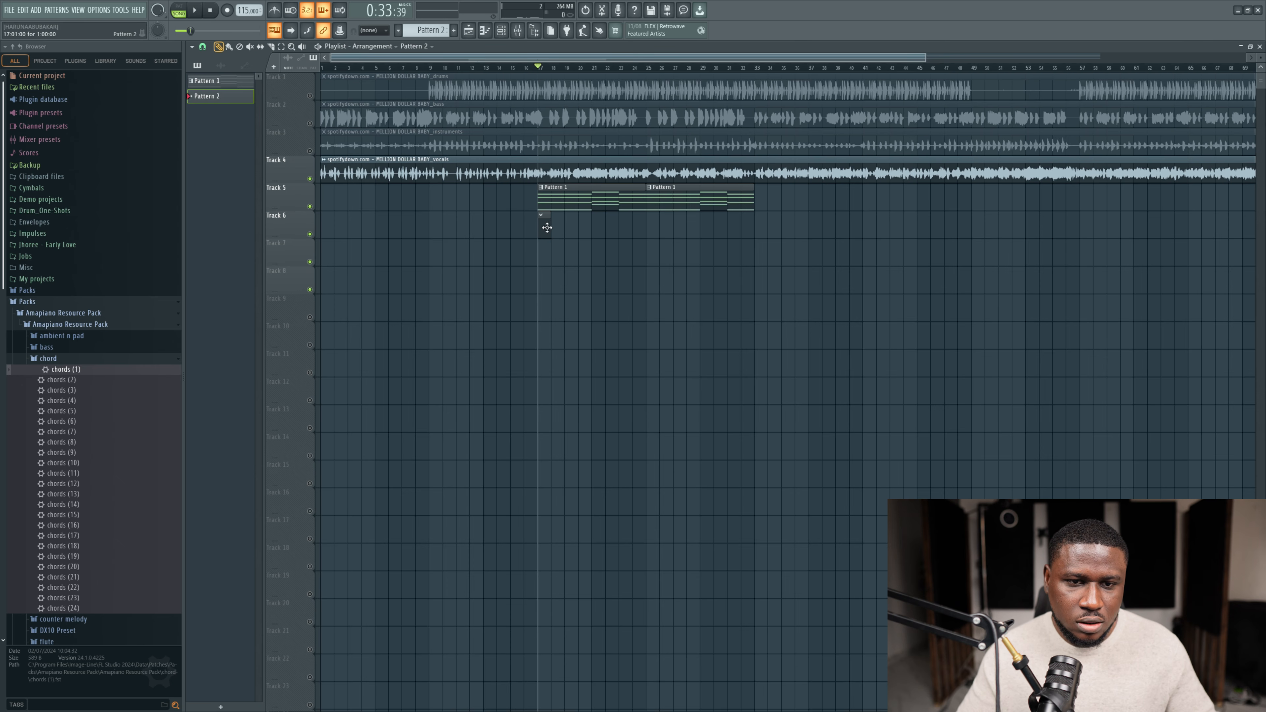
# Step: Show the channel rack and open the Rimshots folder of the Ultimate Amapiano drum kit in the Amapiano Resource Pack
pyautogui.click(502, 31)
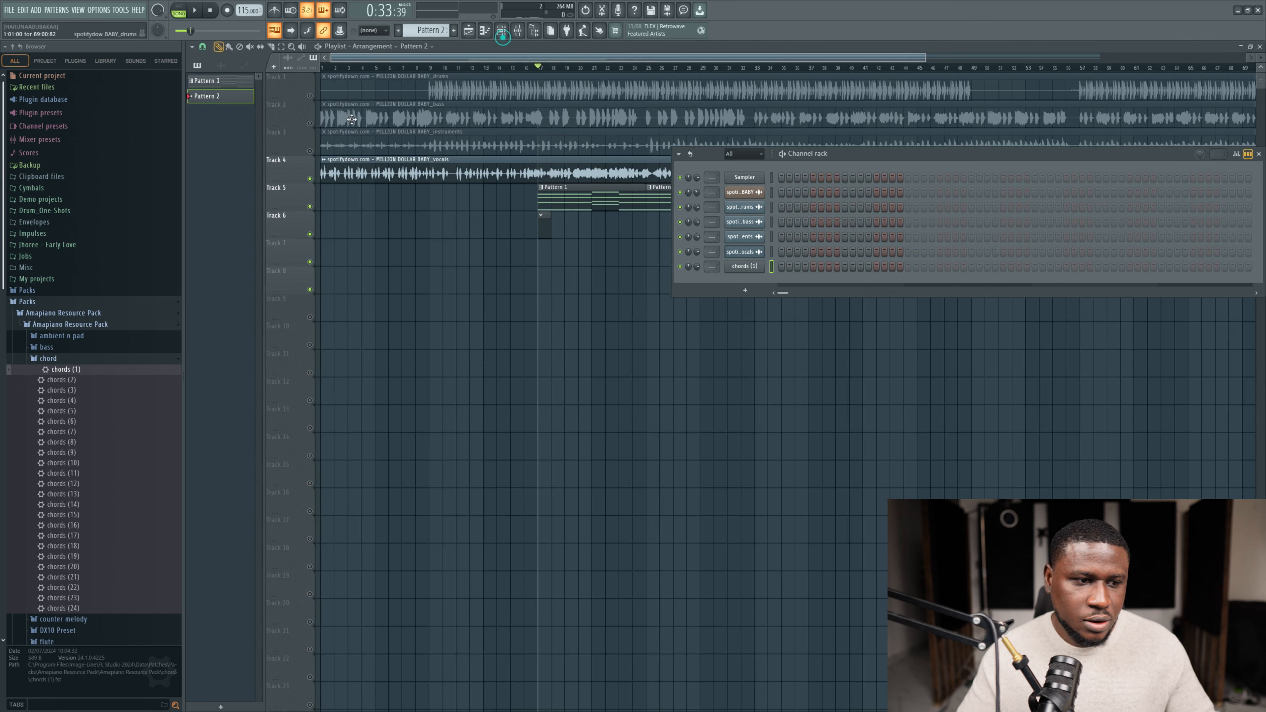
pyautogui.click(109, 359)
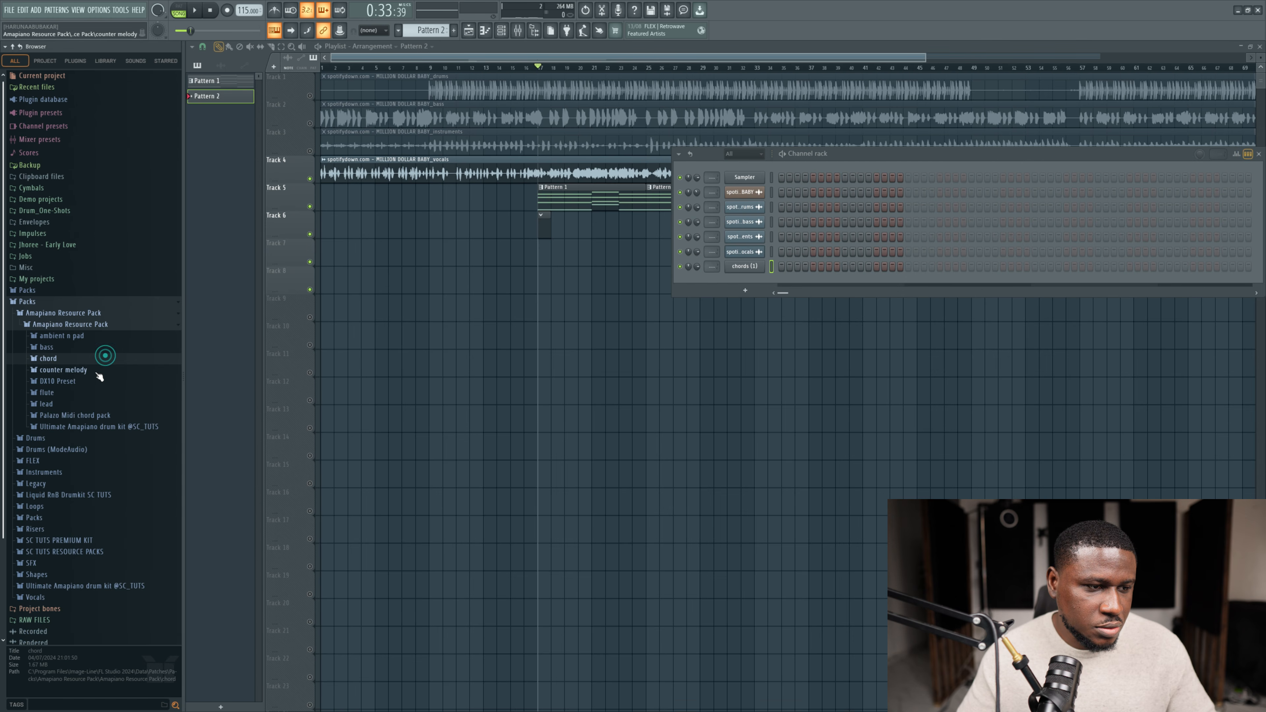
pyautogui.click(75, 426)
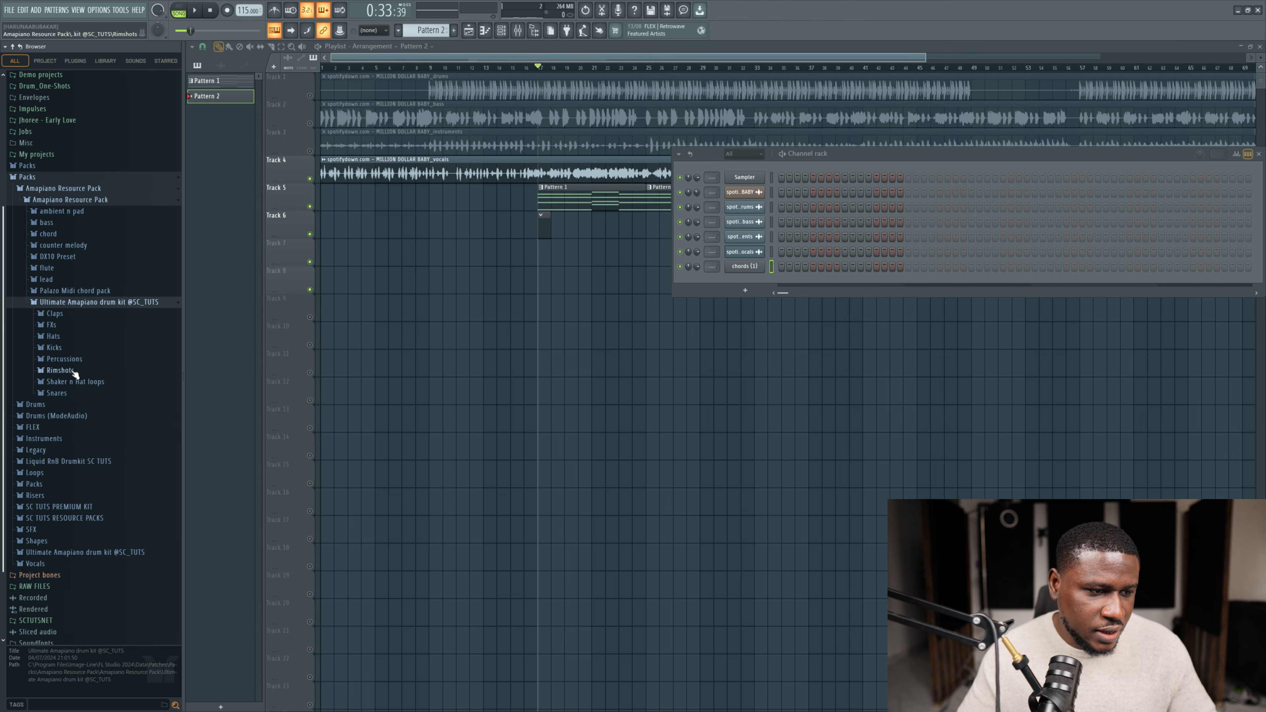
pyautogui.click(58, 370)
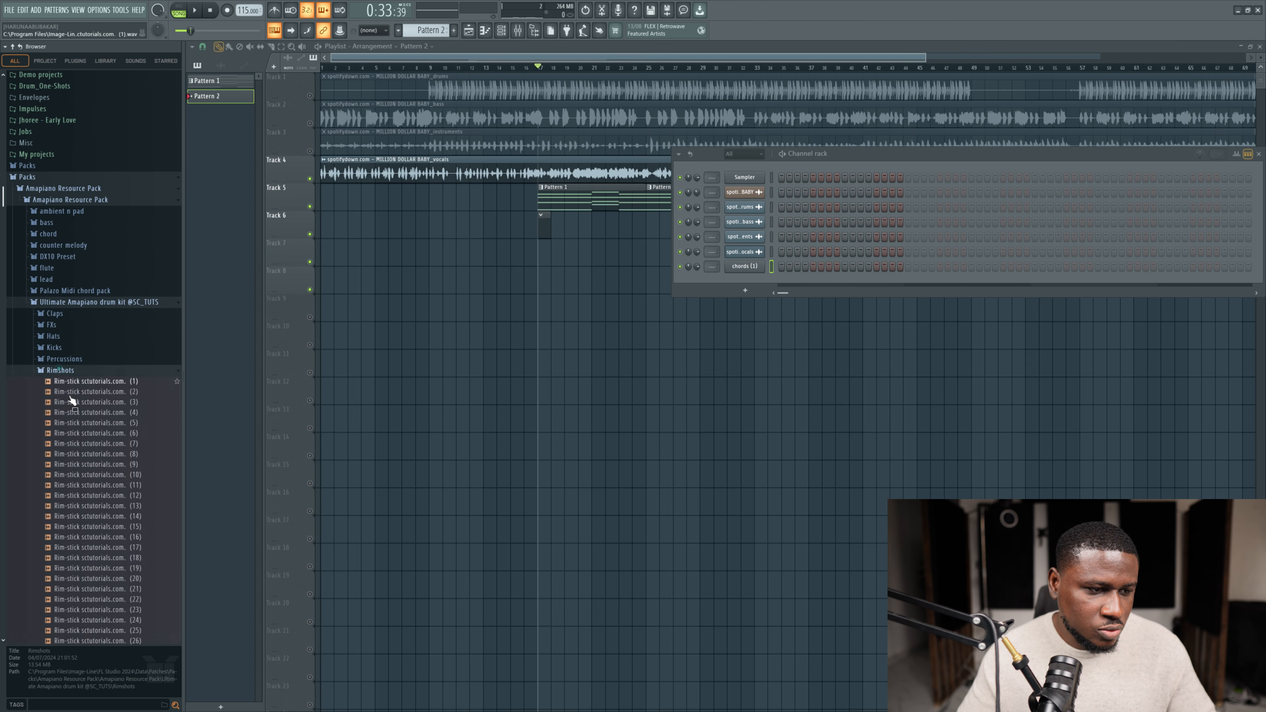
# Step: Audition the rimshots, add Rim-stick (42) with hits on steps 1, 4 and 7, and repeat Pattern 2 through bar 20
pyautogui.moveTo(73, 432); pyautogui.dragTo(100, 479)
pyautogui.click(104, 443)
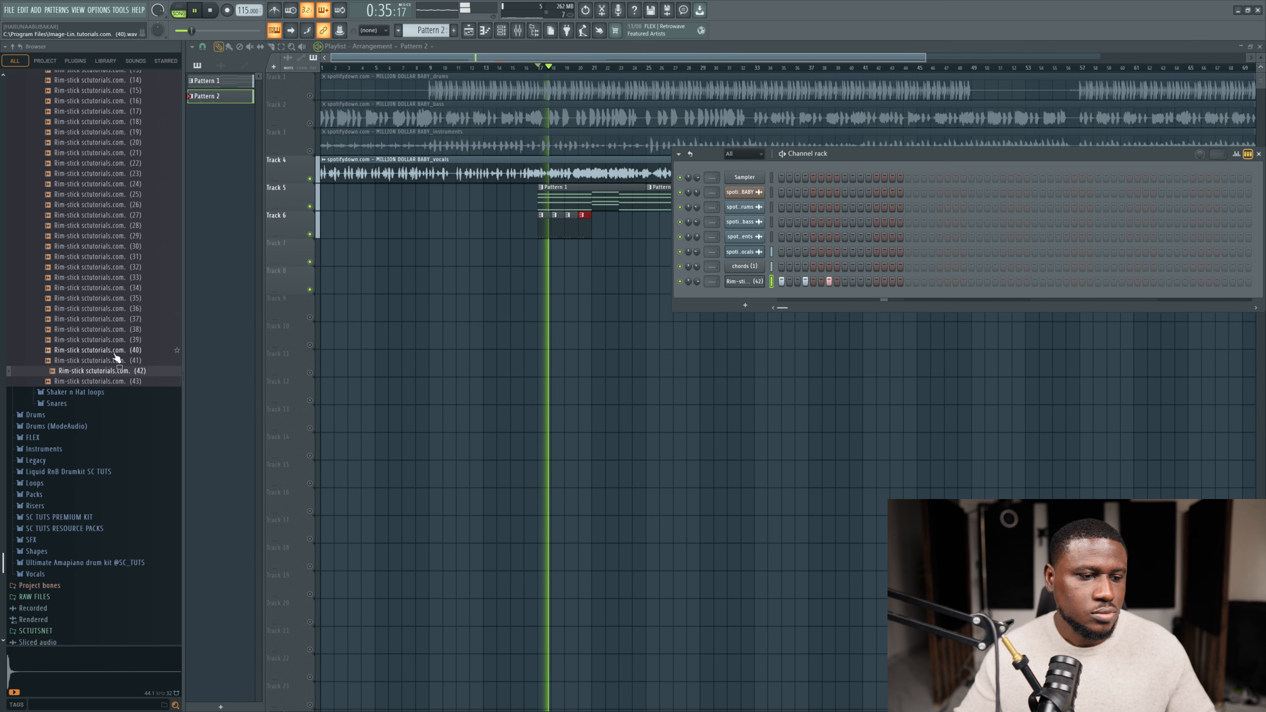
pyautogui.press('space')
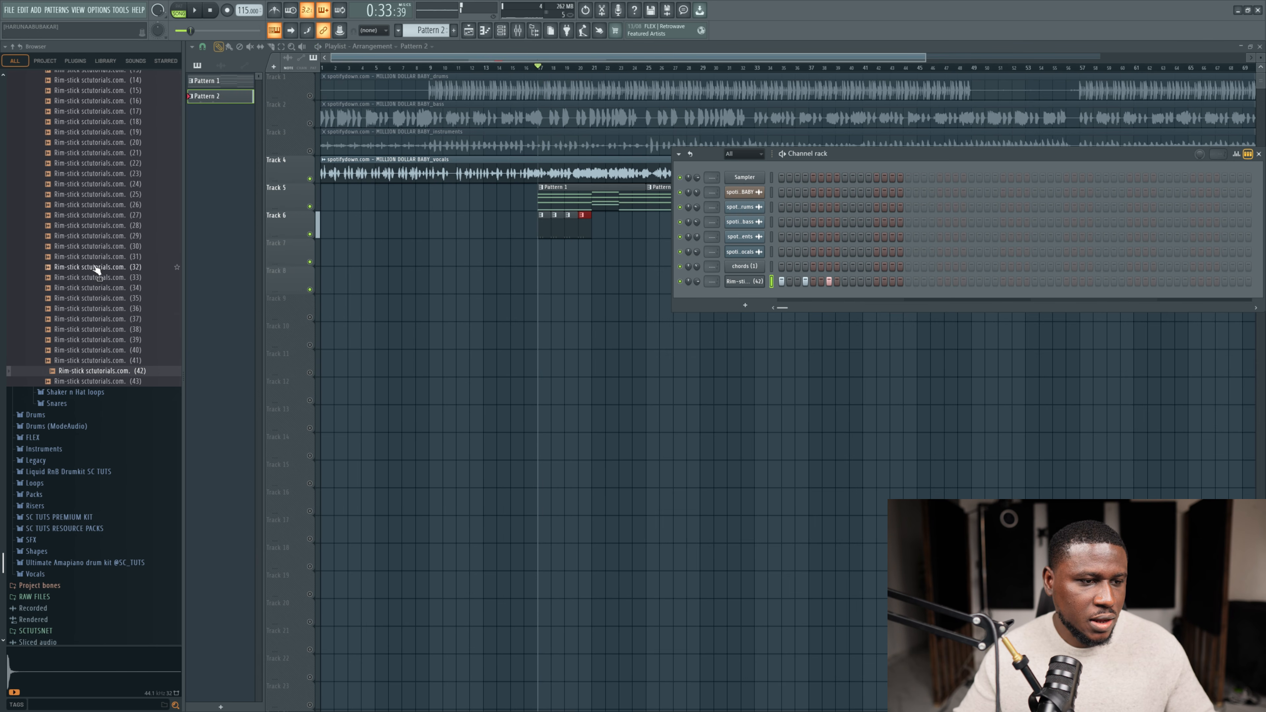
# Step: Add Rim-stick (32) as a new channel and place a single hit on step 13 while the loop plays
pyautogui.moveTo(96, 270); pyautogui.dragTo(711, 298)
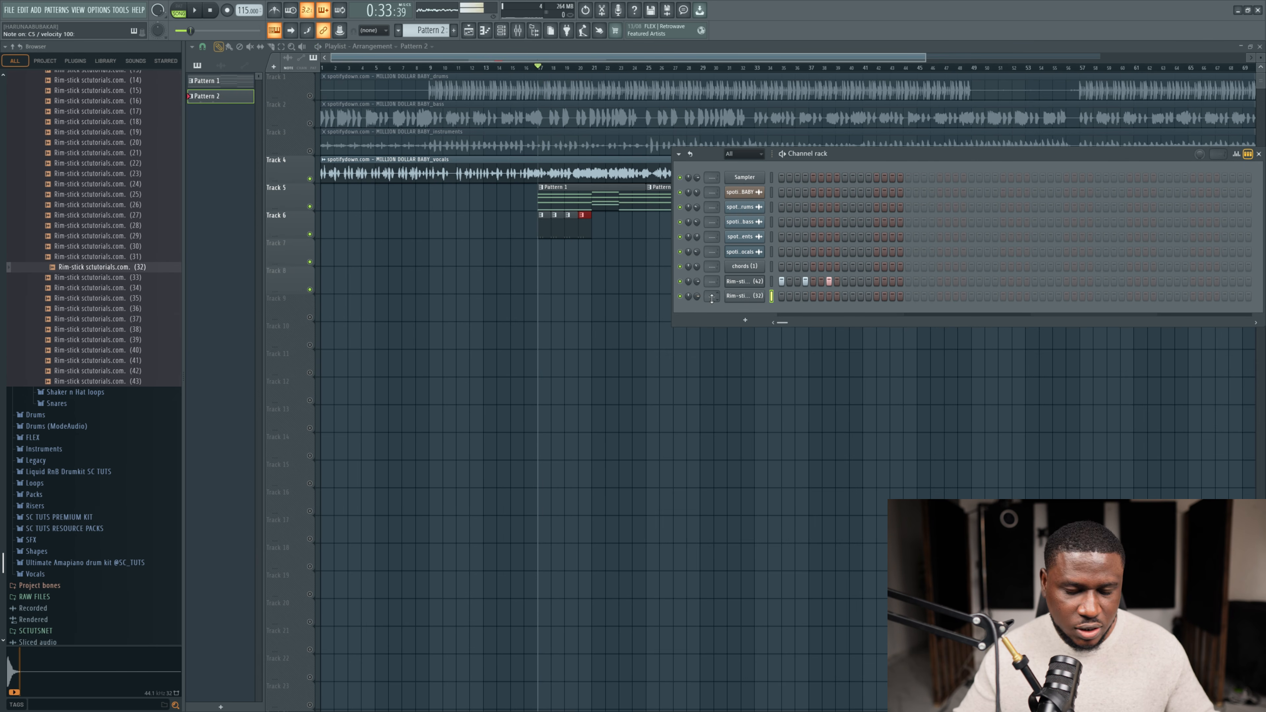
pyautogui.click(744, 296)
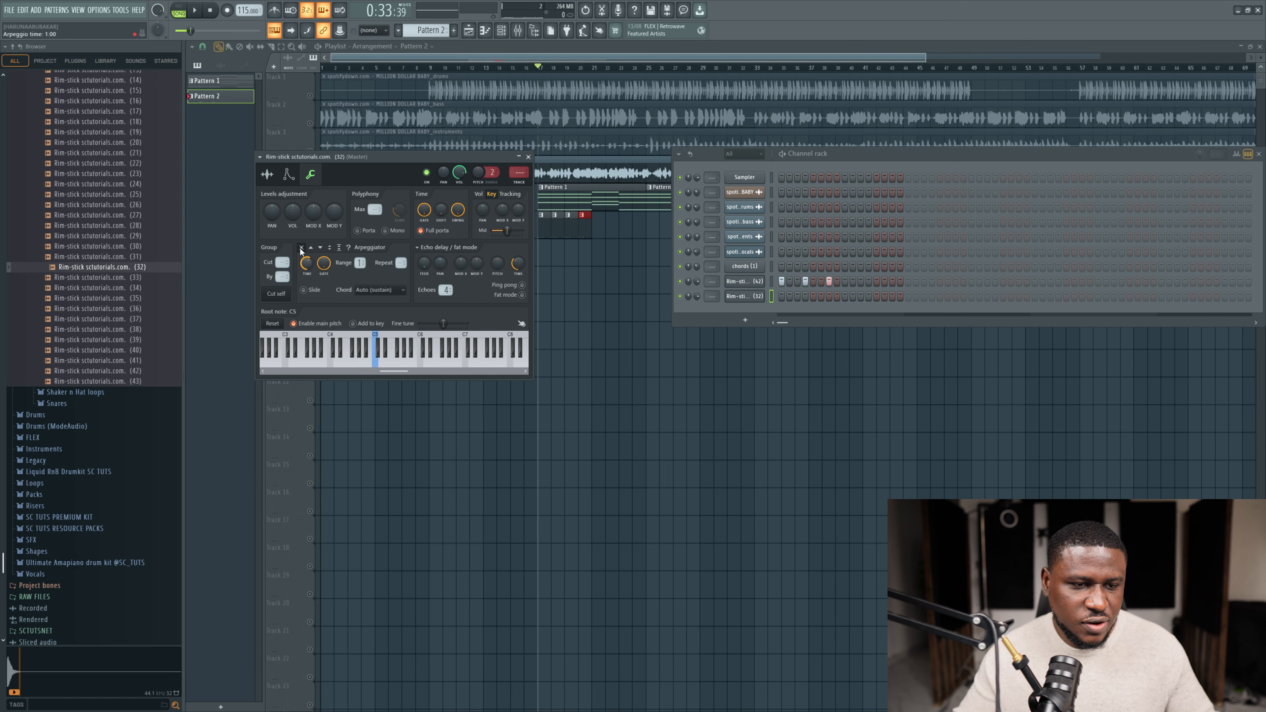
pyautogui.click(269, 177)
pyautogui.press('space')
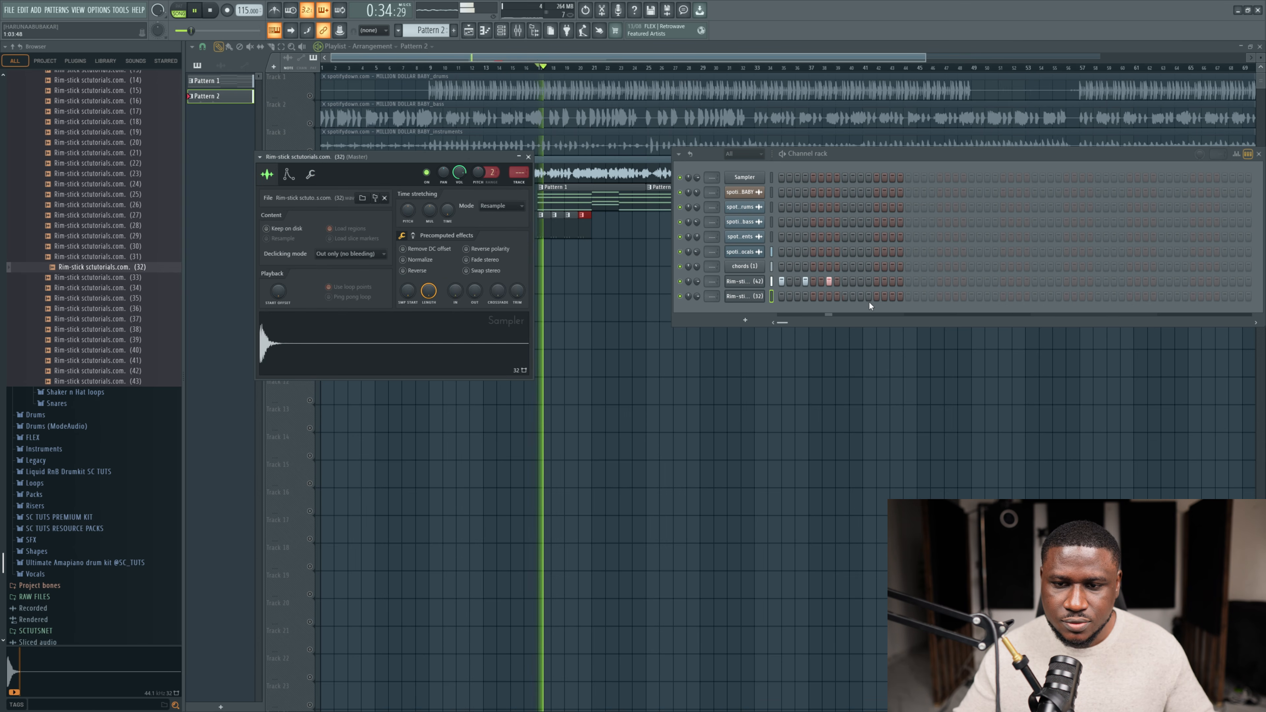
pyautogui.click(860, 295)
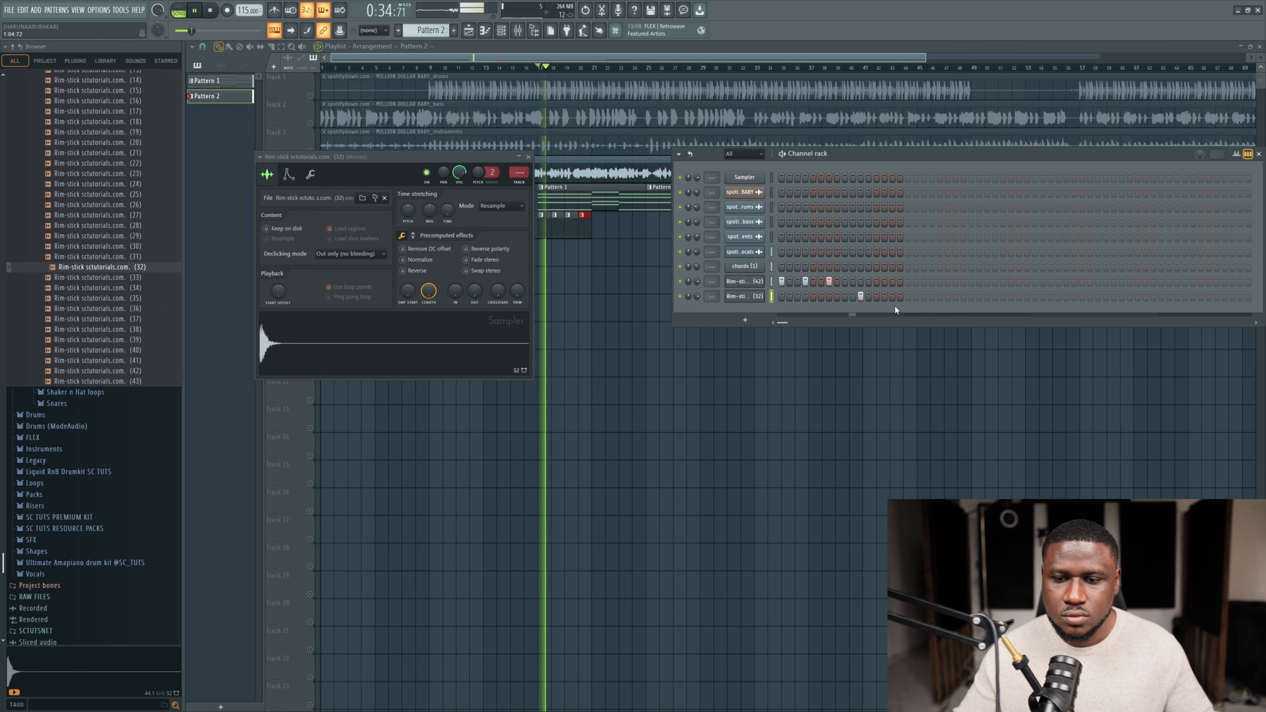
pyautogui.click(861, 296)
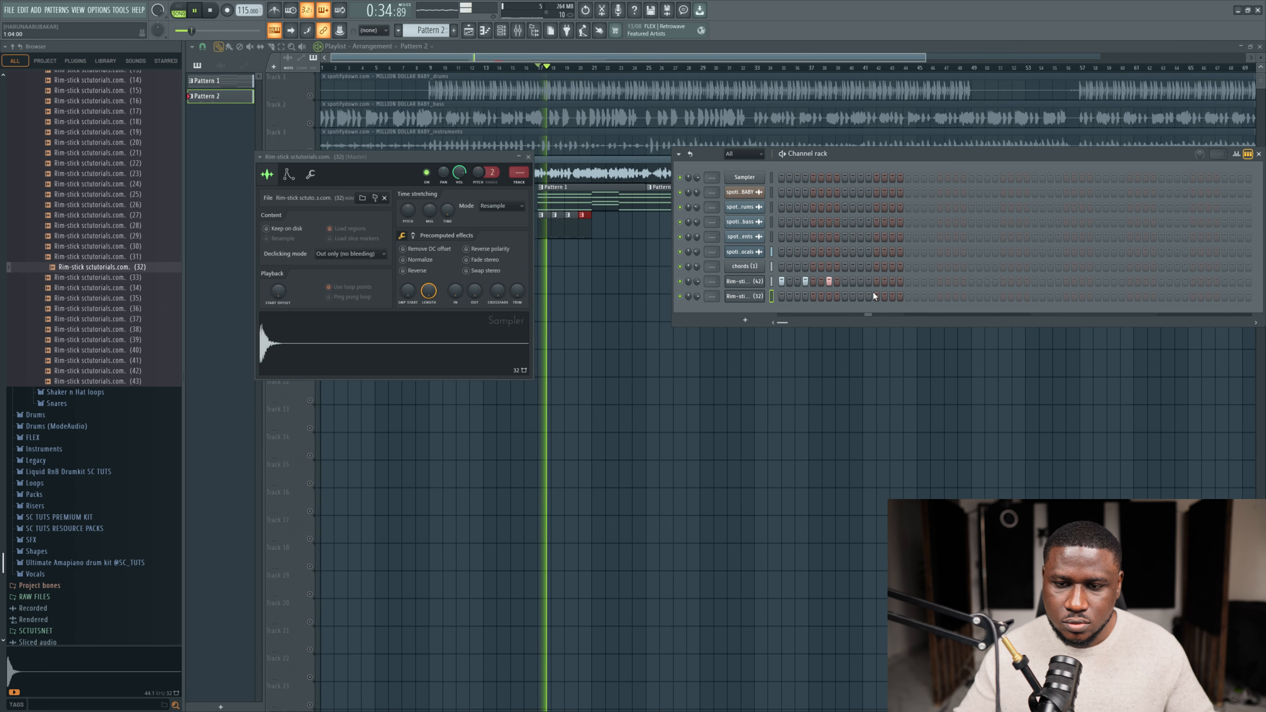
pyautogui.click(875, 295)
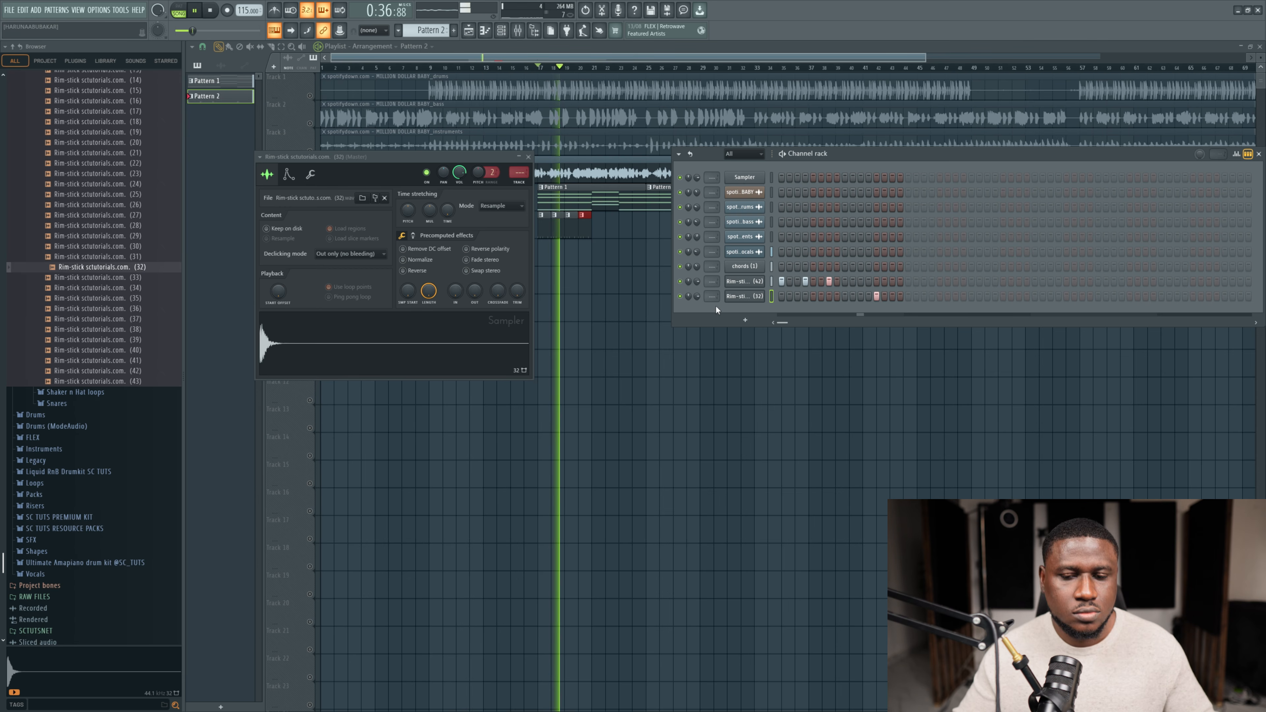
pyautogui.press('space')
# Step: Audition samples in the Kicks folder and add kick (19) as a new channel in the rack
pyautogui.scroll(12, 87, 283)
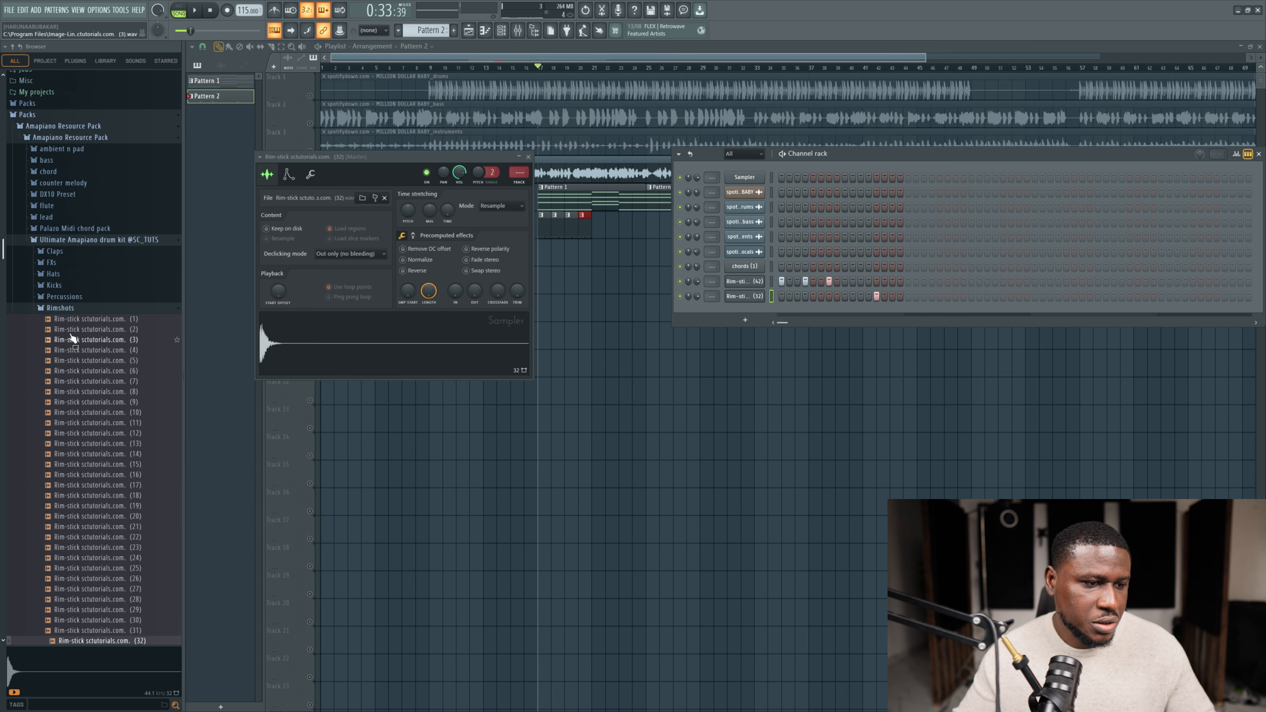
pyautogui.click(75, 286)
pyautogui.click(76, 339)
pyautogui.click(77, 360)
pyautogui.click(89, 433)
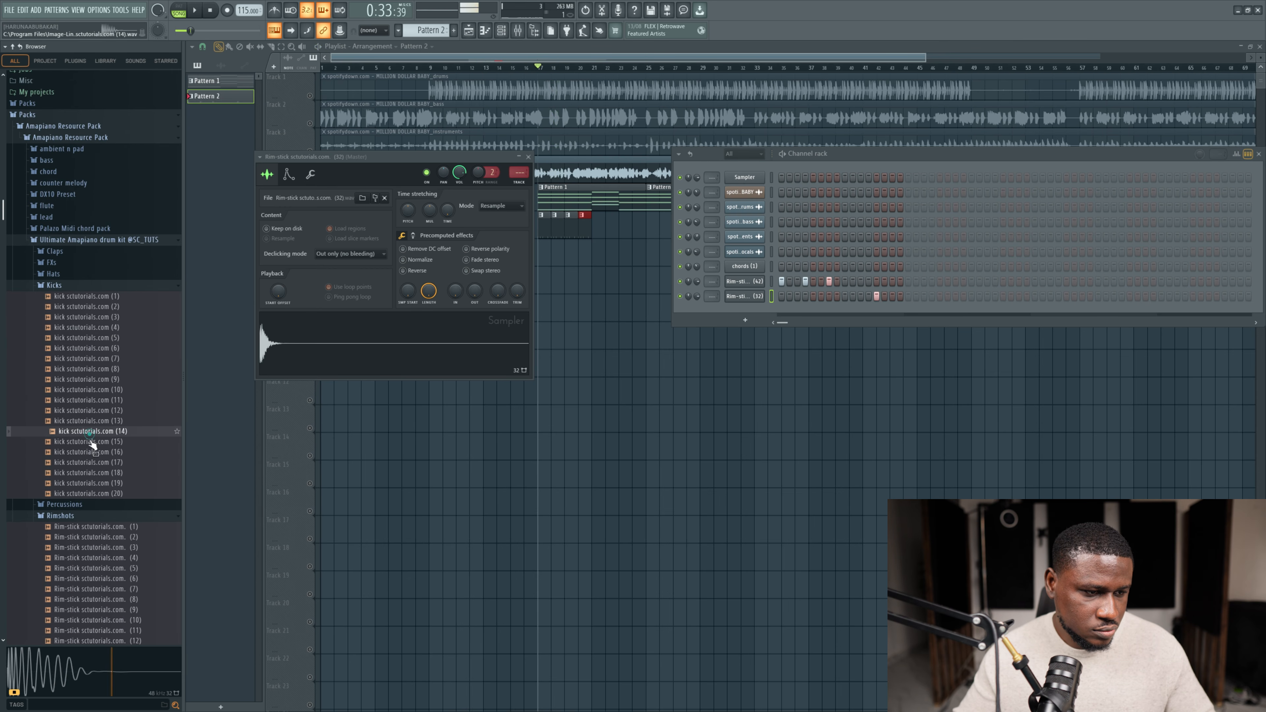
pyautogui.click(88, 465)
pyautogui.click(83, 483)
pyautogui.moveTo(82, 483); pyautogui.dragTo(732, 311)
# Step: Fill the kick channel on every 4 steps and adjust its channel volume during playback
pyautogui.rightClick(734, 312)
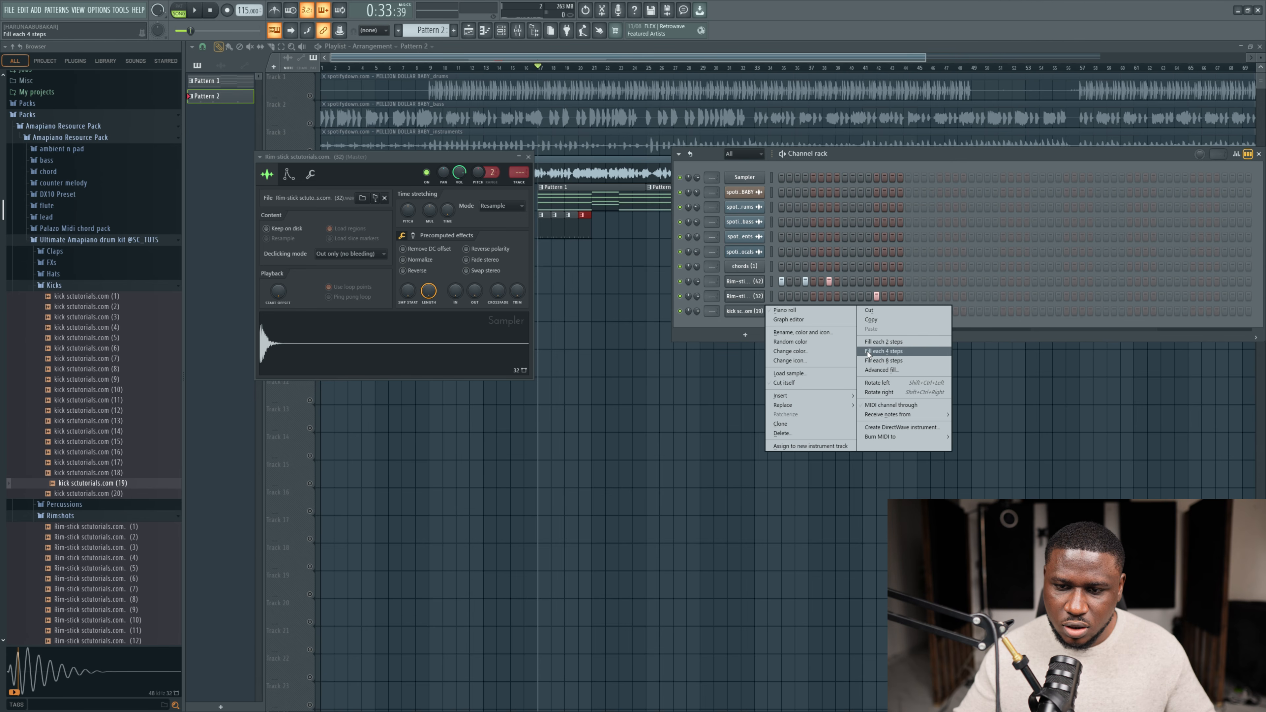
pyautogui.click(867, 351)
pyautogui.press('space')
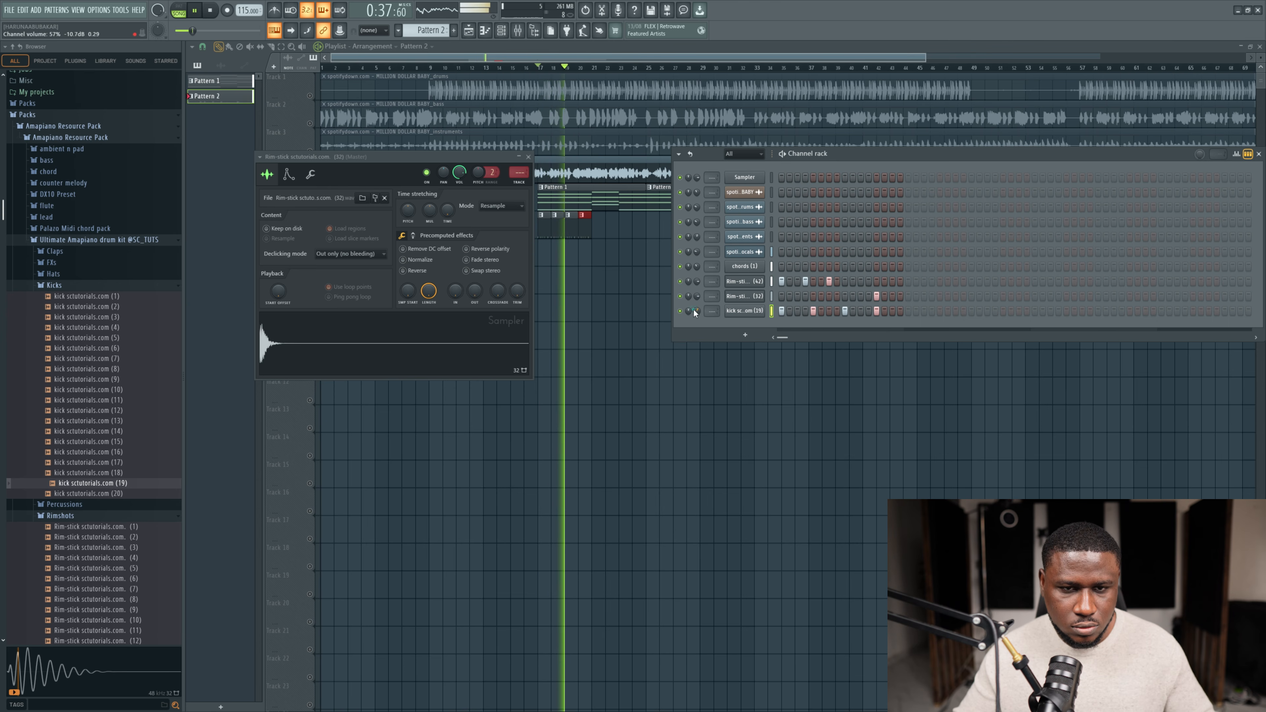
pyautogui.moveTo(695, 307); pyautogui.dragTo(695, 301)
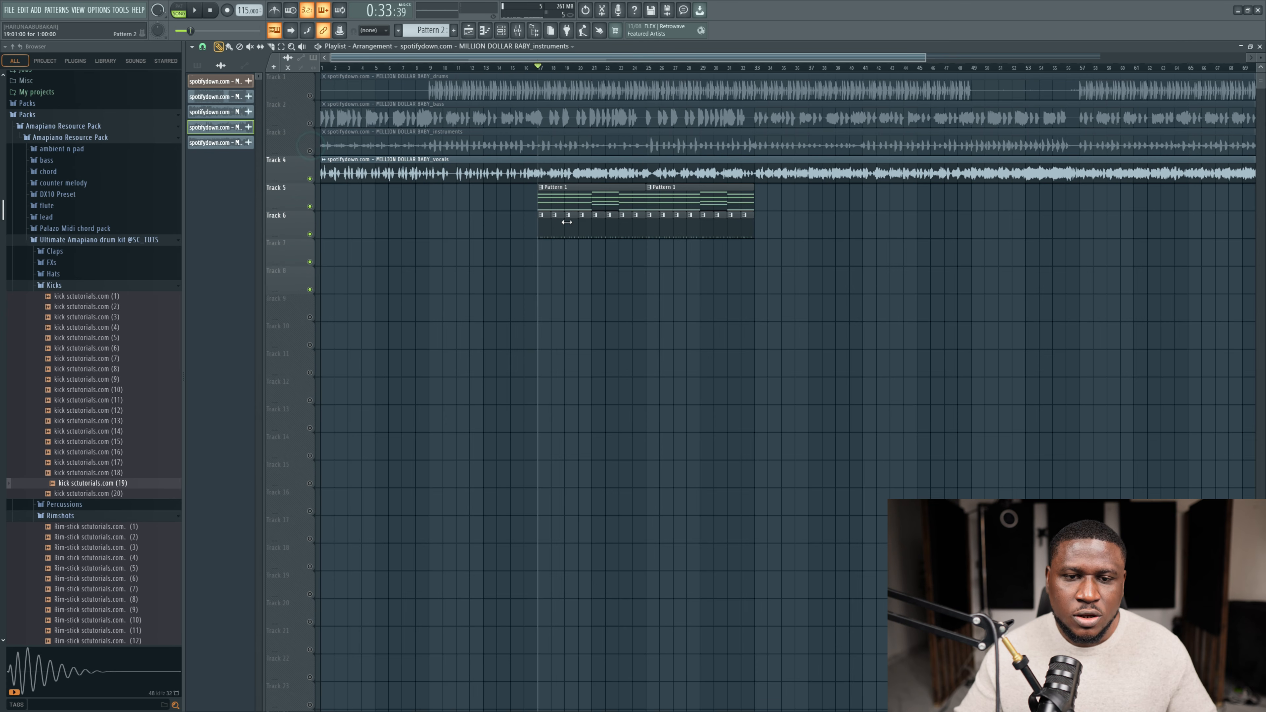
# Step: Repeat Pattern 2 on Track 6 through bar 32 and play it back with the channel rack moved below the clips
pyautogui.click(542, 230)
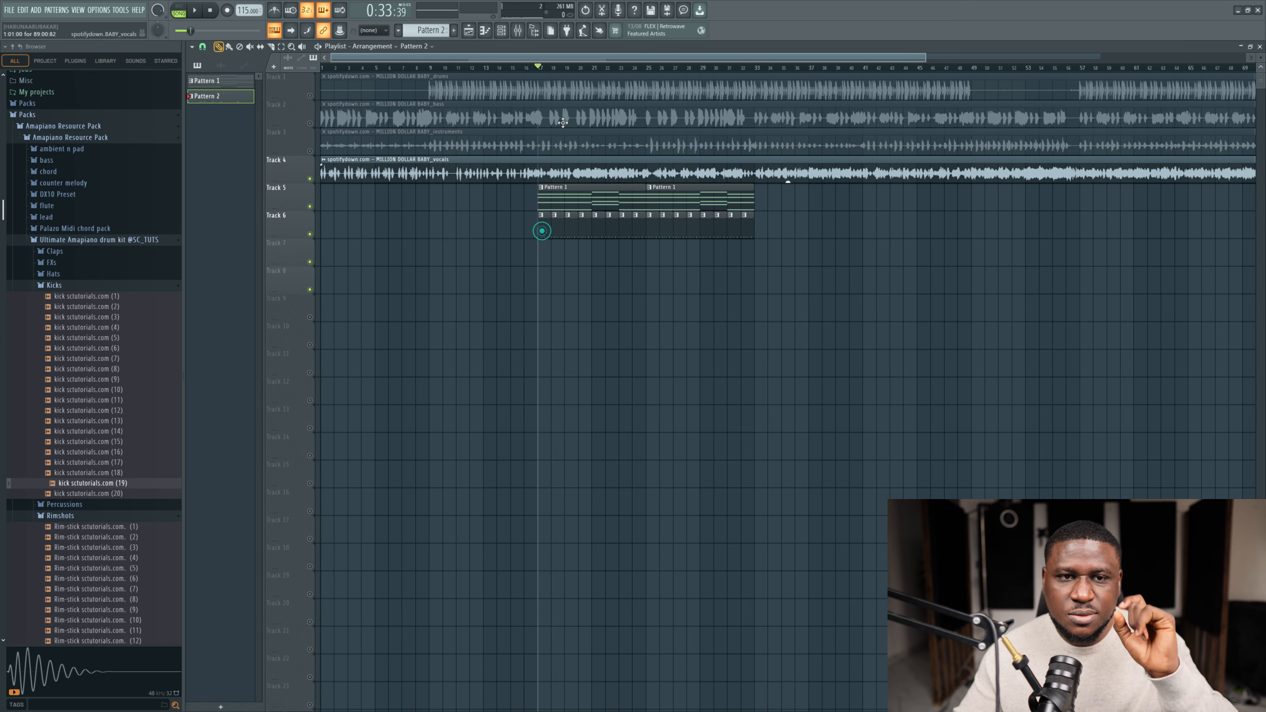
pyautogui.click(503, 35)
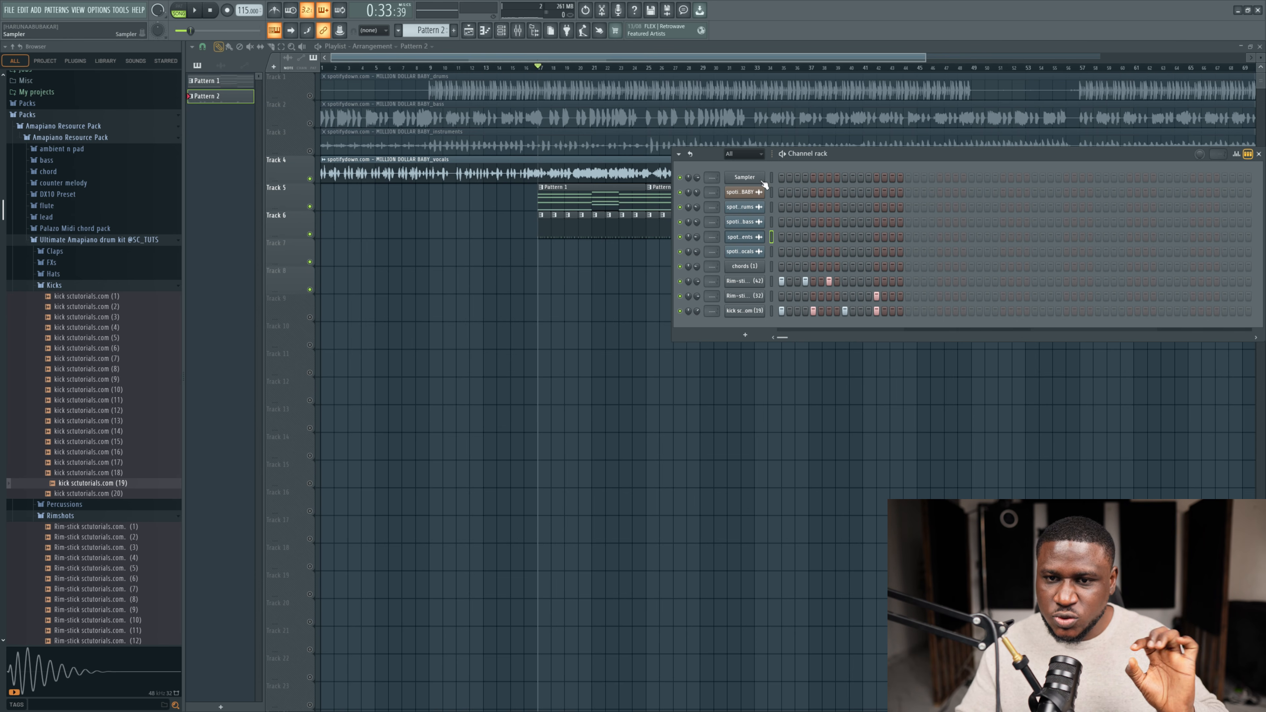
pyautogui.moveTo(838, 156); pyautogui.dragTo(733, 311)
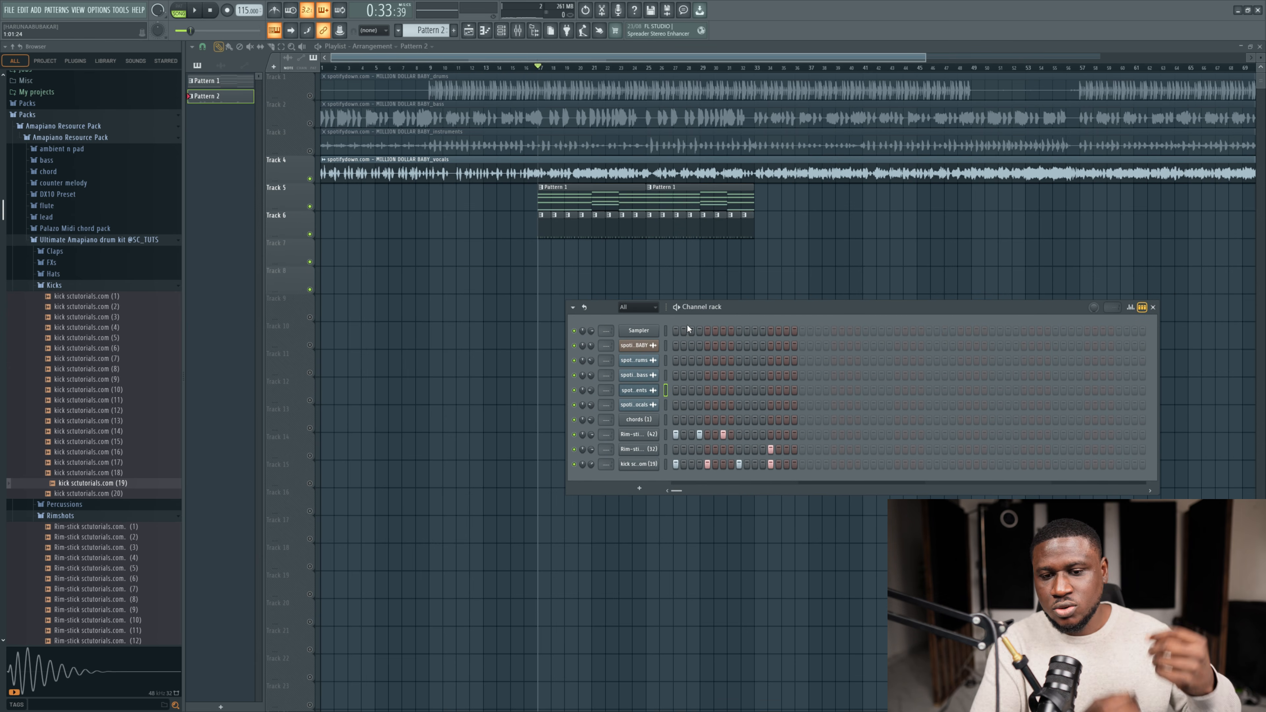
pyautogui.press('space')
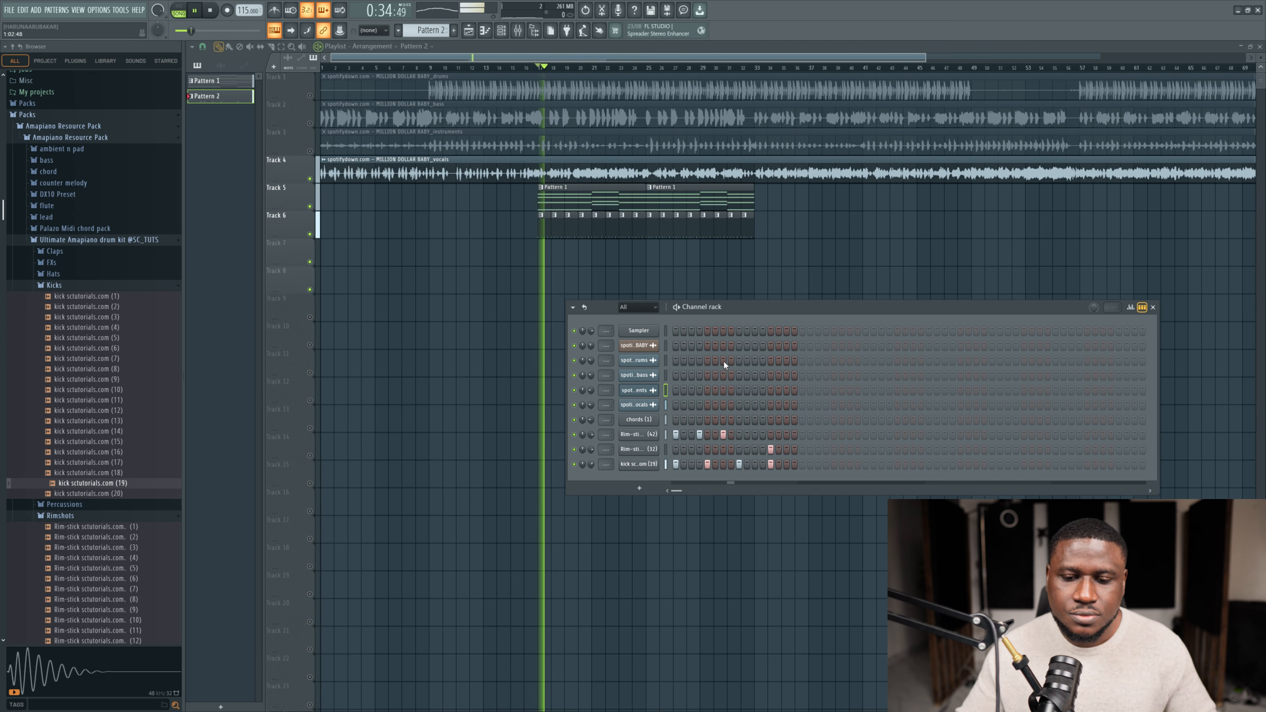
# Step: Add perc (90) with a C5 hit on step 7 and an F#4 hit on step 11, raising the second hit's velocity
pyautogui.press('space')
pyautogui.scroll(-7, 116, 421)
pyautogui.scroll(-3, 116, 422)
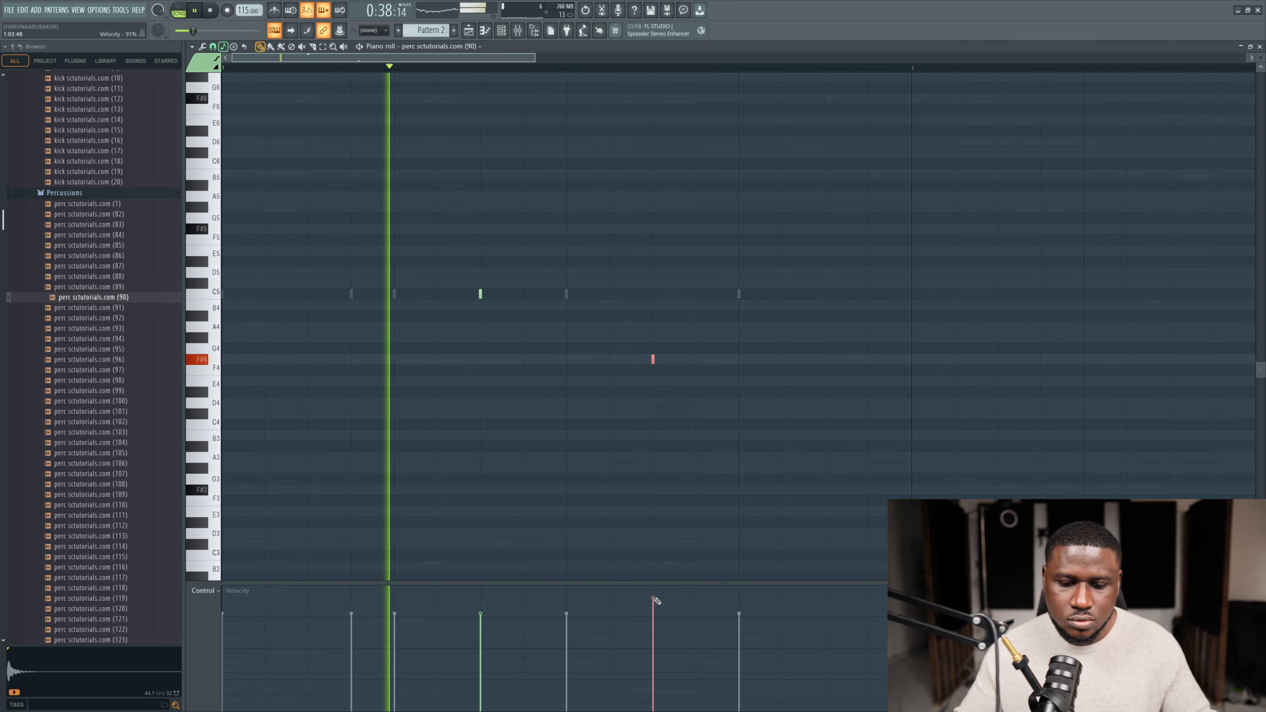
pyautogui.click(654, 598)
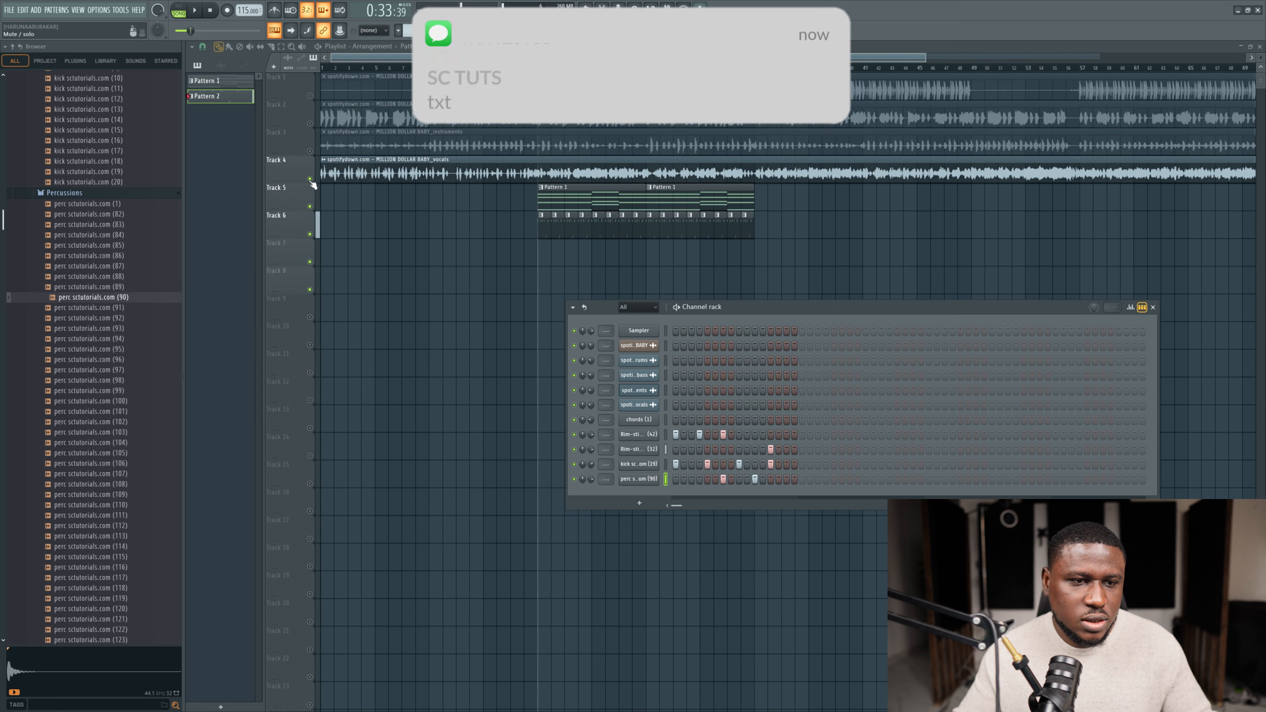
# Step: Mute the vocals on Track 4 and play back the chords and drums
pyautogui.press('F6')
pyautogui.press('F6')
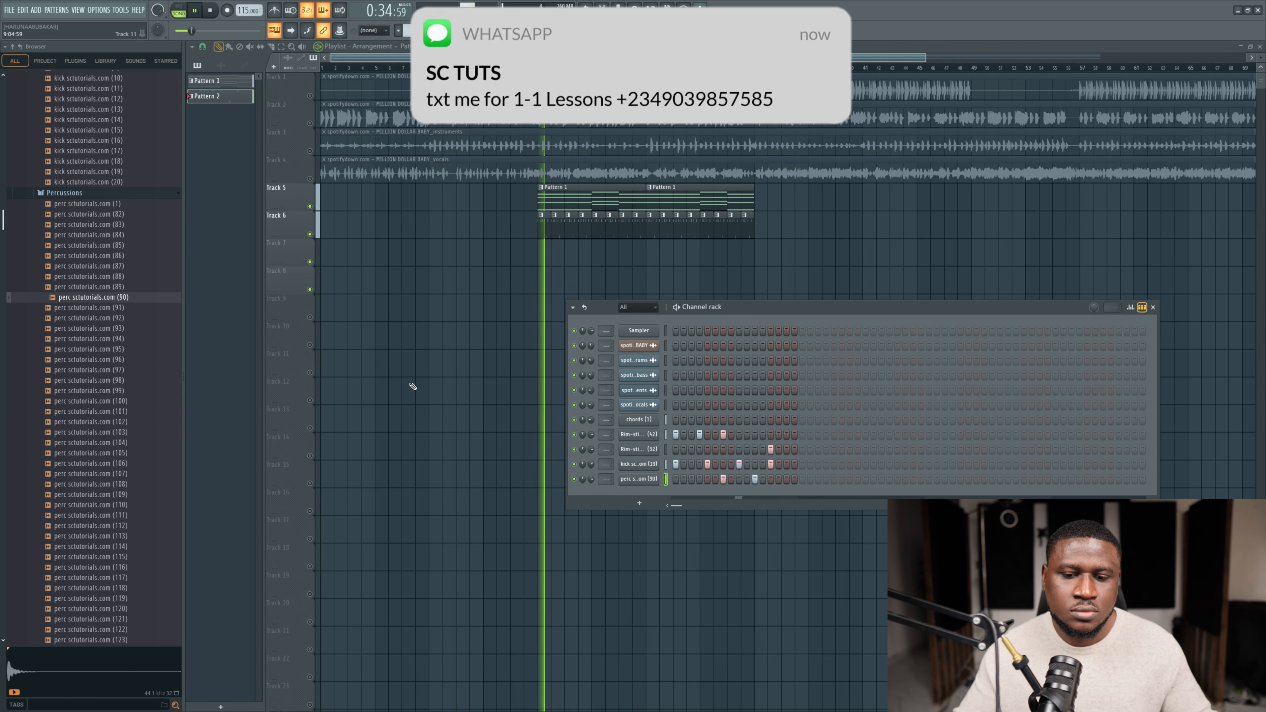
pyautogui.press('space')
# Step: Add perc (103) as a new channel and place its hit on step 15 after trying step 9
pyautogui.moveTo(82, 436); pyautogui.dragTo(646, 497)
pyautogui.press('space')
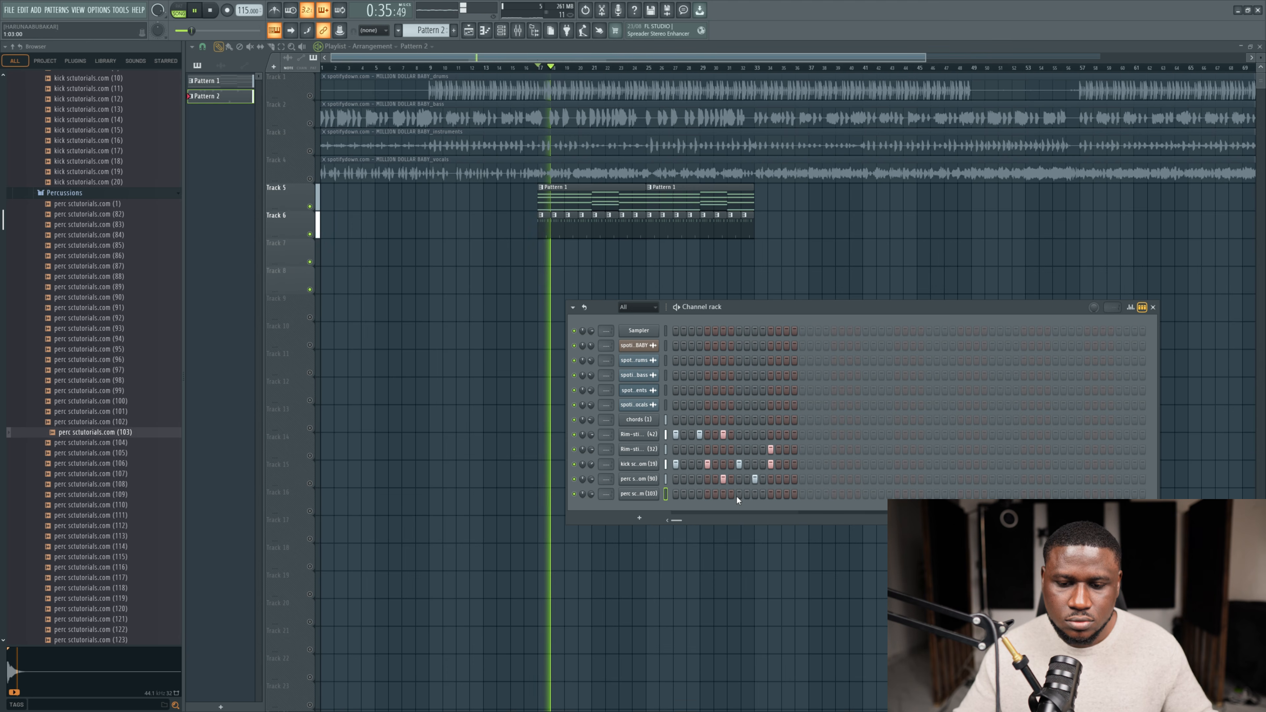
pyautogui.click(739, 494)
pyautogui.rightClick(737, 497)
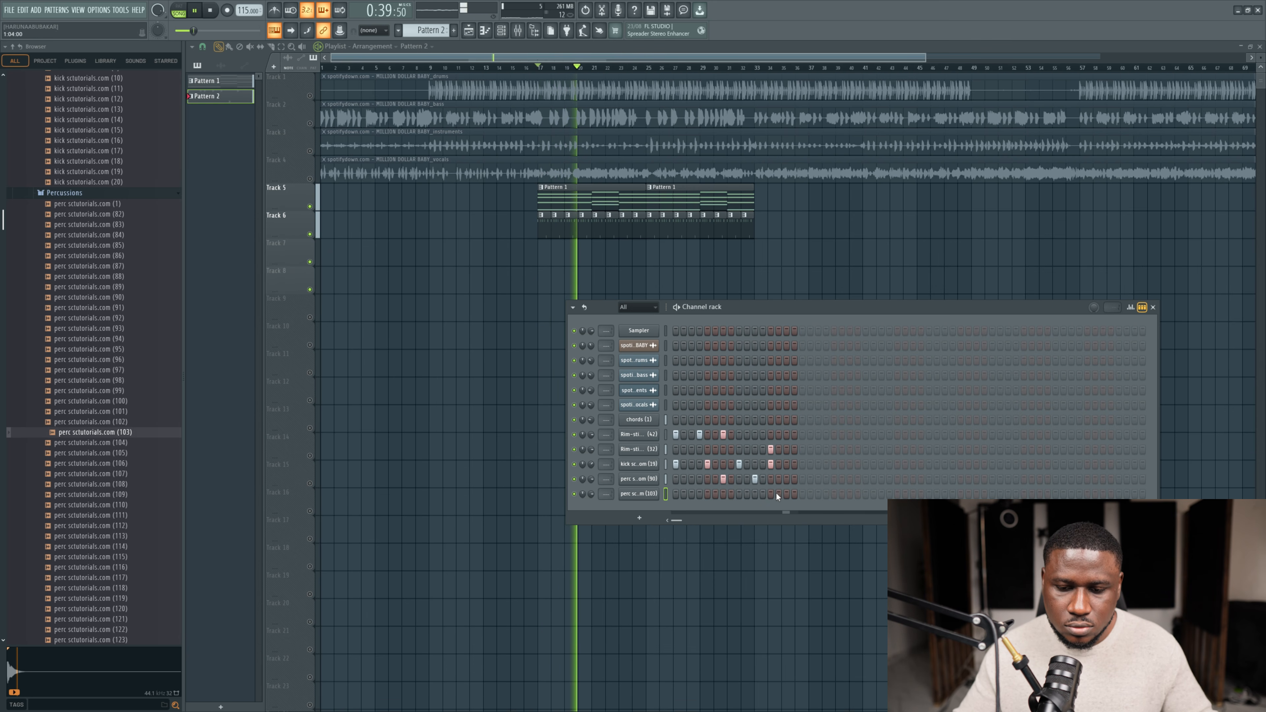
pyautogui.click(787, 494)
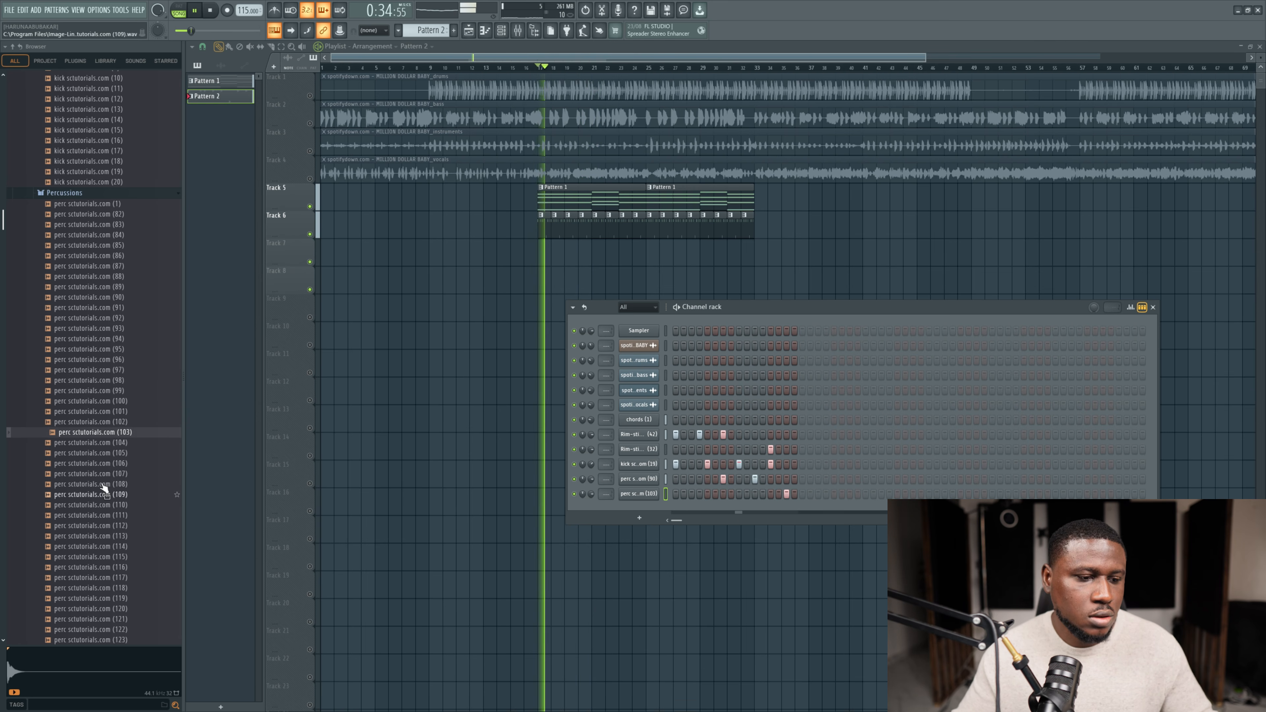
# Step: Add perc (126) with hits on steps 4 and 11, and perc (131) with a hit on step 7
pyautogui.press('space')
pyautogui.scroll(-10, 56, 397)
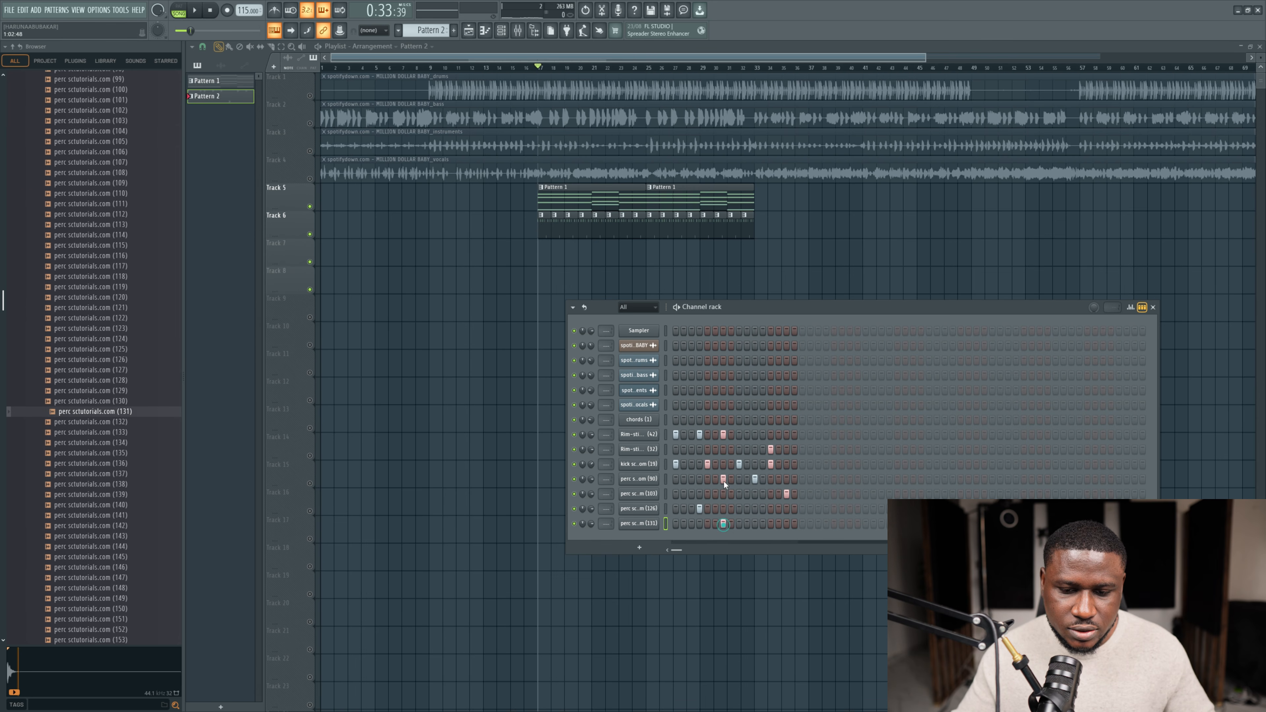
pyautogui.click(724, 524)
pyautogui.press('space')
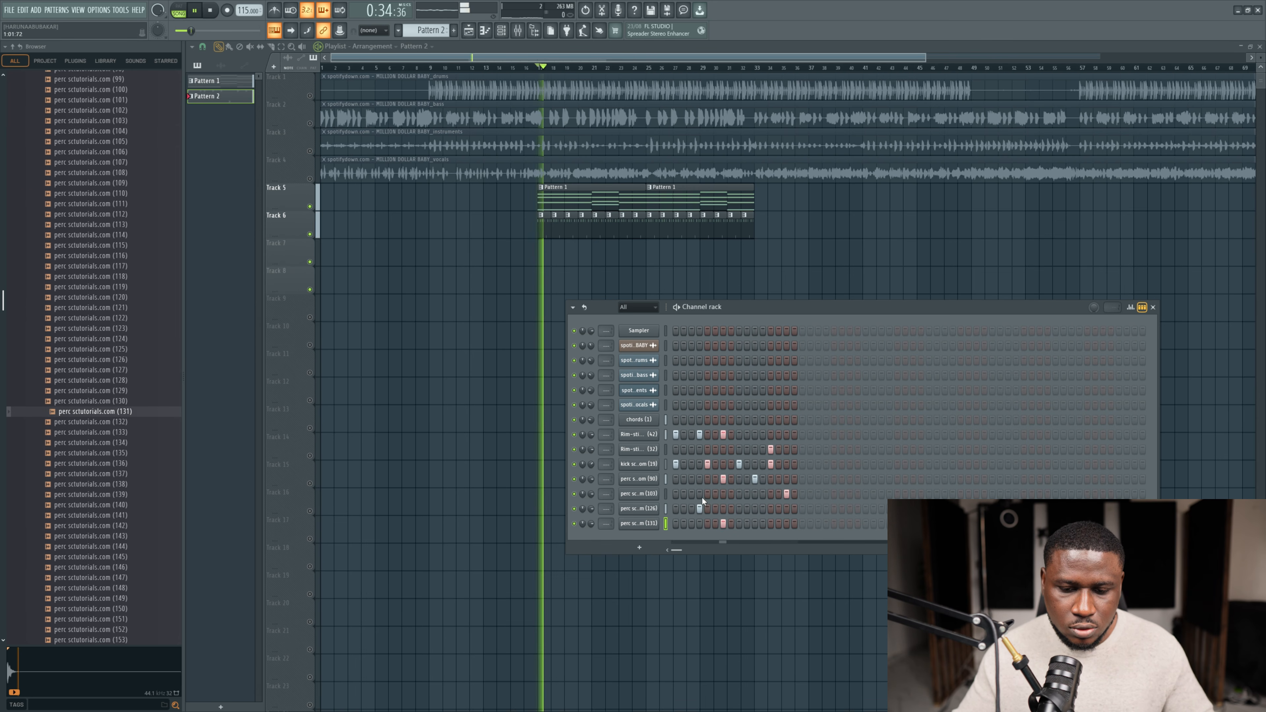
pyautogui.click(755, 509)
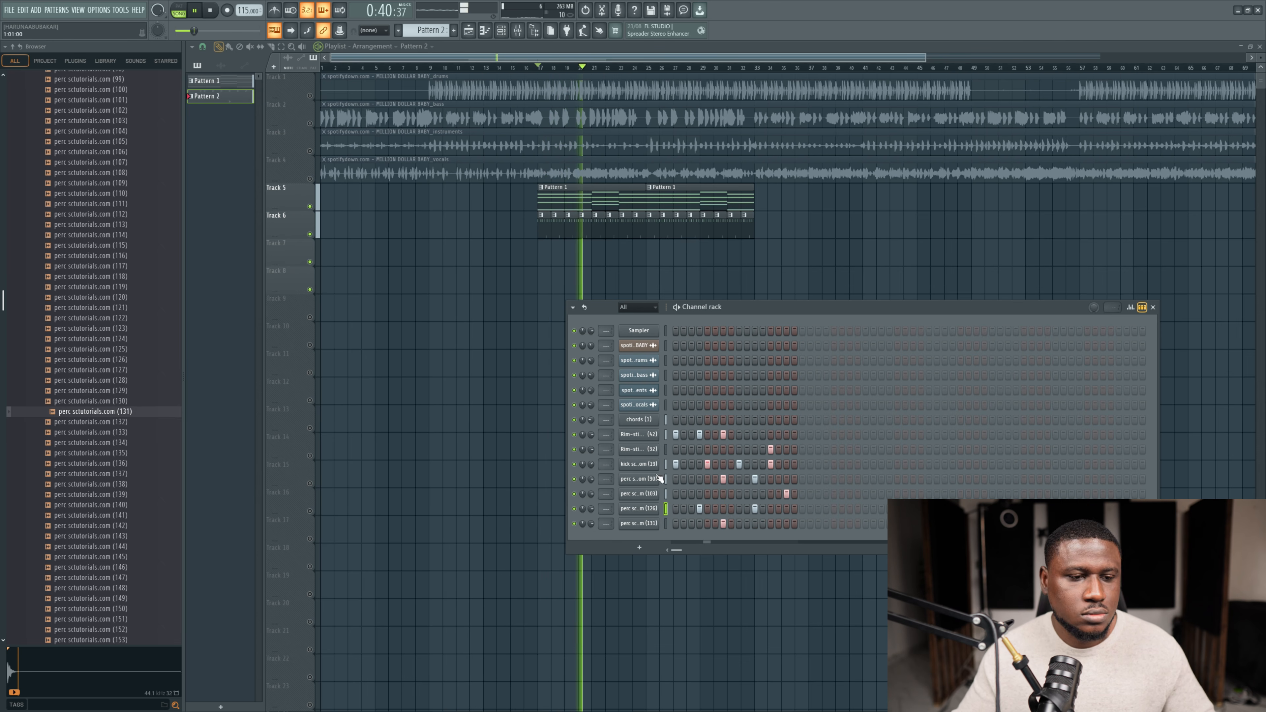
# Step: Audition the Shaker n Hat loops folder and place shaker (3) on Track 7 at bar 17
pyautogui.scroll(10, 86, 413)
pyautogui.scroll(4, 90, 399)
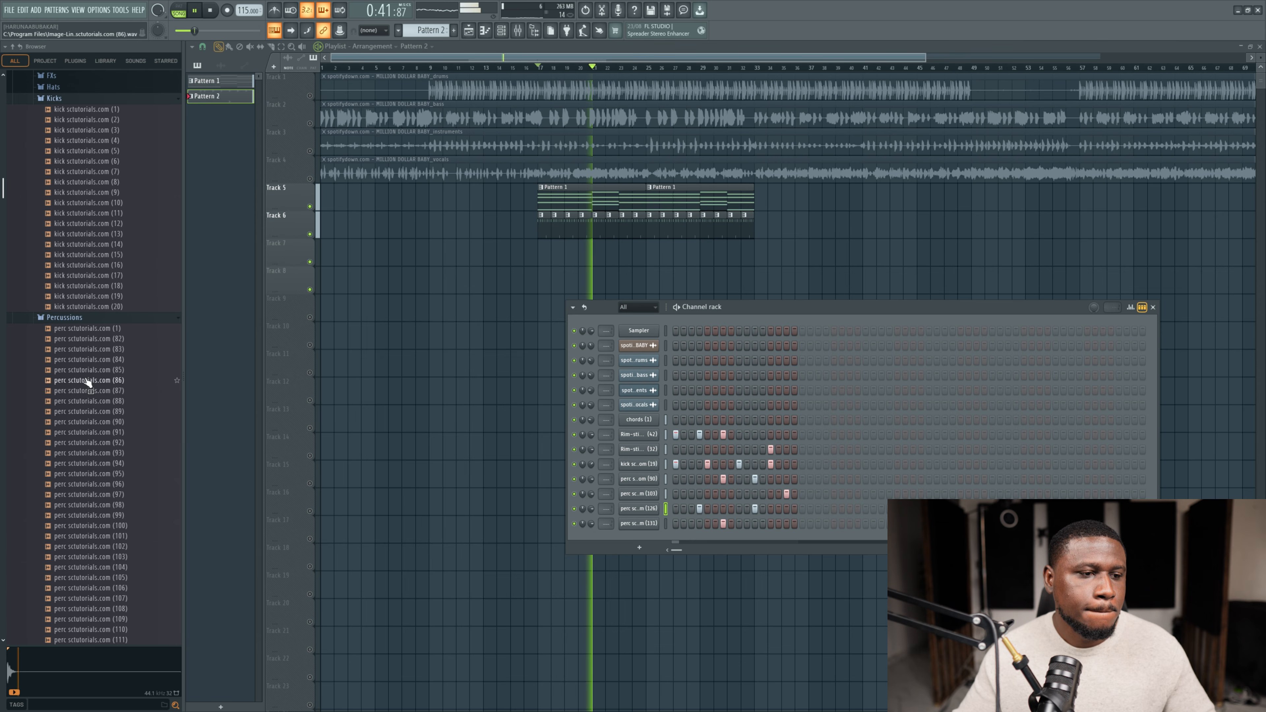
pyautogui.click(99, 318)
pyautogui.press('space')
pyautogui.click(94, 329)
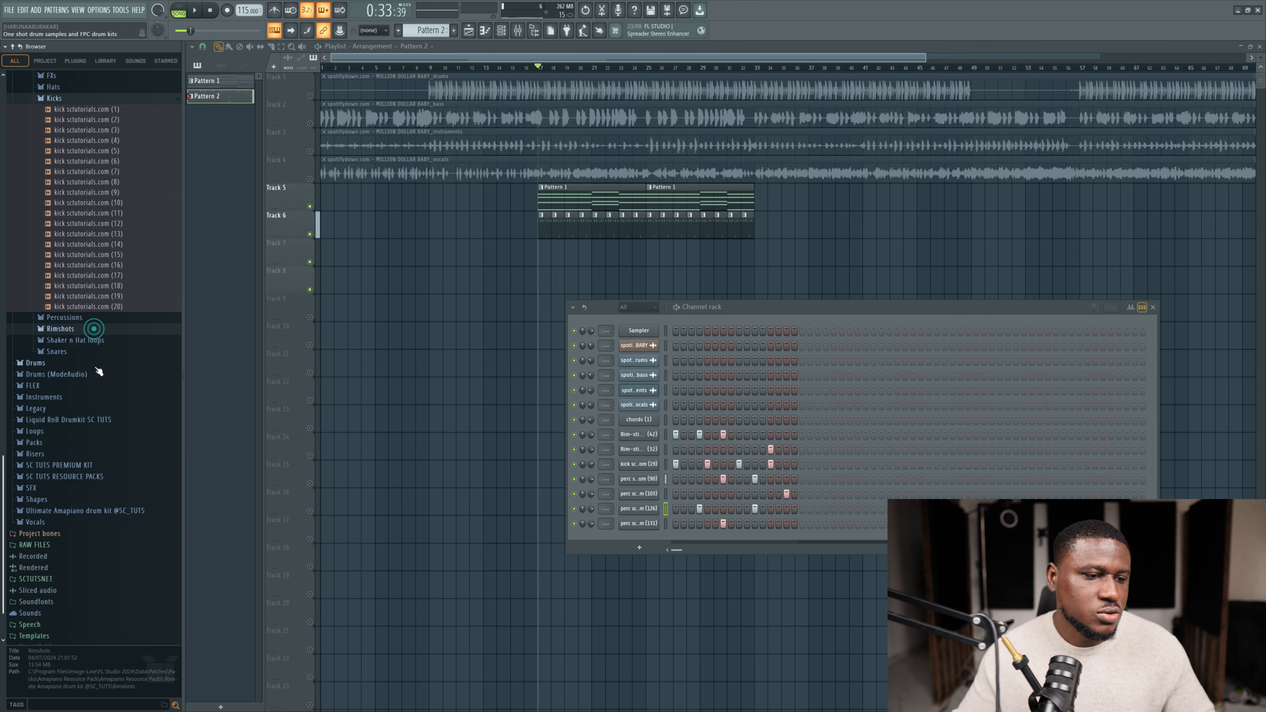
pyautogui.click(86, 341)
pyautogui.click(96, 436)
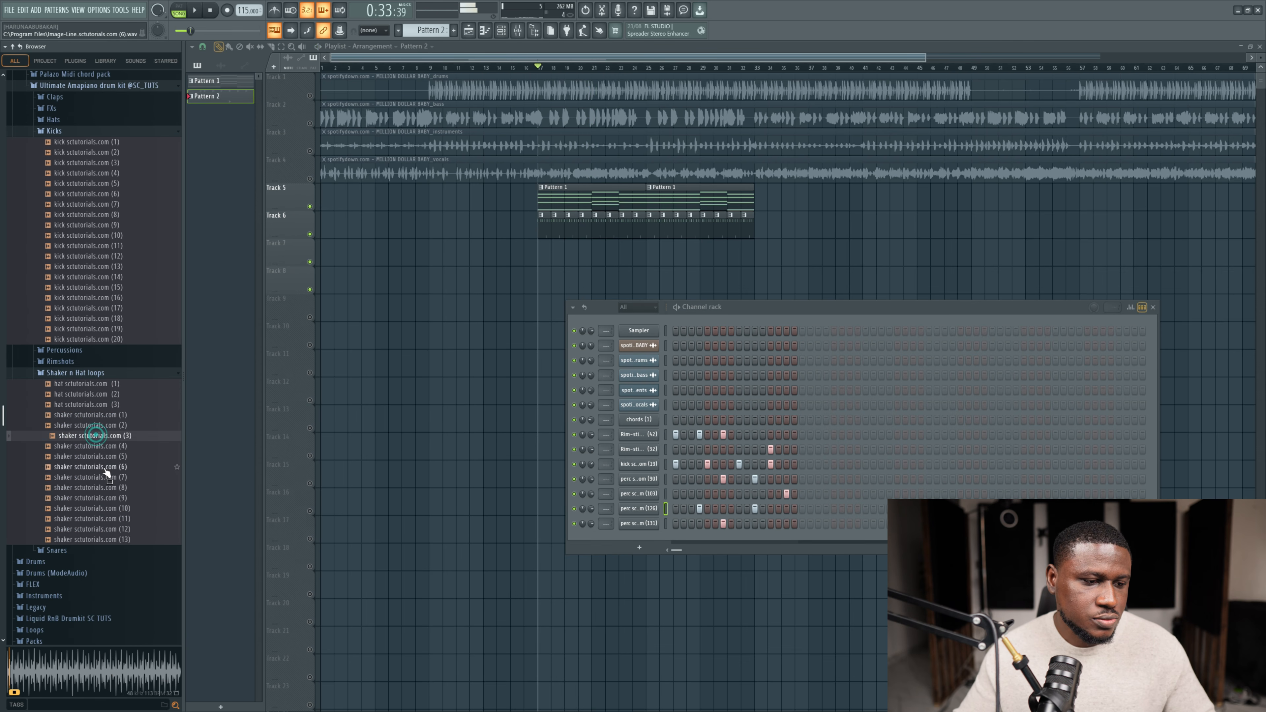
pyautogui.moveTo(106, 444); pyautogui.dragTo(563, 257)
# Step: Lower the shaker loop's channel volume to 42% during playback
pyautogui.doubleClick(564, 254)
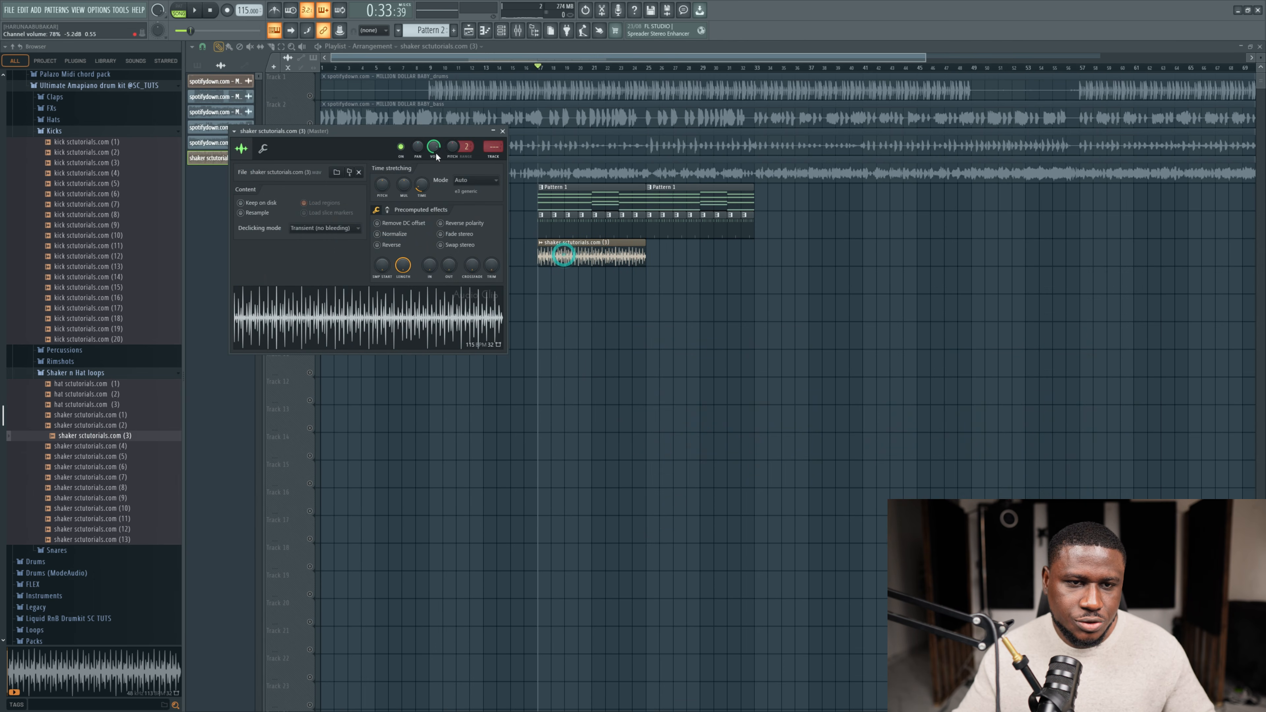
pyautogui.press('space')
pyautogui.moveTo(433, 146); pyautogui.dragTo(435, 151)
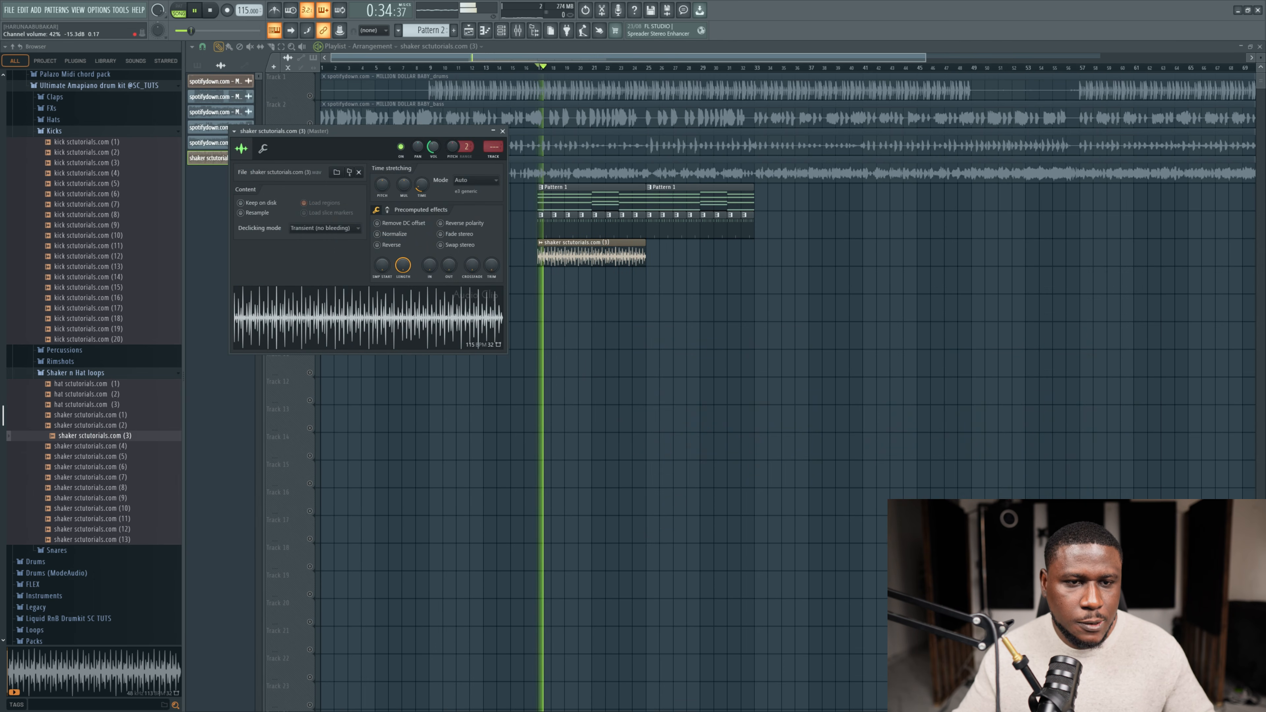
# Step: Extend the shaker loop on Track 7 through bar 32 as four sliced four-bar clips
pyautogui.click(627, 264)
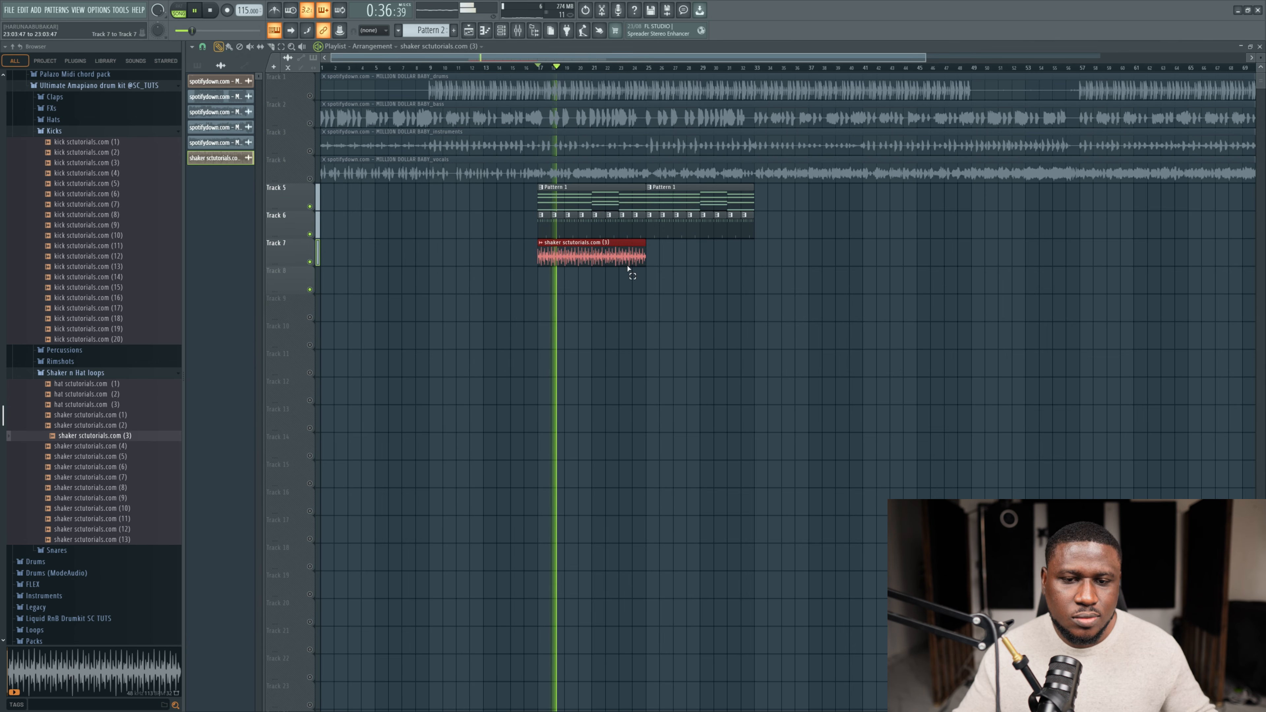
pyautogui.press('space')
pyautogui.click(270, 46)
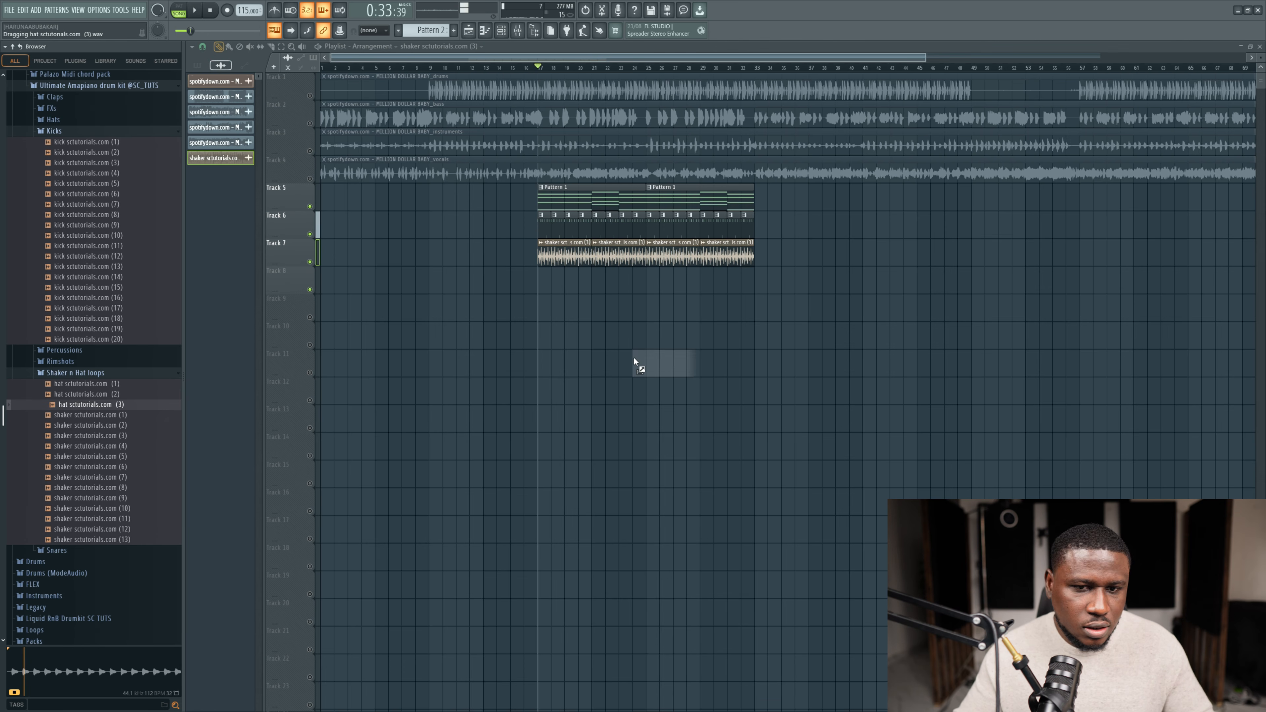
# Step: Place four-bar hat (3) clips on Track 8 at bars 21 and 29, and adjust the hat loop's channel volume
pyautogui.moveTo(647, 284); pyautogui.dragTo(604, 283)
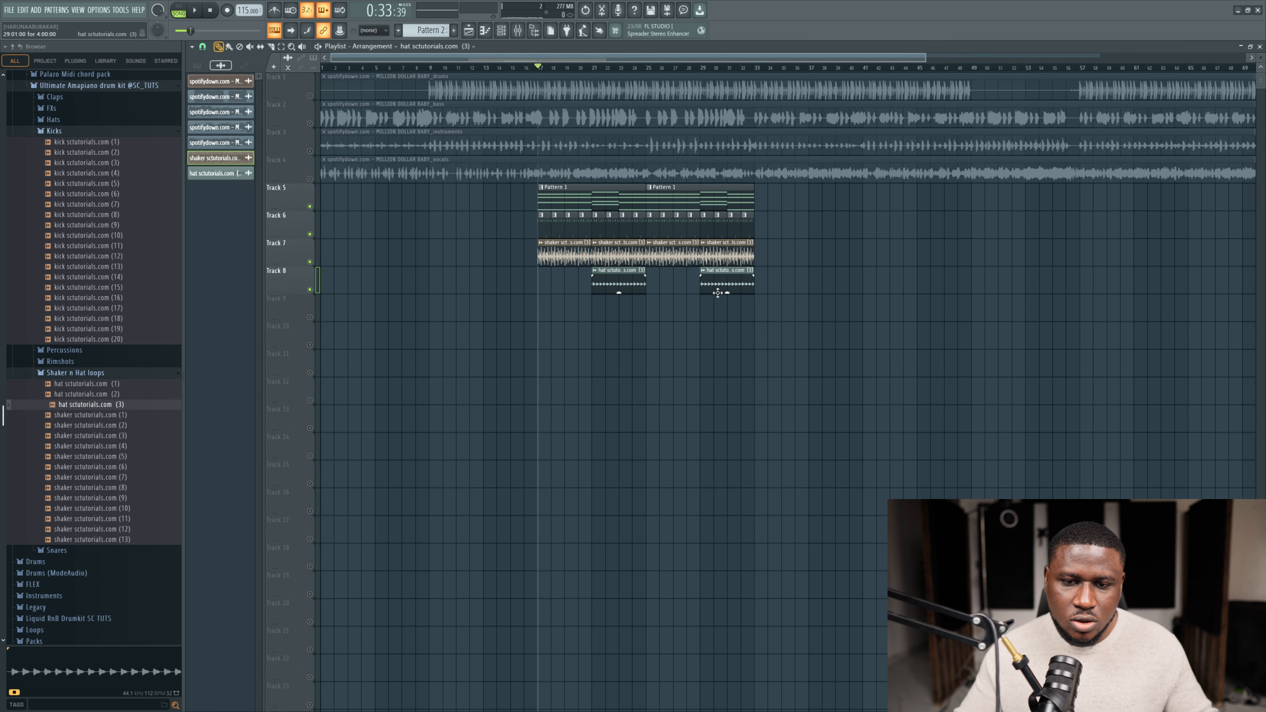
pyautogui.doubleClick(616, 275)
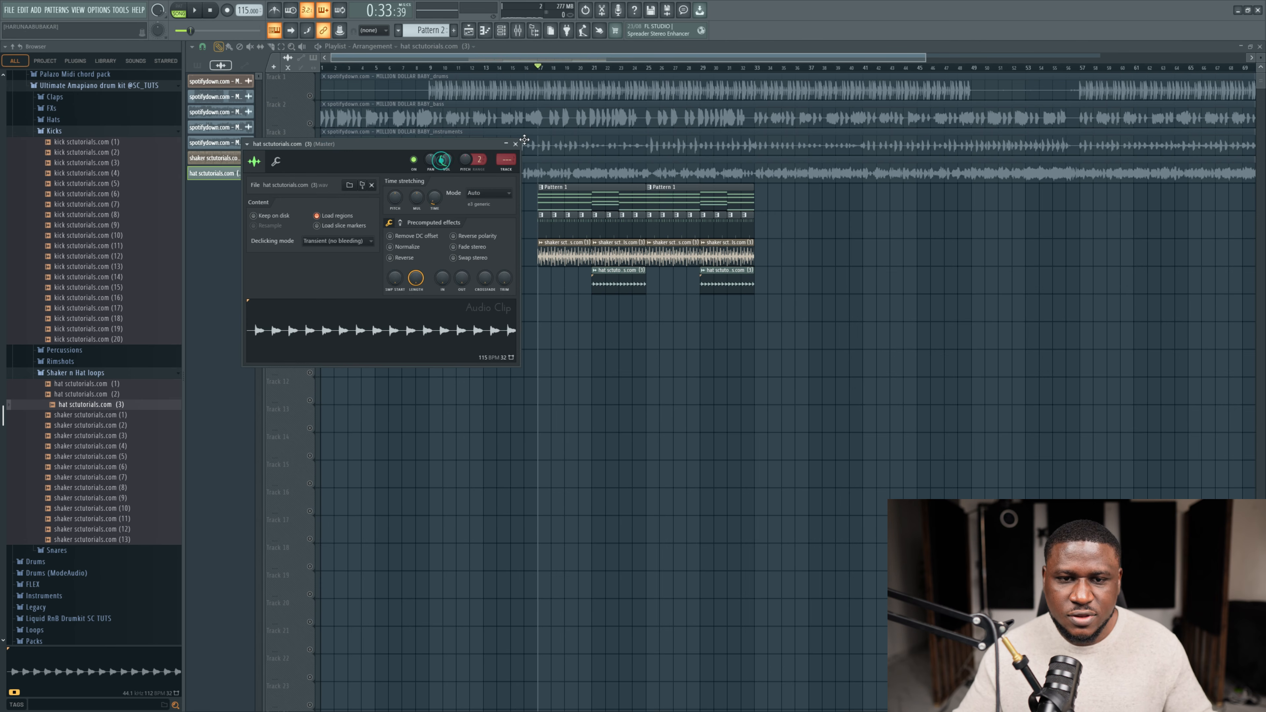
# Step: Play back the section from about bar 17 and adjust the hat loop's channel volume to about 47%
pyautogui.press('space')
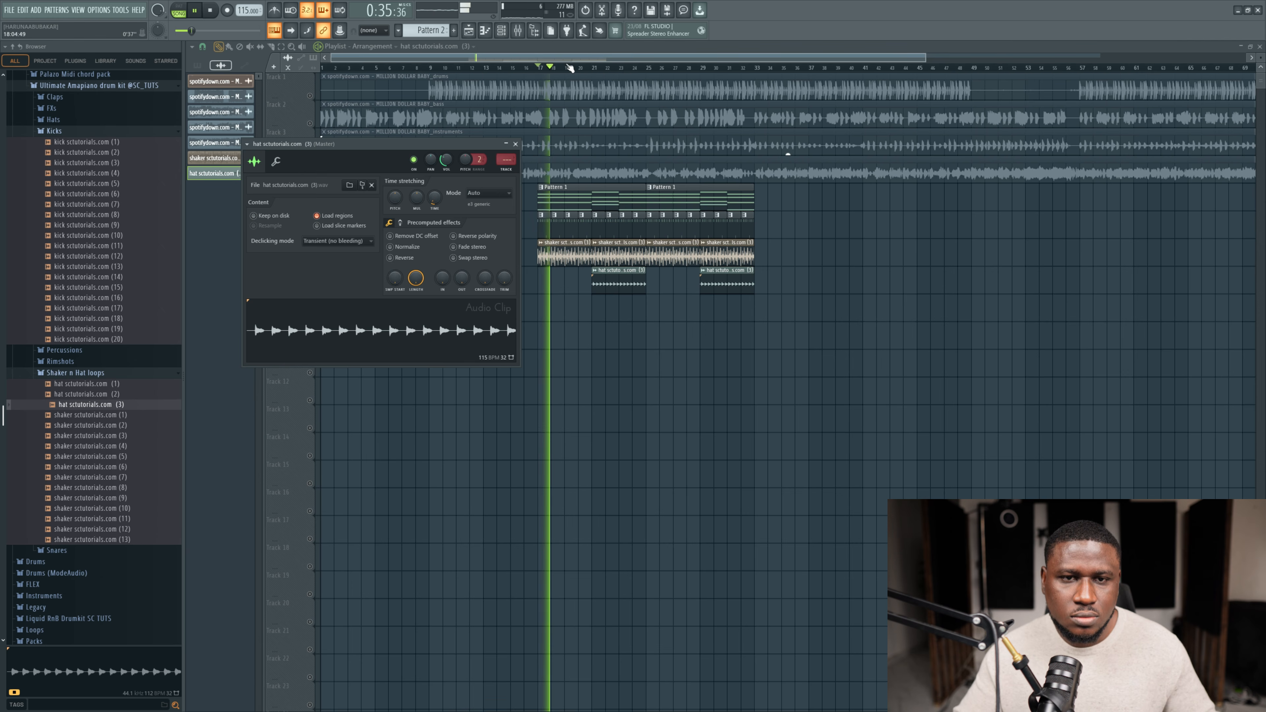
pyautogui.click(572, 68)
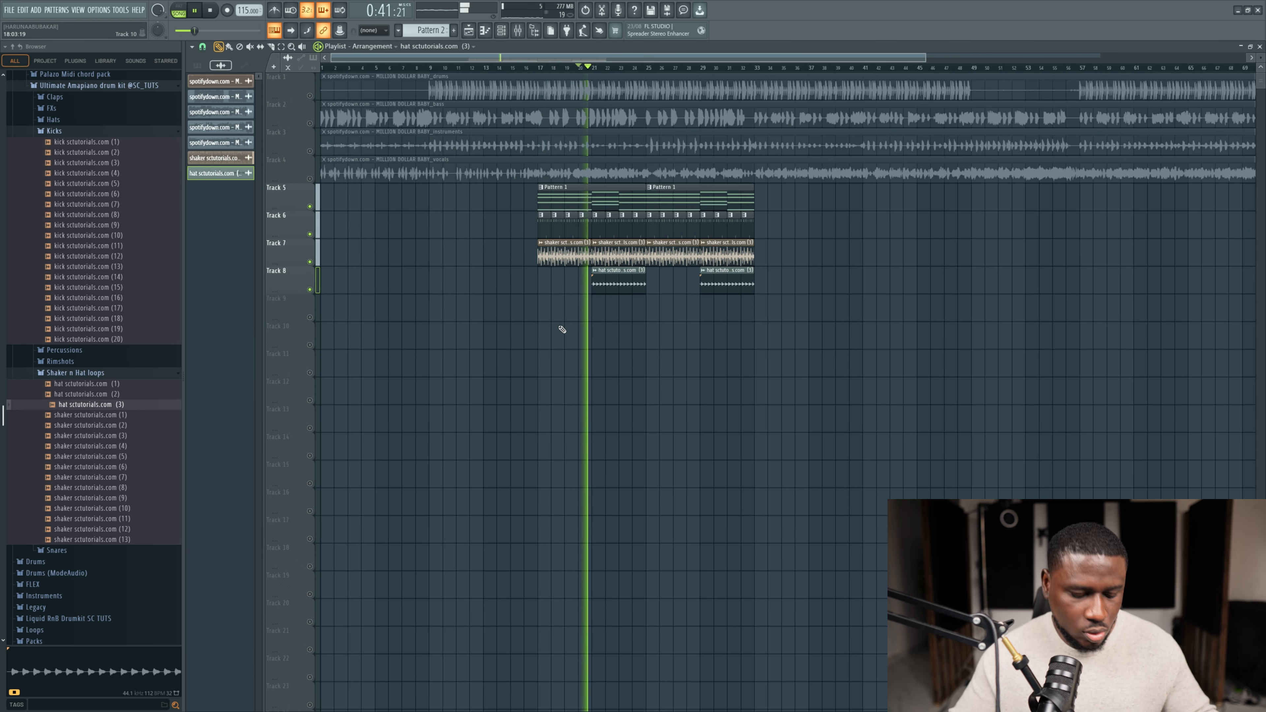
pyautogui.hotkey('ctrl', 's')
pyautogui.click(747, 274)
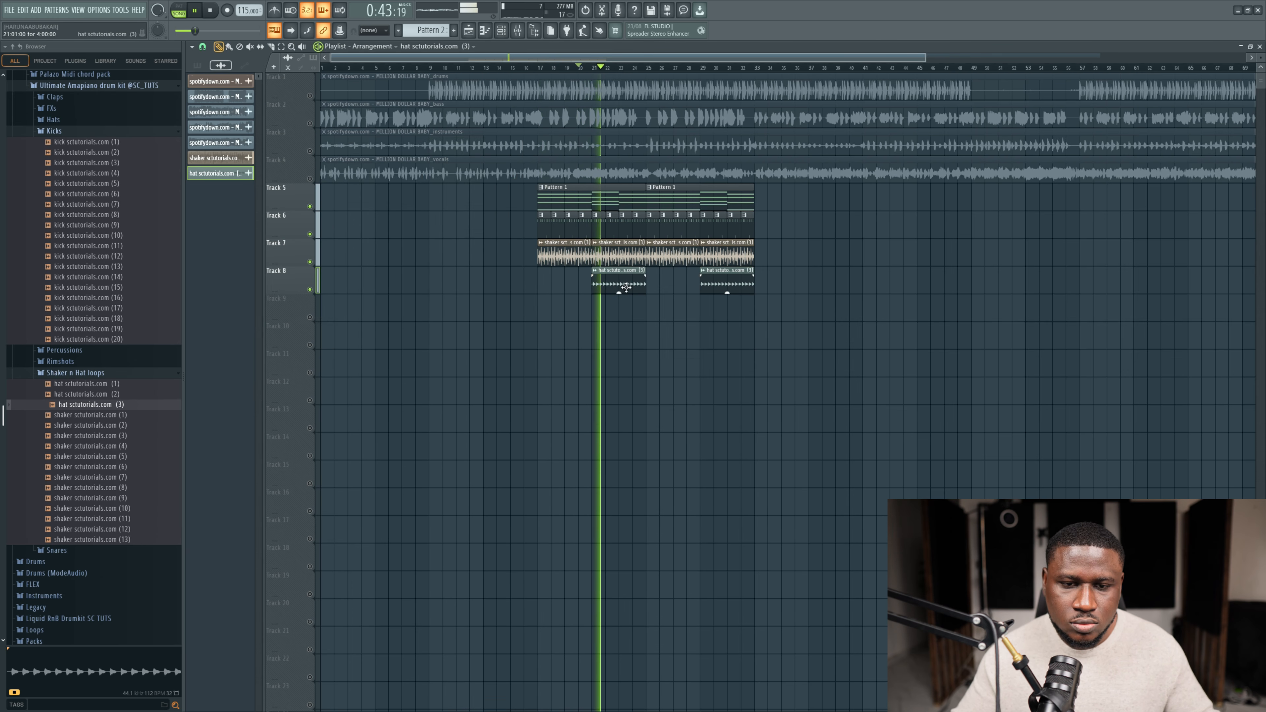
pyautogui.doubleClick(626, 287)
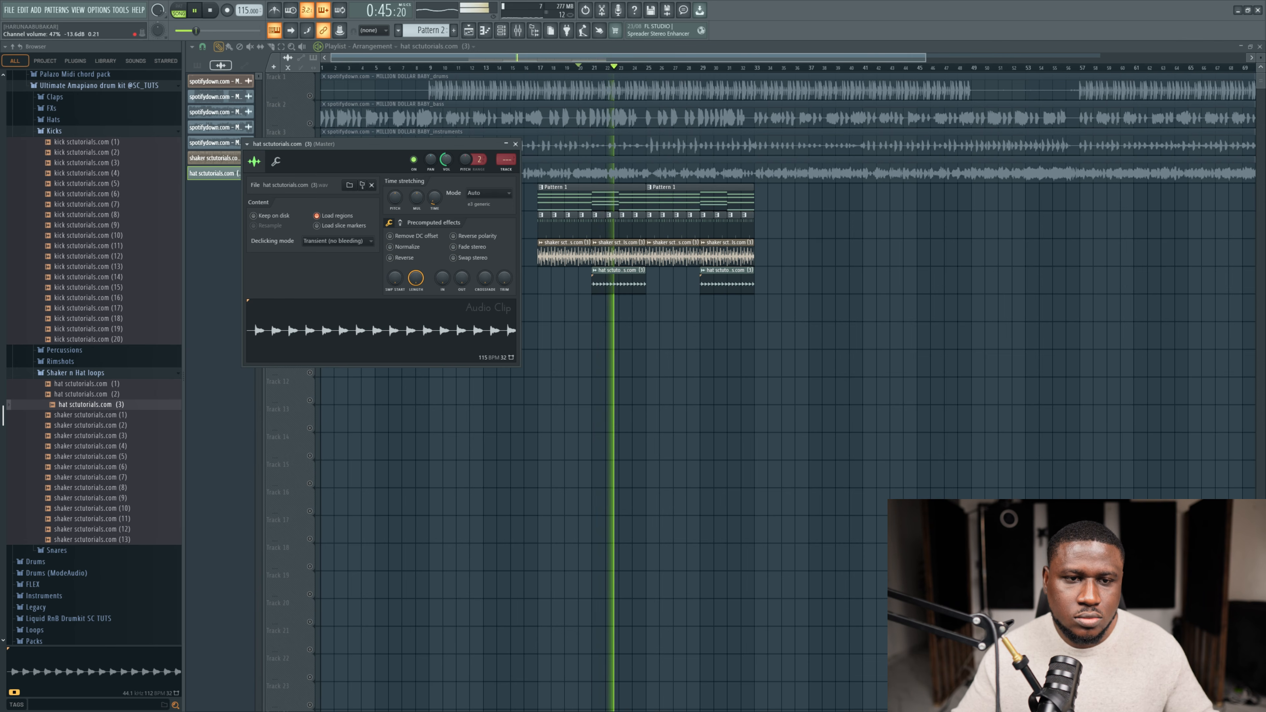
pyautogui.moveTo(445, 160); pyautogui.dragTo(445, 163)
pyautogui.rightClick(622, 360)
pyautogui.scroll(3, 622, 360)
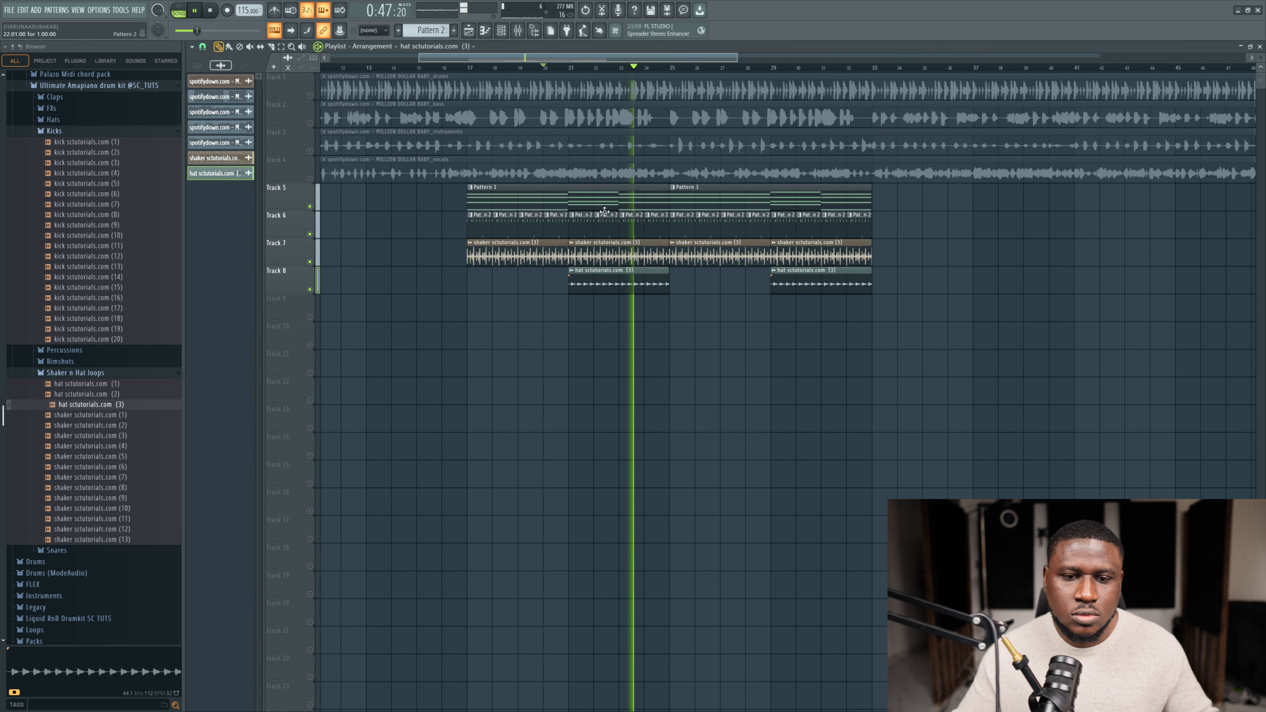
pyautogui.press('space')
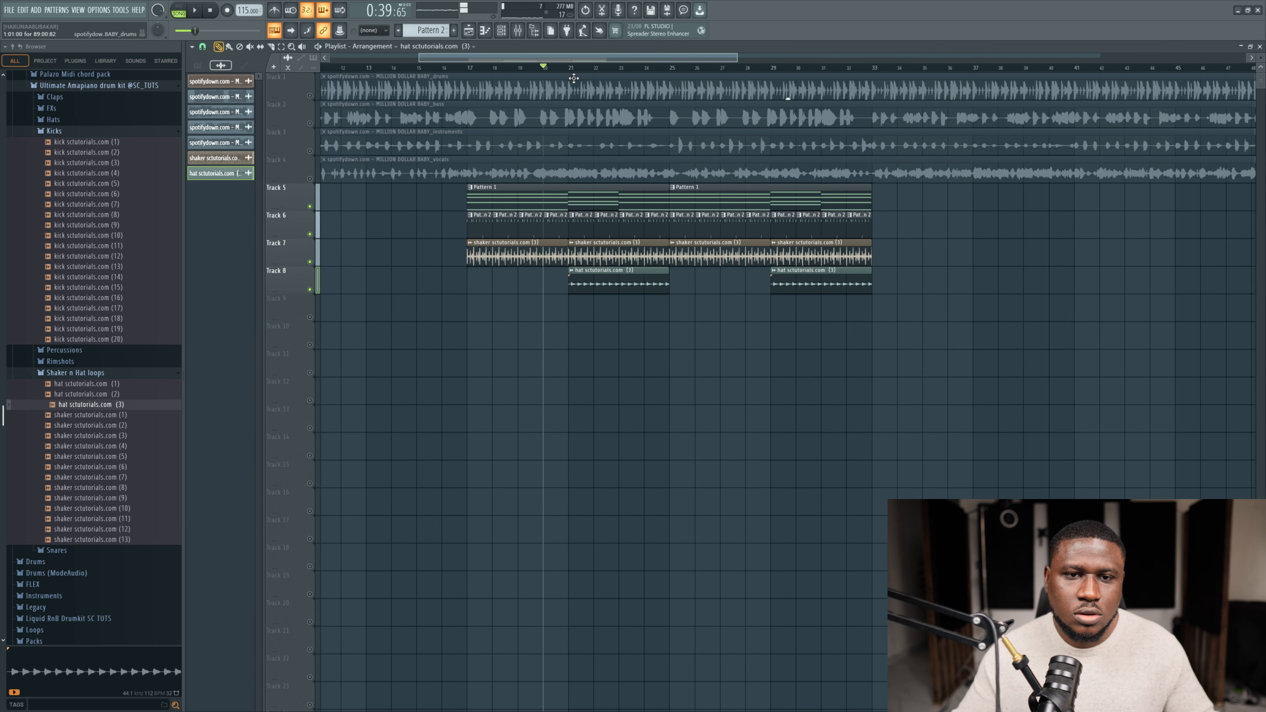
# Step: Set the playlist snap to 1/4 beat and cut the bar 21 hat clip into four three-beat clips, one starting each bar
pyautogui.click(203, 47)
pyautogui.click(213, 159)
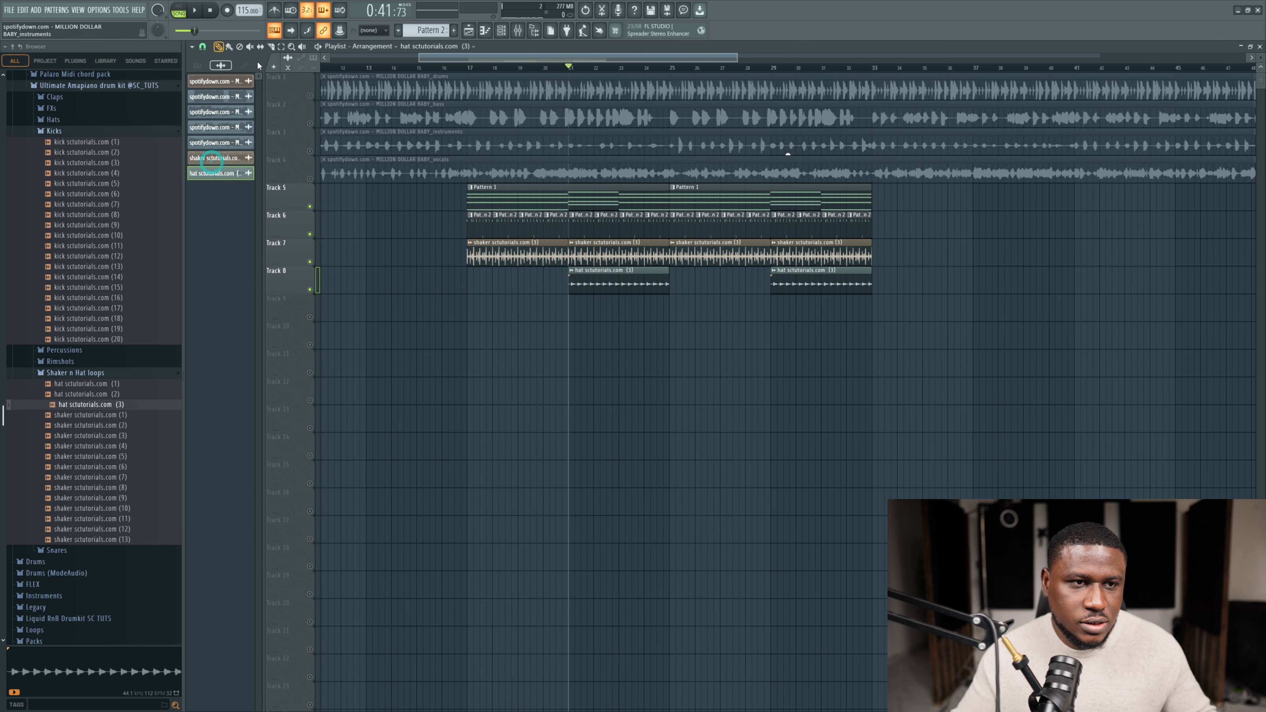
pyautogui.scroll(3, 628, 367)
pyautogui.press('space')
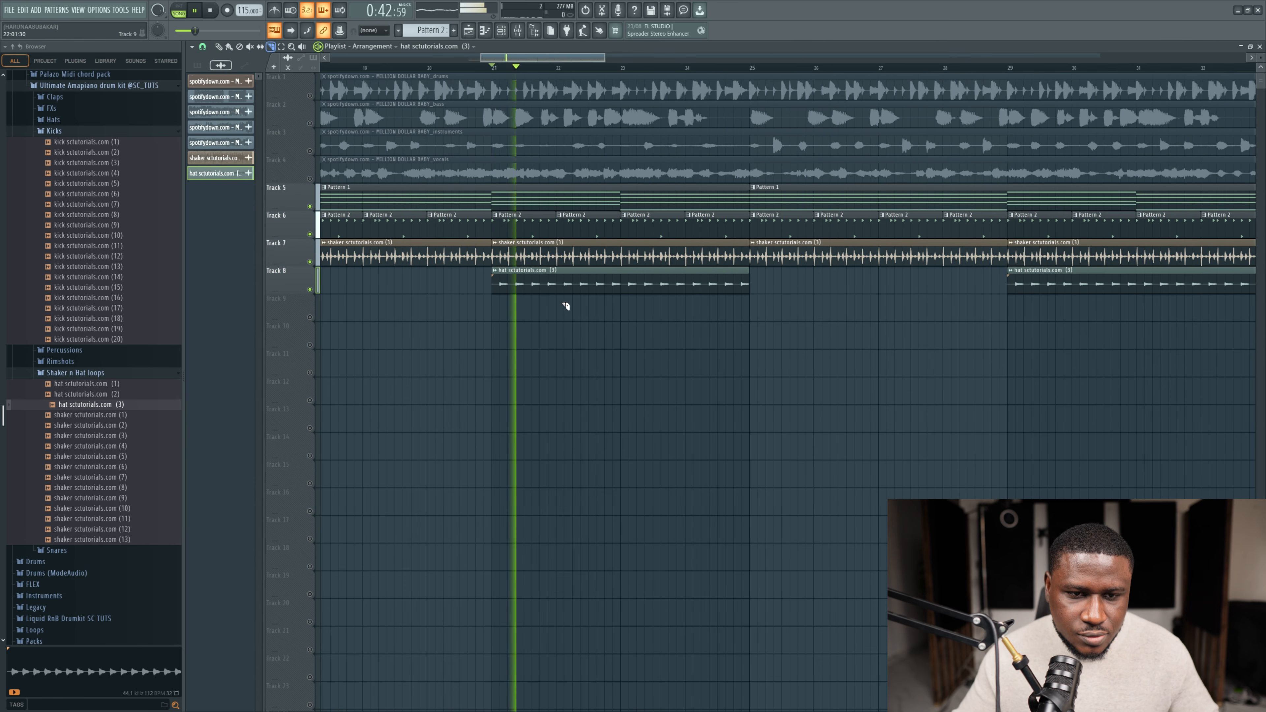
pyautogui.press('space')
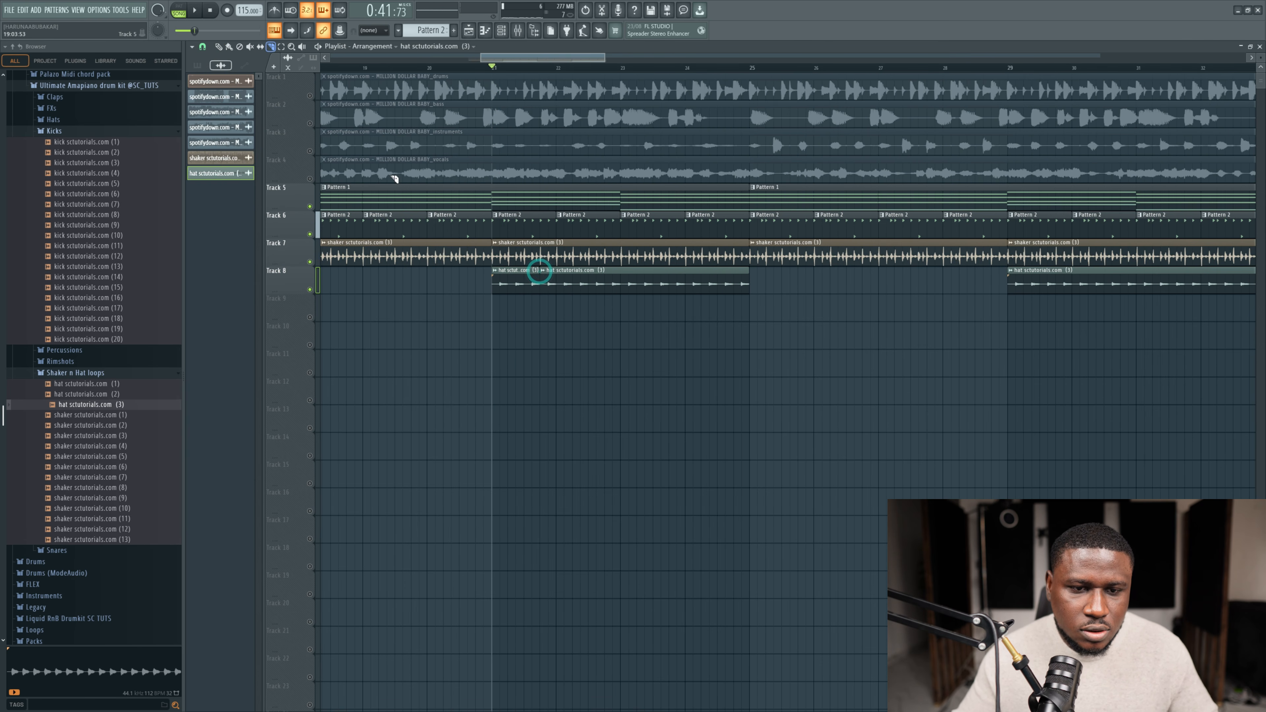
pyautogui.rightClick(572, 291)
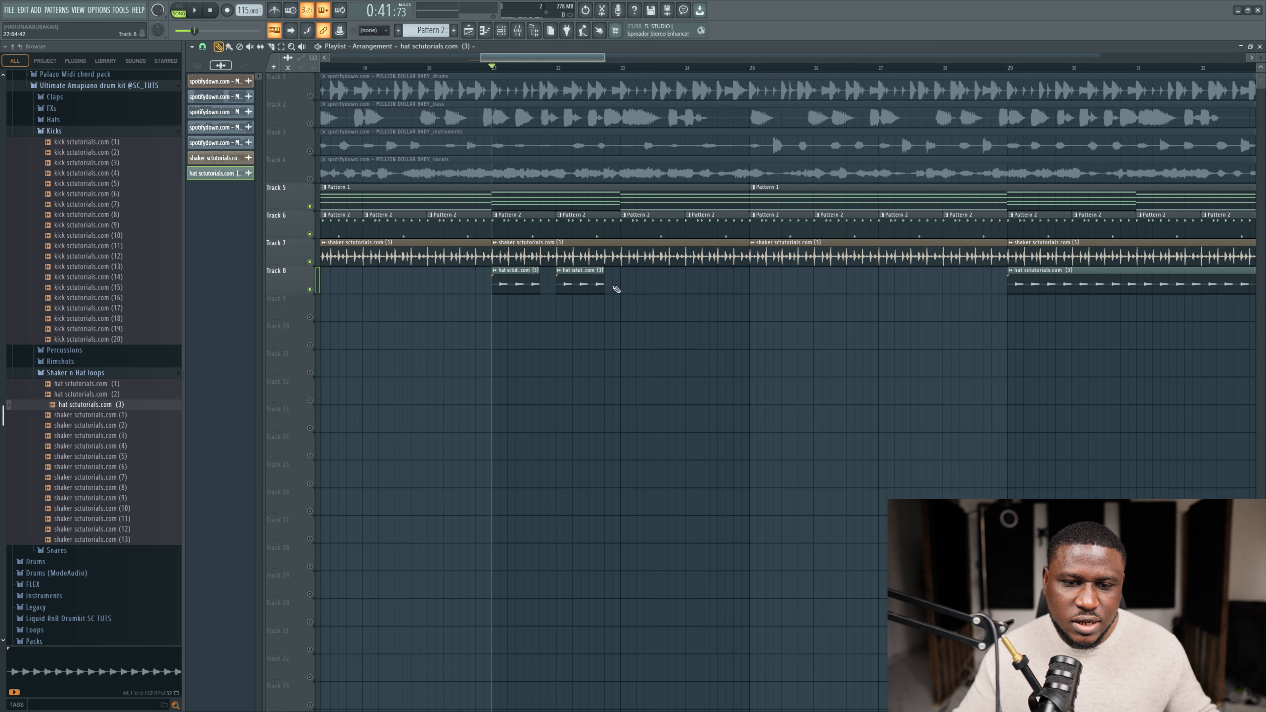
pyautogui.moveTo(614, 286); pyautogui.dragTo(648, 292)
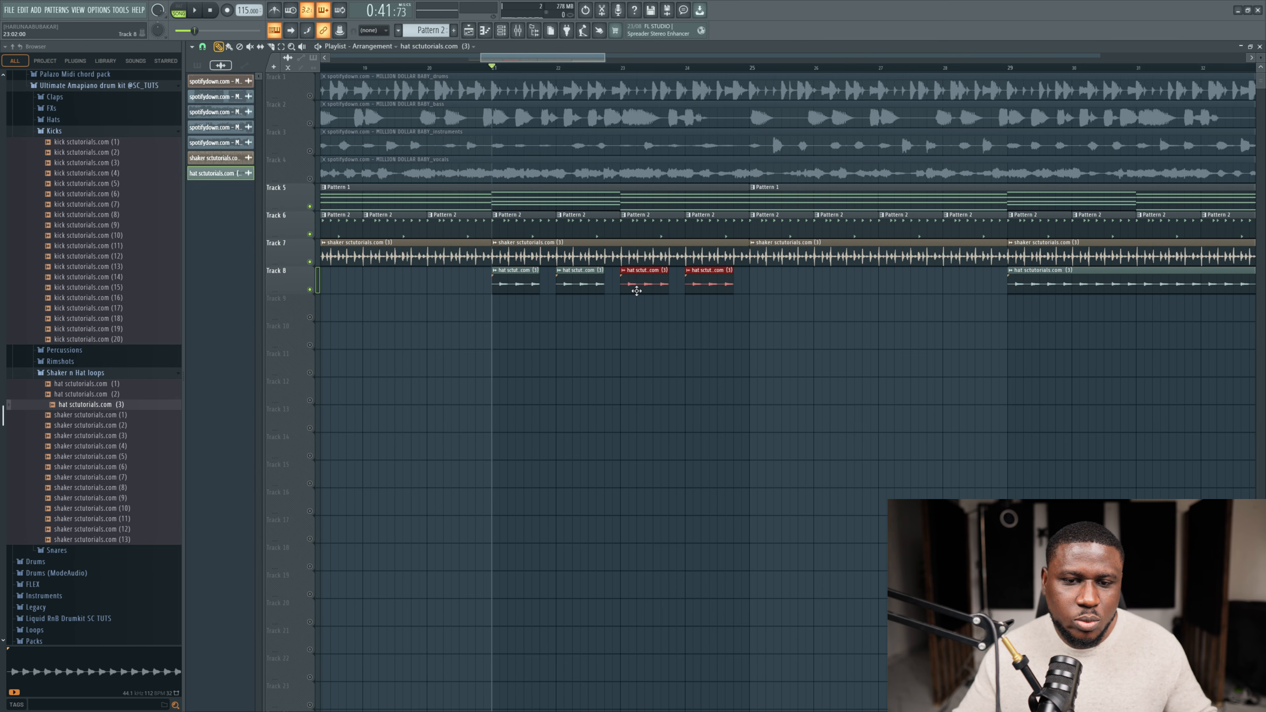
# Step: Replace the long hat clip at bar 29 with copies of the four short hat clips, using Bar snap
pyautogui.press('space')
pyautogui.scroll(-3, 478, 345)
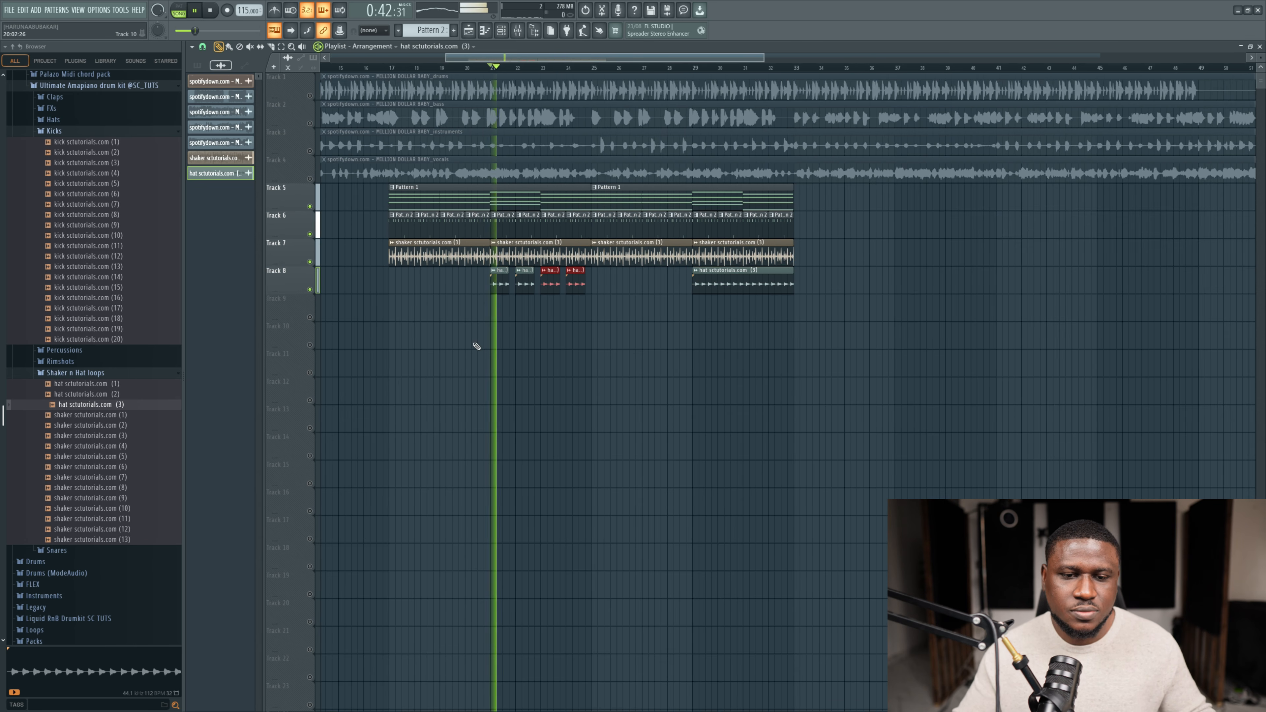
pyautogui.rightClick(734, 294)
pyautogui.moveTo(598, 318); pyautogui.dragTo(490, 264)
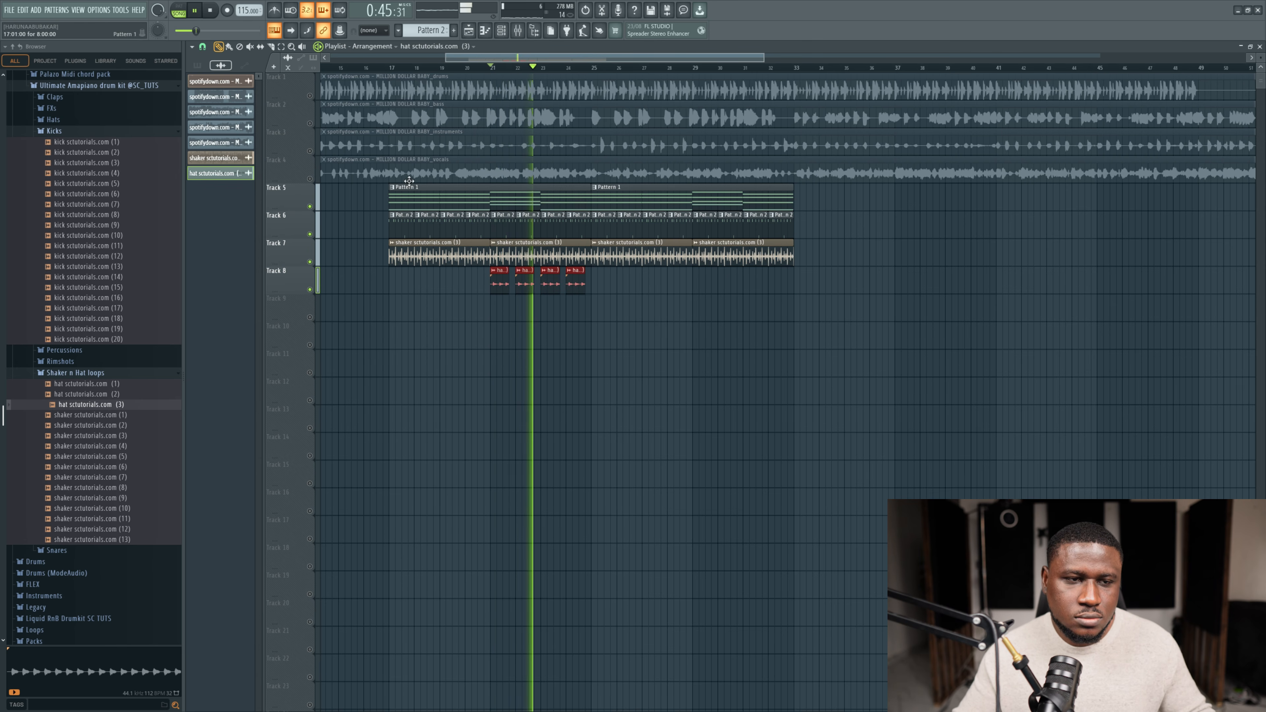
pyautogui.click(203, 47)
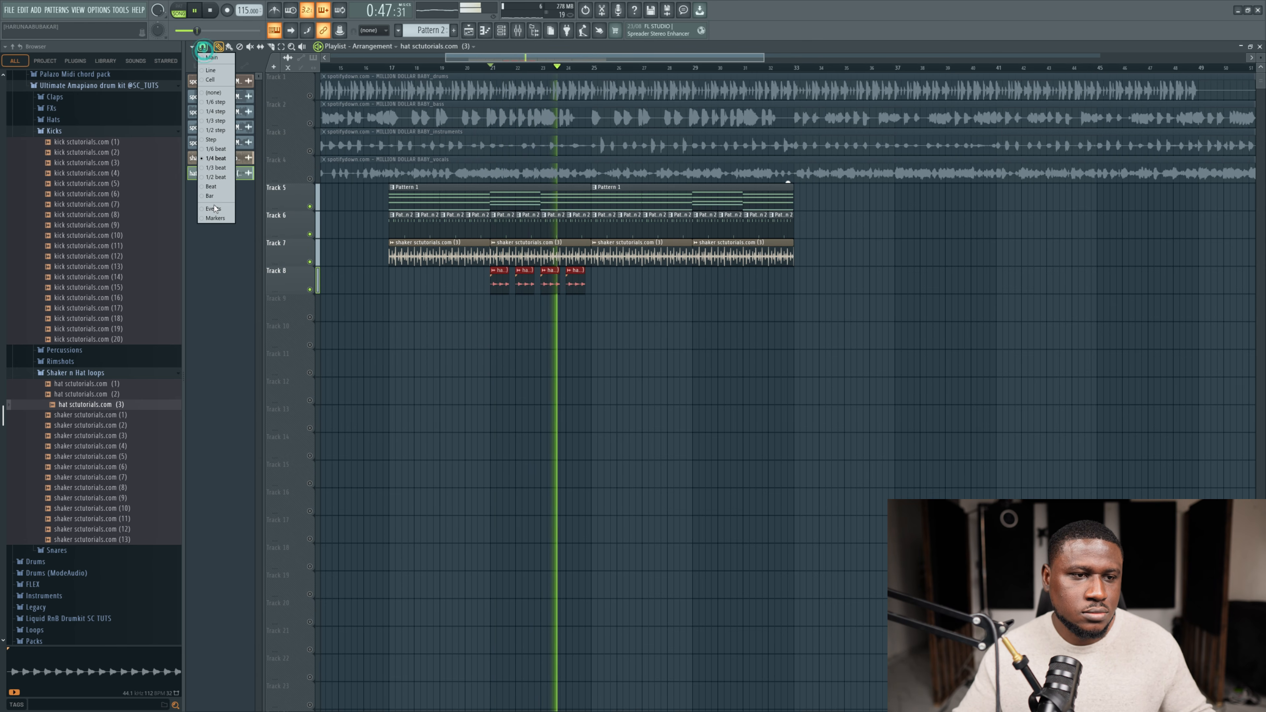
pyautogui.click(216, 195)
pyautogui.moveTo(500, 281); pyautogui.dragTo(700, 295)
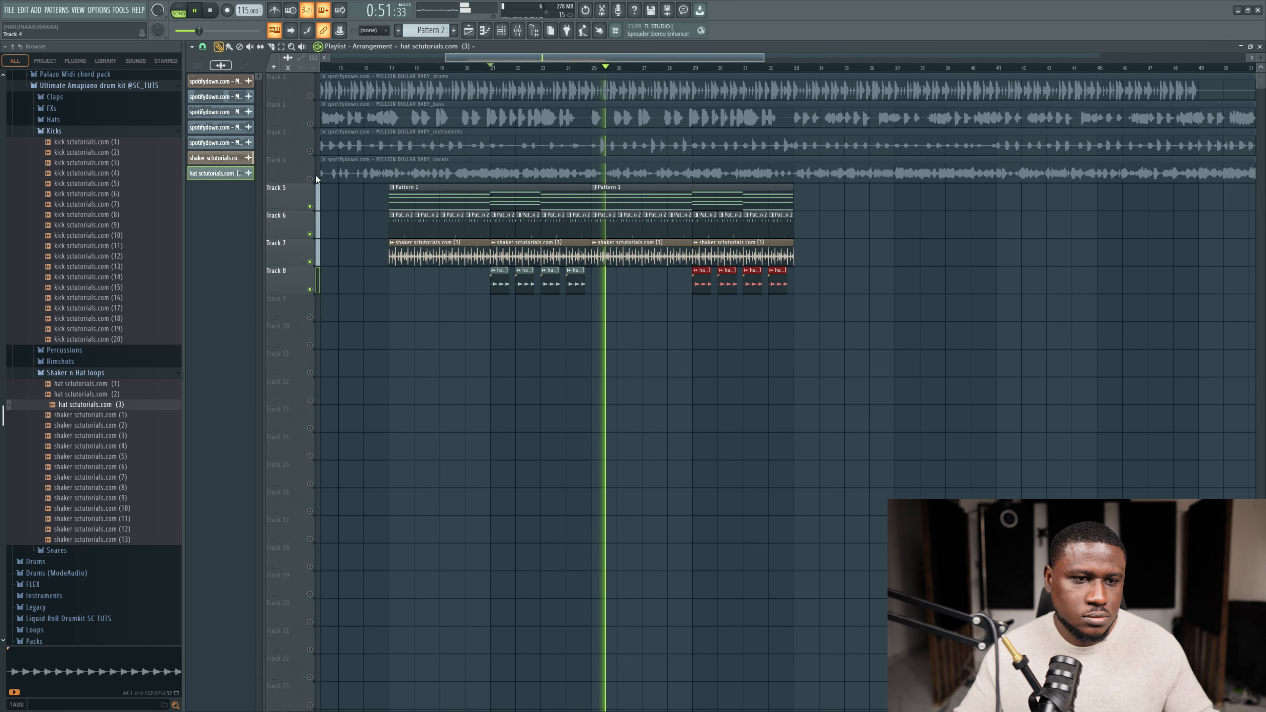
# Step: Unmute the vocals on Track 4 and play from bar 17 while checking the vocal clip's channel settings
pyautogui.press('space')
pyautogui.click(309, 179)
pyautogui.click(391, 64)
pyautogui.press('space')
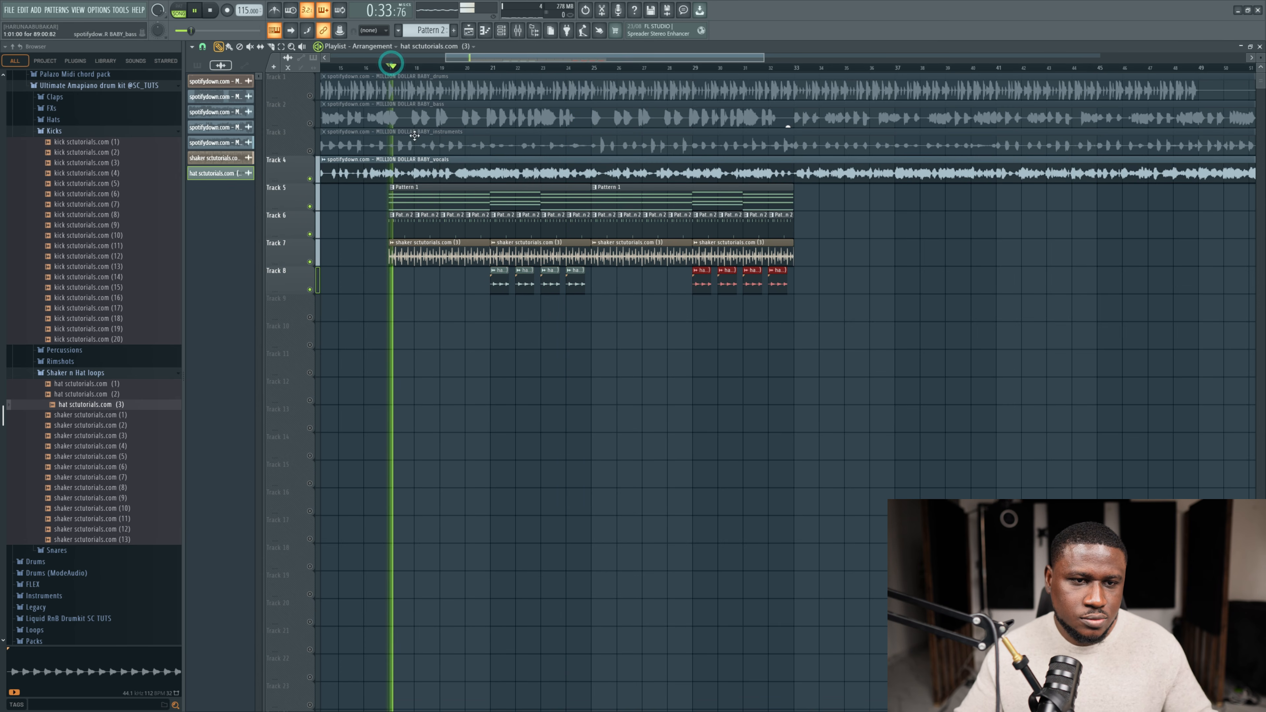
pyautogui.doubleClick(440, 173)
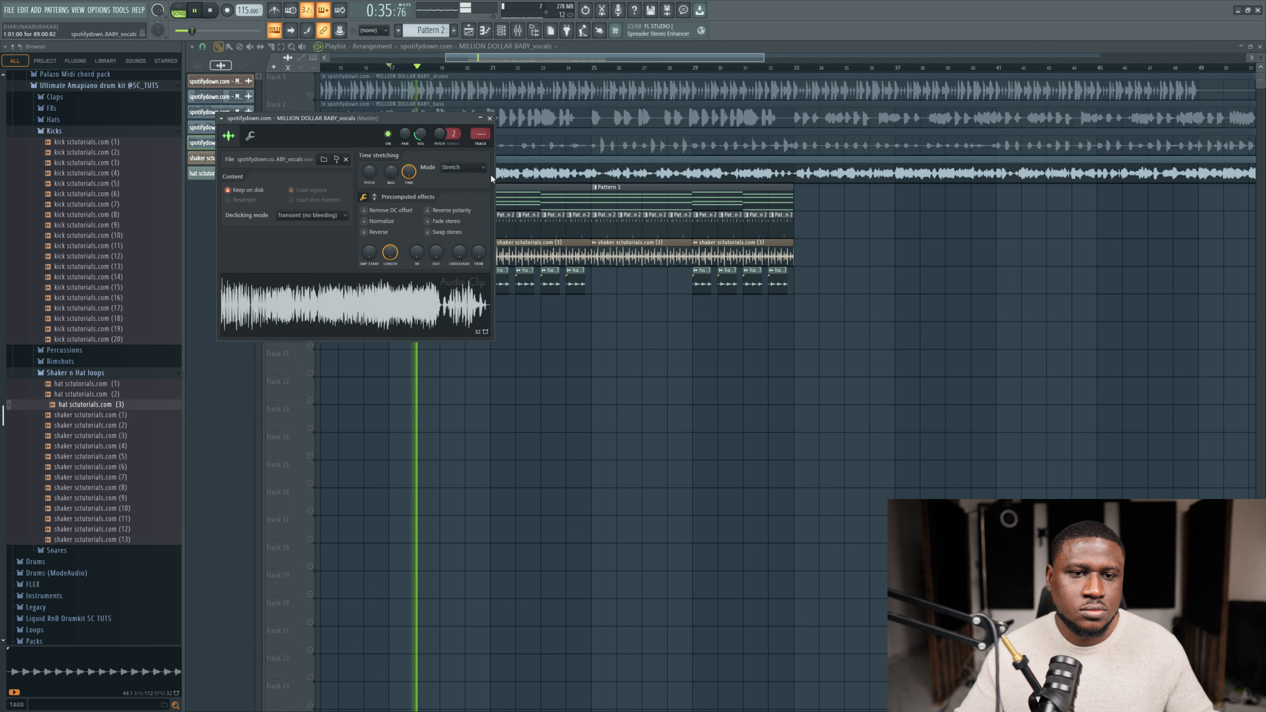
pyautogui.click(490, 119)
pyautogui.click(516, 177)
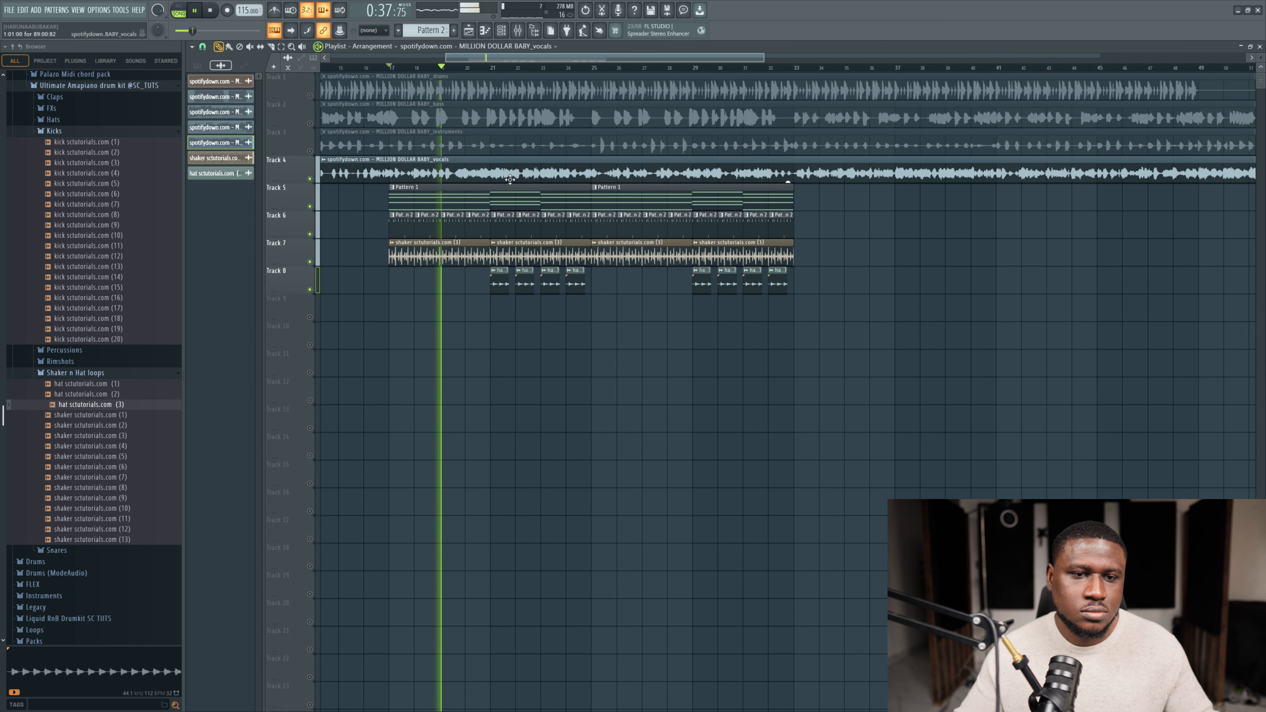
pyautogui.doubleClick(509, 178)
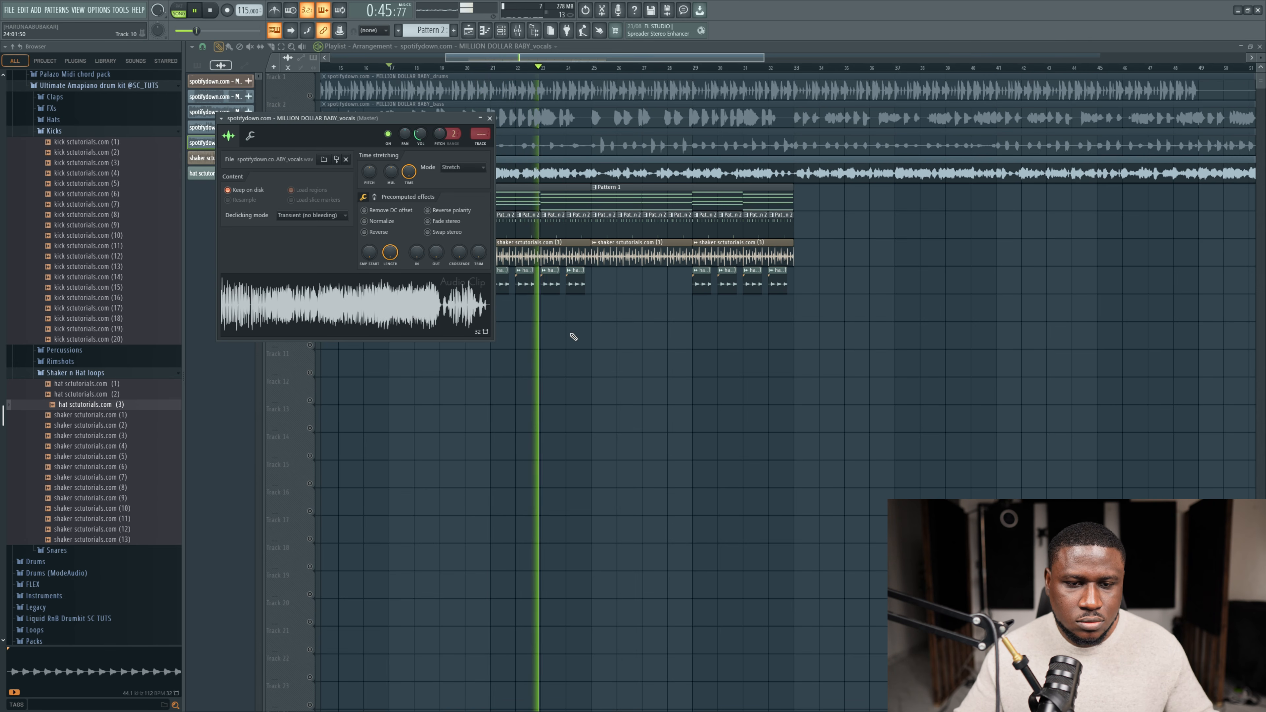
pyautogui.press('Escape')
# Step: Save the project in a new project folder under the name "million dollar baby amapiano rem"
pyautogui.hotkey('ctrl', 's')
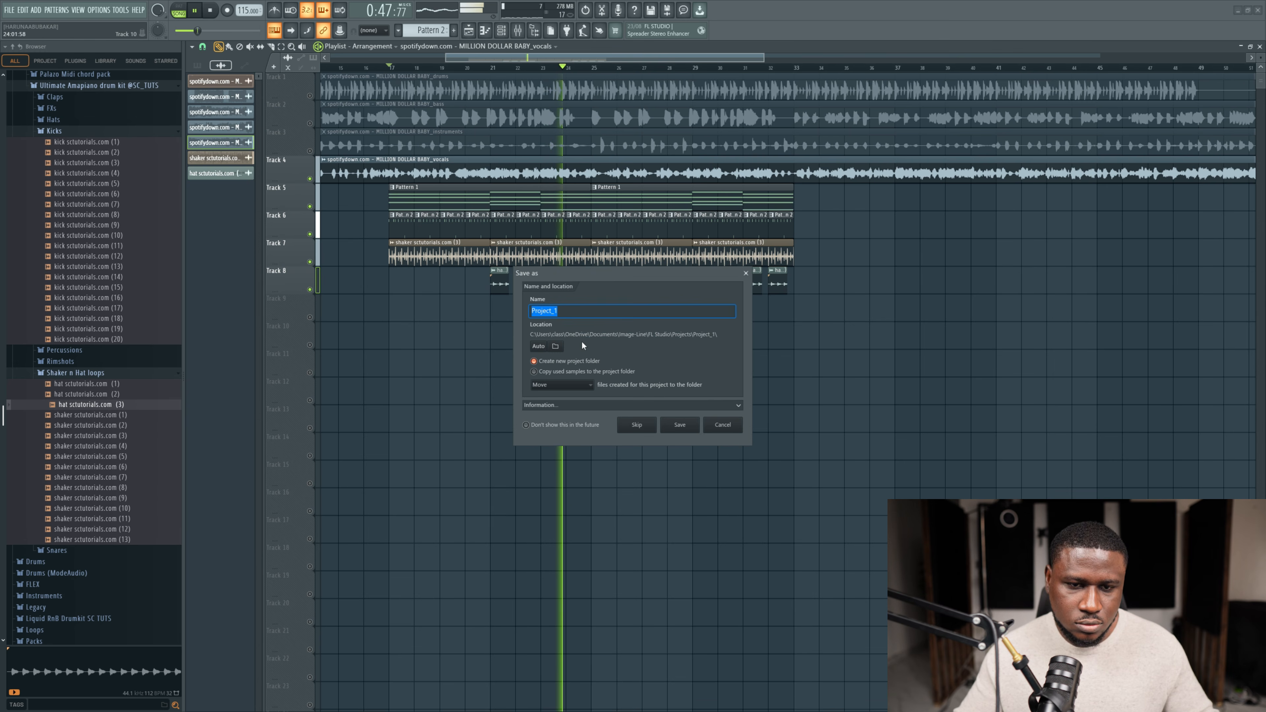
pyautogui.write('mil')
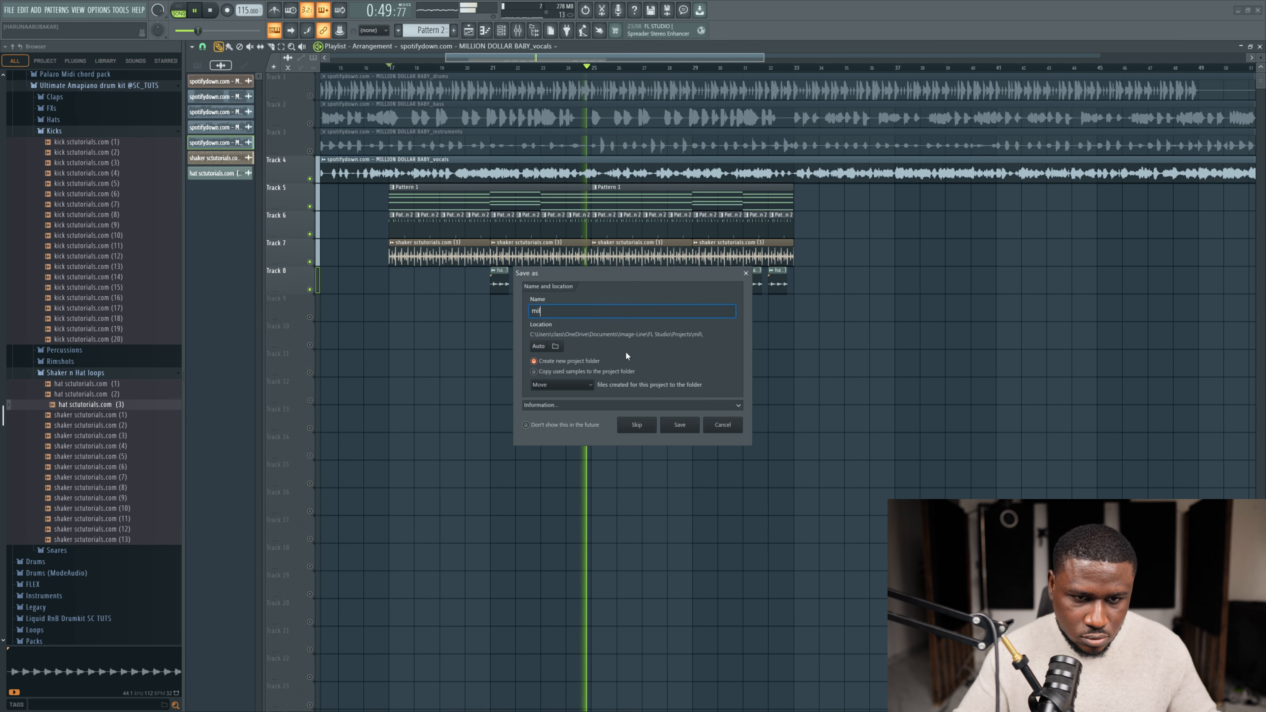
pyautogui.write('lion dollar baby ')
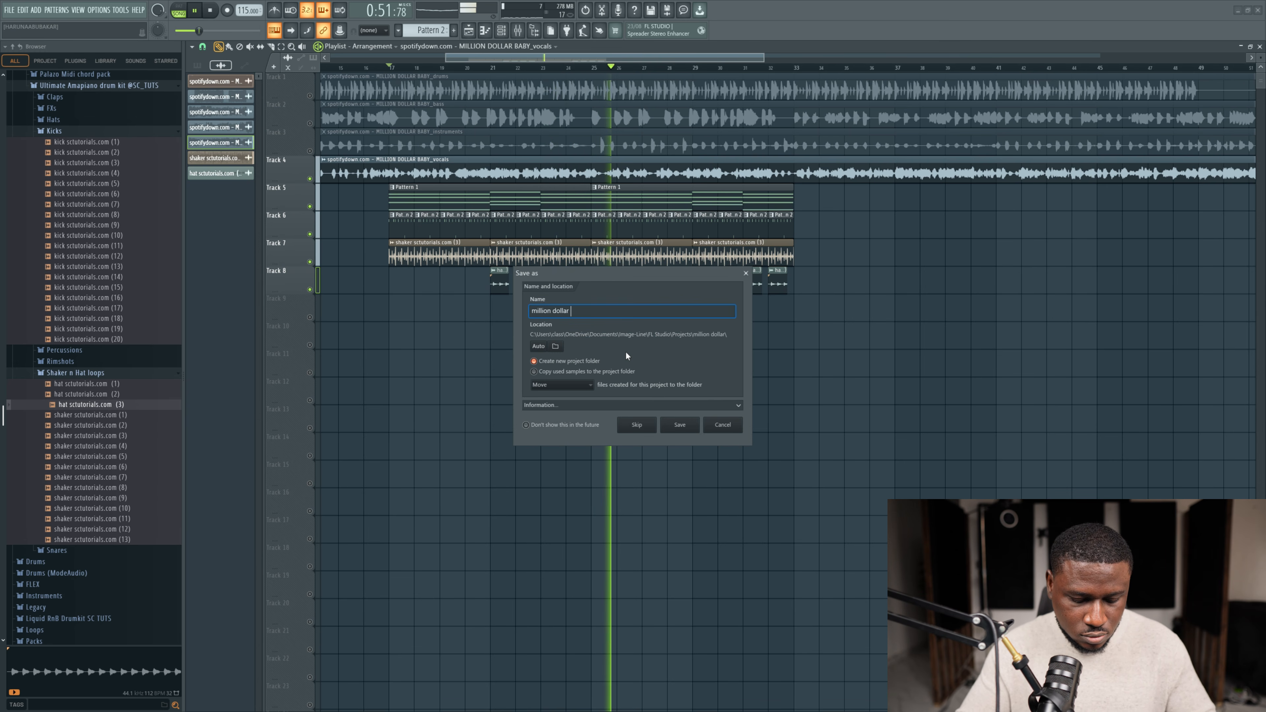
pyautogui.write('amapiano rem')
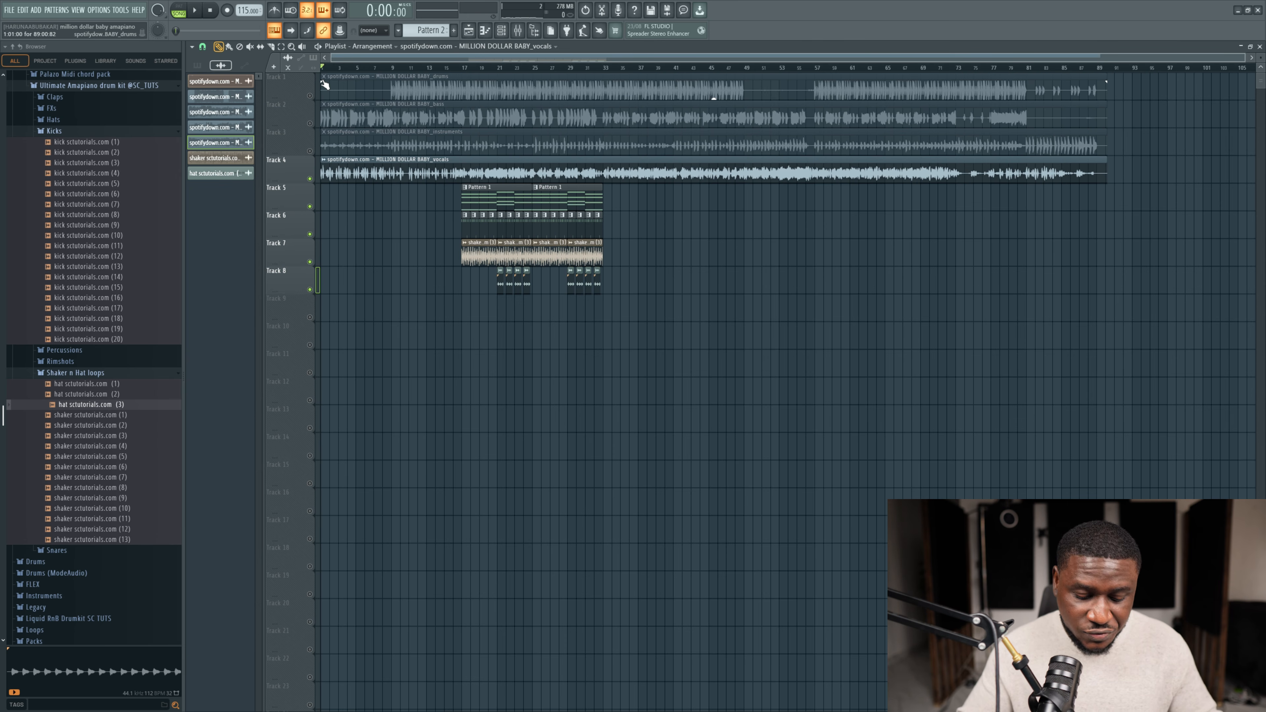
# Step: Add an "intro" marker at bar 1, listen ahead through the vocals, and add a "pre hook" marker at bar 17
pyautogui.write('intro')
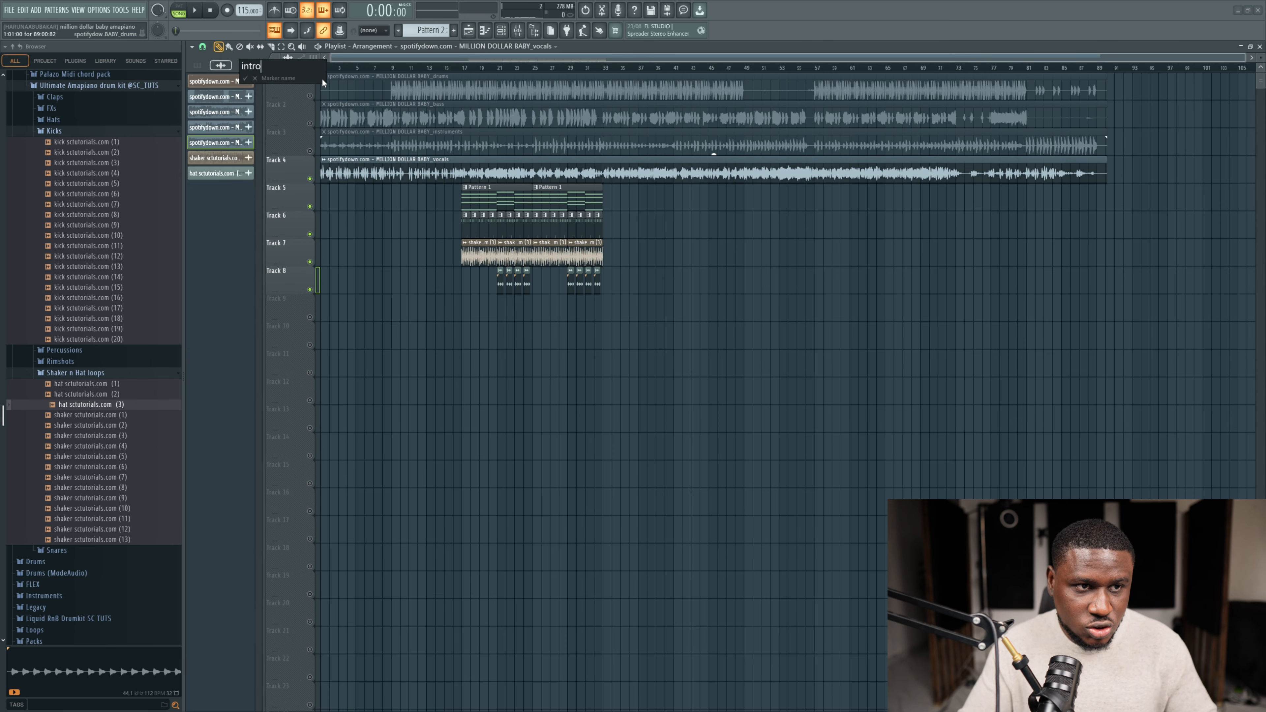
pyautogui.press('Return')
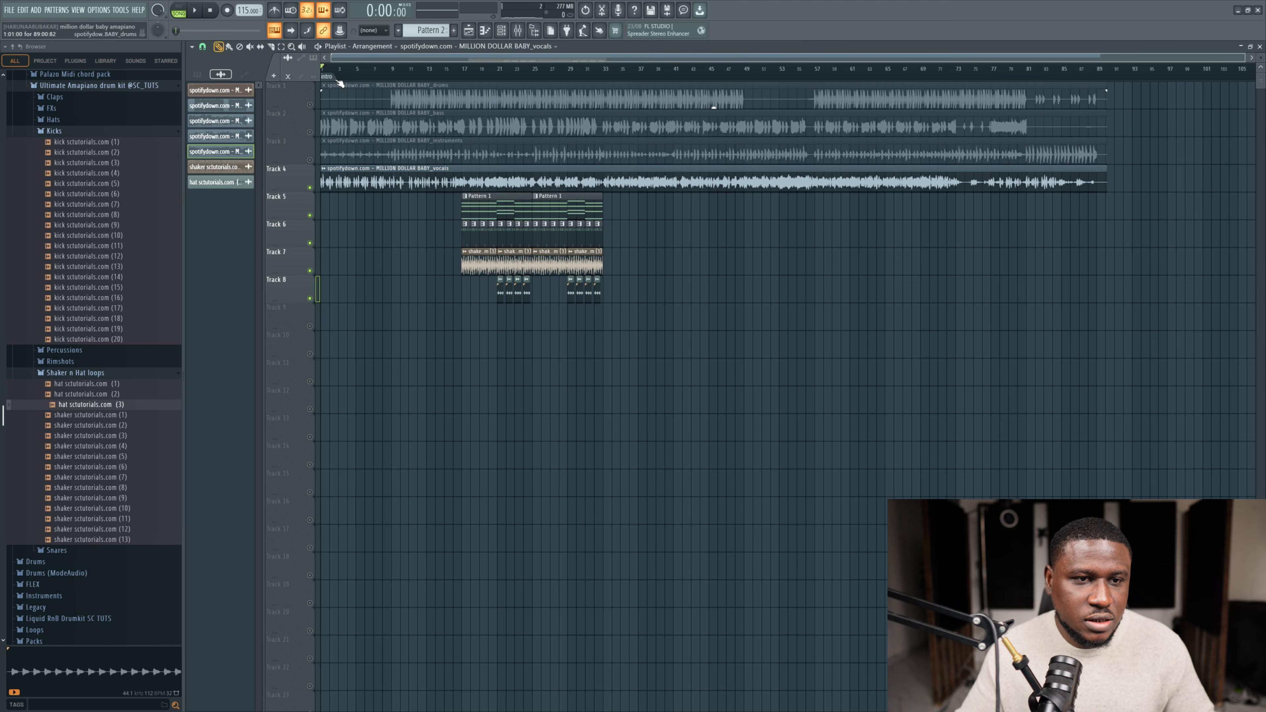
pyautogui.press('space')
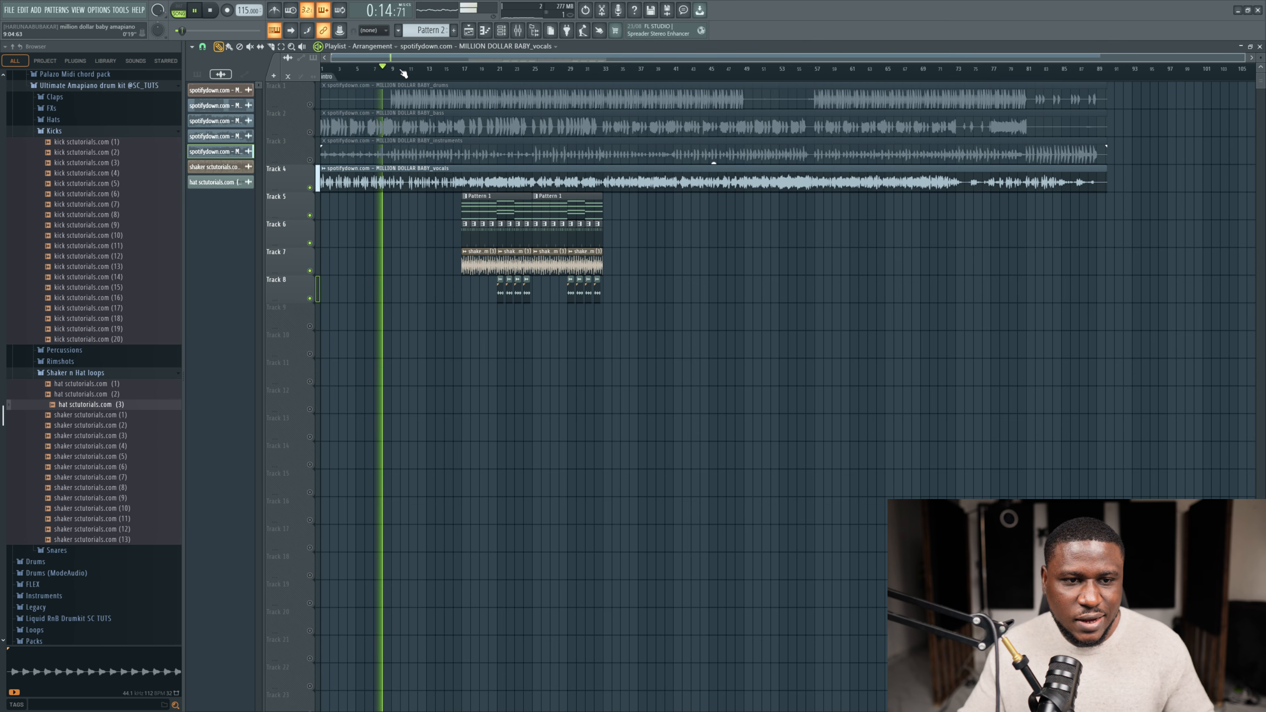
pyautogui.click(407, 70)
pyautogui.click(444, 74)
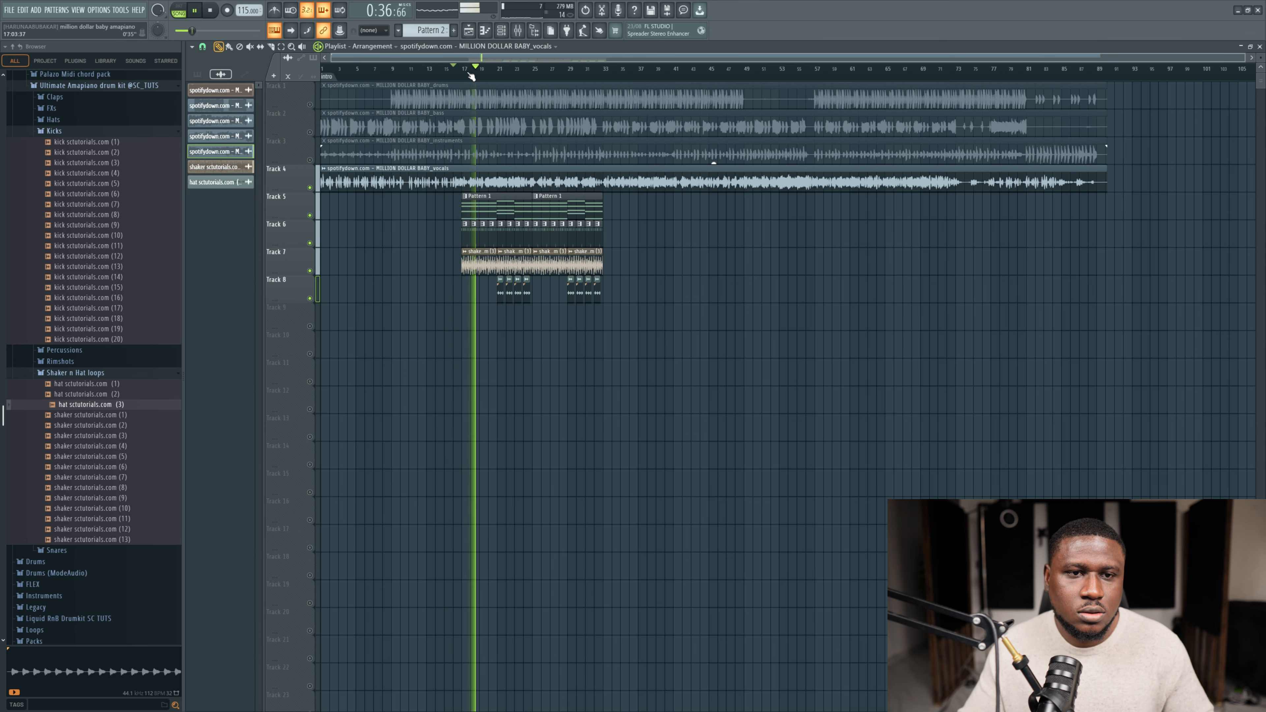
pyautogui.press('space')
pyautogui.click(466, 72)
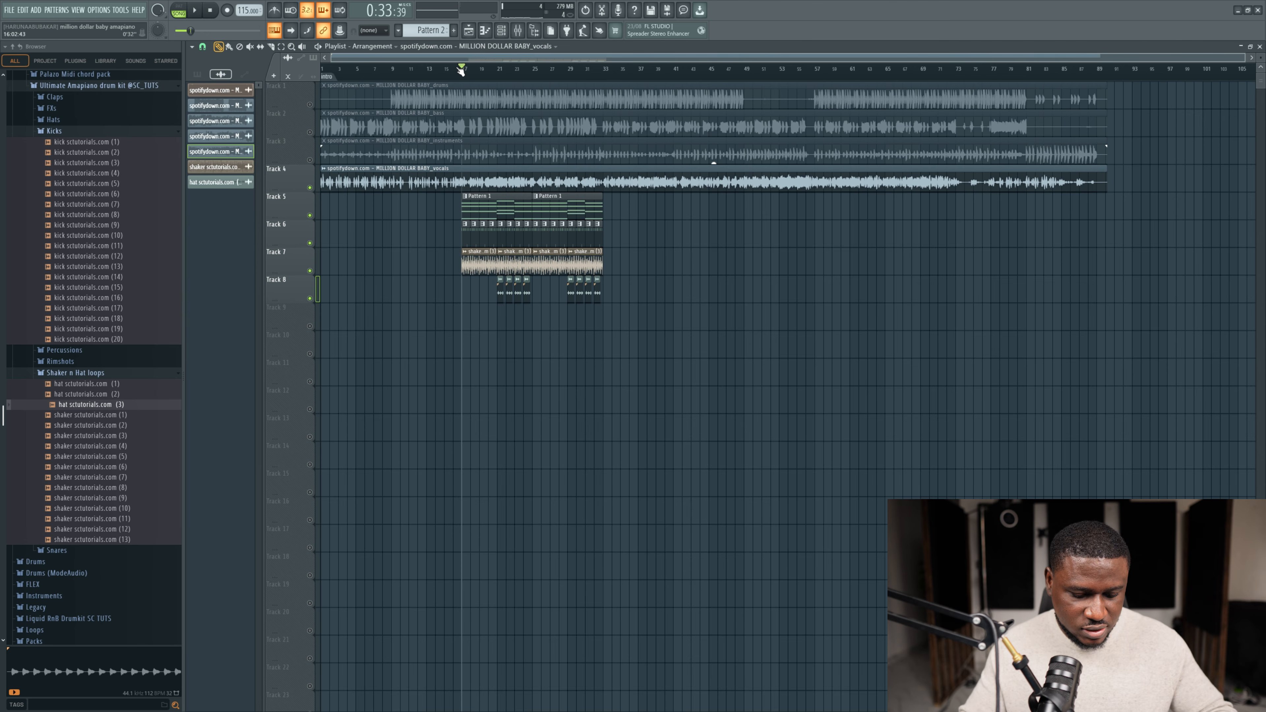
pyautogui.write('pre hook')
pyautogui.press('Return')
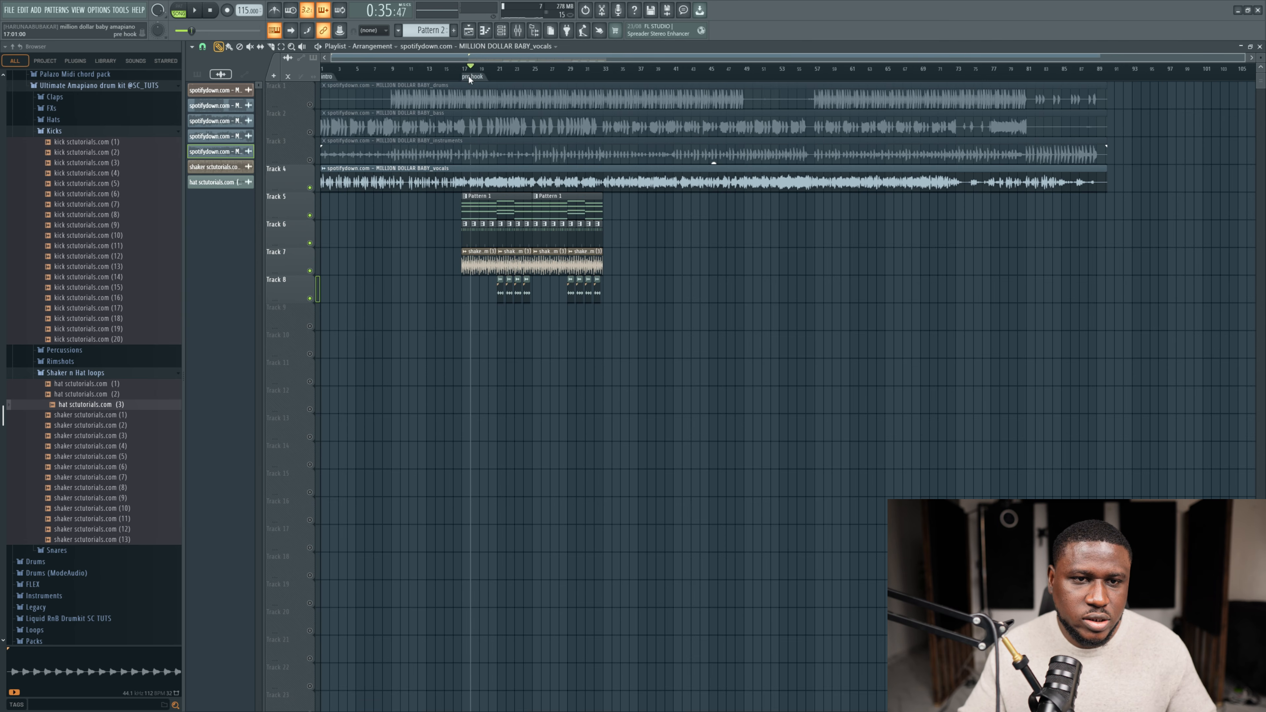
# Step: Rename the bar 17 marker to "hook 1" and play on through the section to hear where it ends
pyautogui.rightClick(470, 79)
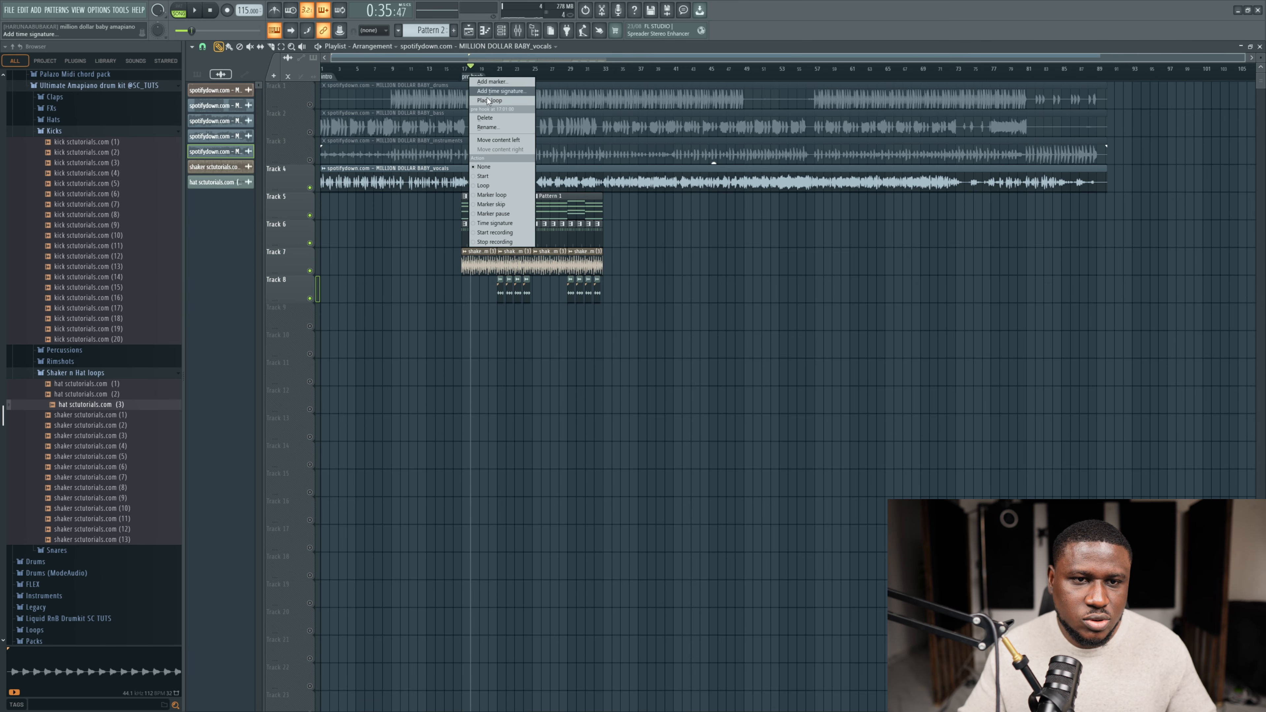
pyautogui.click(488, 127)
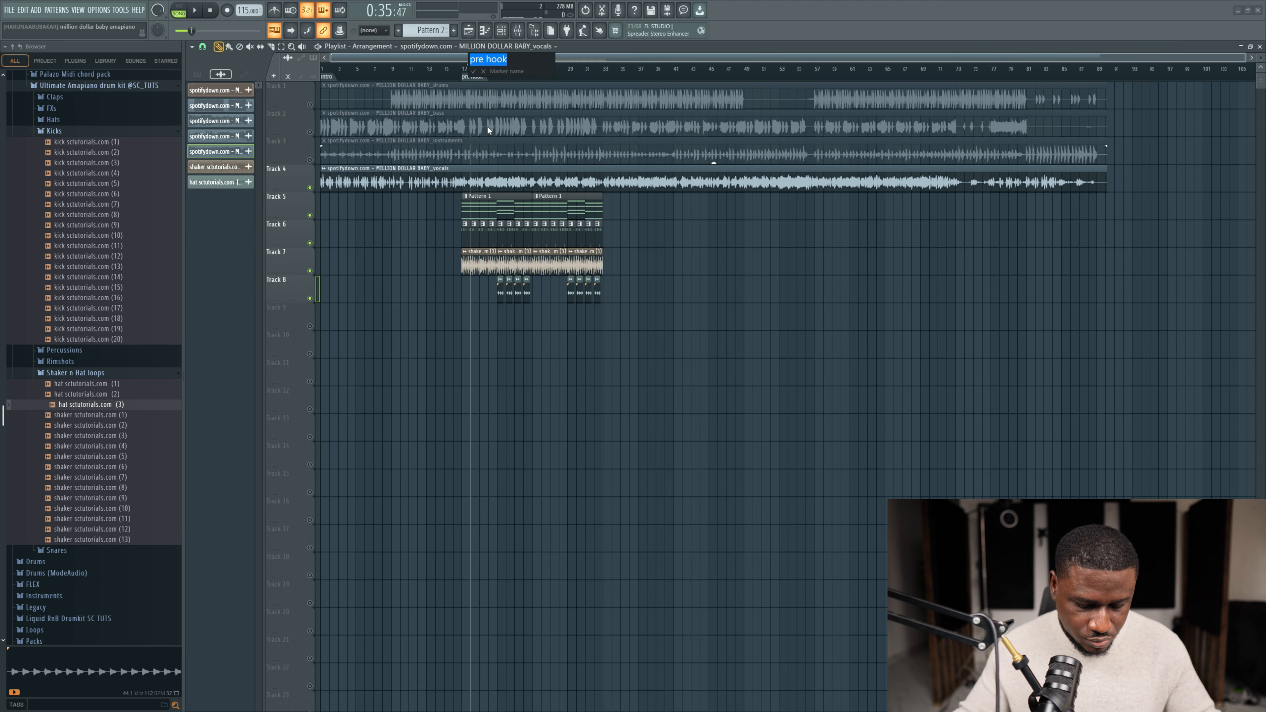
pyautogui.write('hook')
pyautogui.press('Return')
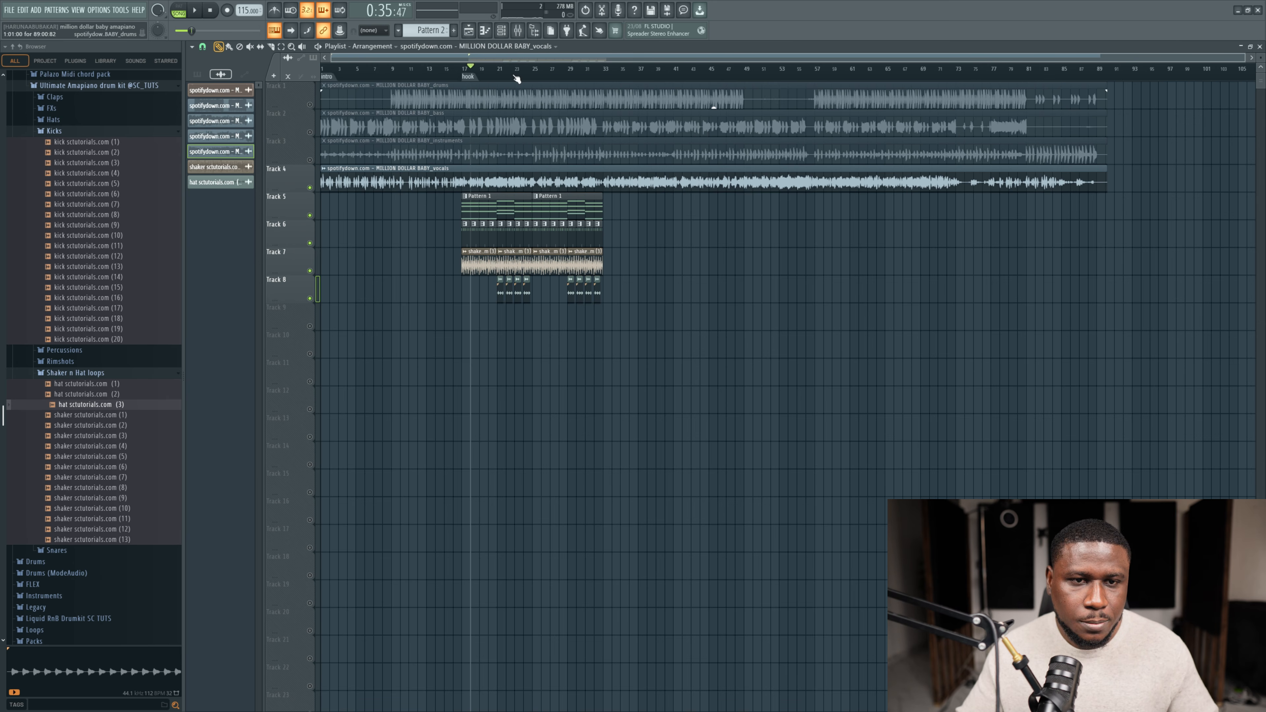
pyautogui.rightClick(471, 78)
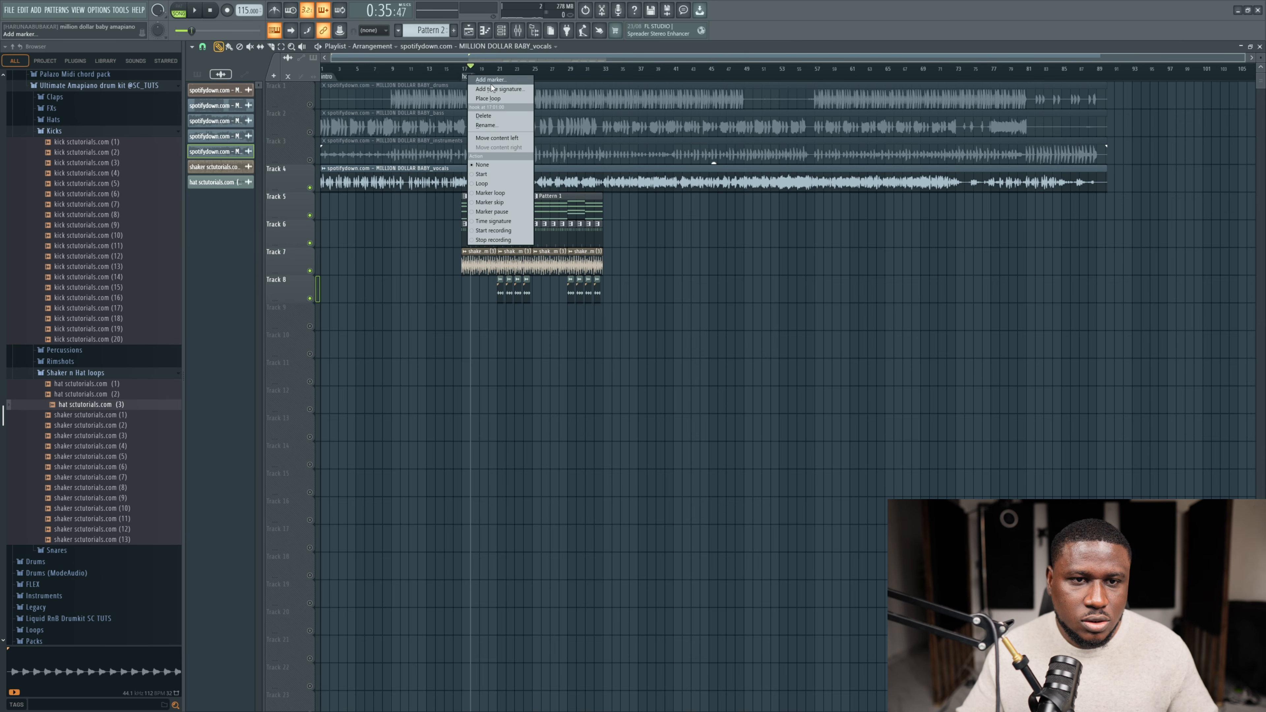
pyautogui.click(485, 126)
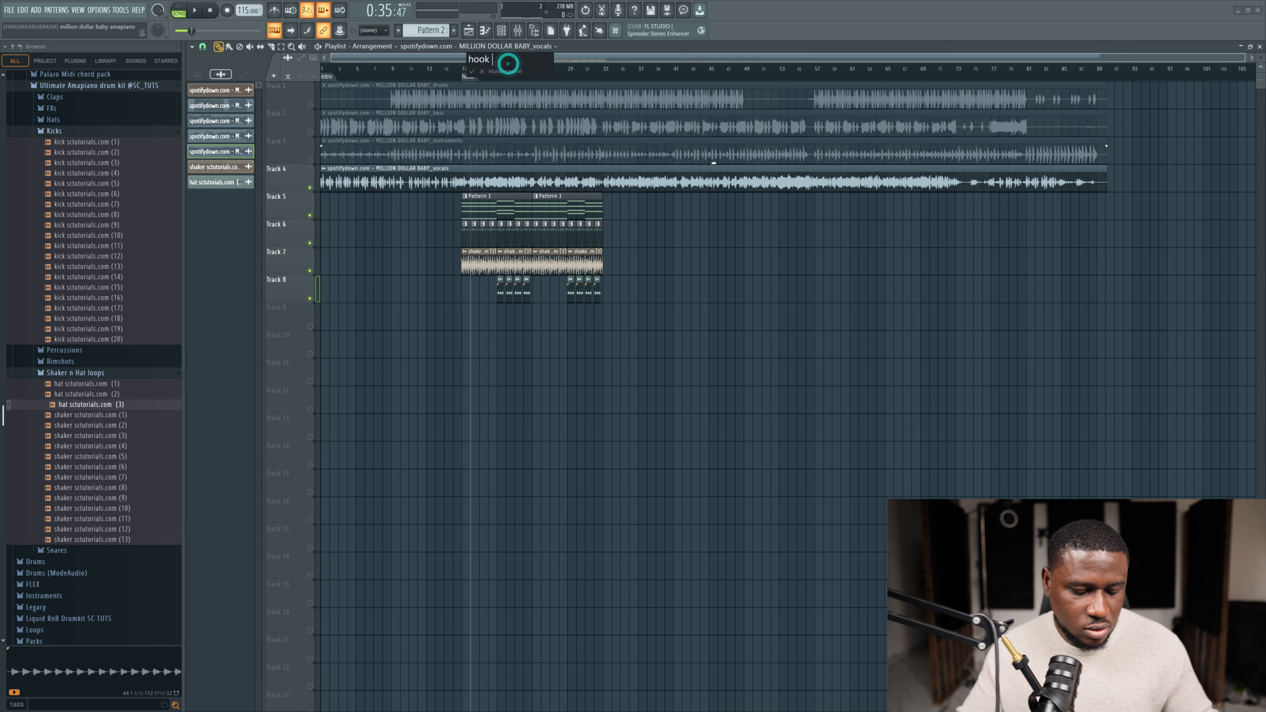
pyautogui.press('space')
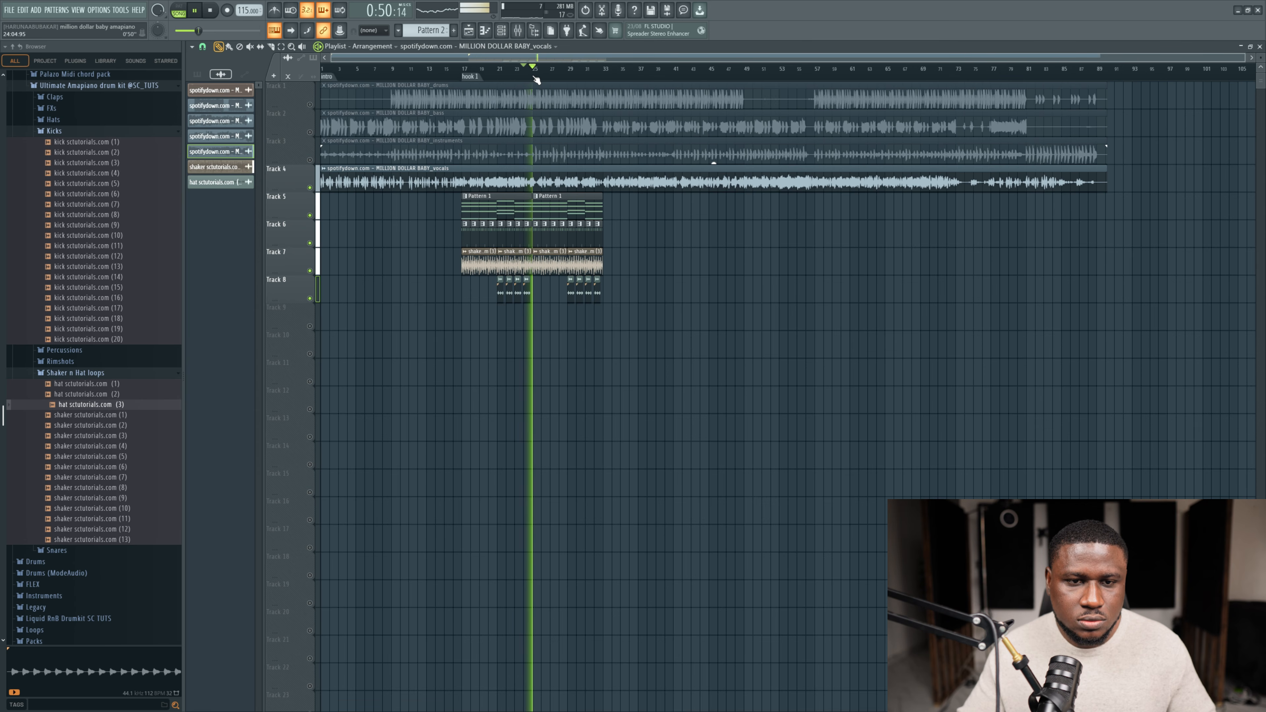
# Step: Add a "verse 1" marker at bar 25 and resume playback
pyautogui.press('space')
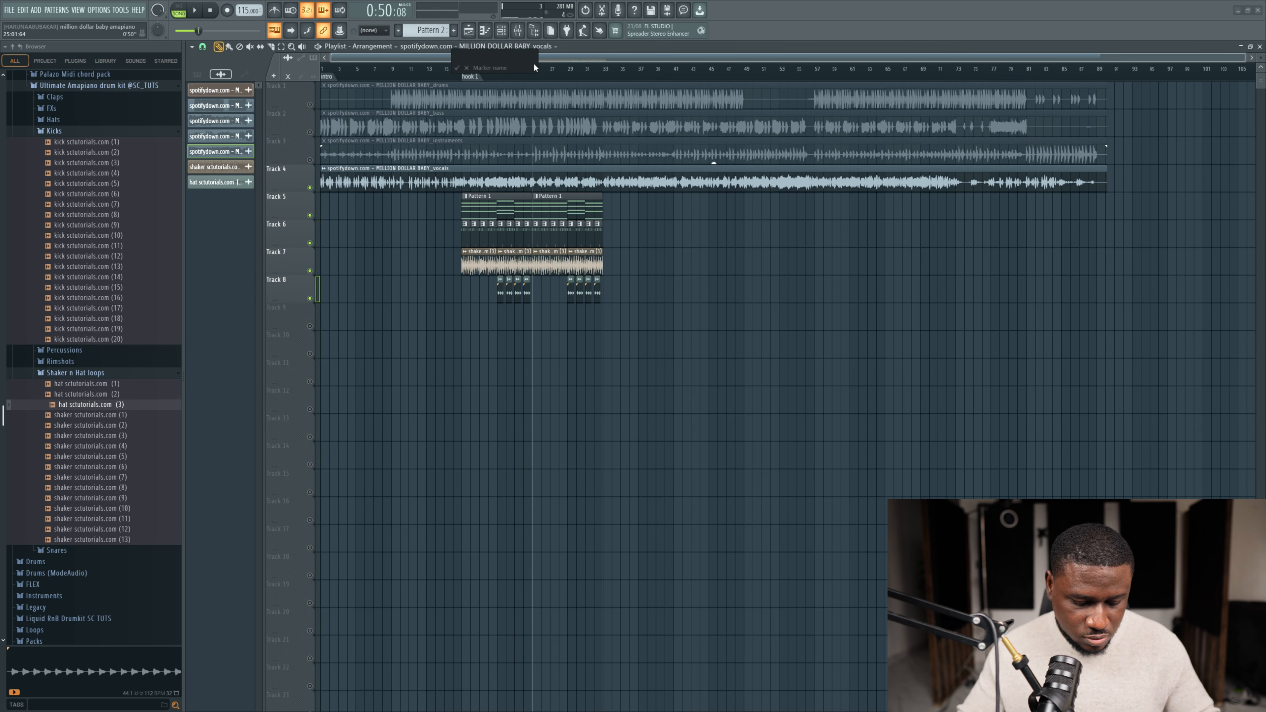
pyautogui.write('verse 1')
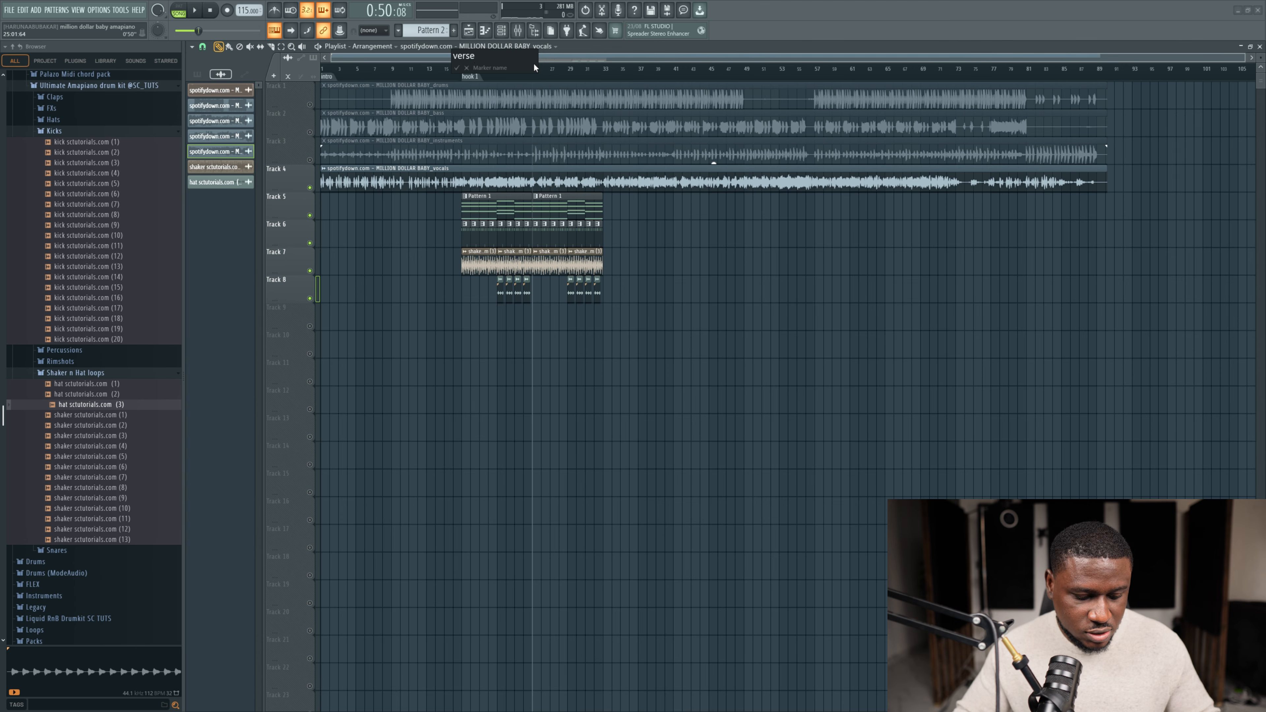
pyautogui.press('Return')
pyautogui.press('space')
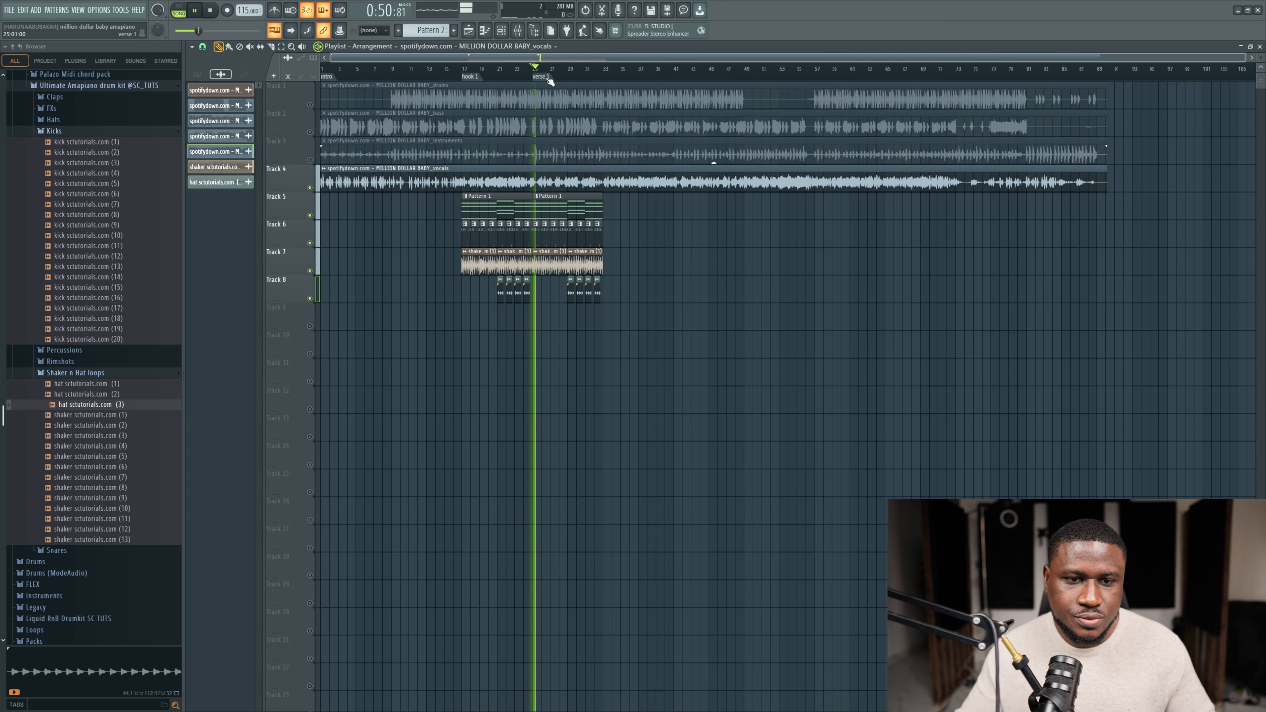
# Step: Listen on through the hook 2 section and add an "outro" marker at bar 73
pyautogui.scroll(3, 551, 75)
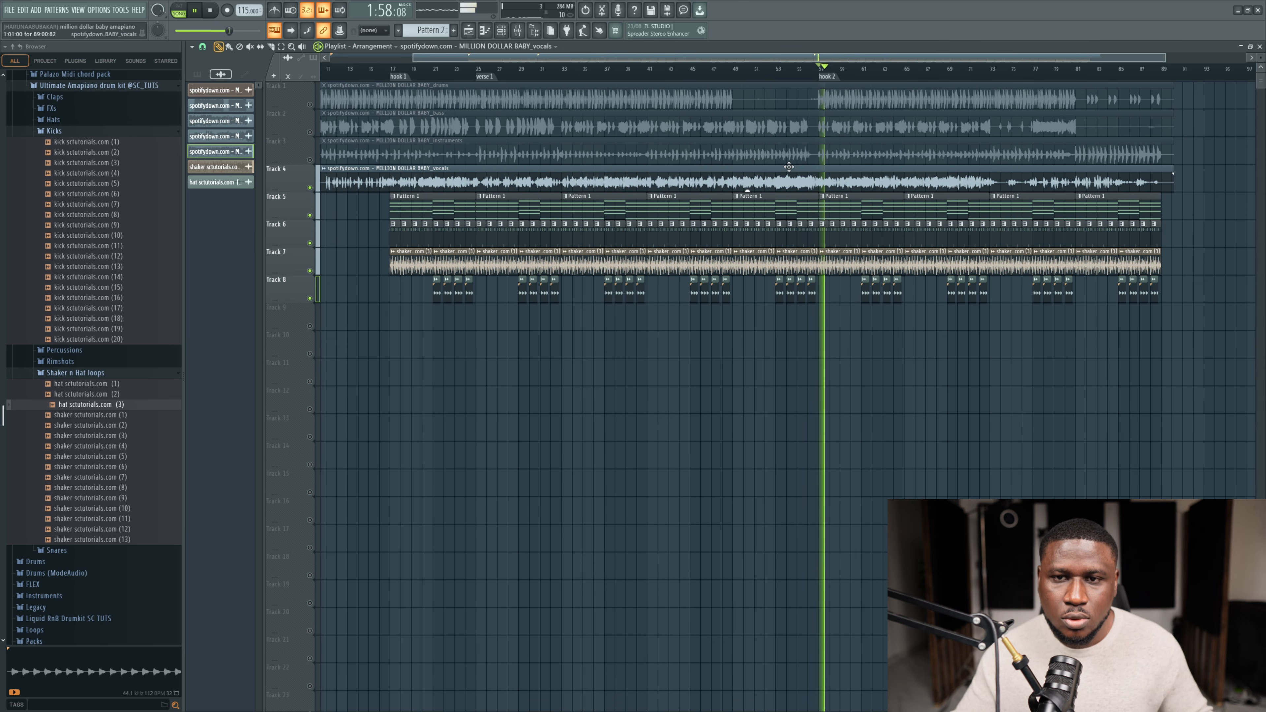
pyautogui.scroll(-2, 793, 170)
pyautogui.scroll(1, 1028, 246)
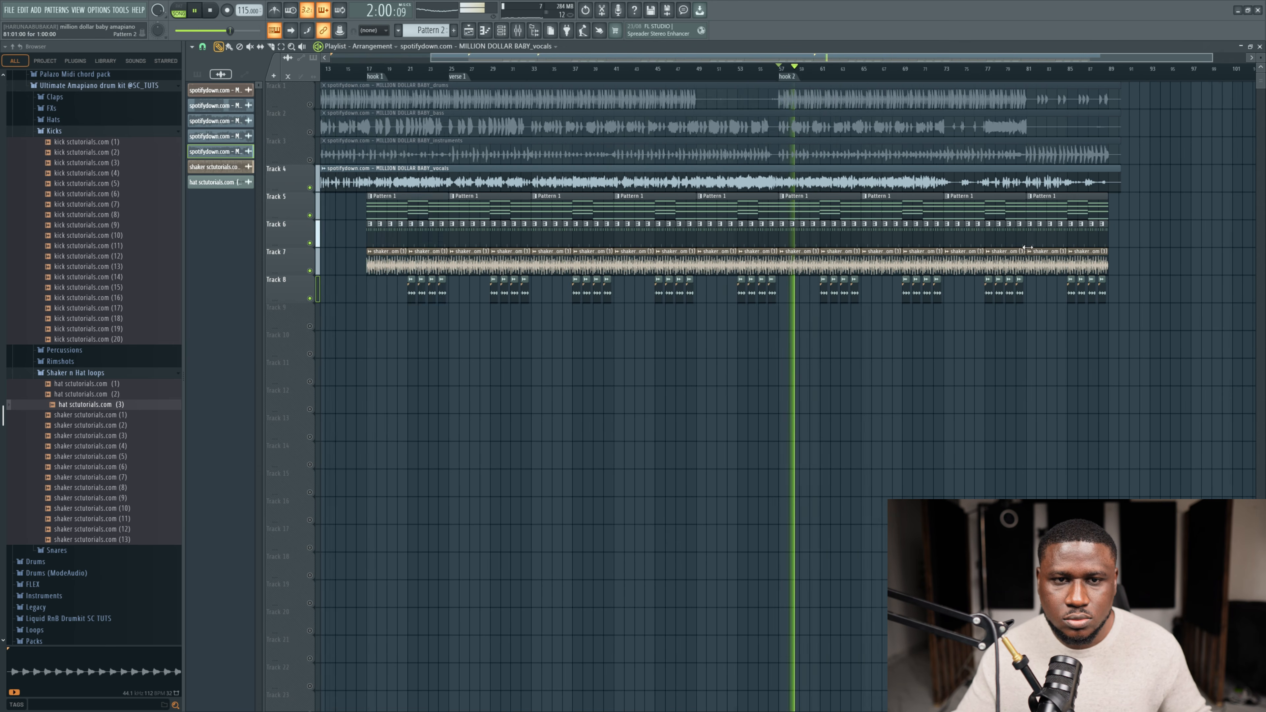
pyautogui.scroll(-1, 1028, 246)
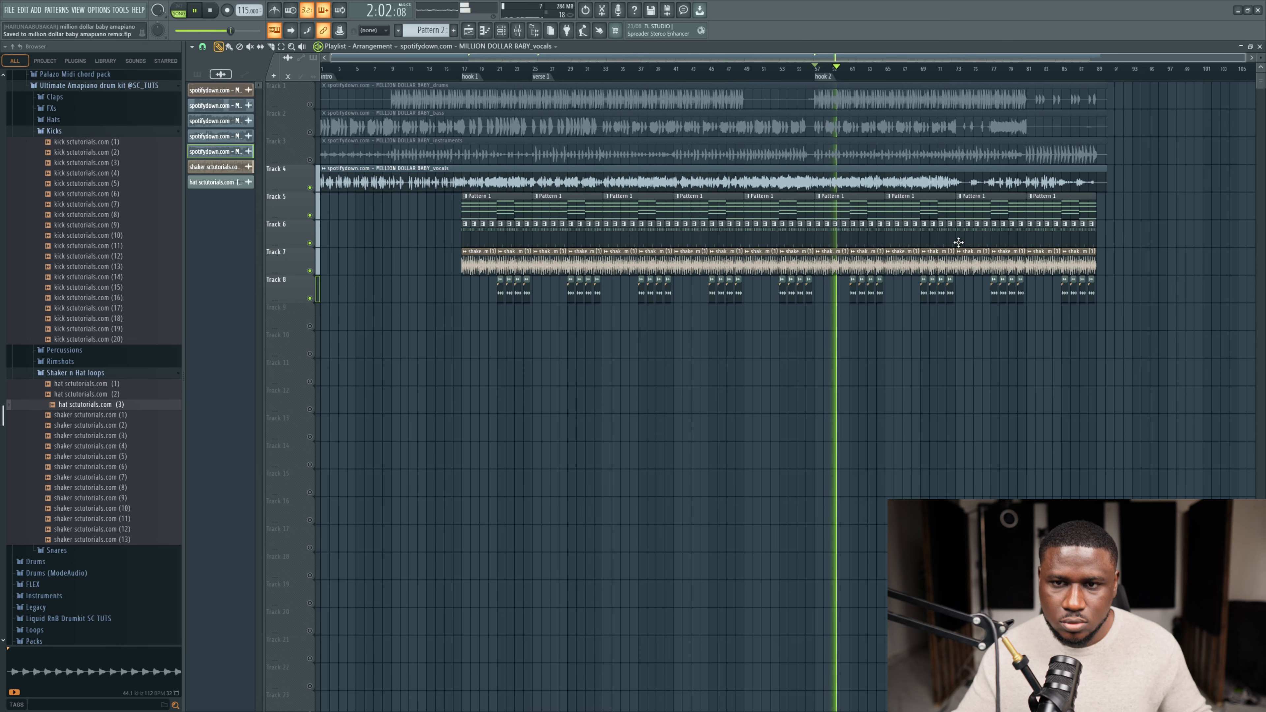
pyautogui.scroll(1, 959, 242)
pyautogui.click(909, 73)
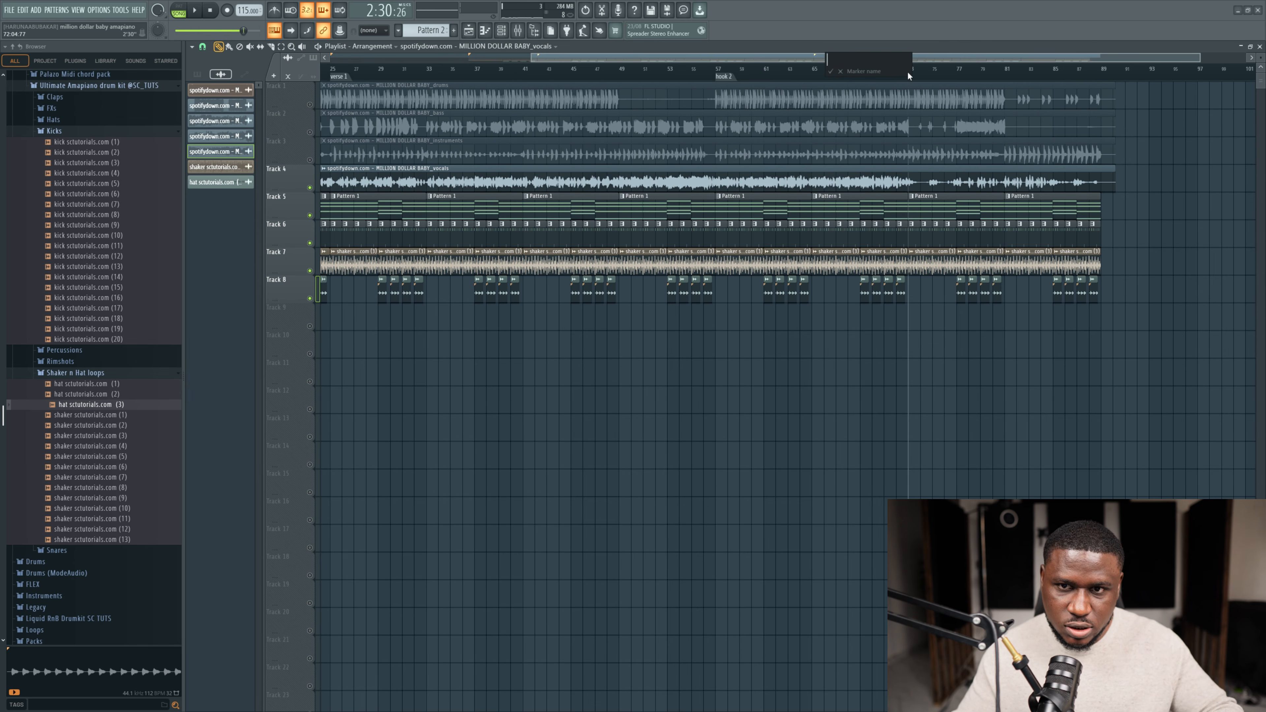
pyautogui.write('Outro')
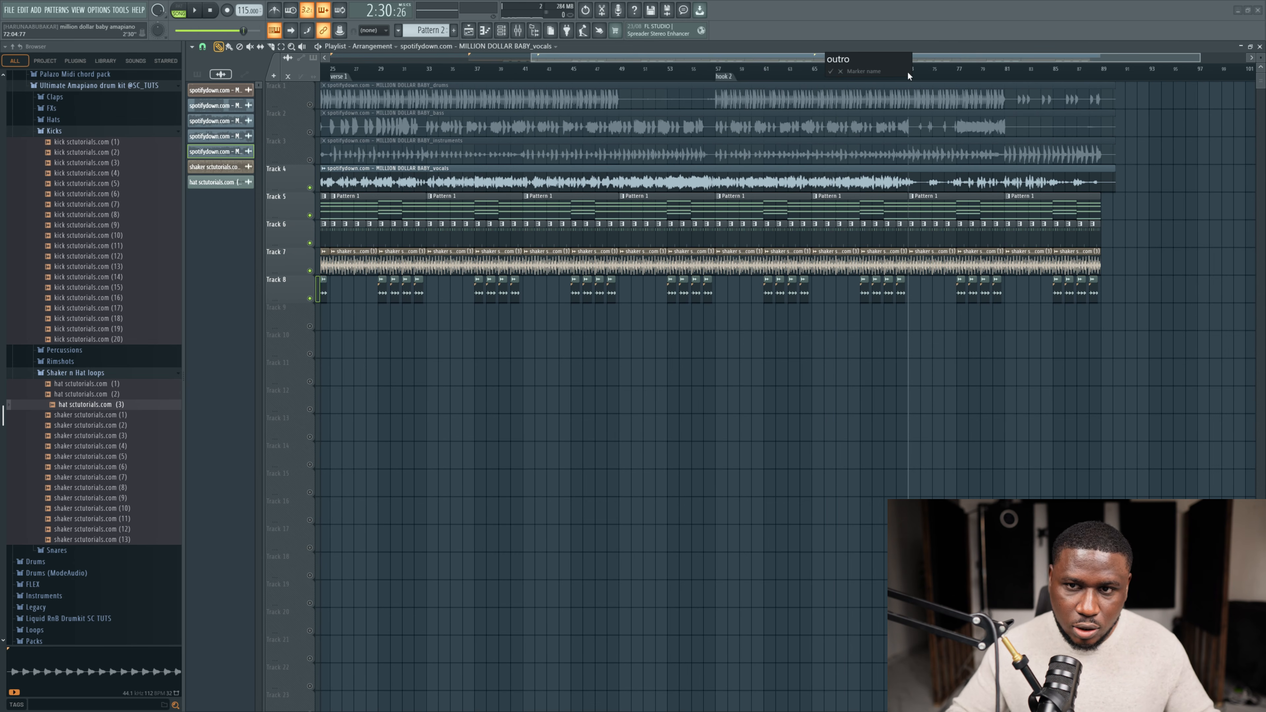
pyautogui.press('Return')
# Step: Play through the outro and add an "end" marker at bar 89
pyautogui.press('space')
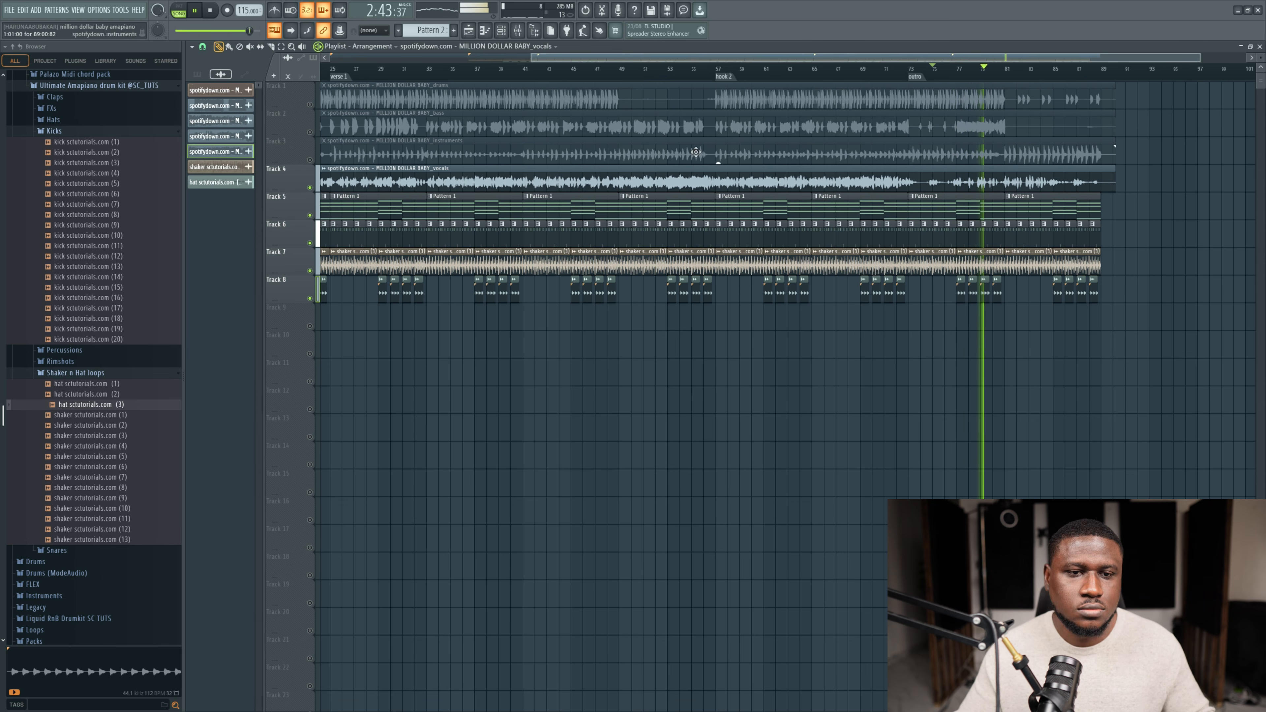
pyautogui.scroll(-3, 778, 182)
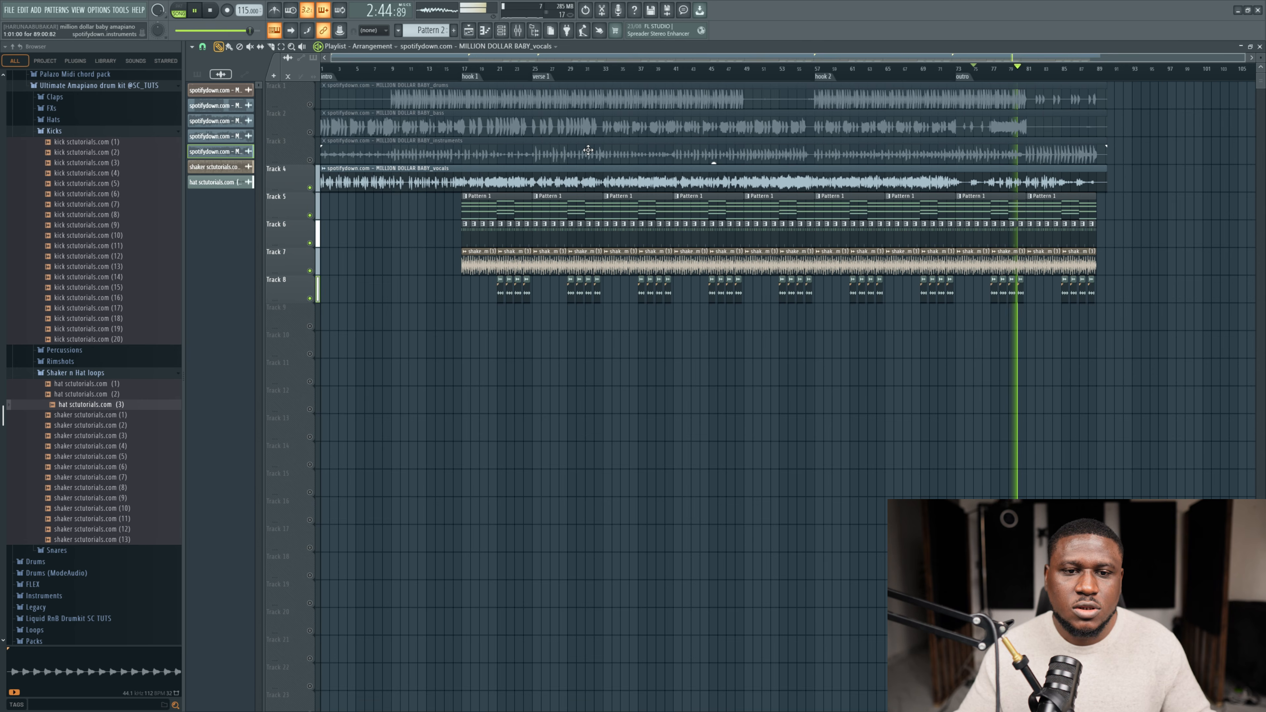
pyautogui.press('space')
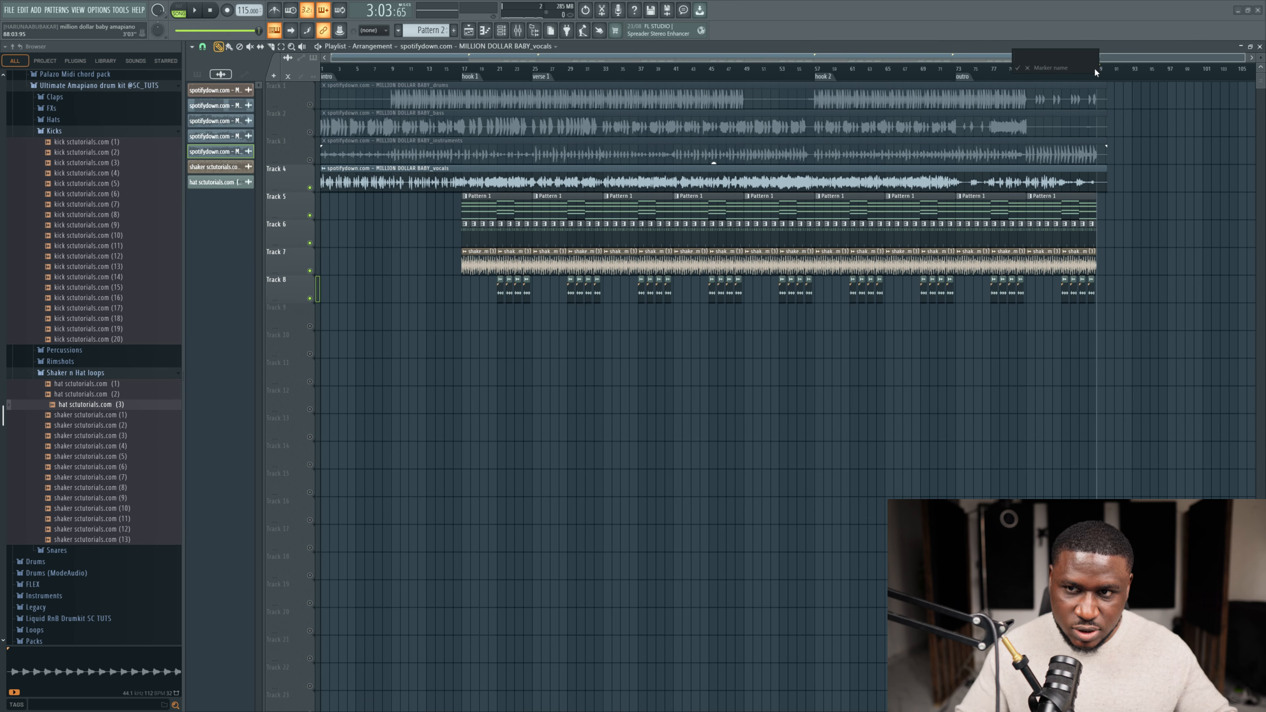
pyautogui.write('End')
pyautogui.press('Return')
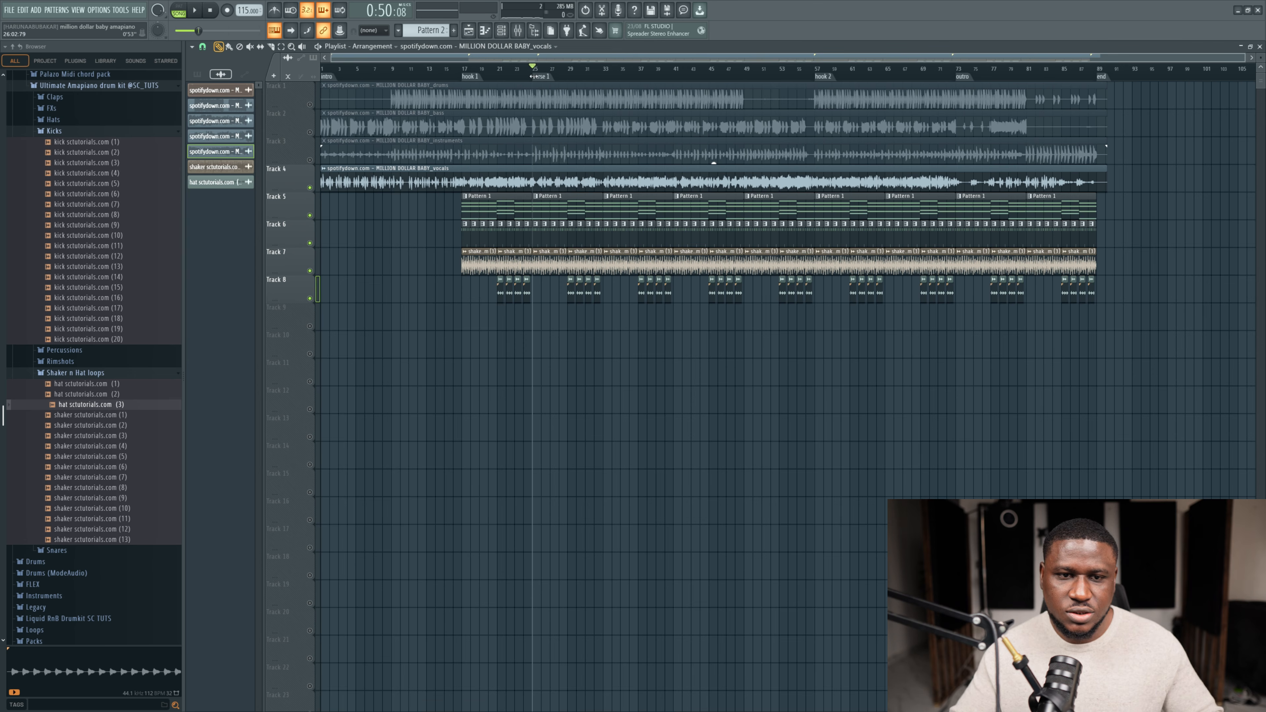
pyautogui.click(470, 77)
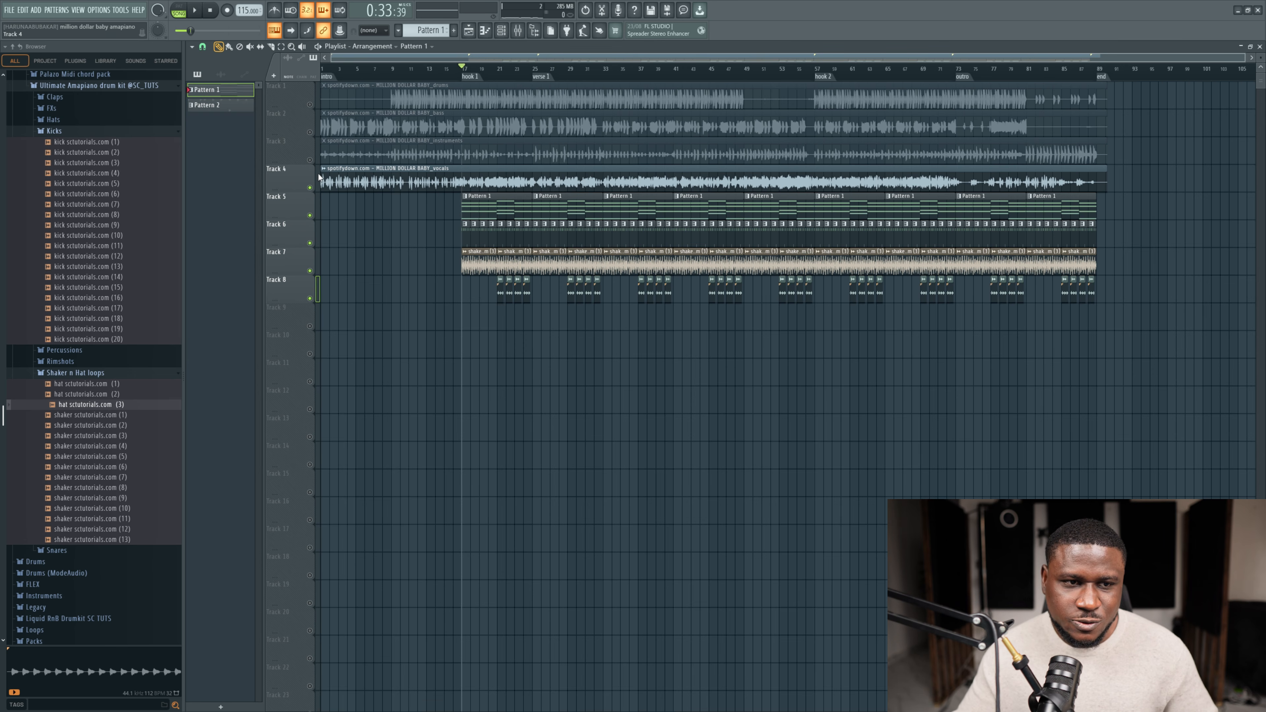
pyautogui.click(309, 159)
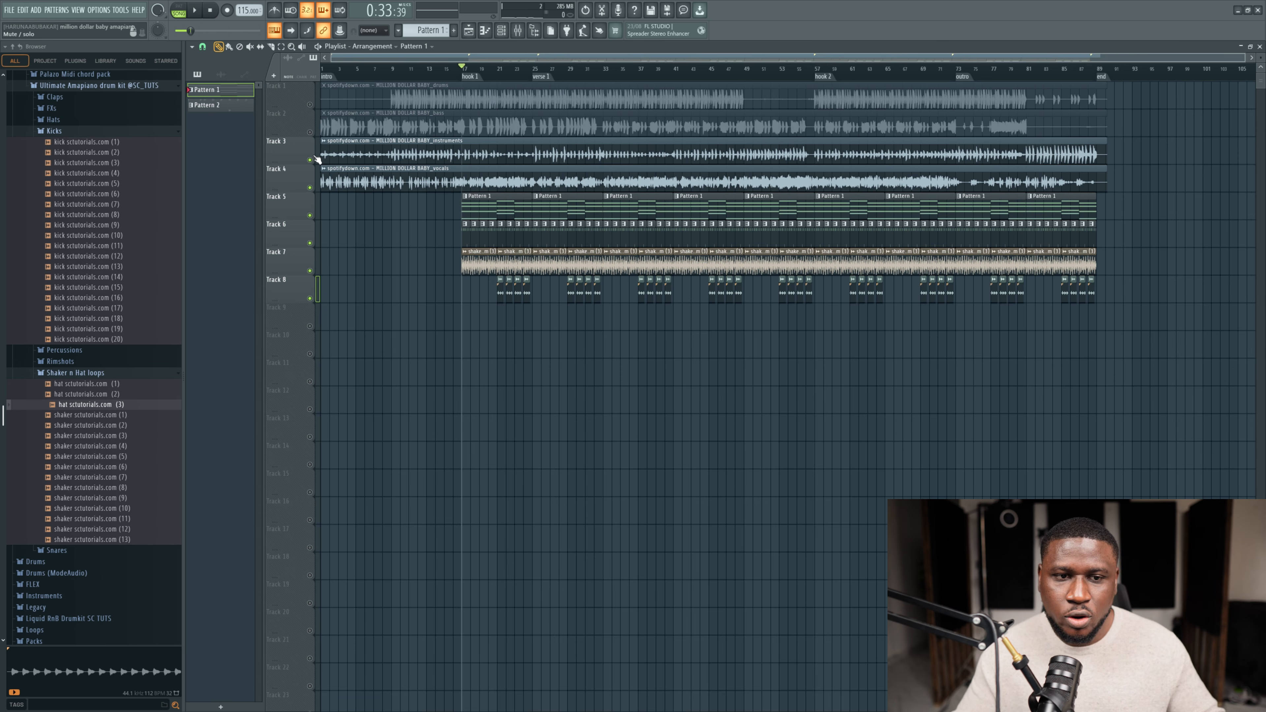
pyautogui.click(310, 159)
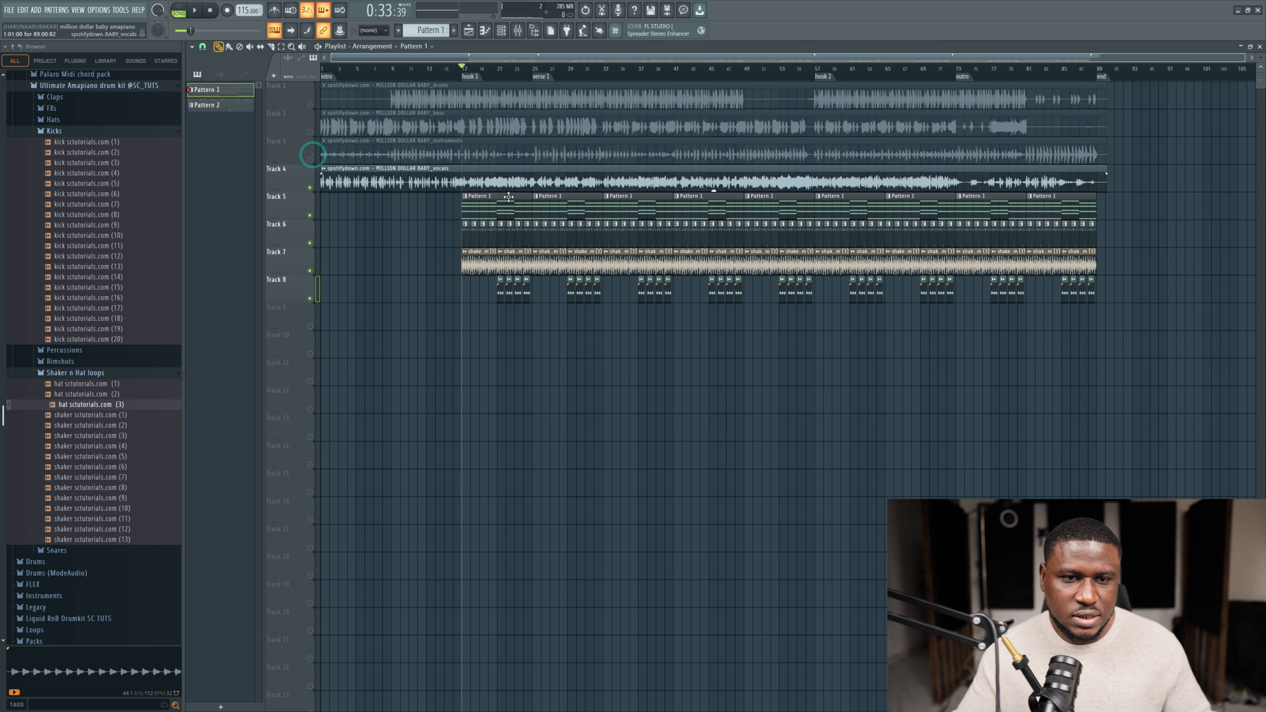
# Step: Show all channels in the channel rack, then play the arrangement from the hook 2 marker at bar 57
pyautogui.click(509, 34)
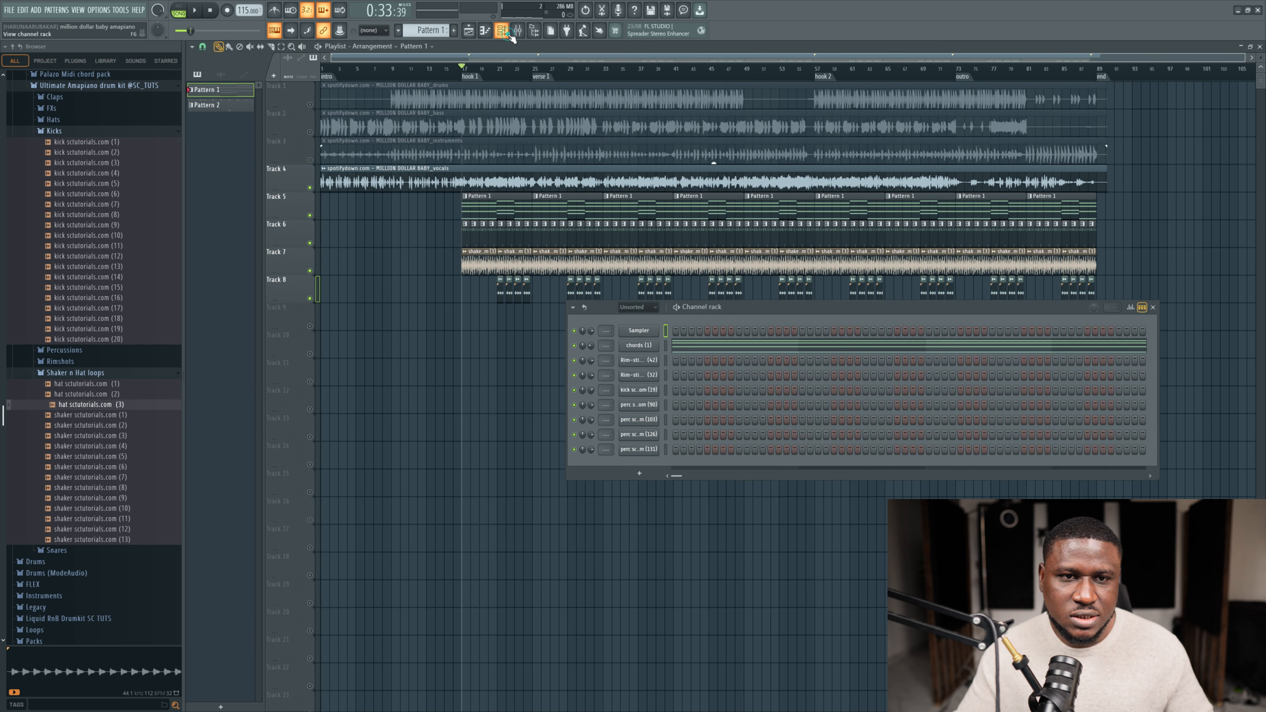
pyautogui.click(640, 317)
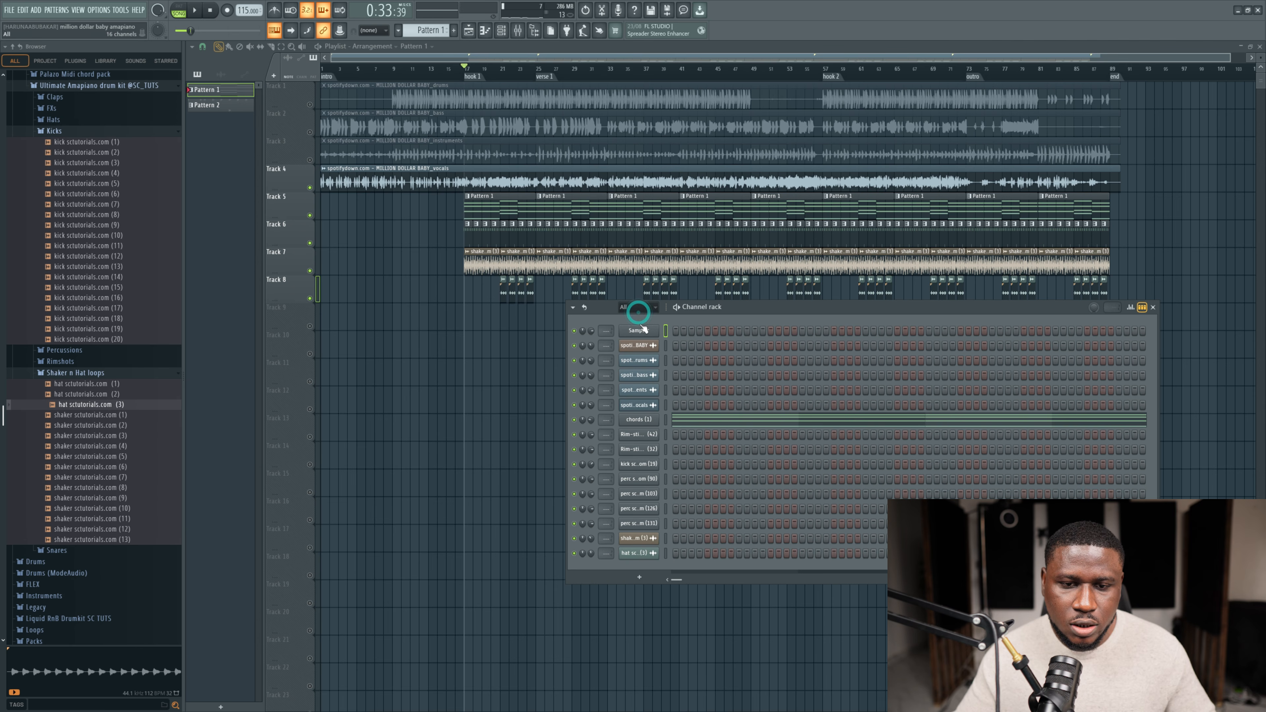
pyautogui.click(823, 70)
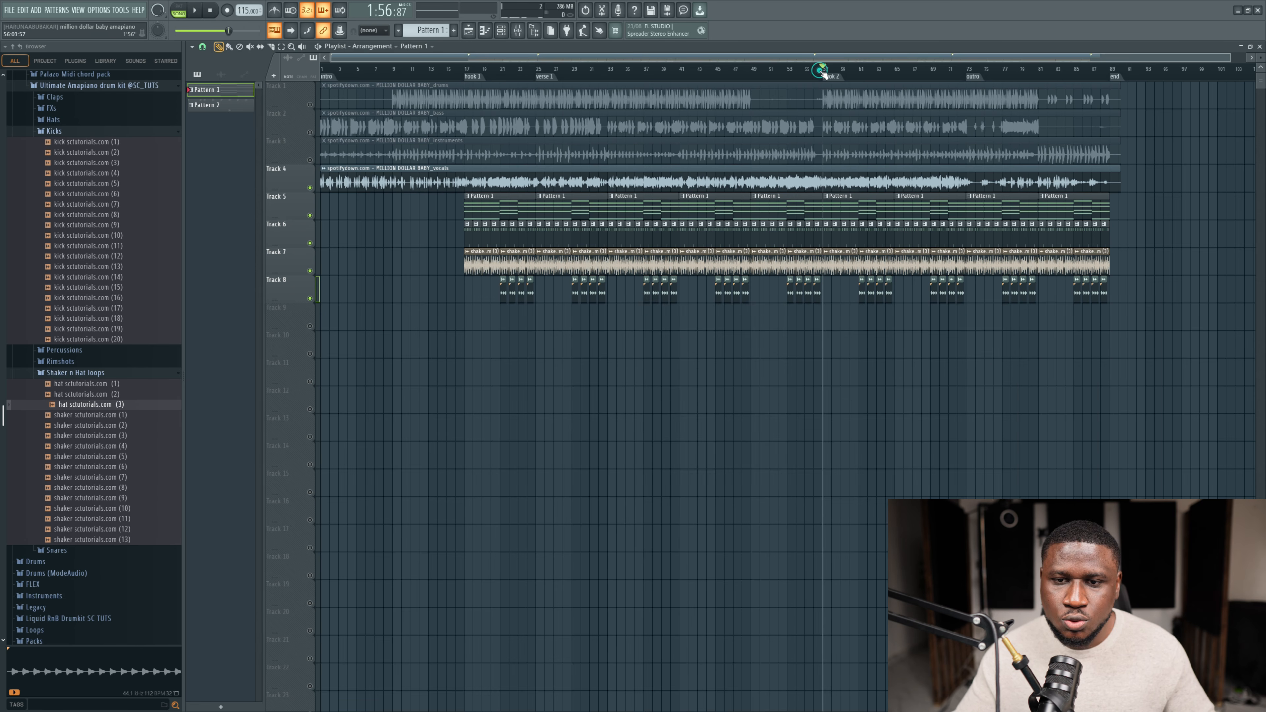
pyautogui.scroll(-1, 822, 180)
pyautogui.scroll(4, 847, 184)
pyautogui.press('space')
pyautogui.scroll(-2, 700, 159)
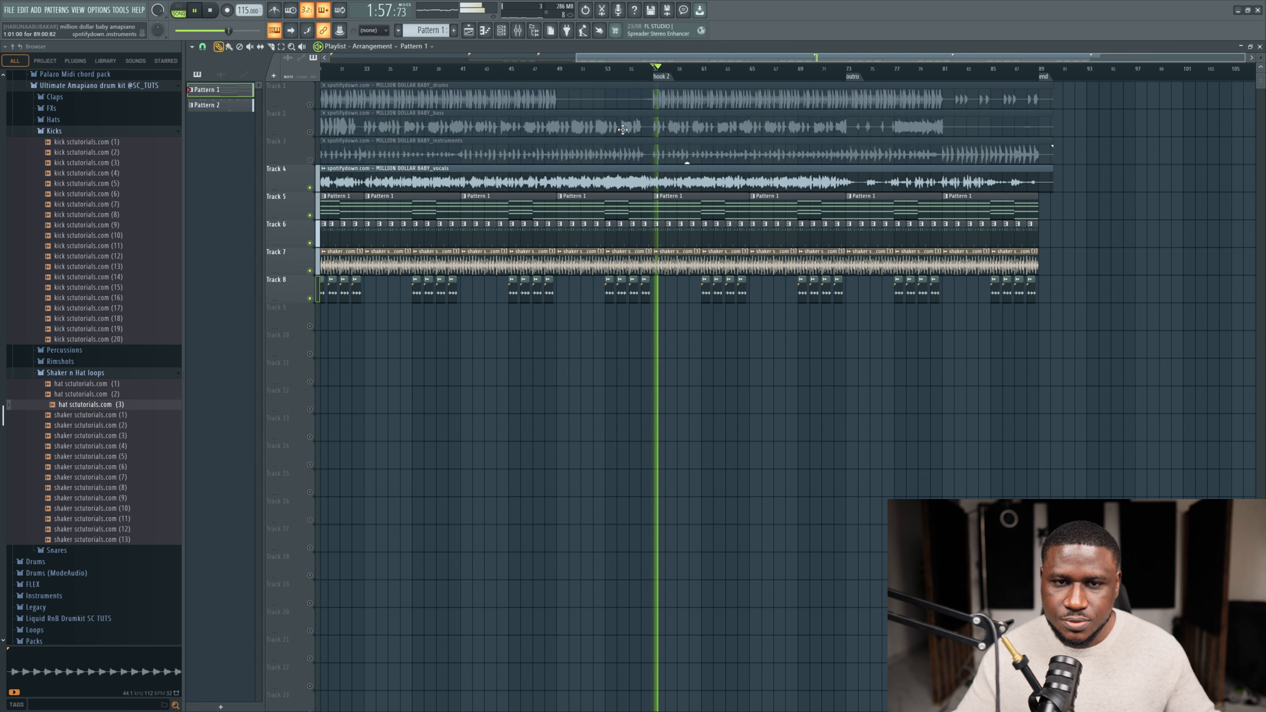
# Step: Load the counter melody (1) preset from the Amapiano Resource Pack as a new channel below the chords channel
pyautogui.click(502, 30)
pyautogui.press('space')
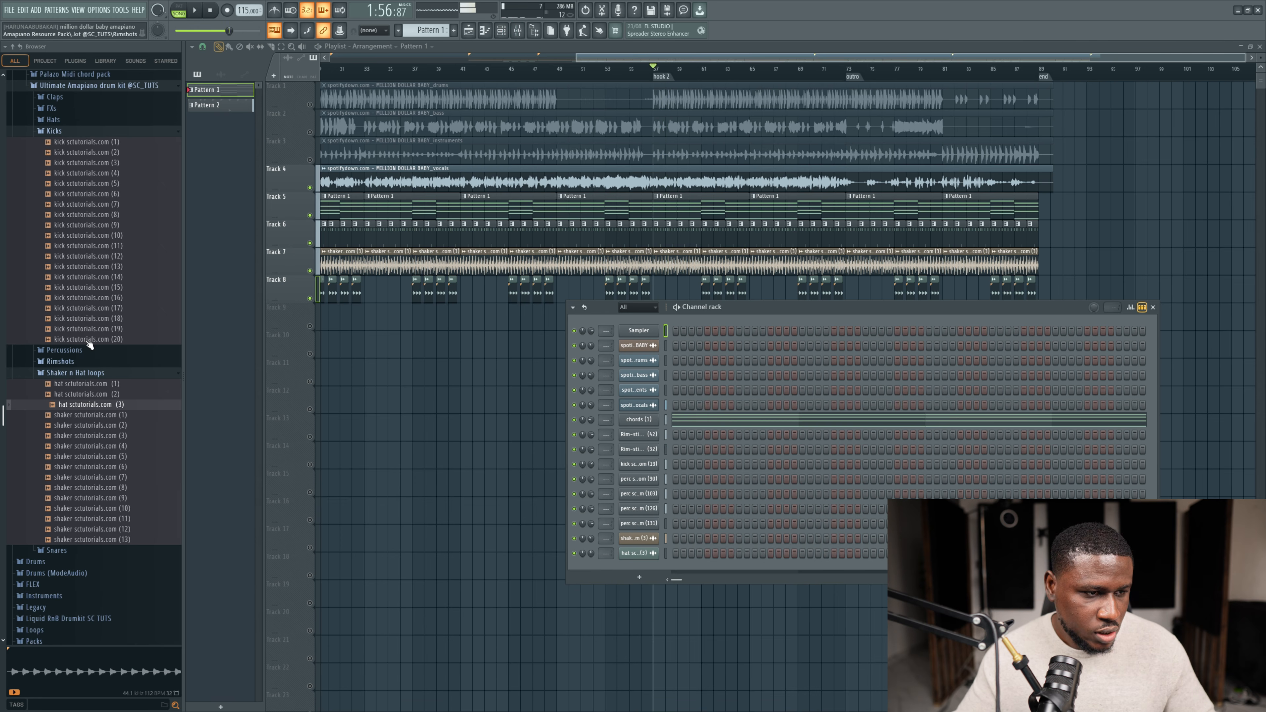
pyautogui.scroll(10, 67, 336)
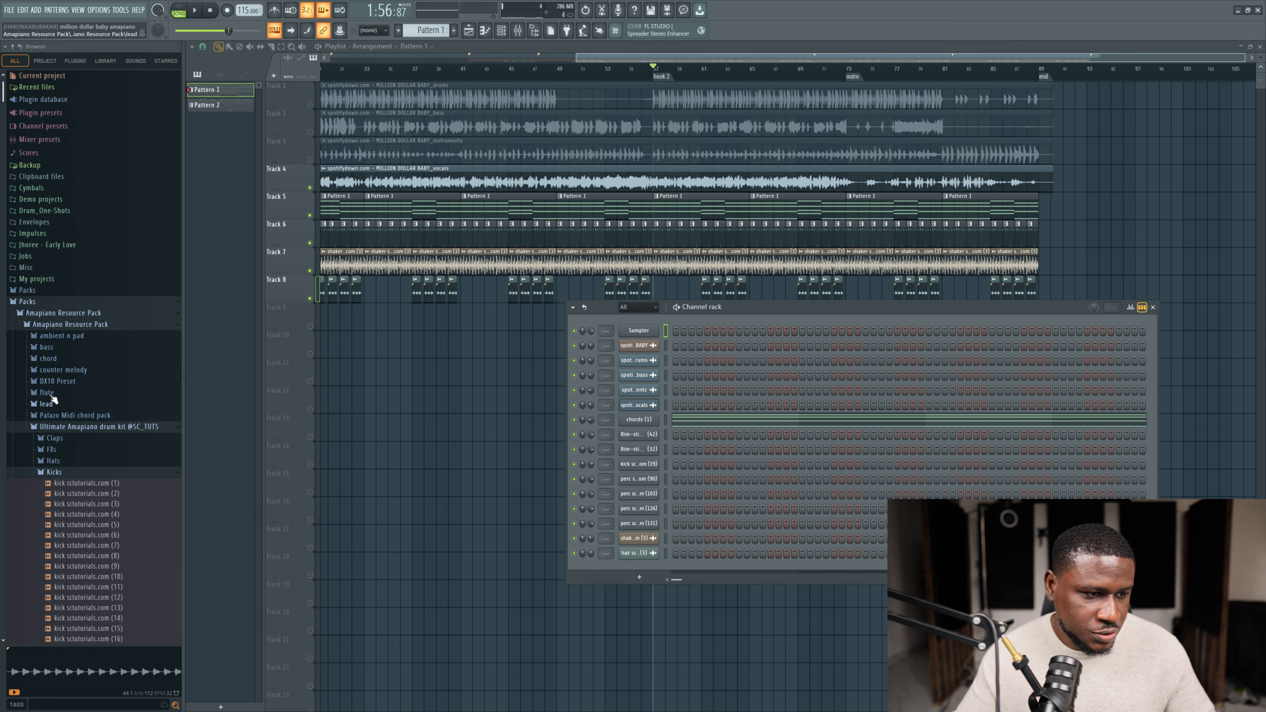
pyautogui.click(72, 428)
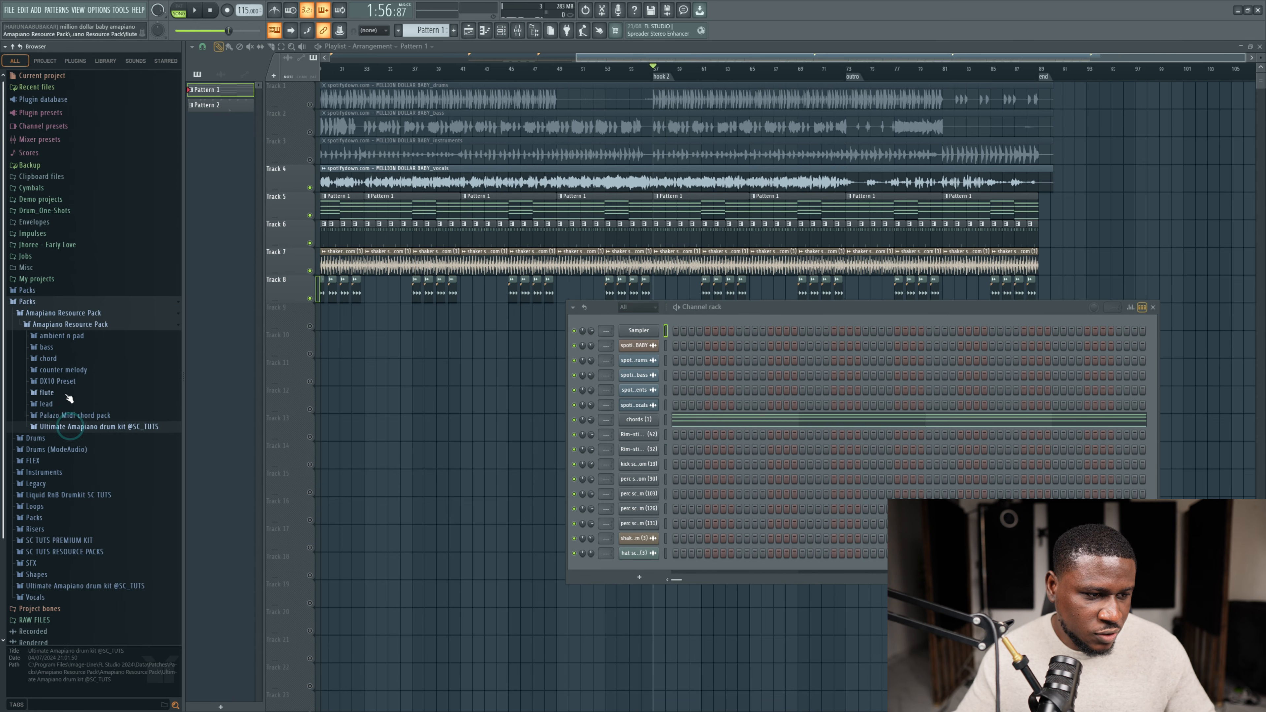
pyautogui.click(78, 373)
pyautogui.moveTo(80, 383); pyautogui.dragTo(358, 481)
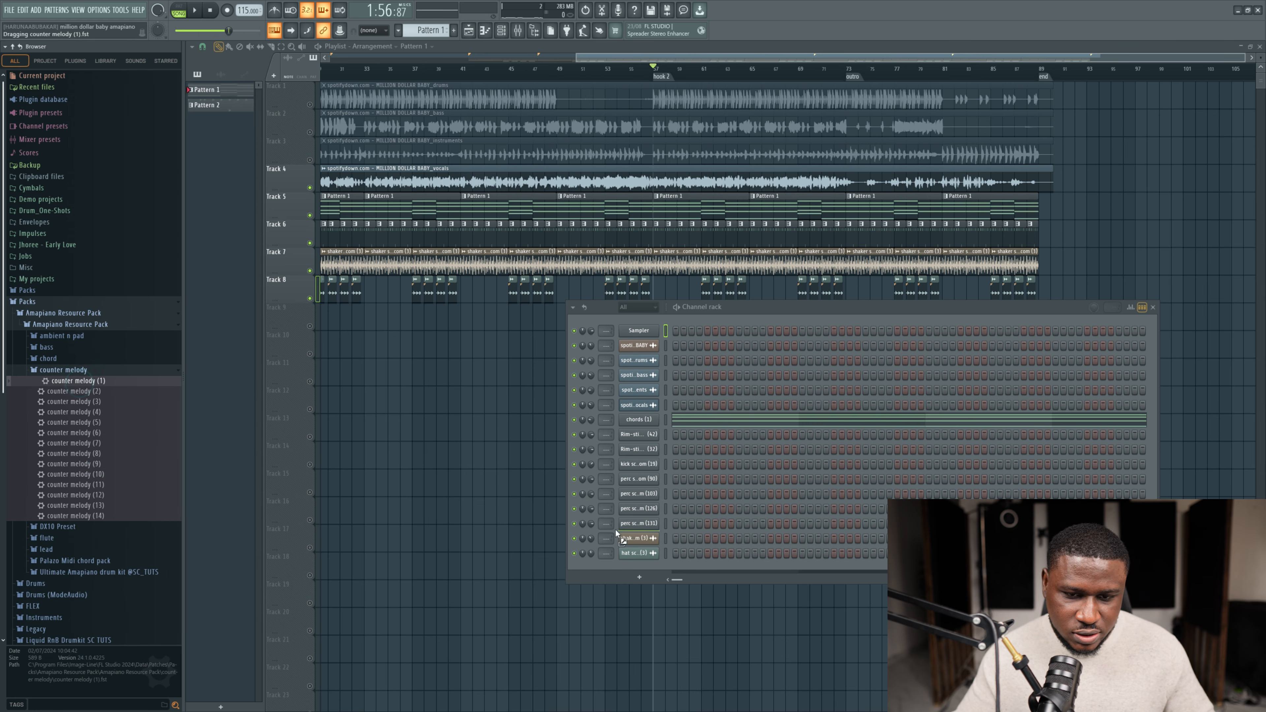
pyautogui.moveTo(619, 537); pyautogui.dragTo(618, 538)
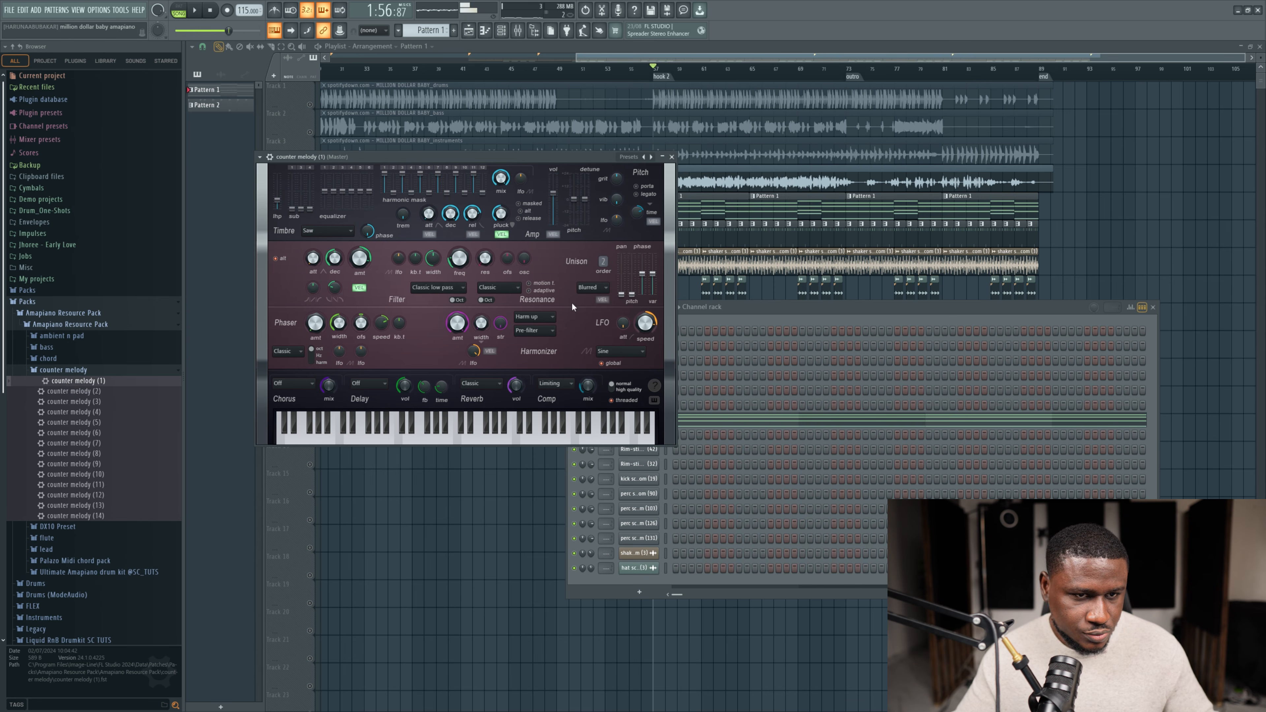
pyautogui.click(671, 157)
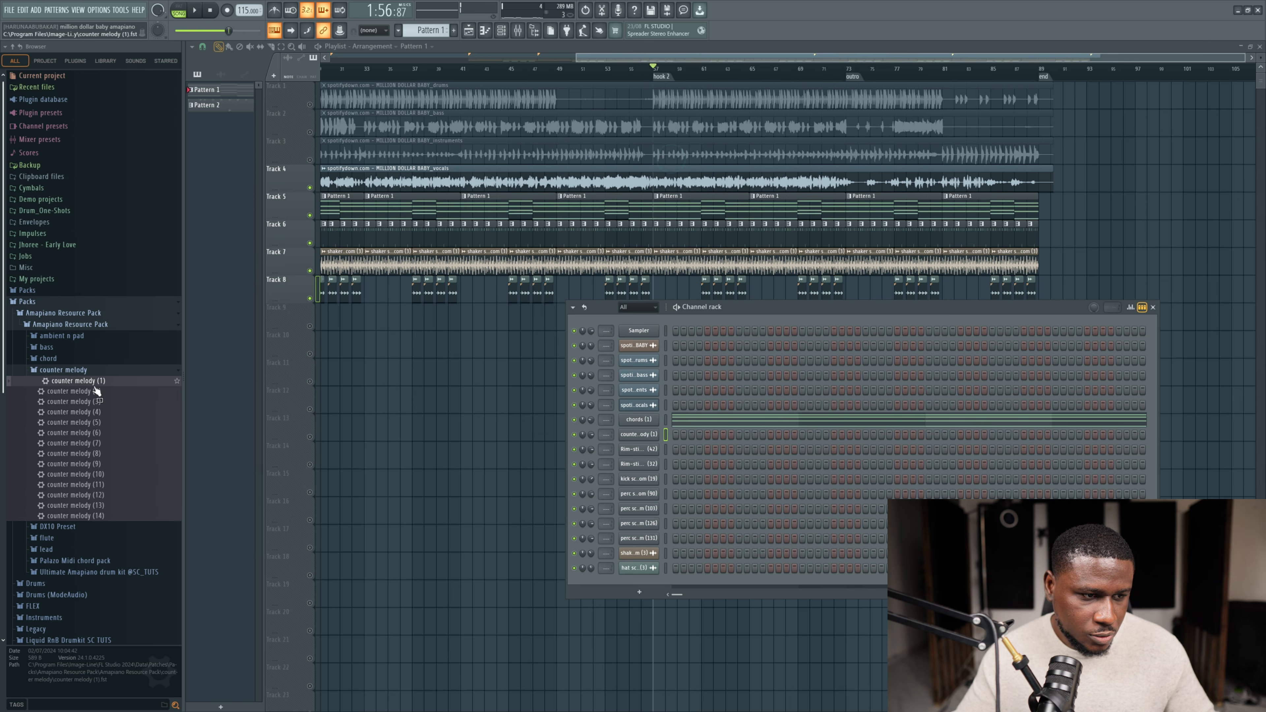
# Step: Replace the new channel's preset with counter melody (2) and open that channel's piano roll
pyautogui.moveTo(97, 392); pyautogui.dragTo(493, 384)
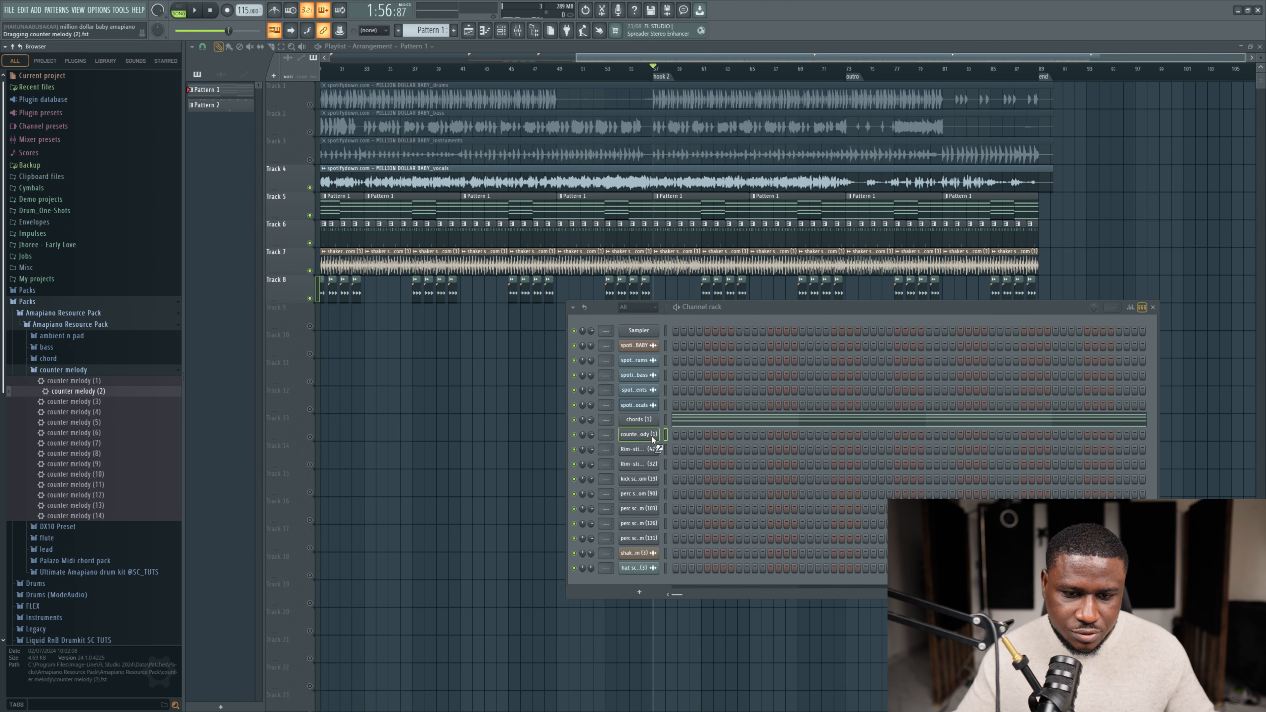
pyautogui.moveTo(653, 439); pyautogui.dragTo(653, 437)
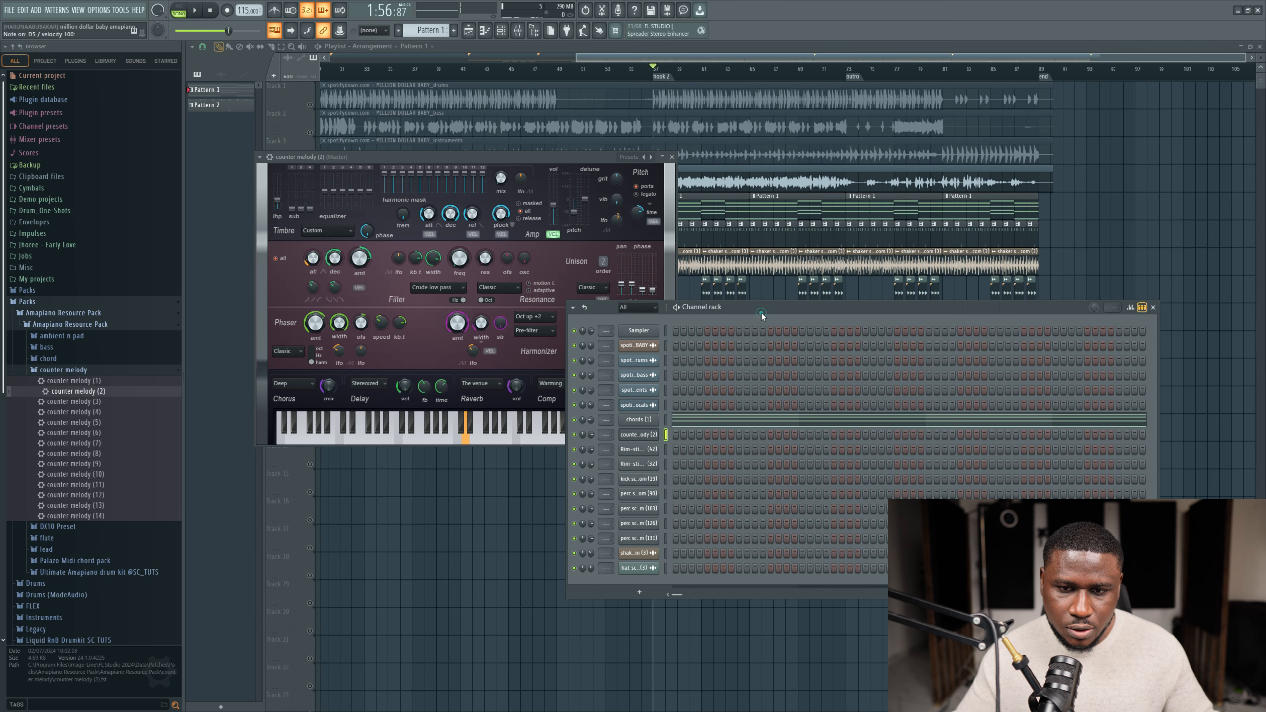
pyautogui.rightClick(643, 437)
pyautogui.click(680, 434)
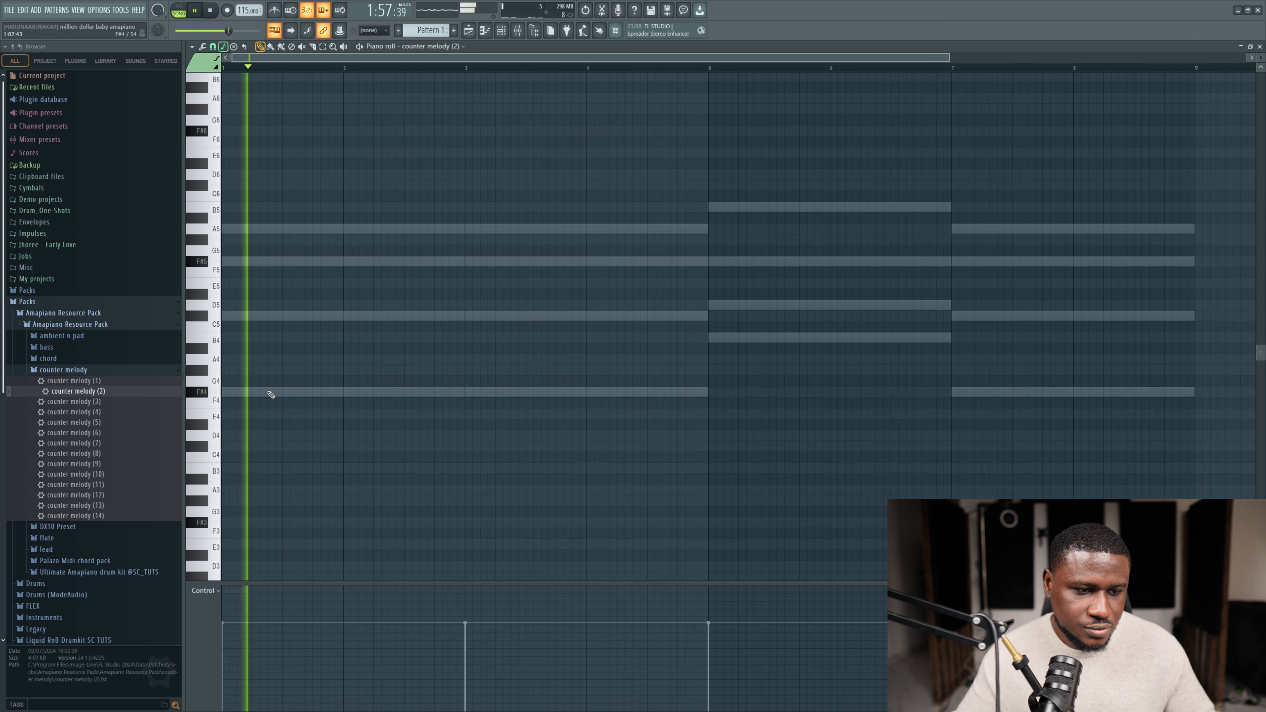
# Step: Place a short F#4 note in bar 1 and shift it slightly earlier, checking its timing against playback
pyautogui.click(269, 391)
pyautogui.press('space')
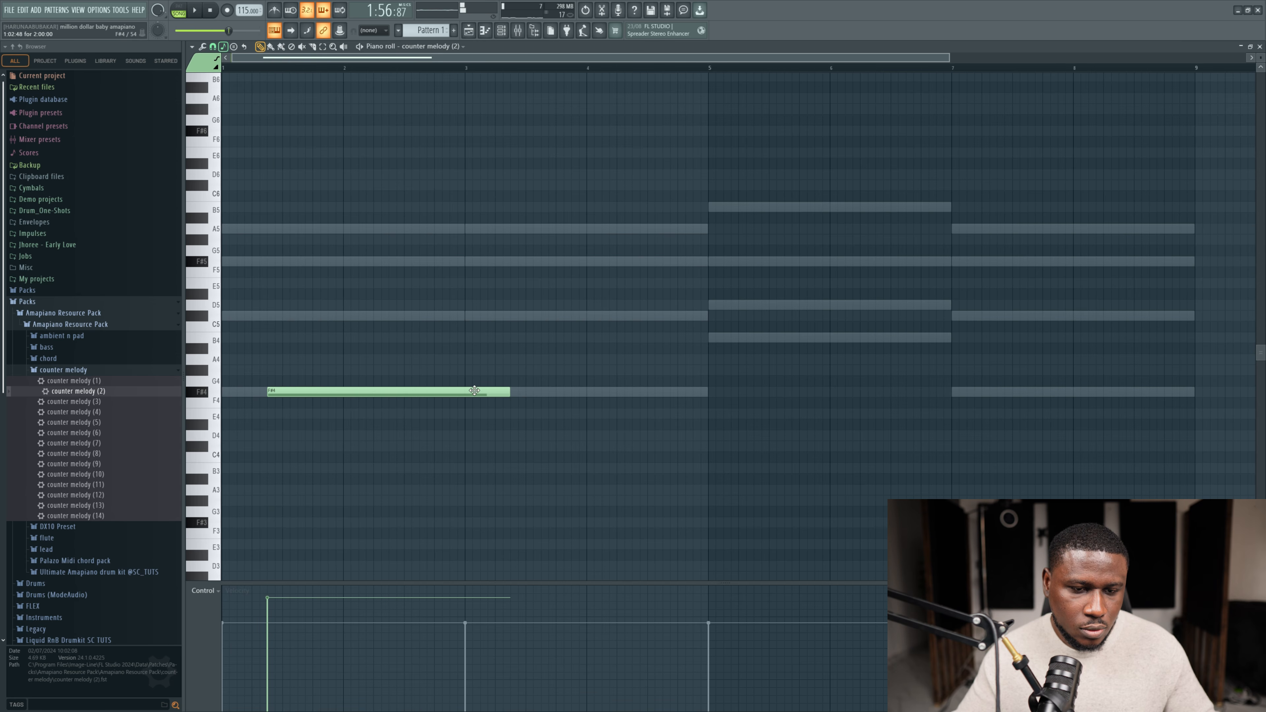
pyautogui.press('space')
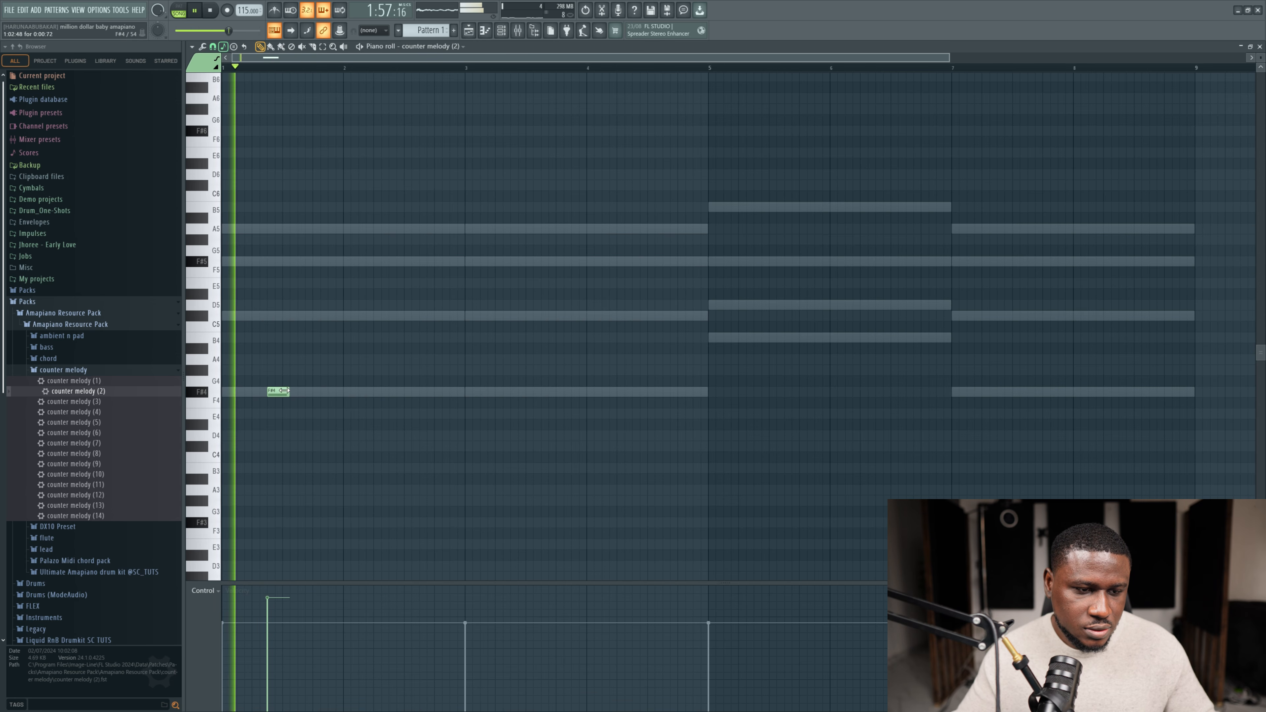
pyautogui.press('space')
pyautogui.moveTo(275, 391); pyautogui.dragTo(268, 392)
pyautogui.press('space')
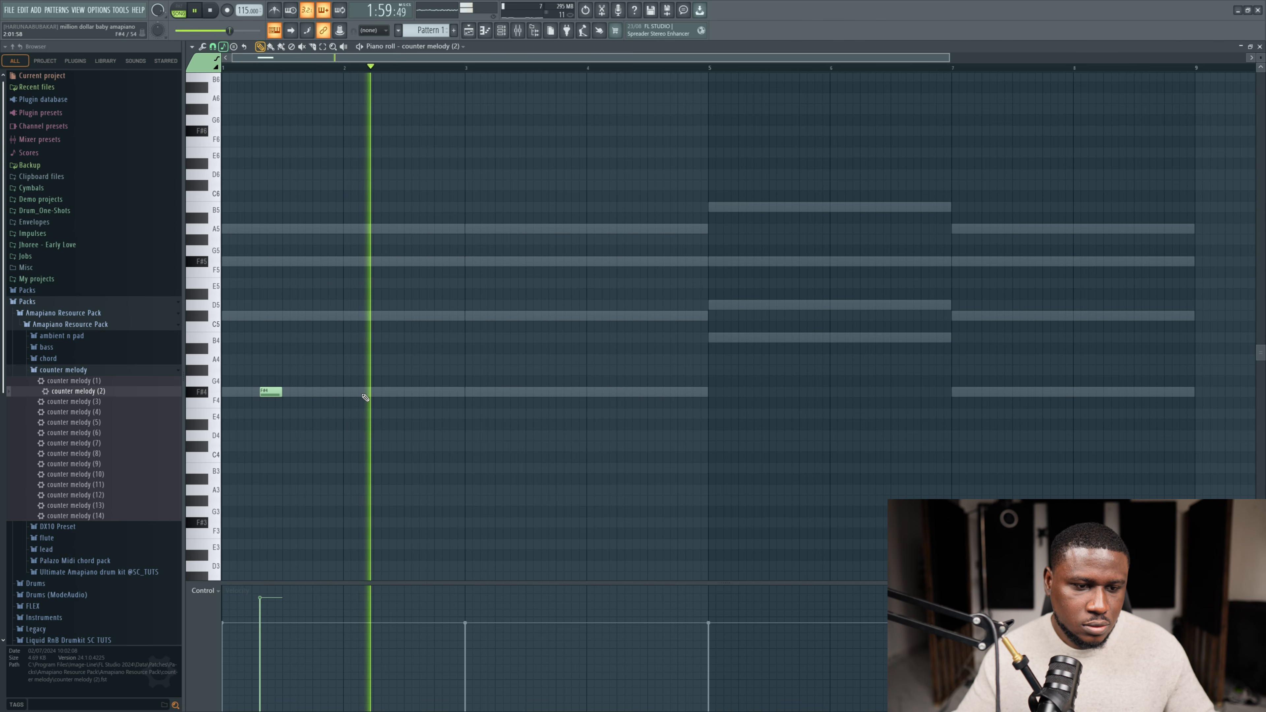
pyautogui.press('space')
pyautogui.press('space')
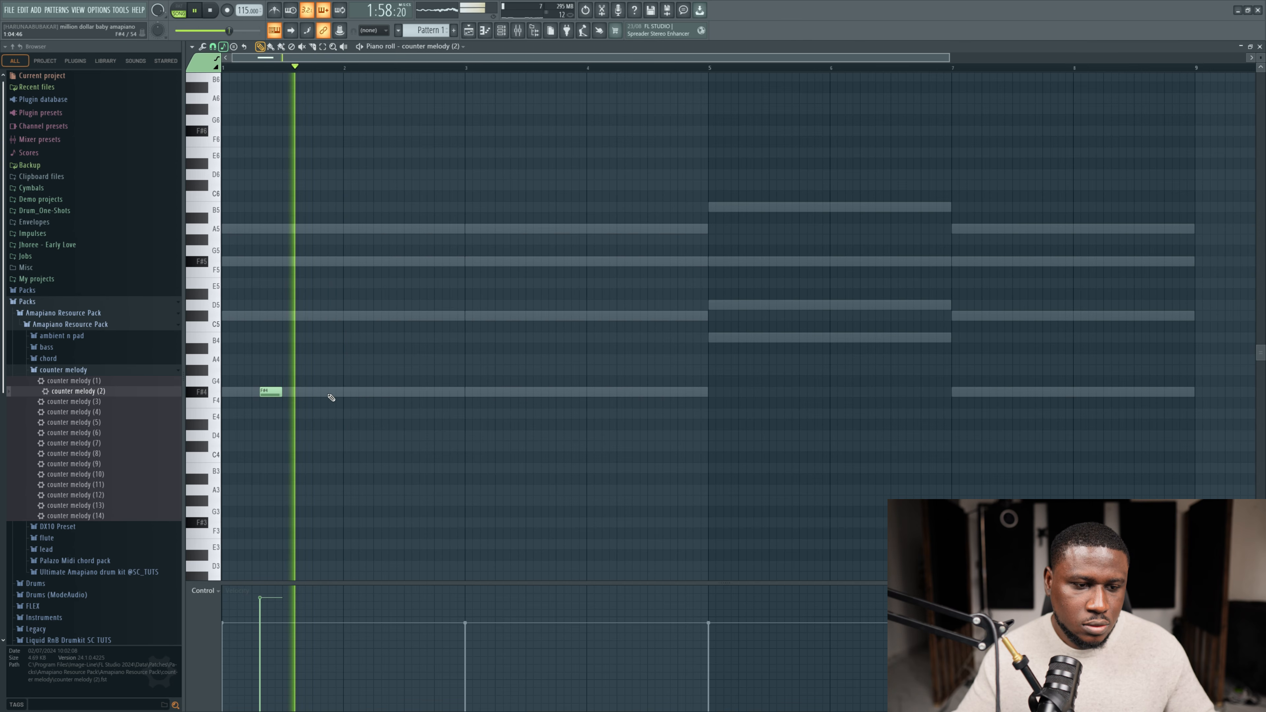
# Step: Repeat the short note once per bar across bars 1 to 8 at F#5, aligning the copies in bars 5 to 8 with the first four
pyautogui.click(395, 392)
pyautogui.press('space')
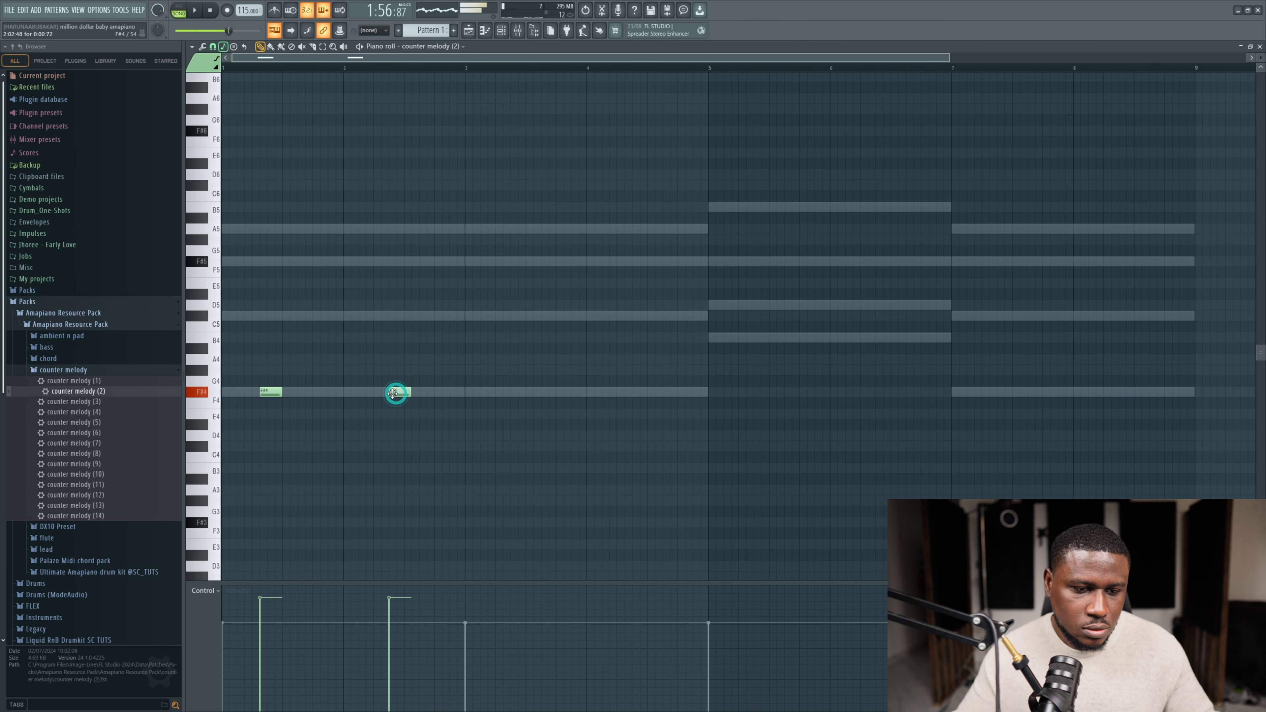
pyautogui.press('space')
pyautogui.moveTo(421, 377); pyautogui.dragTo(271, 407)
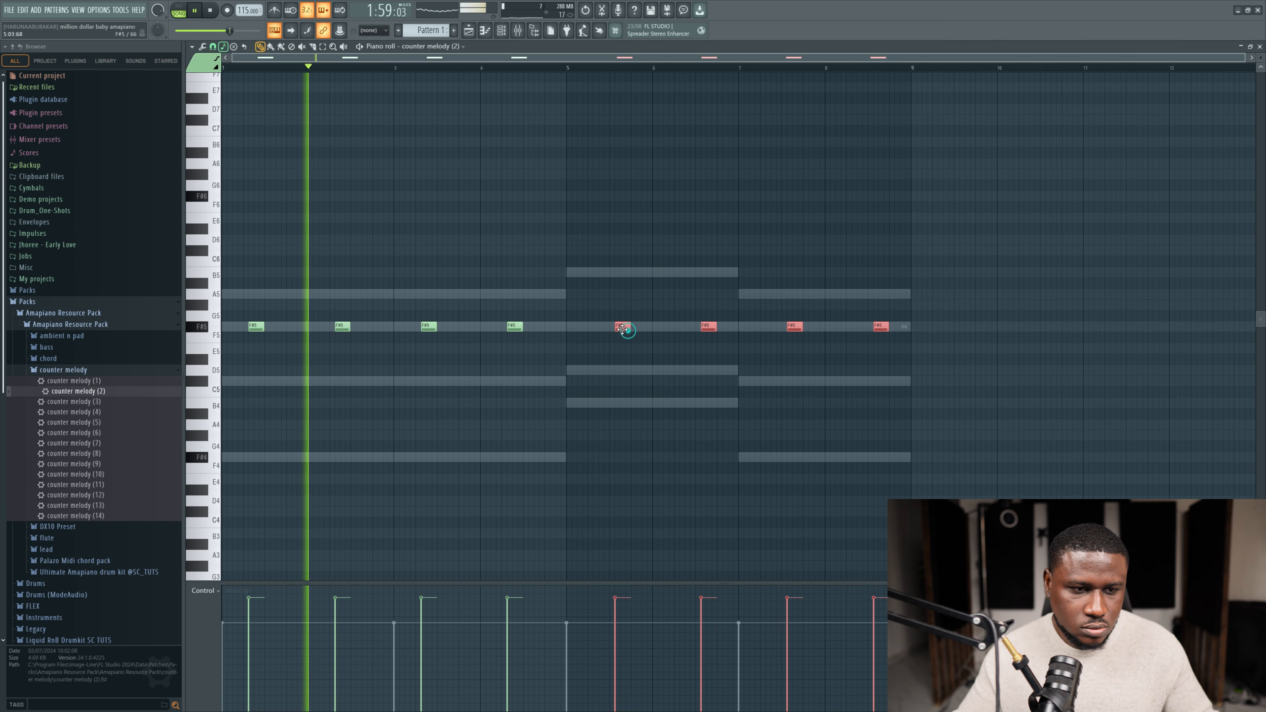
pyautogui.moveTo(622, 328); pyautogui.dragTo(601, 328)
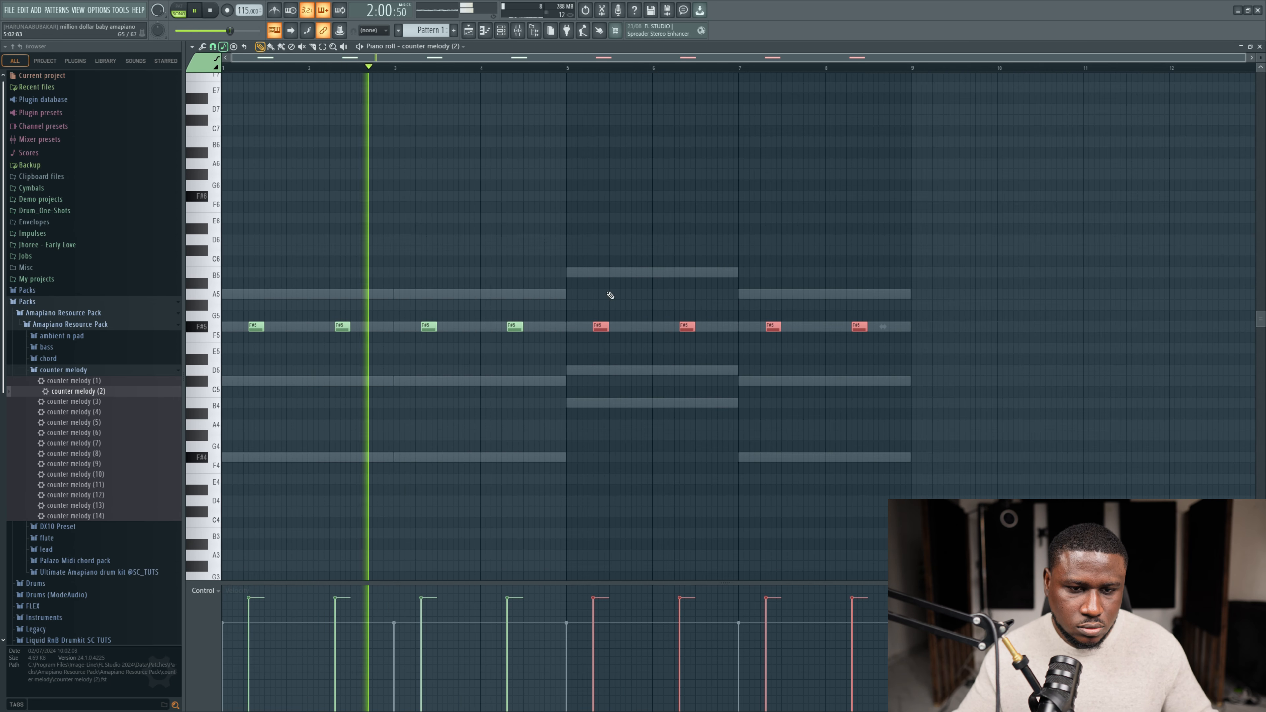
# Step: Audition the counter melody against the vocals in the playlist, stop playback and mute the vocals on Track 4
pyautogui.click(476, 32)
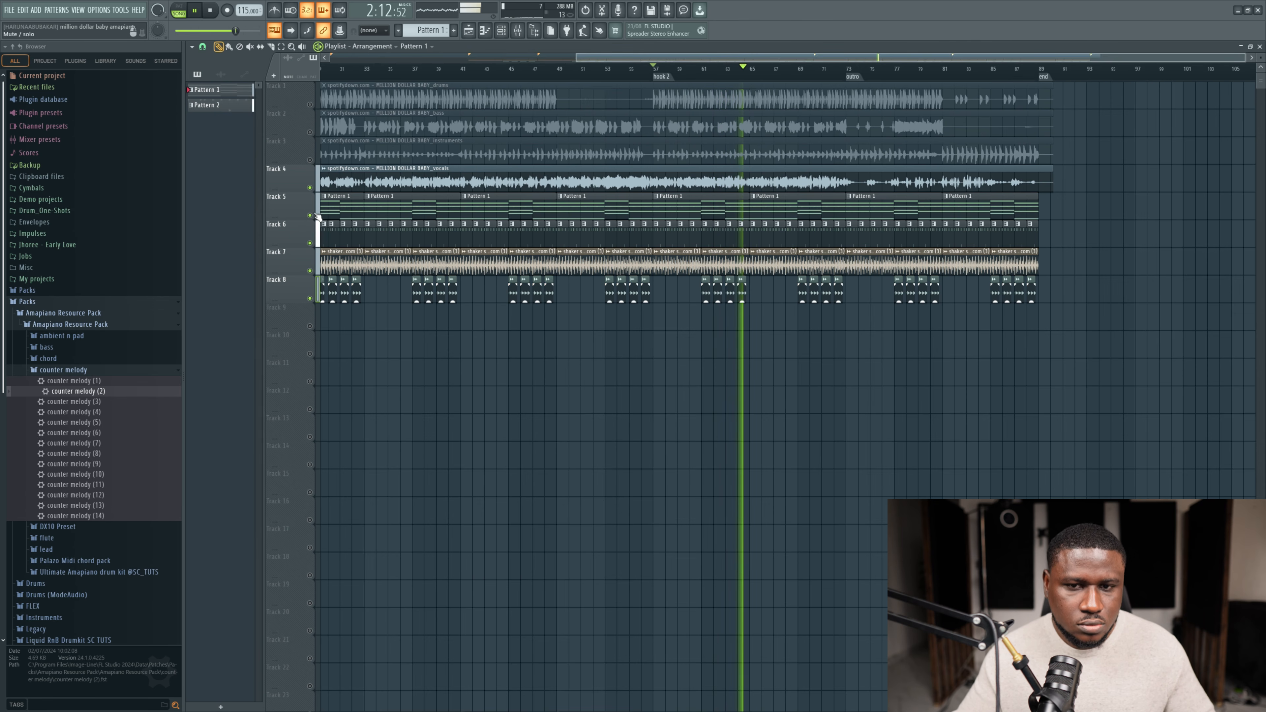
pyautogui.press('space')
pyautogui.click(310, 188)
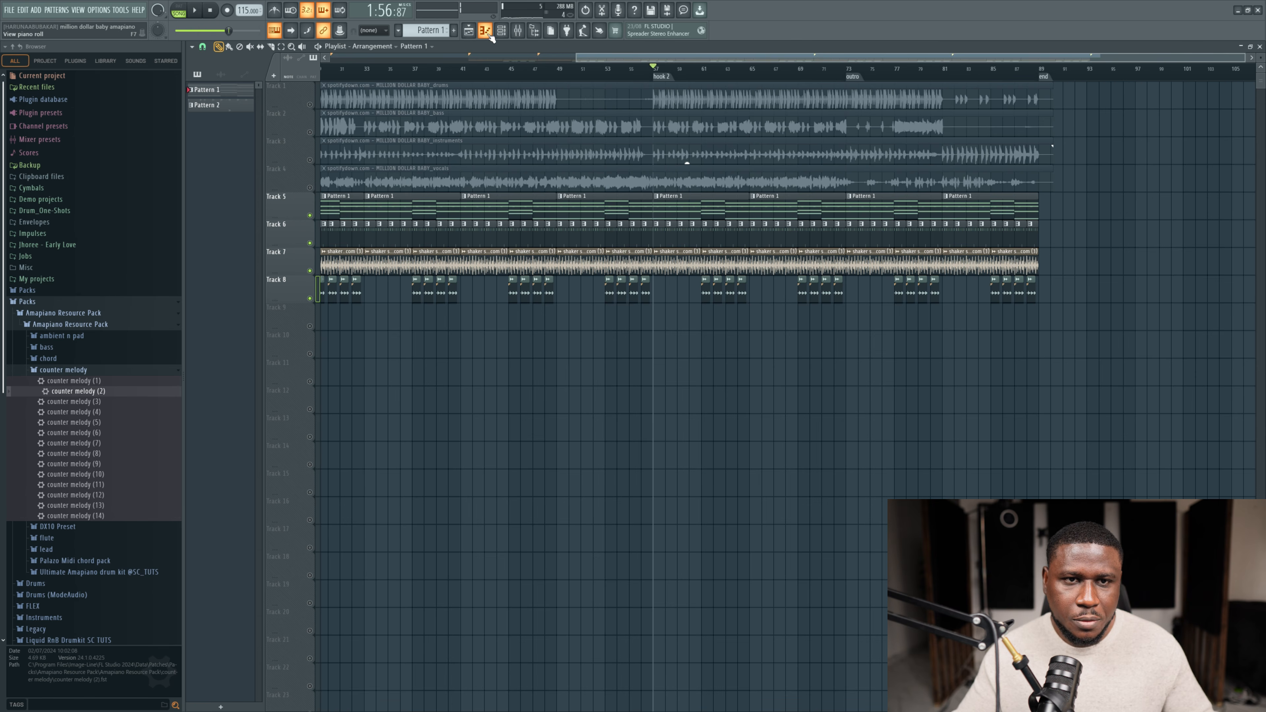
# Step: Try counter melody (3) on the counter melody channel, replace it with counter melody (4), and shift all its notes slightly later
pyautogui.click(500, 30)
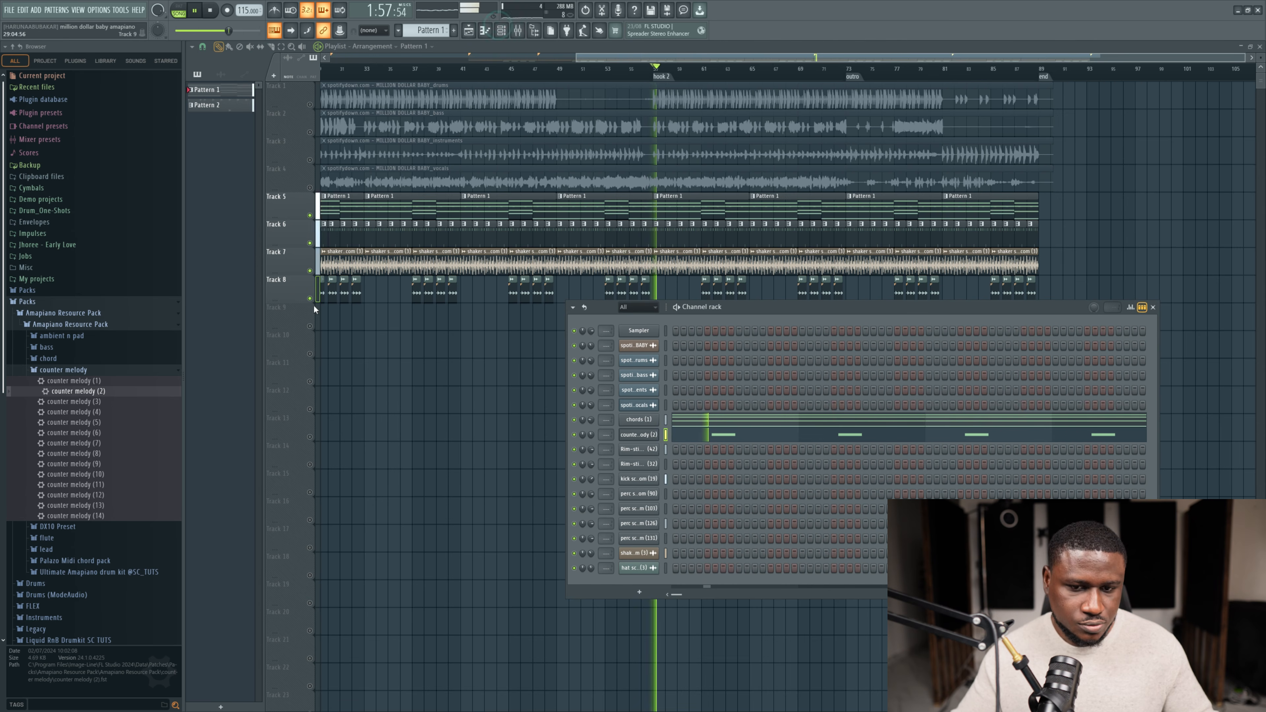
pyautogui.moveTo(92, 403); pyautogui.dragTo(540, 444)
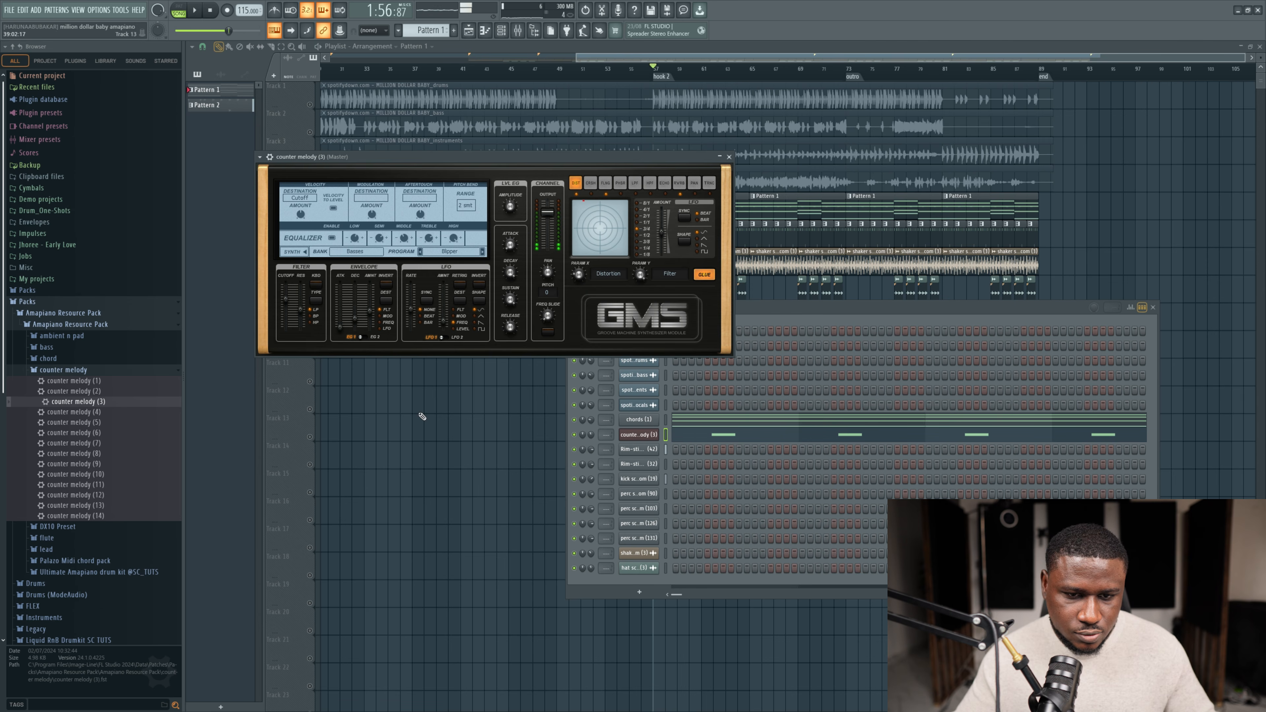
pyautogui.click(92, 412)
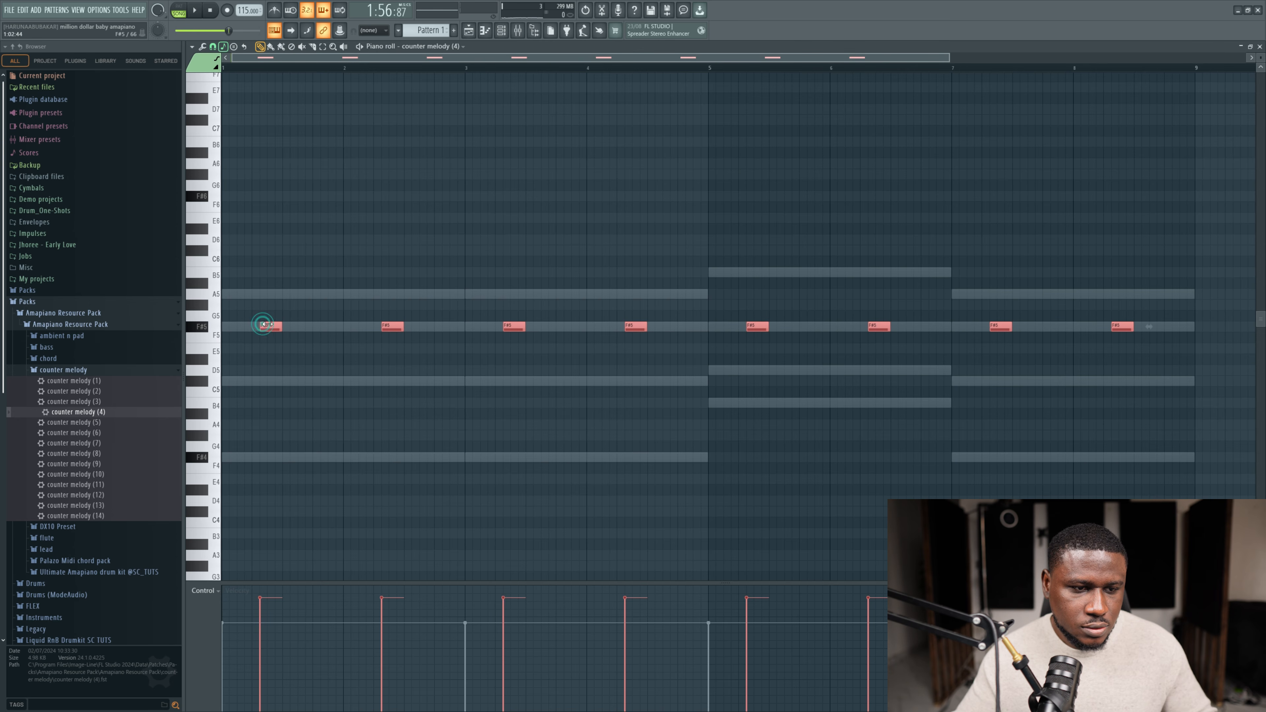
pyautogui.moveTo(267, 325); pyautogui.dragTo(274, 325)
pyautogui.press('space')
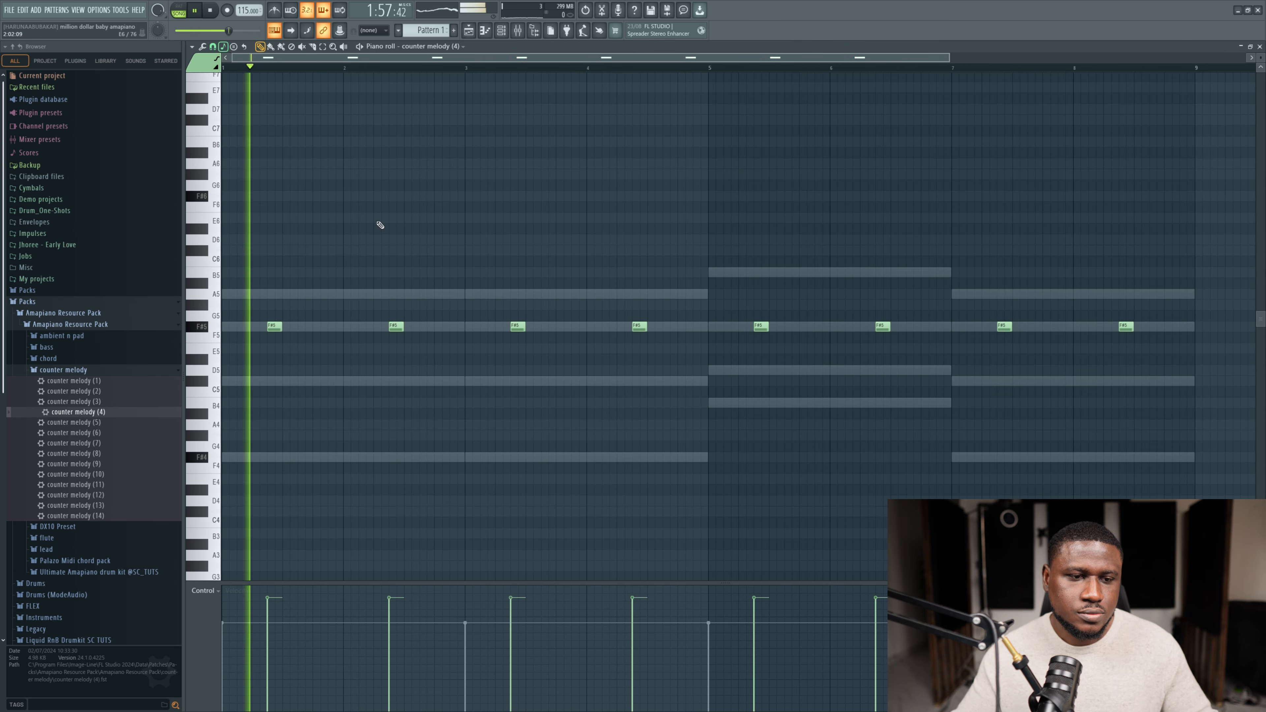
# Step: Raise the MILLION DOLLAR BABY vocals clip's channel volume to 24% while the arrangement plays
pyautogui.click(468, 30)
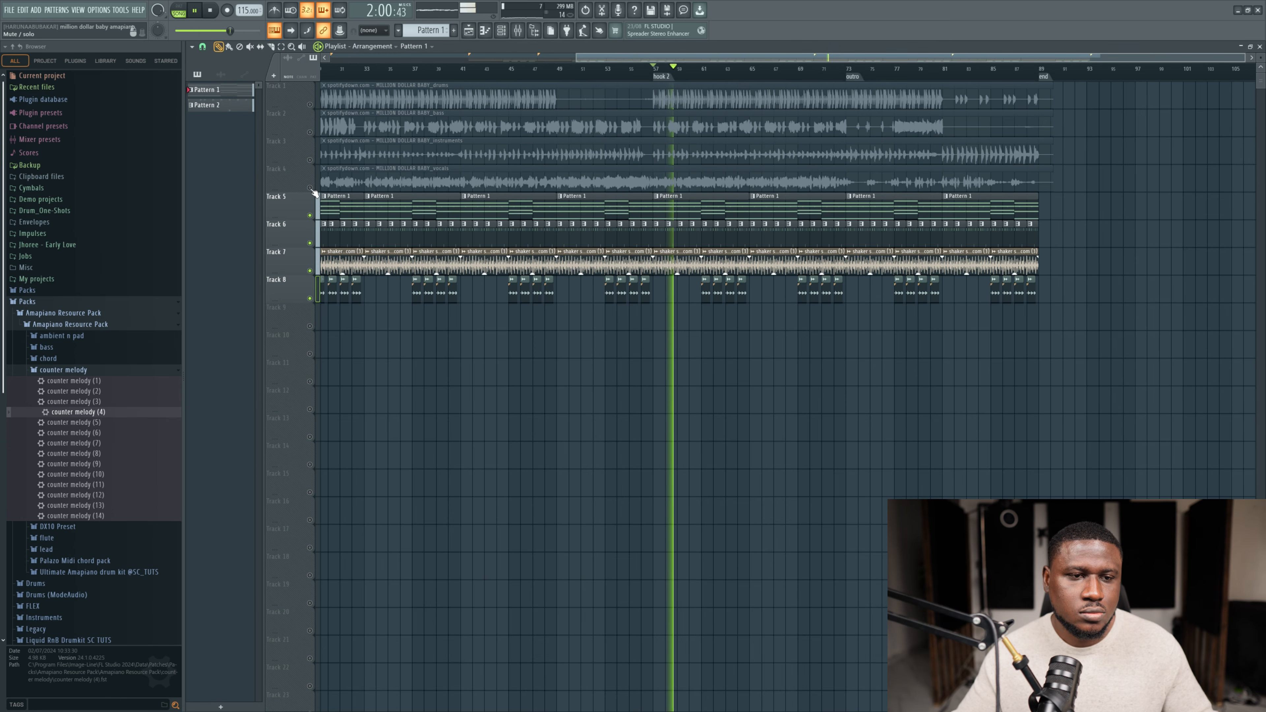
pyautogui.doubleClick(409, 181)
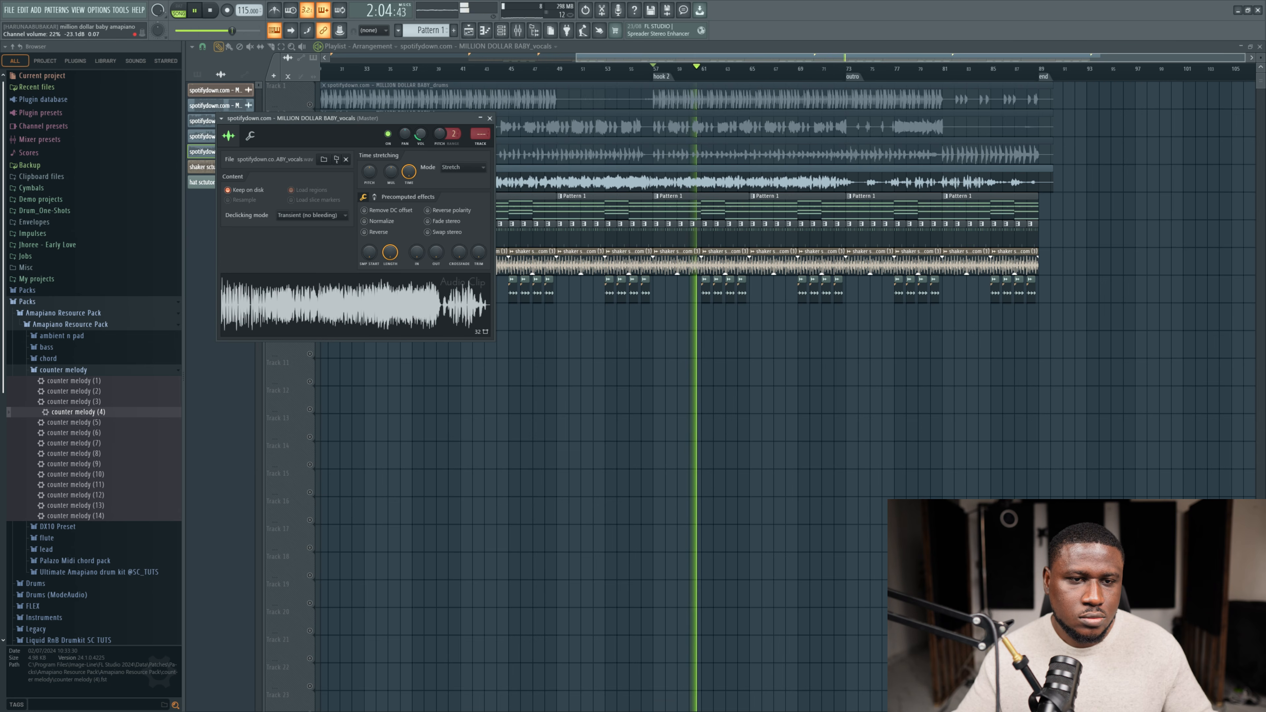
pyautogui.scroll(2, 420, 135)
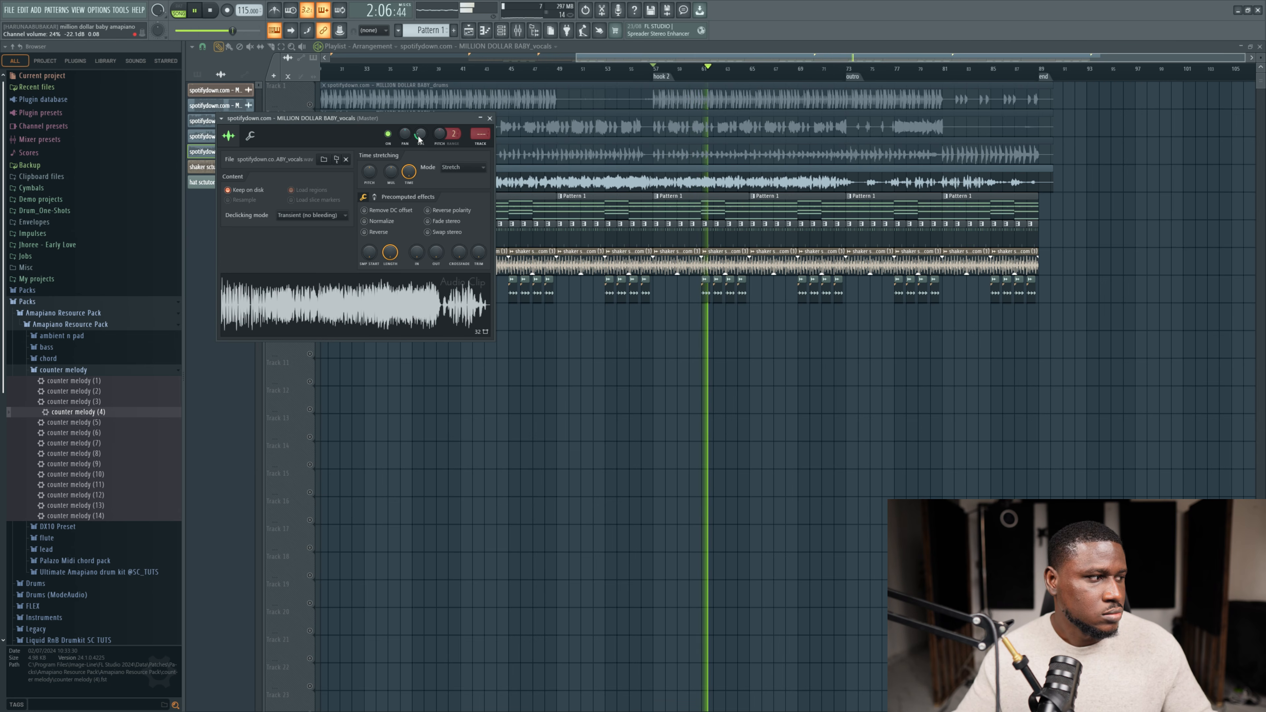
pyautogui.press('Escape')
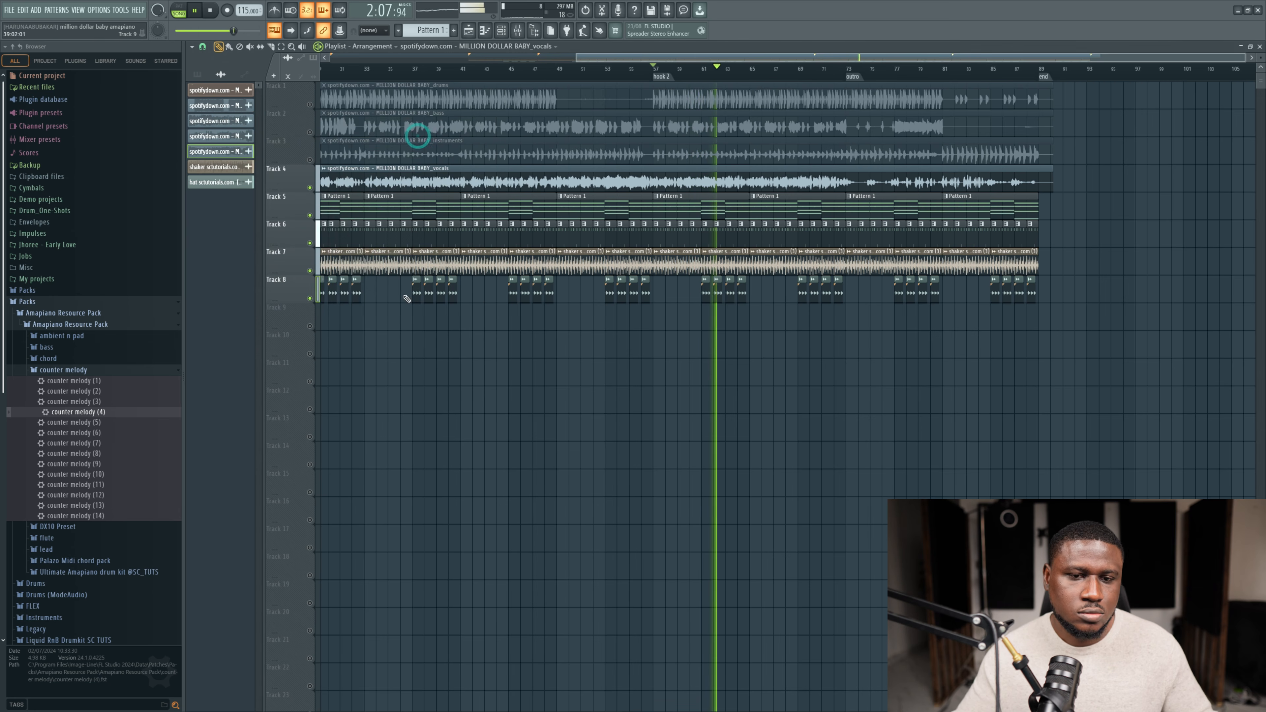
# Step: Mute the vocals on Track 4 and replay the arrangement from hook 2
pyautogui.click(310, 188)
pyautogui.press('space')
pyautogui.press('space')
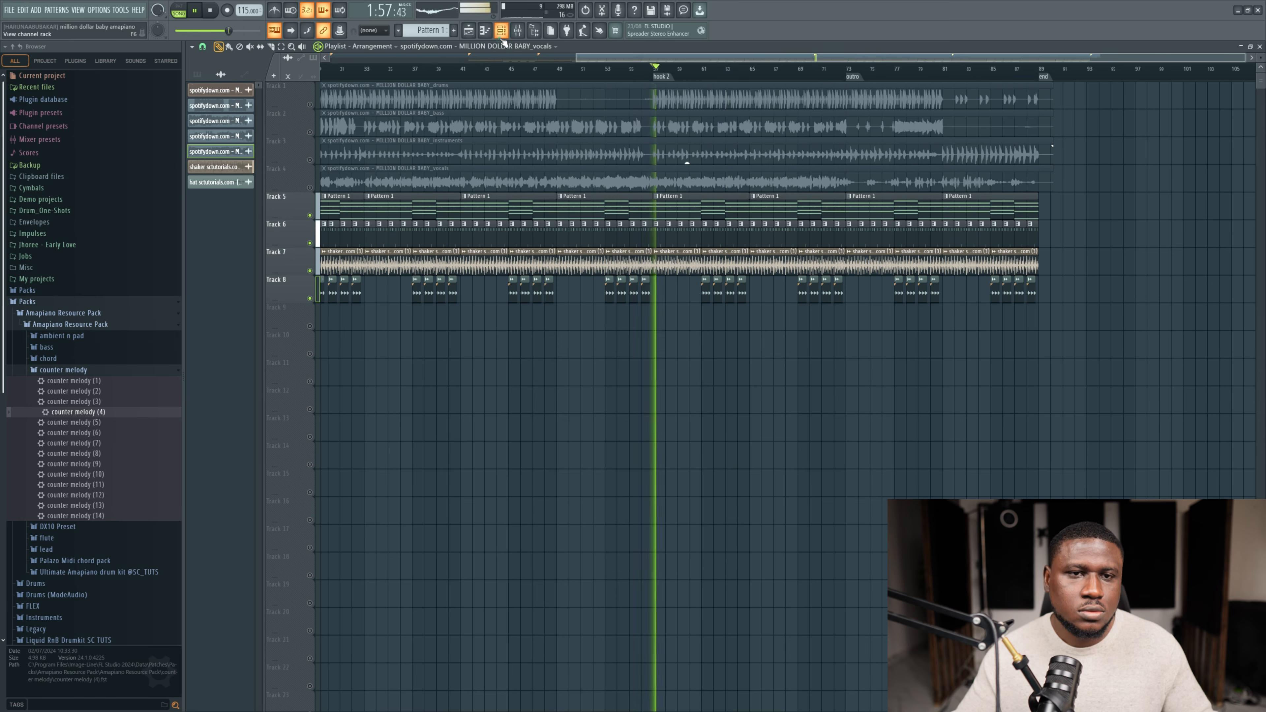
# Step: Add the counter melody (5) preset as a new channel directly below the counter melody (4) channel
pyautogui.click(500, 34)
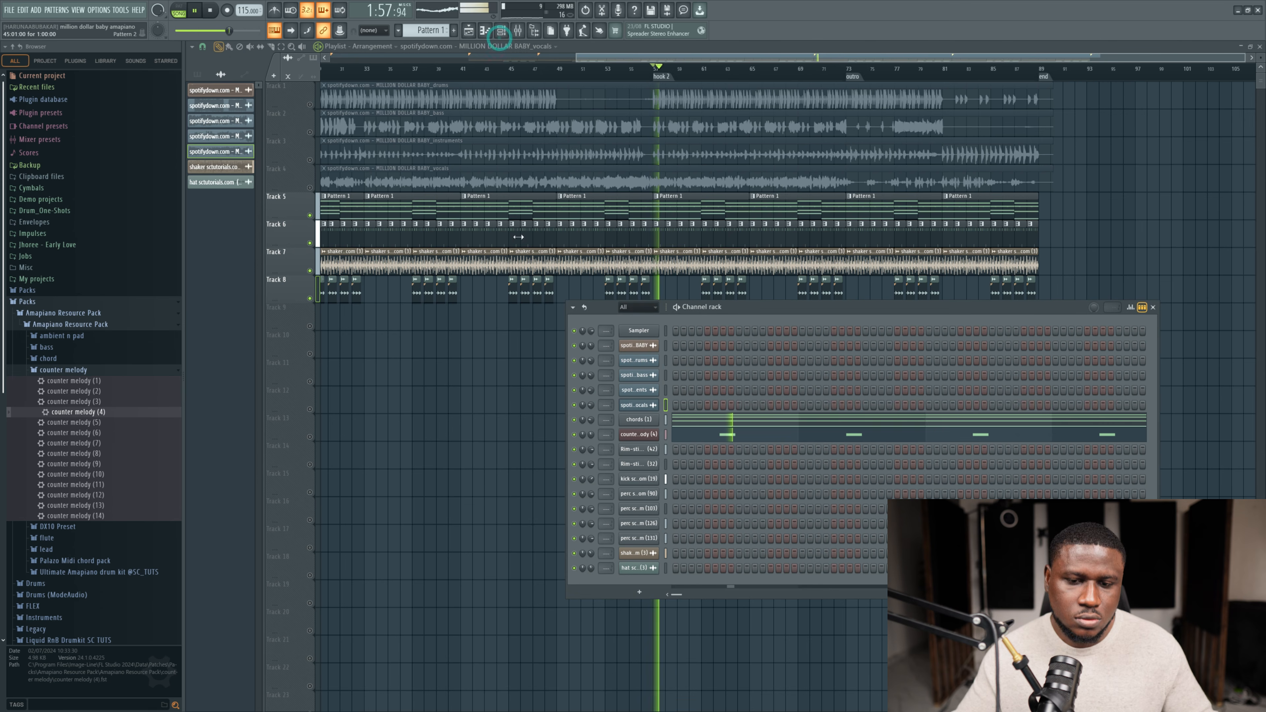
pyautogui.press('space')
pyautogui.moveTo(82, 425); pyautogui.dragTo(310, 432)
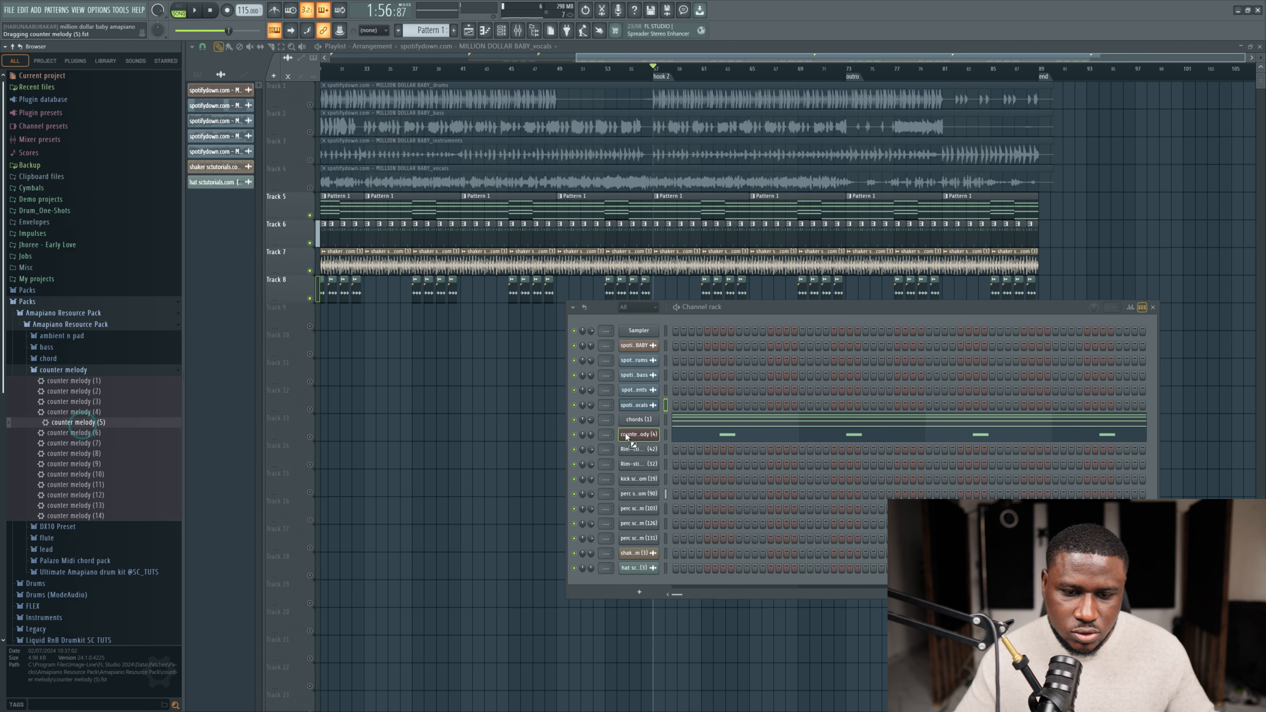
pyautogui.moveTo(636, 446); pyautogui.dragTo(638, 446)
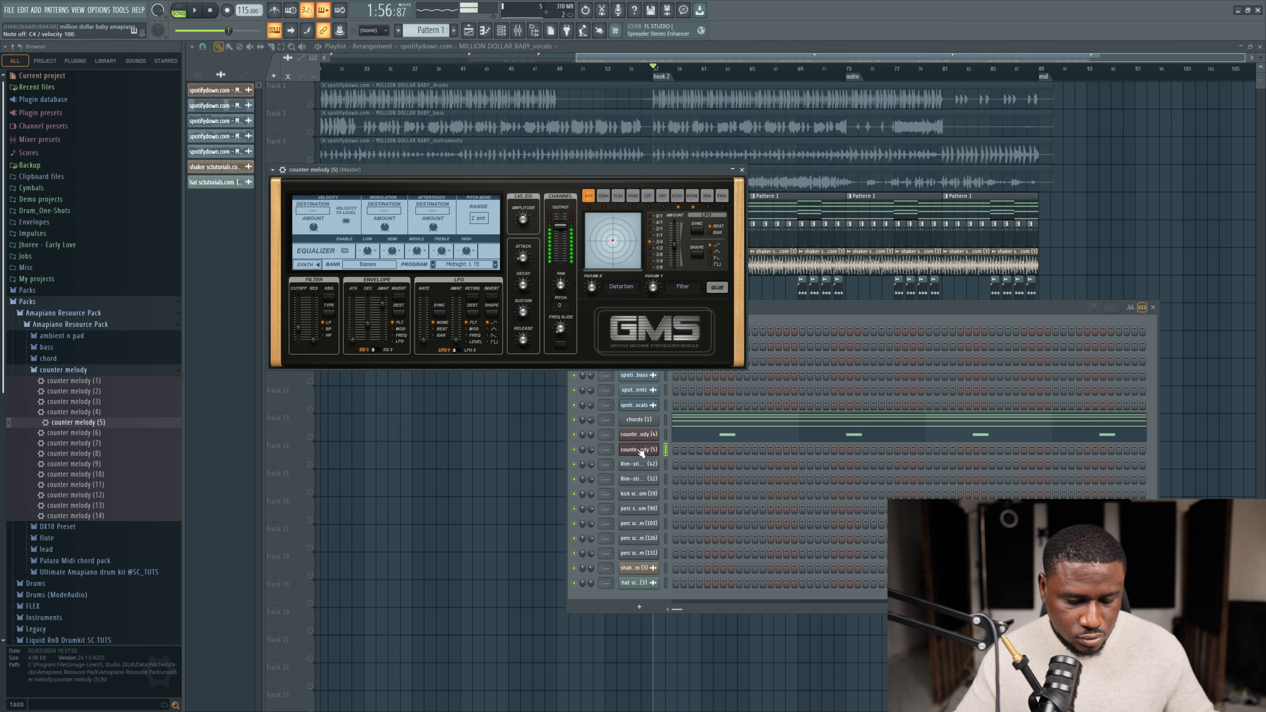
# Step: Copy the chords channel's notes into the counter melody (5) channel and open that channel's piano roll
pyautogui.rightClick(638, 420)
pyautogui.click(773, 429)
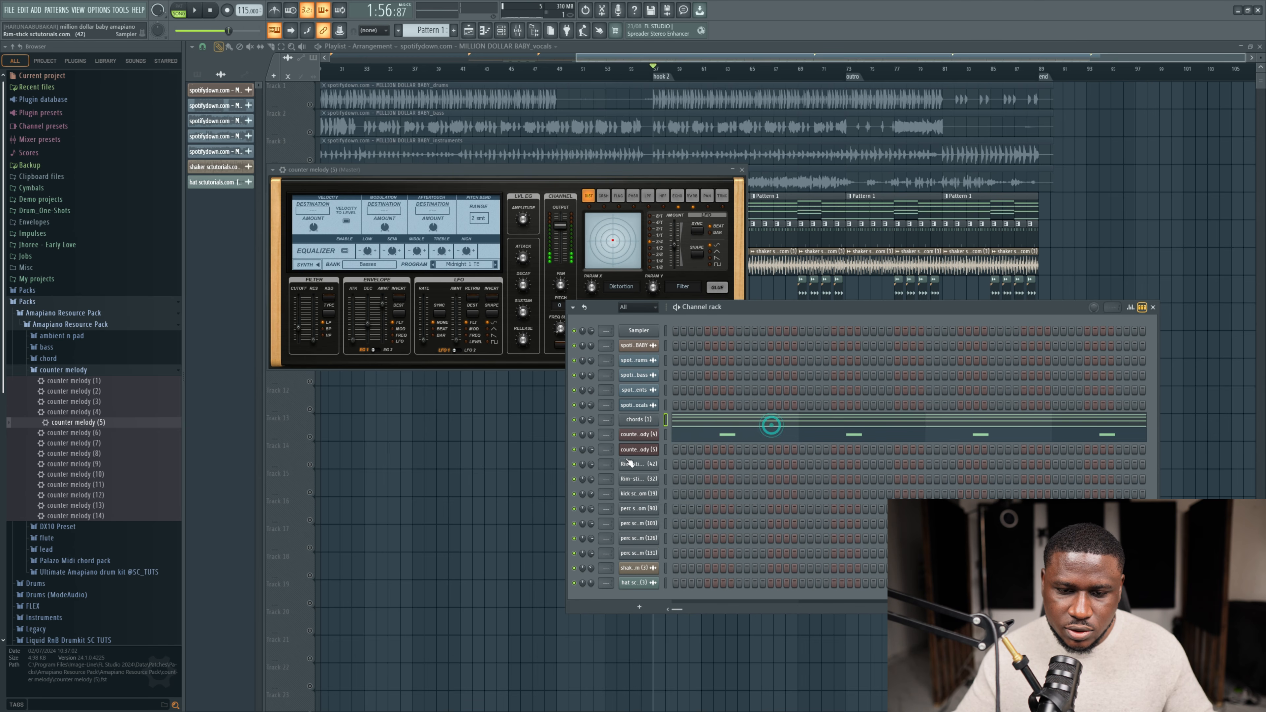
pyautogui.rightClick(638, 450)
pyautogui.click(767, 466)
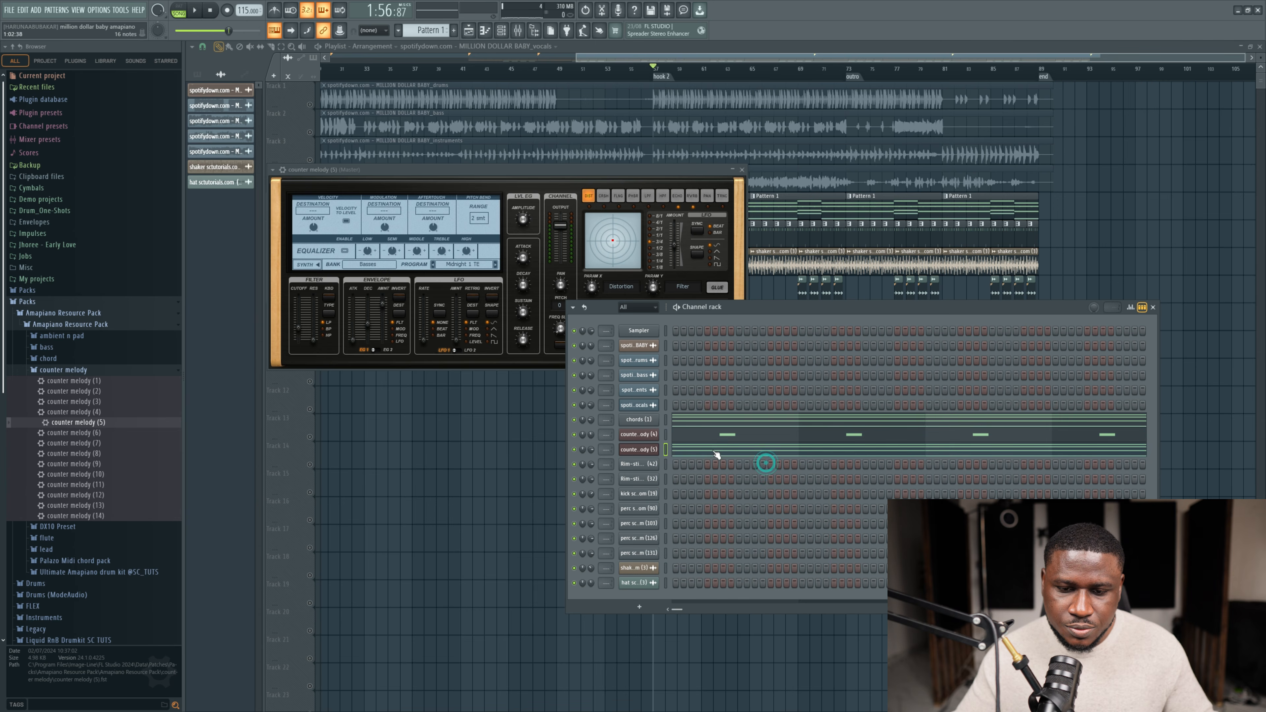
pyautogui.click(713, 448)
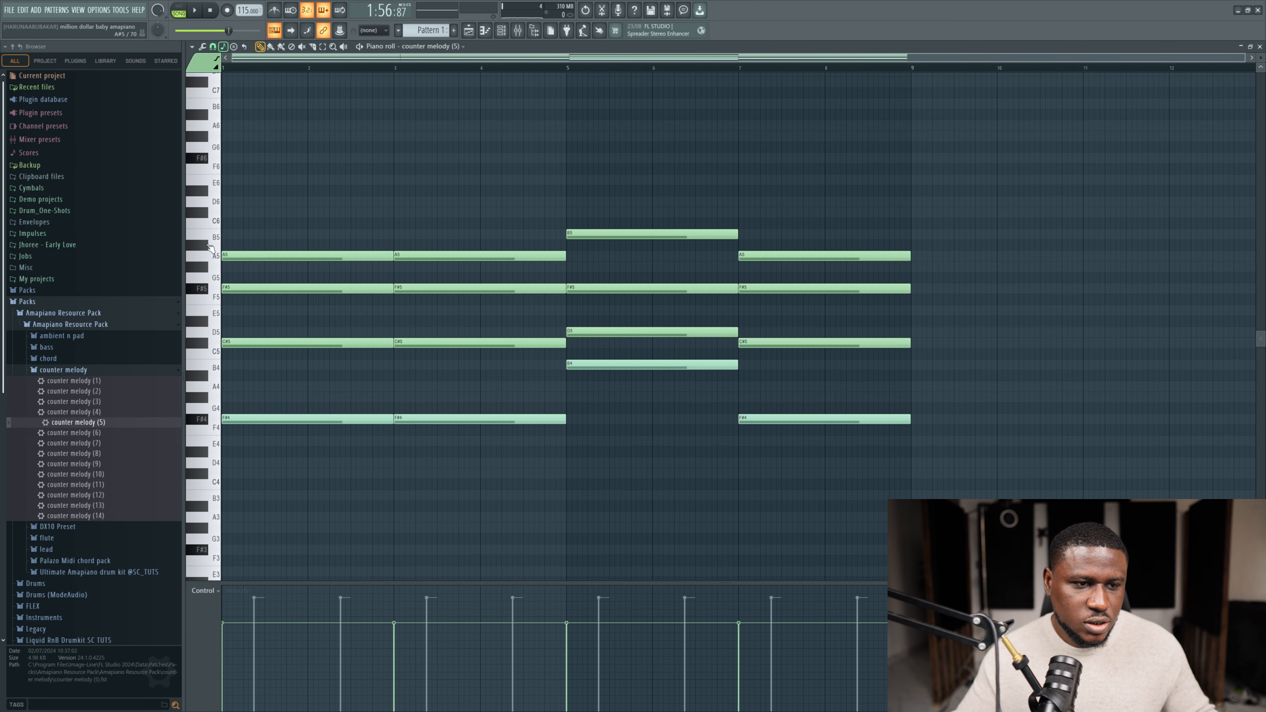
# Step: Trim the start of every counter melody (5) chord by half a bar and play back the result
pyautogui.hotkey('ctrl', 'a')
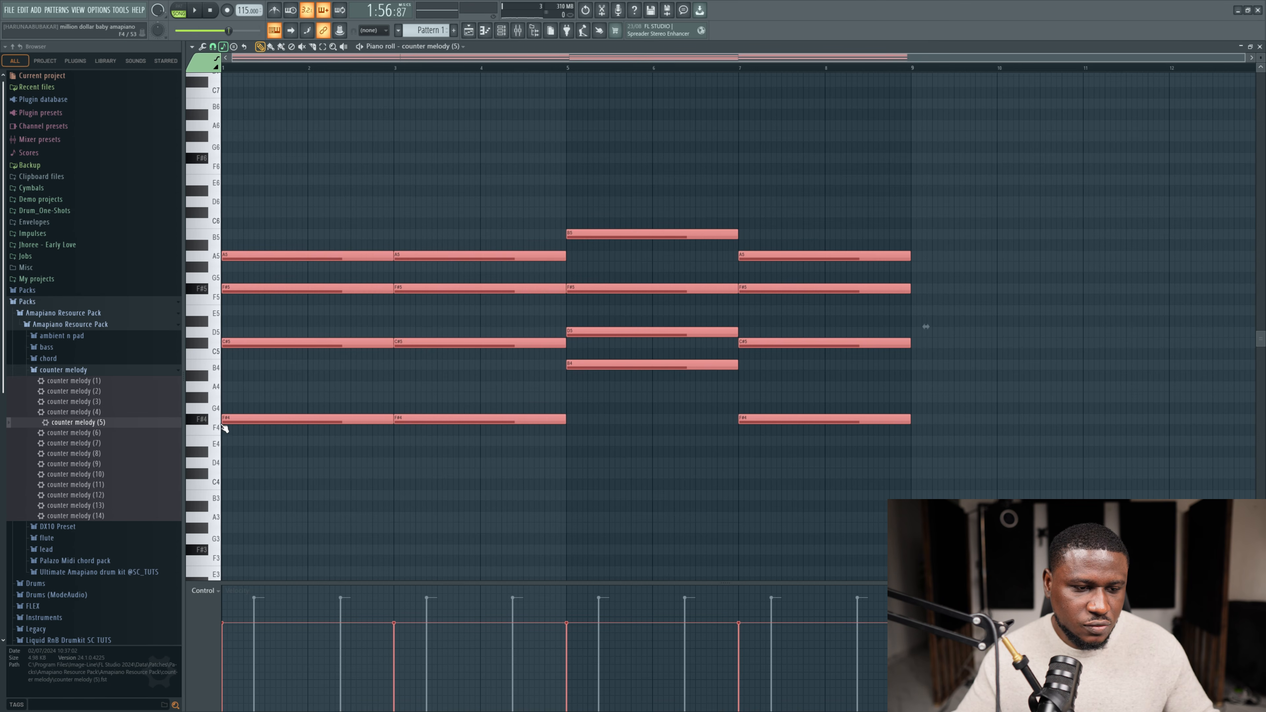
pyautogui.moveTo(223, 420); pyautogui.dragTo(266, 422)
pyautogui.press('space')
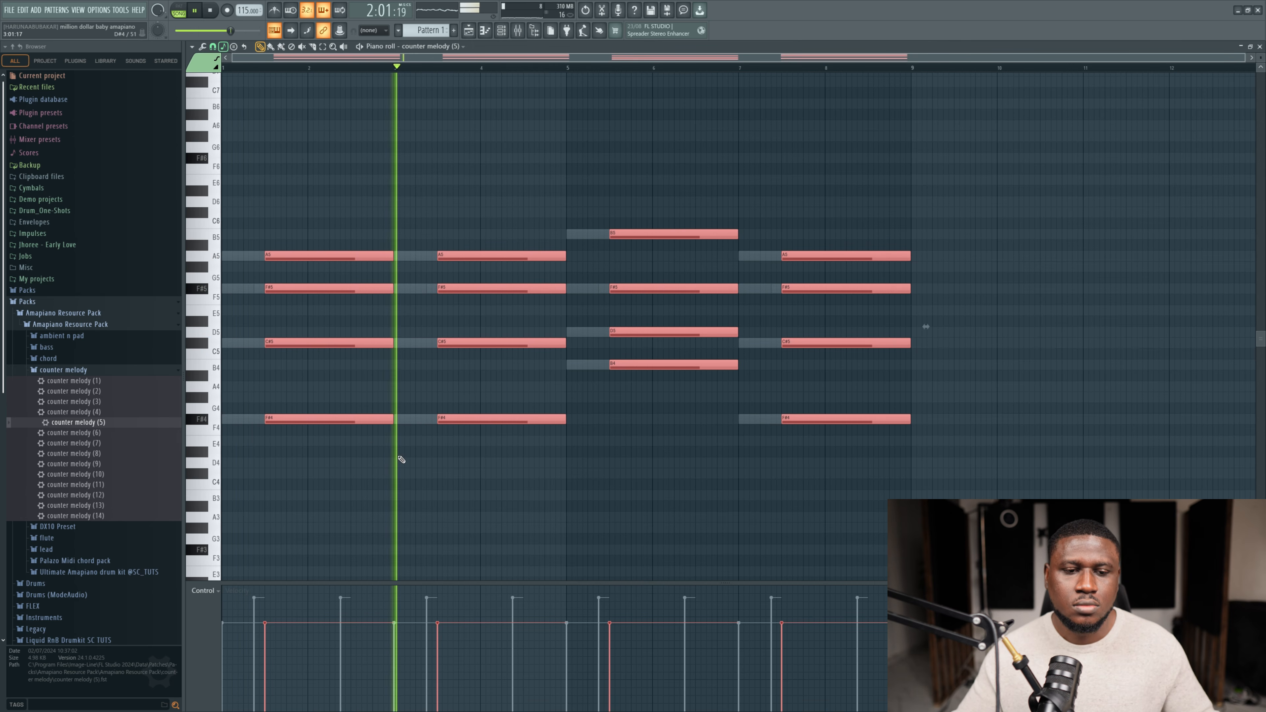
# Step: Lower the channel volume of counter melody (5) and deselect its chord notes
pyautogui.click(500, 33)
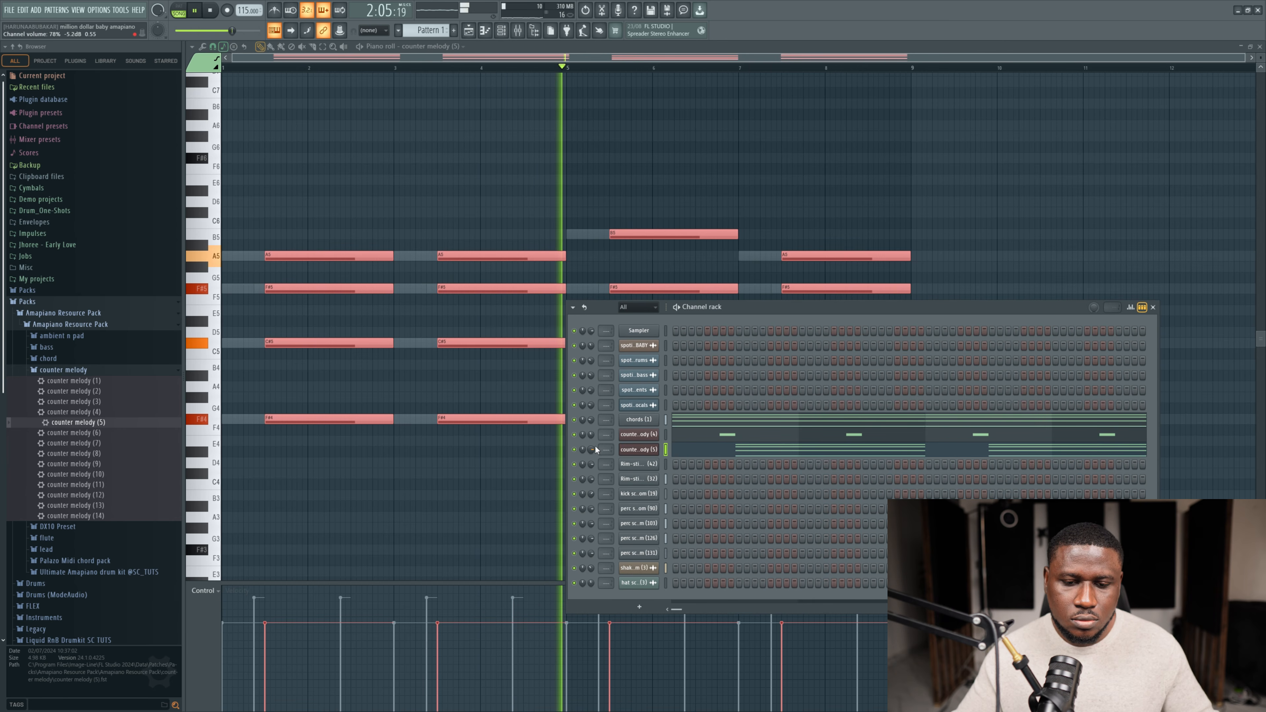
pyautogui.scroll(-5, 593, 449)
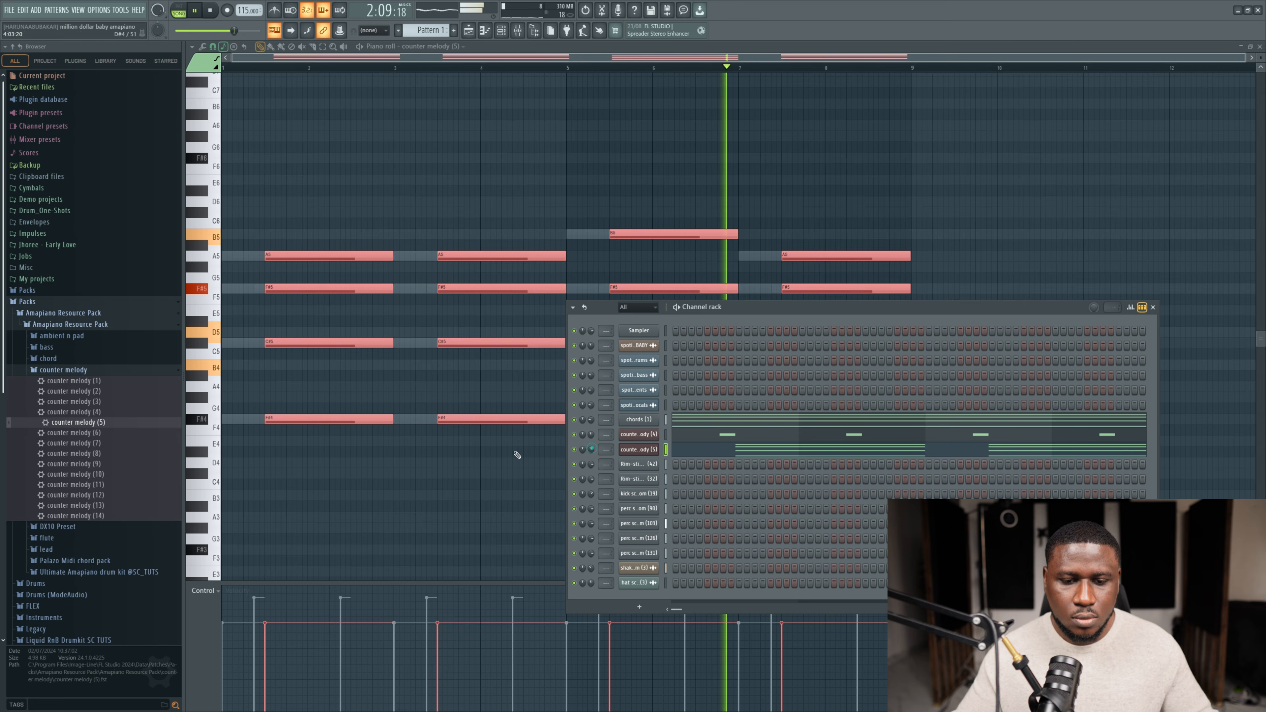
pyautogui.click(490, 474)
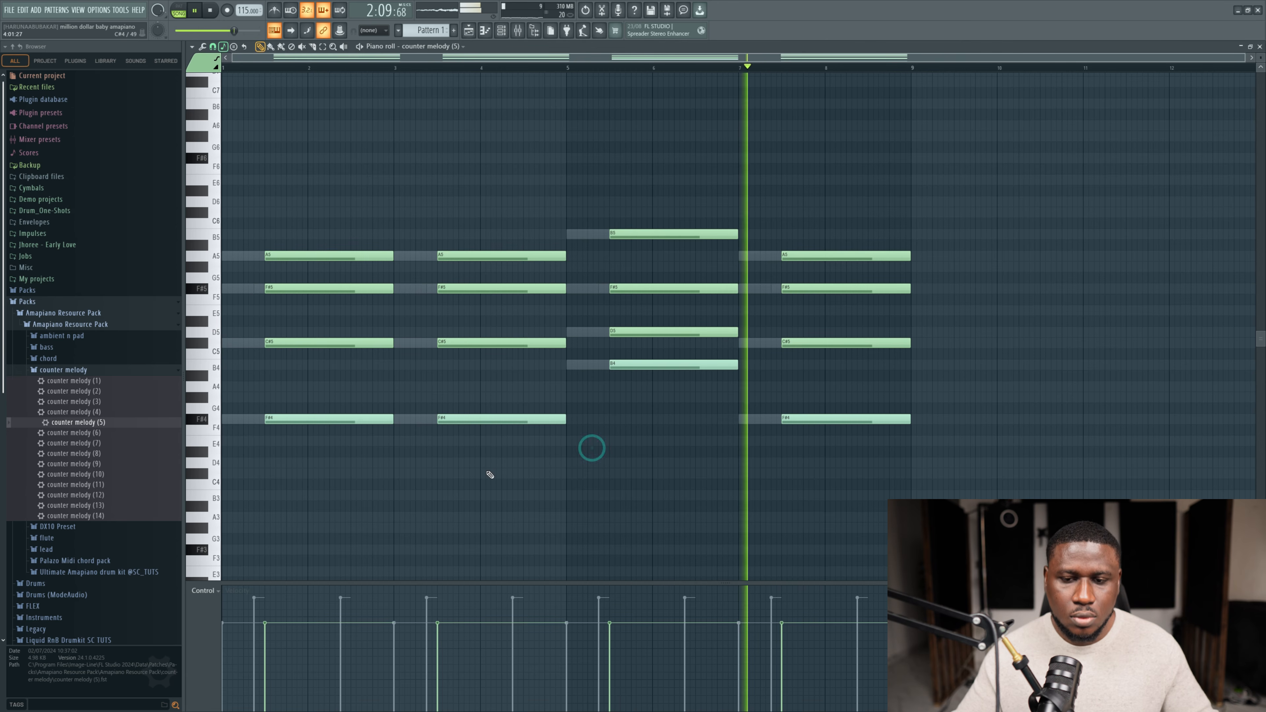
# Step: Unmute the MILLION DOLLAR BABY vocals on Track 4 of the playlist and play the arrangement
pyautogui.click(478, 31)
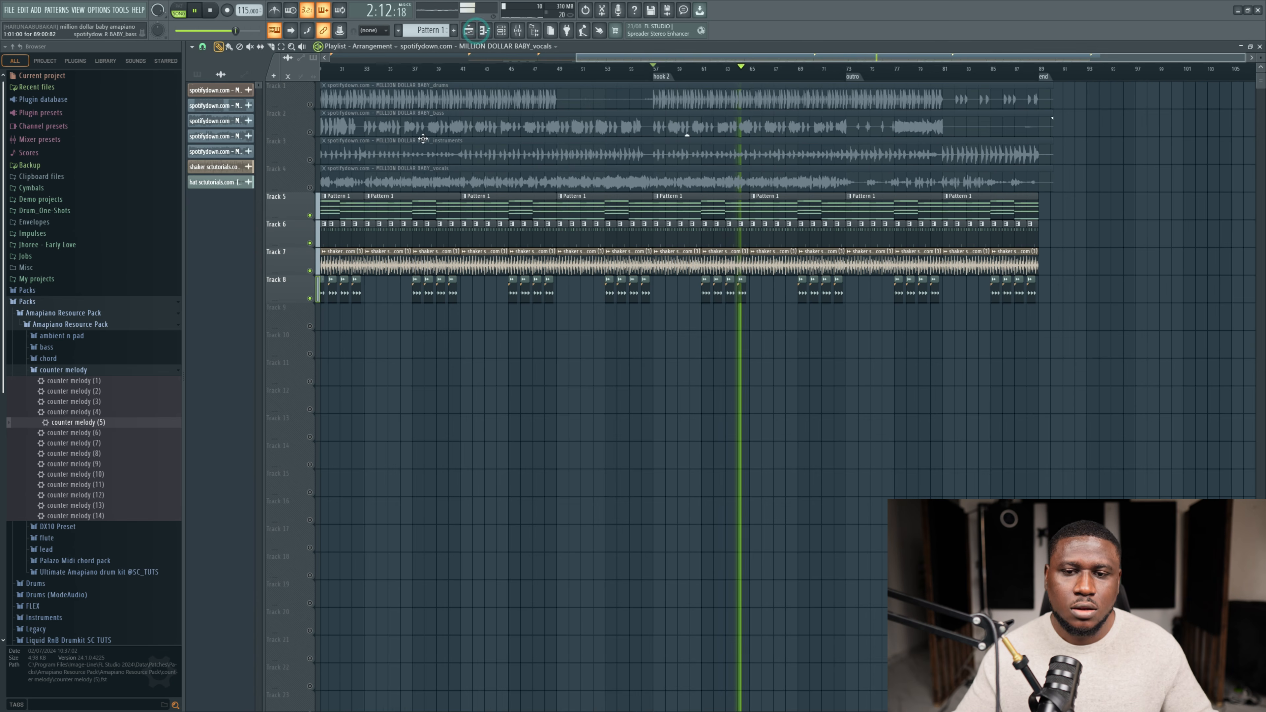
pyautogui.press('space')
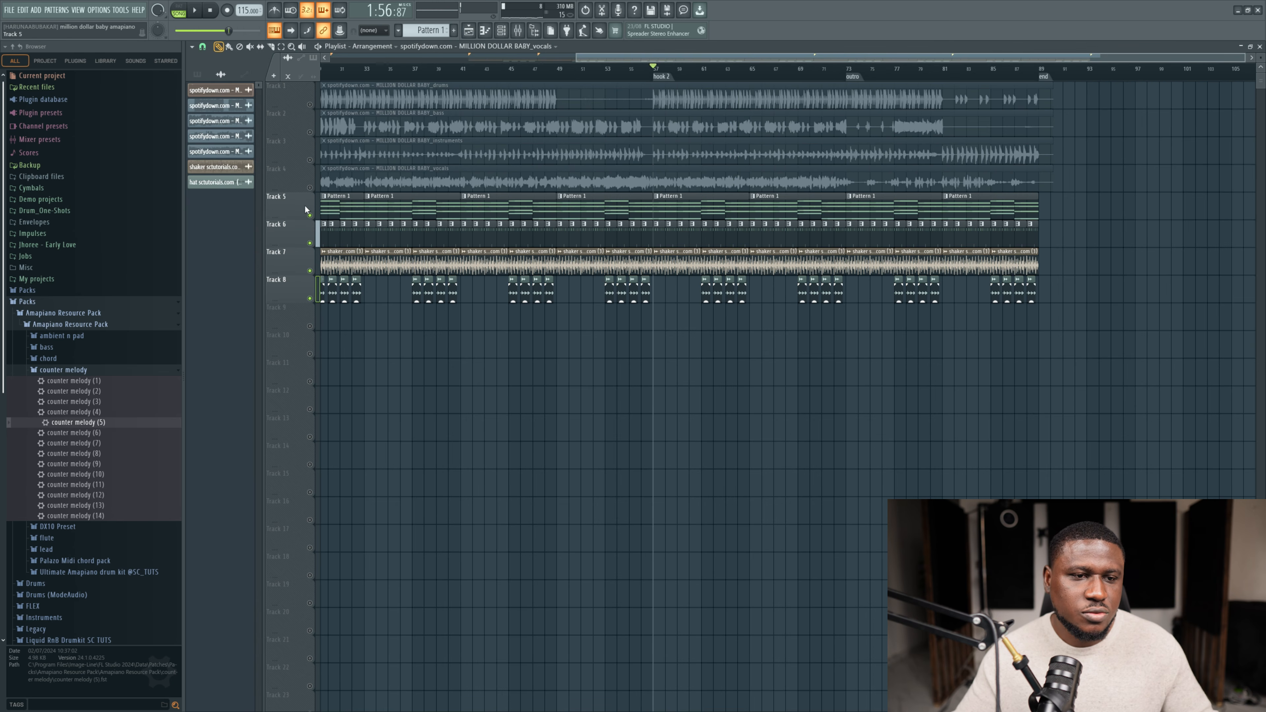
pyautogui.click(309, 188)
pyautogui.press('space')
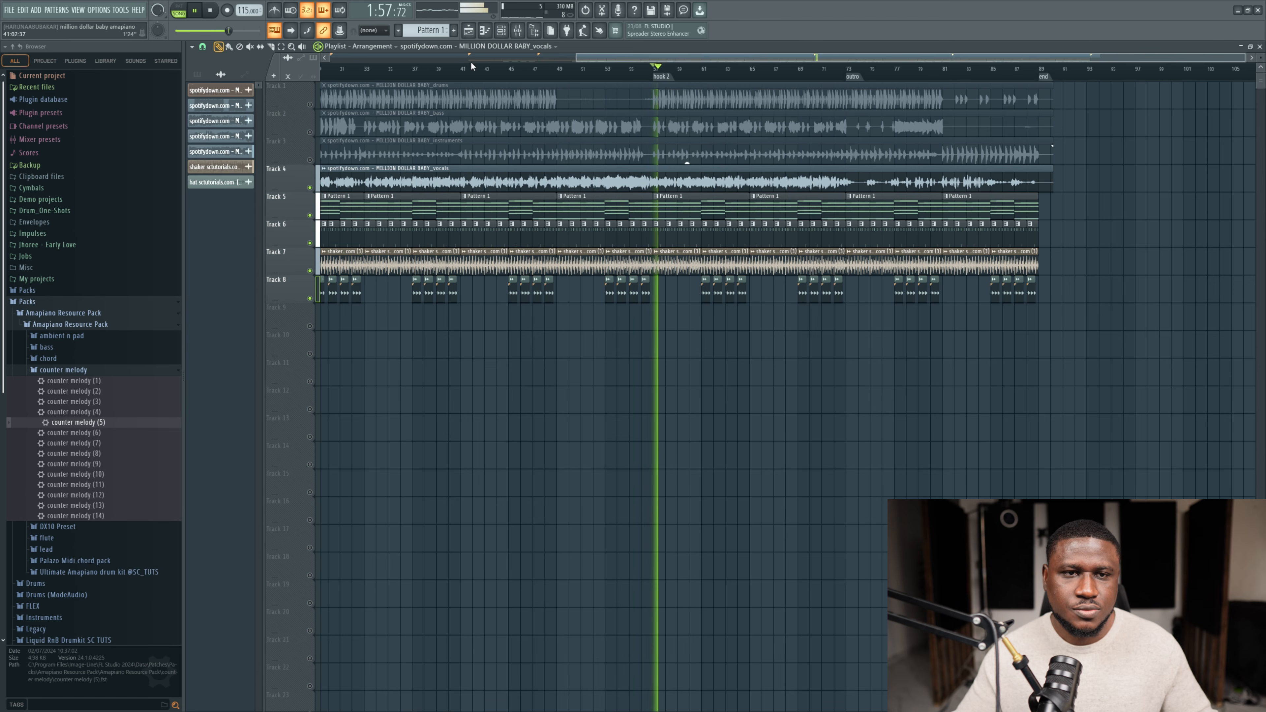
# Step: Adjust the channel volume of the MILLION DOLLAR BABY vocals clip in its channel settings
pyautogui.click(505, 31)
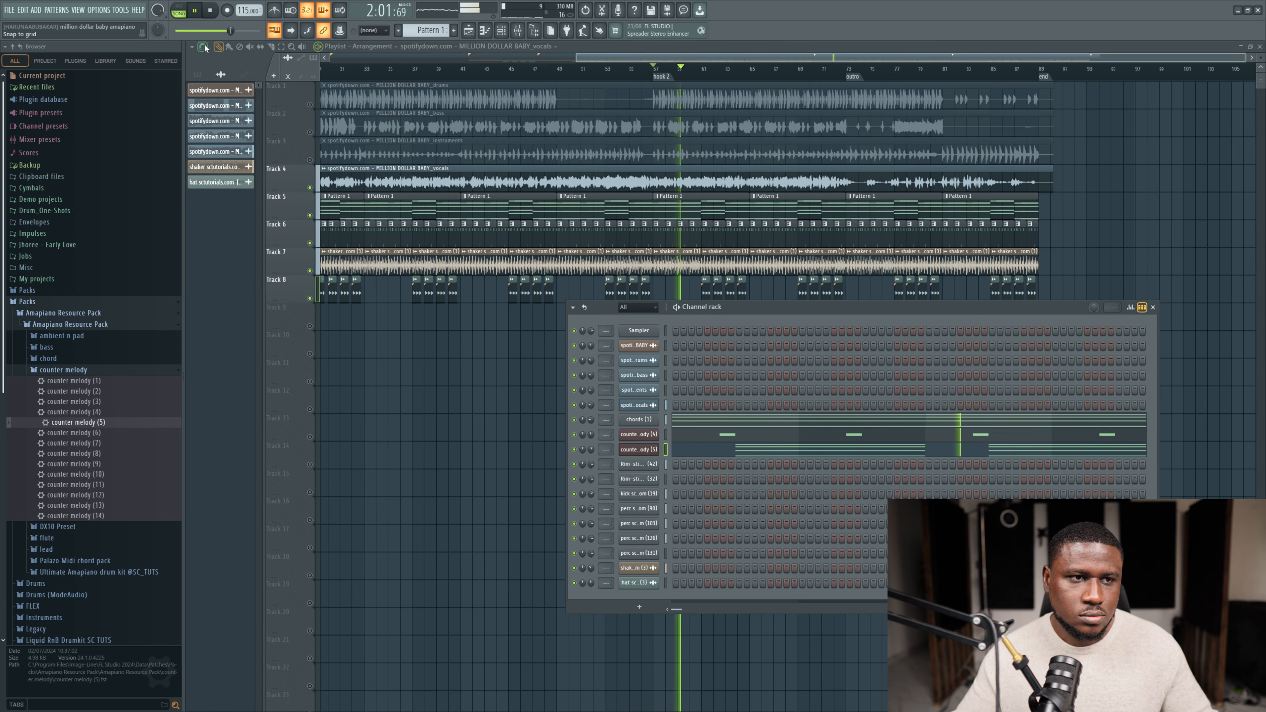
pyautogui.press('F6')
pyautogui.doubleClick(713, 183)
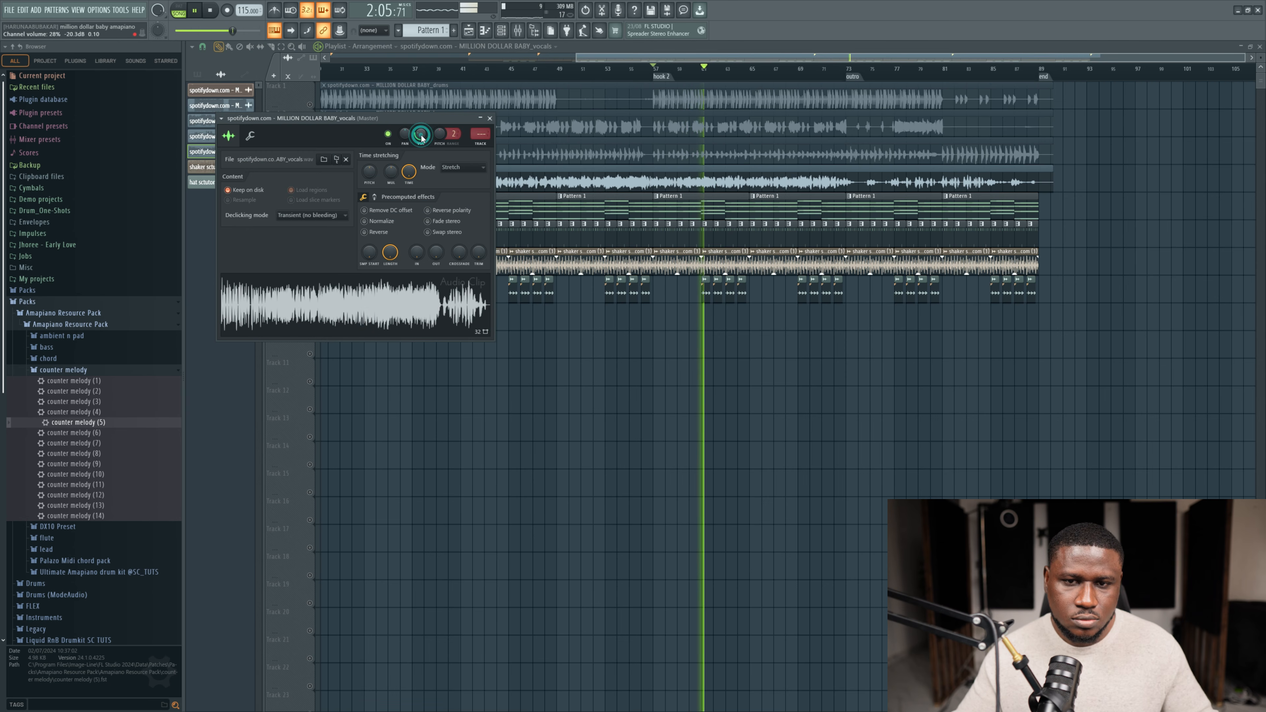
pyautogui.press('Escape')
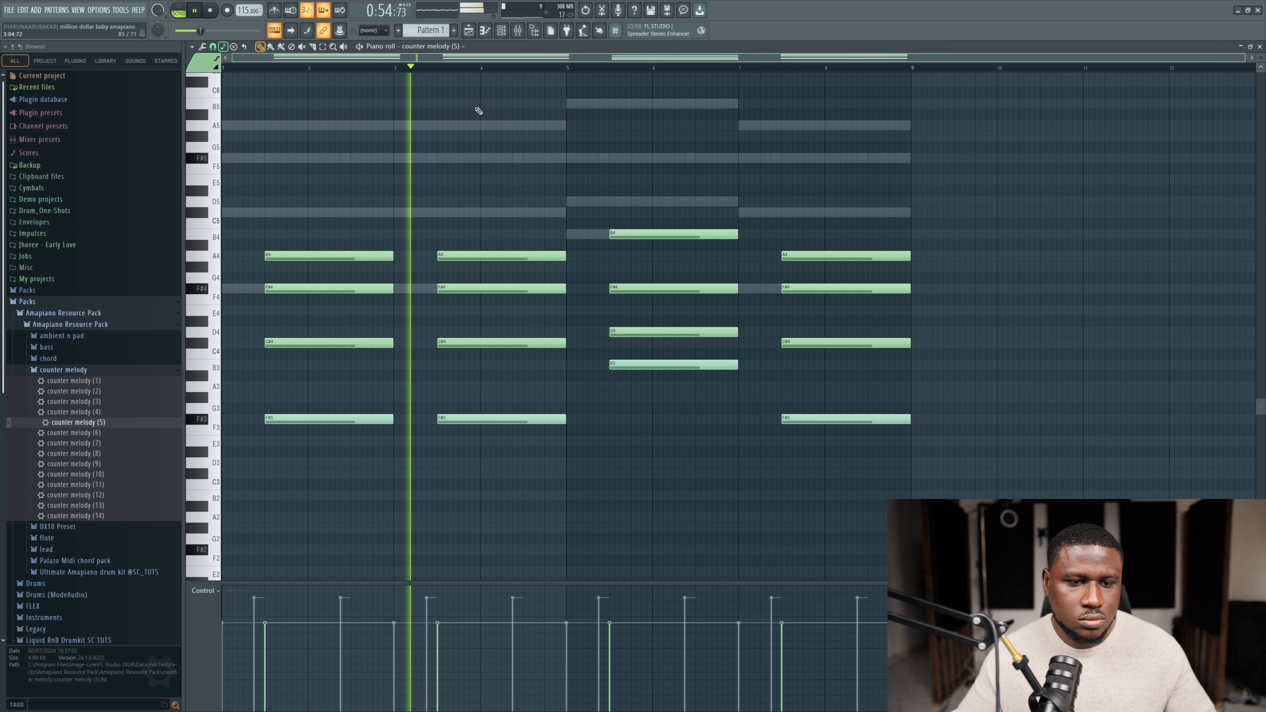
# Step: Listen to the counter melody (5) chords against the vocals and return to the playlist
pyautogui.click(501, 30)
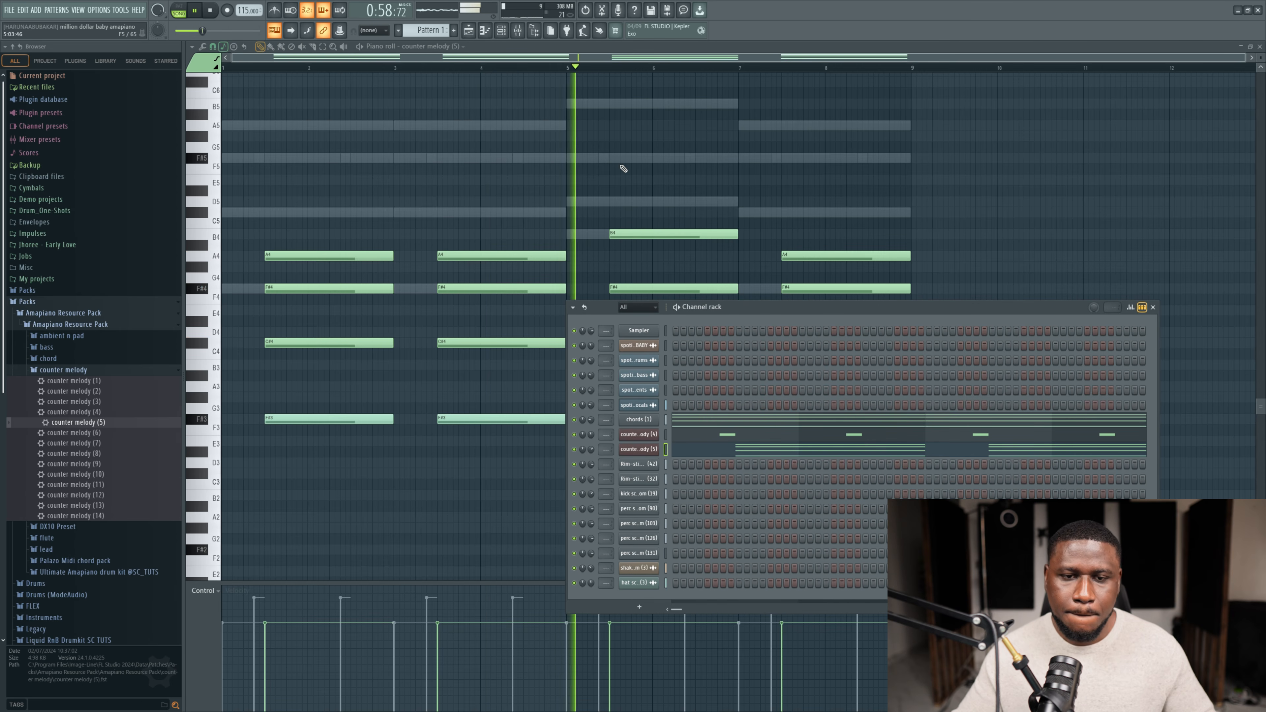
pyautogui.press('F6')
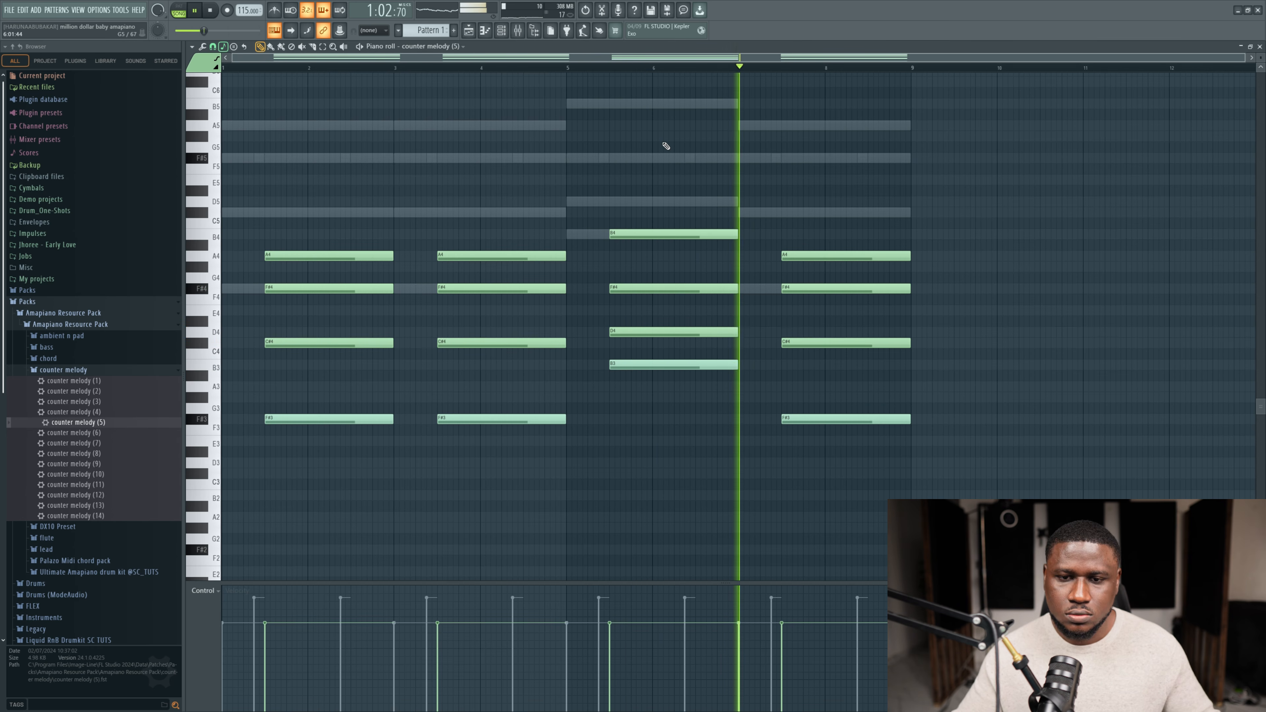
pyautogui.press('space')
pyautogui.click(485, 32)
pyautogui.click(471, 33)
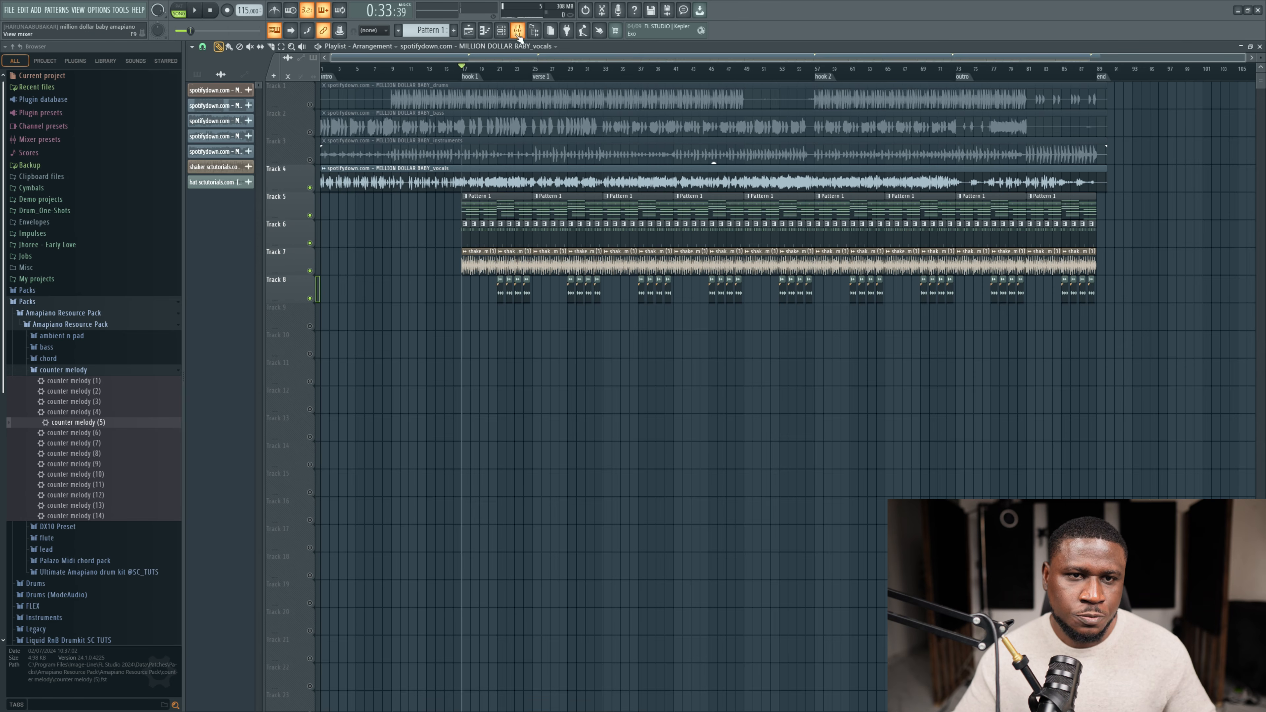
# Step: Load the lead (6) preset from the Amapiano Resource Pack as a channel below counter melody (5) and open its piano roll
pyautogui.click(500, 31)
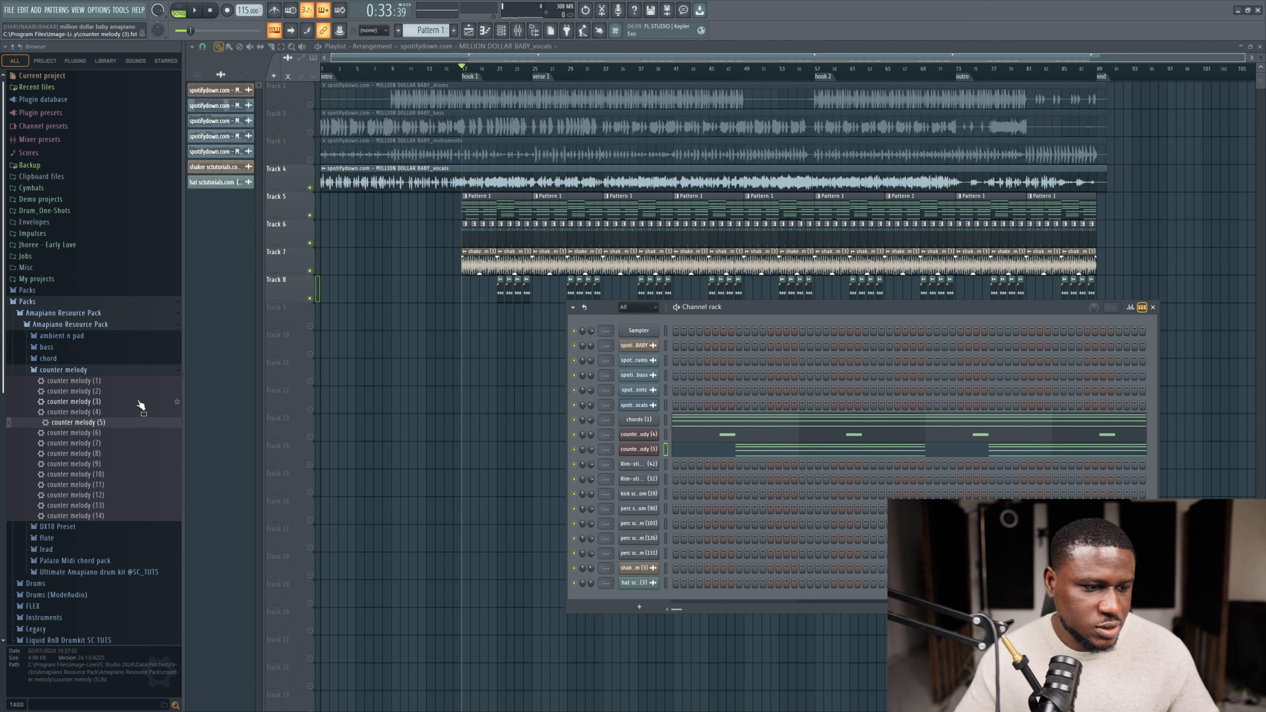
pyautogui.scroll(-5, 141, 405)
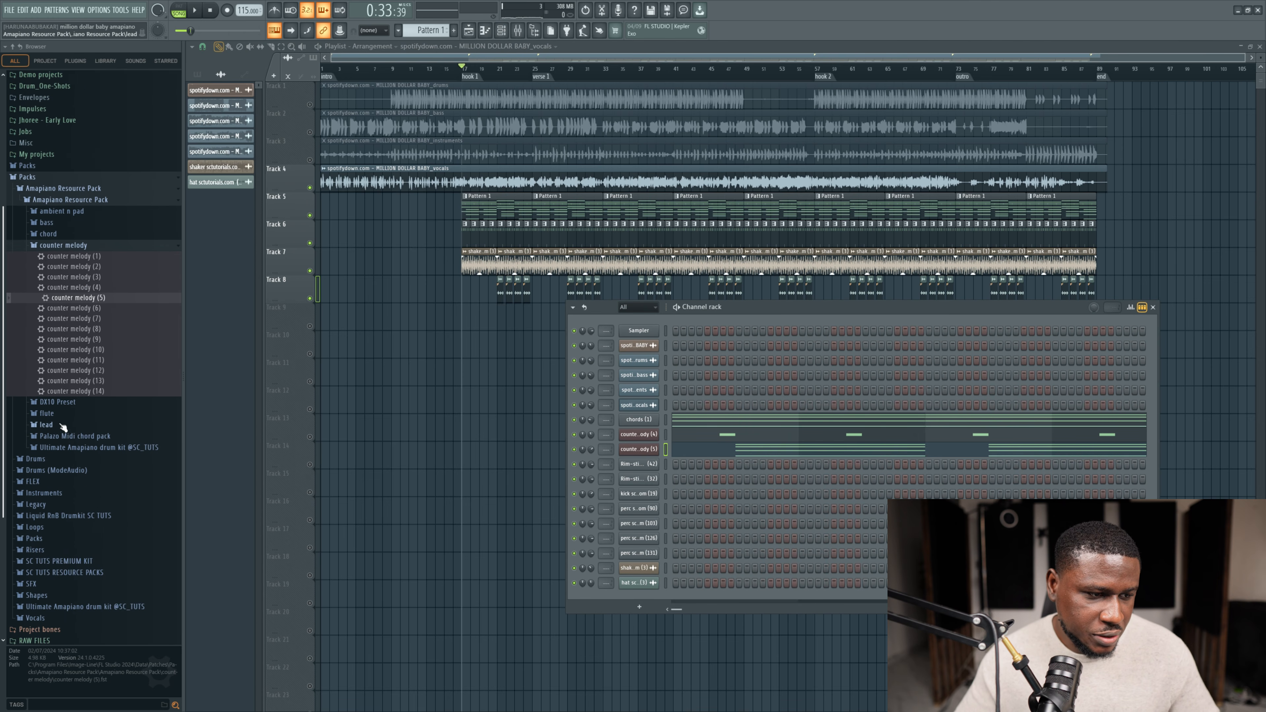
pyautogui.click(46, 424)
pyautogui.moveTo(58, 310); pyautogui.dragTo(656, 461)
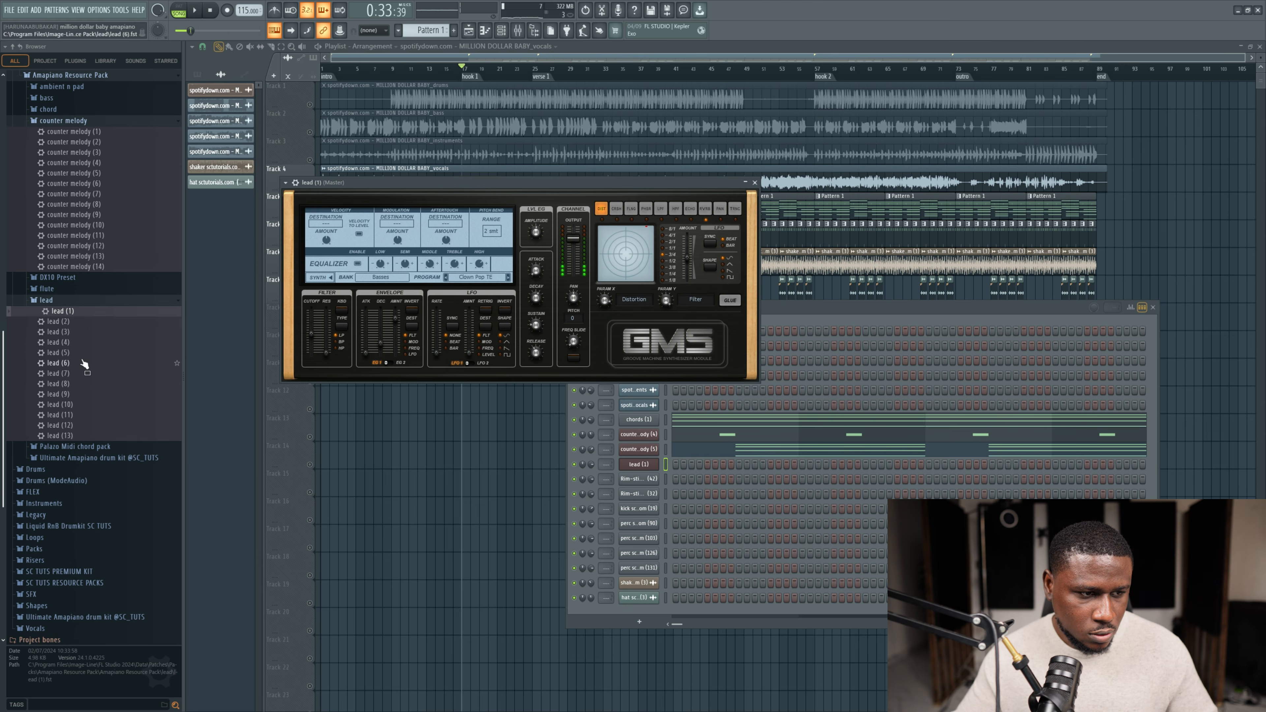
pyautogui.moveTo(64, 323); pyautogui.dragTo(632, 465)
pyautogui.rightClick(636, 467)
pyautogui.click(674, 465)
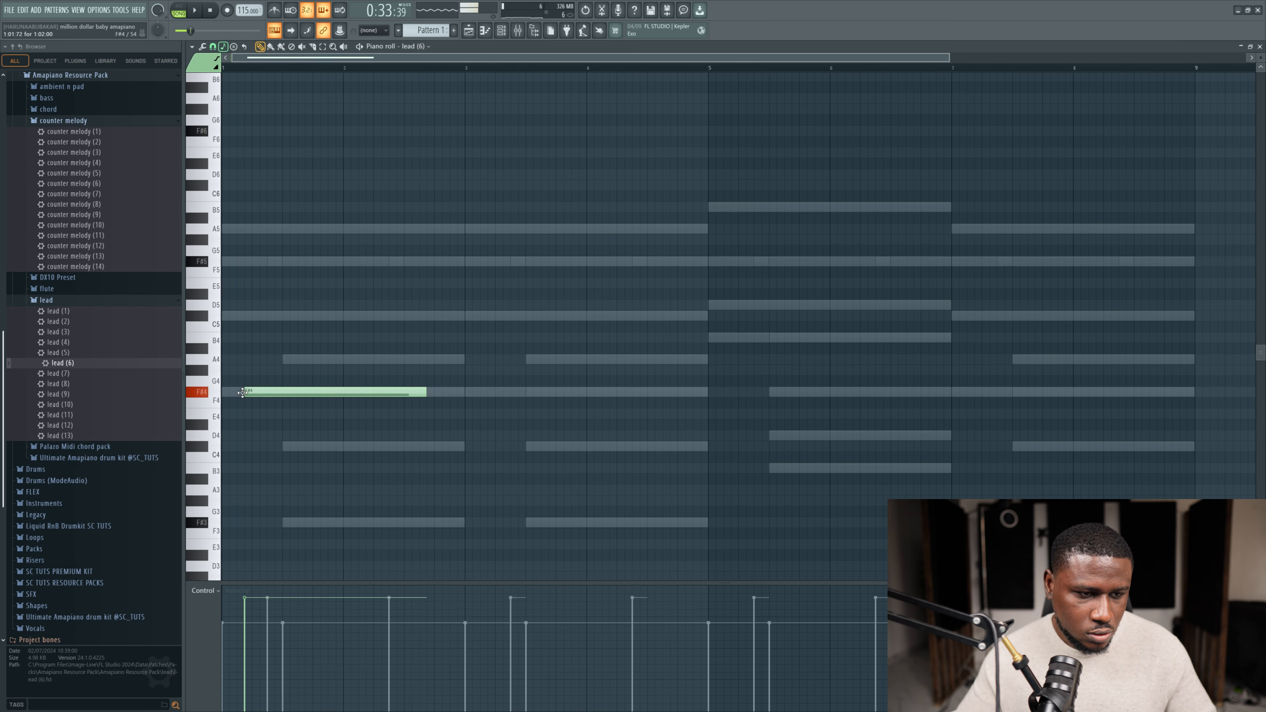
# Step: Write a short F#4 note followed by a short C#4 note near the start of each of the eight bars for lead (6)
pyautogui.moveTo(357, 395); pyautogui.dragTo(364, 415)
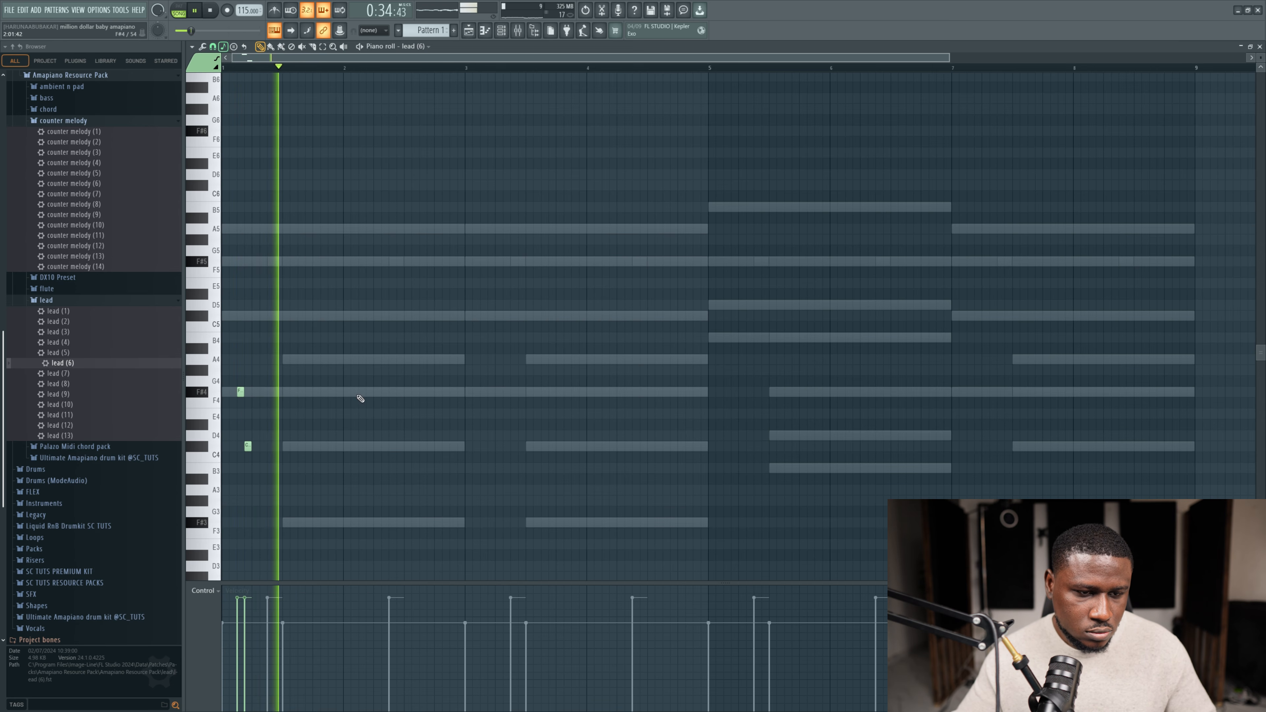
pyautogui.click(361, 393)
pyautogui.click(369, 447)
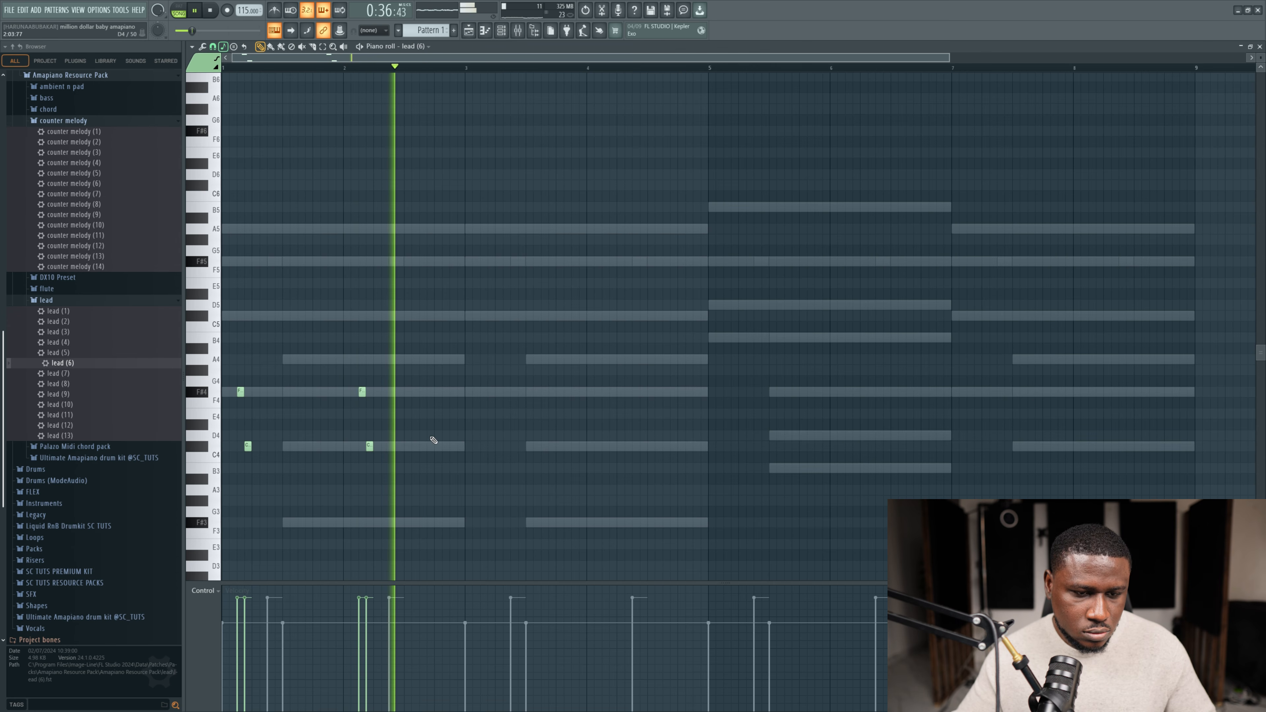
pyautogui.click(488, 393)
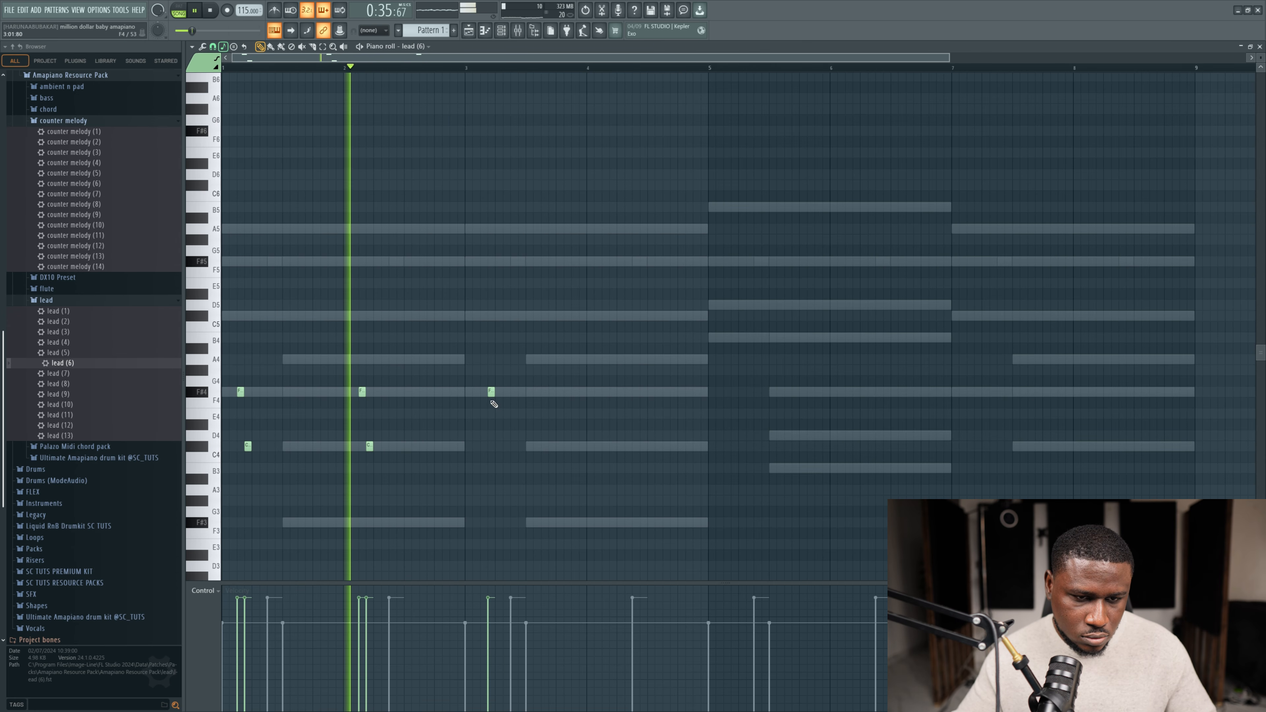
pyautogui.moveTo(492, 393); pyautogui.dragTo(488, 395)
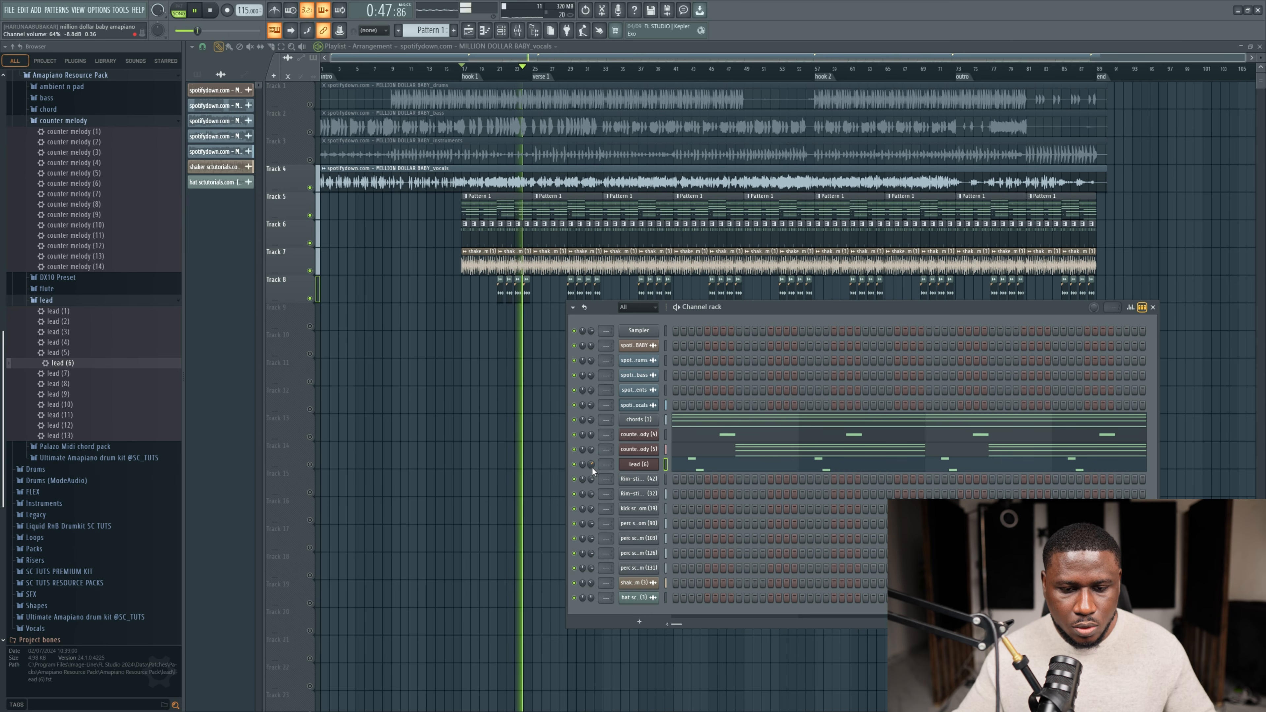
pyautogui.click(688, 470)
pyautogui.scroll(-2, 542, 429)
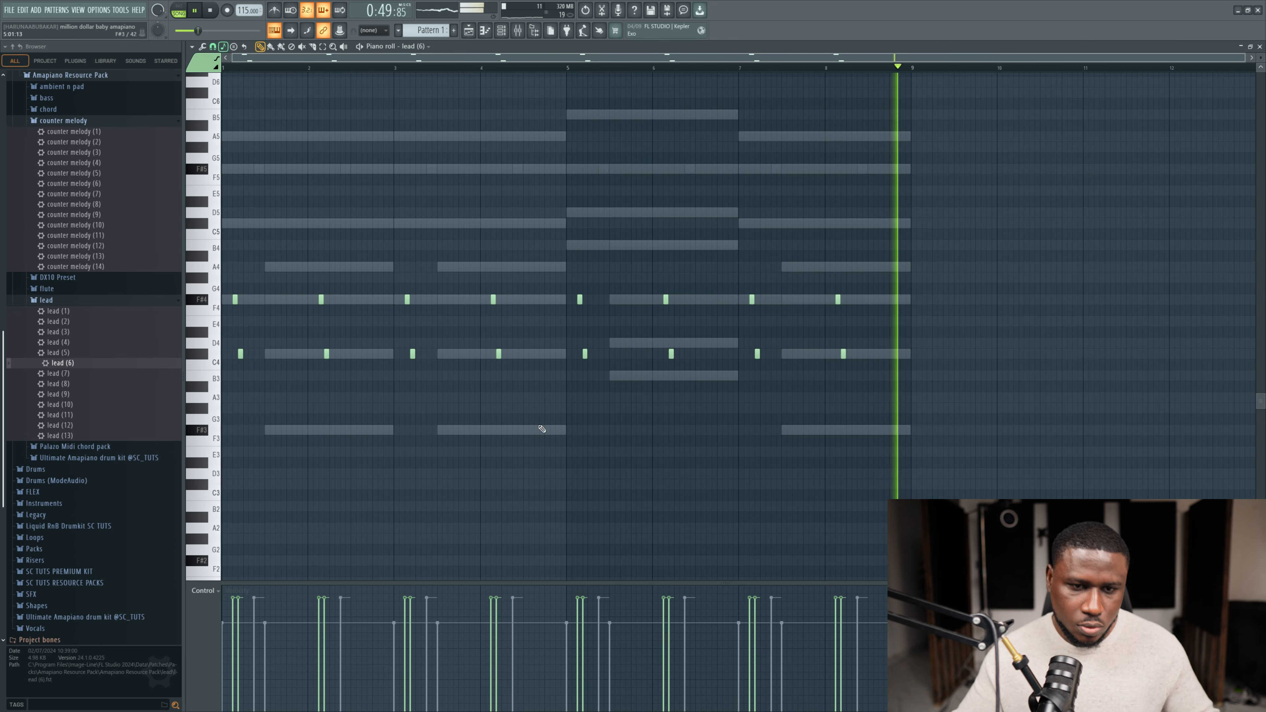
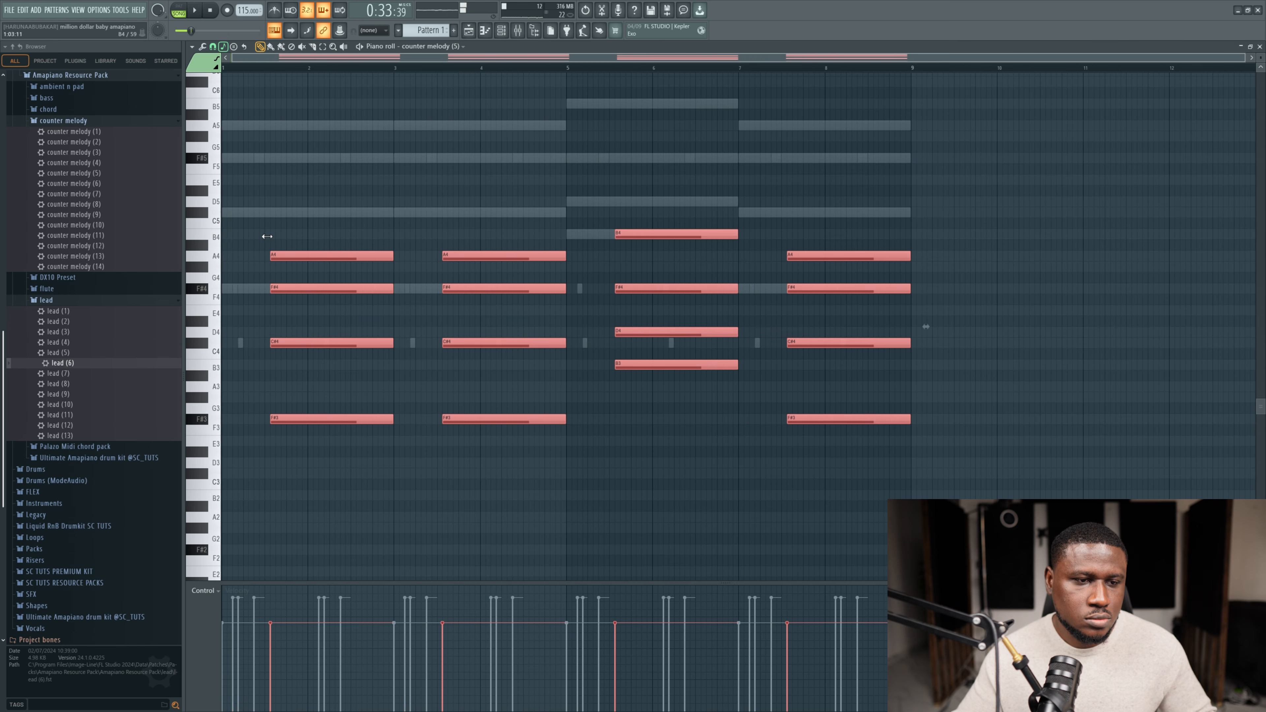
# Step: Extend all counter melody (5) chords to start earlier, about a beat and a half into their bars, while checking playback
pyautogui.moveTo(267, 236); pyautogui.dragTo(264, 238)
pyautogui.press('space')
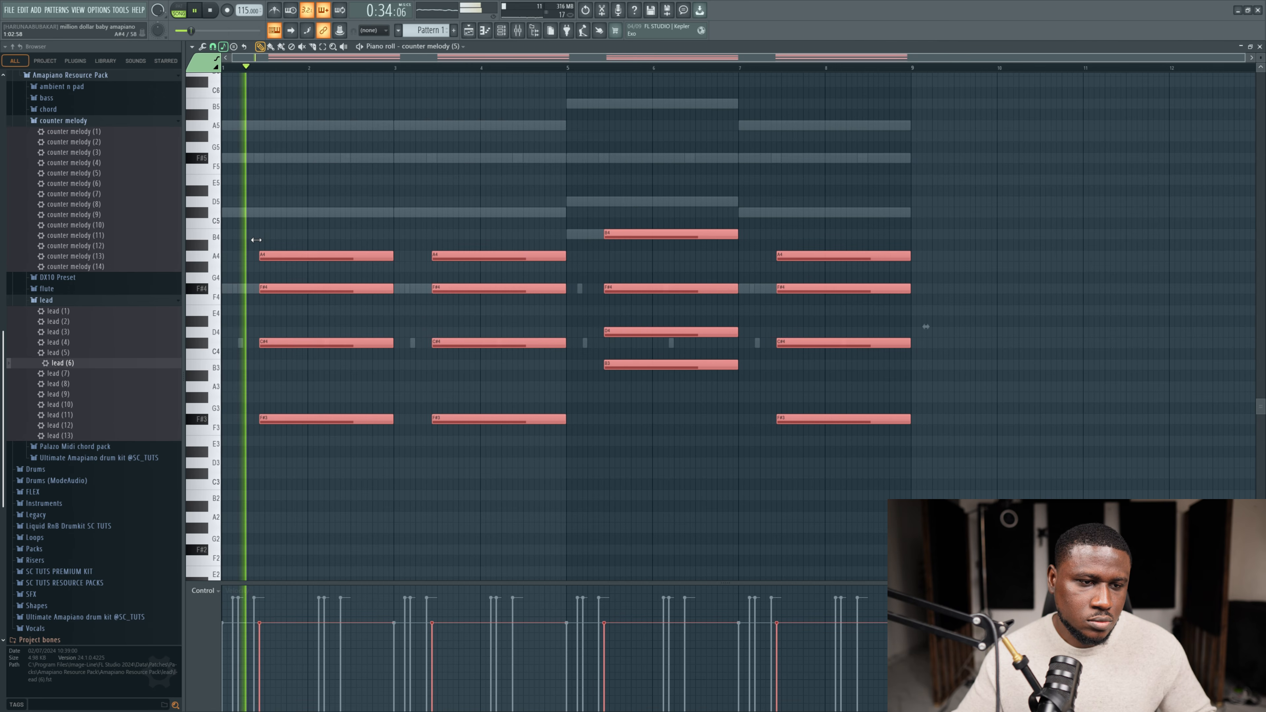
pyautogui.moveTo(261, 240); pyautogui.dragTo(254, 240)
pyautogui.press('space')
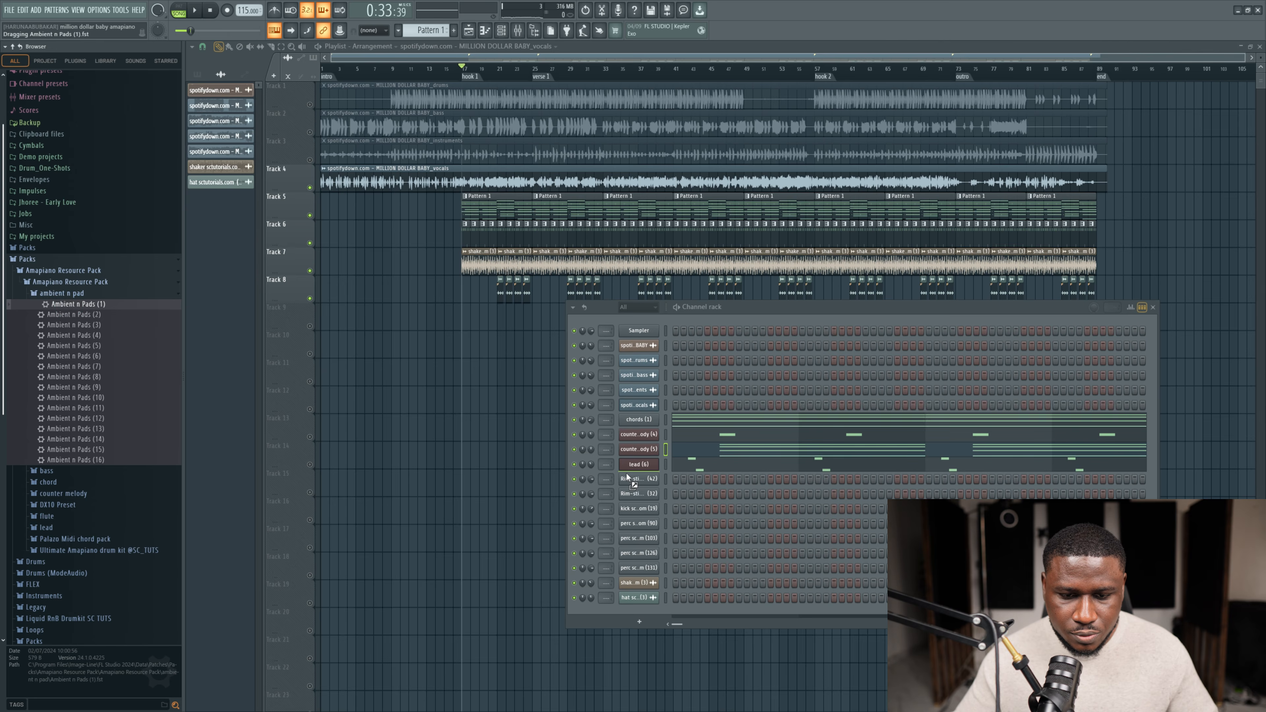
# Step: Load the Ambient n Pads (5) preset as a channel below lead (6) and open its piano roll
pyautogui.moveTo(627, 477); pyautogui.dragTo(627, 479)
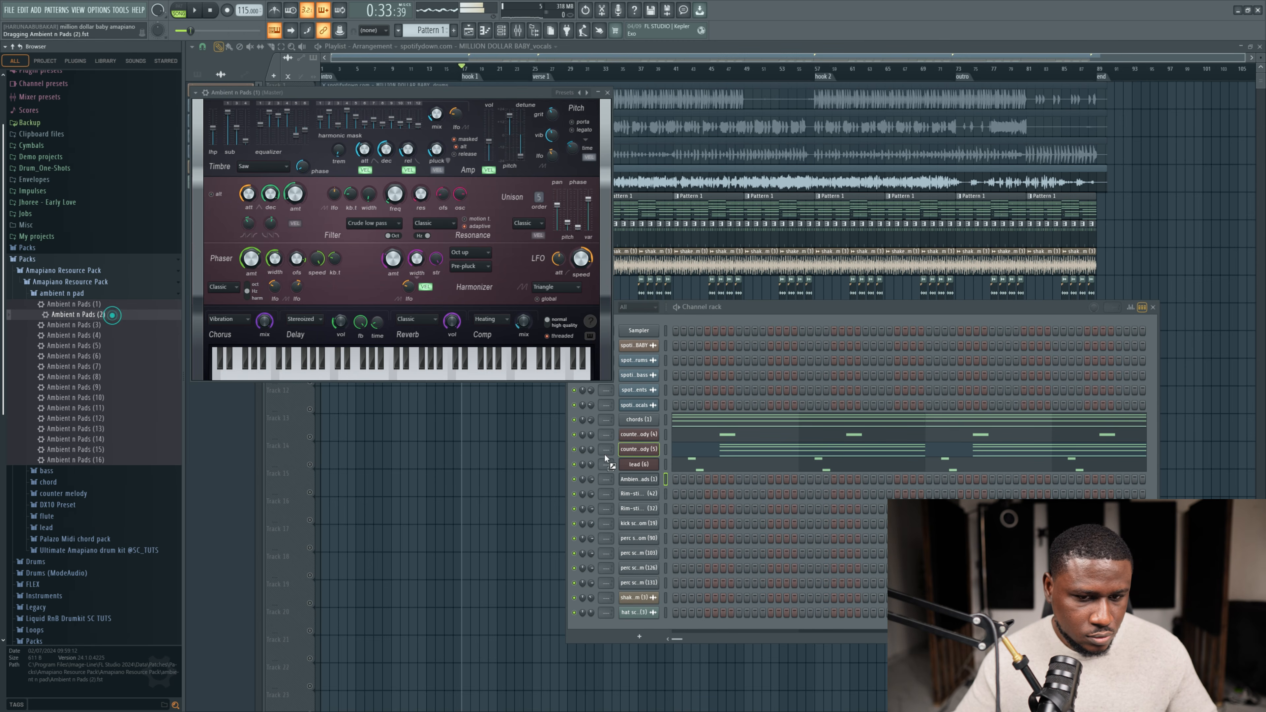
pyautogui.moveTo(642, 486); pyautogui.dragTo(628, 482)
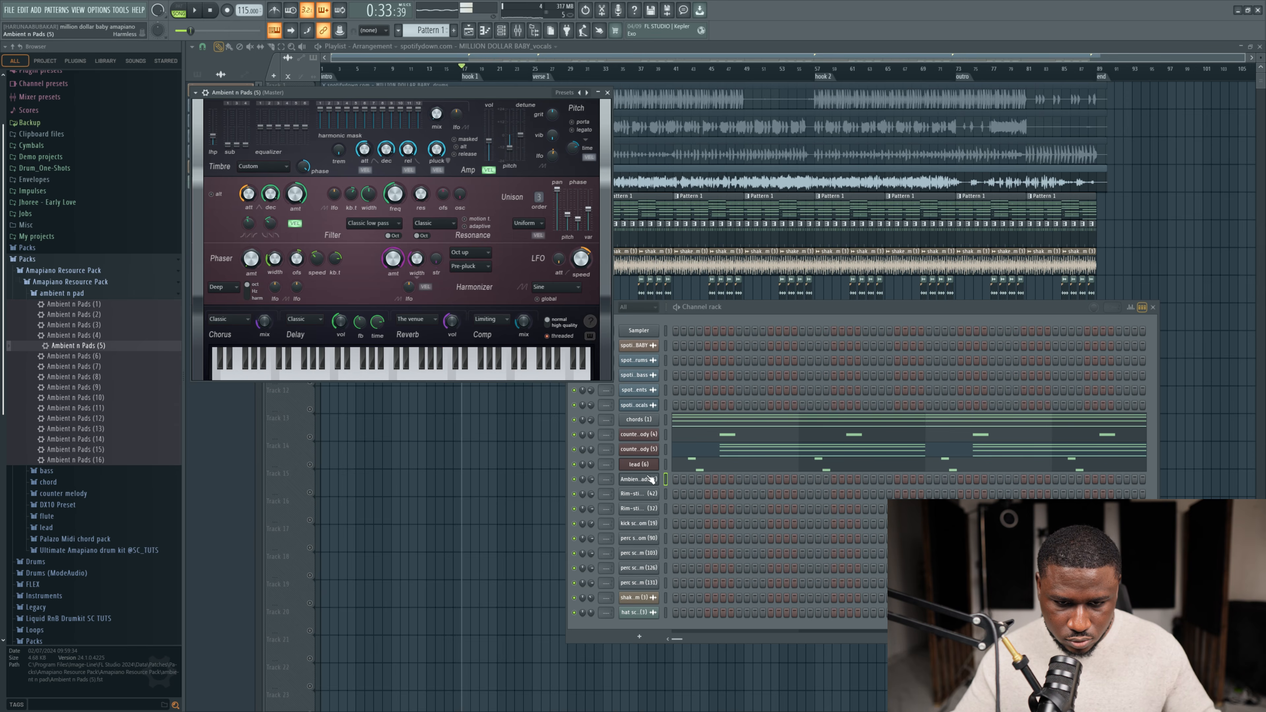
pyautogui.rightClick(651, 479)
pyautogui.click(683, 480)
pyautogui.press('space')
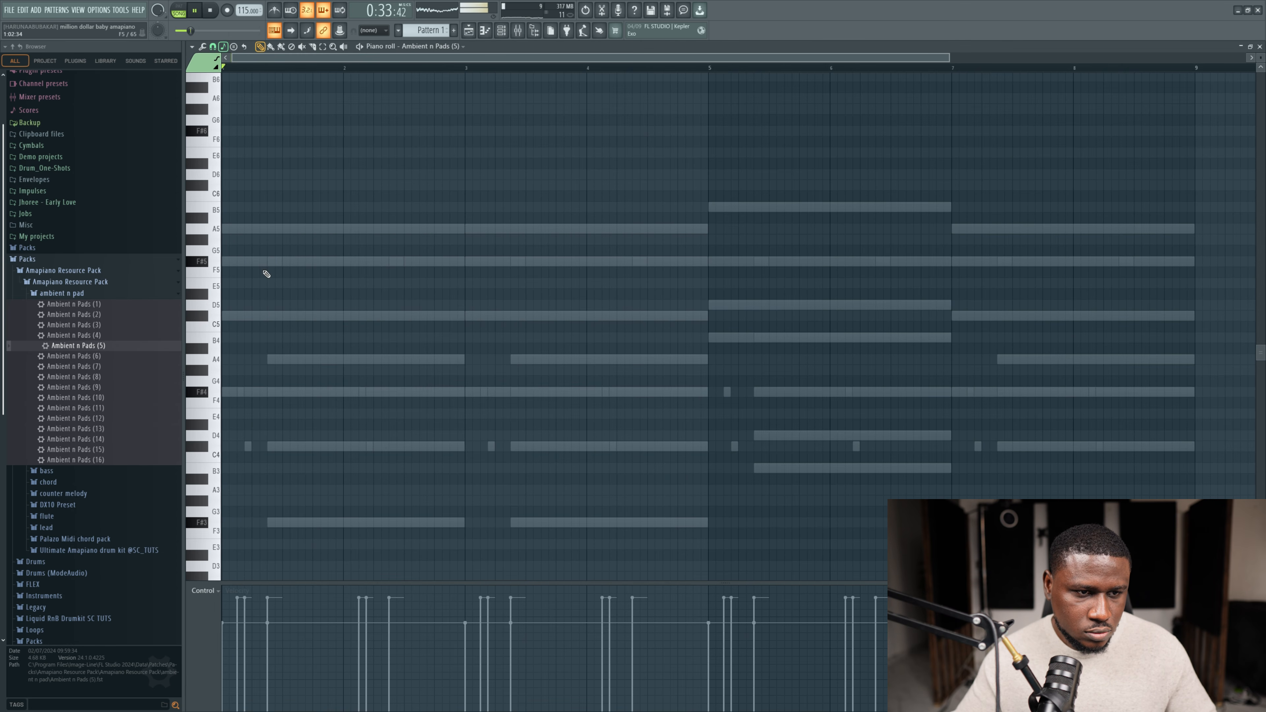
# Step: Draw an F#5 pad note from the middle of bar 1, transpose it up an octave to F#6, and audition it
pyautogui.click(285, 261)
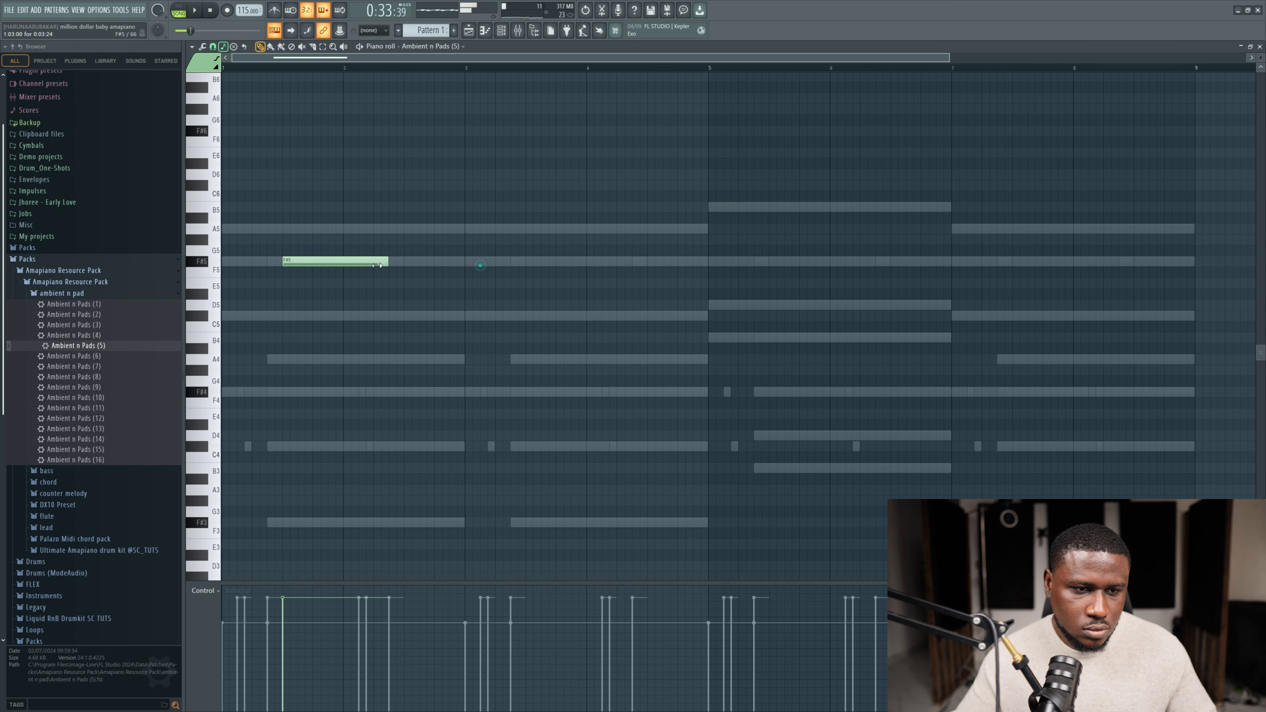
pyautogui.moveTo(314, 226); pyautogui.dragTo(284, 308)
pyautogui.press('space')
pyautogui.hotkey('ctrl', 'Up')
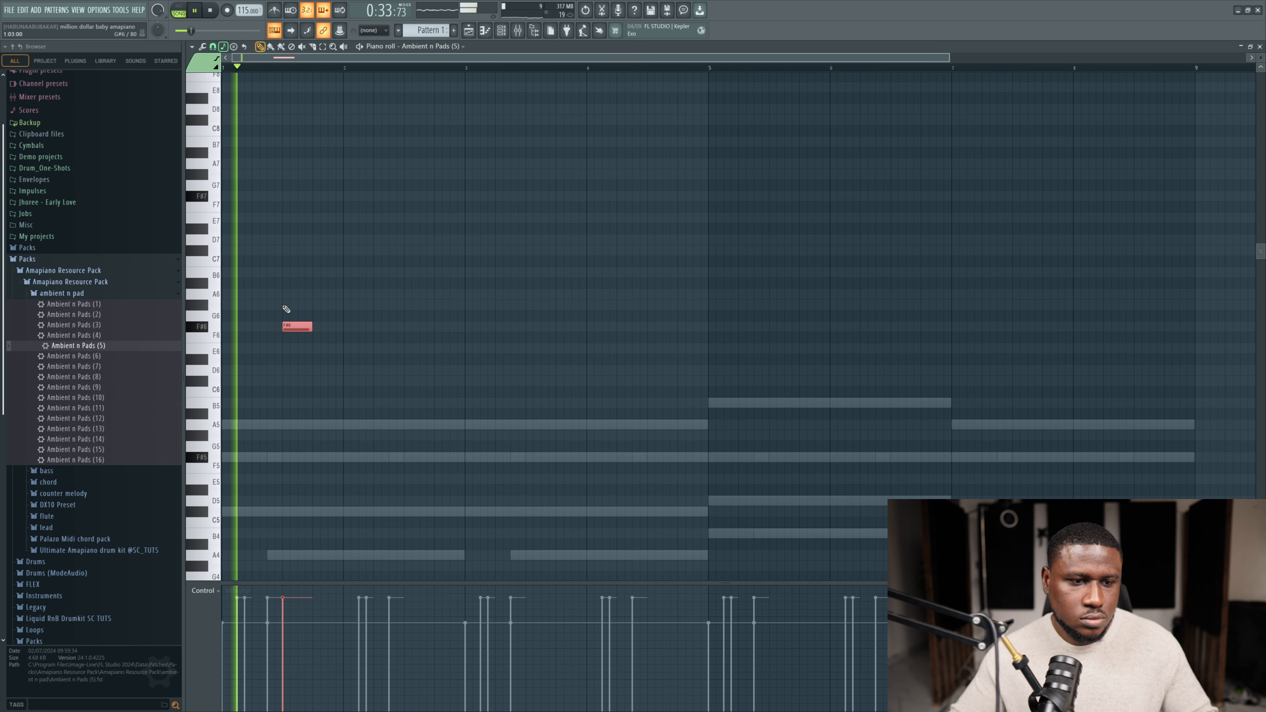
pyautogui.press('space')
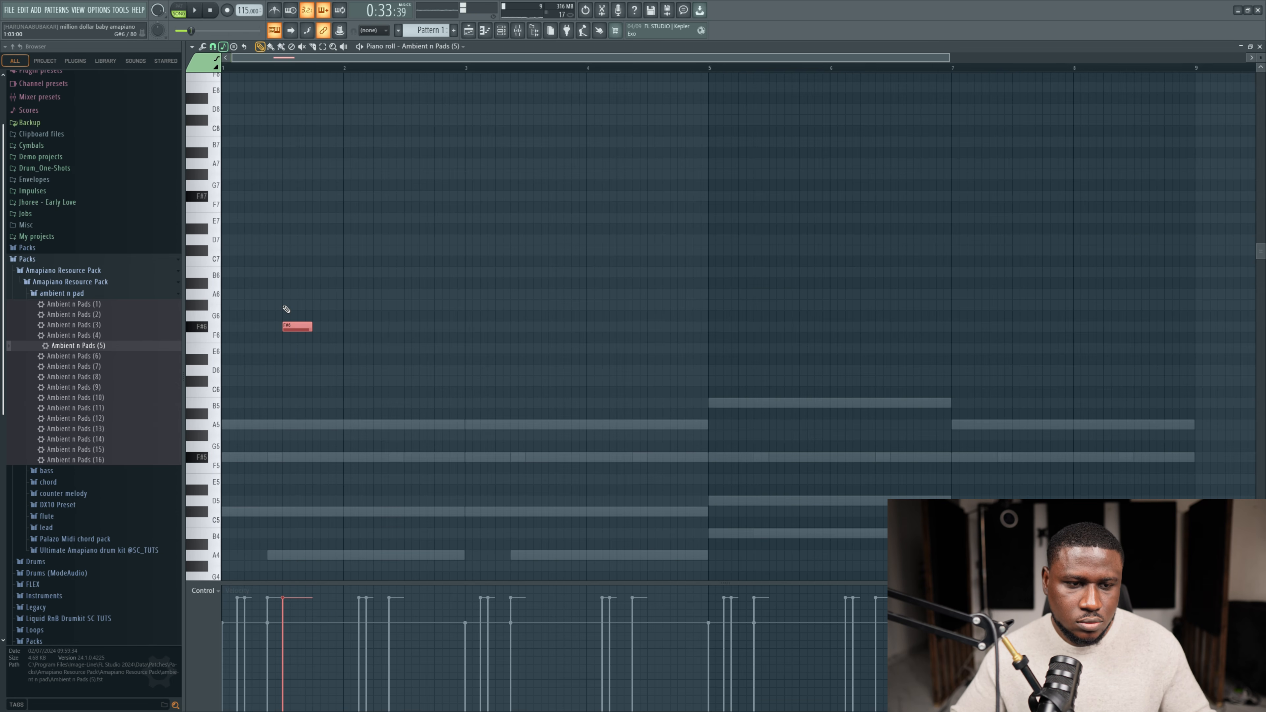
pyautogui.press('space')
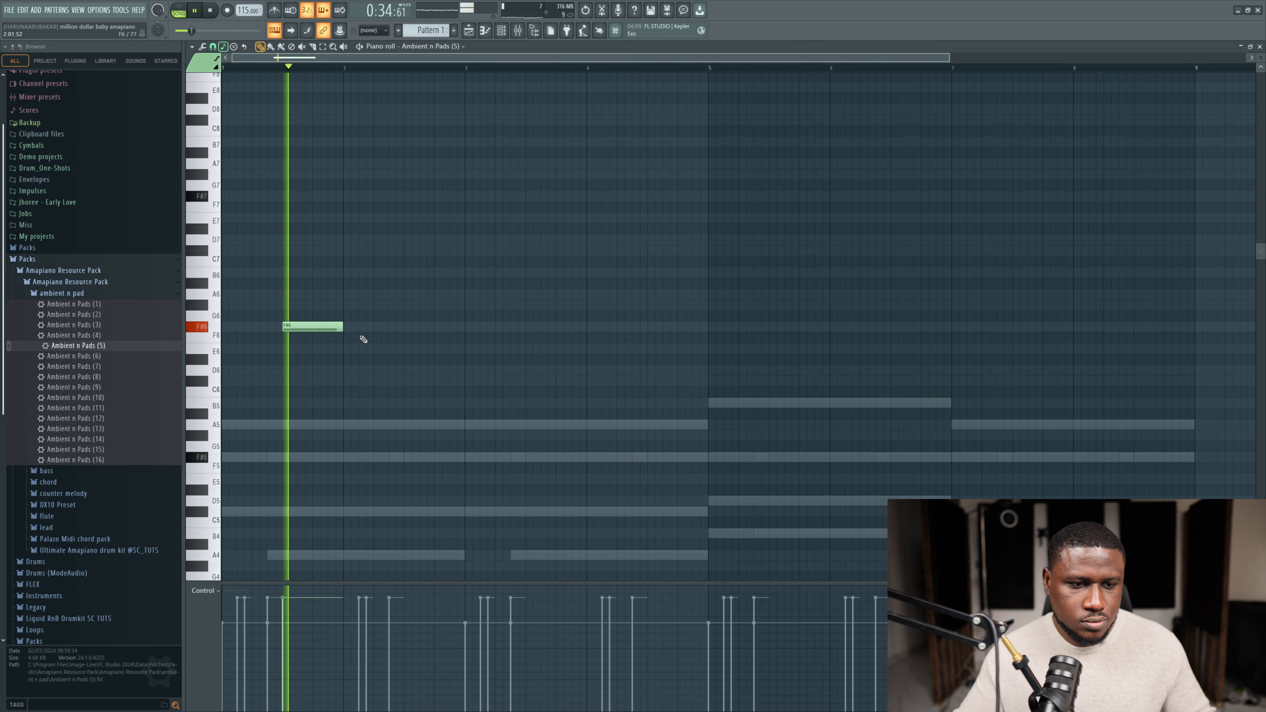
# Step: Select the pad note in bar 1 and transpose it down an octave to F#5
pyautogui.scroll(-3, 384, 354)
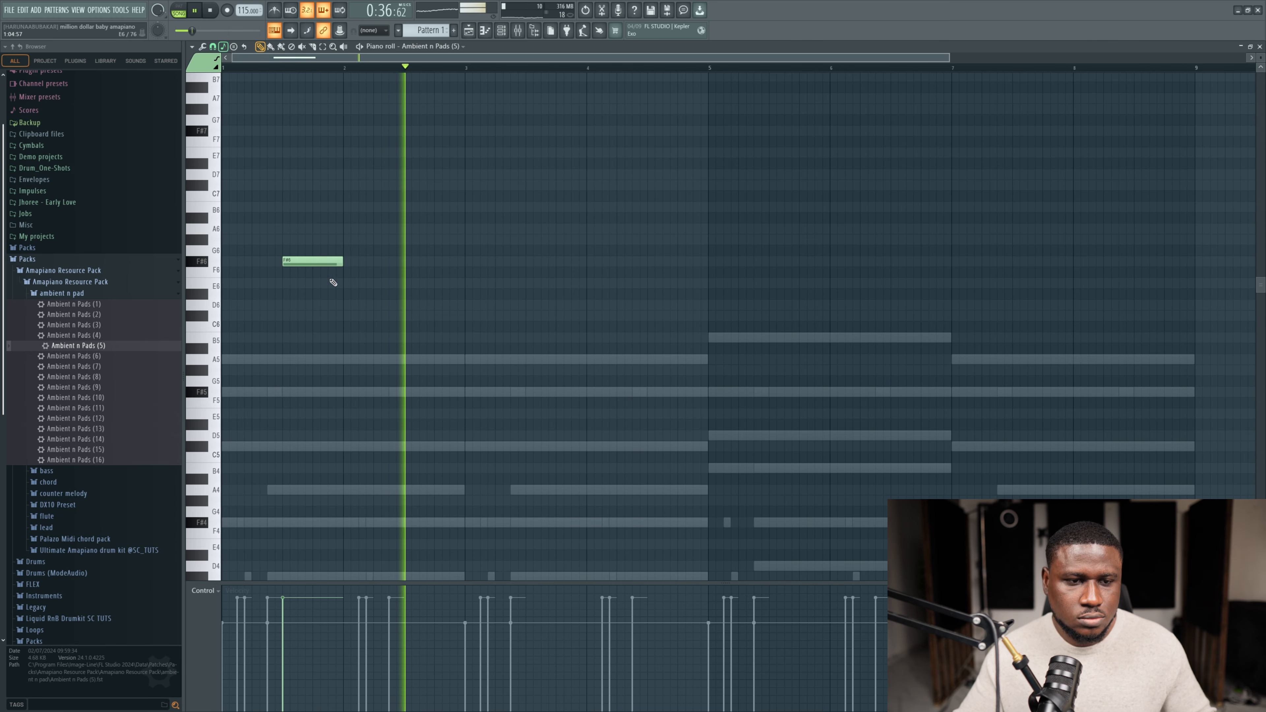
pyautogui.moveTo(324, 235); pyautogui.dragTo(298, 319)
pyautogui.press('space')
pyautogui.hotkey('ctrl', 'Down')
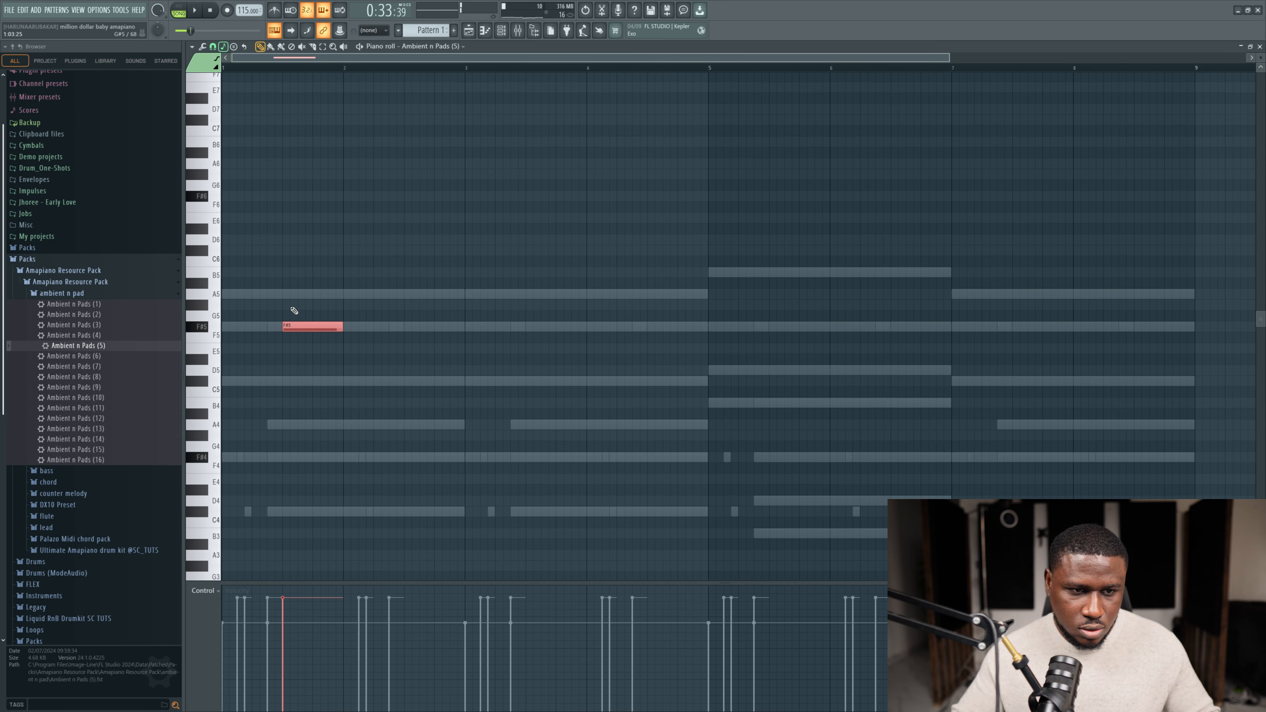
# Step: Replace the pad channel's preset with Ambient n Pads (6) and audition it against the playing track
pyautogui.click(502, 33)
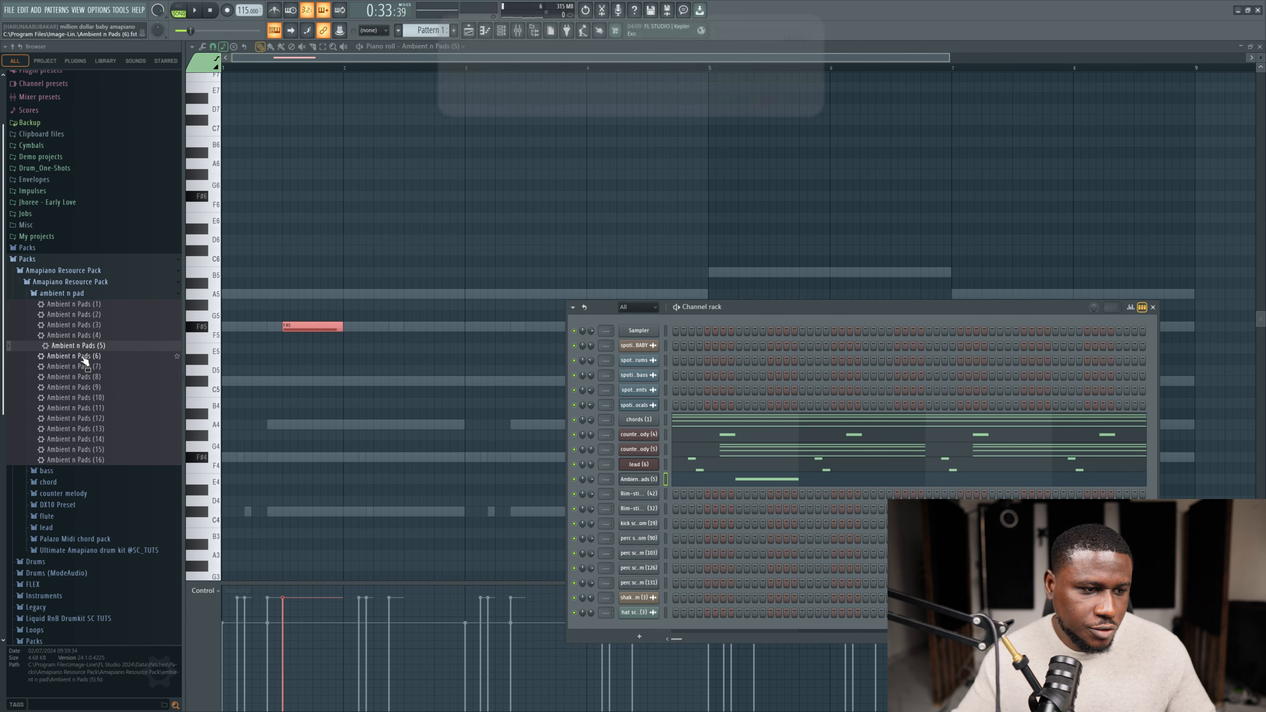
pyautogui.moveTo(78, 356); pyautogui.dragTo(549, 431)
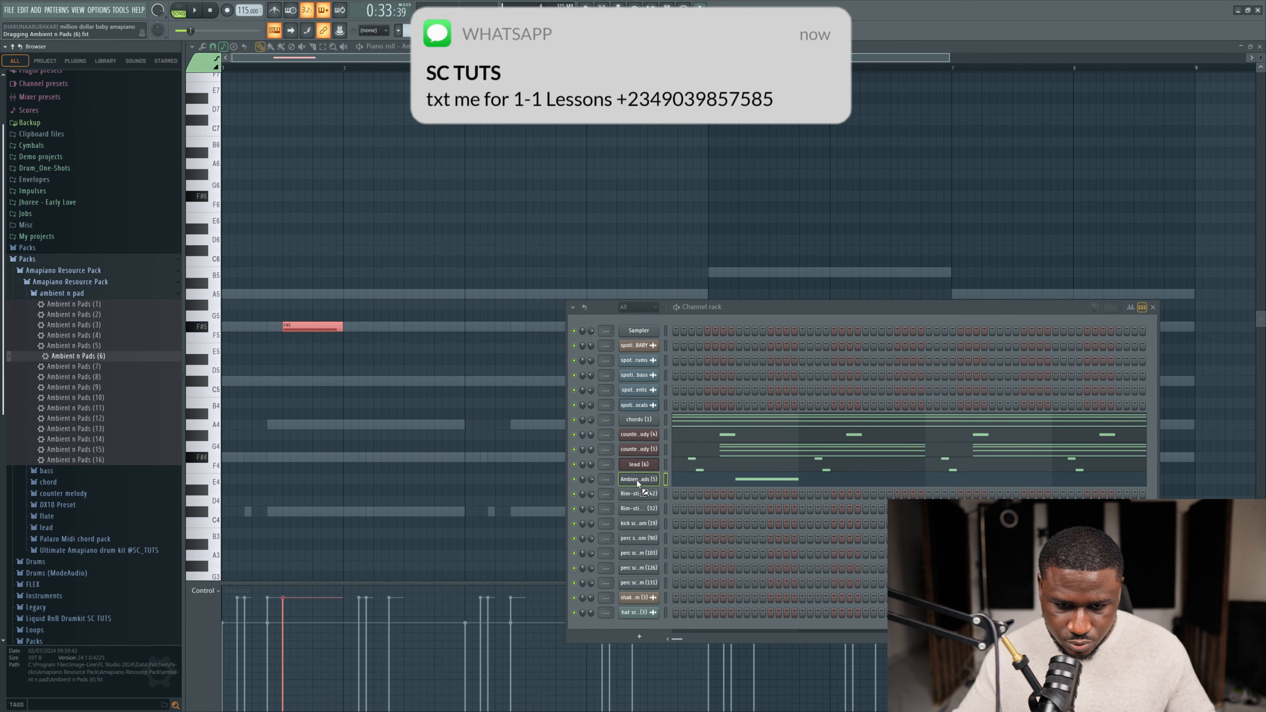
pyautogui.moveTo(638, 483); pyautogui.dragTo(640, 482)
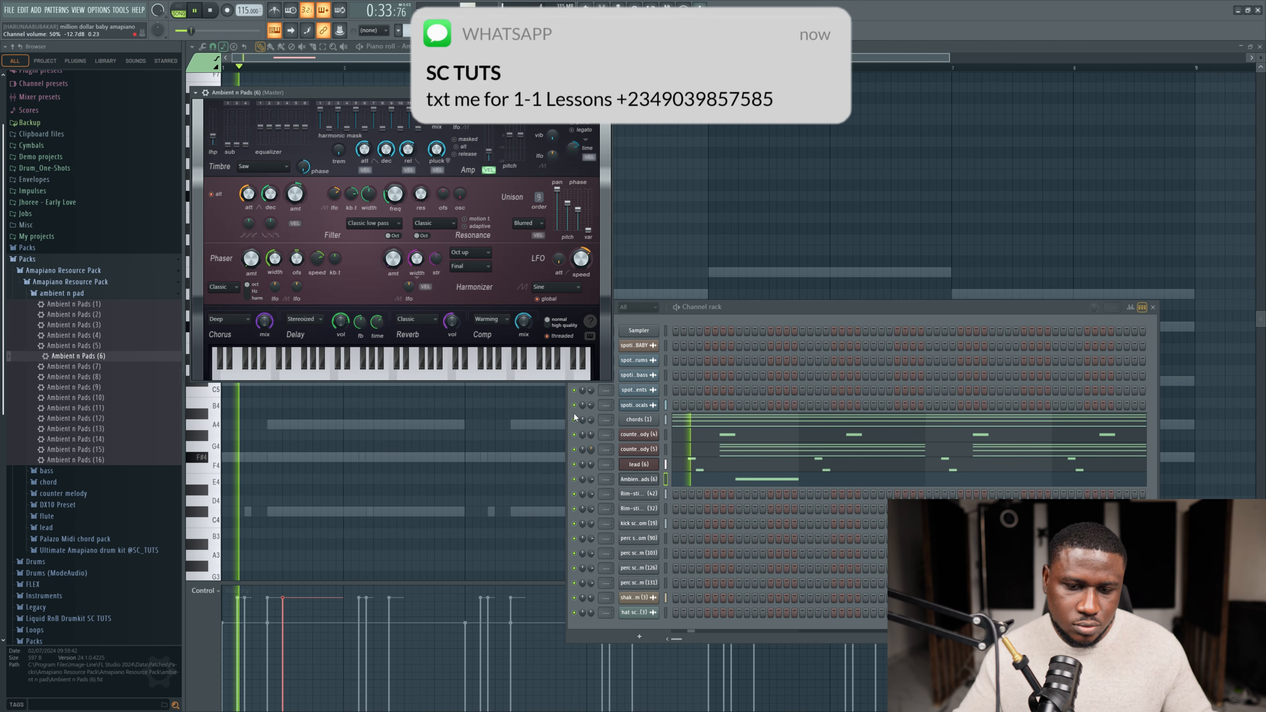
pyautogui.click(608, 92)
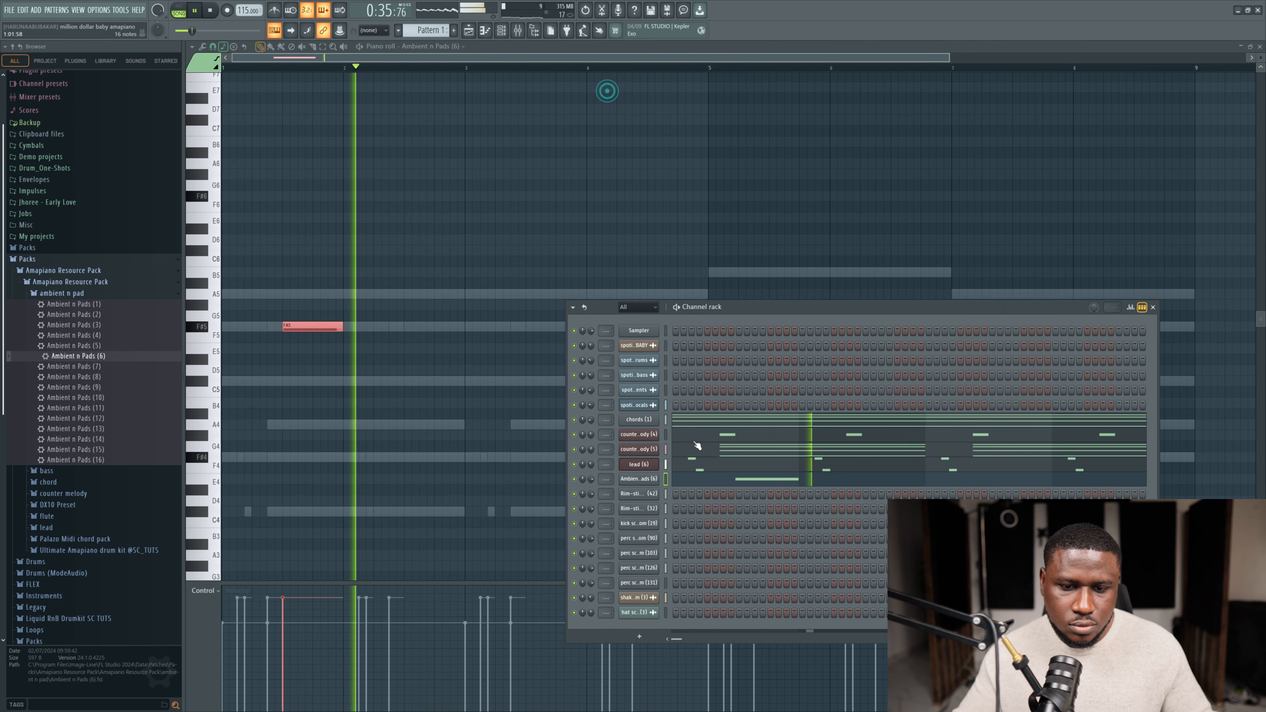
pyautogui.press('space')
# Step: Shorten the F#5 pad note to half a beat and repeat it in the middle of bars 3, 5 and 7
pyautogui.click(343, 324)
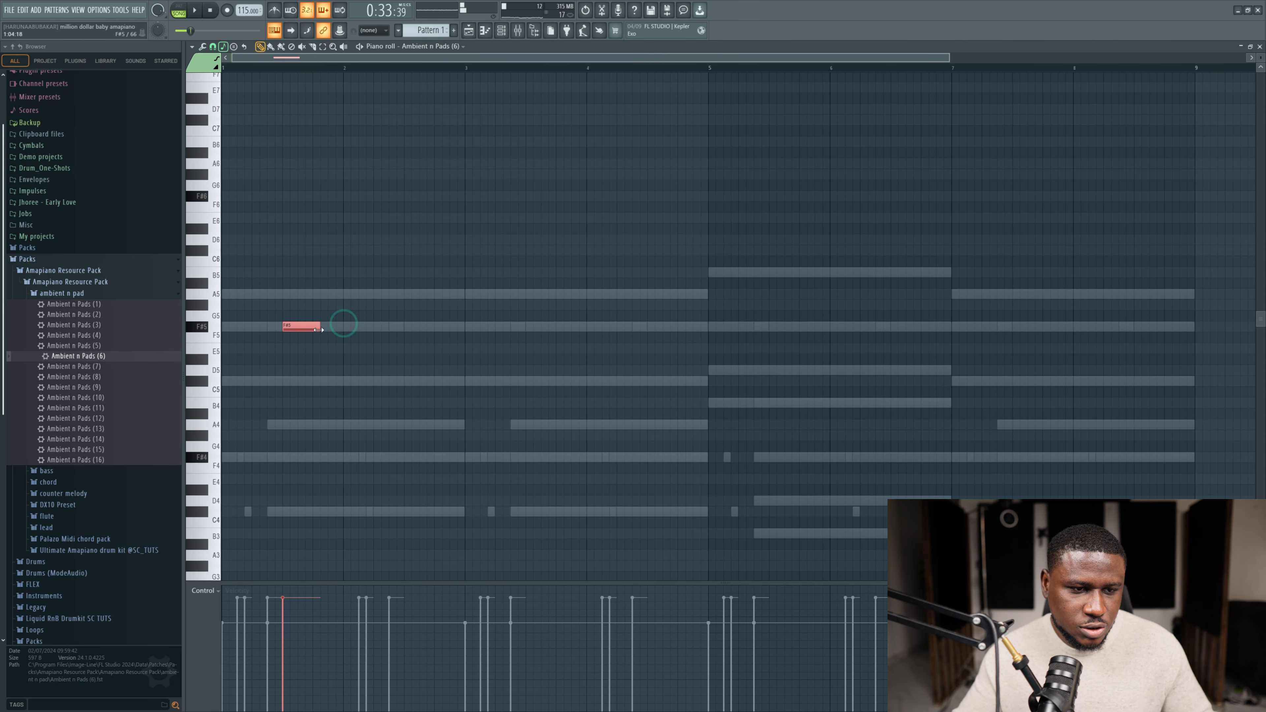
pyautogui.moveTo(306, 330); pyautogui.dragTo(299, 330)
pyautogui.press('space')
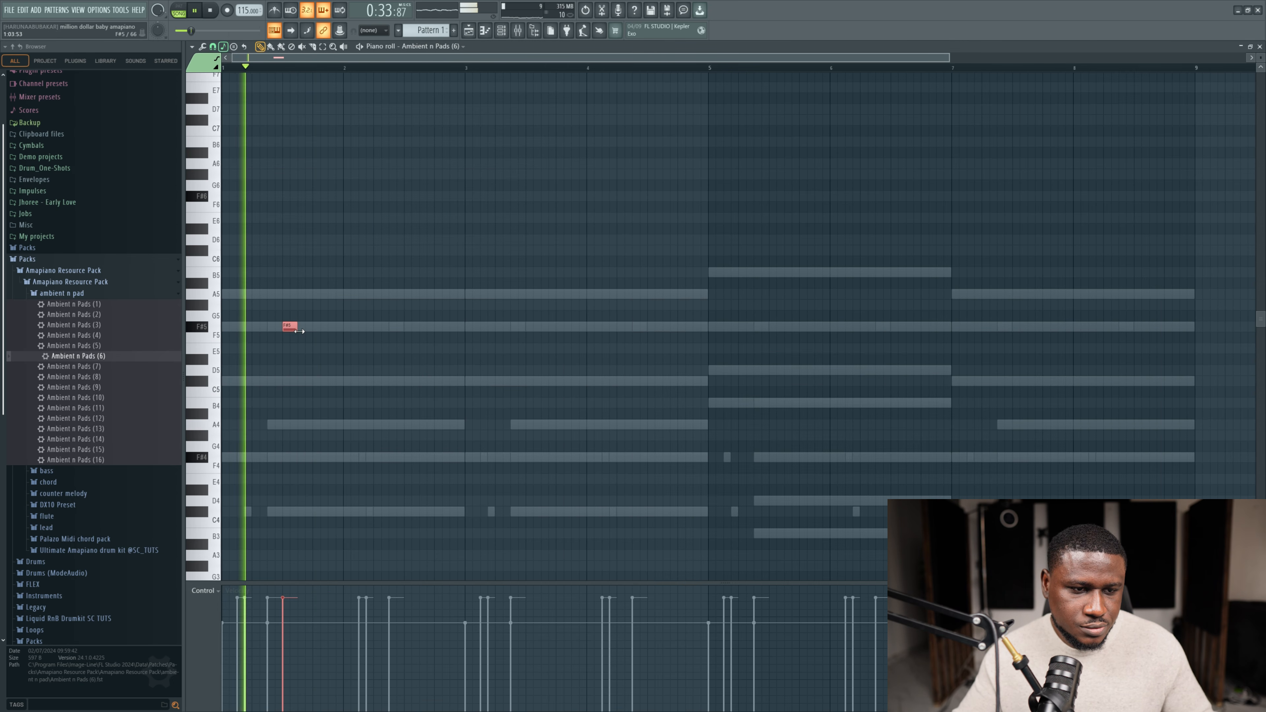
pyautogui.click(527, 328)
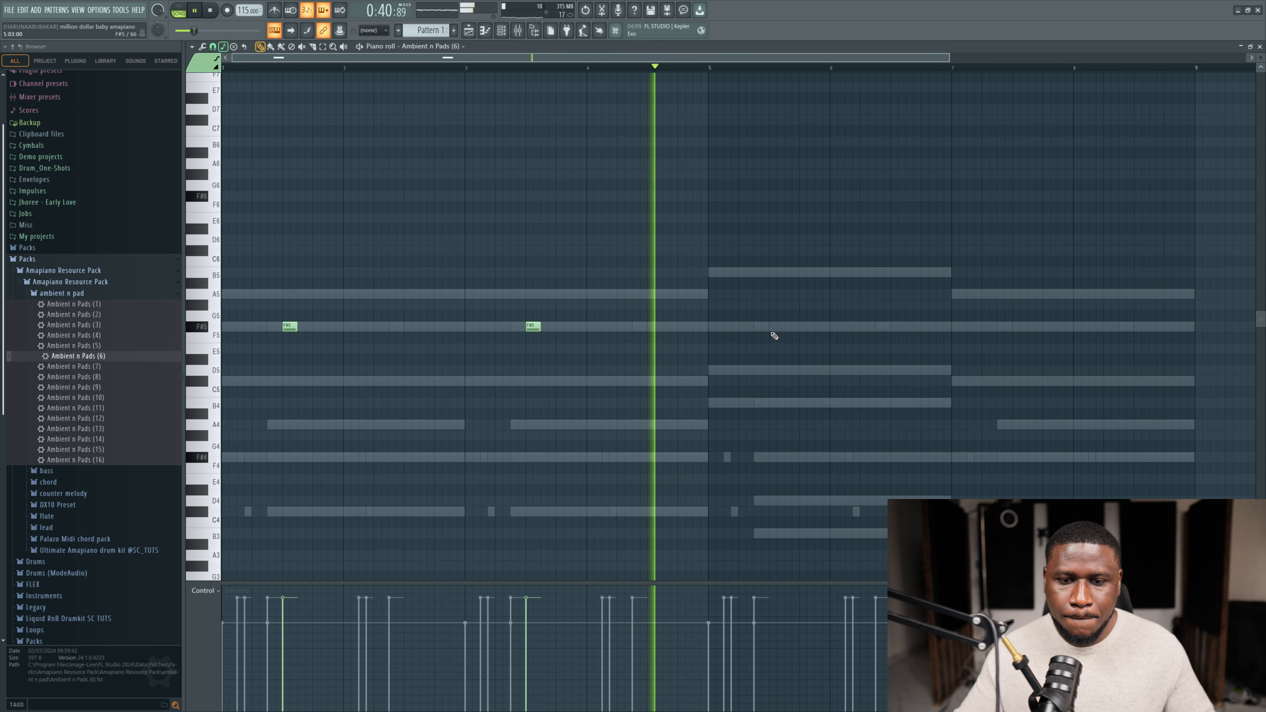
pyautogui.click(772, 327)
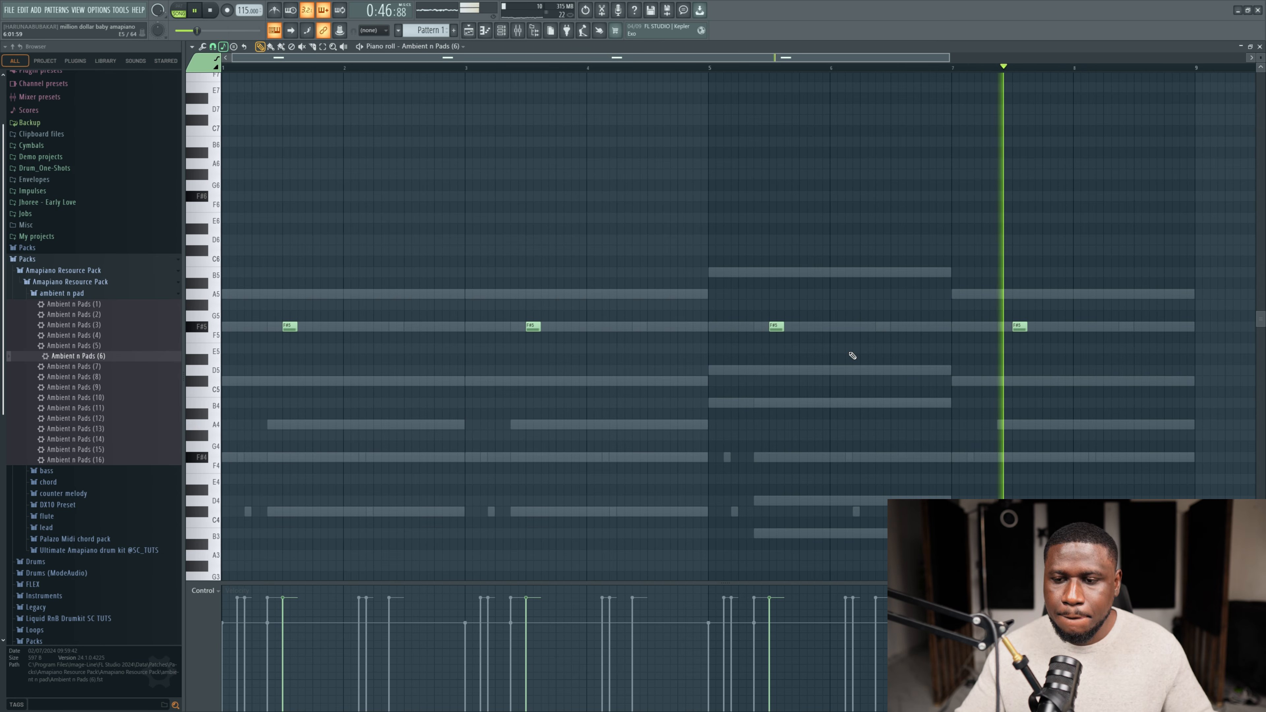
# Step: Set the pad channel's volume to about 44% and transpose the four pad notes up an octave to F#6
pyautogui.click(500, 31)
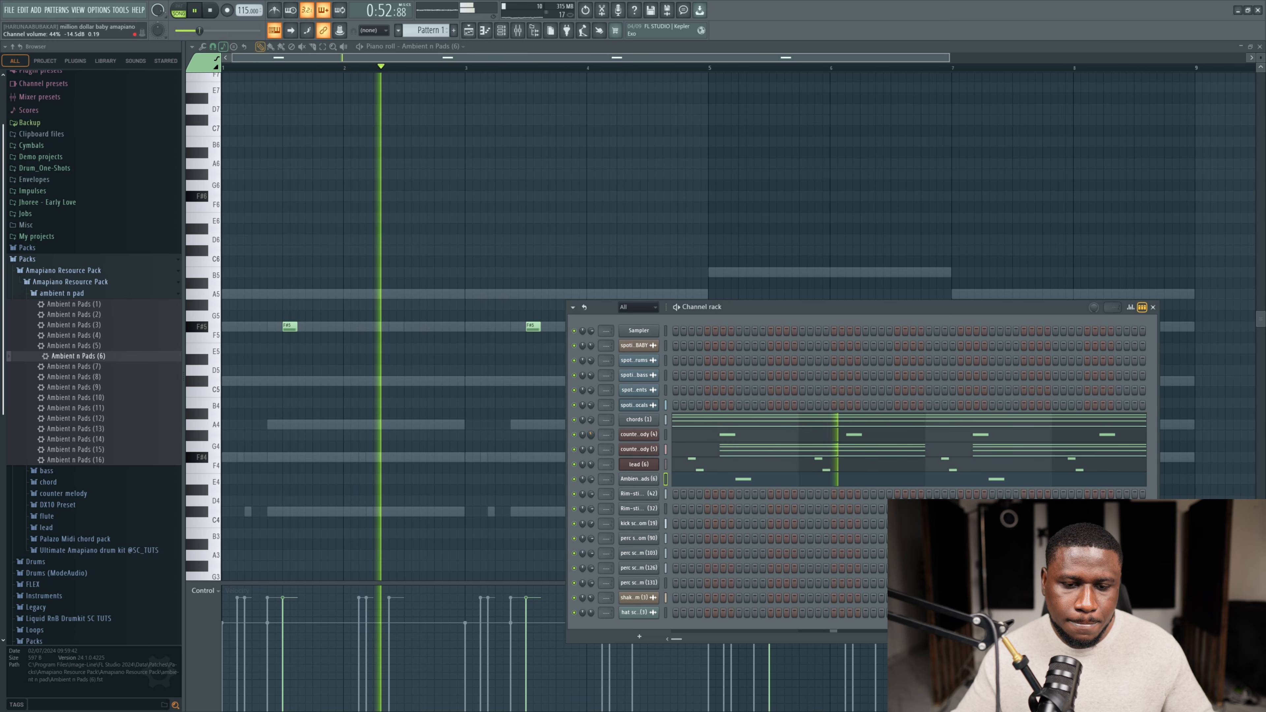
pyautogui.press('F6')
pyautogui.hotkey('ctrl', 'Up')
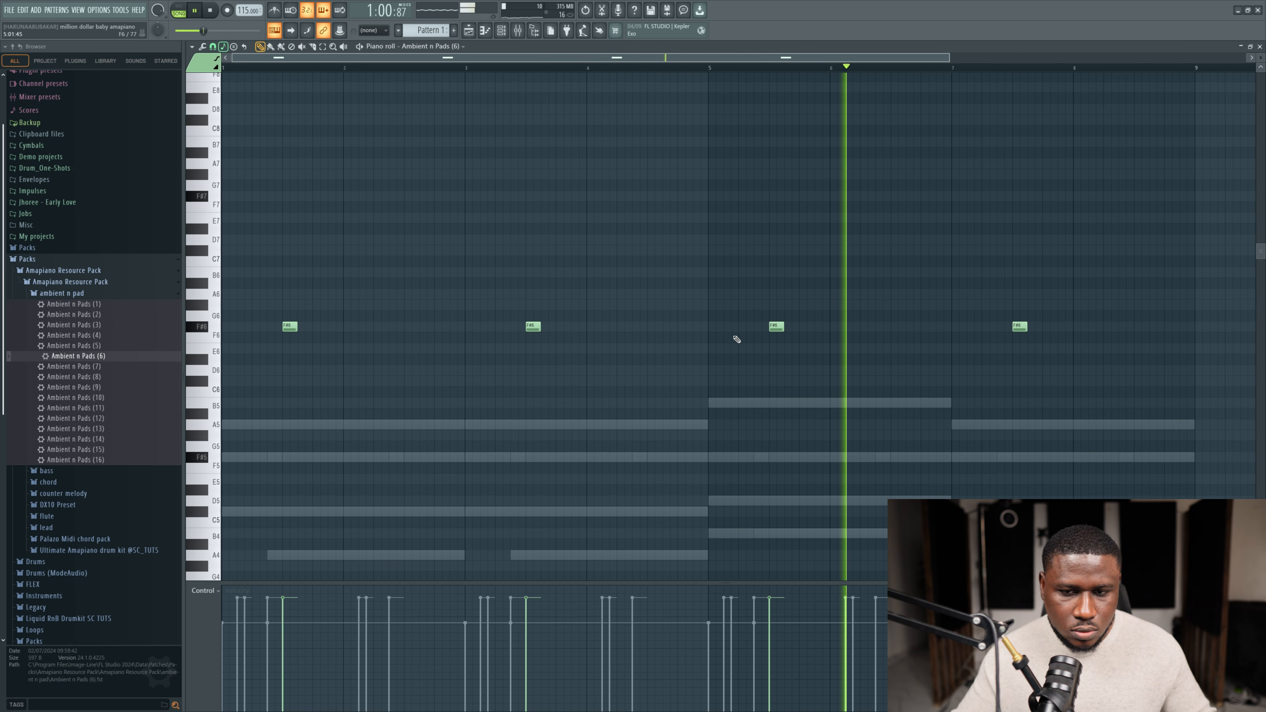
pyautogui.click(501, 30)
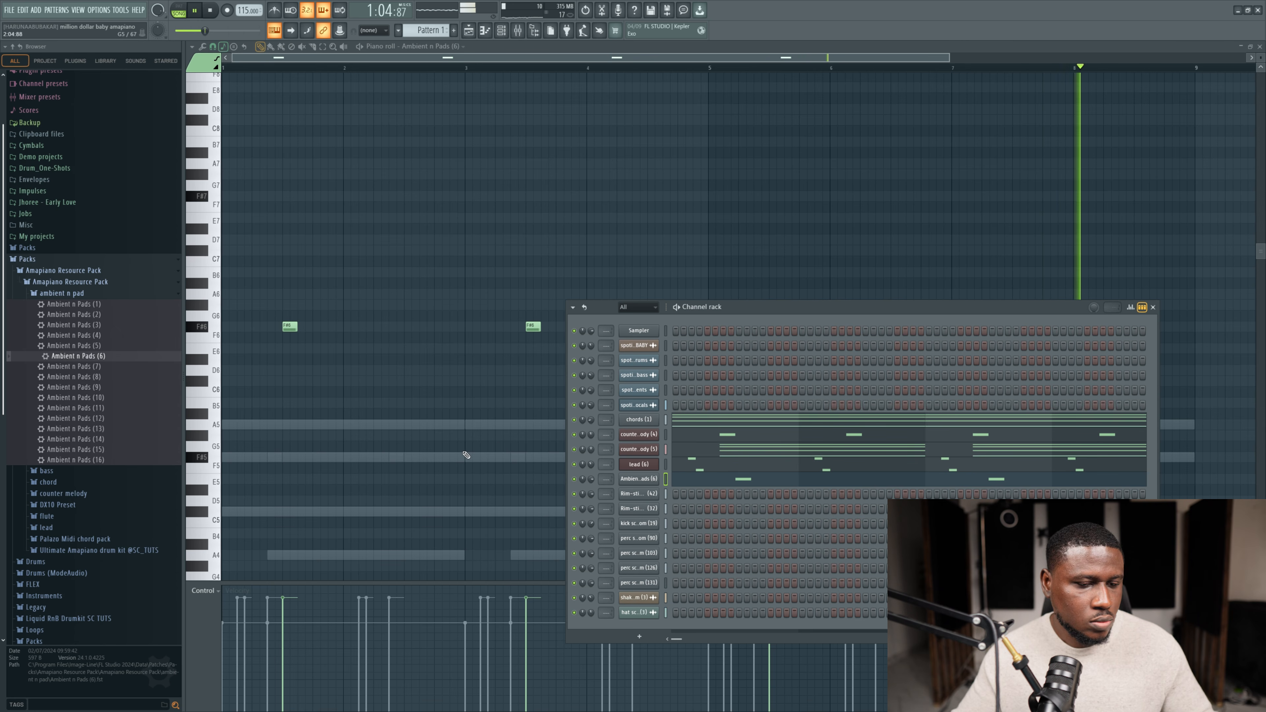
pyautogui.press('F6')
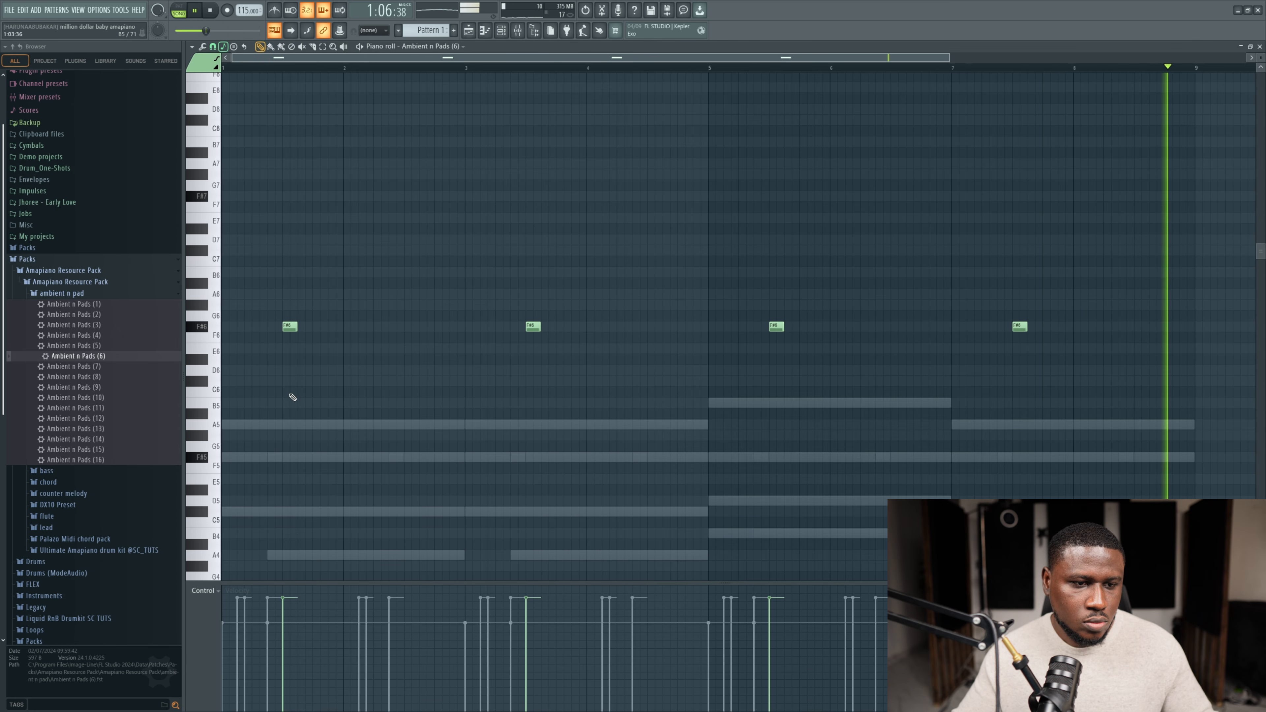
# Step: Select all F#6 pad notes and swap the pad channel's preset for Ambient n Pads (7)
pyautogui.click(205, 327)
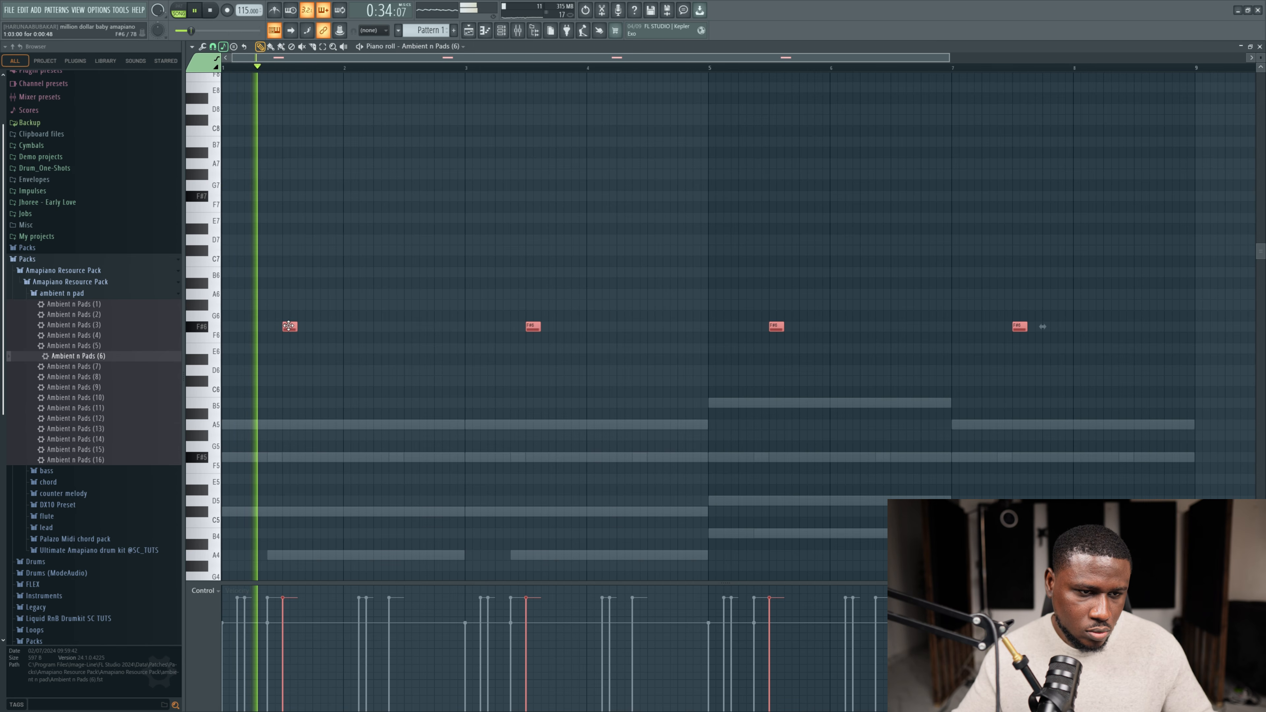
pyautogui.moveTo(289, 327); pyautogui.dragTo(271, 323)
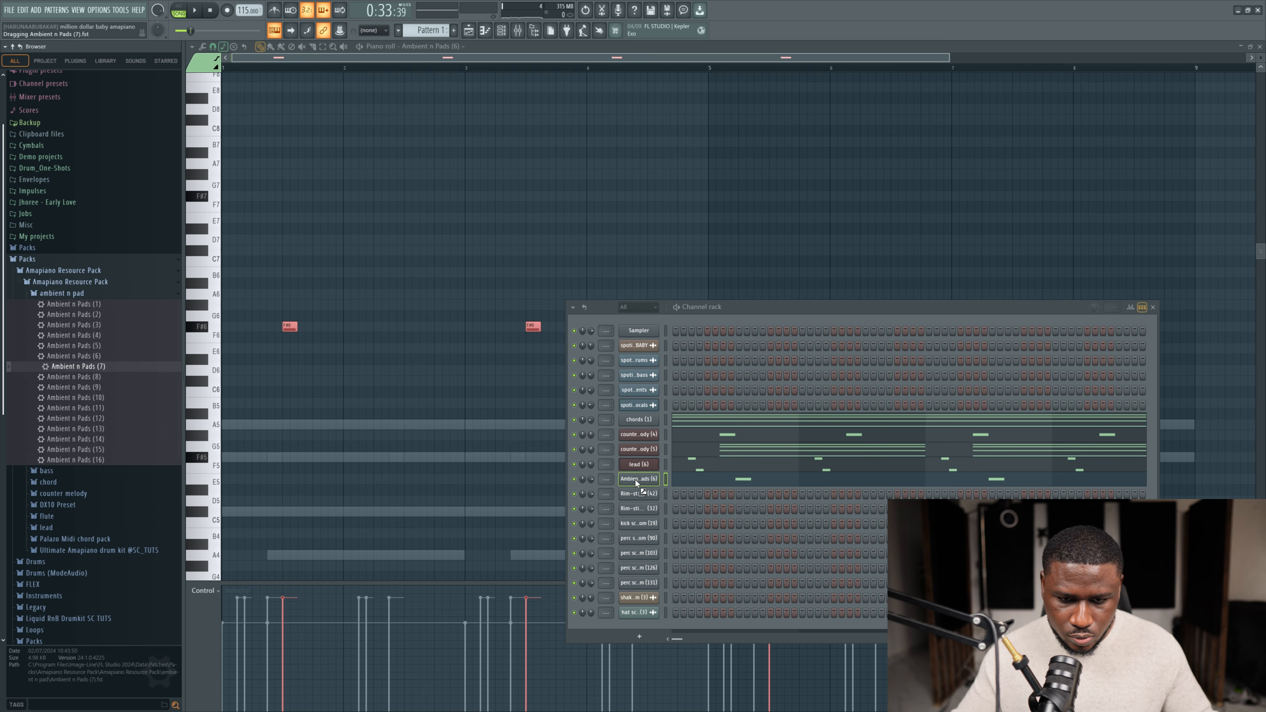
pyautogui.click(638, 479)
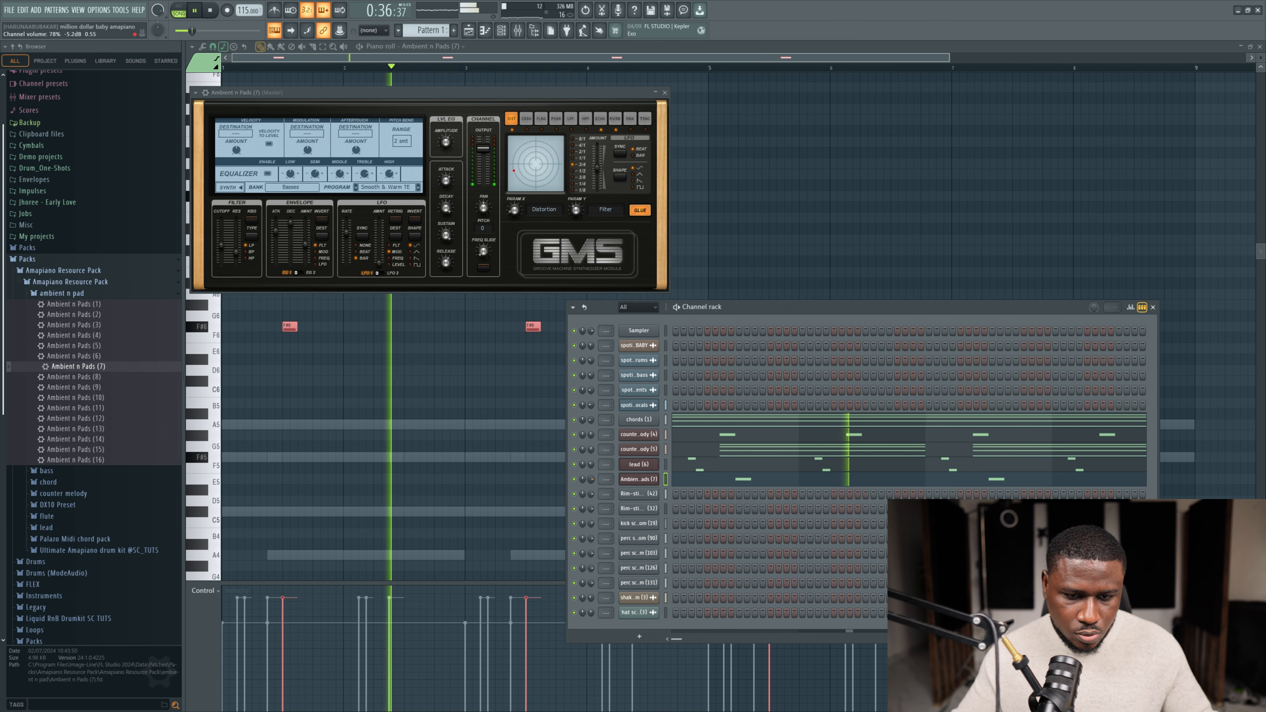
pyautogui.click(331, 407)
# Step: Lengthen all four F#6 pad notes to two beats each and raise their velocity
pyautogui.hotkey('ctrl', 'a')
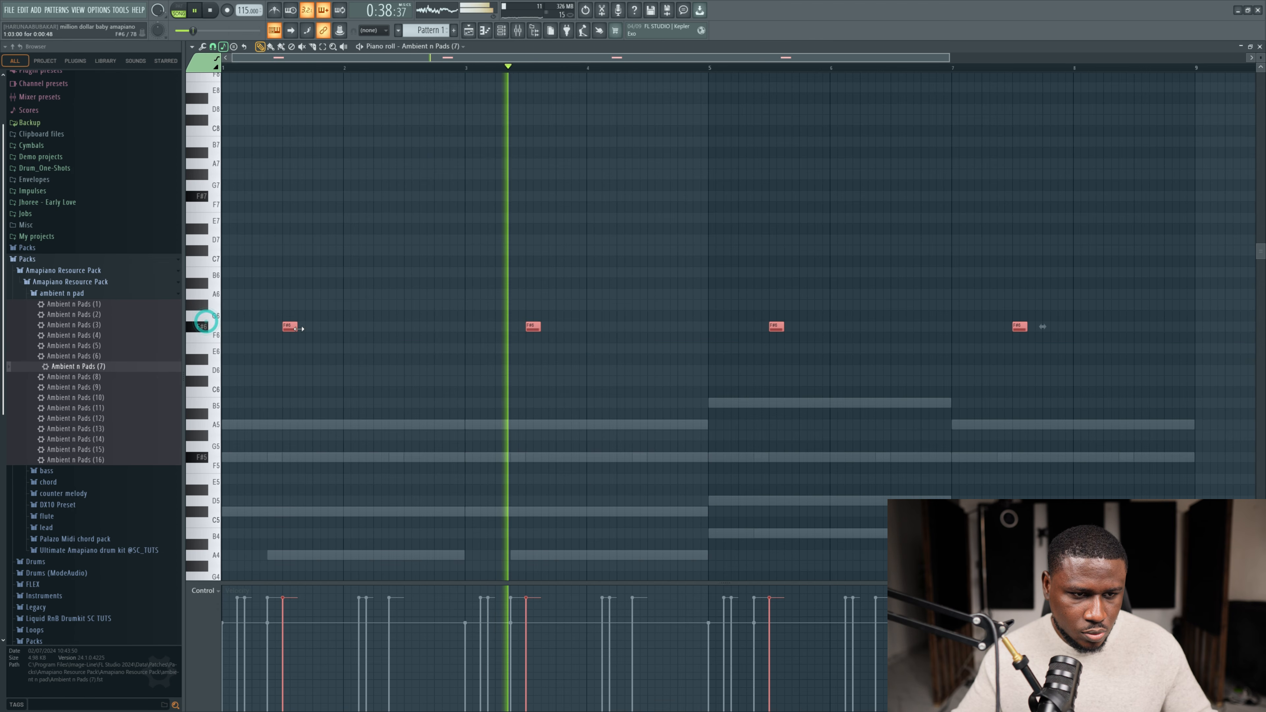
pyautogui.press('space')
pyautogui.press('space')
pyautogui.moveTo(295, 328); pyautogui.dragTo(311, 328)
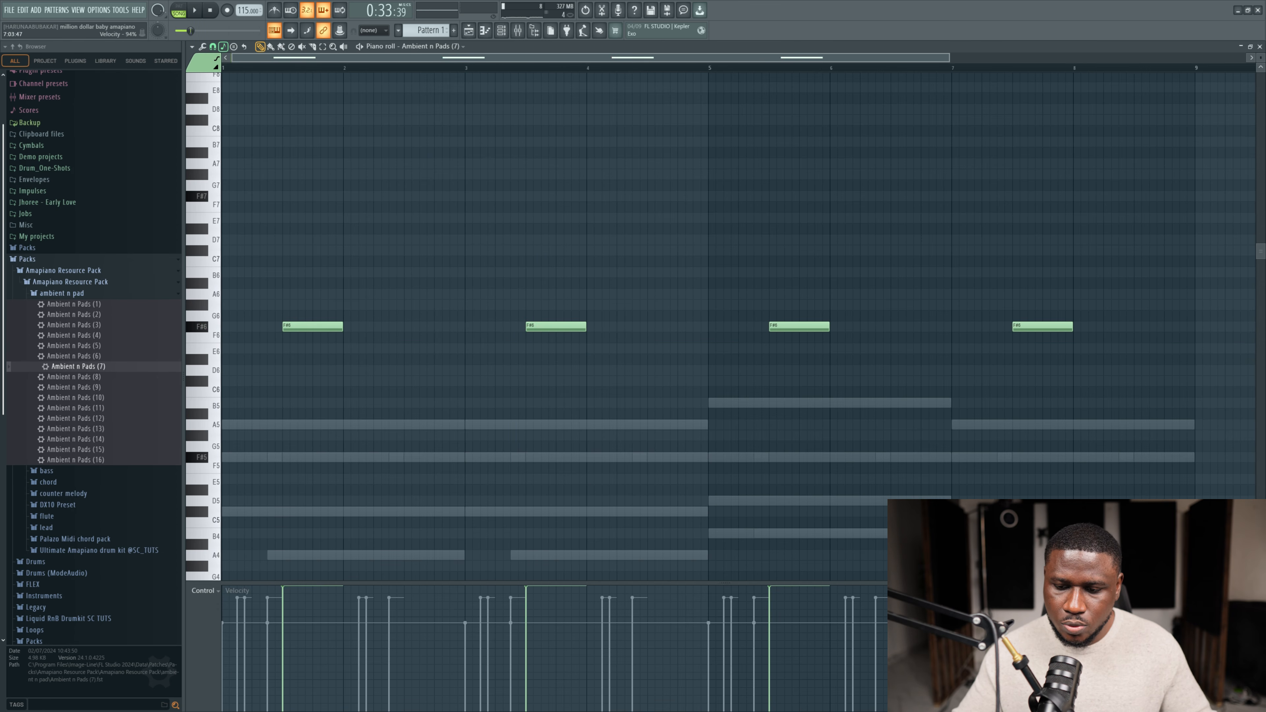
# Step: Save the project, set the Ambient n Pads (7) channel volume to 100%, and return to the playlist
pyautogui.hotkey('ctrl', 's')
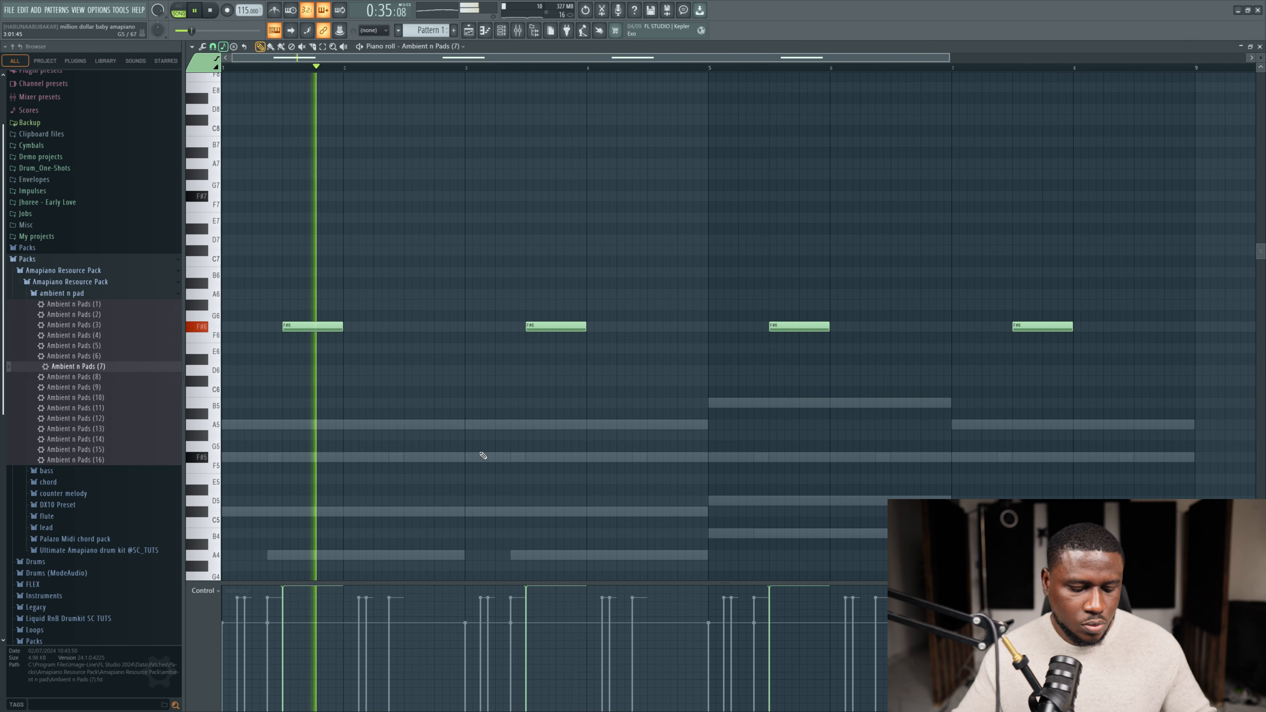
pyautogui.click(501, 30)
pyautogui.moveTo(591, 481); pyautogui.dragTo(592, 486)
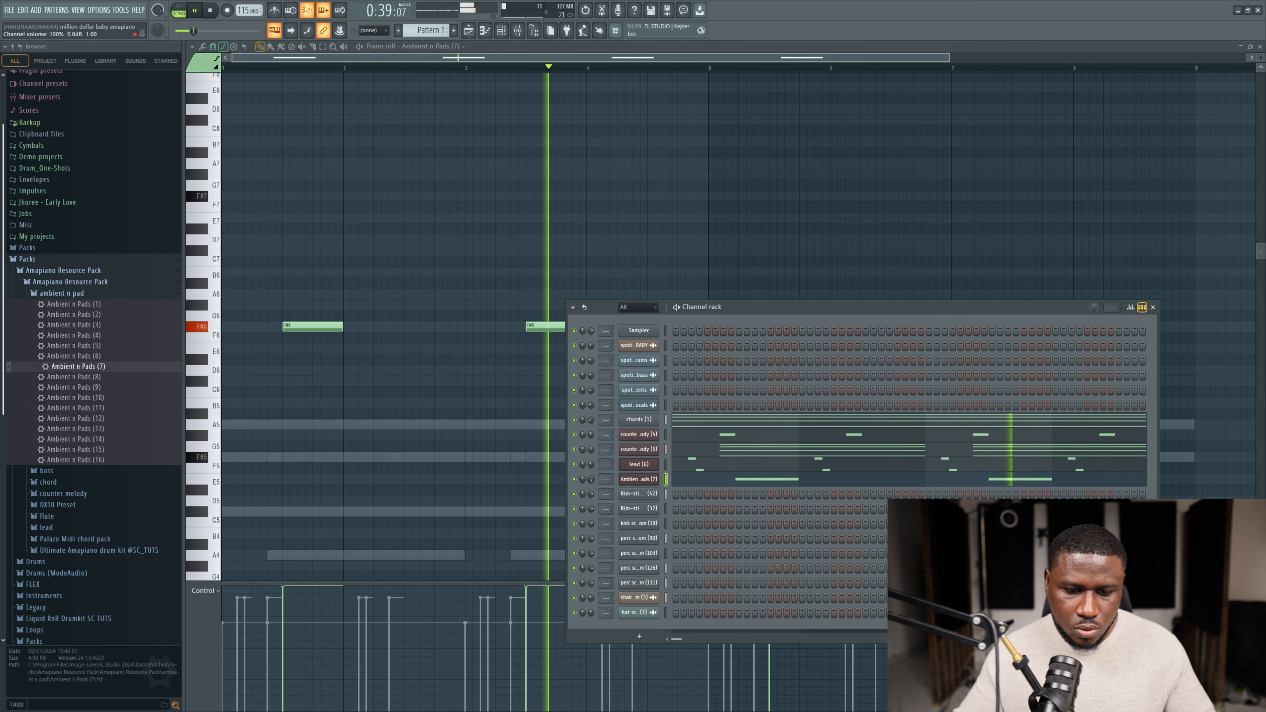
pyautogui.press('F6')
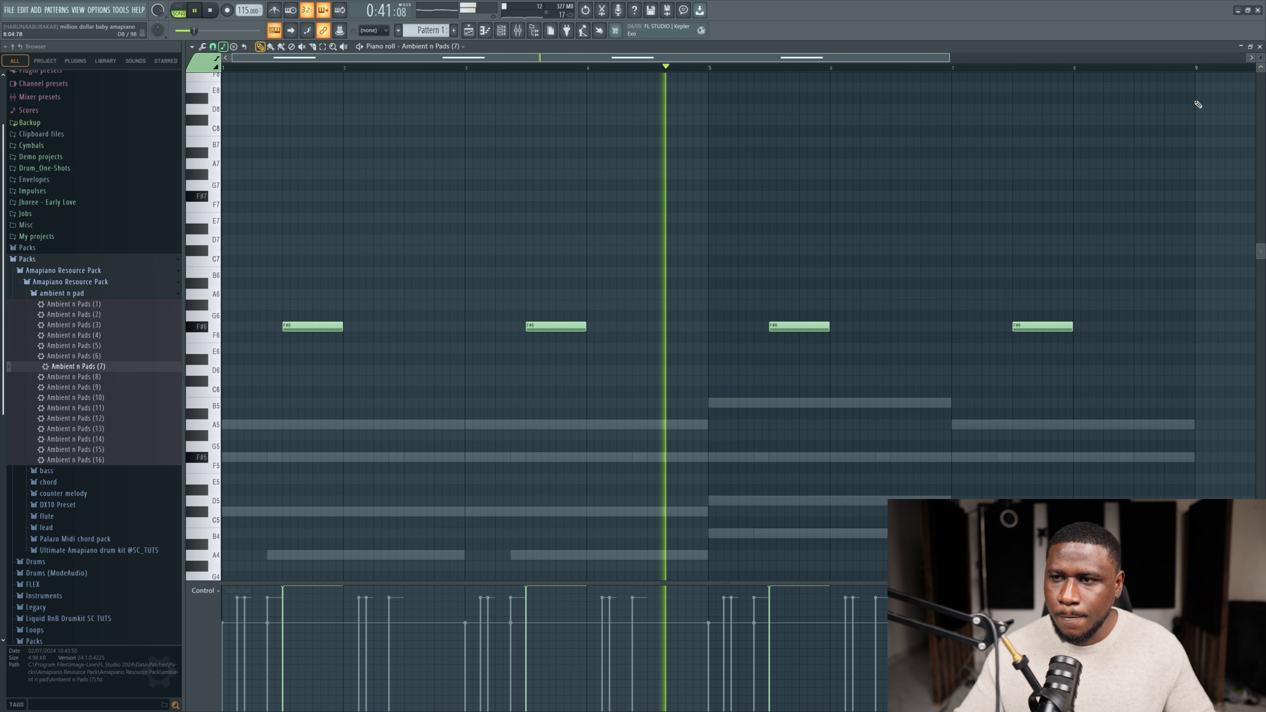
pyautogui.click(1260, 47)
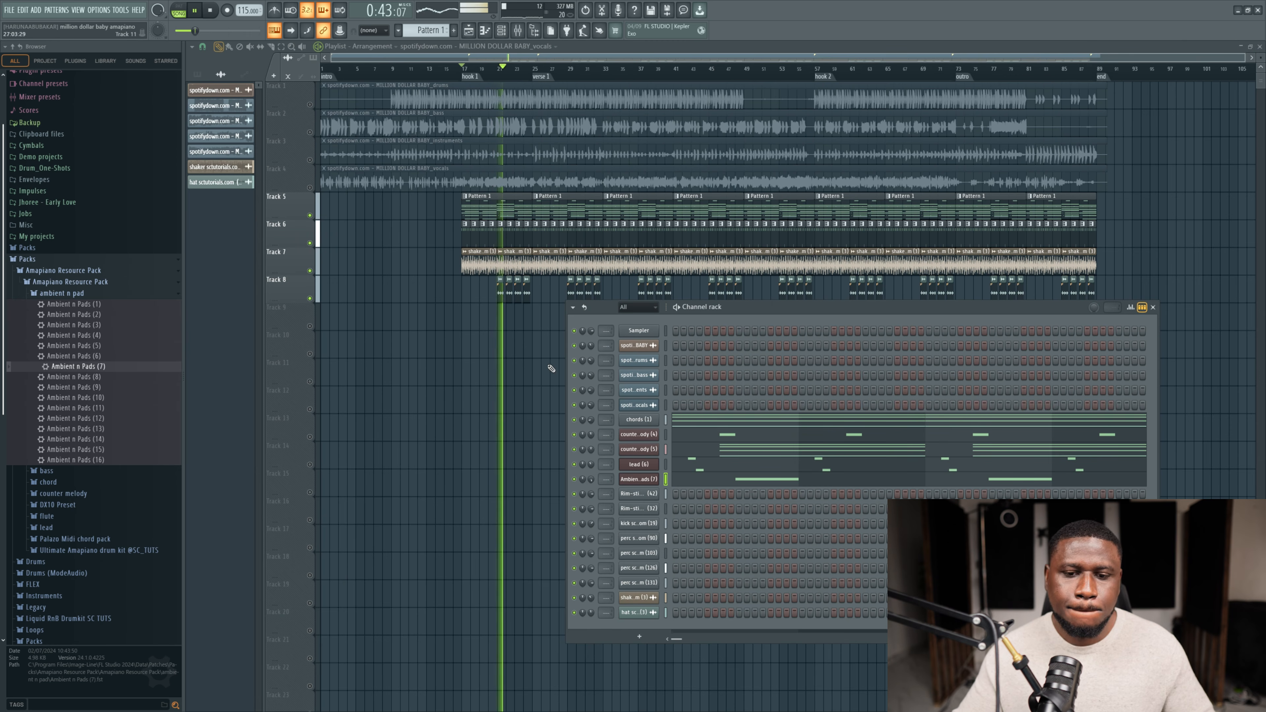
# Step: Unmute the original instruments stem on Track 3 and lower its channel volume to 25% during playback
pyautogui.scroll(-3, 114, 428)
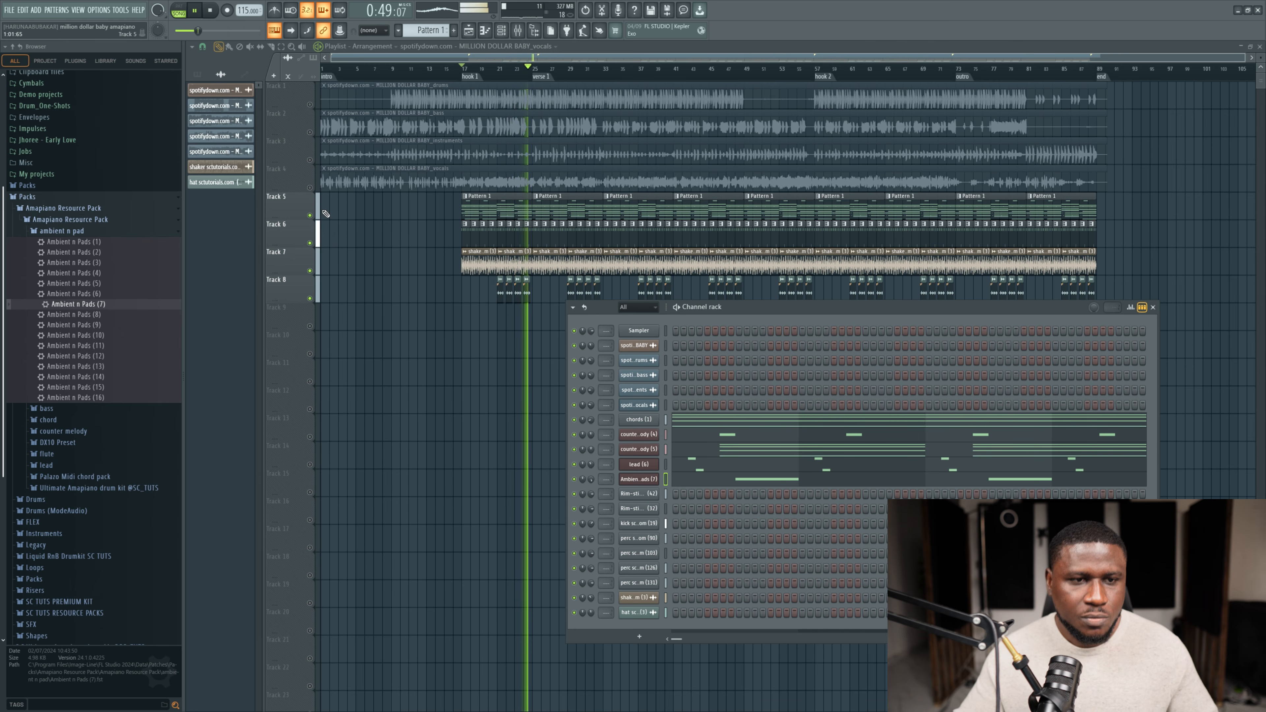
pyautogui.click(311, 161)
pyautogui.doubleClick(502, 157)
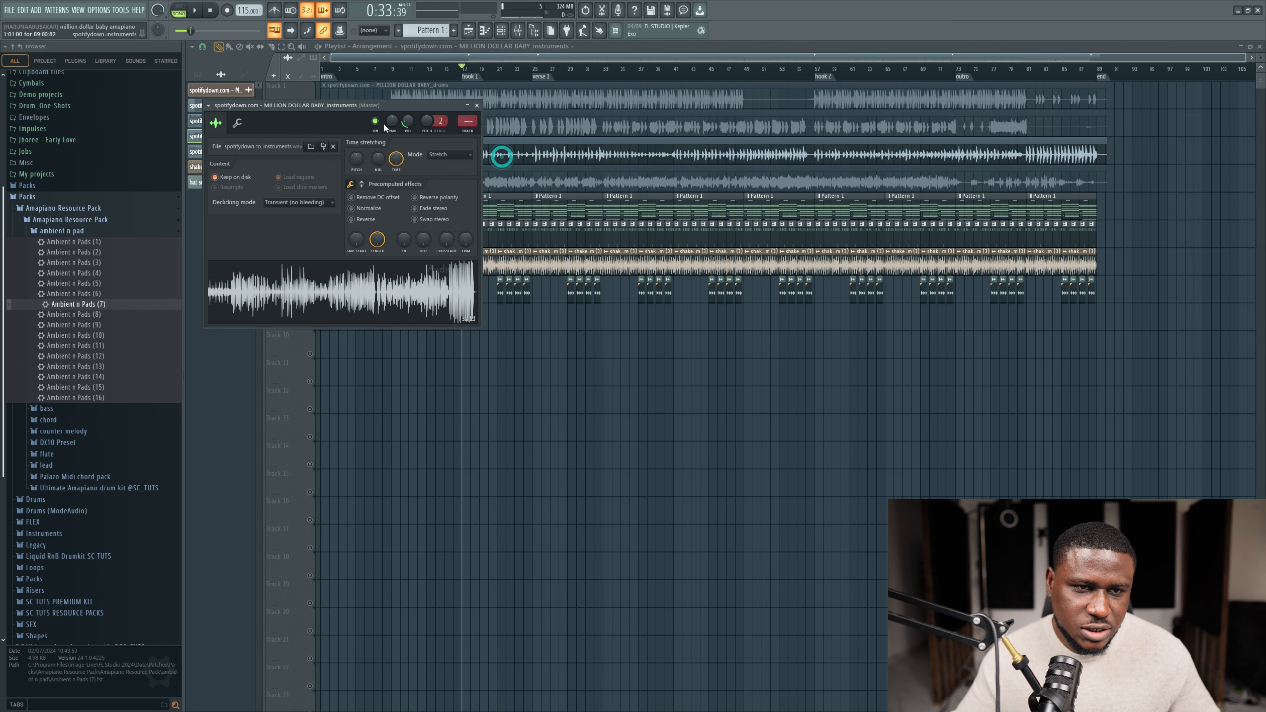
pyautogui.press('space')
pyautogui.moveTo(347, 106); pyautogui.dragTo(674, 399)
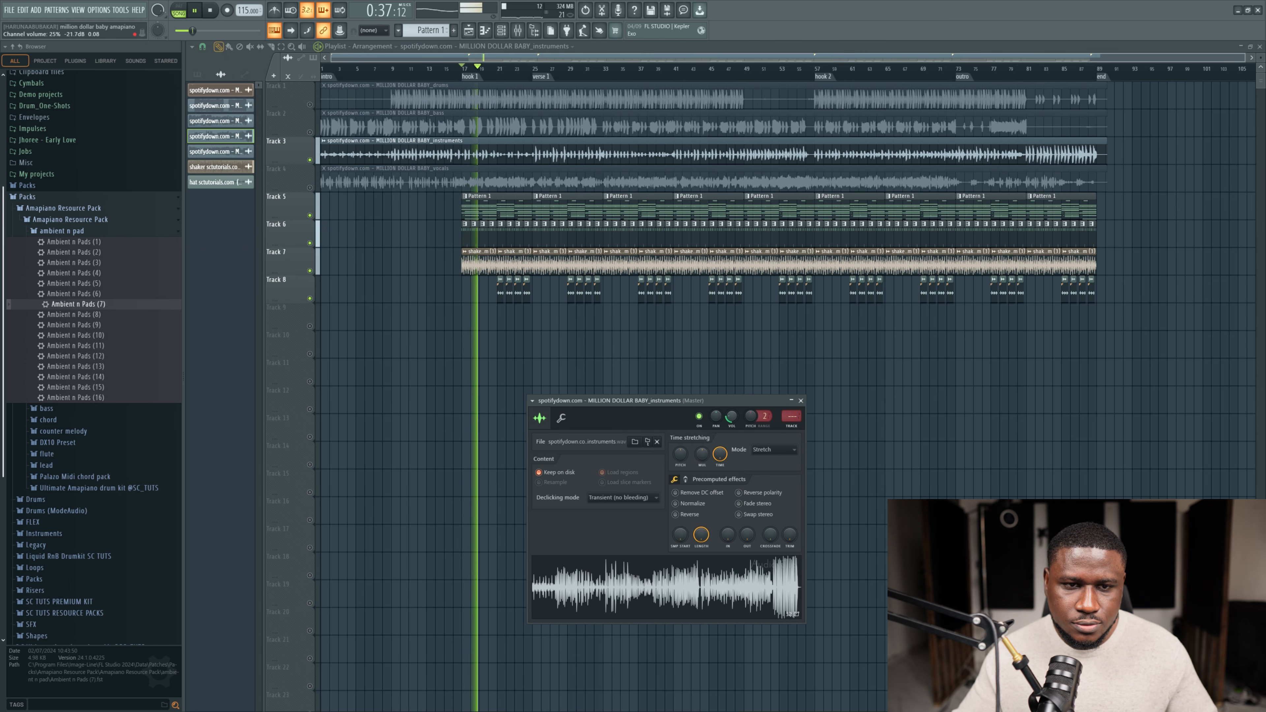
# Step: Slice the instruments stem at bar 5 and move its first four bars to Track 10 at bar 17
pyautogui.scroll(3, 350, 294)
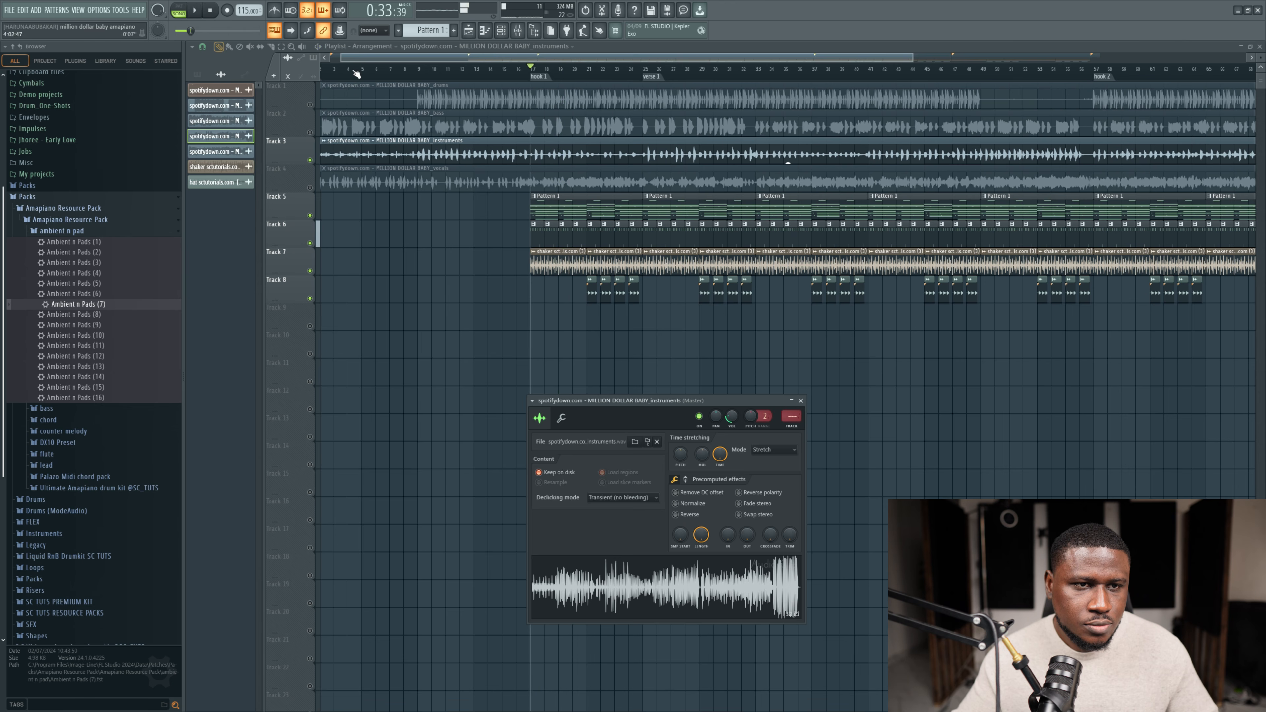
pyautogui.moveTo(352, 69); pyautogui.dragTo(87, 103)
pyautogui.press('space')
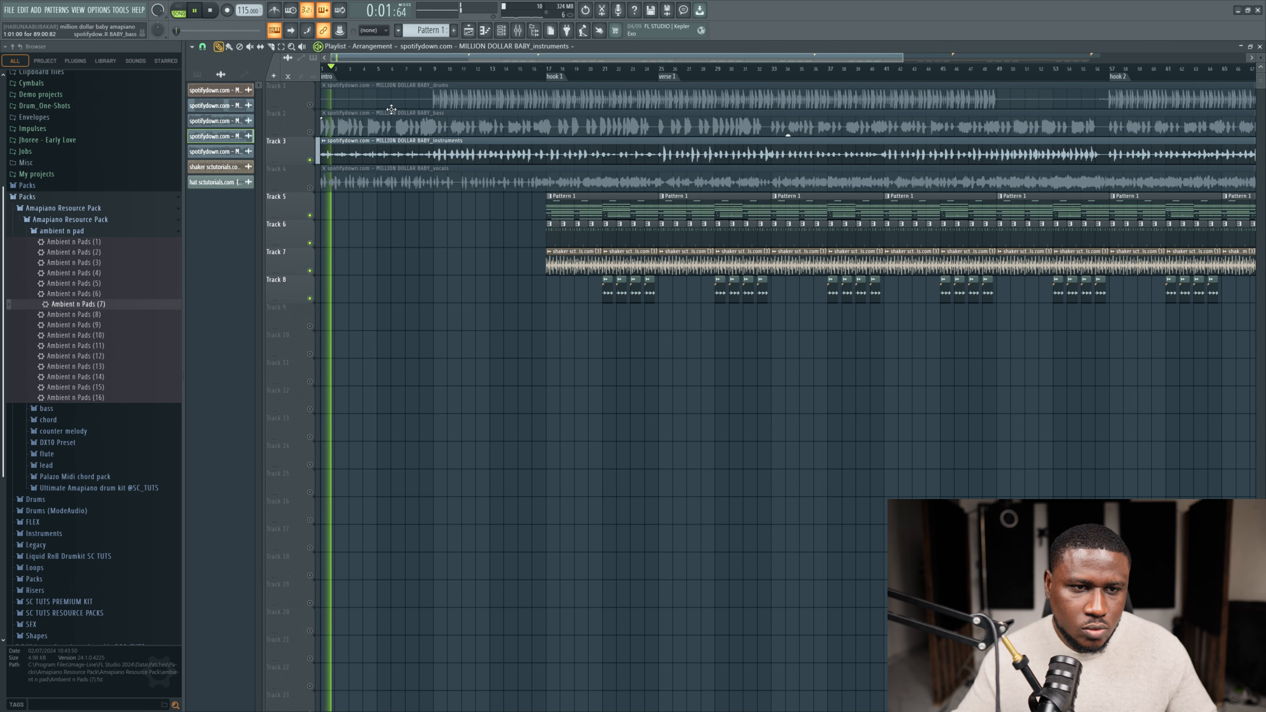
pyautogui.scroll(5, 231, 145)
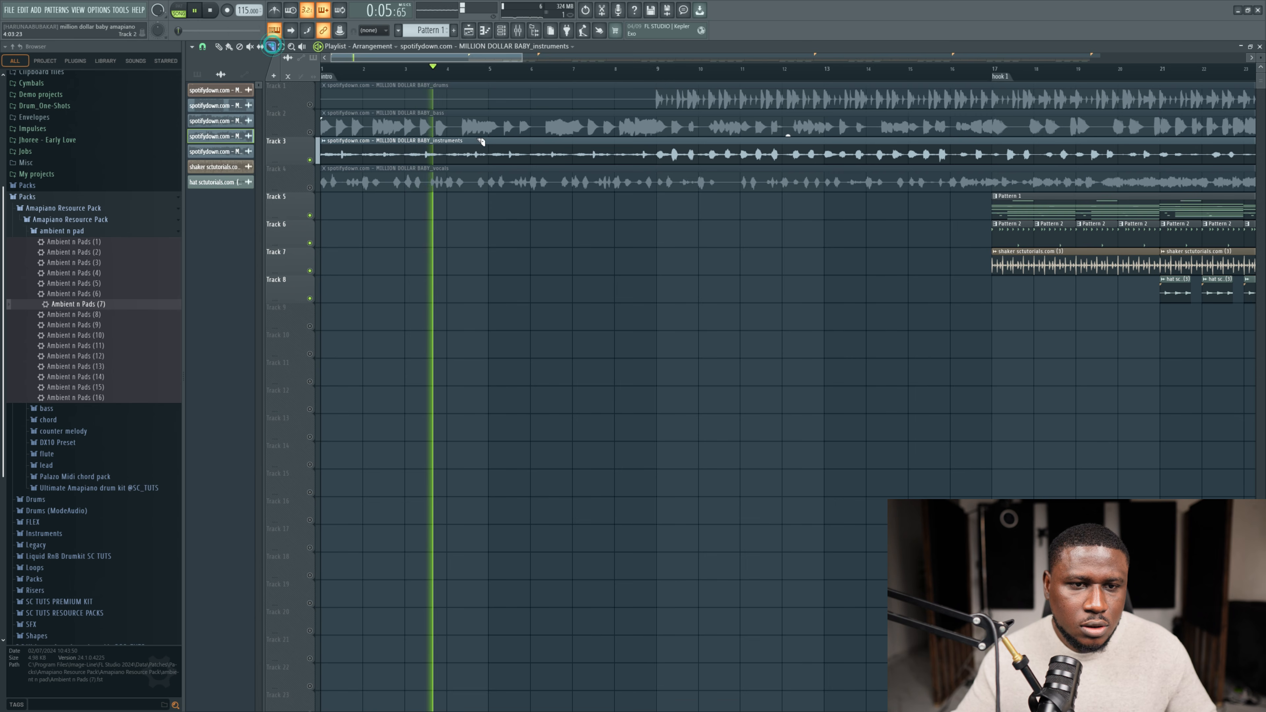
pyautogui.click(491, 149)
pyautogui.click(219, 46)
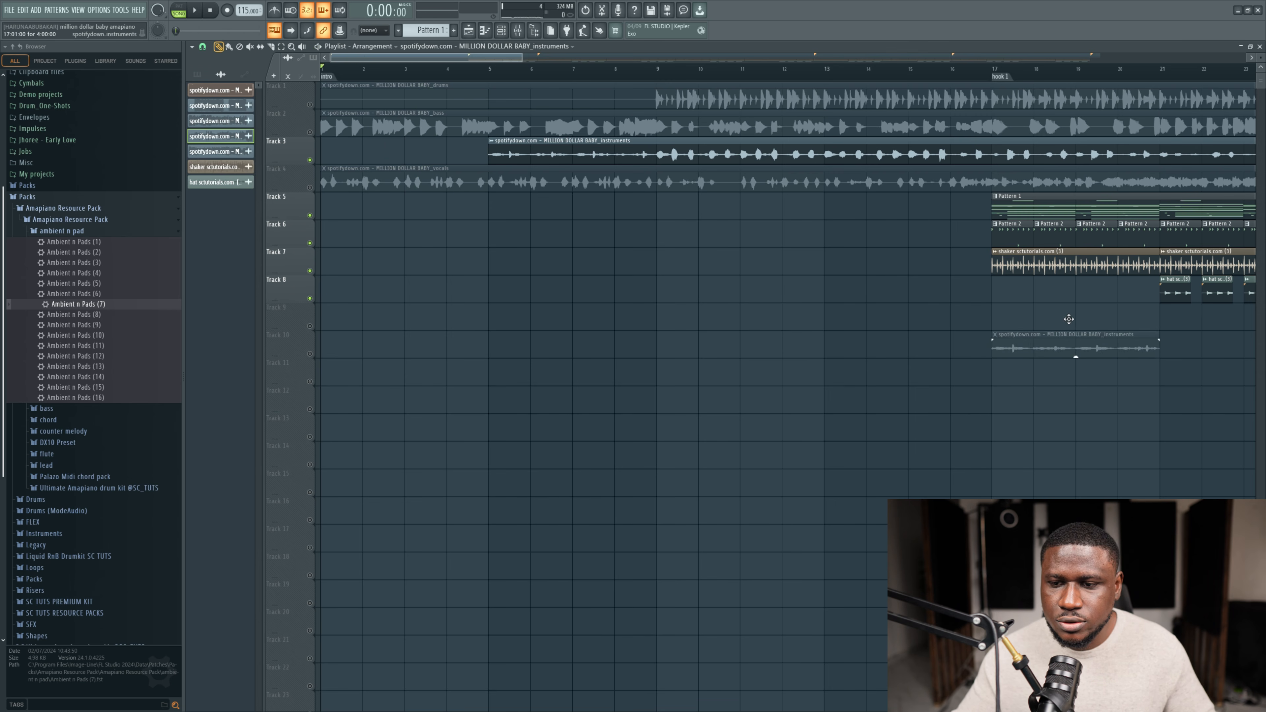
# Step: Mute Track 3 and copy the four-bar instruments slice on Track 10 to bar 21
pyautogui.scroll(-3, 1069, 319)
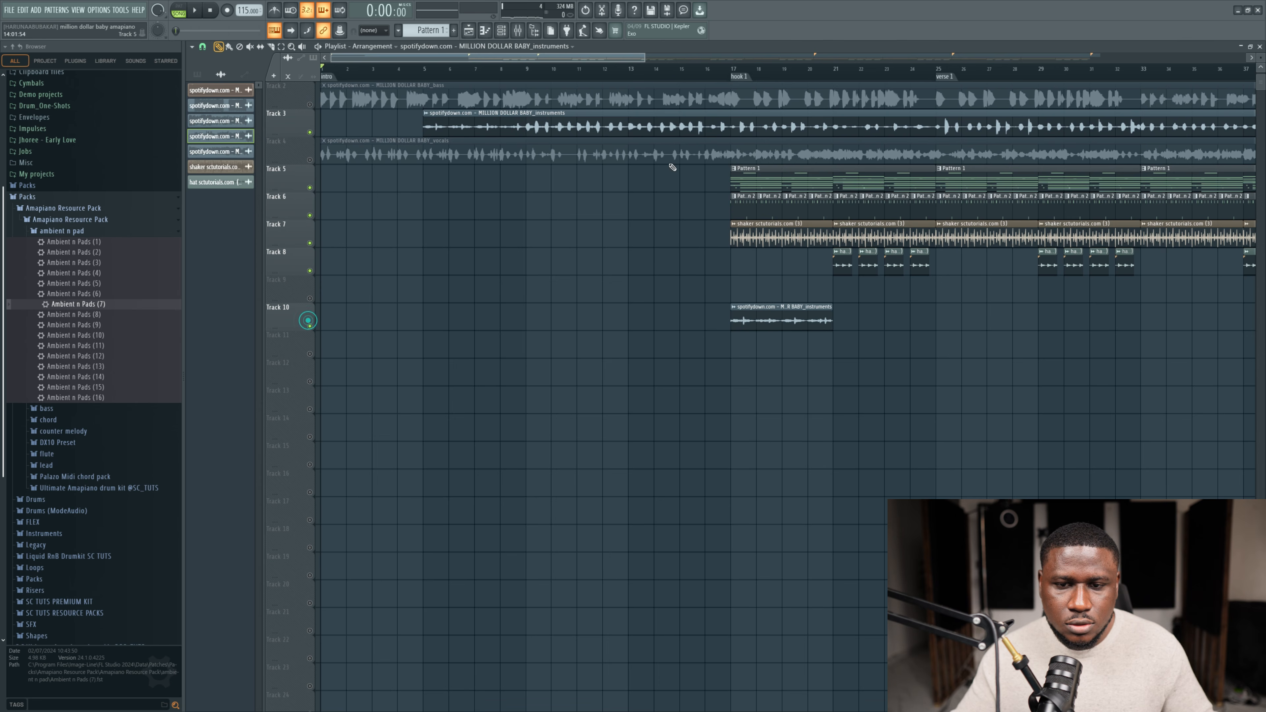
pyautogui.scroll(-2, 619, 312)
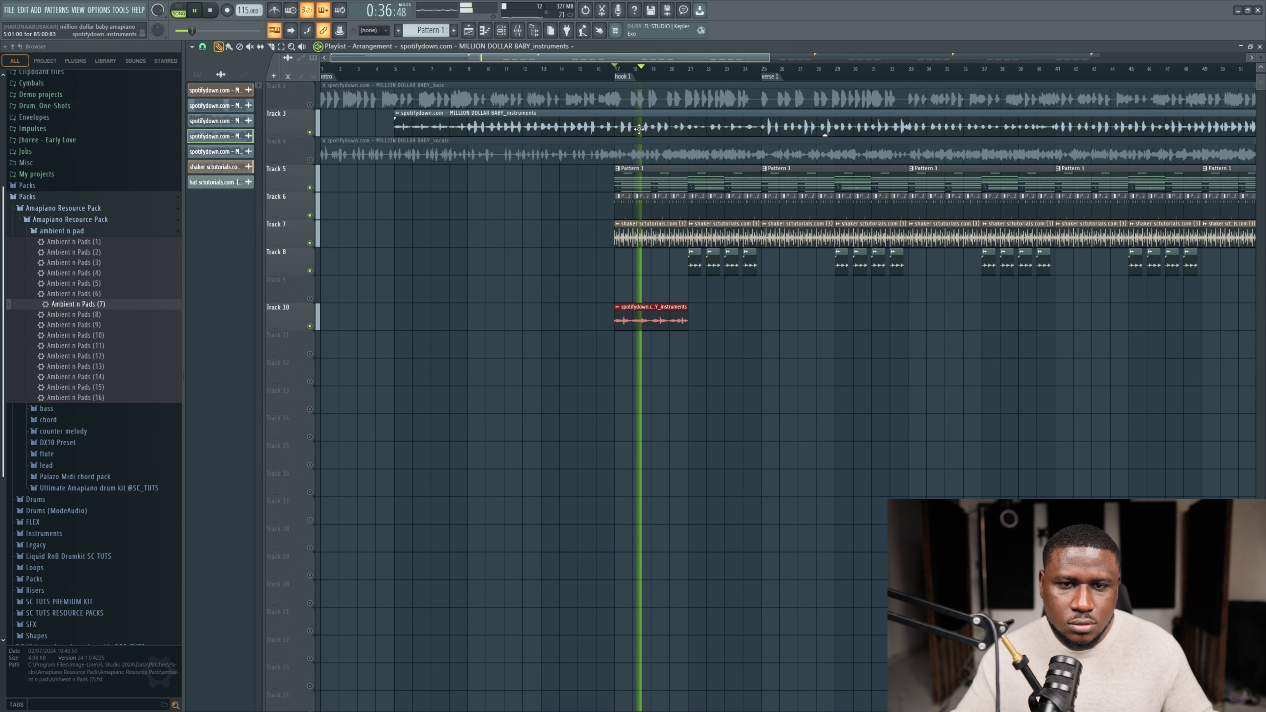
pyautogui.click(310, 133)
pyautogui.scroll(-2, 639, 311)
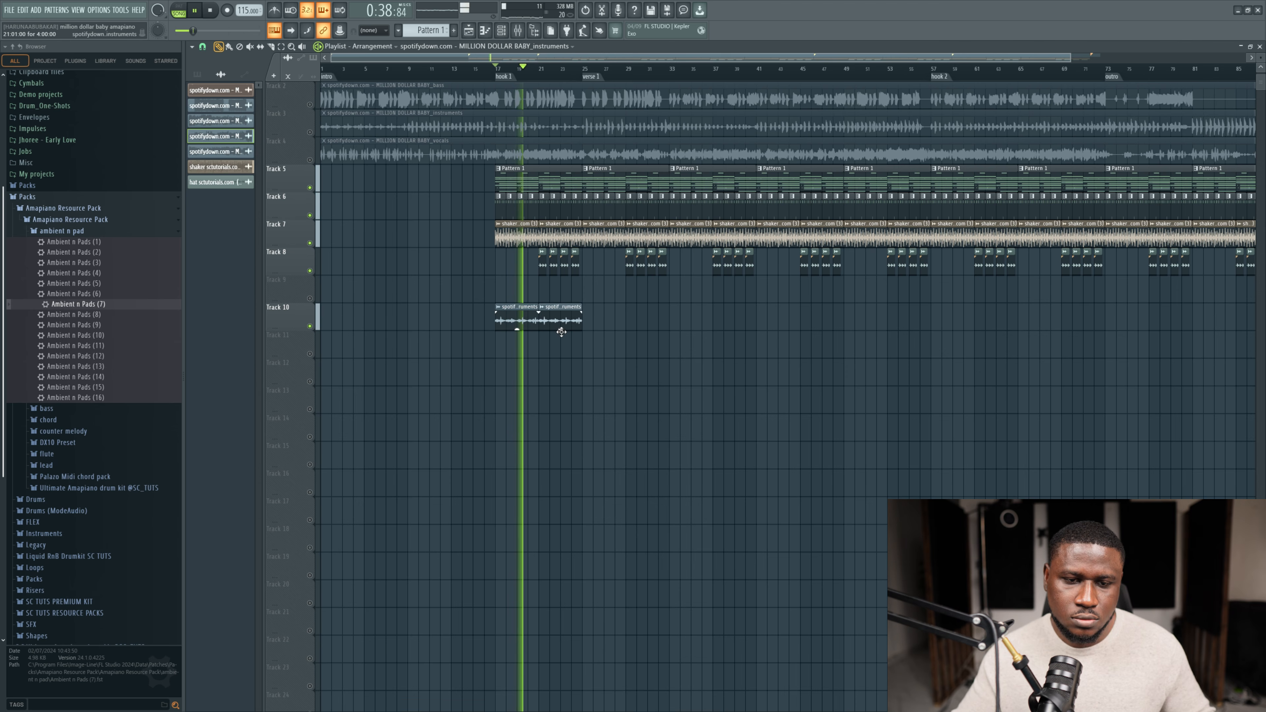
# Step: Duplicate the pair of instruments slices along Track 10 to the end of the arrangement and save the project
pyautogui.keyDown('ctrl'); pyautogui.scroll(-2, 463, 319); pyautogui.keyUp('ctrl')
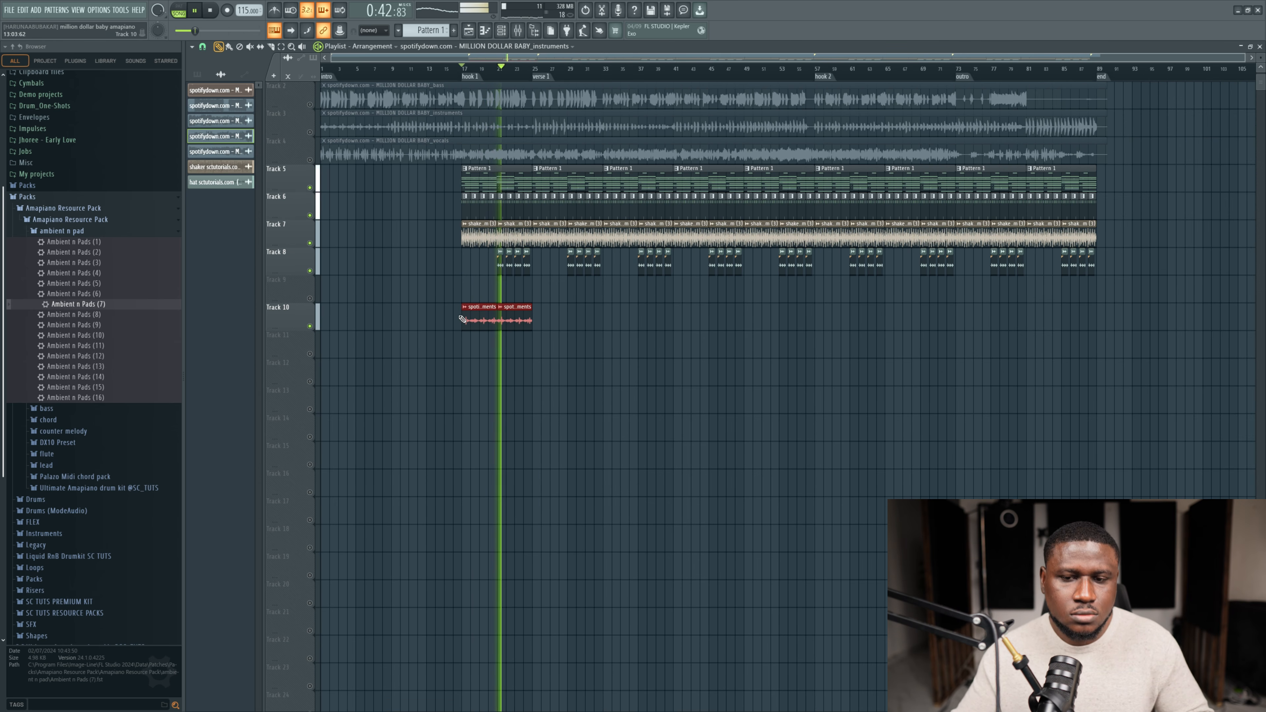
pyautogui.hotkey('ctrl', 'b')
pyautogui.hotkey('ctrl', 'b')
pyautogui.hotkey('ctrl', 'b')
pyautogui.hotkey('ctrl', 'b')
pyautogui.hotkey('ctrl', 'b')
pyautogui.hotkey('ctrl', 'b')
pyautogui.hotkey('ctrl', 'b')
pyautogui.hotkey('ctrl', 'b')
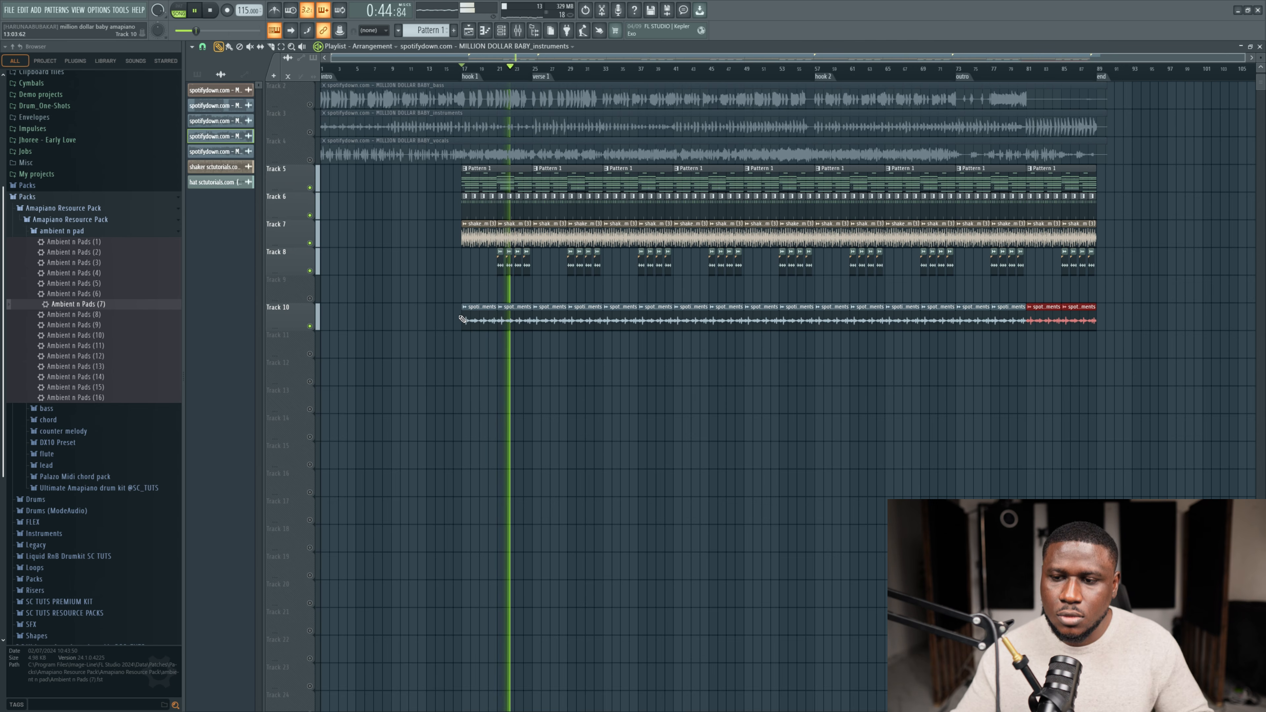
pyautogui.hotkey('ctrl', 's')
# Step: Unmute the original bass stem on Track 2 to hear it with the remix
pyautogui.scroll(1, 394, 295)
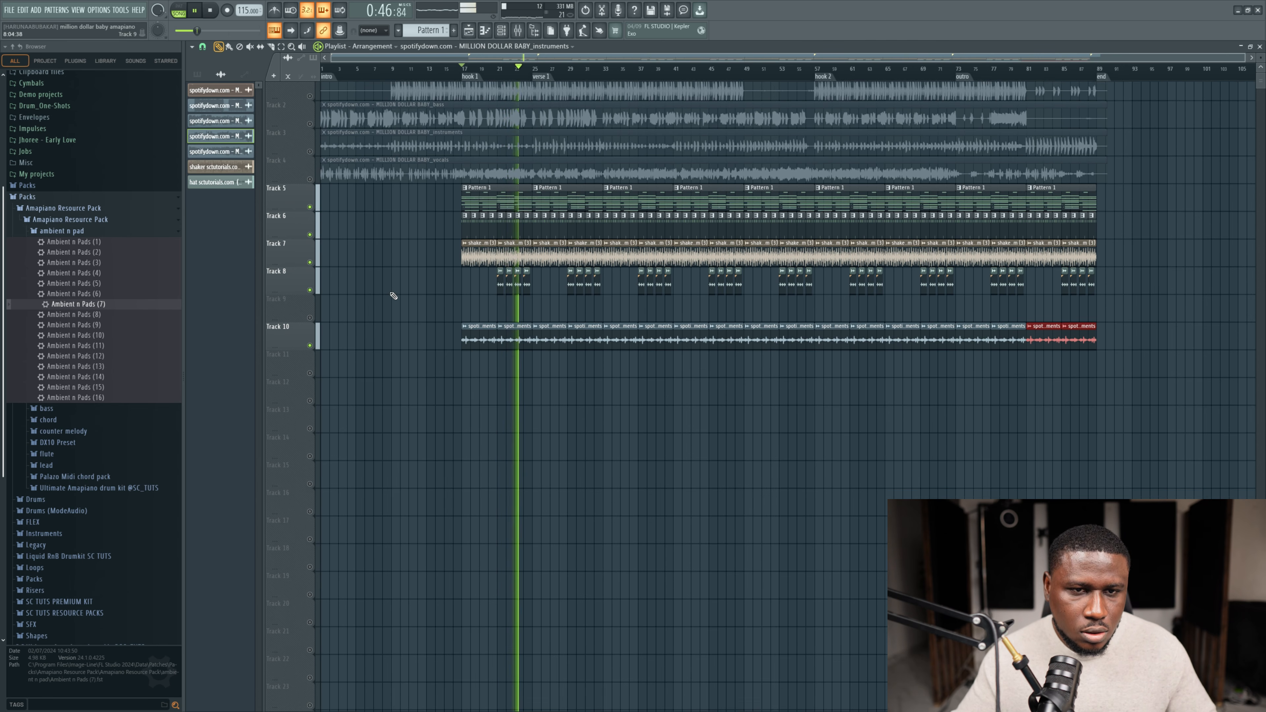
pyautogui.click(309, 132)
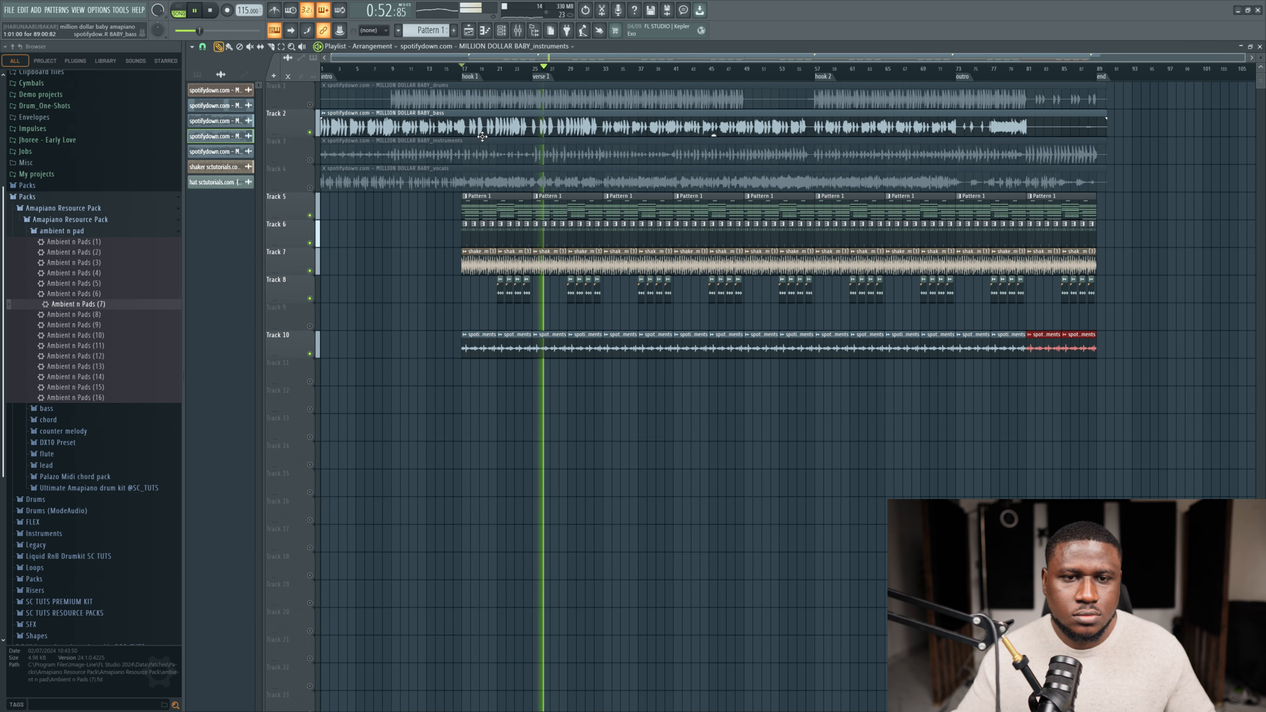
# Step: Mute the bass stem on Track 2 and unmute the vocals stem on Track 4
pyautogui.click(309, 133)
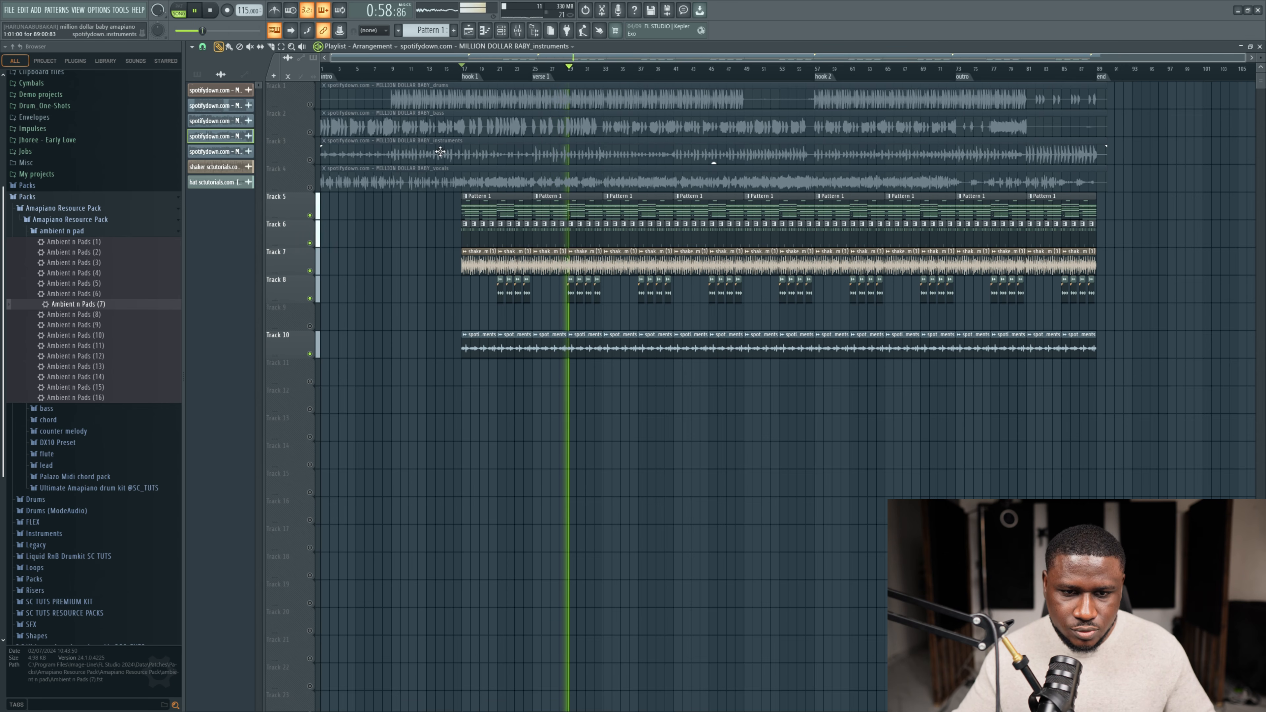
pyautogui.press('space')
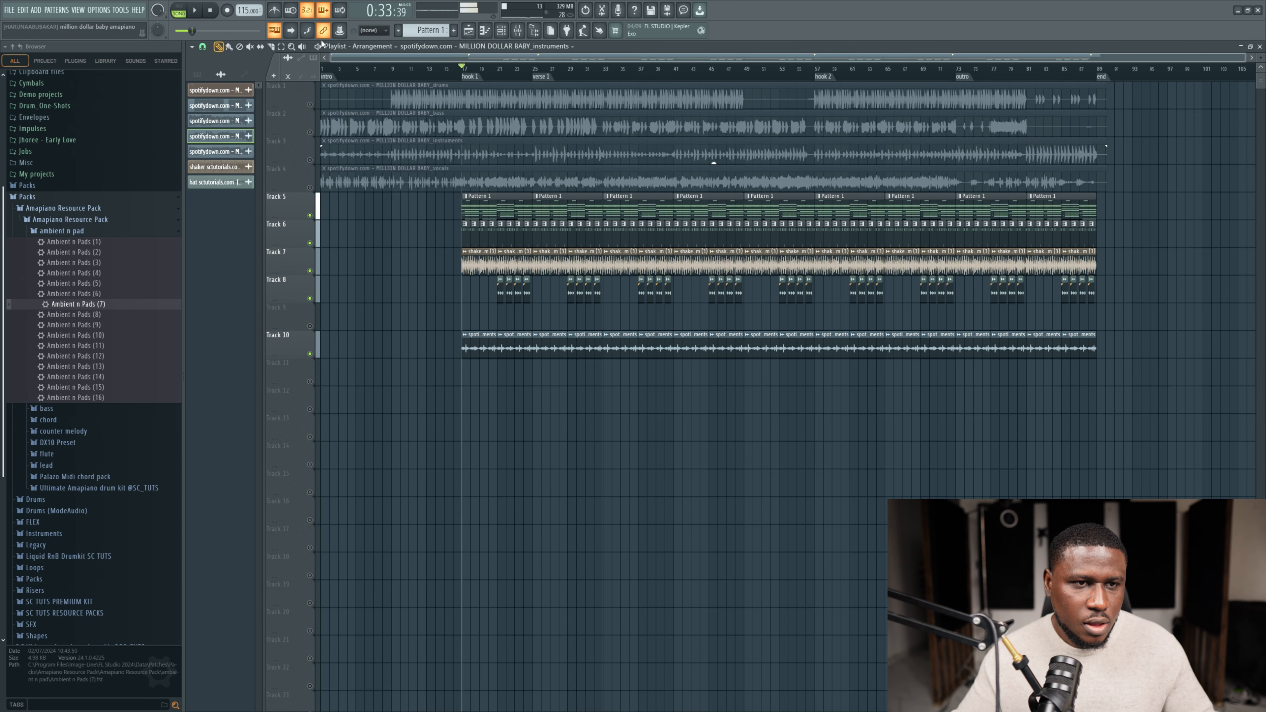
pyautogui.click(310, 188)
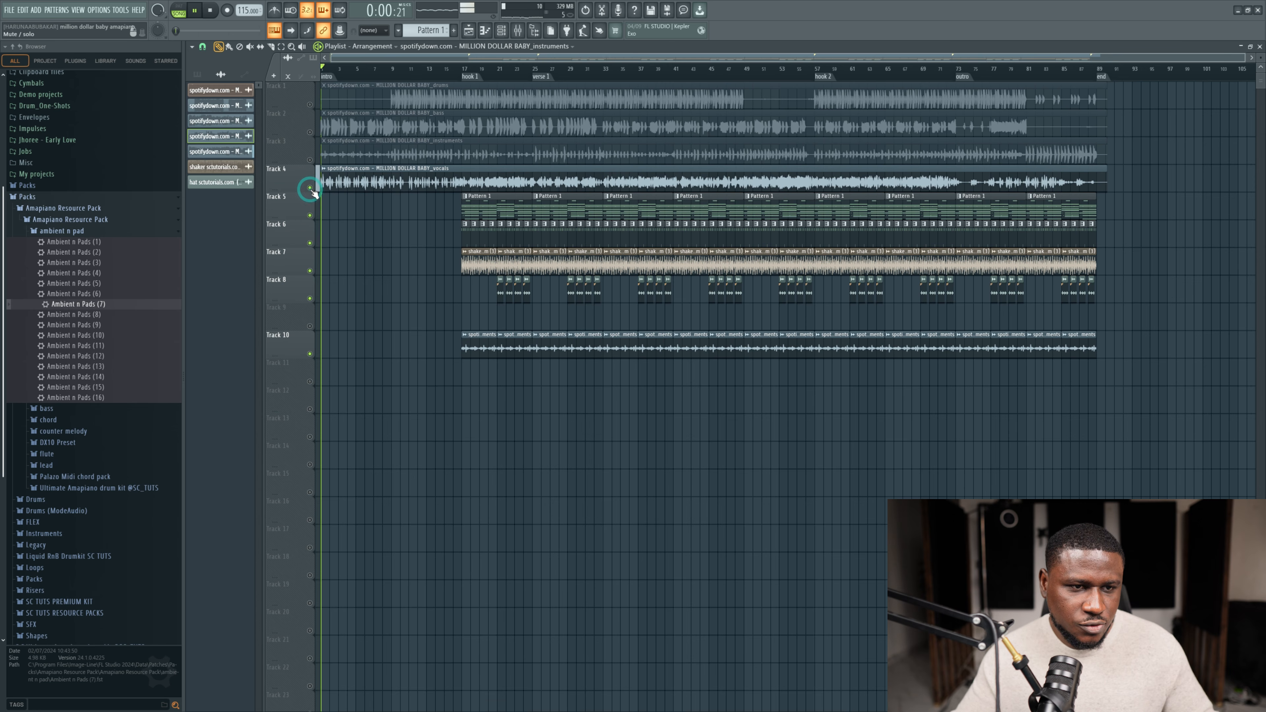
# Step: Slice the vocals stem on Track 4 at bar 5 and copy its first four bars to Track 11 at bar 17
pyautogui.scroll(5, 296, 210)
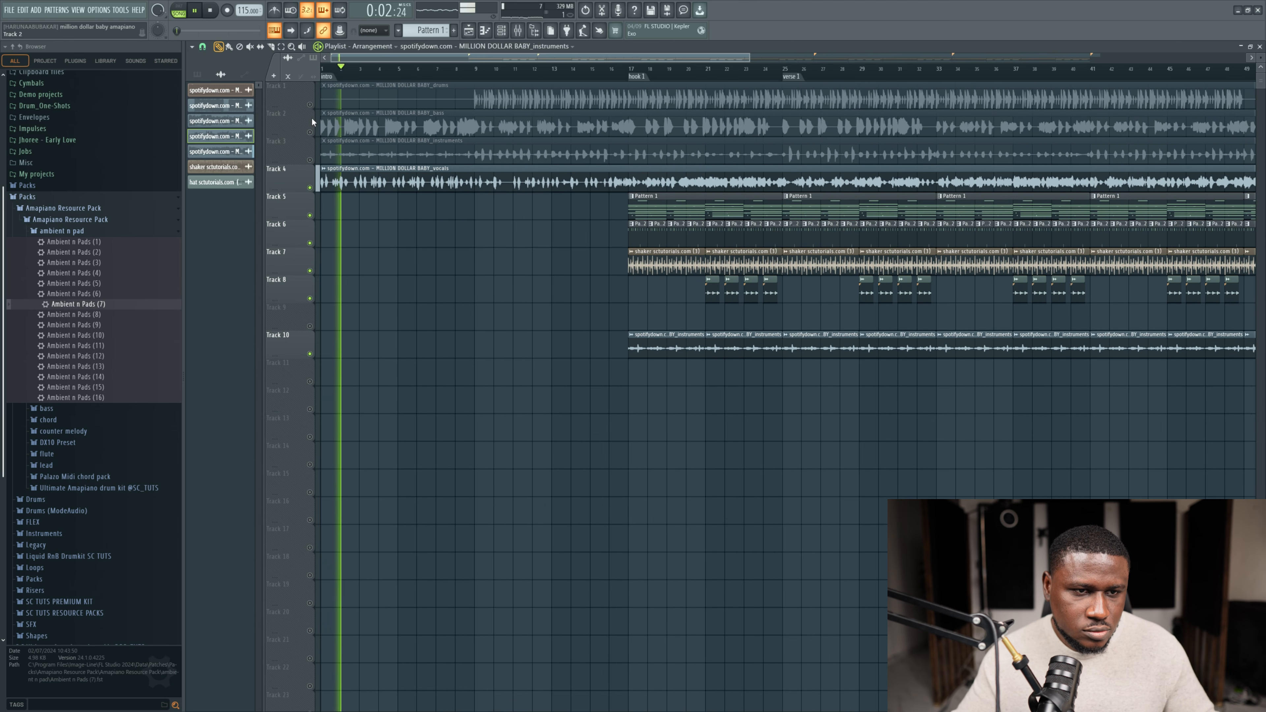
pyautogui.click(271, 46)
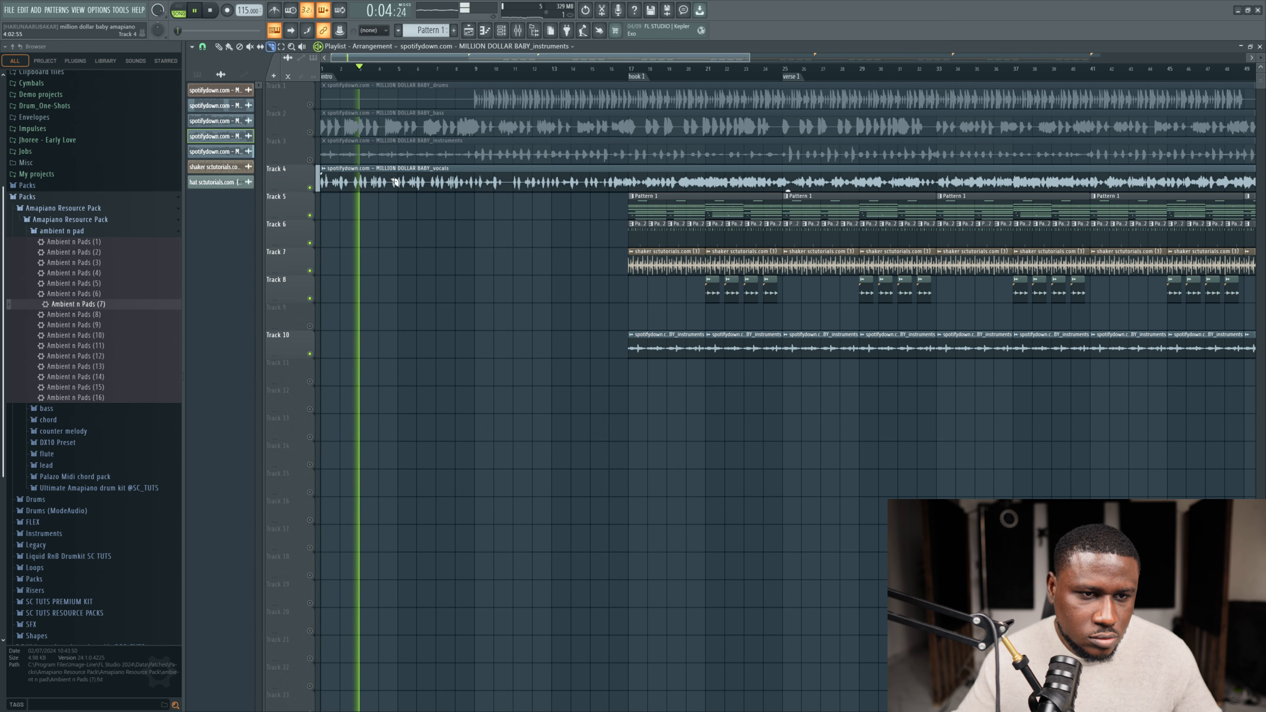
pyautogui.moveTo(399, 172); pyautogui.dragTo(401, 205)
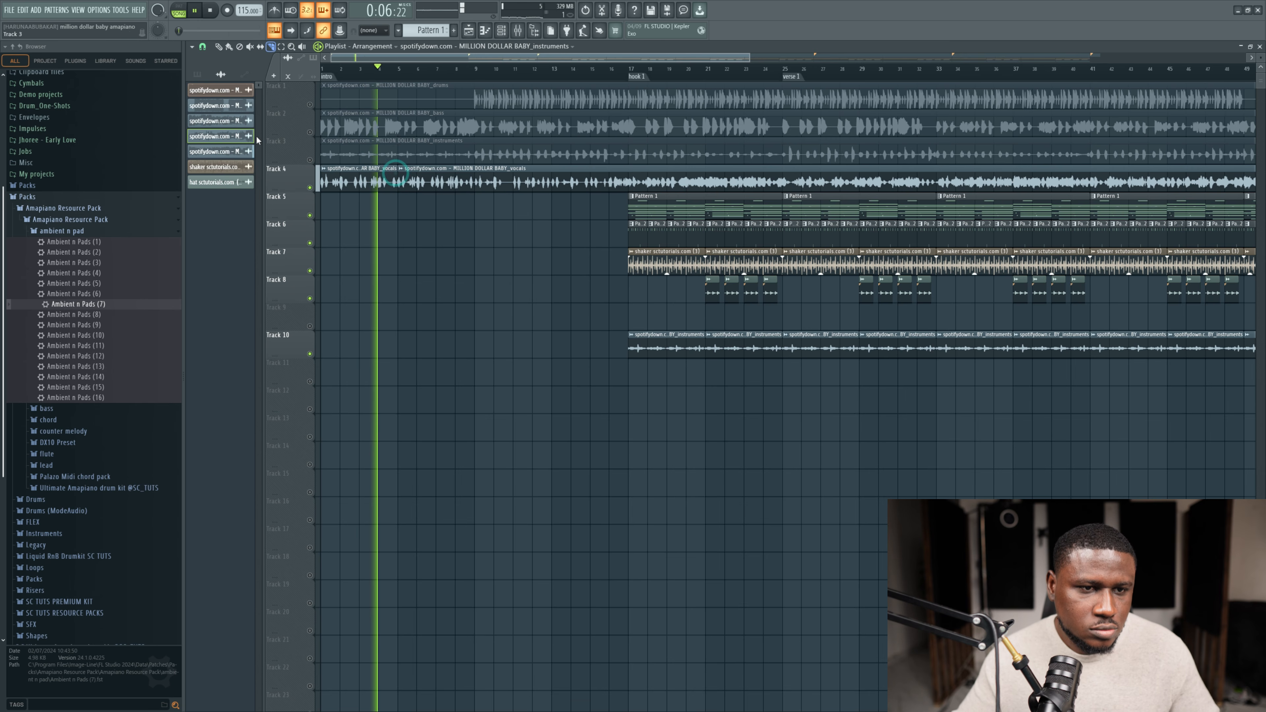
pyautogui.click(218, 47)
pyautogui.press('space')
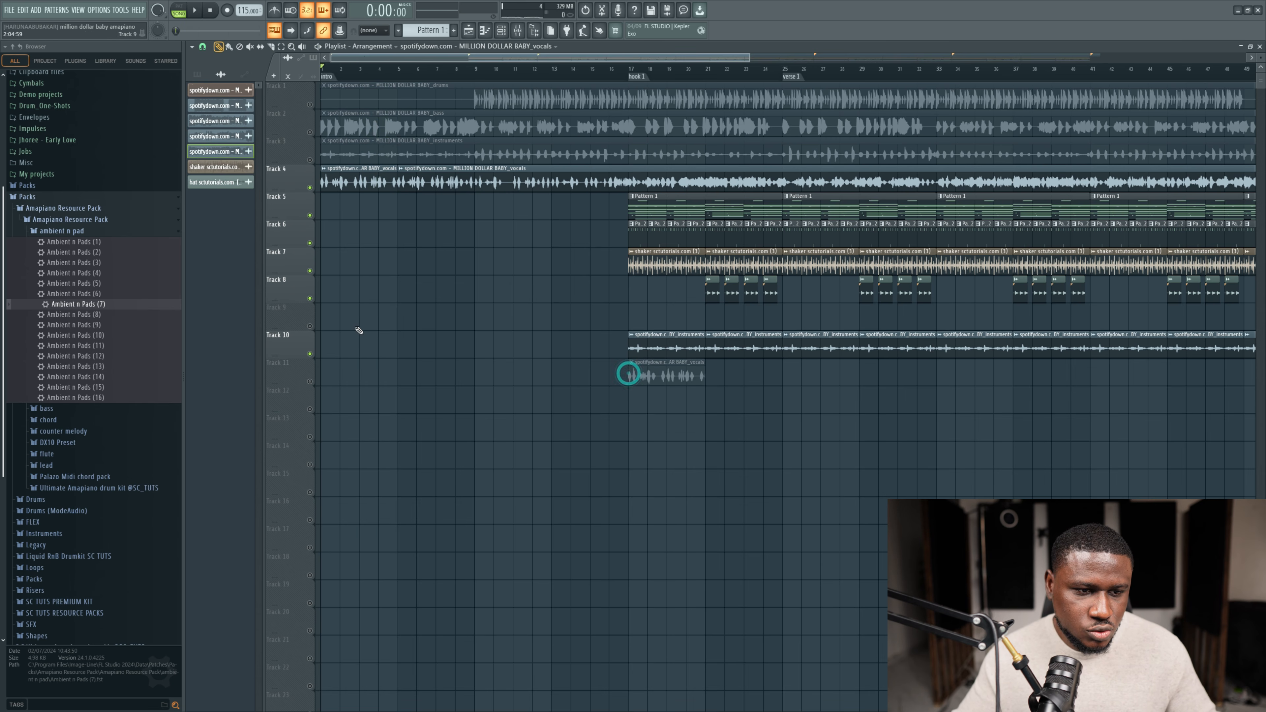
# Step: Mute Track 4, unmute Track 11 and lower the vocal slice's channel volume to about 23%
pyautogui.click(309, 189)
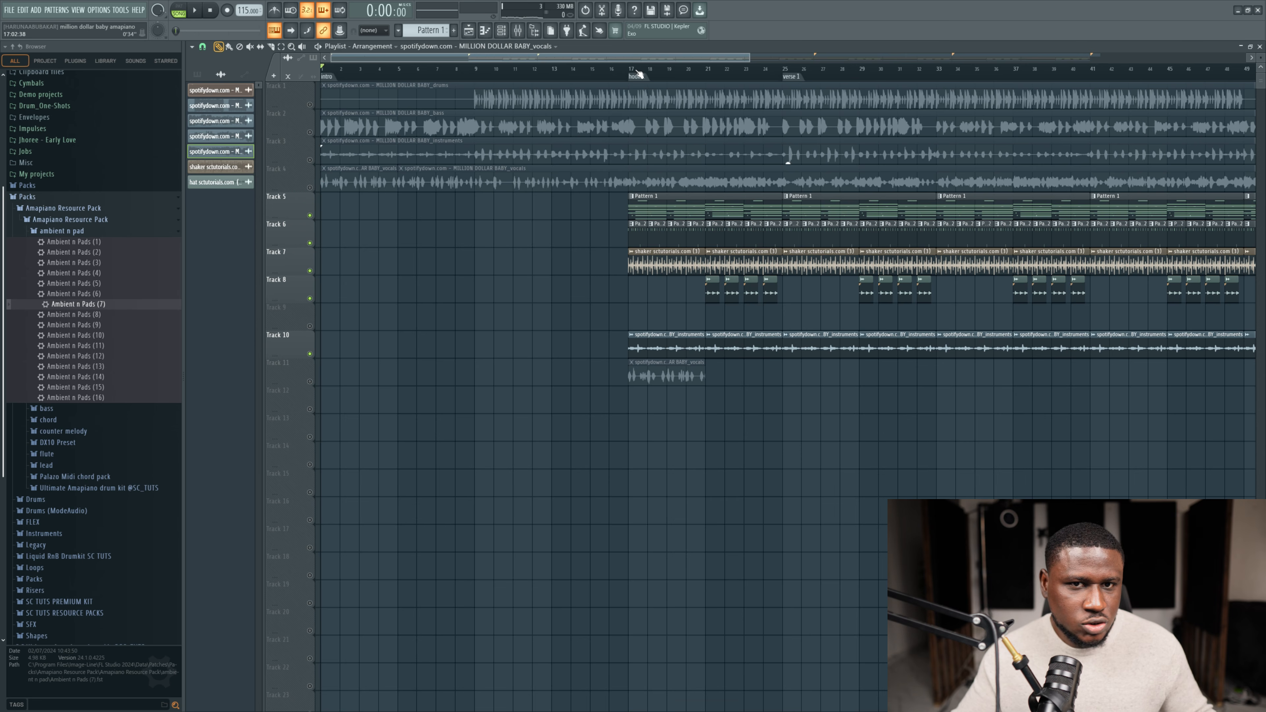
pyautogui.scroll(-5, 627, 73)
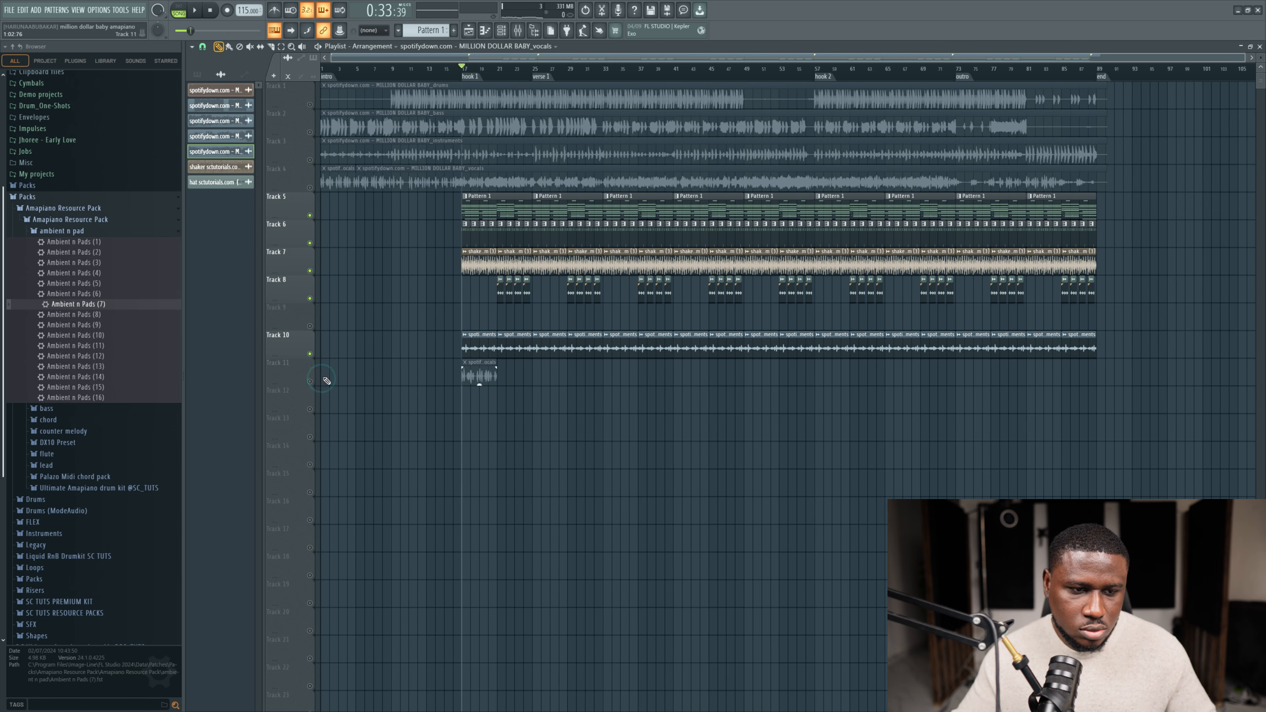
pyautogui.press('space')
pyautogui.doubleClick(480, 375)
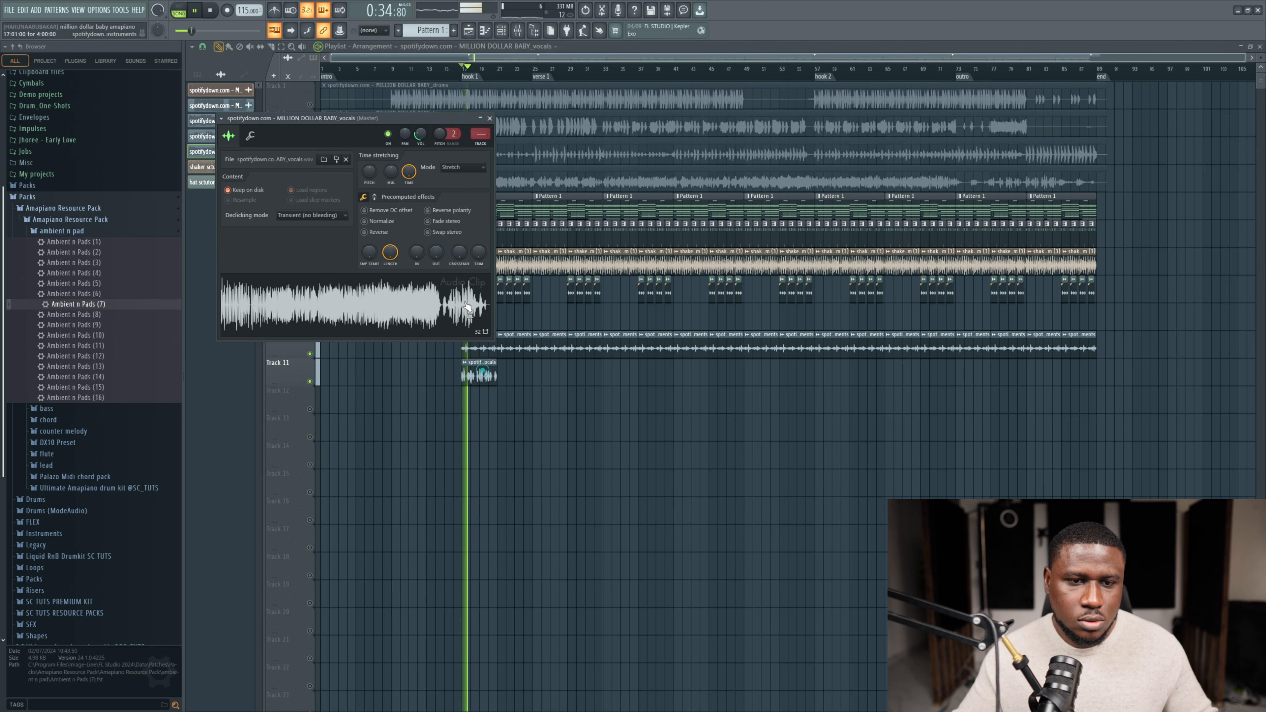
pyautogui.moveTo(421, 135); pyautogui.dragTo(423, 140)
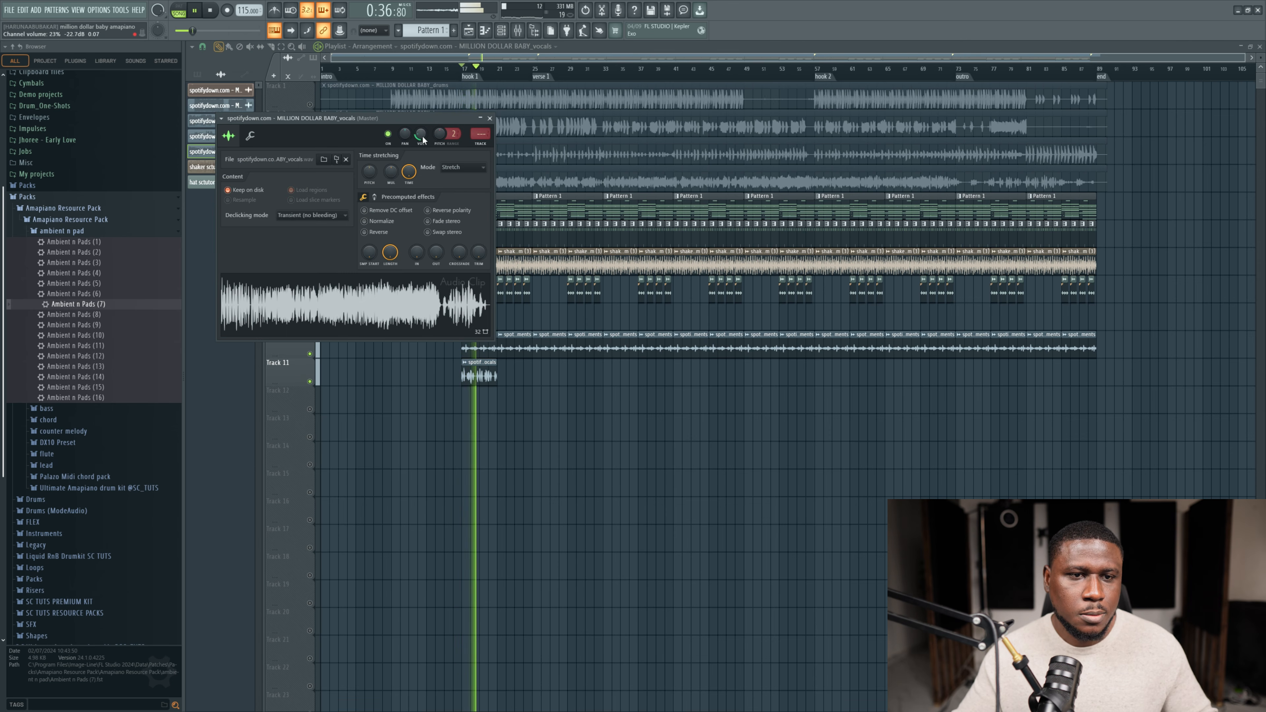
# Step: Make the vocal slice on Track 11 unique and open its channel settings during playback
pyautogui.click(472, 378)
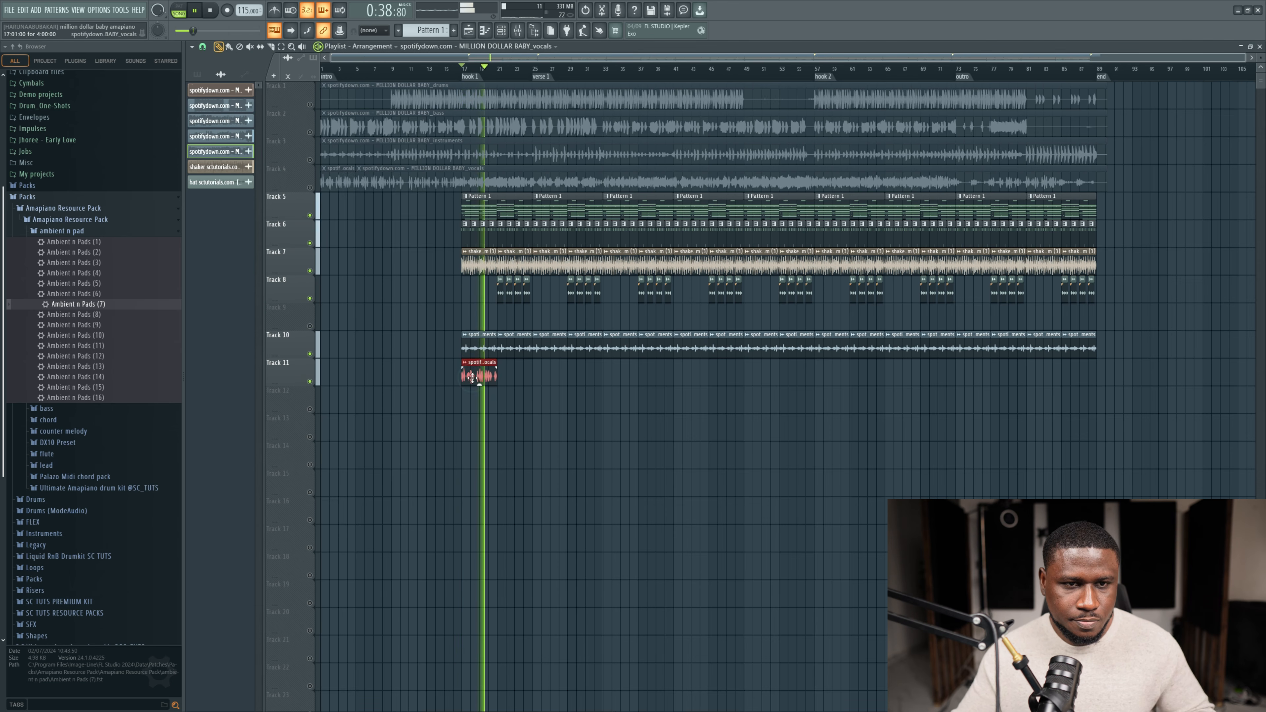
pyautogui.press('space')
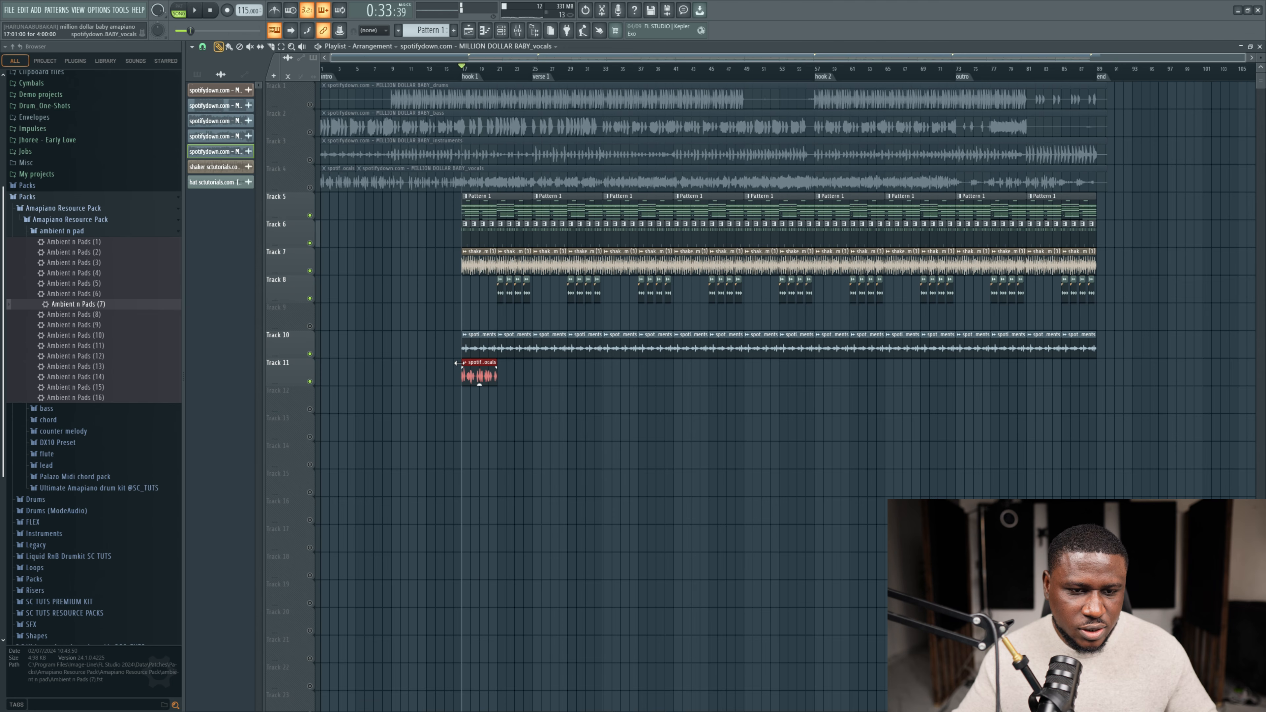
pyautogui.rightClick(464, 367)
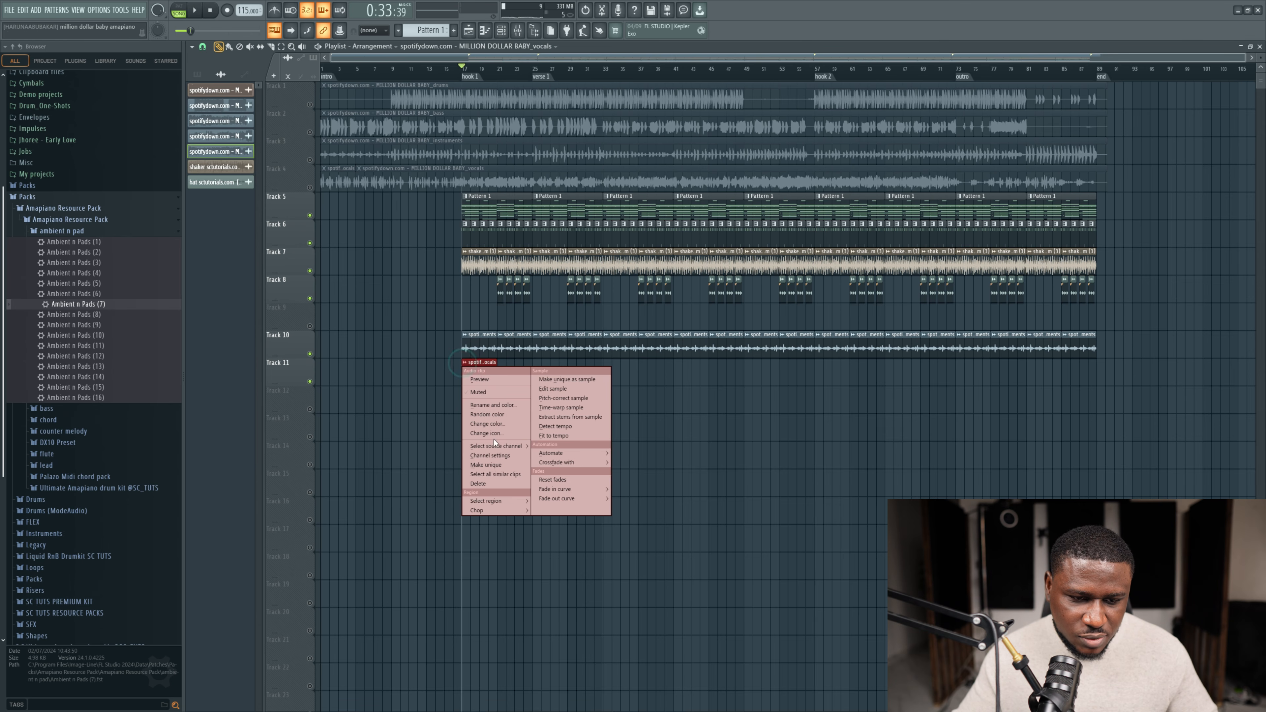
pyautogui.click(486, 465)
pyautogui.press('space')
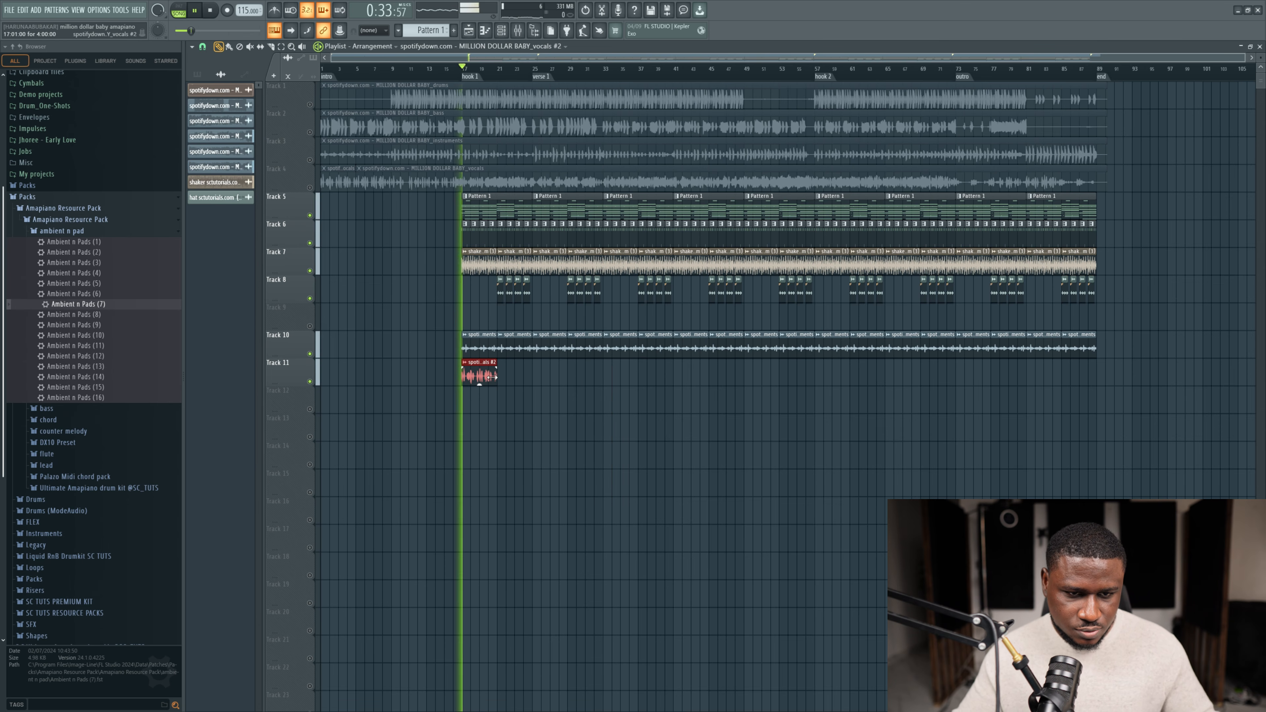
pyautogui.doubleClick(488, 376)
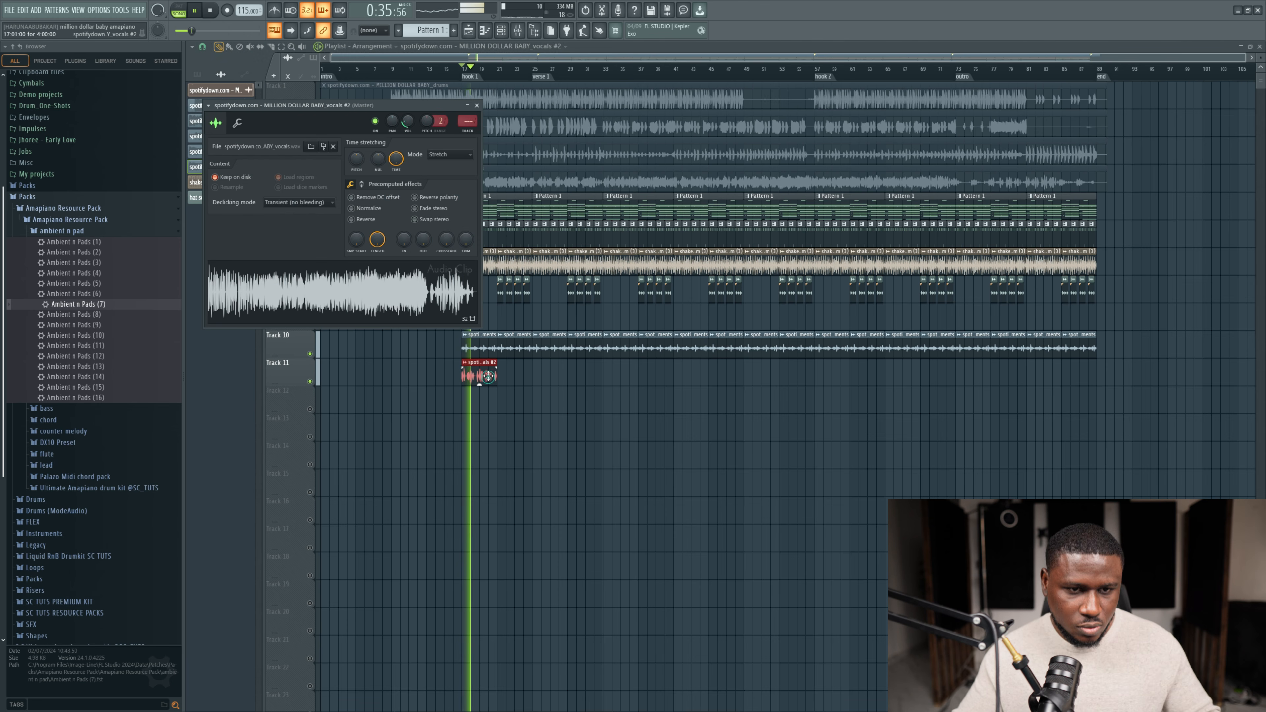
# Step: Copy the unique vocal slice on Track 11 to bar 21, directly after the first one
pyautogui.scroll(2, 488, 377)
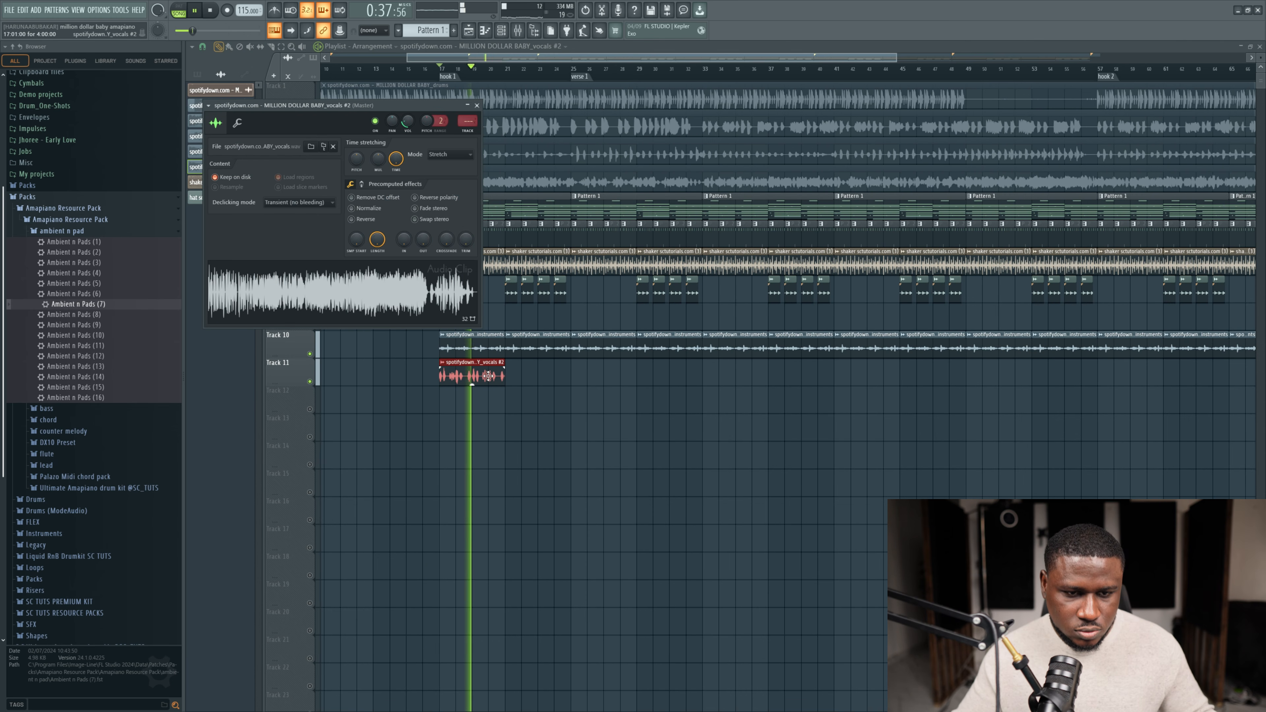
pyautogui.moveTo(488, 377); pyautogui.dragTo(570, 376)
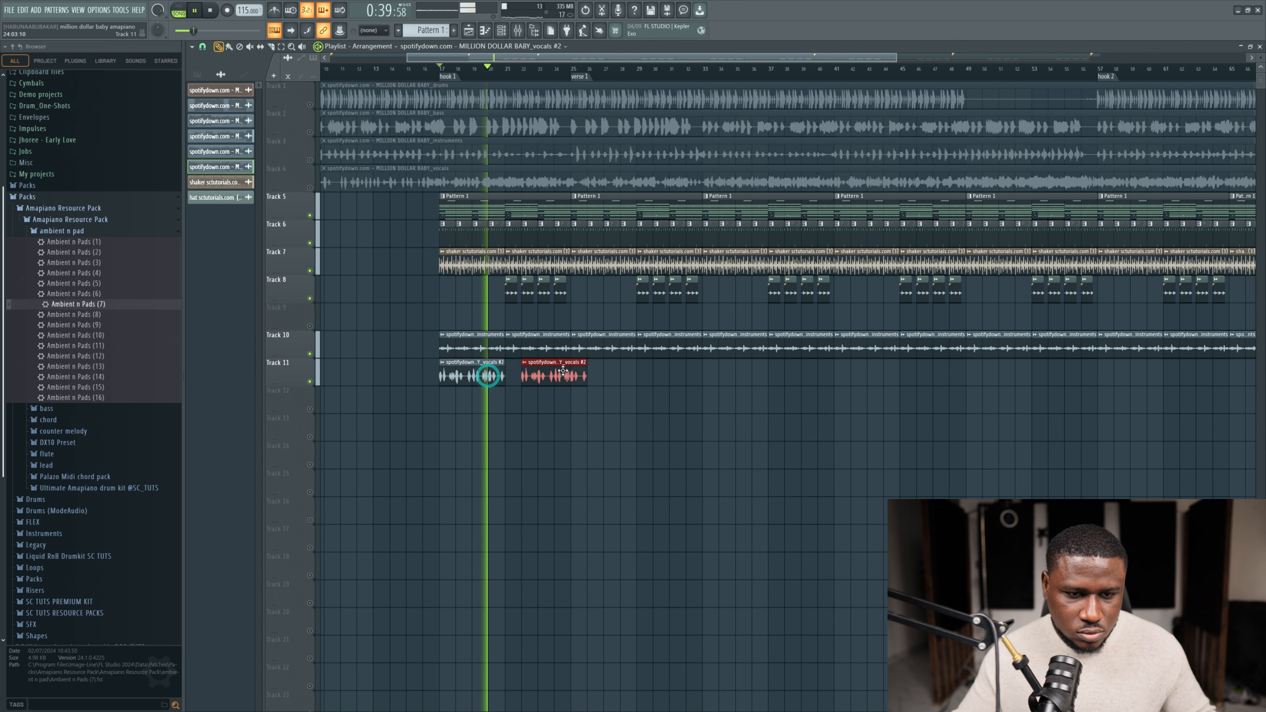
pyautogui.scroll(-1, 501, 396)
pyautogui.scroll(-1, 502, 396)
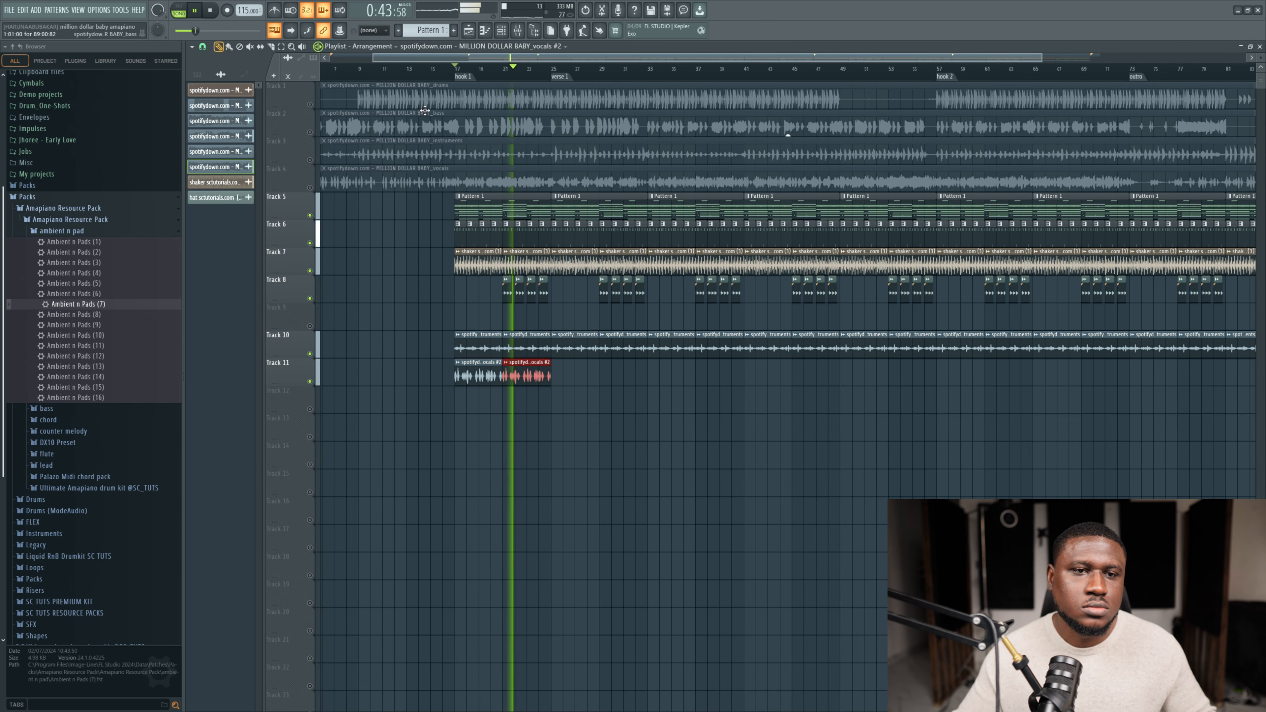
# Step: Copy the eight-bar block of clips on Tracks 5 to 11 at bar 17 to the start of the arrangement
pyautogui.press('space')
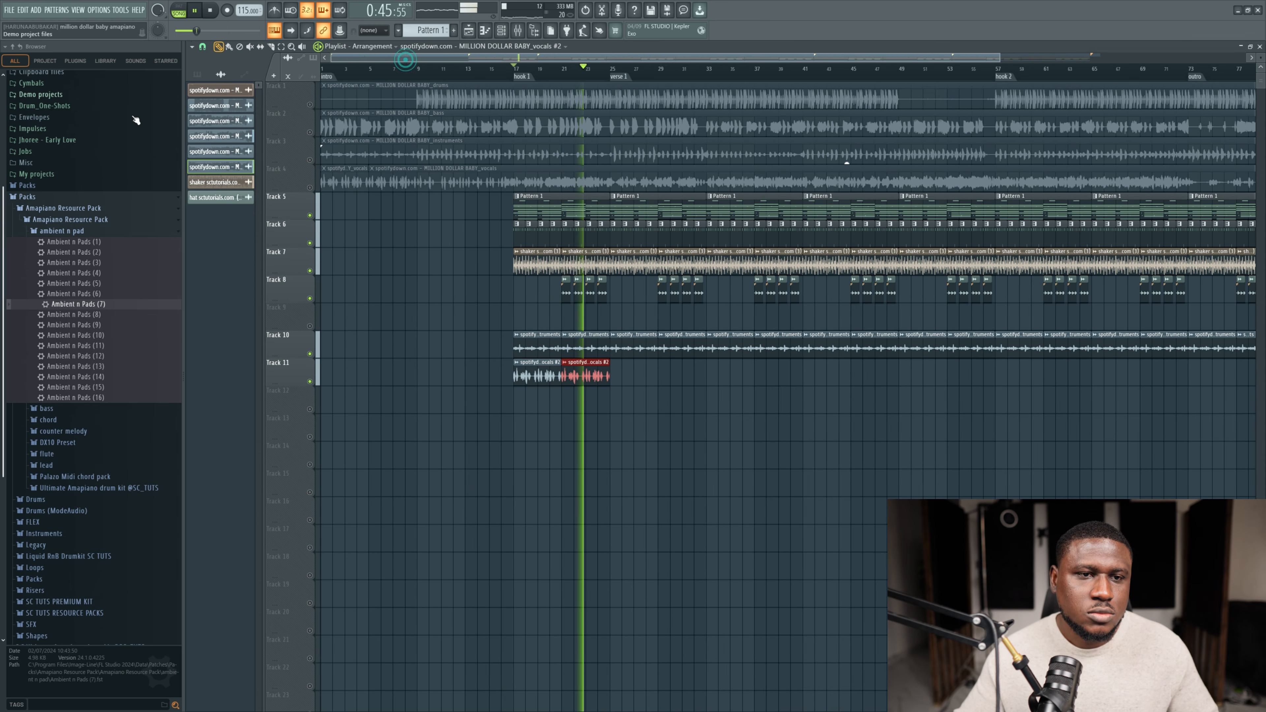
pyautogui.moveTo(481, 202); pyautogui.dragTo(609, 409)
pyautogui.moveTo(558, 203); pyautogui.dragTo(322, 218)
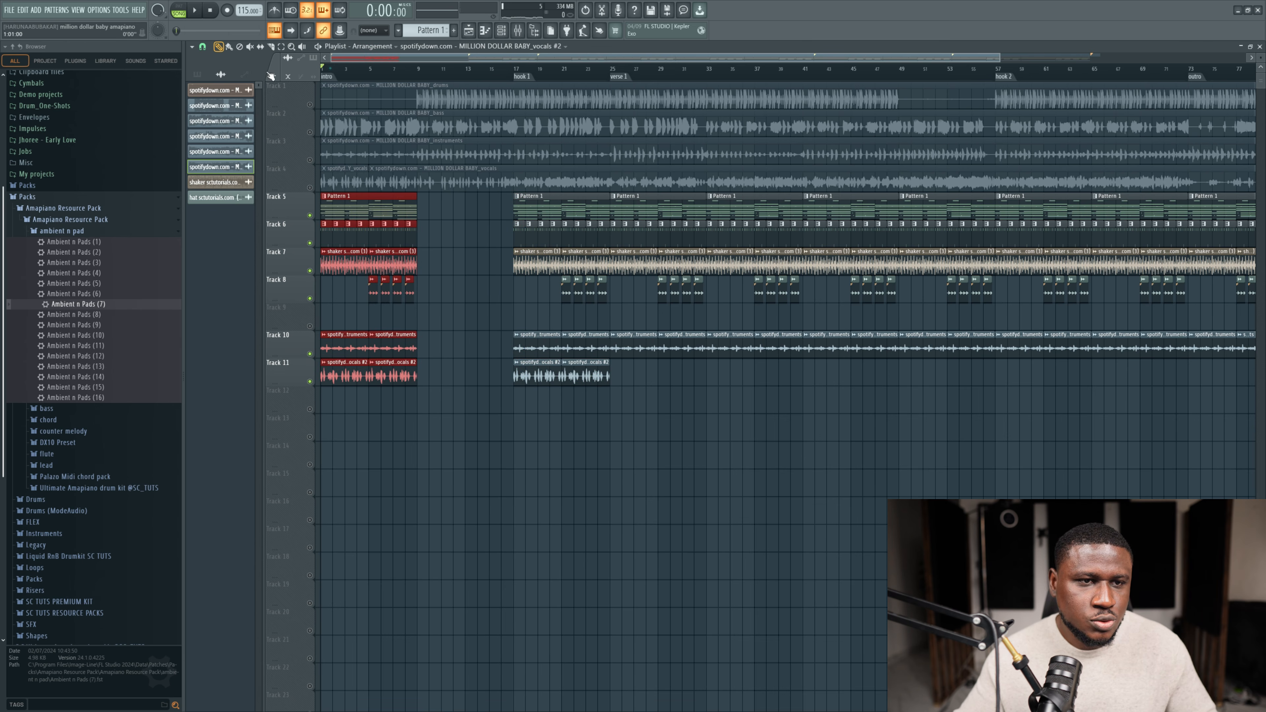
pyautogui.press('space')
pyautogui.click(453, 419)
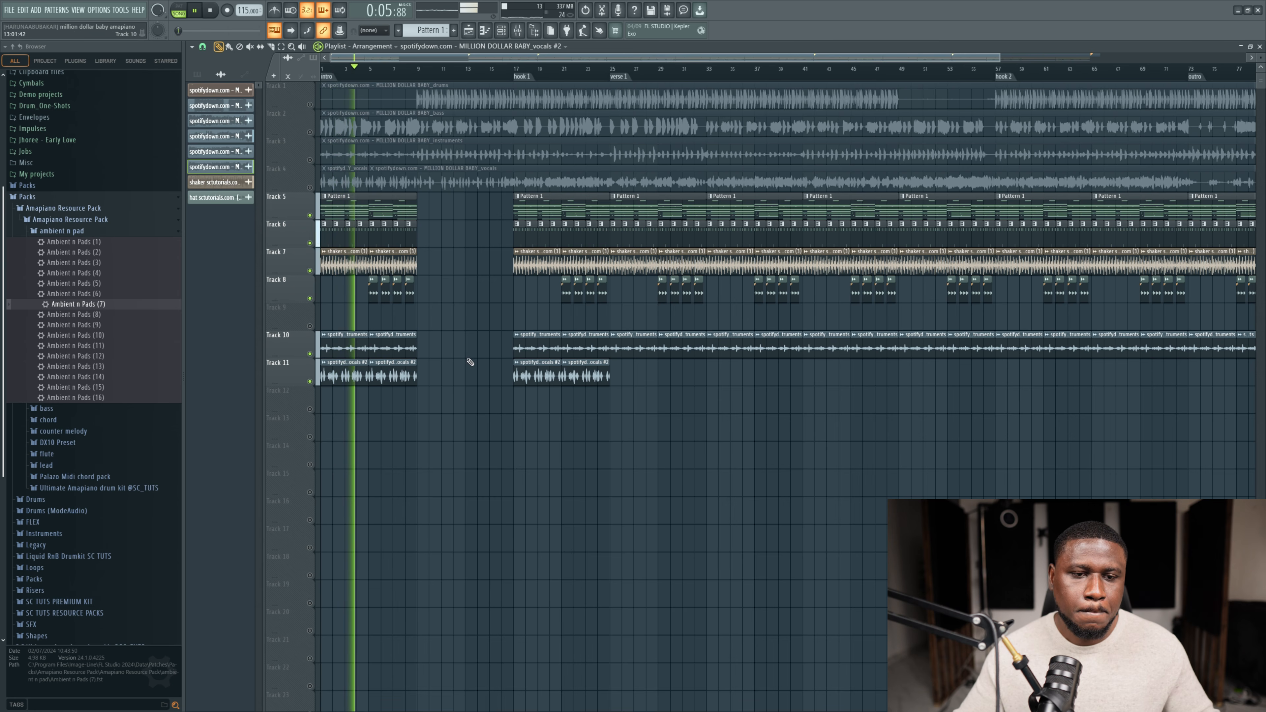
# Step: Duplicate the opening eight-bar block on Tracks 5 to 11 to bar 9 to fill the intro
pyautogui.moveTo(449, 421); pyautogui.dragTo(316, 222)
pyautogui.hotkey('ctrl', 'b')
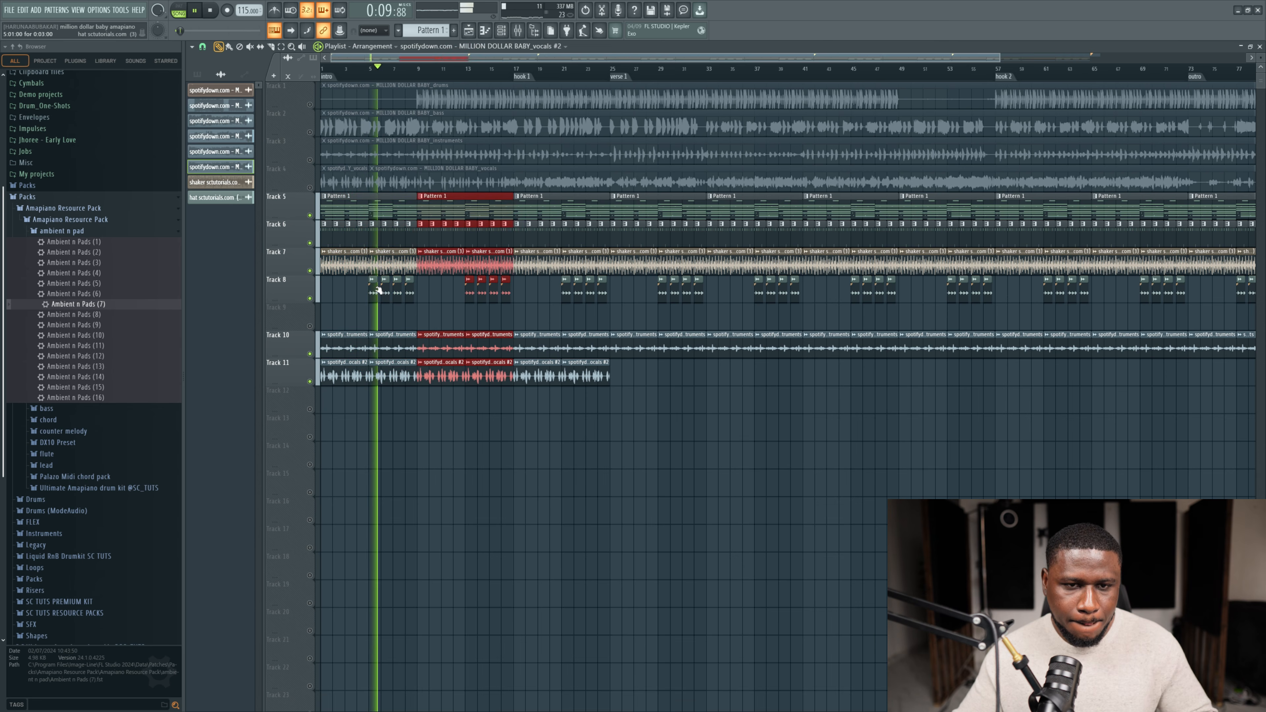
pyautogui.keyDown('ctrl'); pyautogui.click(404, 499); pyautogui.keyUp('ctrl')
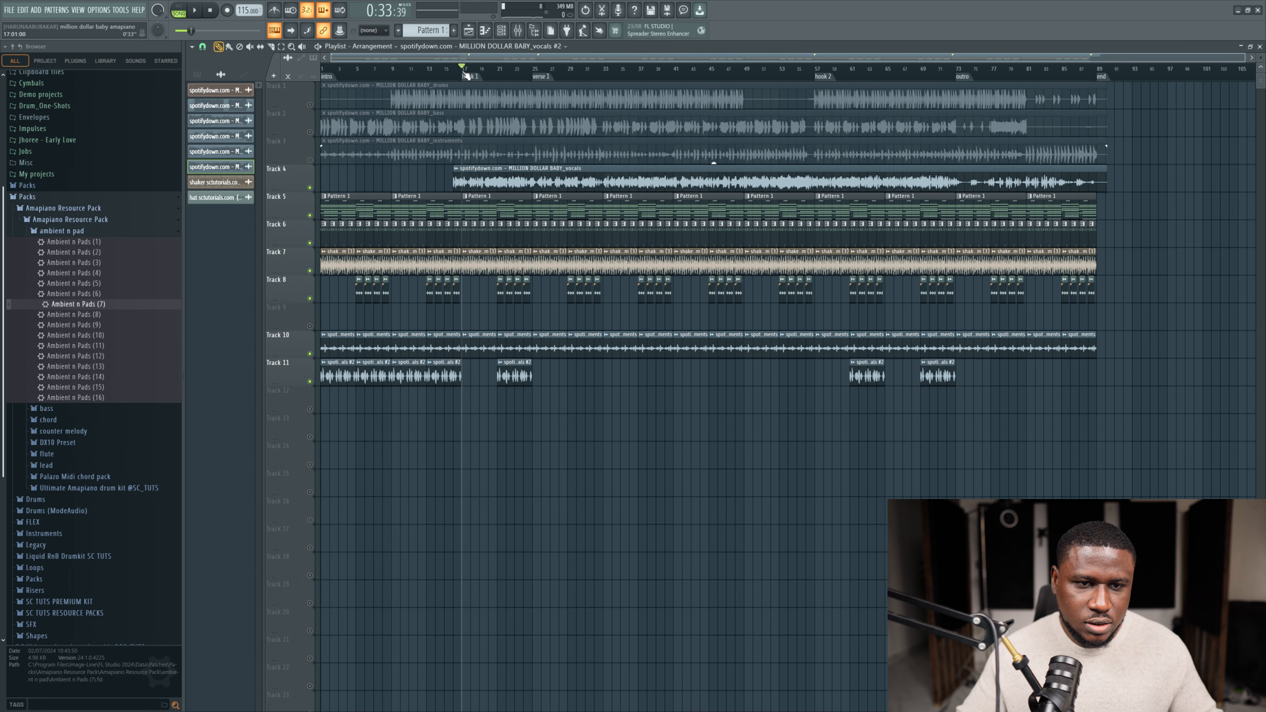
# Step: Select Pattern 1 and show all of its channels in the channel rack
pyautogui.click(482, 206)
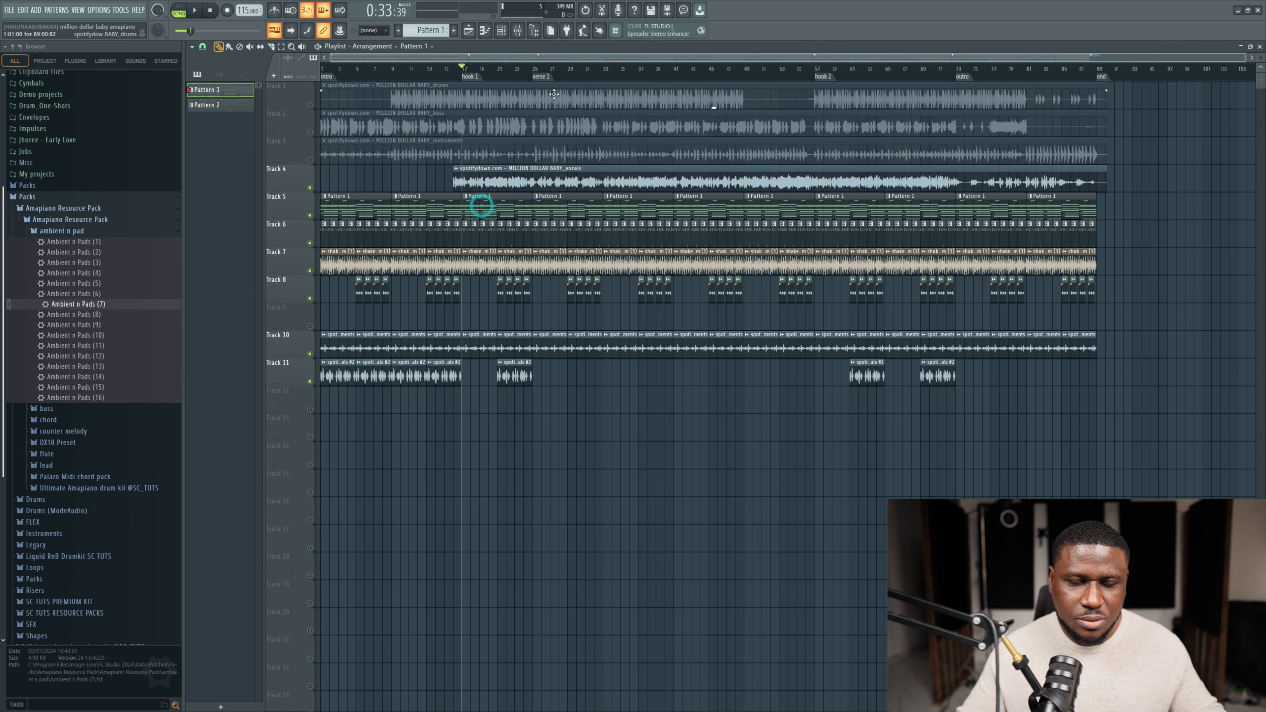
pyautogui.click(500, 37)
pyautogui.click(639, 308)
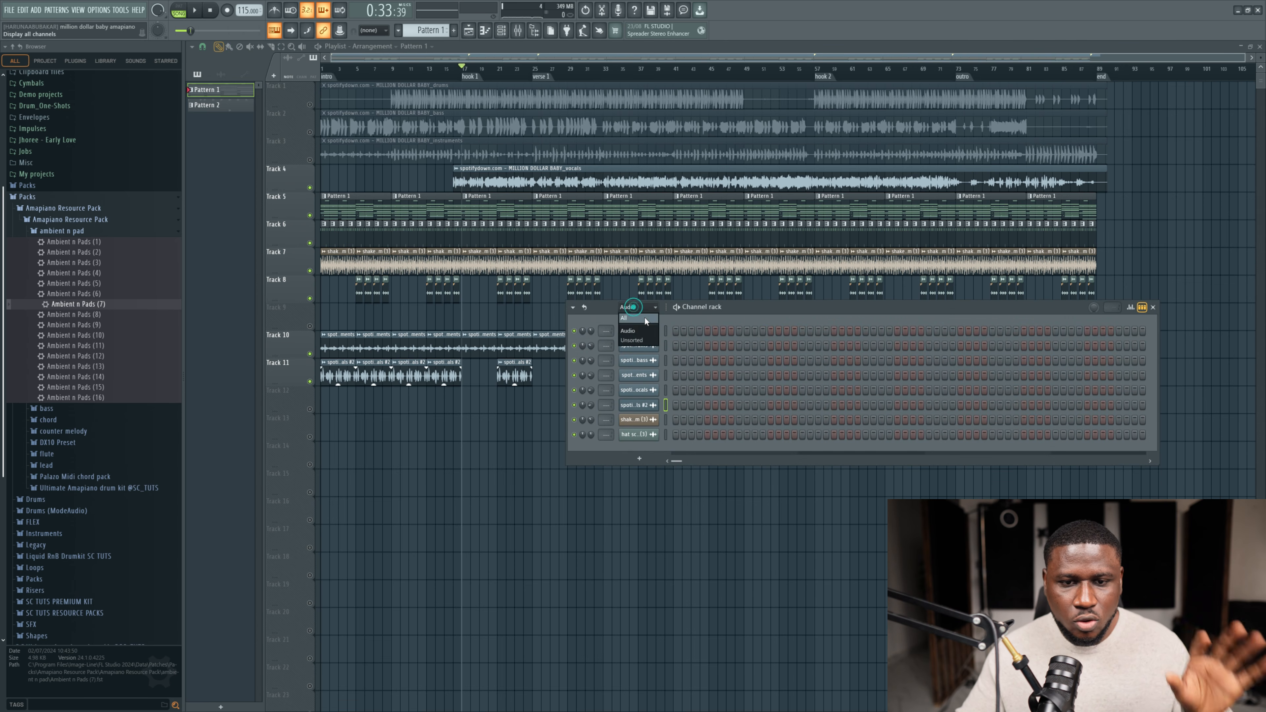
pyautogui.click(643, 318)
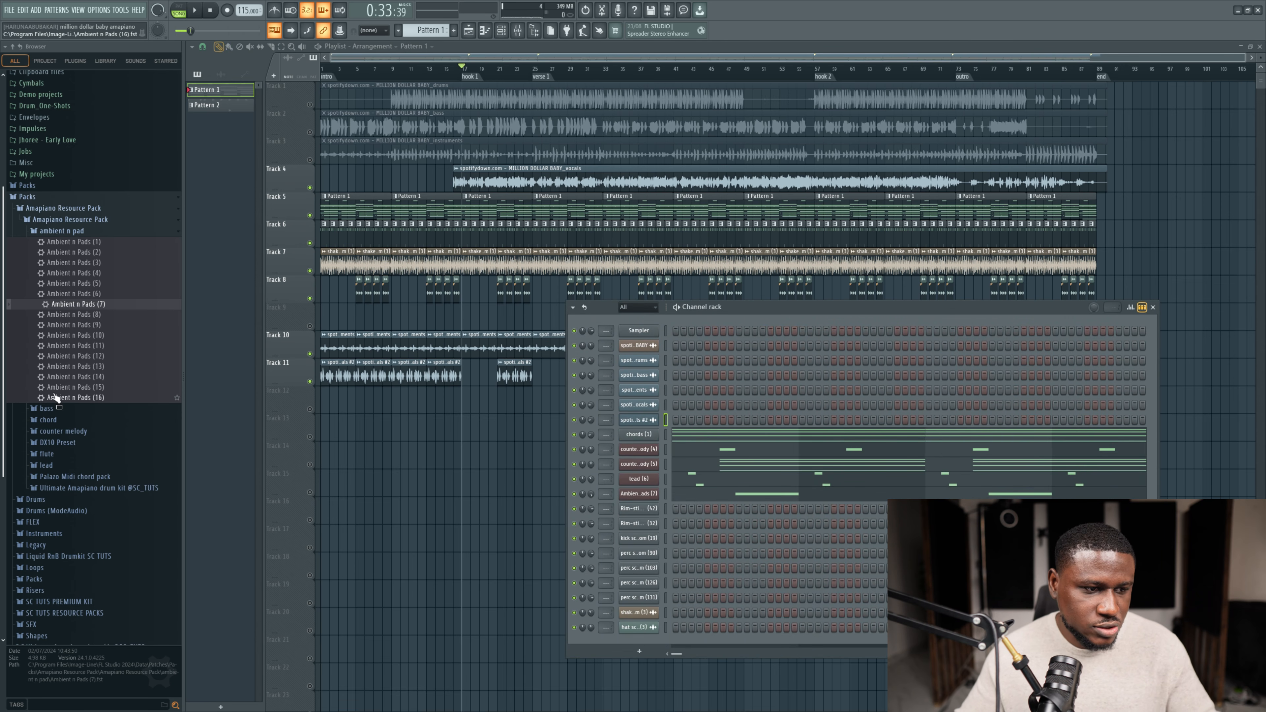
# Step: Add a channel below Ambient n Pads (7) with preset Ambient n Pads (15), then replace it with Ambient n Pads (13)
pyautogui.click(74, 391)
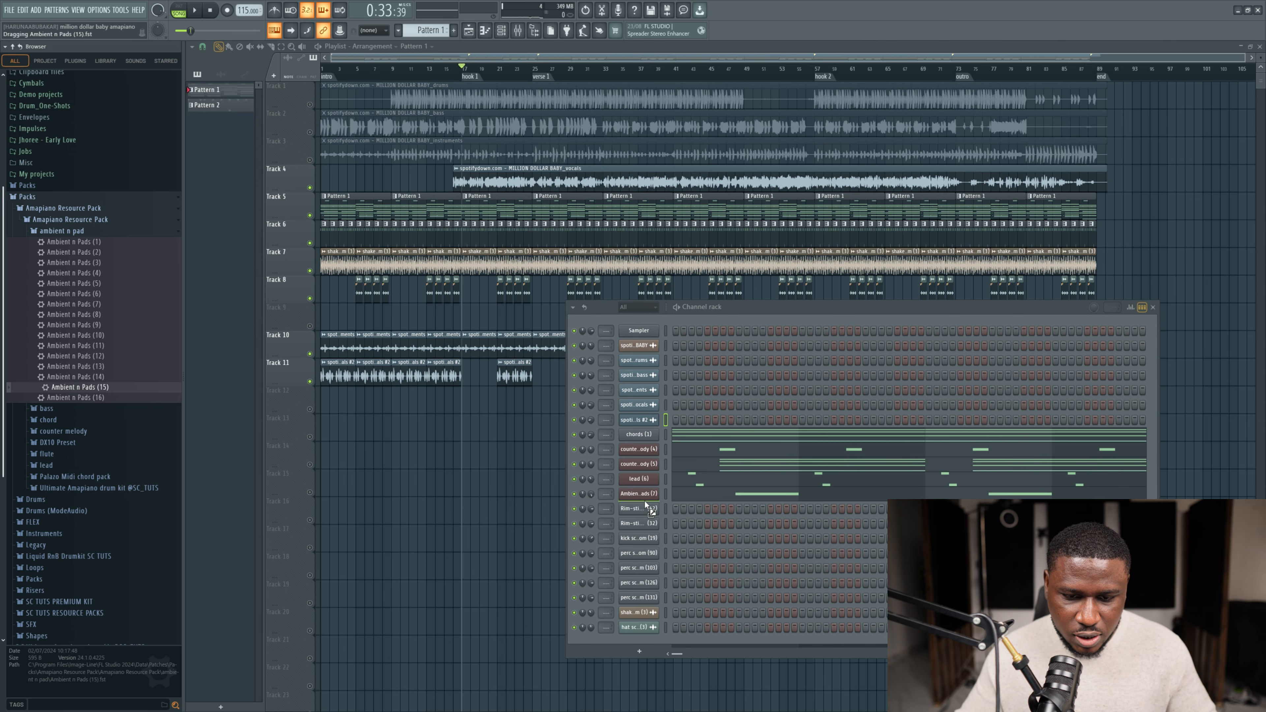
pyautogui.moveTo(645, 501); pyautogui.dragTo(645, 501)
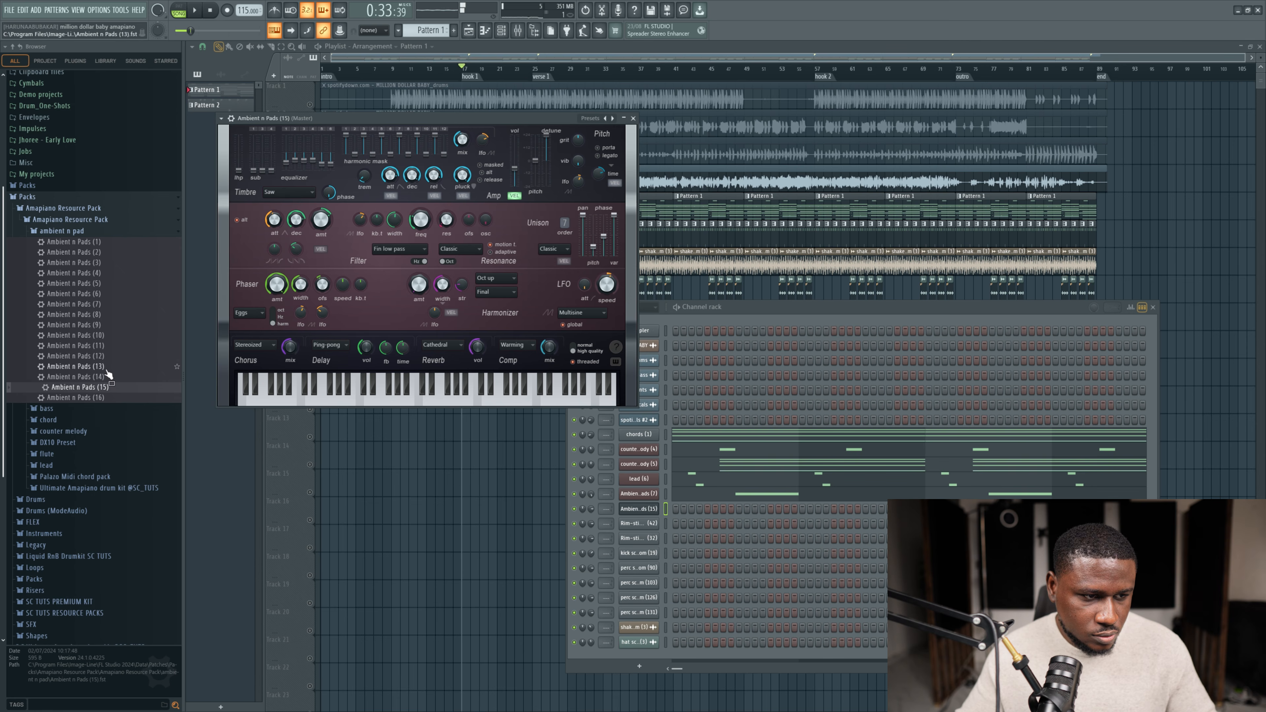
pyautogui.moveTo(104, 367); pyautogui.dragTo(646, 518)
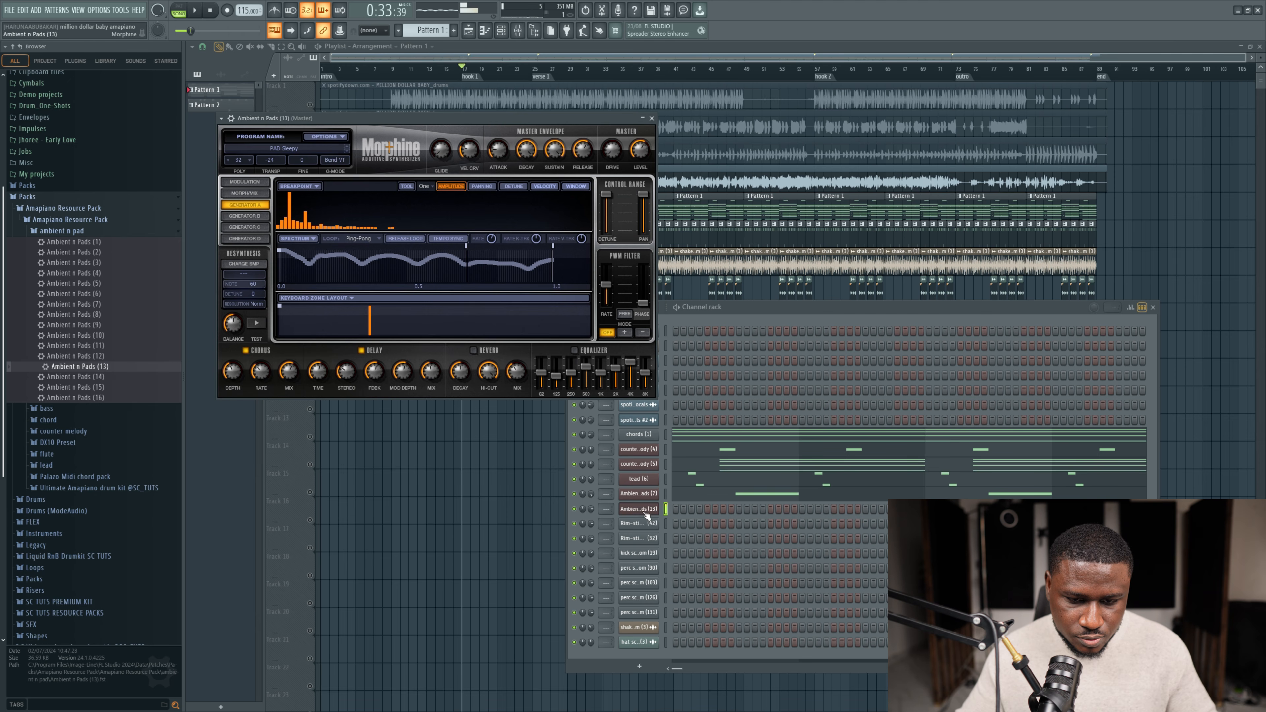
# Step: Place a half-beat F#5 note at the start of bar 1 in the Ambient n Pads (13) piano roll
pyautogui.rightClick(639, 510)
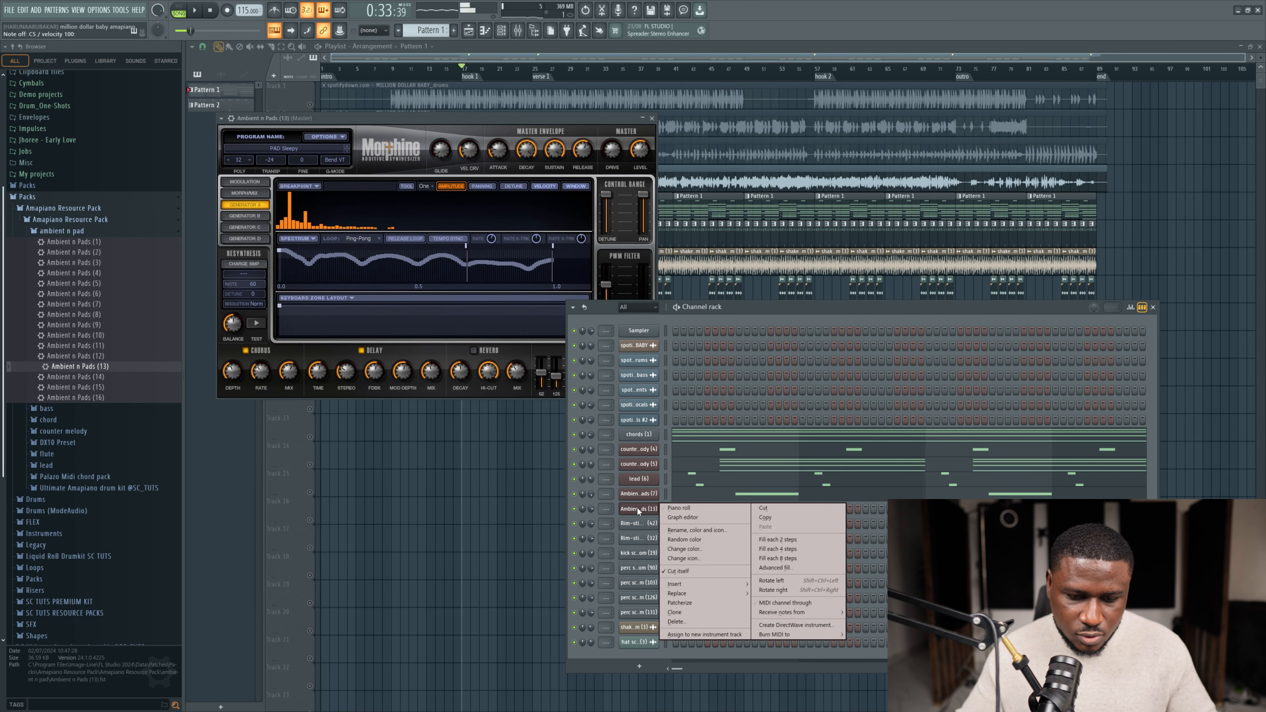
pyautogui.click(680, 509)
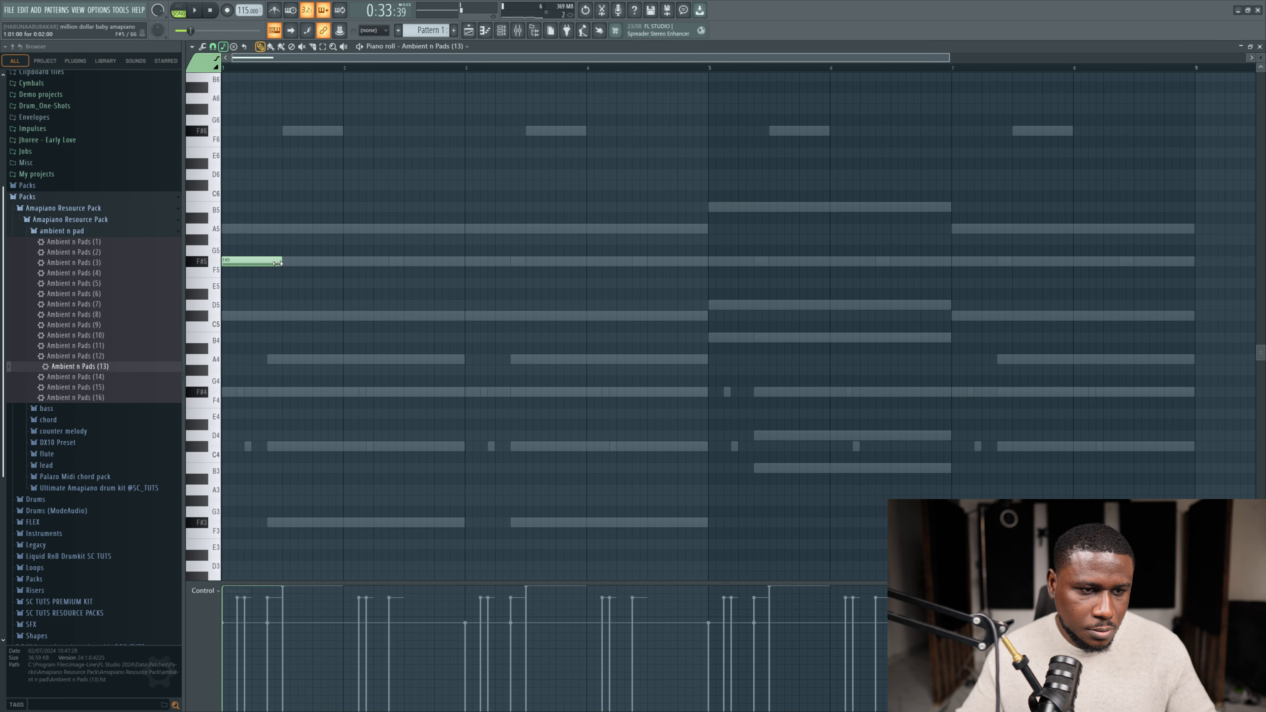
pyautogui.moveTo(226, 269); pyautogui.dragTo(234, 269)
pyautogui.press('space')
pyautogui.press('space')
pyautogui.press('space')
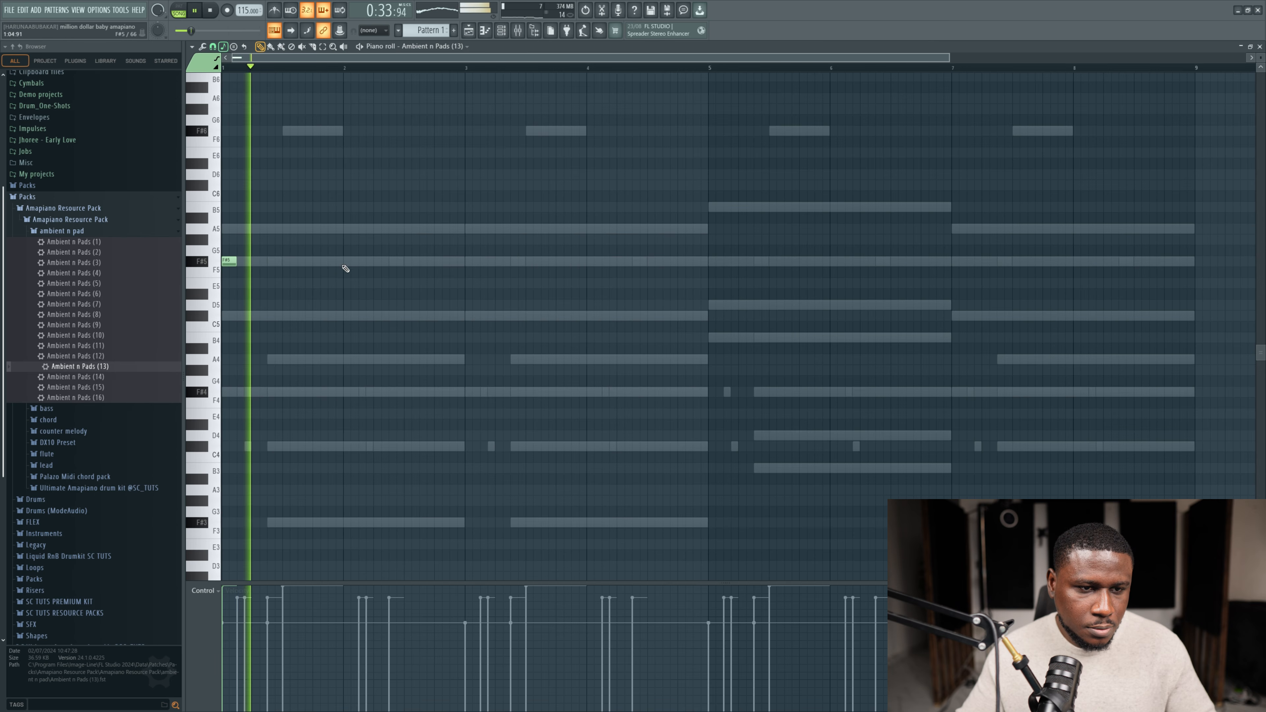
# Step: Repeat the short F#5 note every half bar through the end of bar 4 while the pattern plays
pyautogui.click(288, 261)
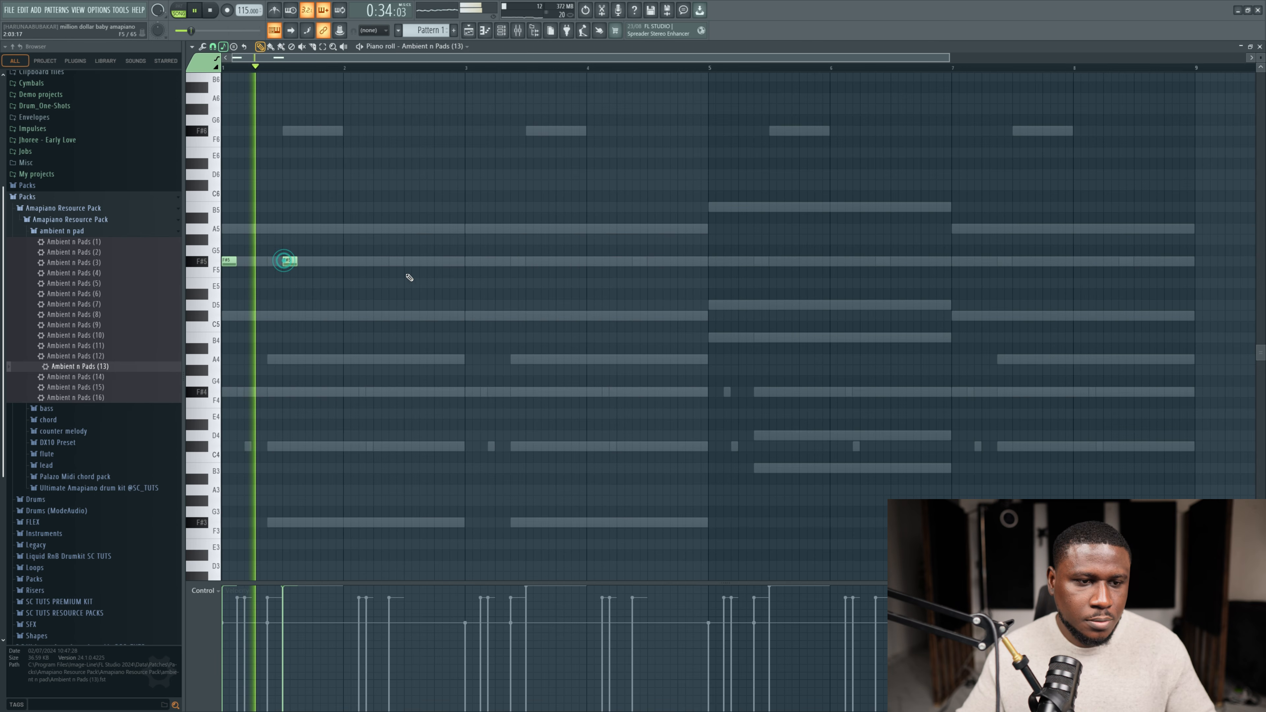
pyautogui.click(346, 261)
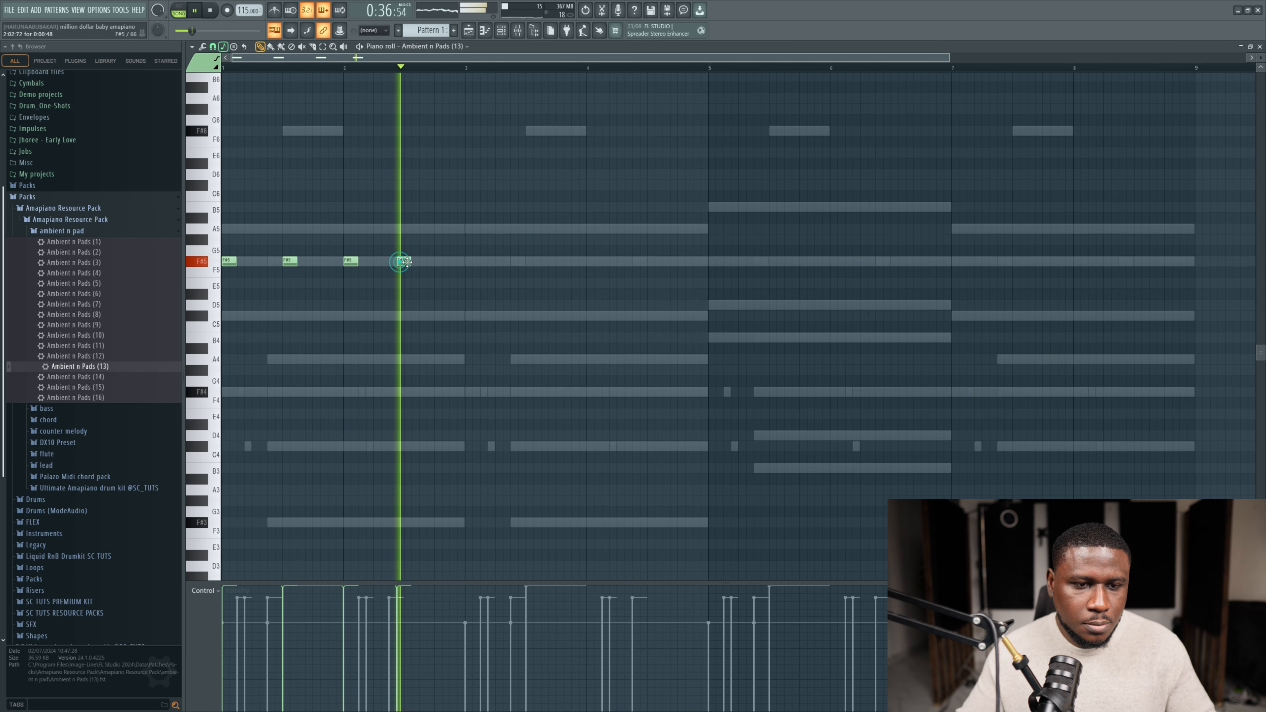
pyautogui.press('space')
pyautogui.click(406, 261)
pyautogui.press('space')
pyautogui.click(467, 260)
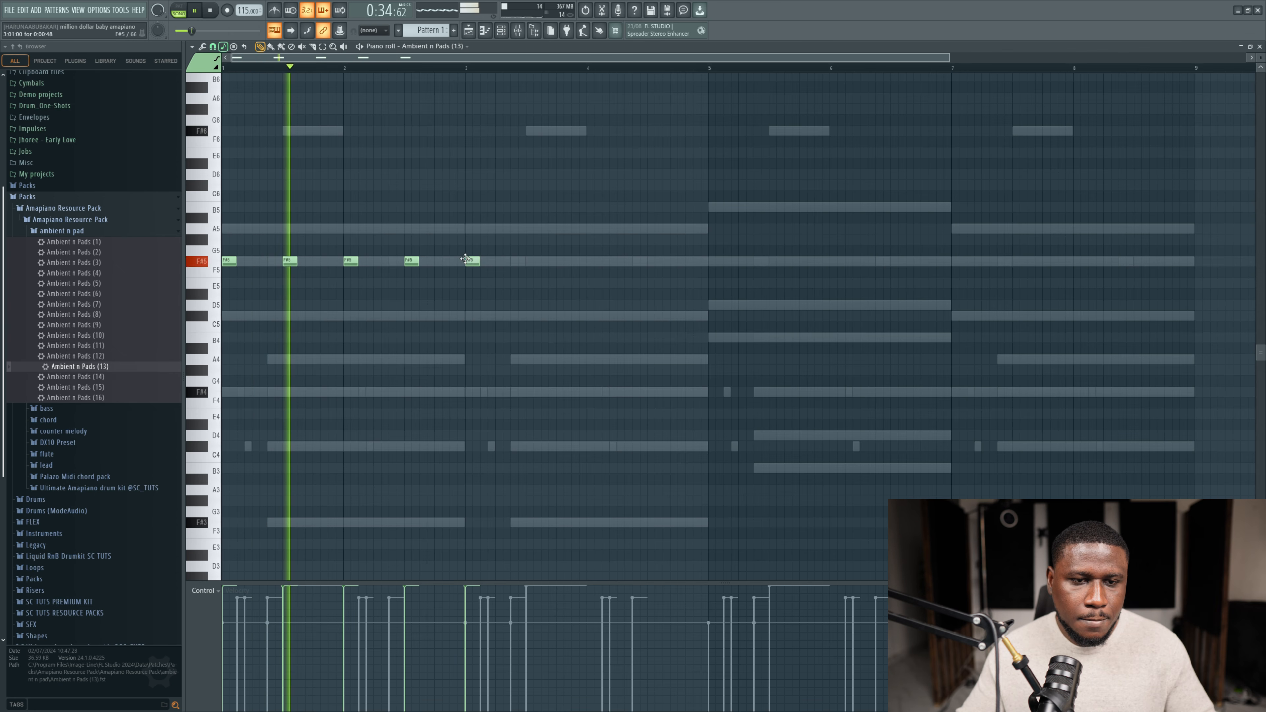
pyautogui.click(526, 261)
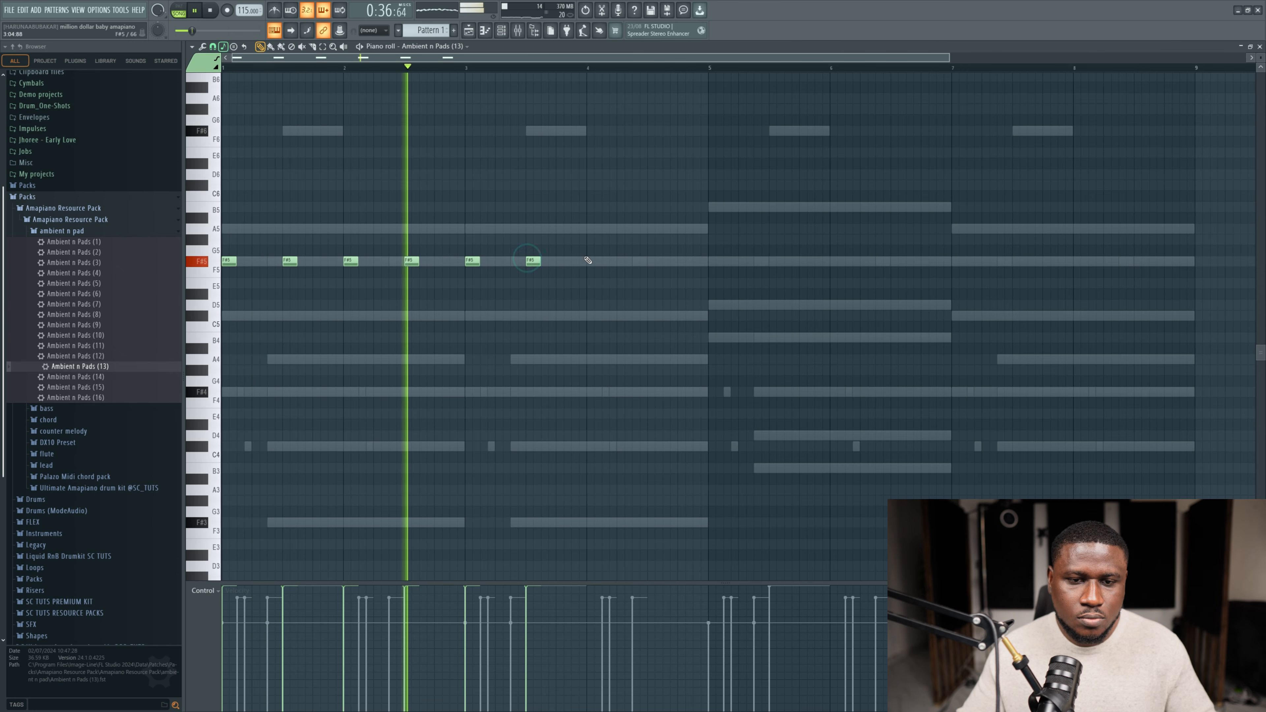
pyautogui.click(589, 261)
pyautogui.click(652, 261)
# Step: Duplicate the four bars of F#5 notes into bars 5 to 8, stop playback and close the editing windows
pyautogui.hotkey('ctrl', 'a')
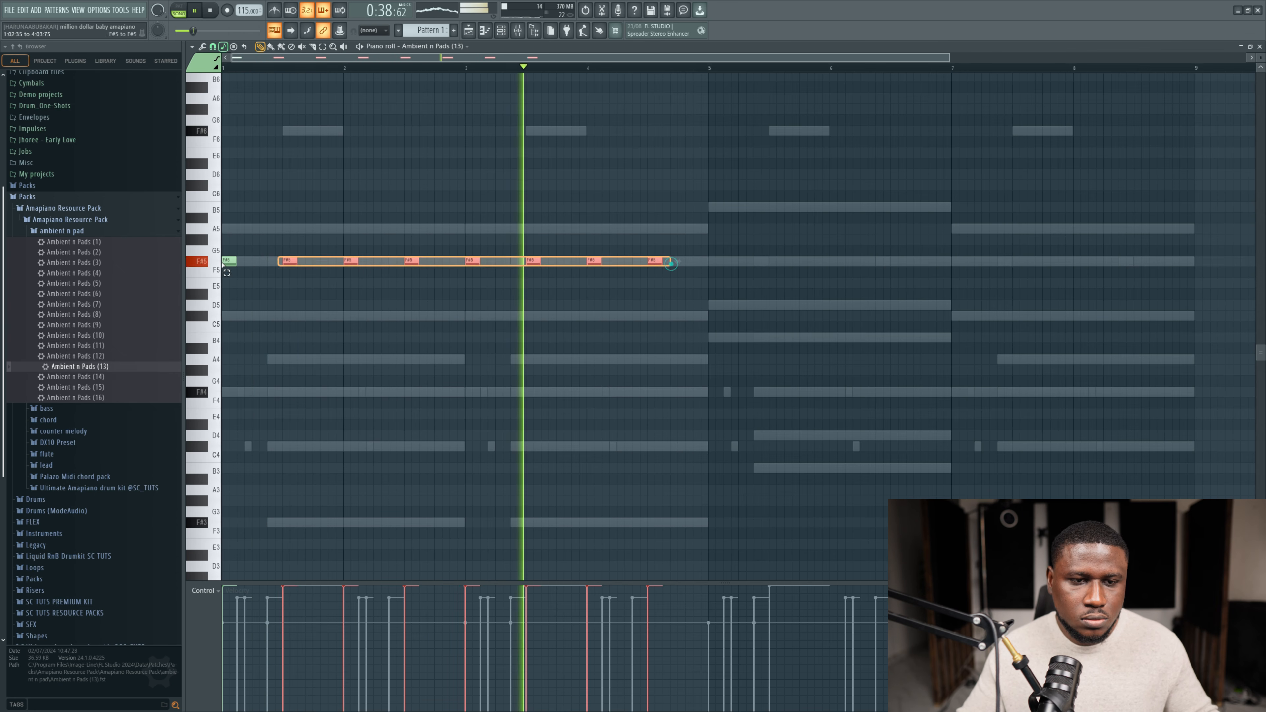
pyautogui.hotkey('ctrl', 'b')
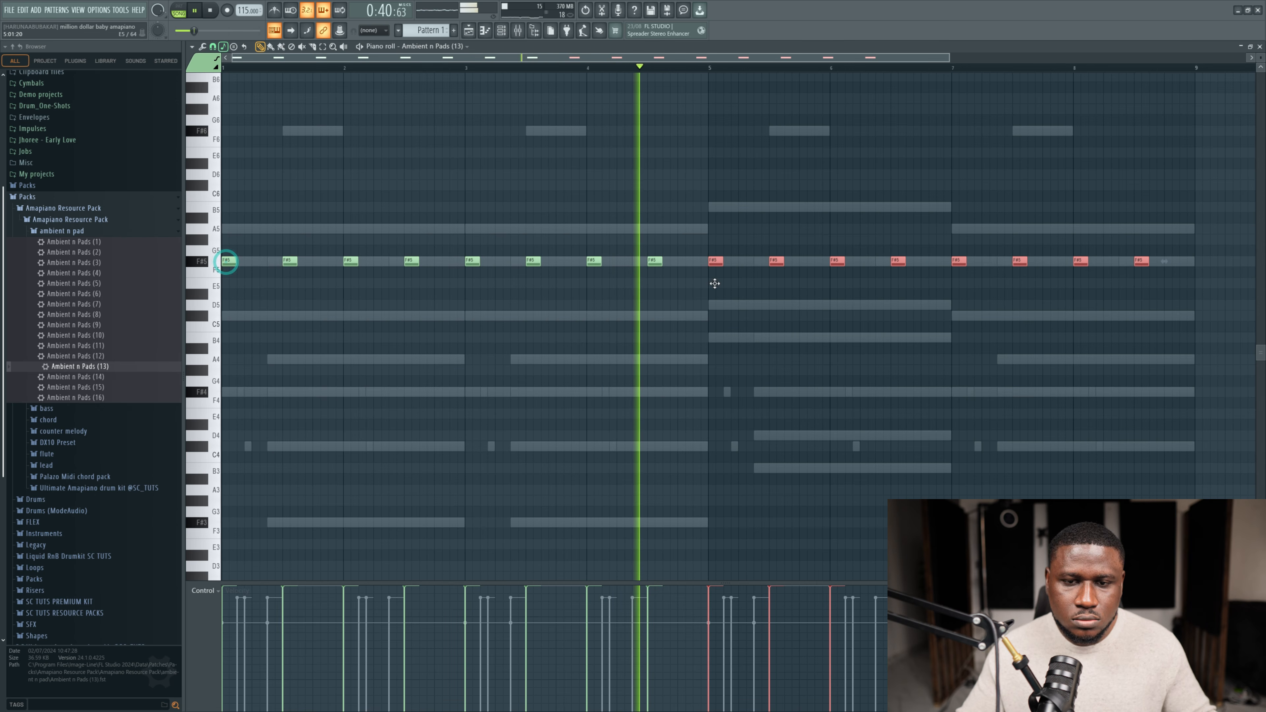
pyautogui.keyDown('ctrl'); pyautogui.click(701, 328); pyautogui.keyUp('ctrl')
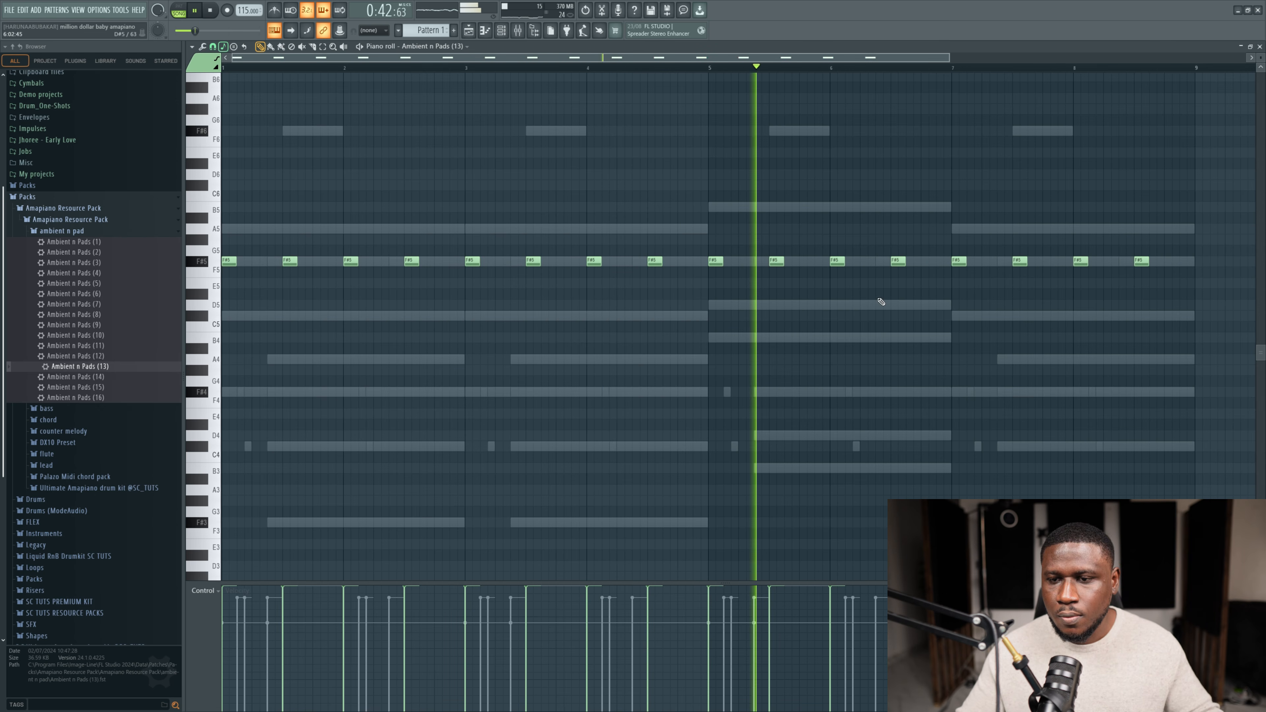
pyautogui.click(1259, 47)
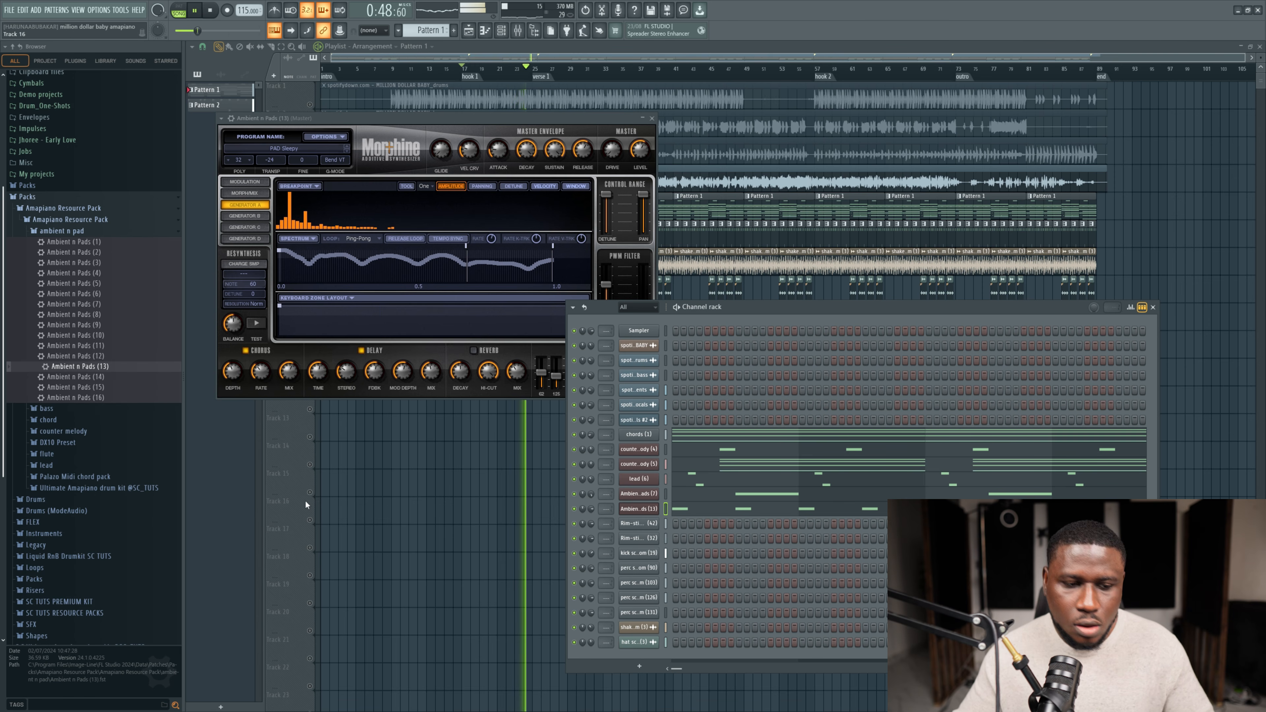
pyautogui.press('space')
pyautogui.press('F12')
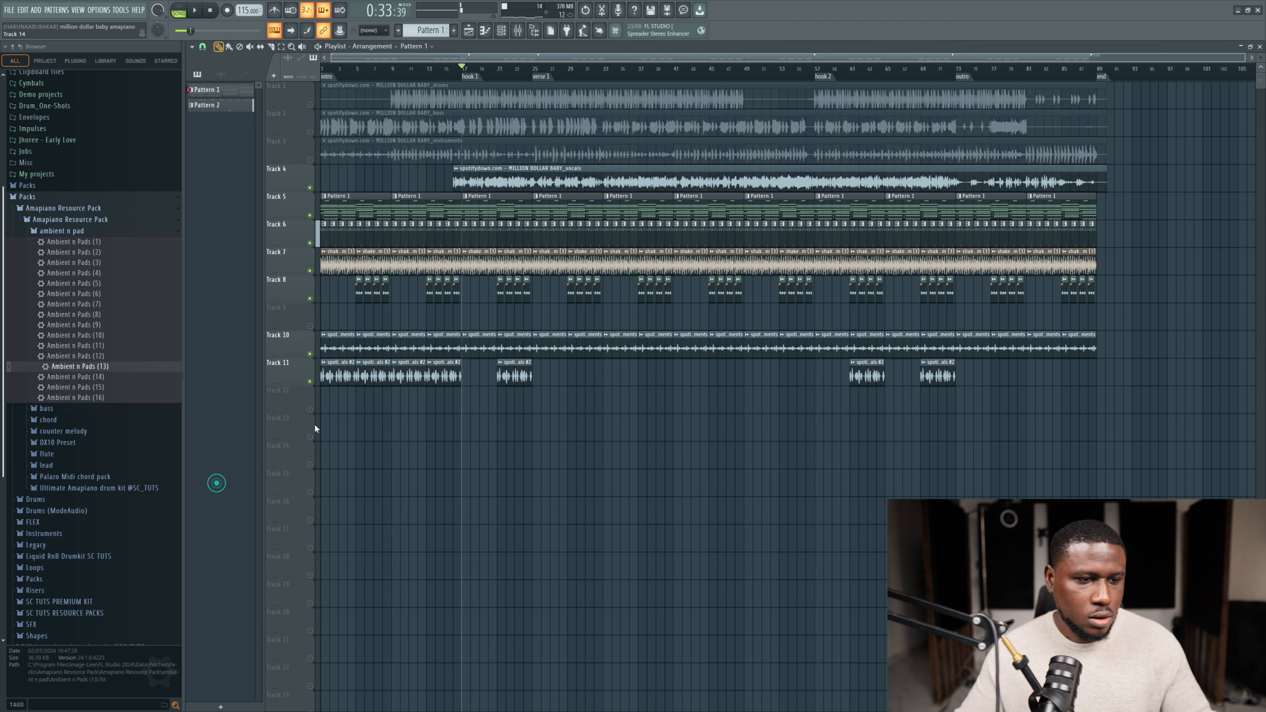
# Step: Add a Purity channel with the Slow Synth preset Tremolo Signal and place it below Ambient n Pads (13)
pyautogui.click(501, 31)
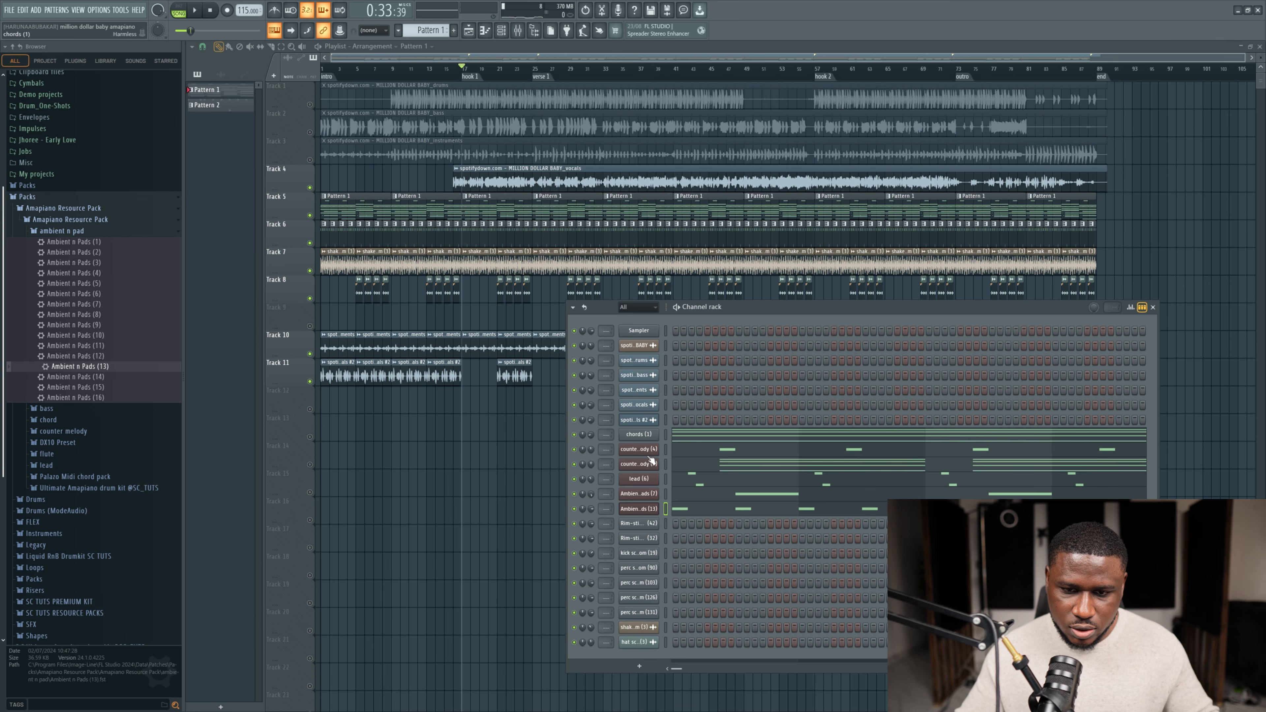
pyautogui.click(638, 669)
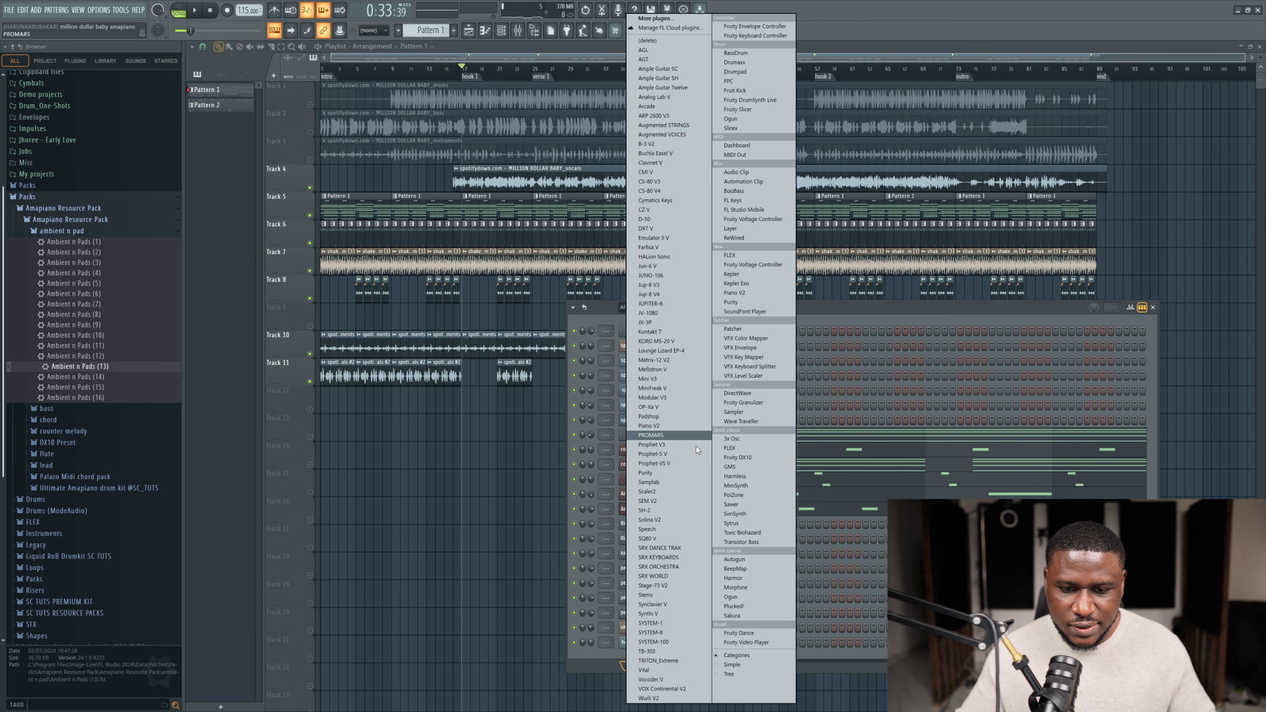
pyautogui.click(684, 472)
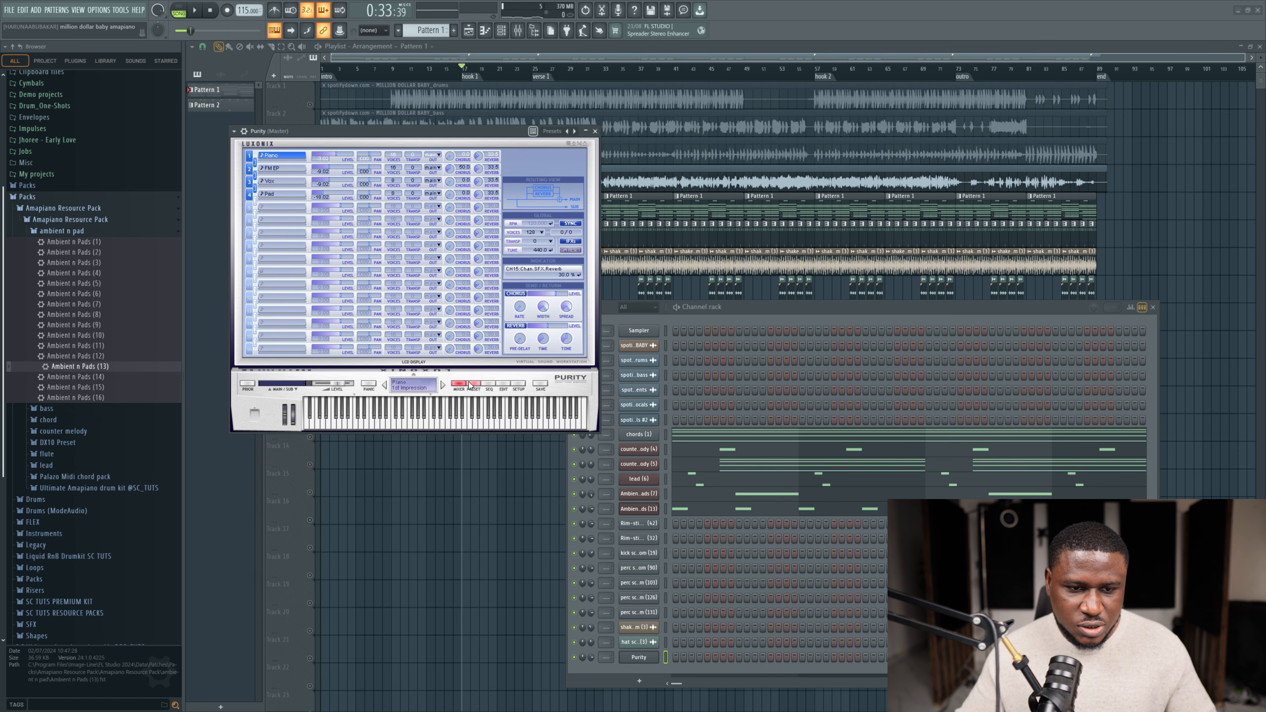
pyautogui.click(470, 385)
pyautogui.click(551, 280)
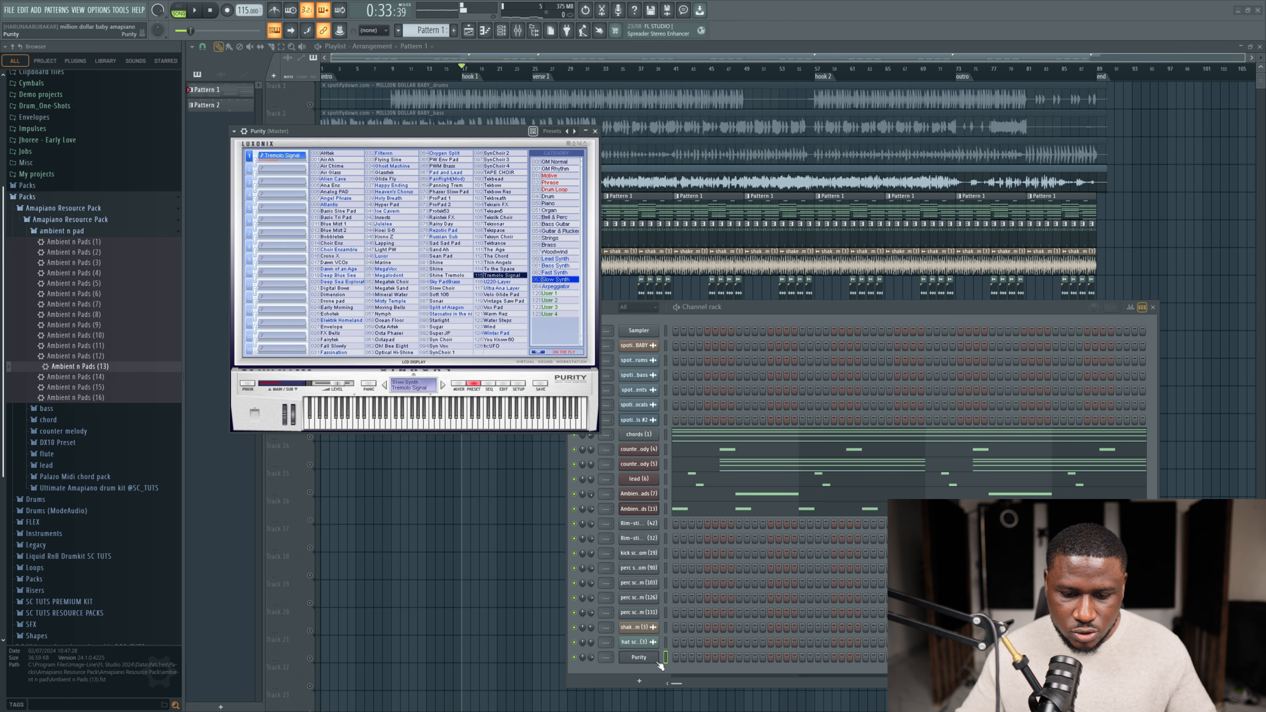
pyautogui.moveTo(664, 661); pyautogui.dragTo(647, 523)
# Step: Draw one sustained F#4 note across bars 1 to 4 in the Purity piano roll and play it
pyautogui.rightClick(647, 523)
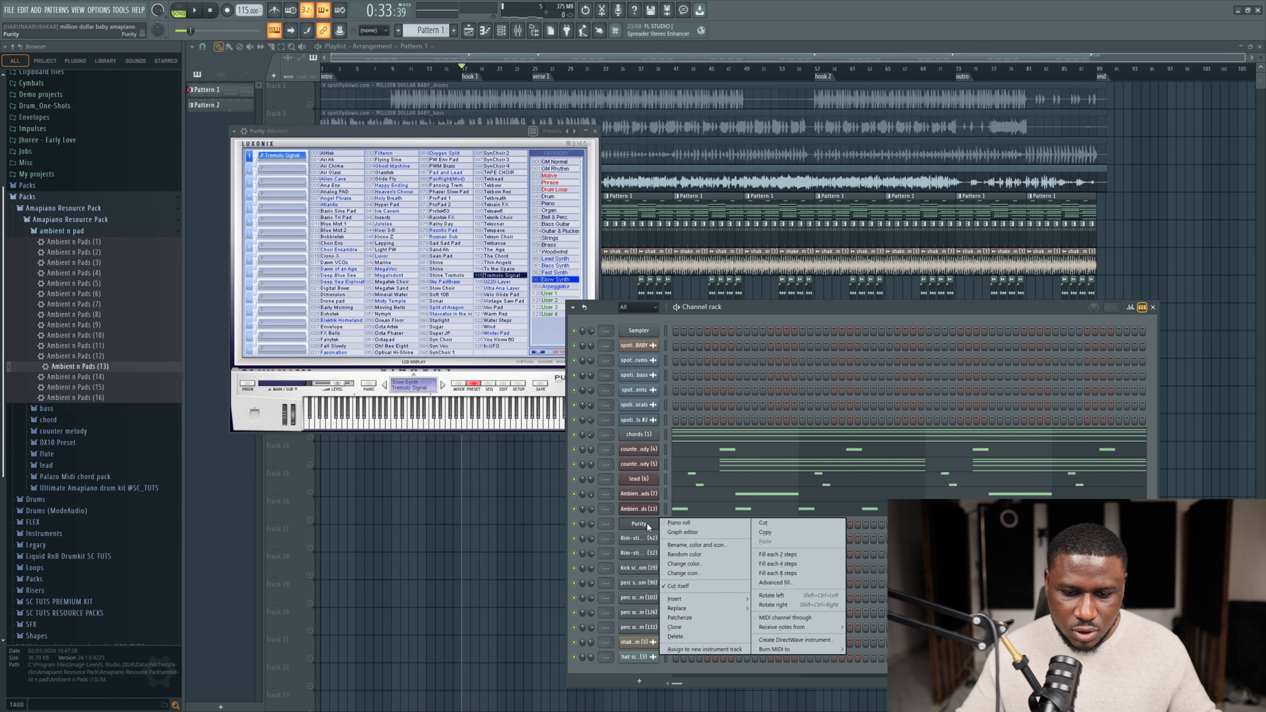
pyautogui.click(670, 521)
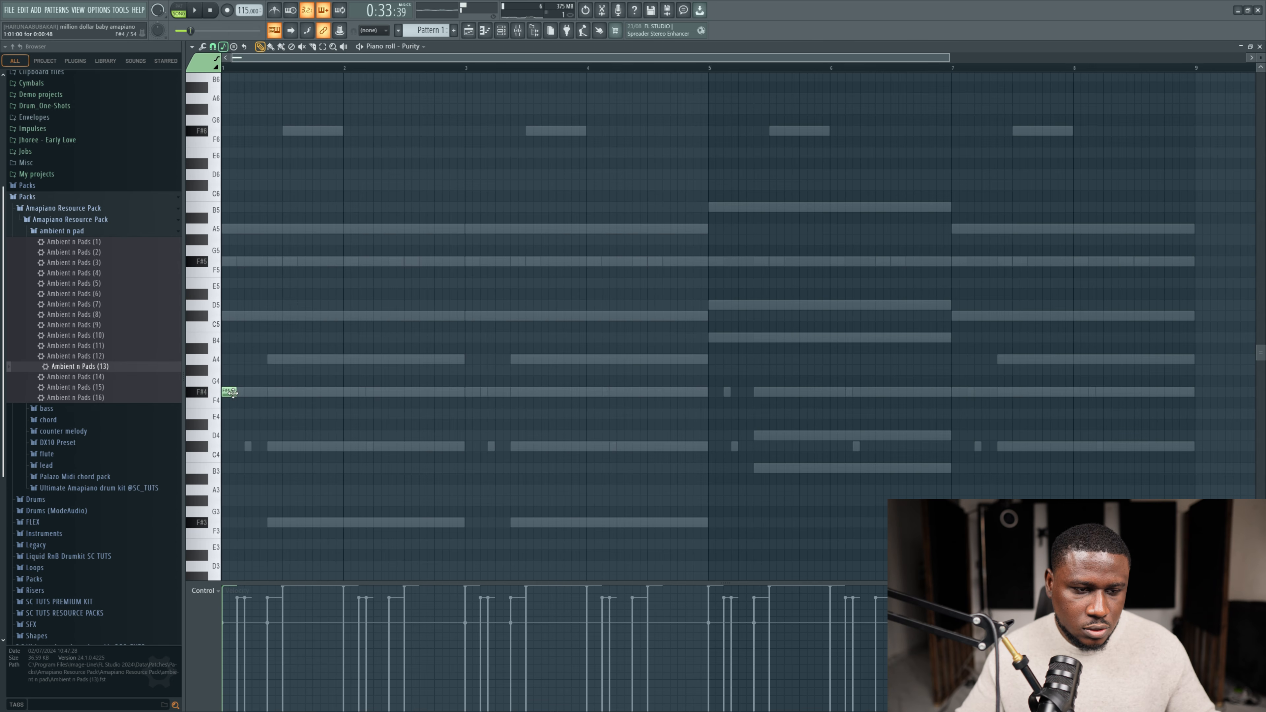
pyautogui.moveTo(232, 394); pyautogui.dragTo(628, 417)
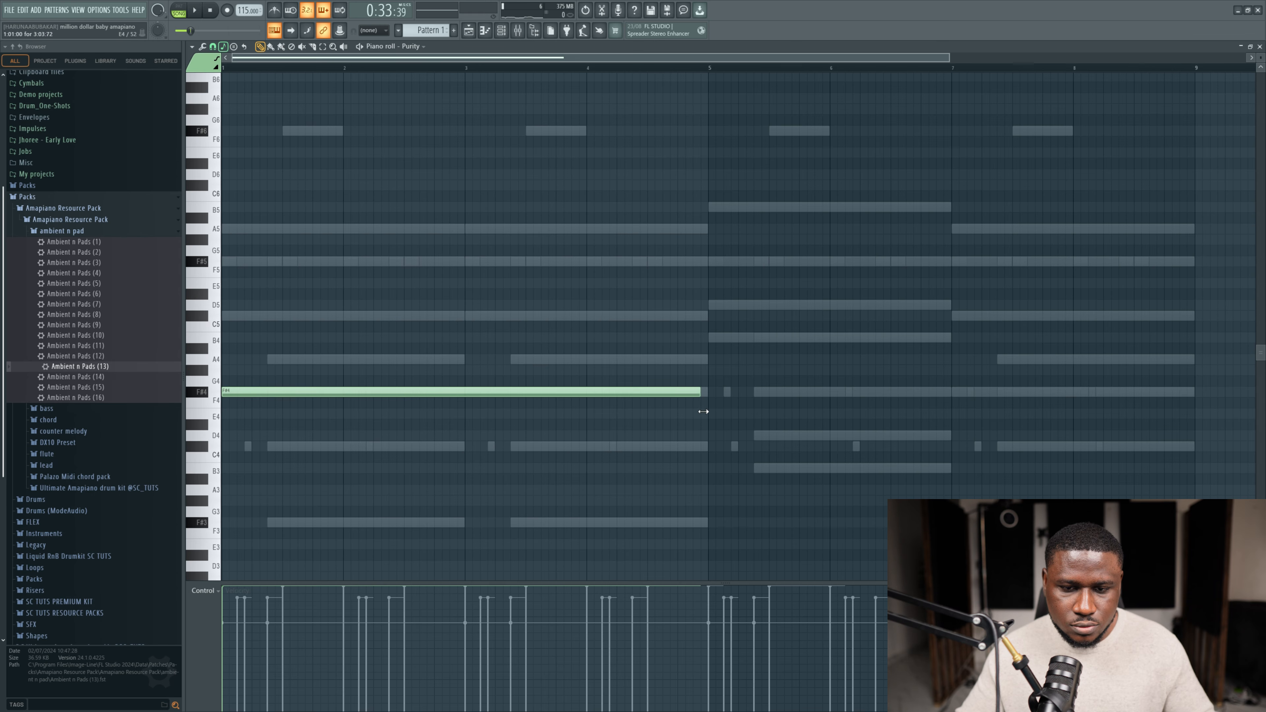
pyautogui.moveTo(703, 411); pyautogui.dragTo(710, 412)
pyautogui.press('space')
# Step: Raise the sustained Purity note one octave to F#5 and duplicate it across bars 5 to 8
pyautogui.scroll(-2, 526, 399)
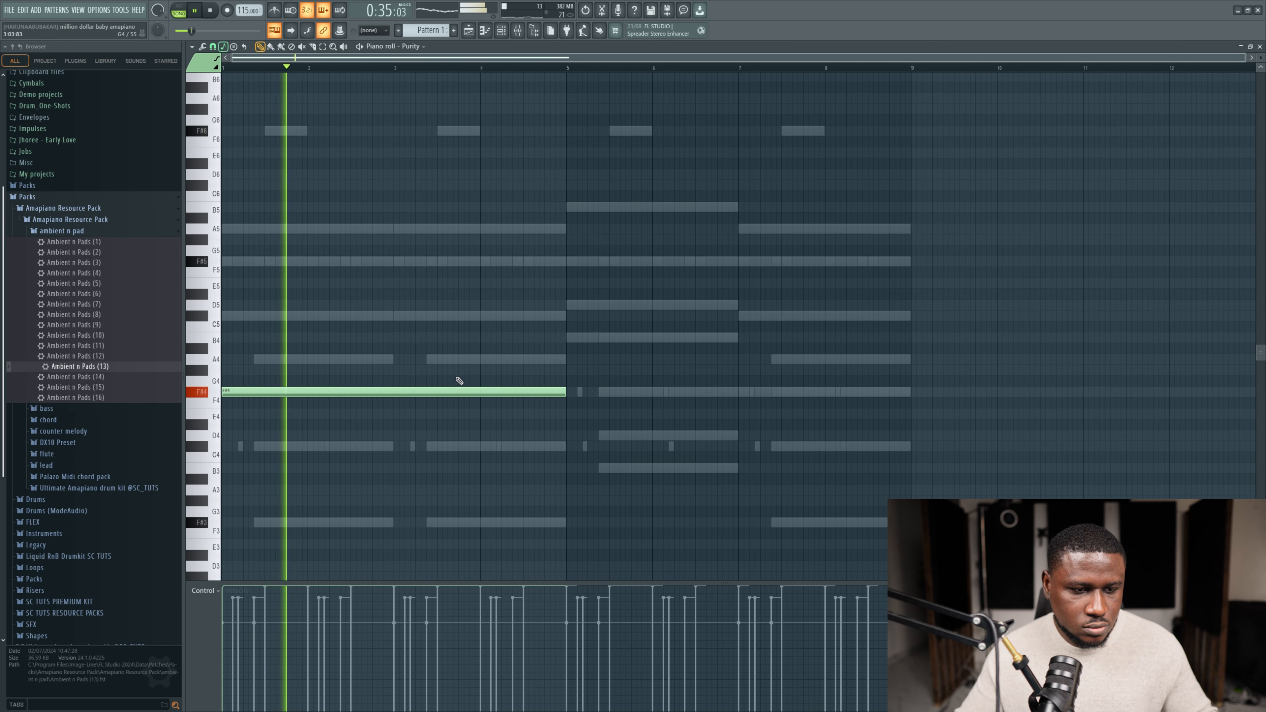
pyautogui.hotkey('ctrl', 'a')
pyautogui.hotkey('ctrl', 'Up')
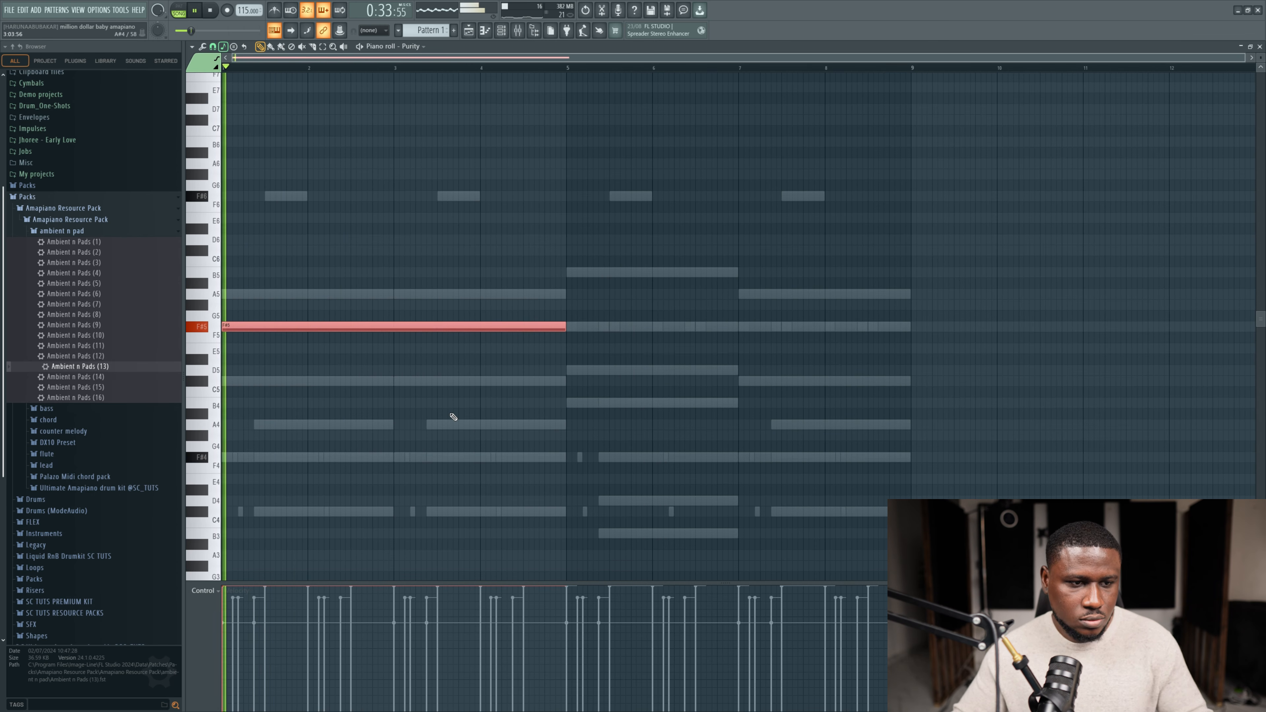
pyautogui.press('F6')
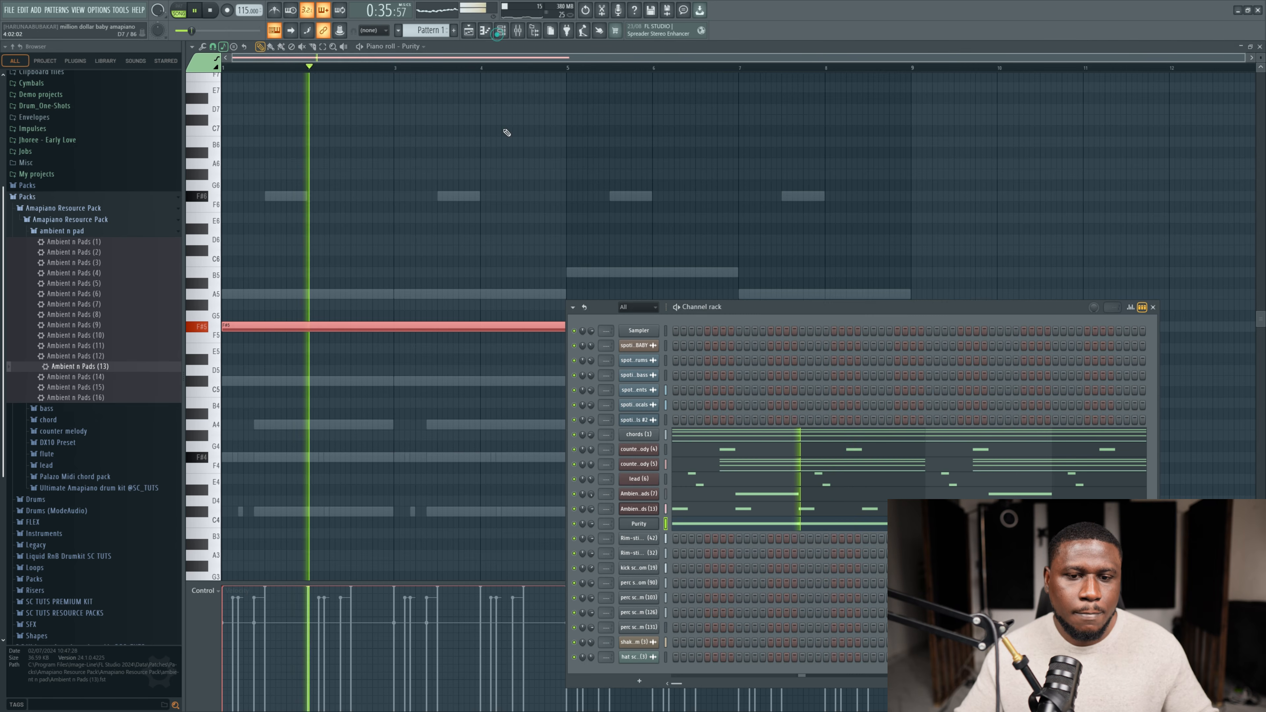
pyautogui.moveTo(434, 241); pyautogui.dragTo(466, 388)
pyautogui.hotkey('ctrl', 'b')
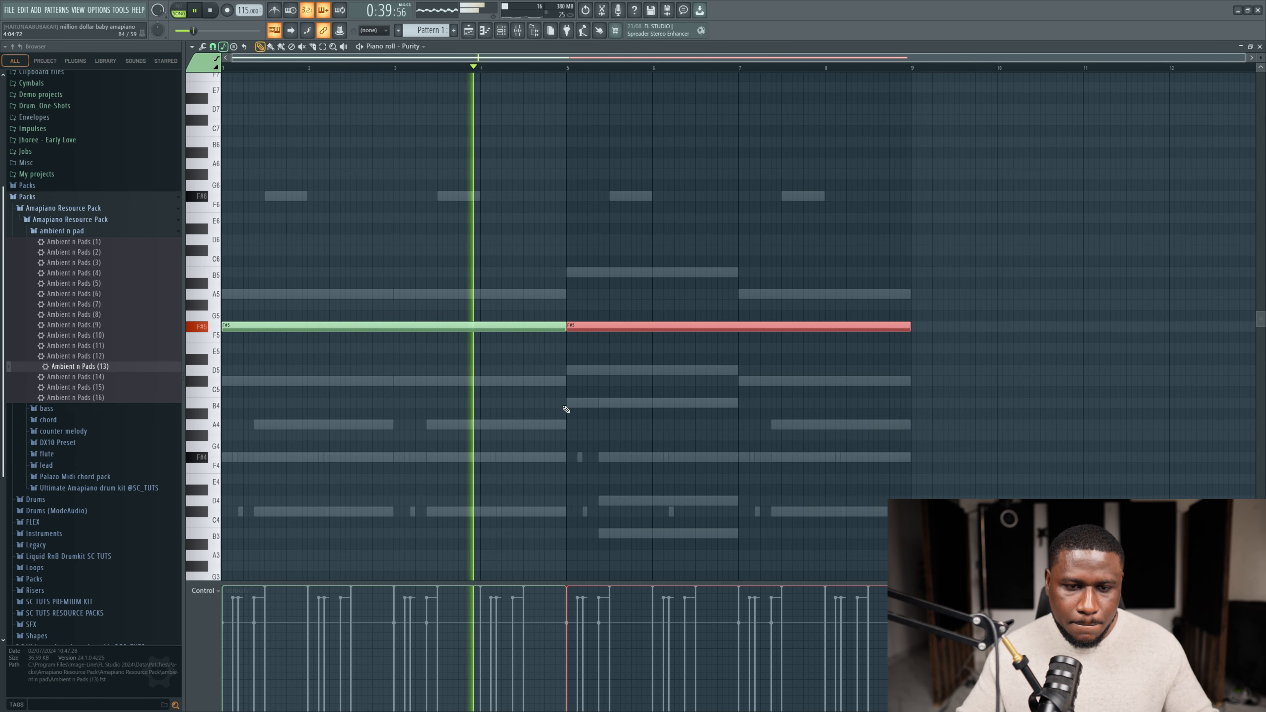
pyautogui.hotkey('ctrl', 'd')
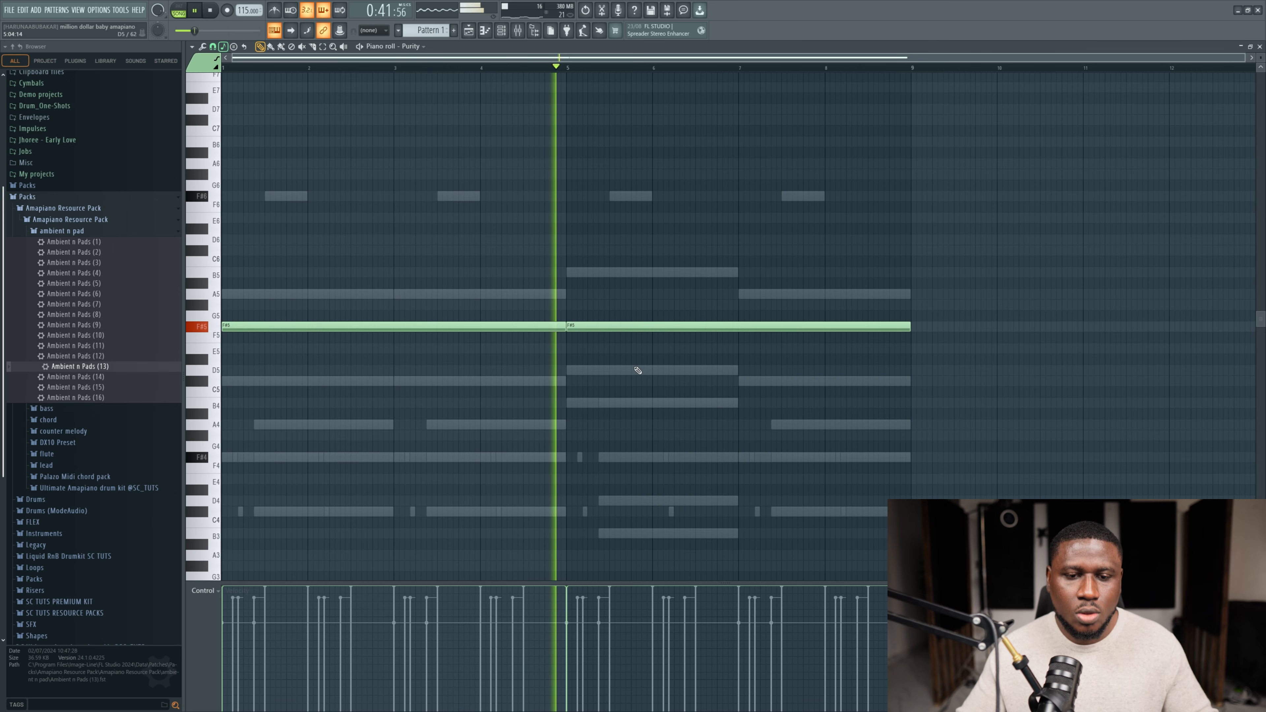
# Step: Remove the Pattern 1 clips before bar 17 on Track 5 and split Pattern 1 by channel
pyautogui.press('space')
pyautogui.press('F5')
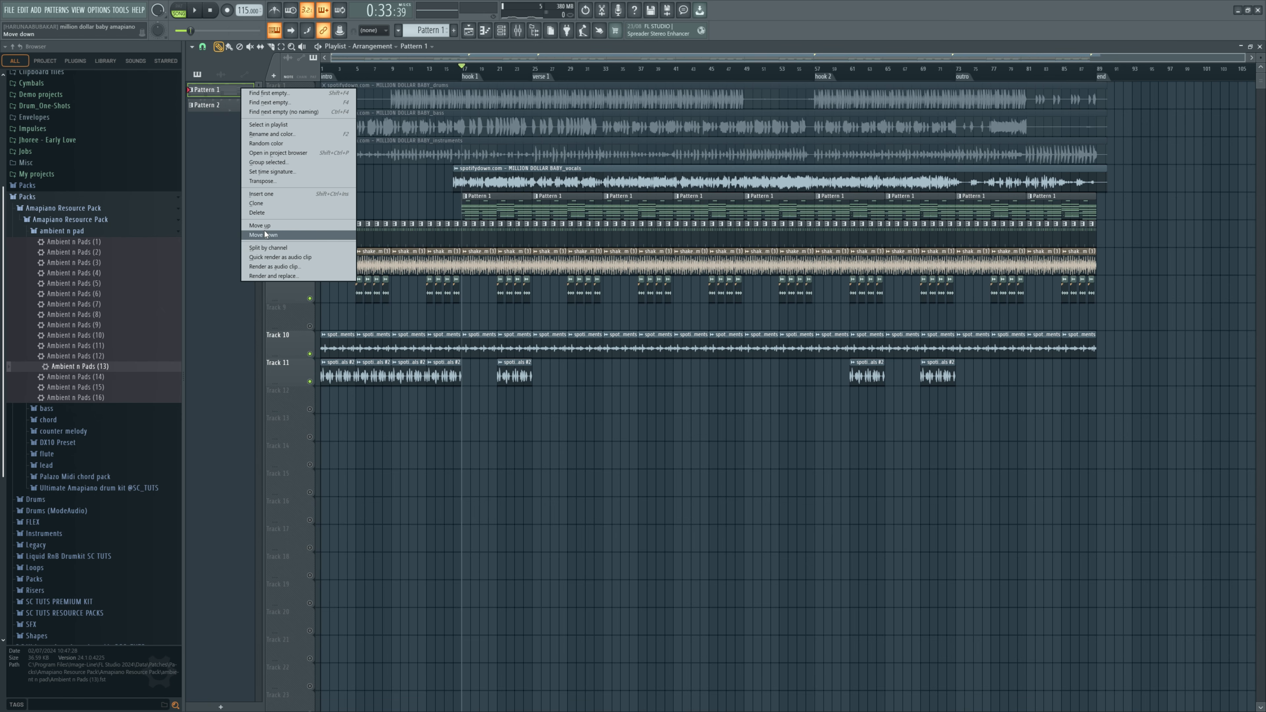
pyautogui.click(269, 249)
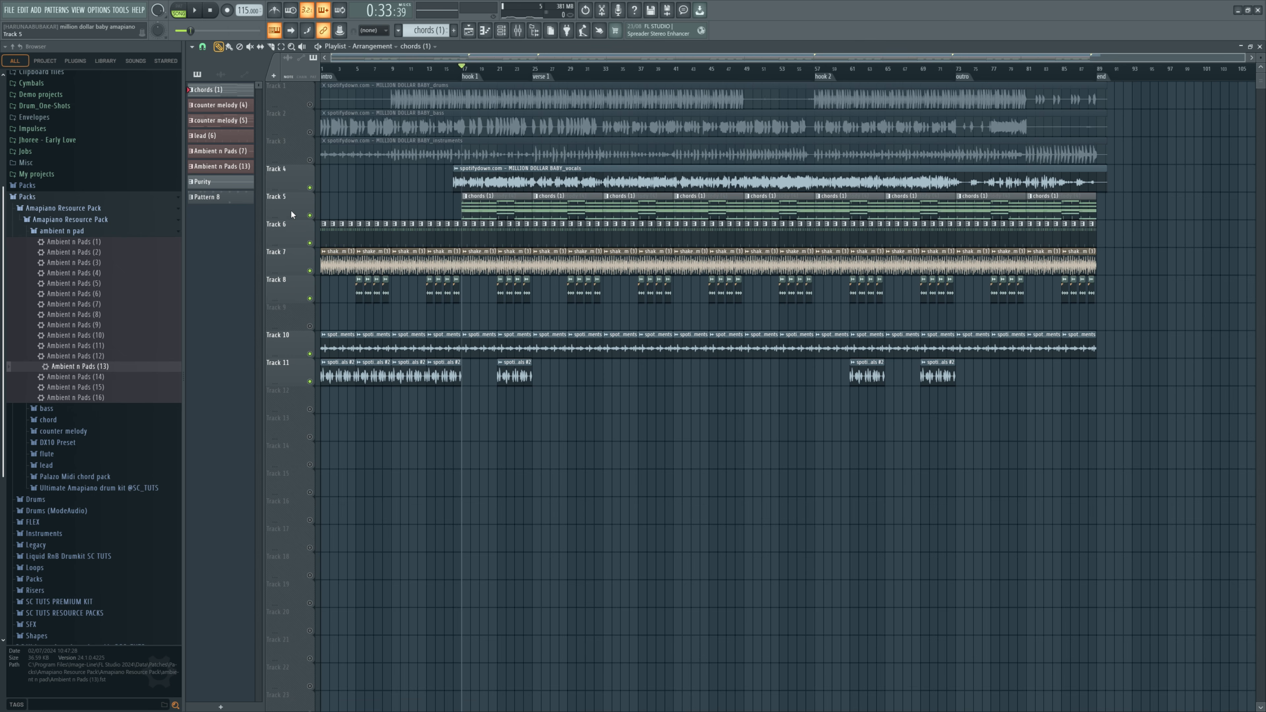
# Step: Move the track of split pattern clips down to Track 11 and place its first chords (1) clip on Track 12
pyautogui.moveTo(290, 209); pyautogui.dragTo(290, 370)
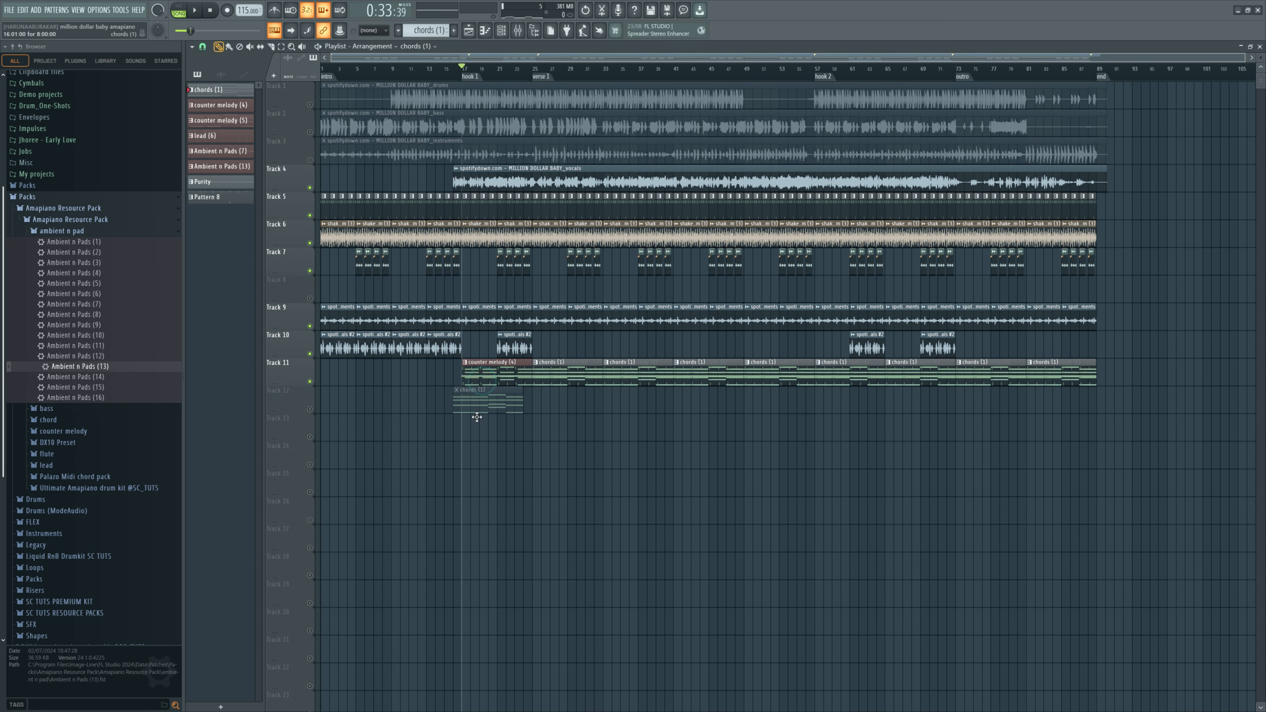
# Step: Unmute all playlist tracks and delete the original drums, bass and instruments clips on Tracks 1 to 3
pyautogui.rightClick(310, 411)
pyautogui.rightClick(310, 411)
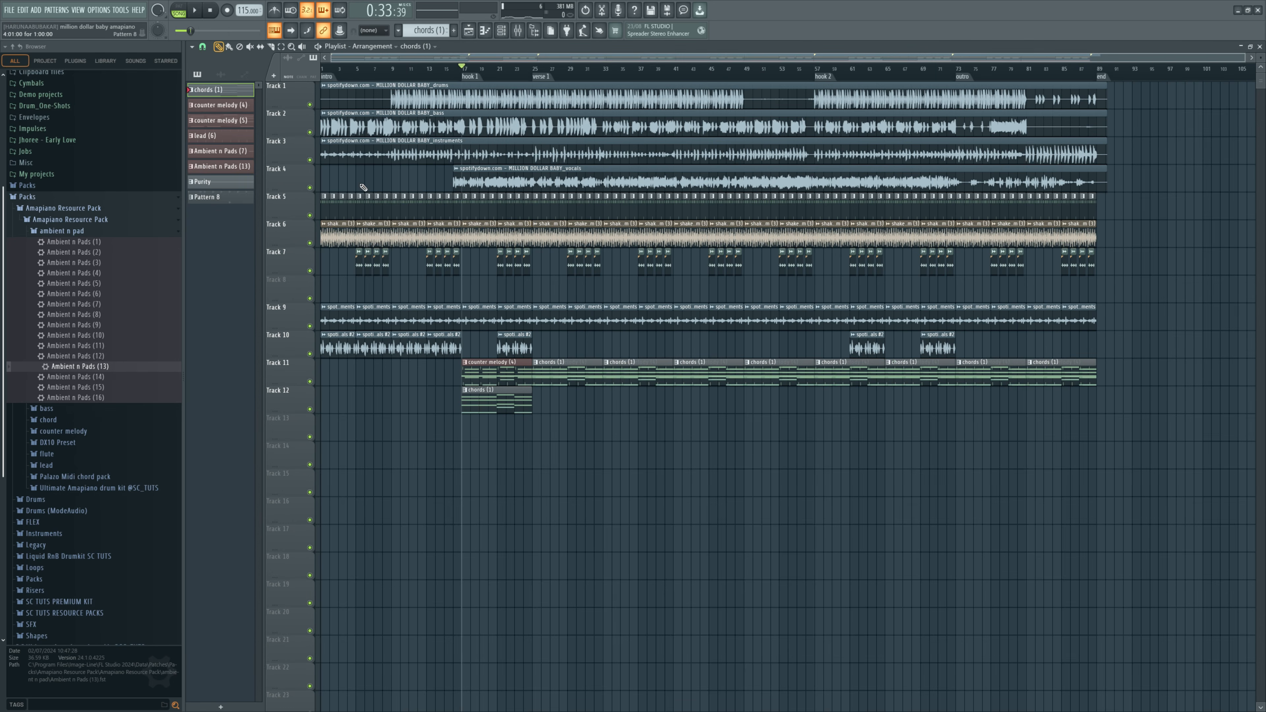
pyautogui.rightClick(452, 127)
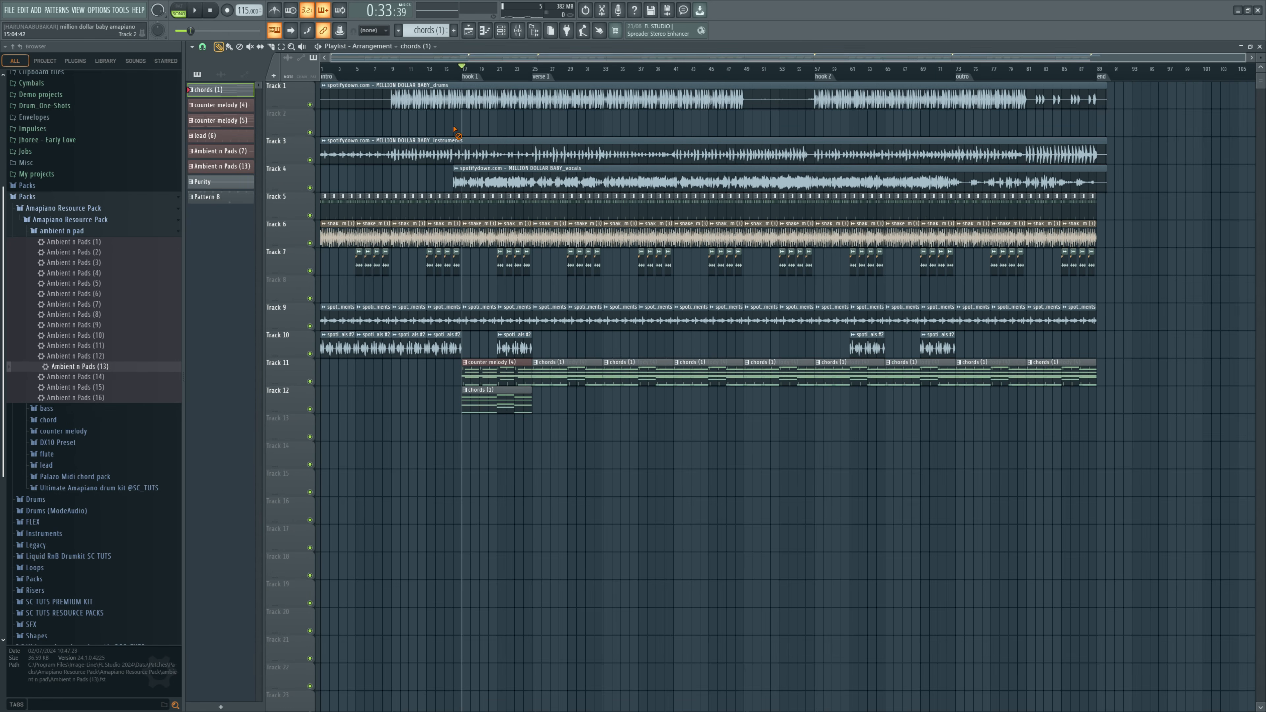
pyautogui.rightClick(435, 152)
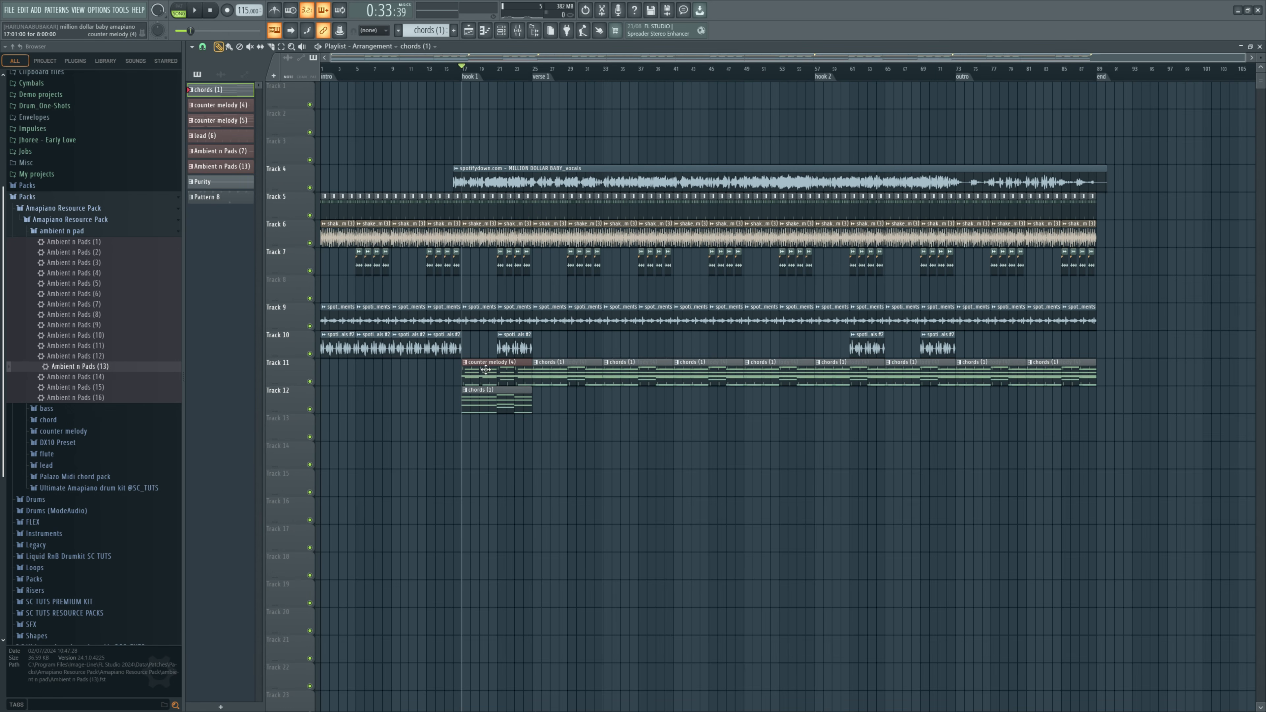
# Step: Stack the counter melody, lead, Ambient n Pads and Purity clips at bar 17 on Tracks 13 to 18, and delete the remaining Track 11 clips
pyautogui.moveTo(492, 465); pyautogui.dragTo(485, 424)
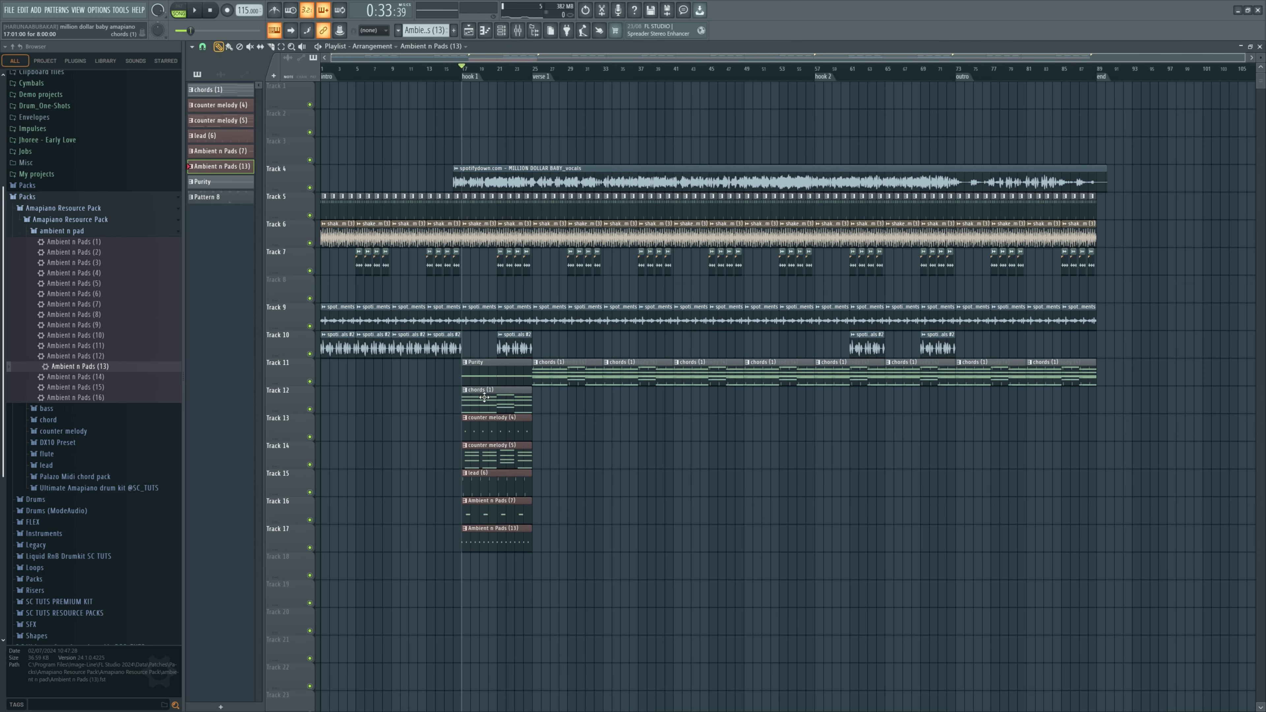
pyautogui.moveTo(501, 583); pyautogui.dragTo(500, 560)
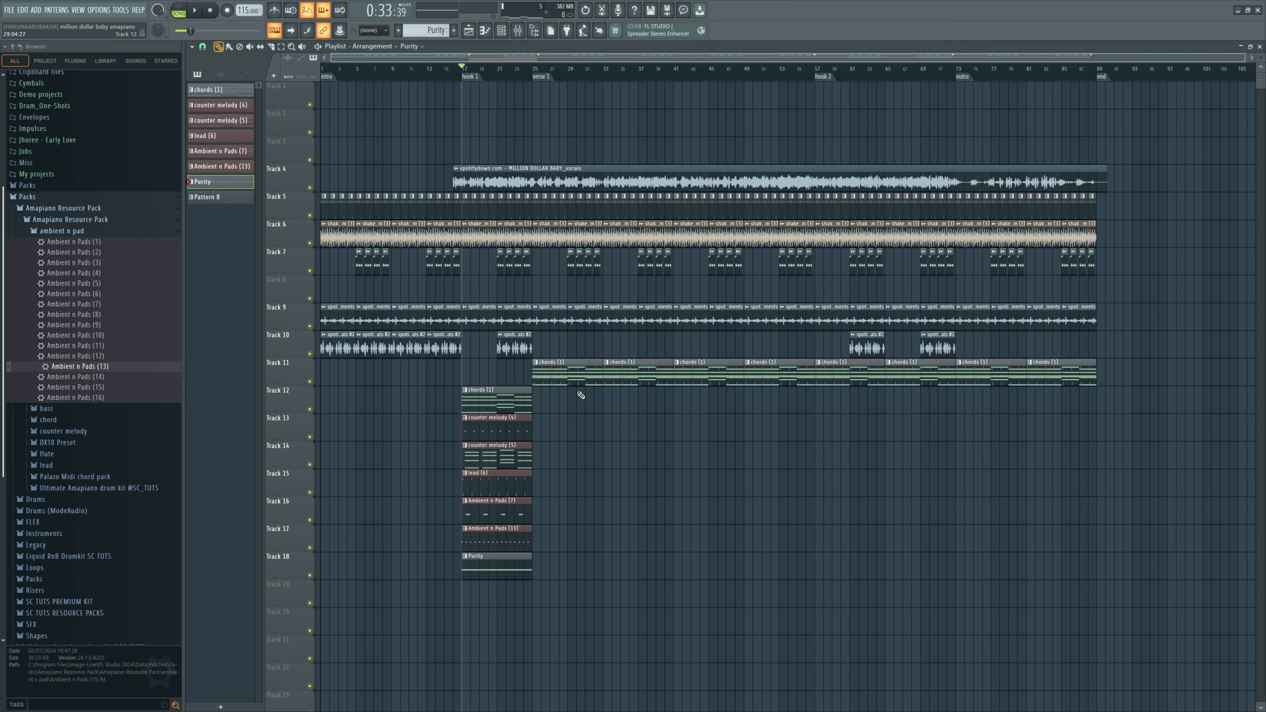
pyautogui.moveTo(568, 357); pyautogui.dragTo(889, 443)
pyautogui.moveTo(1149, 396); pyautogui.dragTo(553, 385)
pyautogui.press('Delete')
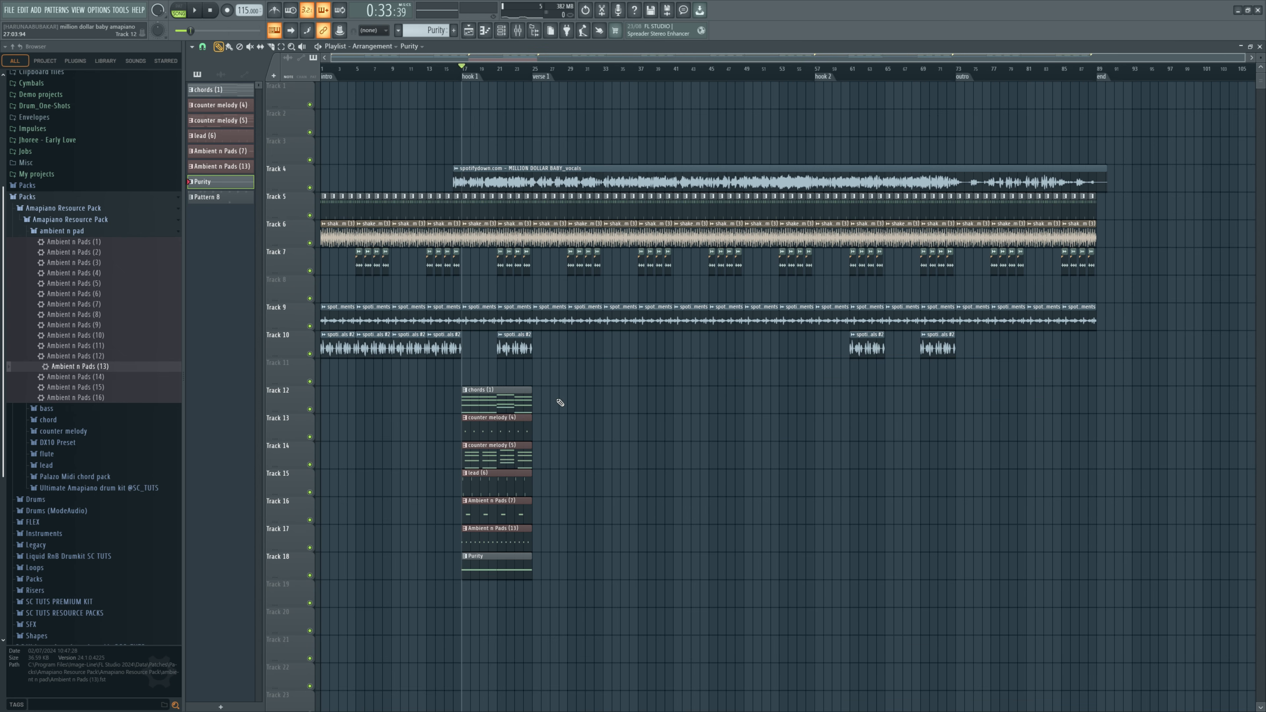
# Step: Play the stacked clips on Tracks 12 to 18 from hook 1
pyautogui.press('space')
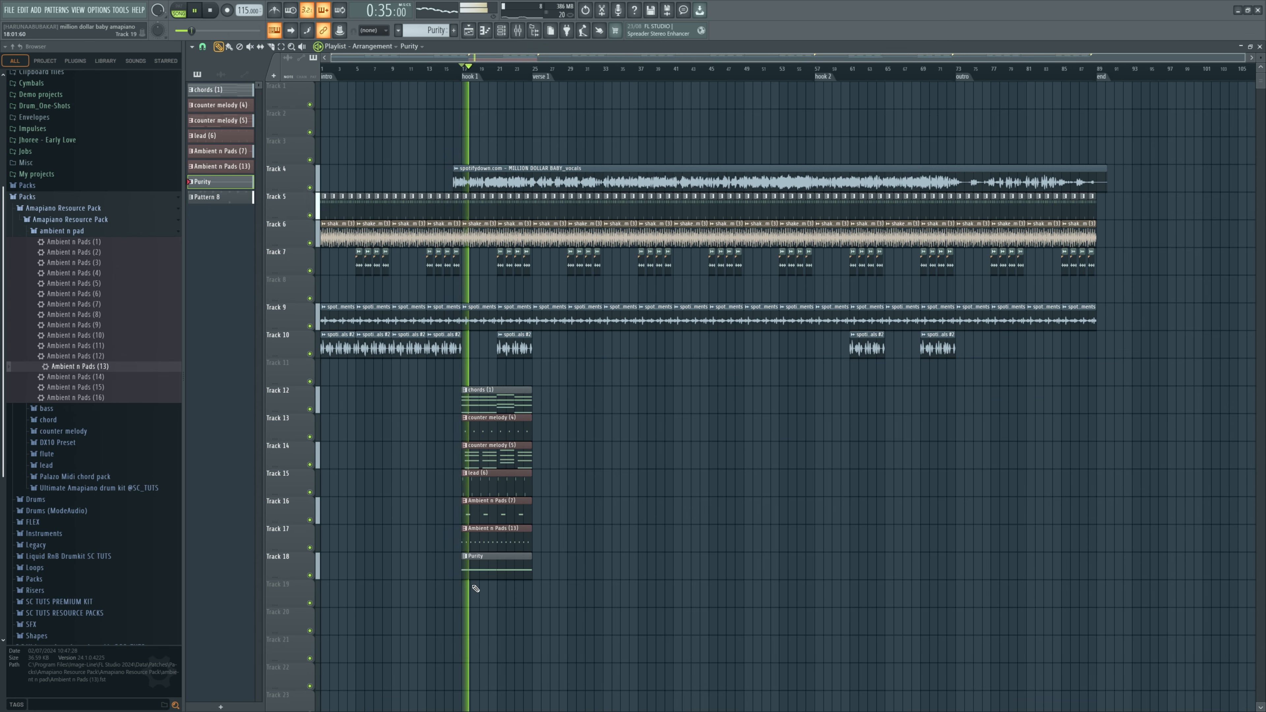
pyautogui.press('space')
pyautogui.scroll(2, 469, 536)
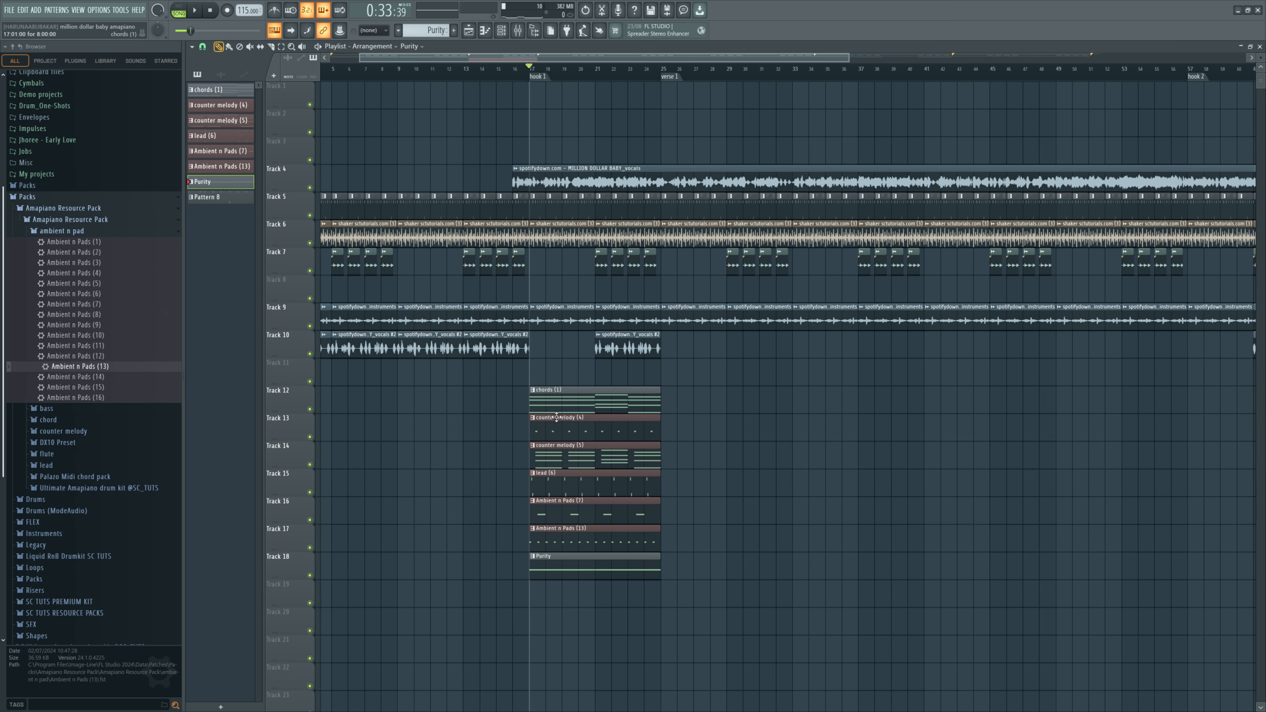
# Step: Move the Purity clip on Track 18 from hook 1 to the start of verse 1 and play the arrangement
pyautogui.press('space')
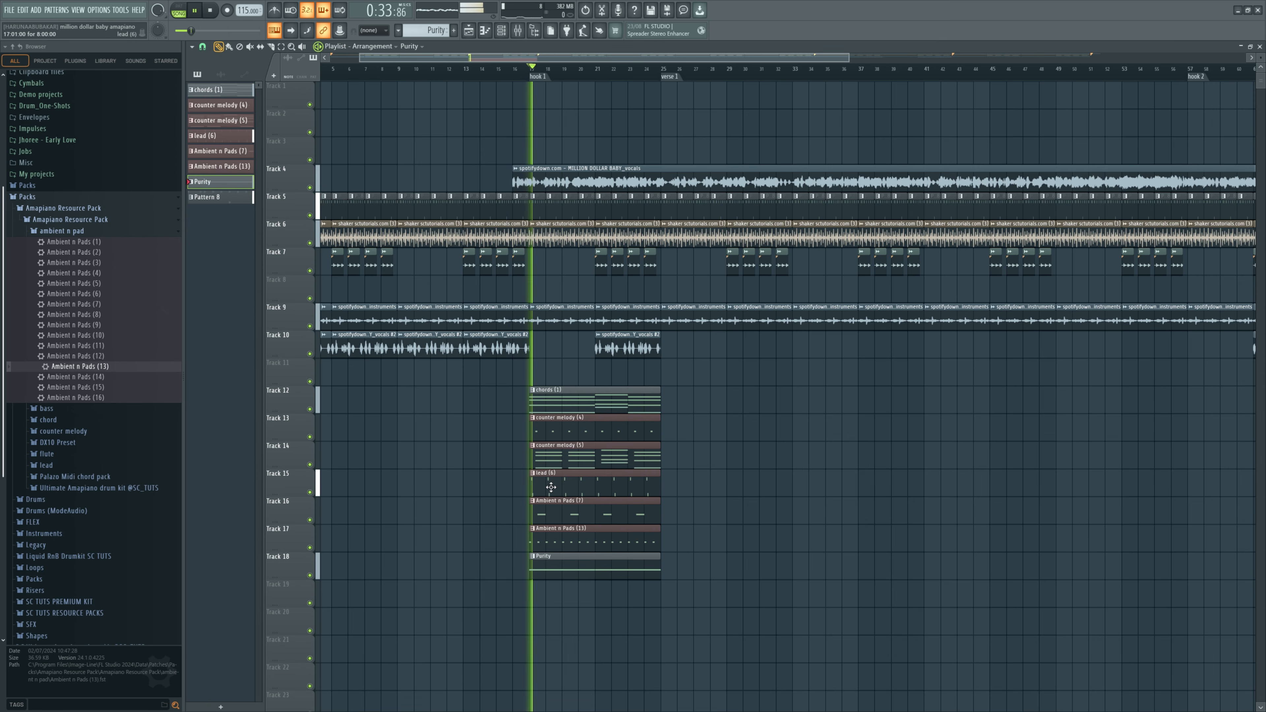
pyautogui.press('space')
pyautogui.scroll(-2, 552, 487)
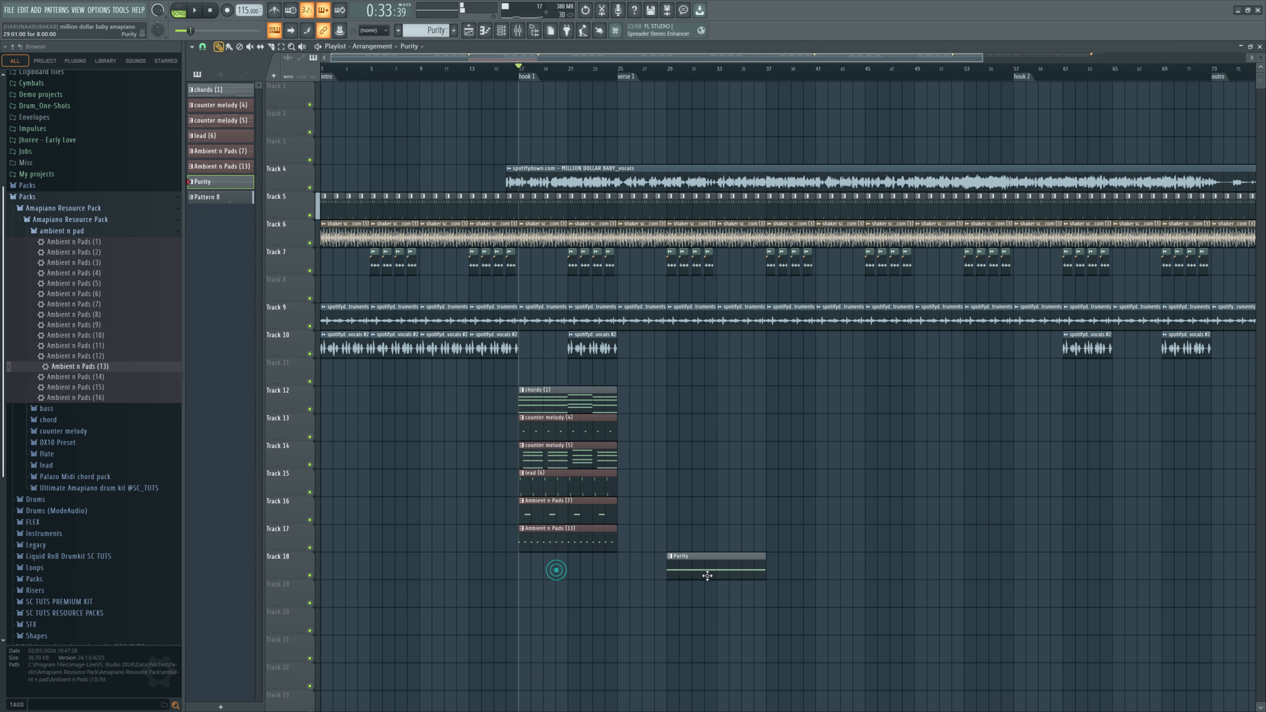
pyautogui.moveTo(557, 574); pyautogui.dragTo(647, 572)
pyautogui.press('space')
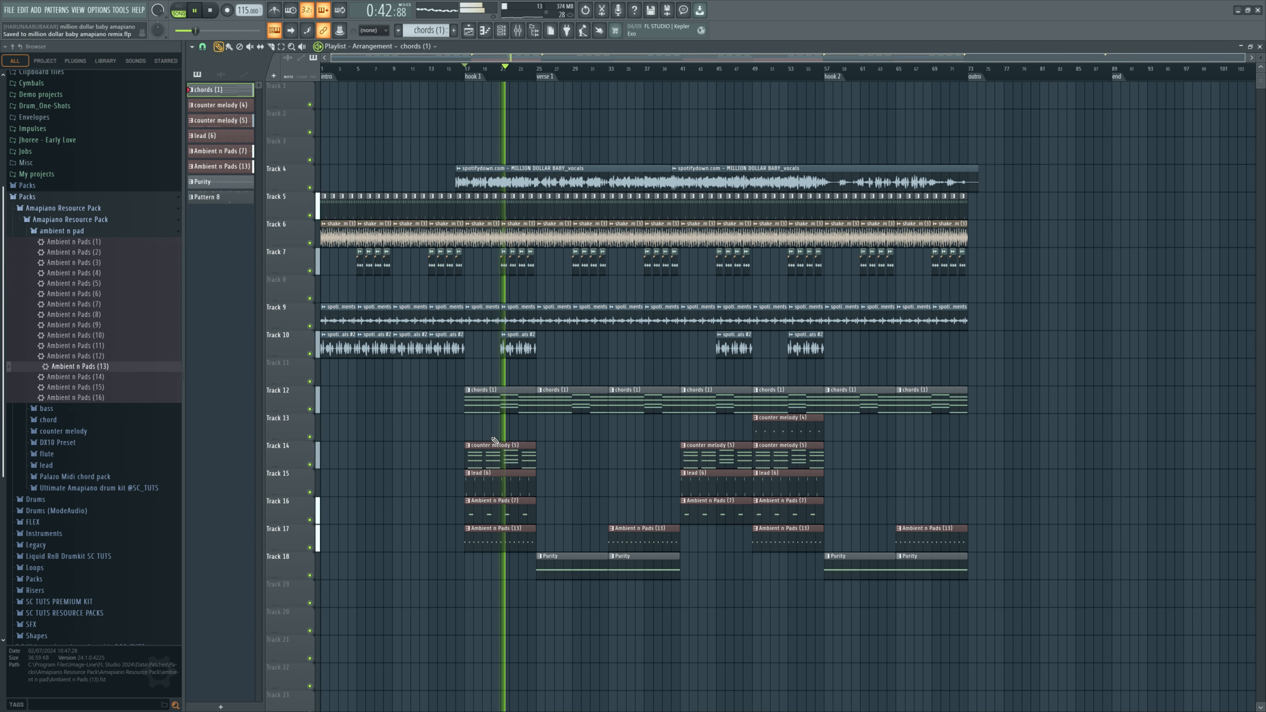
# Step: Duplicate the hook 1 lead (6) clip on Track 15 twice, filling the slots at bars 25 and 33
pyautogui.scroll(-2, 529, 477)
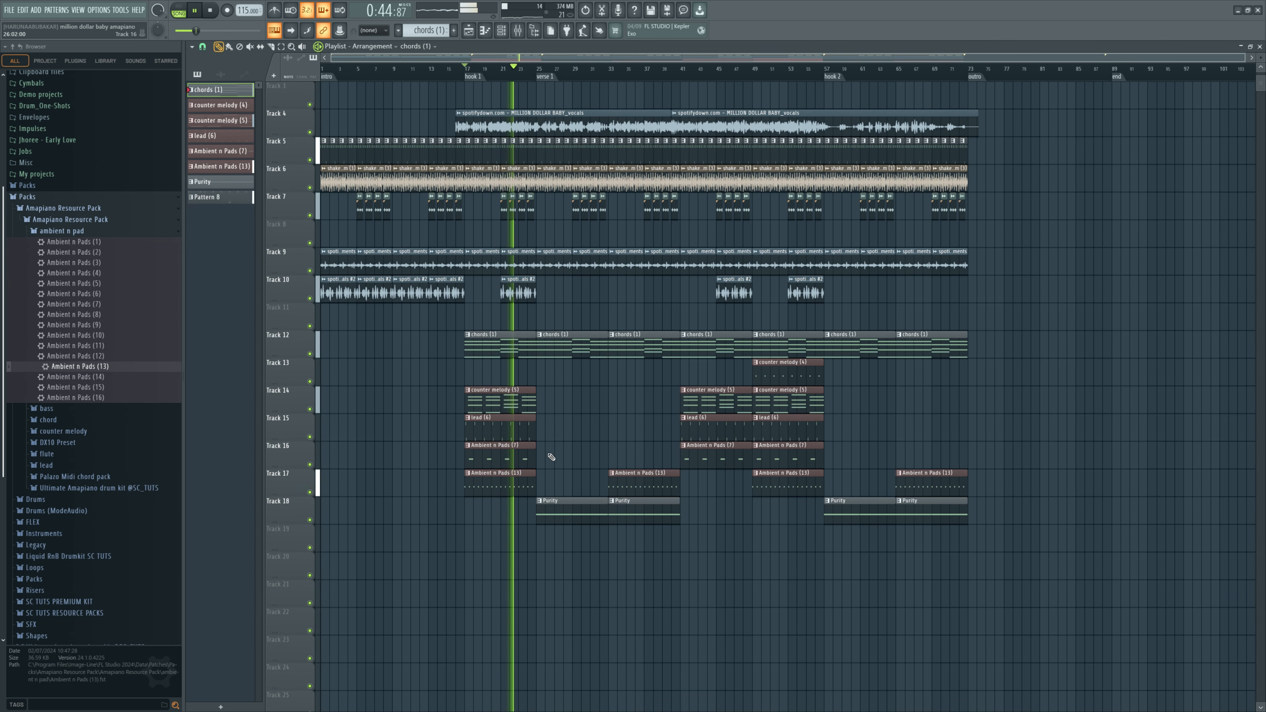
pyautogui.click(507, 438)
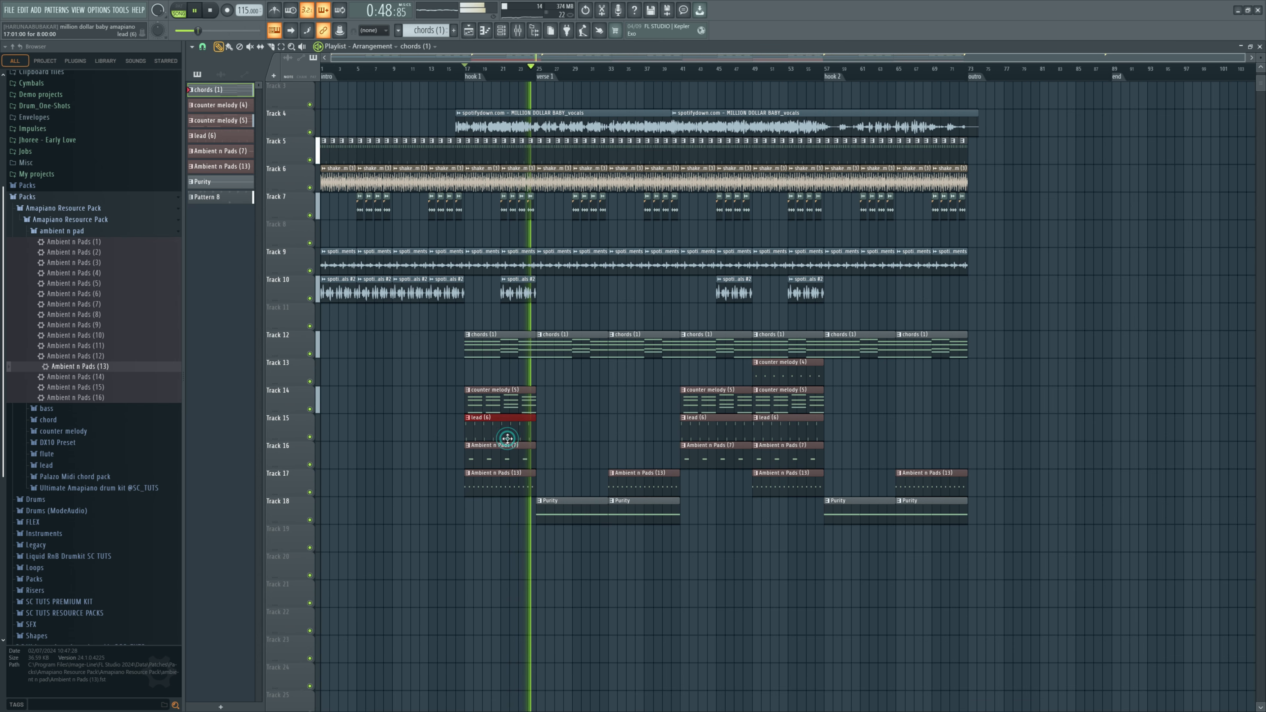
pyautogui.hotkey('ctrl', 'b')
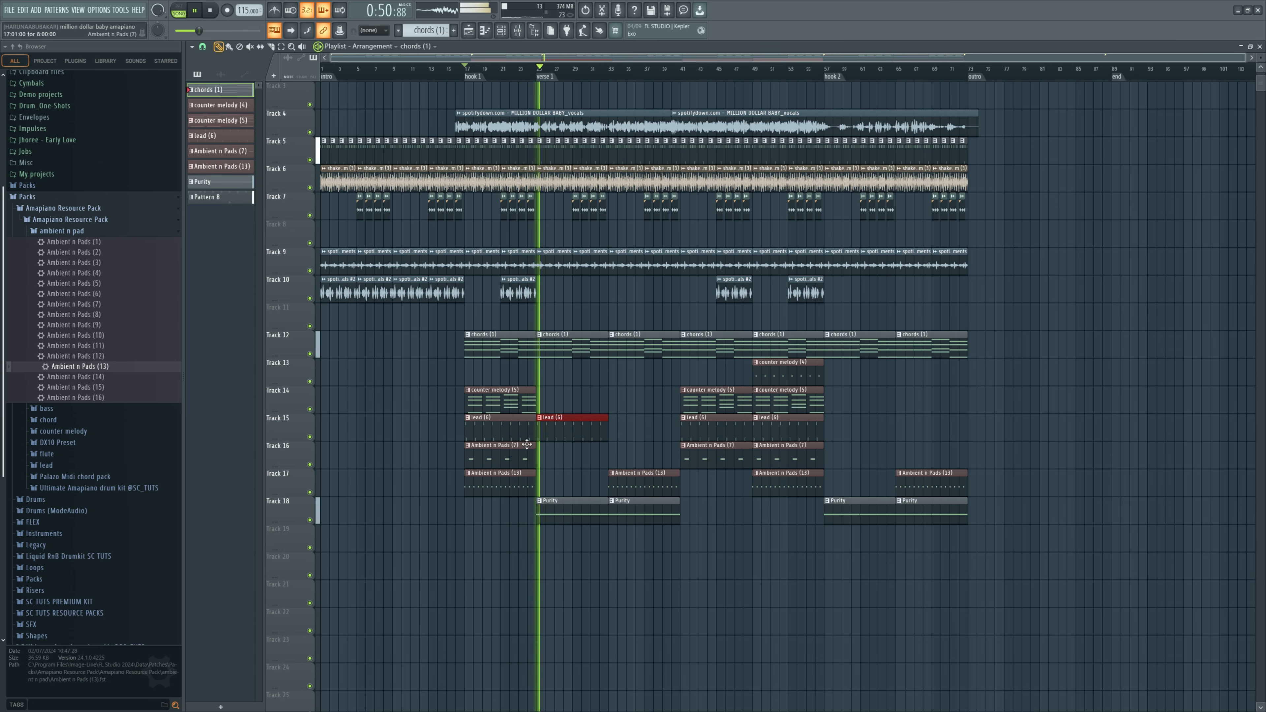
pyautogui.keyDown('ctrl'); pyautogui.click(579, 467); pyautogui.keyUp('ctrl')
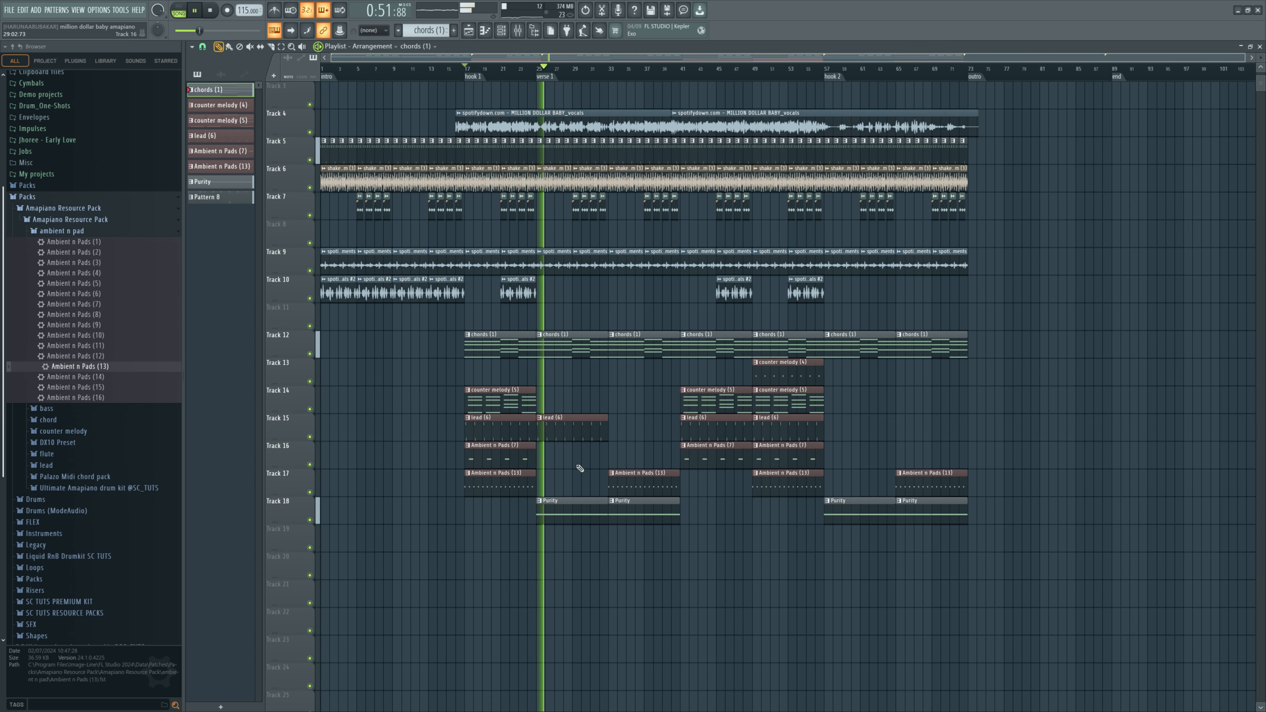
pyautogui.click(572, 437)
pyautogui.hotkey('ctrl', 'b')
pyautogui.keyDown('ctrl'); pyautogui.click(559, 479); pyautogui.keyUp('ctrl')
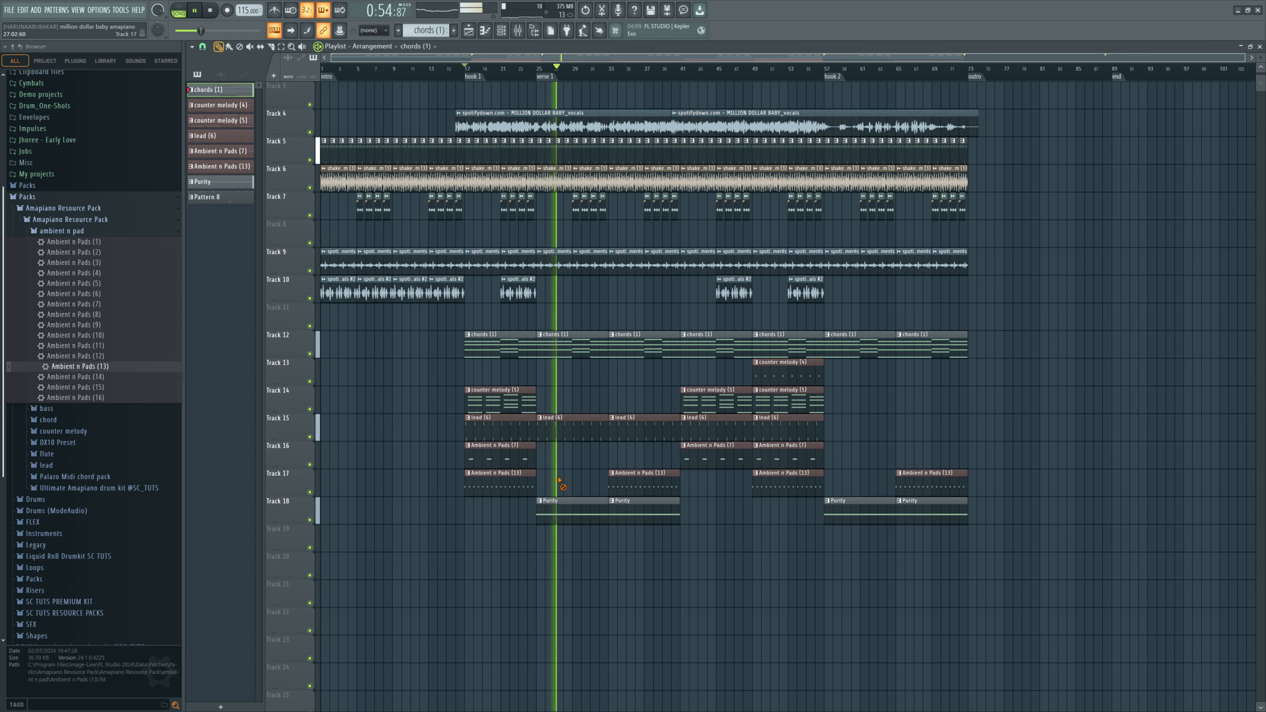
# Step: Duplicate the bar 49 lead (6) clip on Track 15 to bars 57 and 65
pyautogui.click(768, 427)
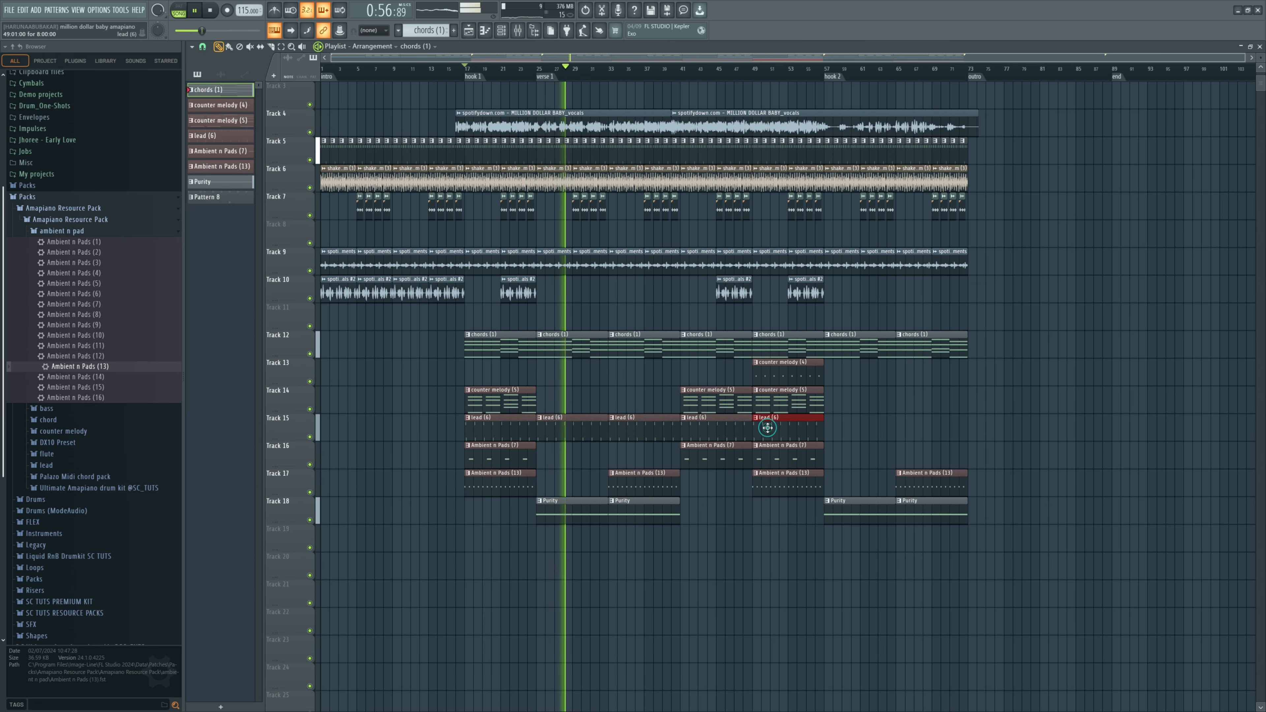
pyautogui.hotkey('ctrl', 'b')
pyautogui.hotkey('ctrl', 'b')
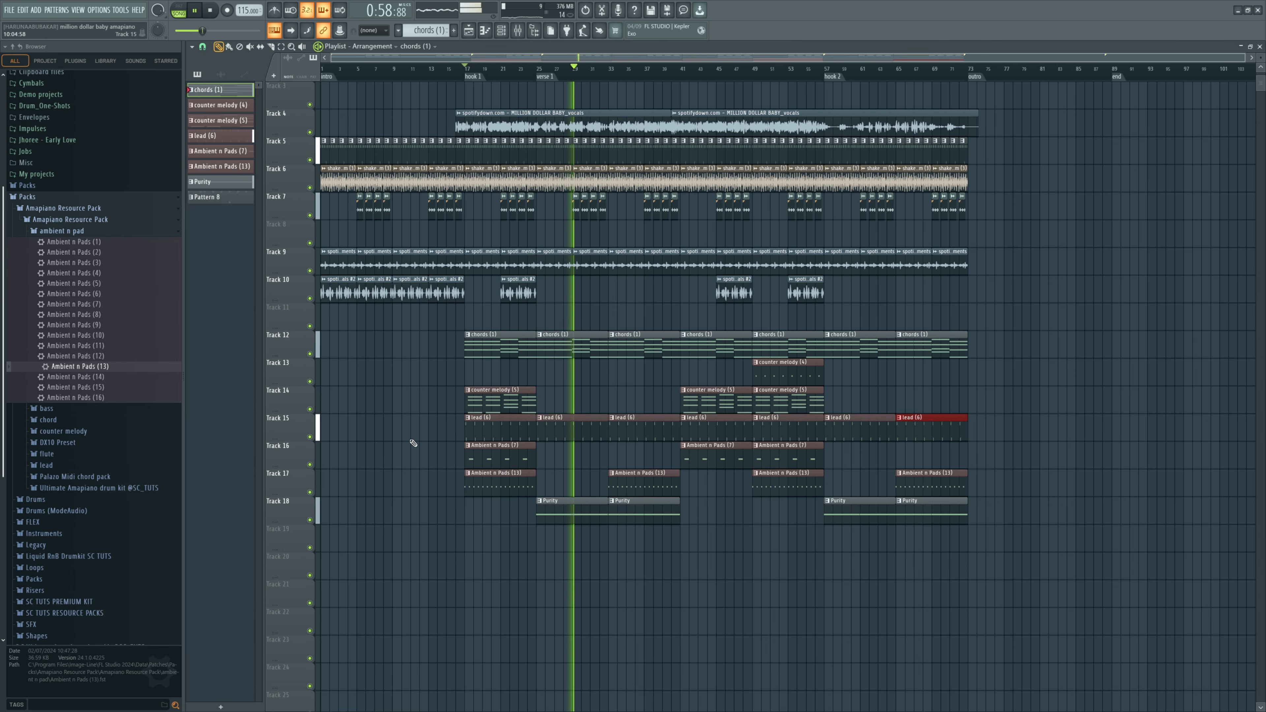
pyautogui.keyDown('ctrl'); pyautogui.click(412, 400); pyautogui.keyUp('ctrl')
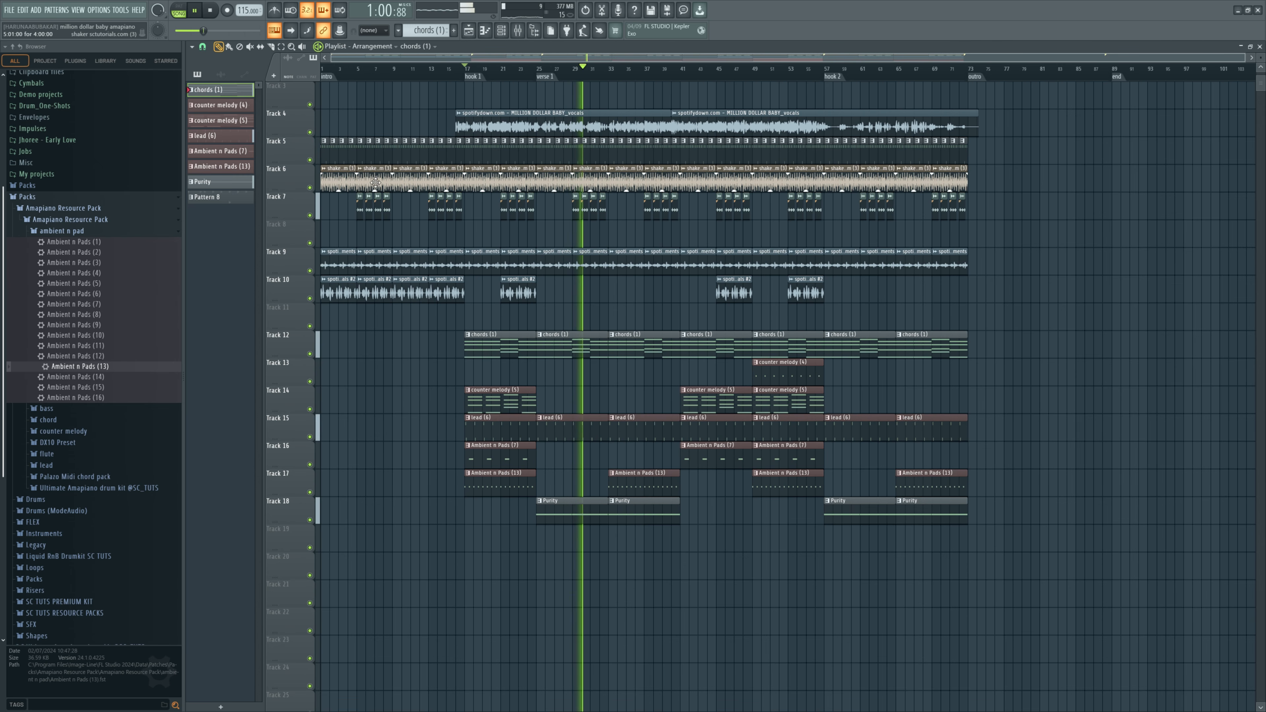
# Step: Delete all clips between bars 9 and 17 in the intro and shift every following clip eight bars earlier
pyautogui.click(581, 125)
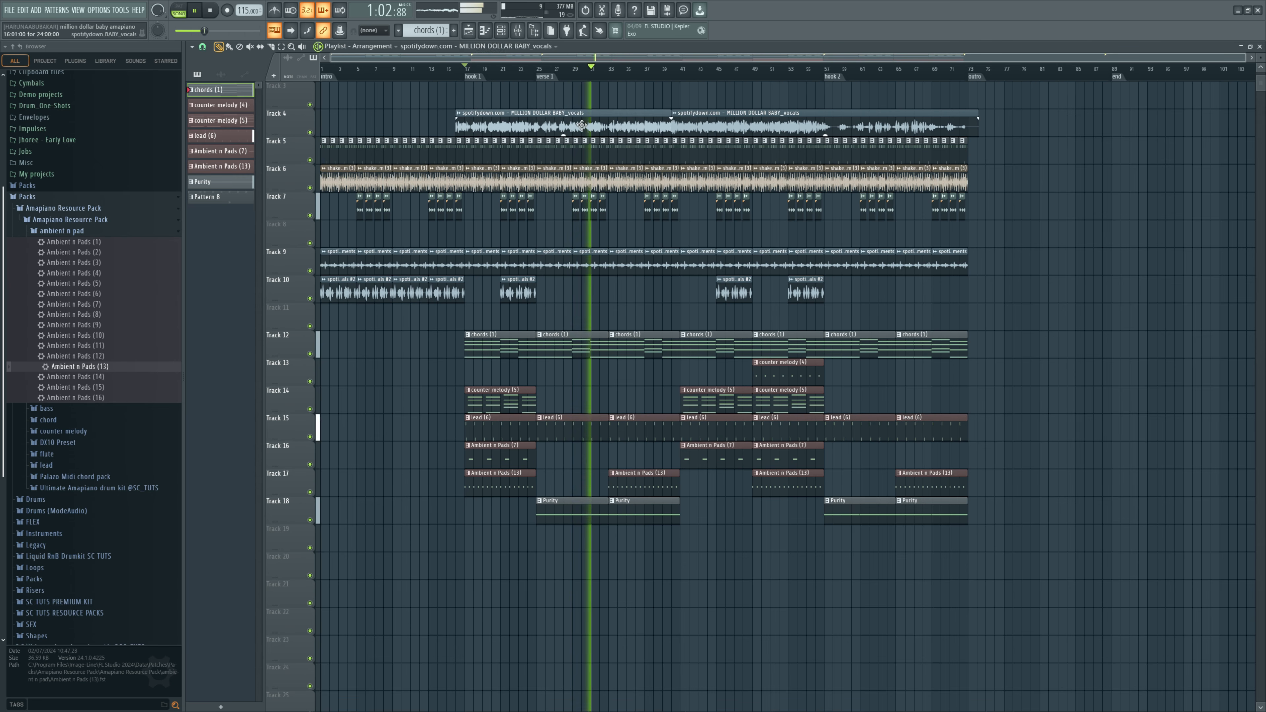
pyautogui.doubleClick(582, 126)
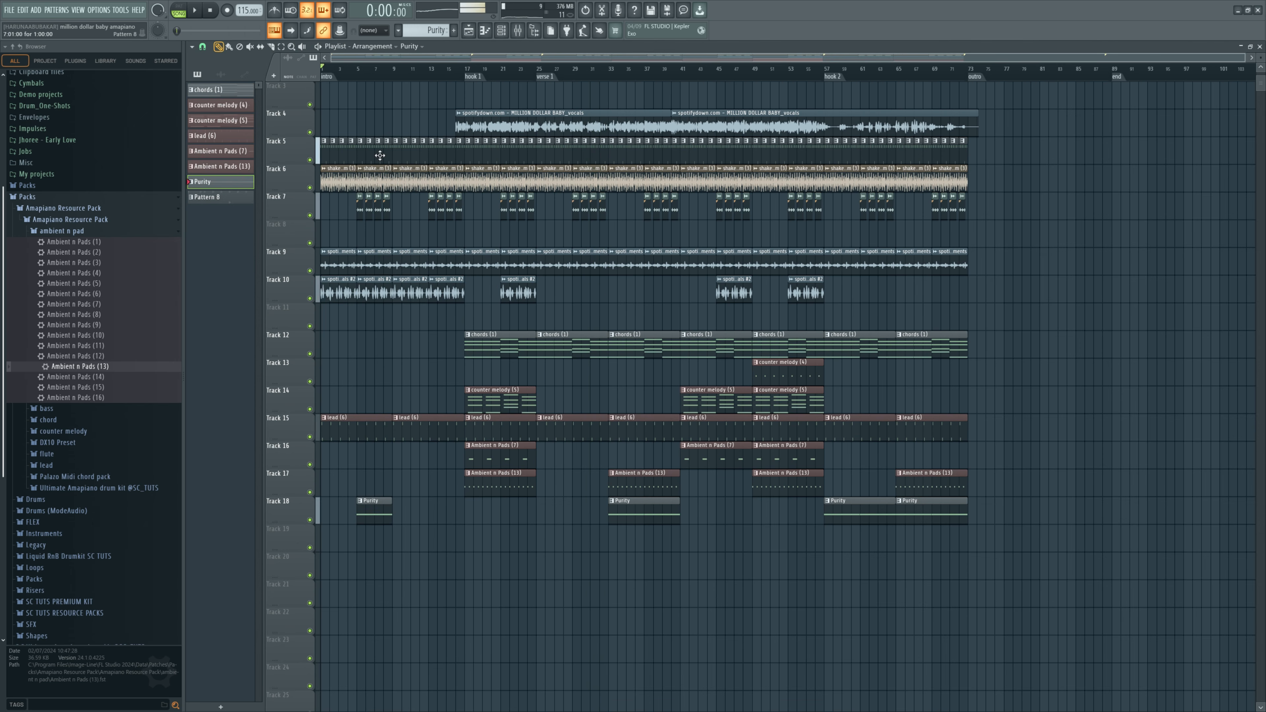
pyautogui.moveTo(404, 130); pyautogui.dragTo(449, 509)
pyautogui.press('Delete')
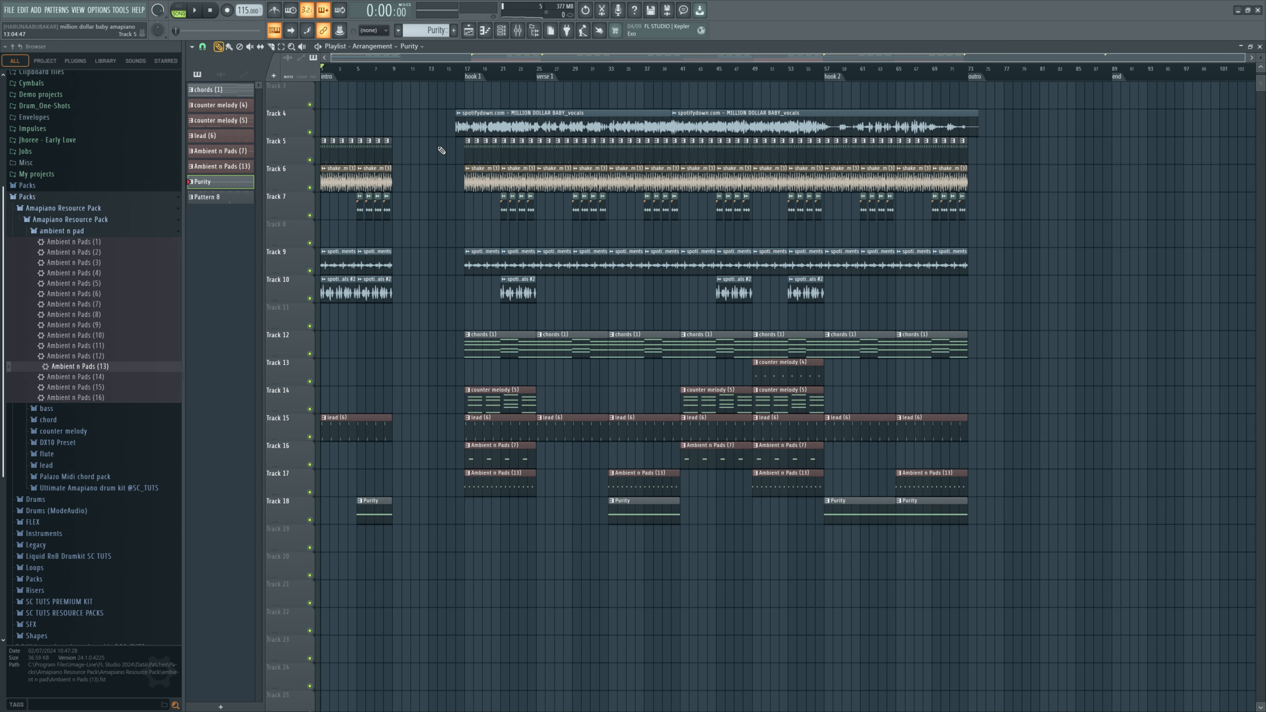
pyautogui.press('space')
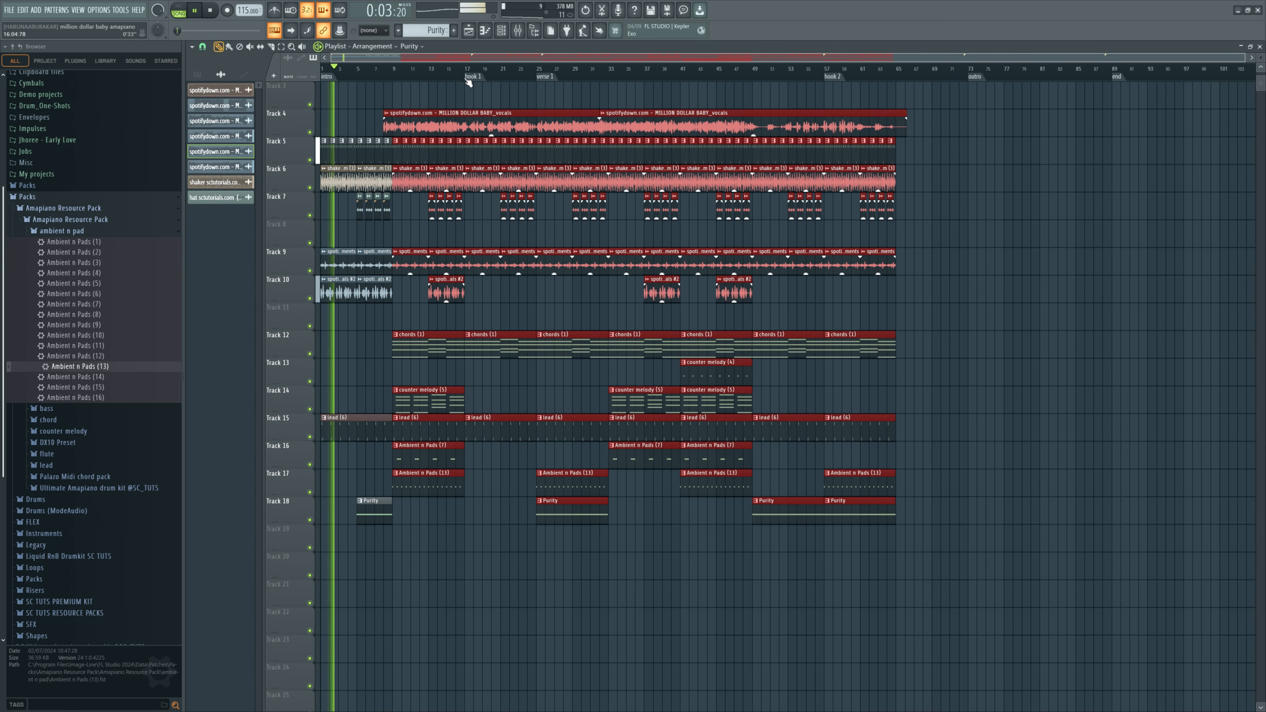
# Step: Move the hook 1, verse 1, hook 2, outro and end markers to bars 9, 17, 33, 49 and 65
pyautogui.moveTo(466, 76); pyautogui.dragTo(396, 77)
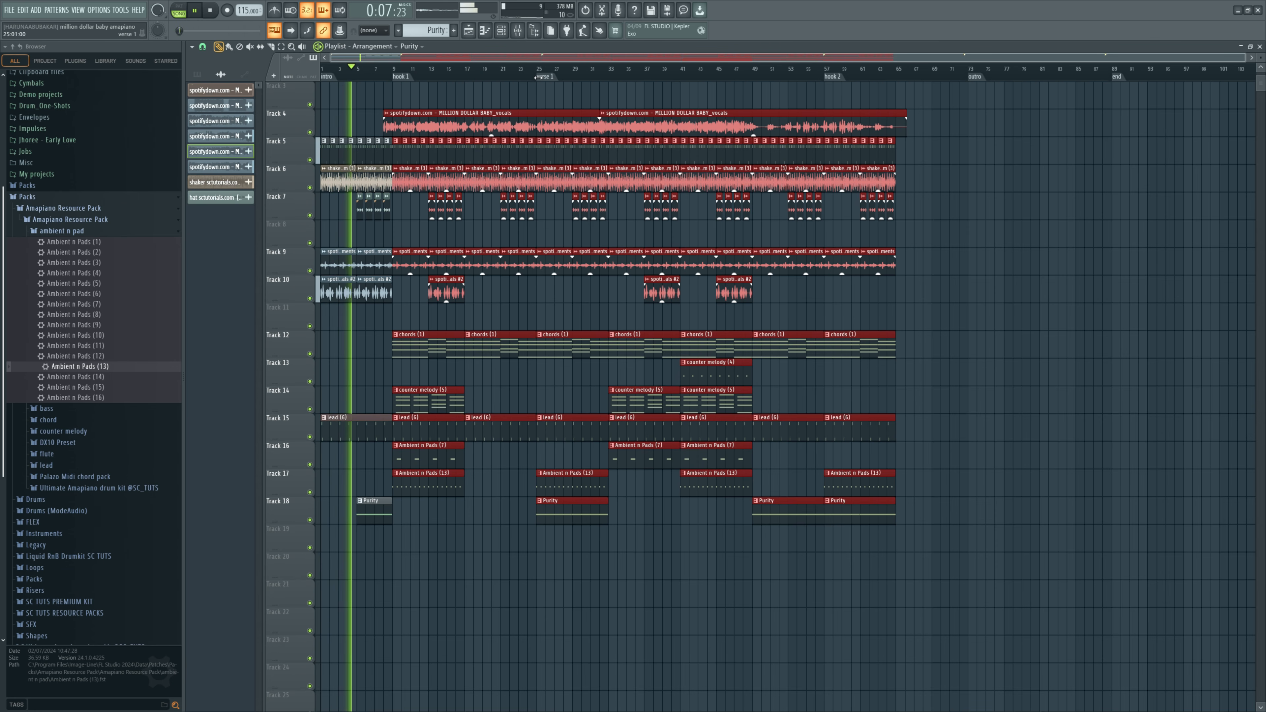
pyautogui.moveTo(540, 76); pyautogui.dragTo(468, 85)
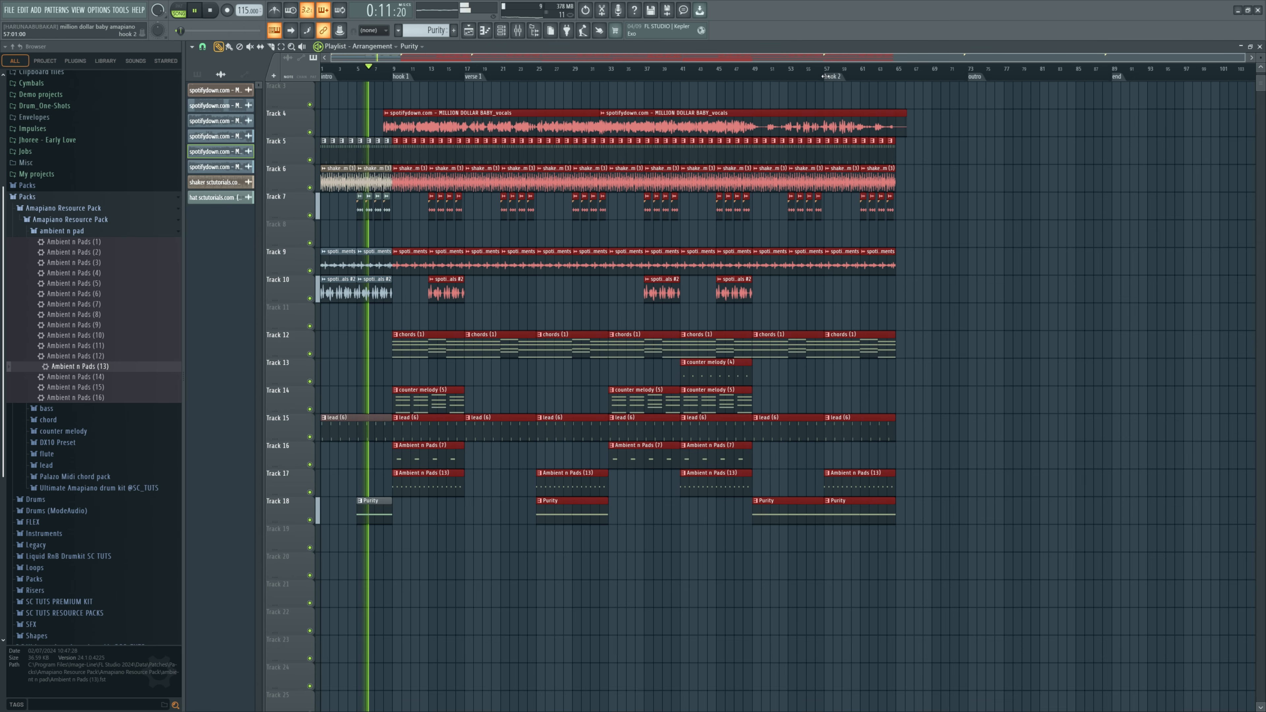
pyautogui.moveTo(825, 76); pyautogui.dragTo(611, 88)
pyautogui.click(627, 96)
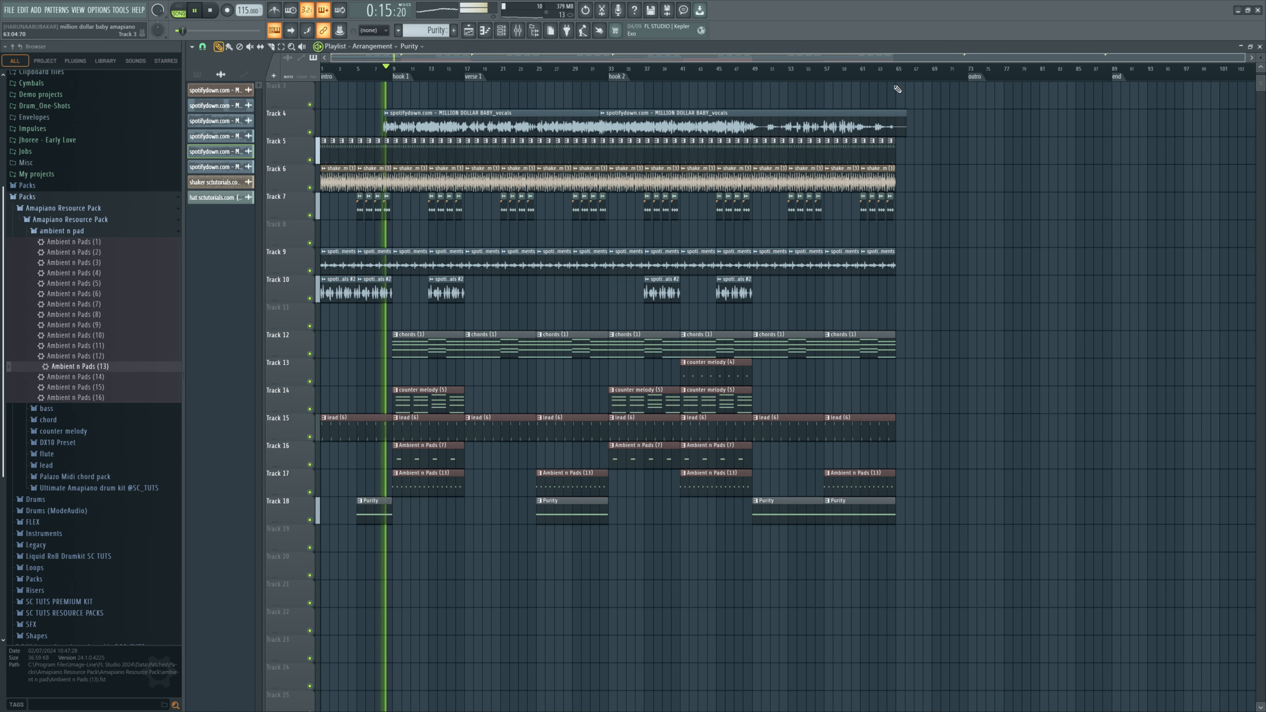
pyautogui.moveTo(971, 77); pyautogui.dragTo(759, 91)
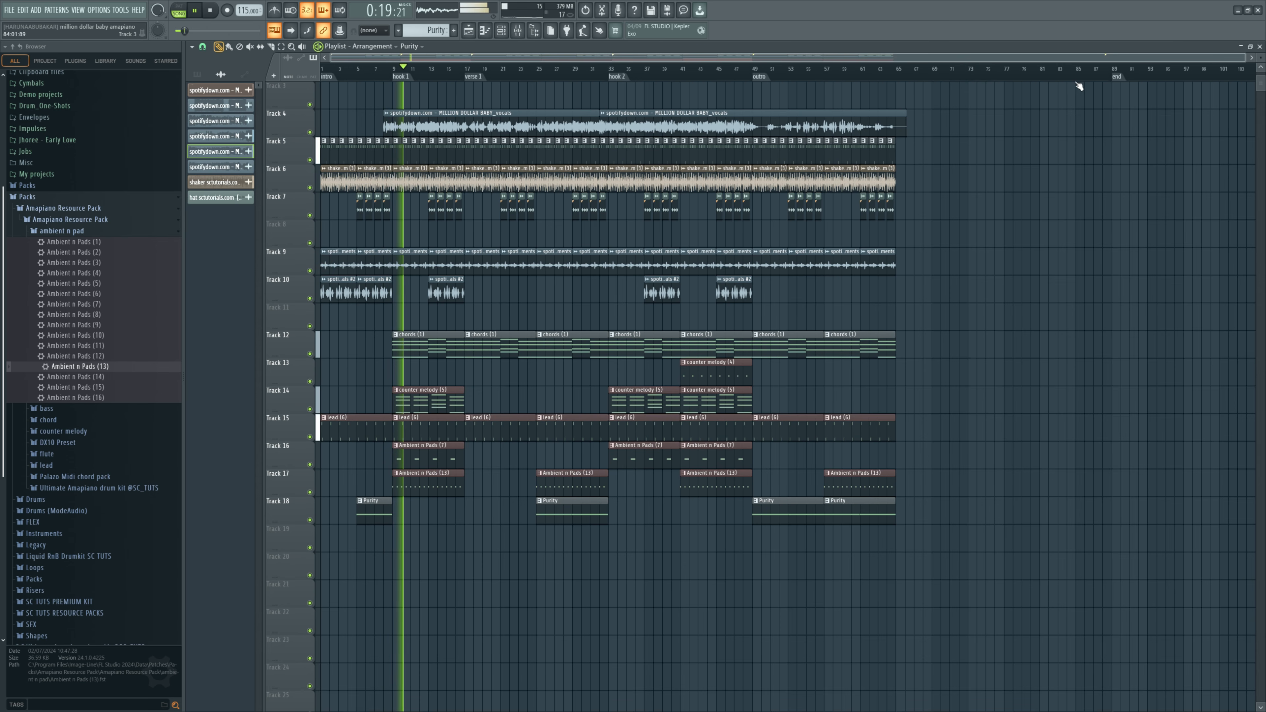
pyautogui.moveTo(1112, 77); pyautogui.dragTo(877, 81)
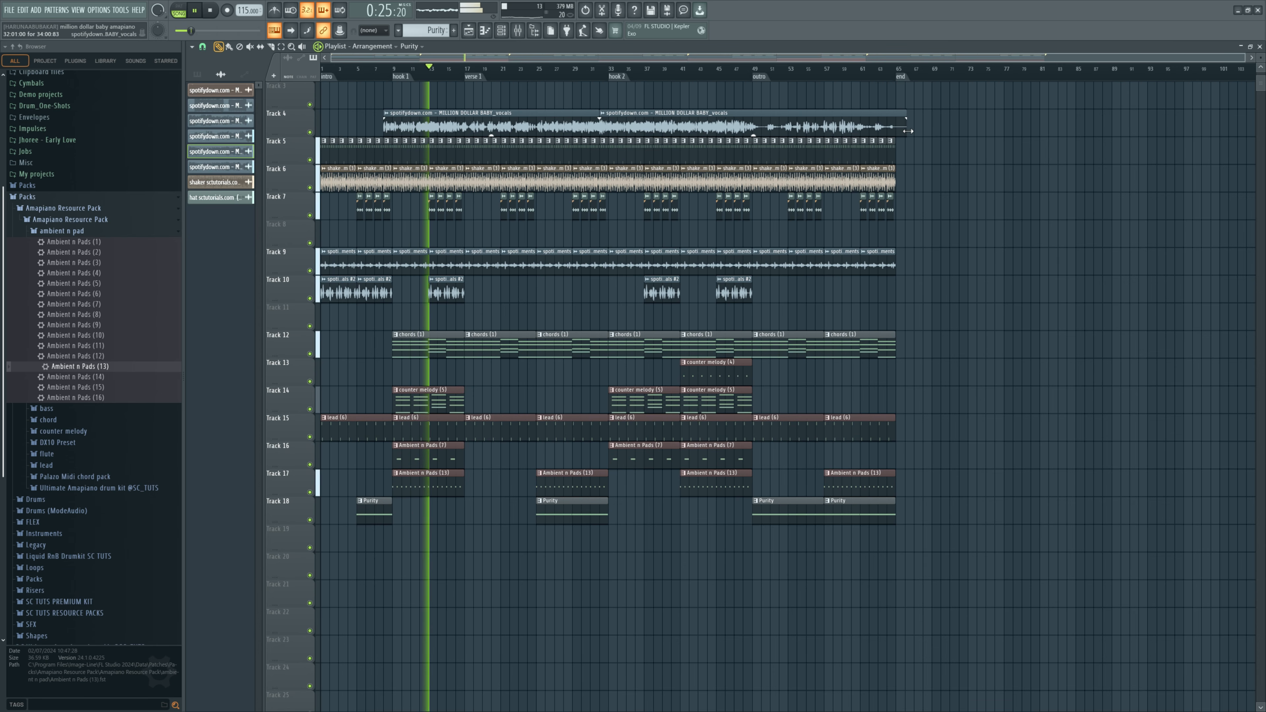
# Step: Trim the end of the last vocals clip on Track 4 to bar 65, save the project and stop playback
pyautogui.moveTo(909, 131); pyautogui.dragTo(897, 131)
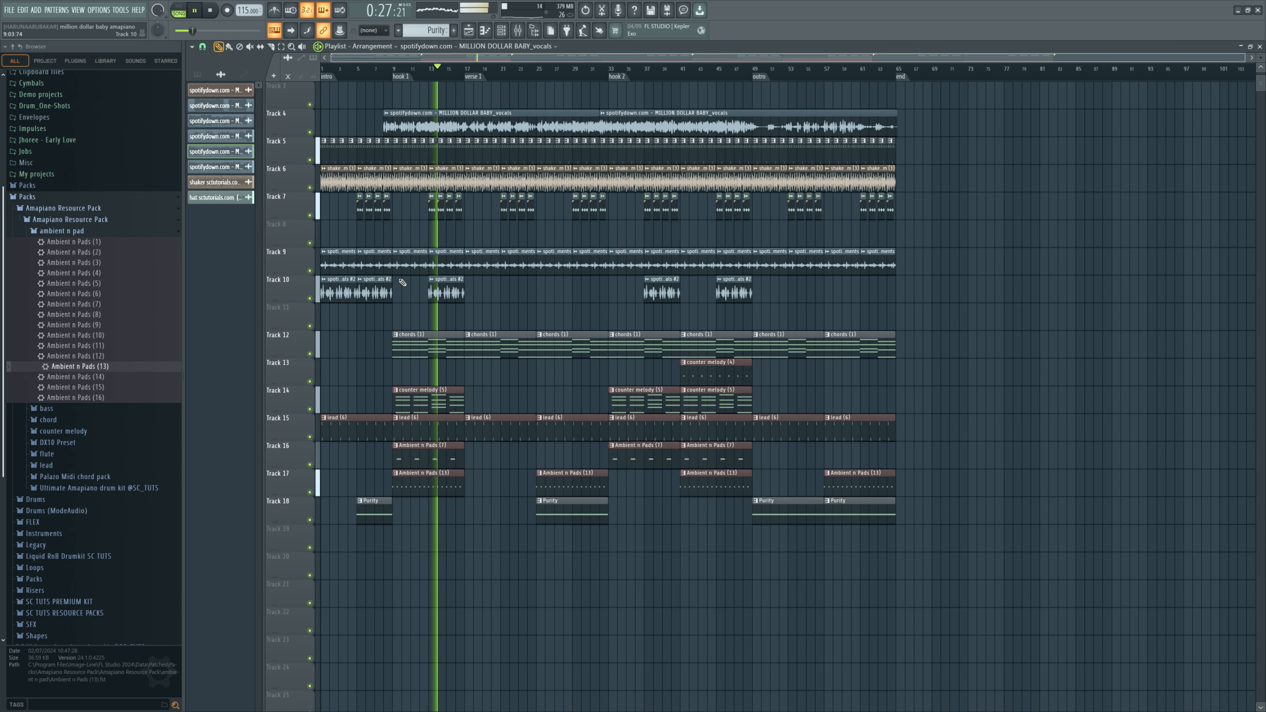
pyautogui.scroll(-3, 422, 403)
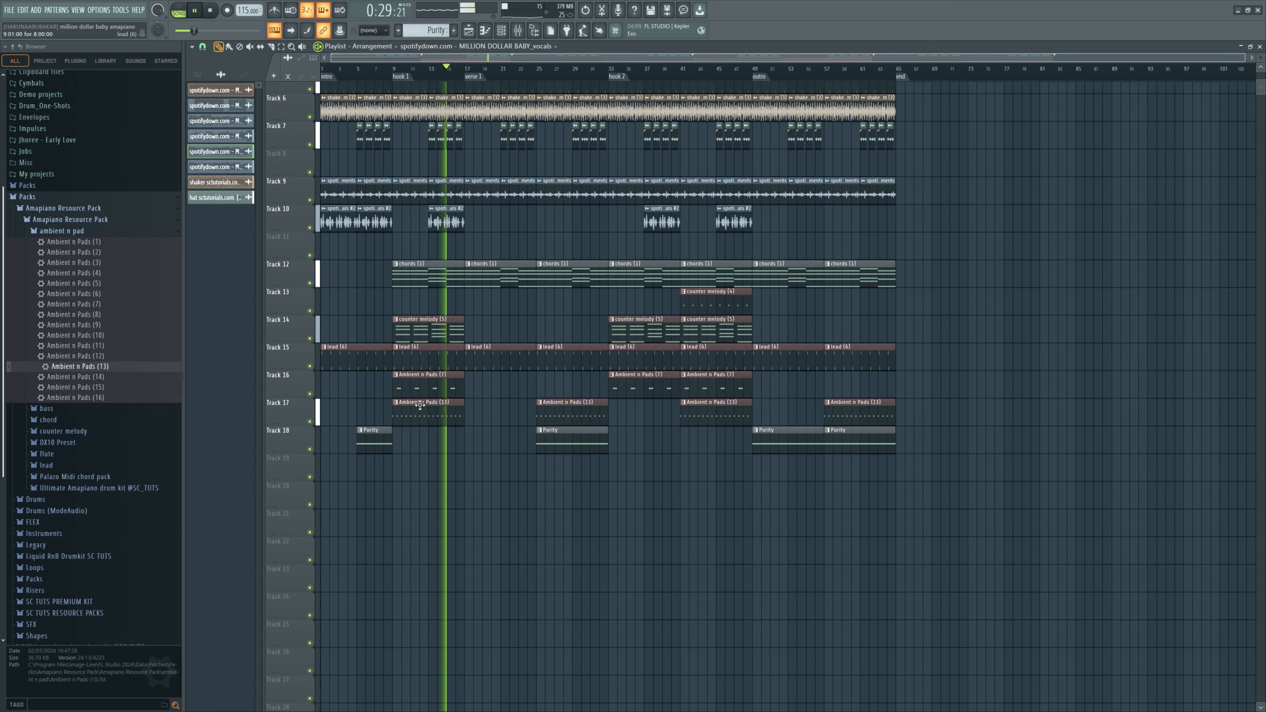
pyautogui.scroll(3, 422, 402)
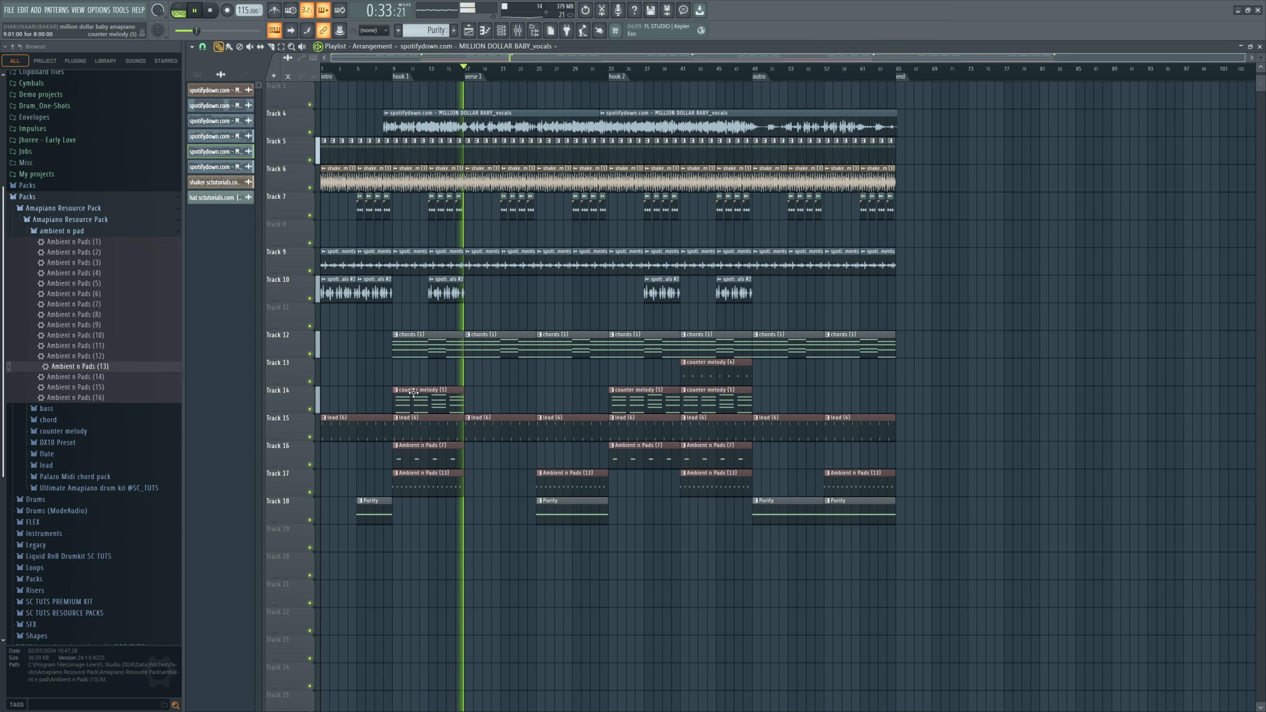
pyautogui.scroll(-2, 452, 563)
pyautogui.hotkey('ctrl', 's')
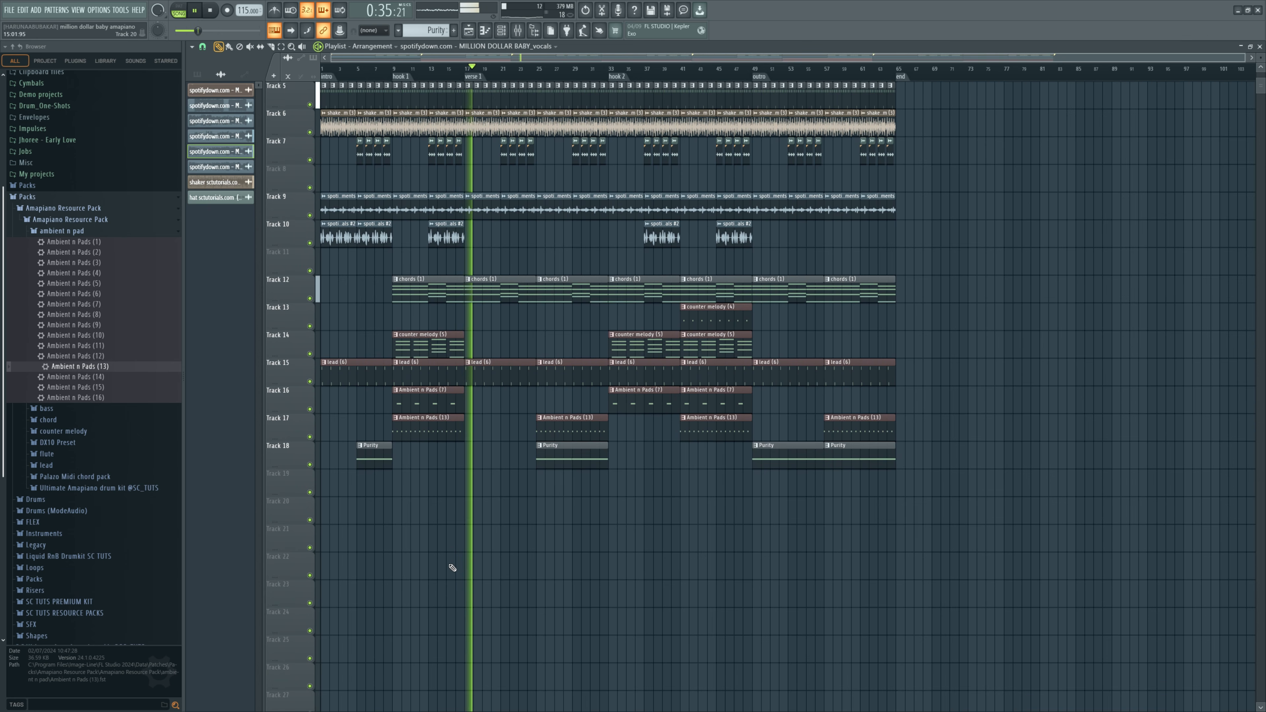
pyautogui.scroll(3, 452, 567)
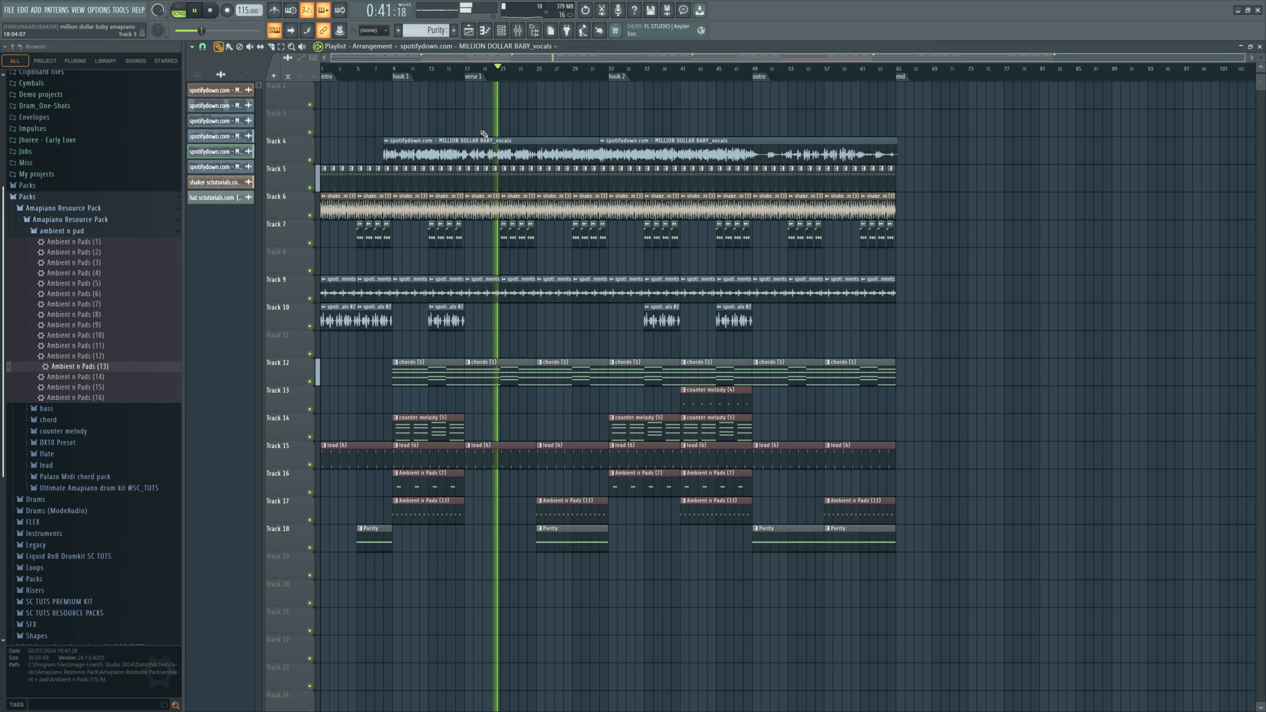
pyautogui.press('space')
# Step: Add the Bass (2) and Bass (5) presets from the Amapiano Resource Pack's bass folder as new channels
pyautogui.click(501, 34)
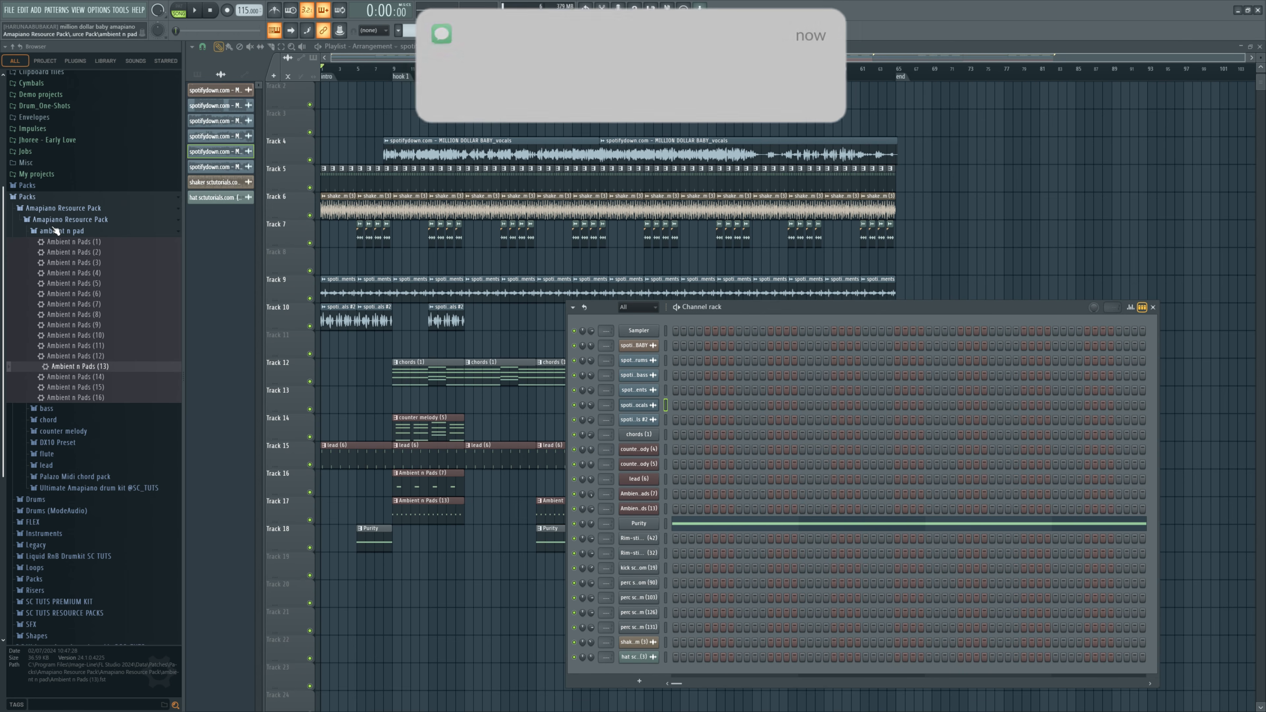
pyautogui.moveTo(57, 461); pyautogui.dragTo(438, 599)
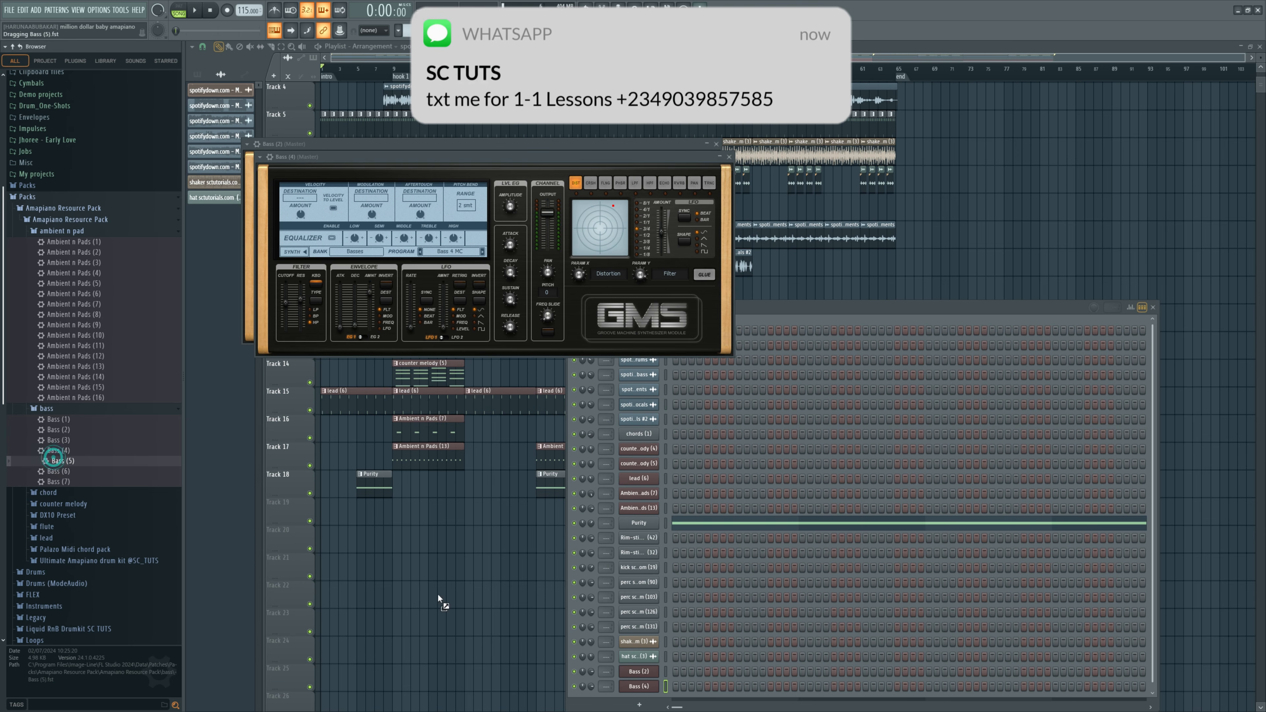
pyautogui.moveTo(630, 691); pyautogui.dragTo(633, 688)
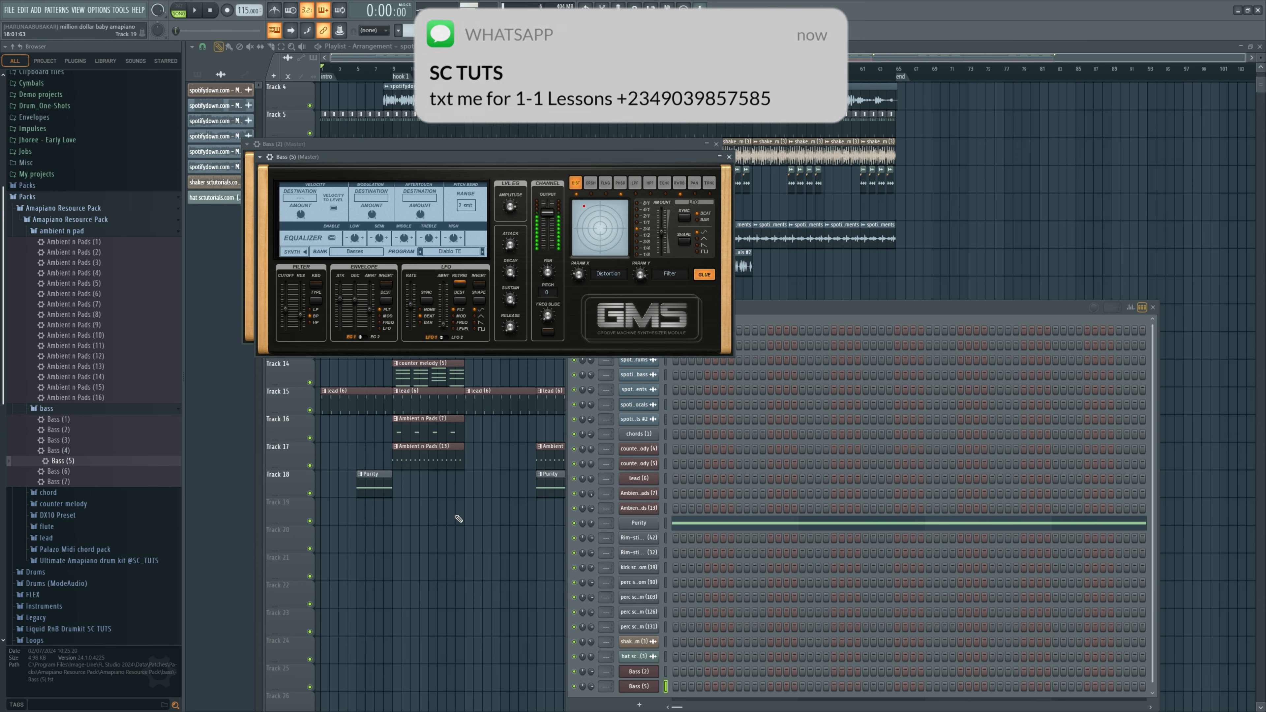
# Step: Create a new empty pattern and place its clip at bar 5 on Track 19
pyautogui.click(360, 69)
pyautogui.press('space')
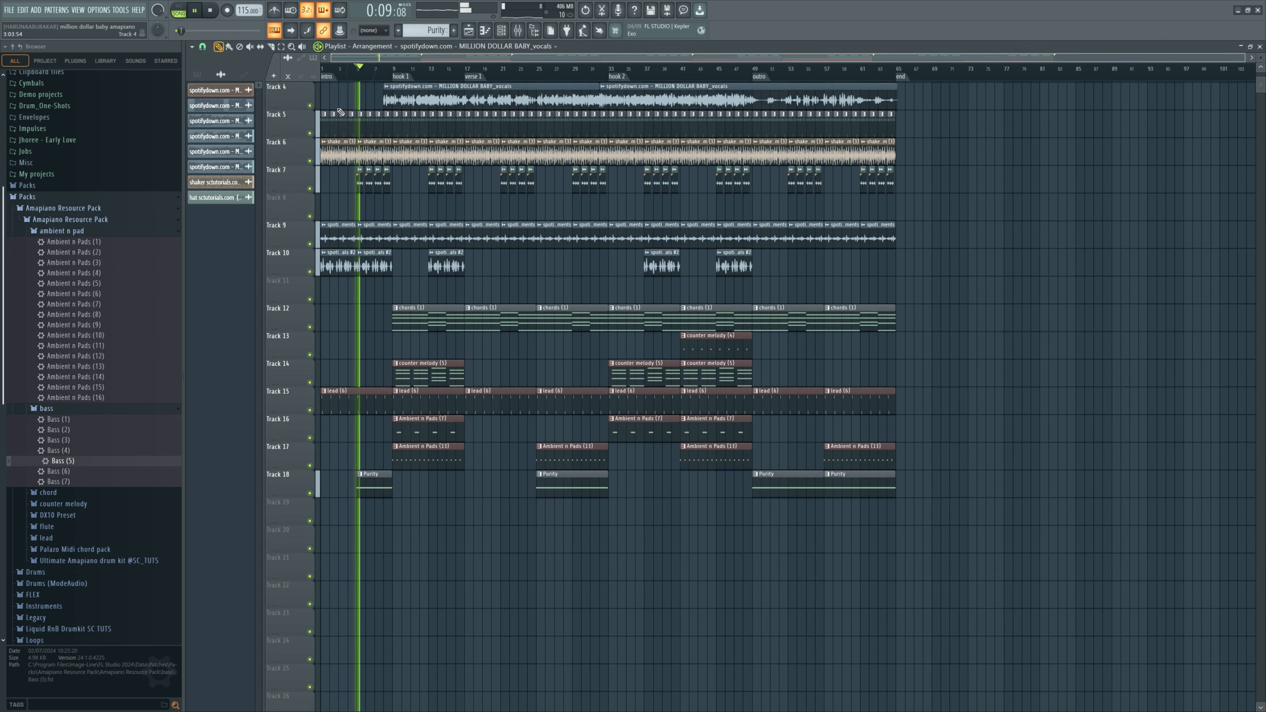
pyautogui.scroll(3, 340, 302)
pyautogui.press('space')
pyautogui.click(429, 28)
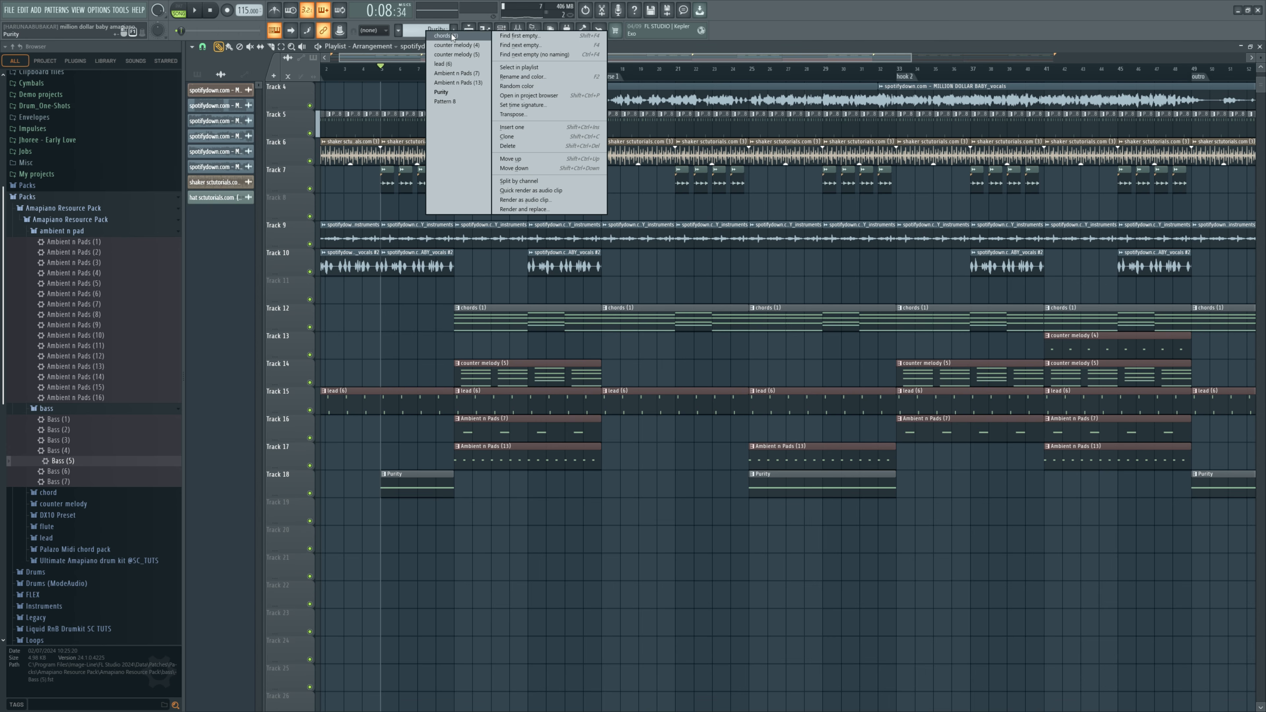
pyautogui.click(518, 38)
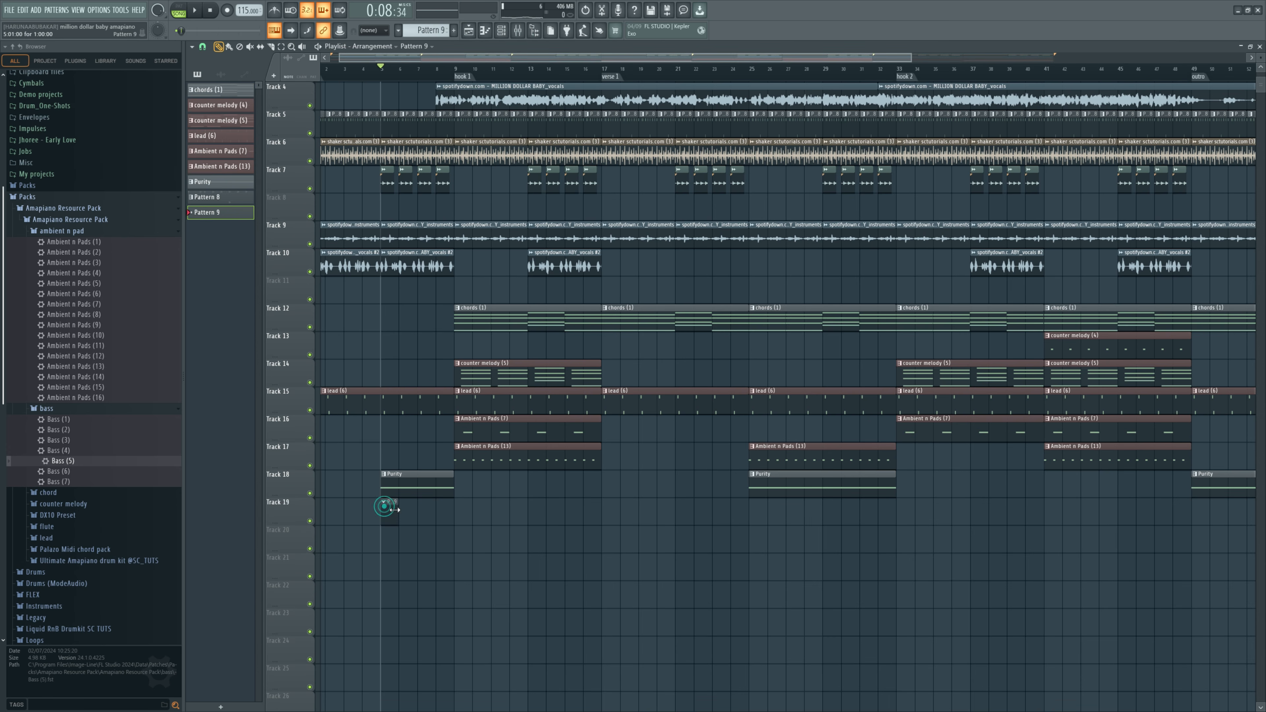
pyautogui.doubleClick(394, 509)
# Step: Draw a four-bar F#4 note in the piano roll of Bass (5) and play it back with the channel rack shown
pyautogui.scroll(-1, 725, 628)
pyautogui.rightClick(656, 682)
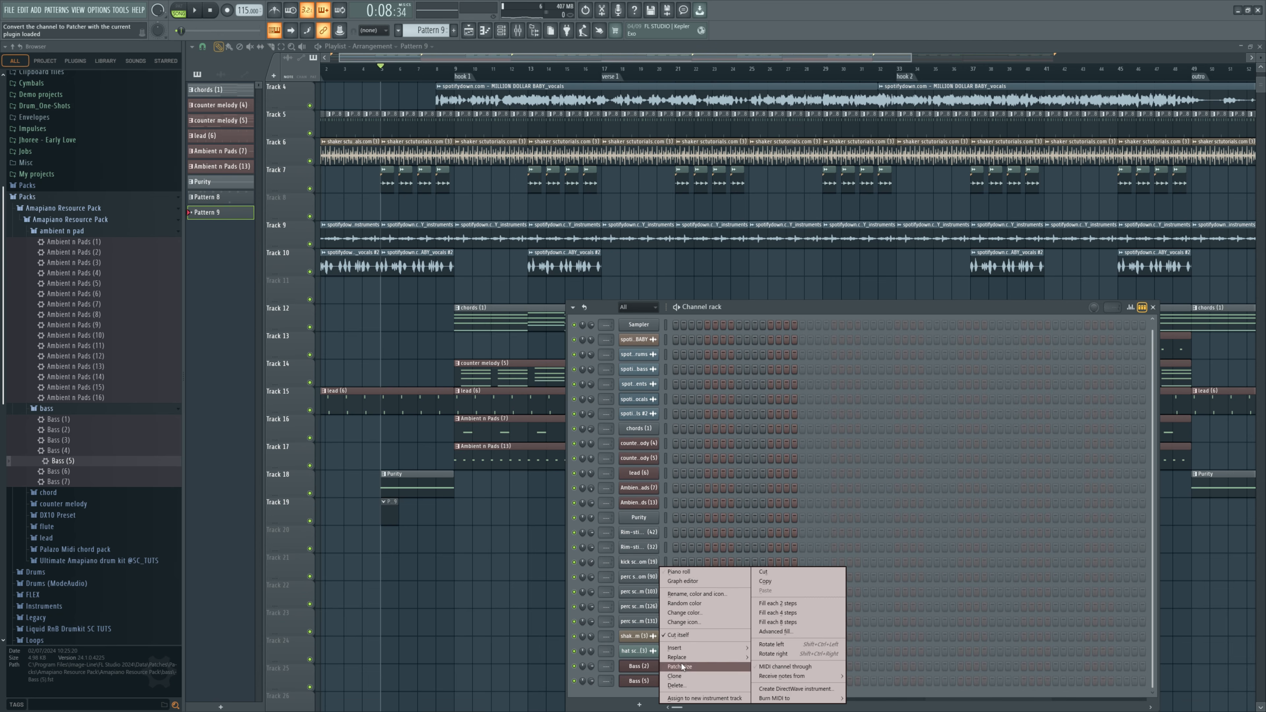
pyautogui.click(693, 572)
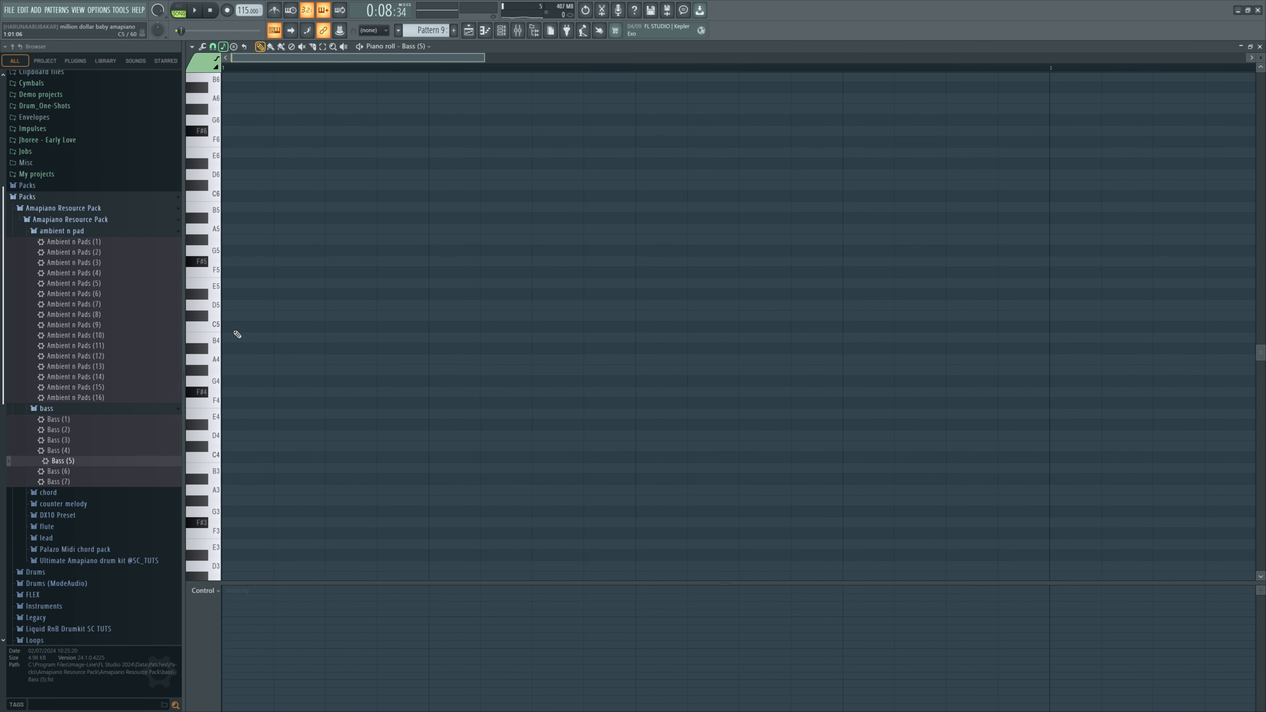
pyautogui.click(229, 395)
pyautogui.scroll(-5, 367, 437)
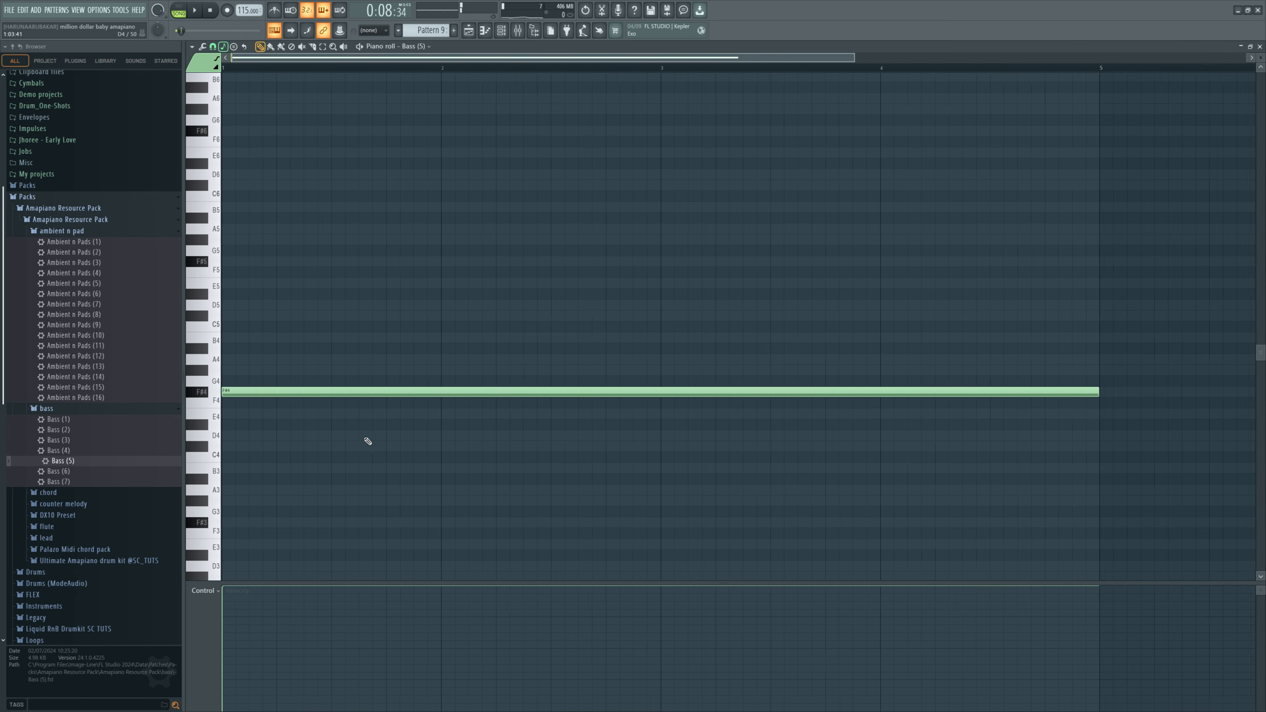
pyautogui.scroll(-1, 327, 381)
pyautogui.press('space')
pyautogui.click(502, 30)
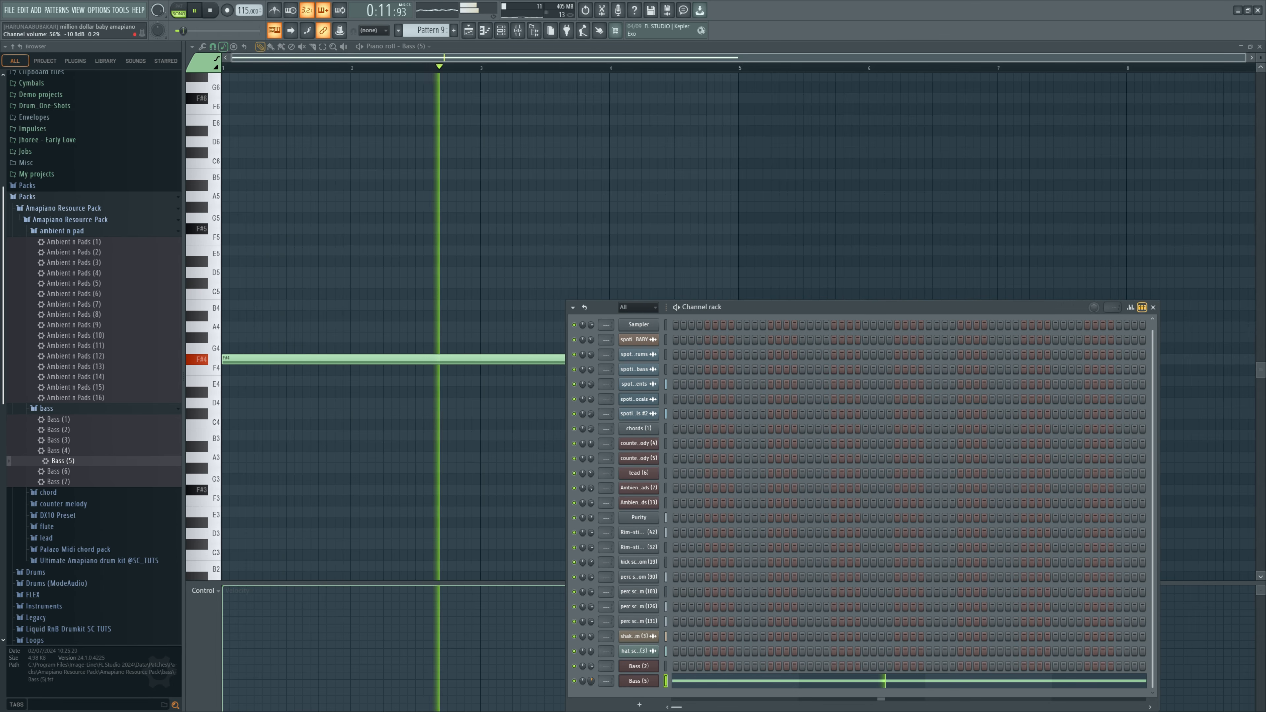
# Step: Lower the Bass (5) channel's volume and copy the Pattern 9 clip to bars 25, 29, 57 and 61 on Track 19
pyautogui.moveTo(591, 681); pyautogui.dragTo(590, 678)
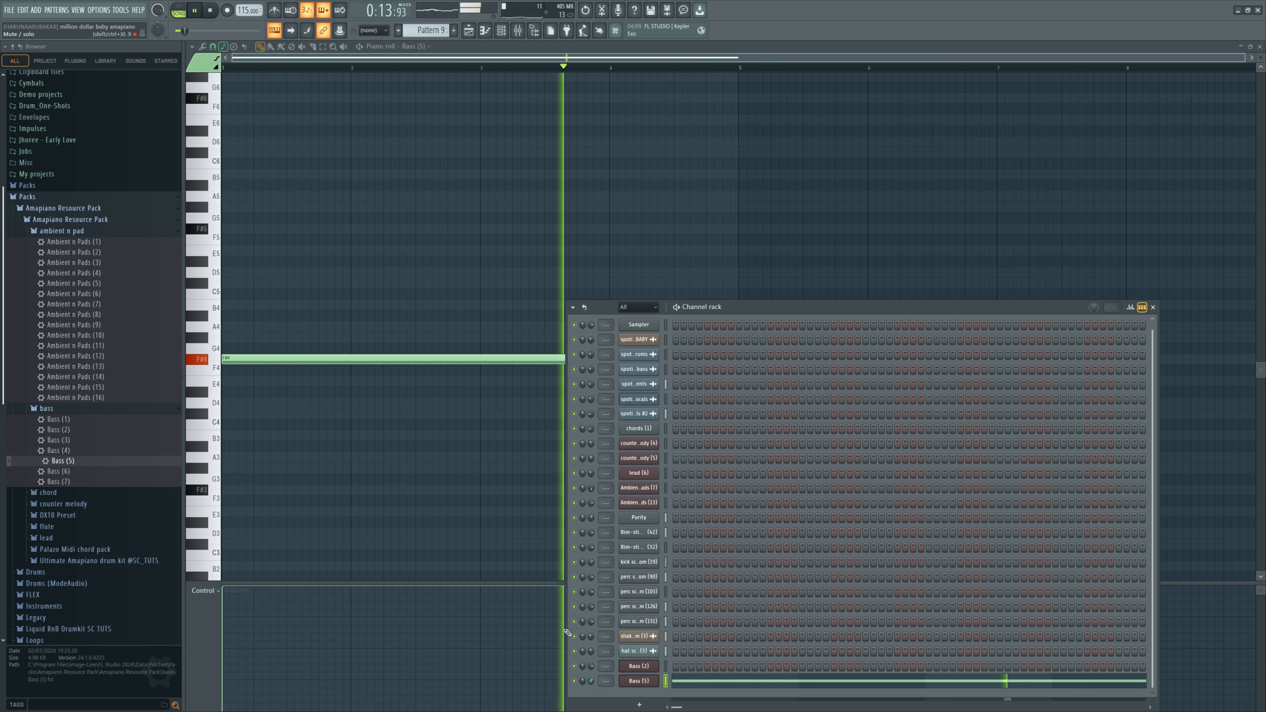
pyautogui.press('F5')
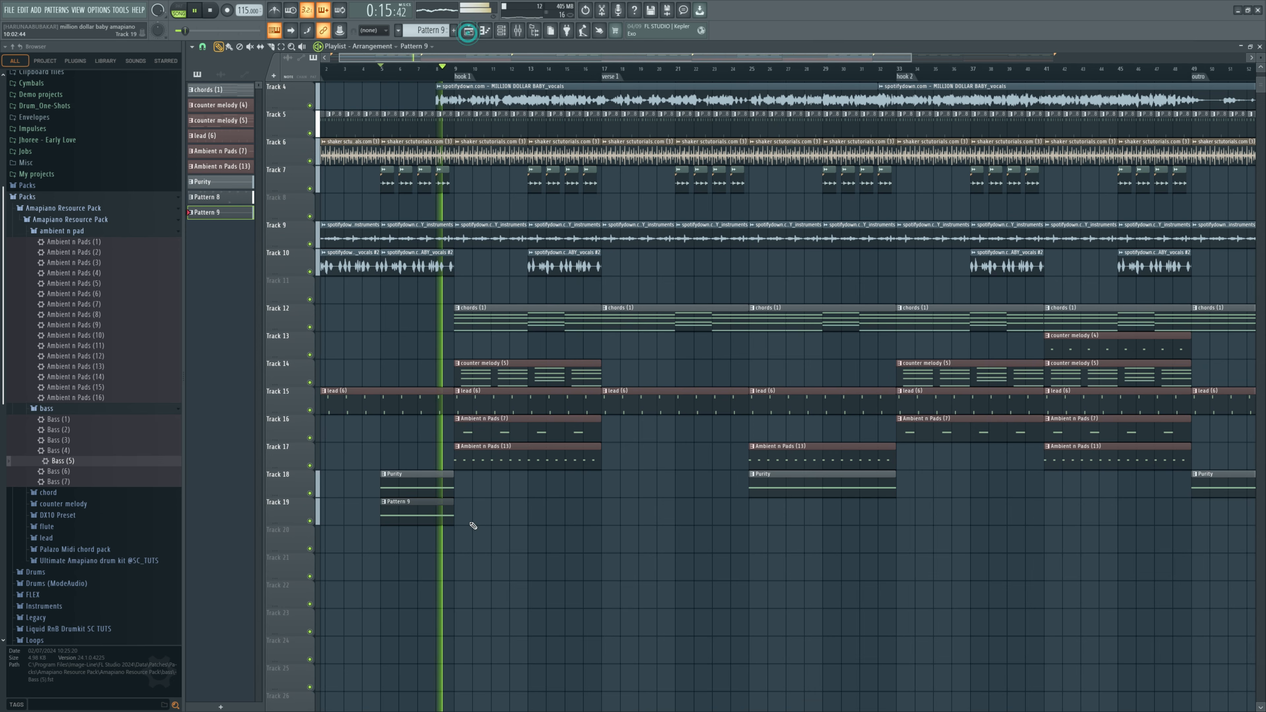
pyautogui.keyDown('ctrl'); pyautogui.click(434, 514); pyautogui.keyUp('ctrl')
pyautogui.scroll(-3, 433, 514)
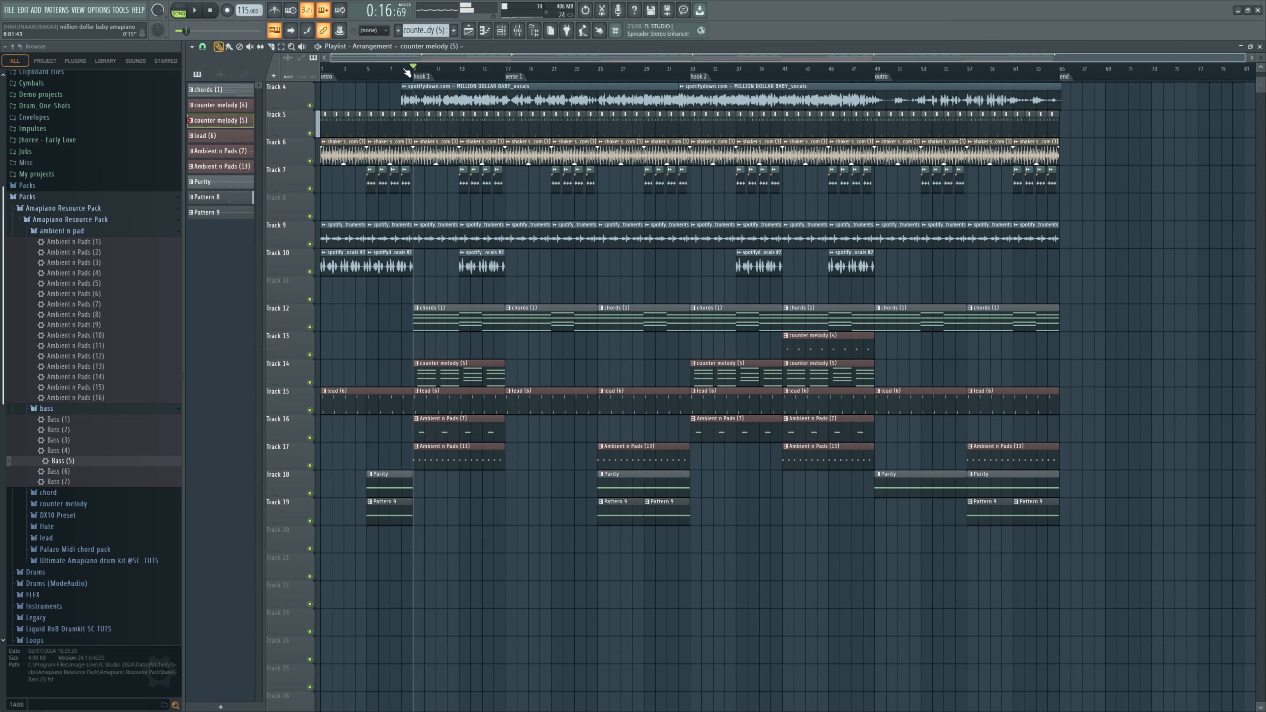
# Step: Add log drum preset (1) from the pack's DX10 Preset folder as a new channel and replace it with preset (2)
pyautogui.click(496, 36)
pyautogui.click(62, 231)
pyautogui.click(45, 351)
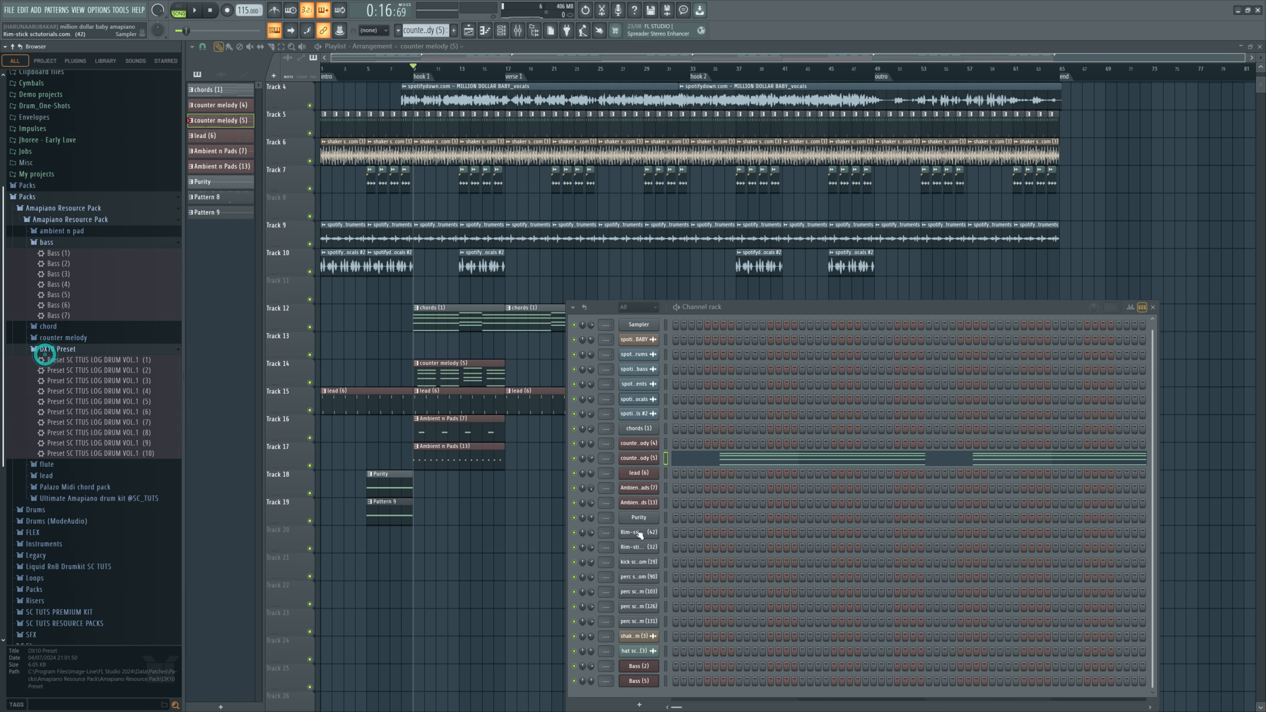
pyautogui.moveTo(818, 308); pyautogui.dragTo(746, 153)
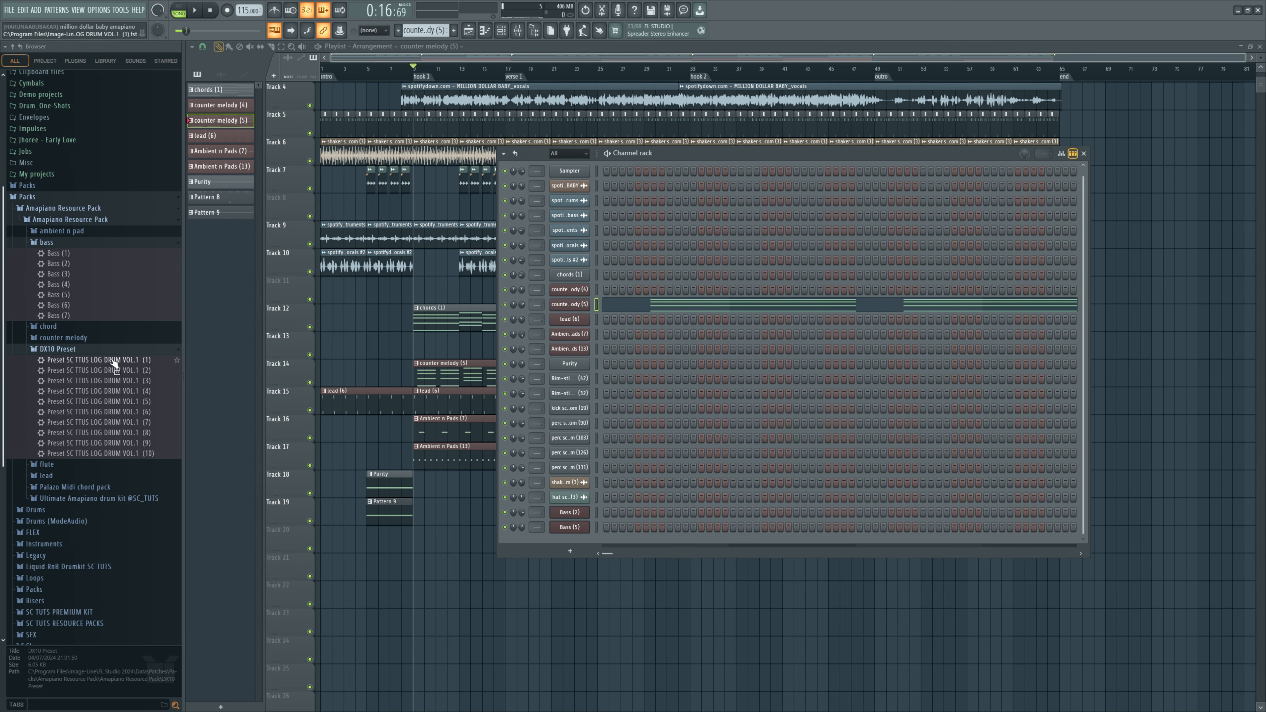
pyautogui.moveTo(108, 359); pyautogui.dragTo(505, 481)
pyautogui.moveTo(582, 539); pyautogui.dragTo(583, 540)
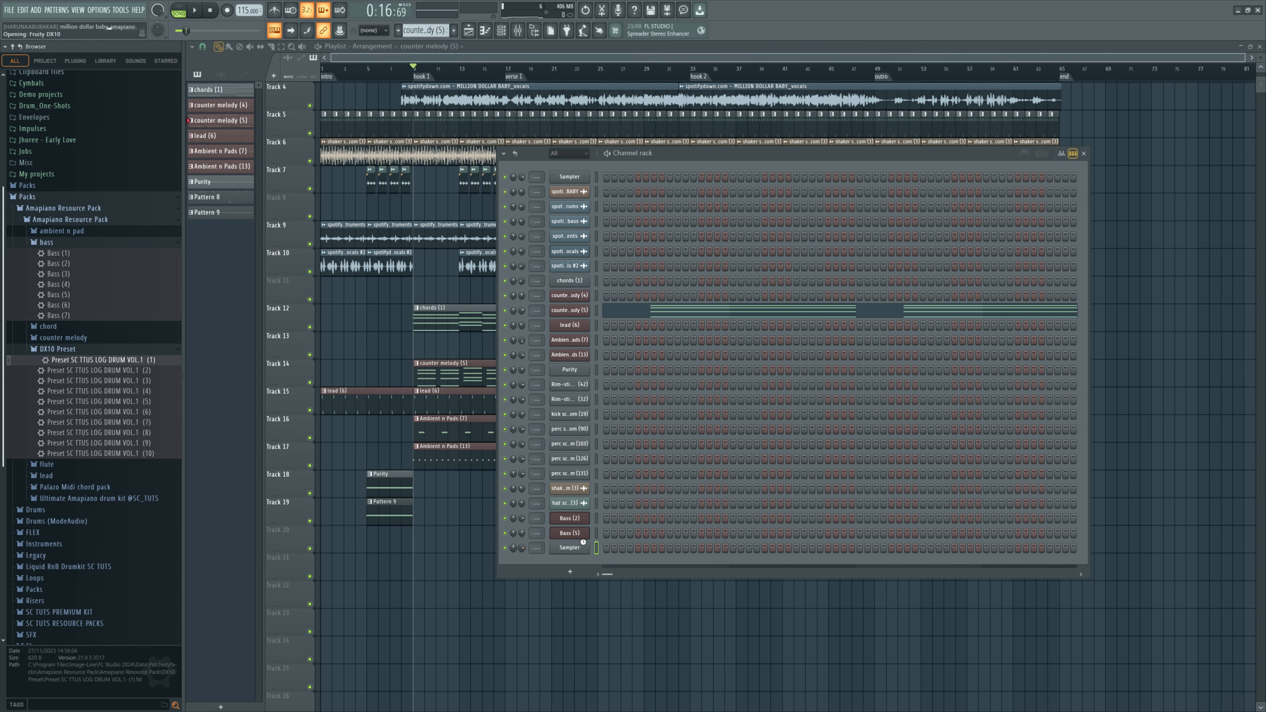
pyautogui.moveTo(139, 373); pyautogui.dragTo(198, 386)
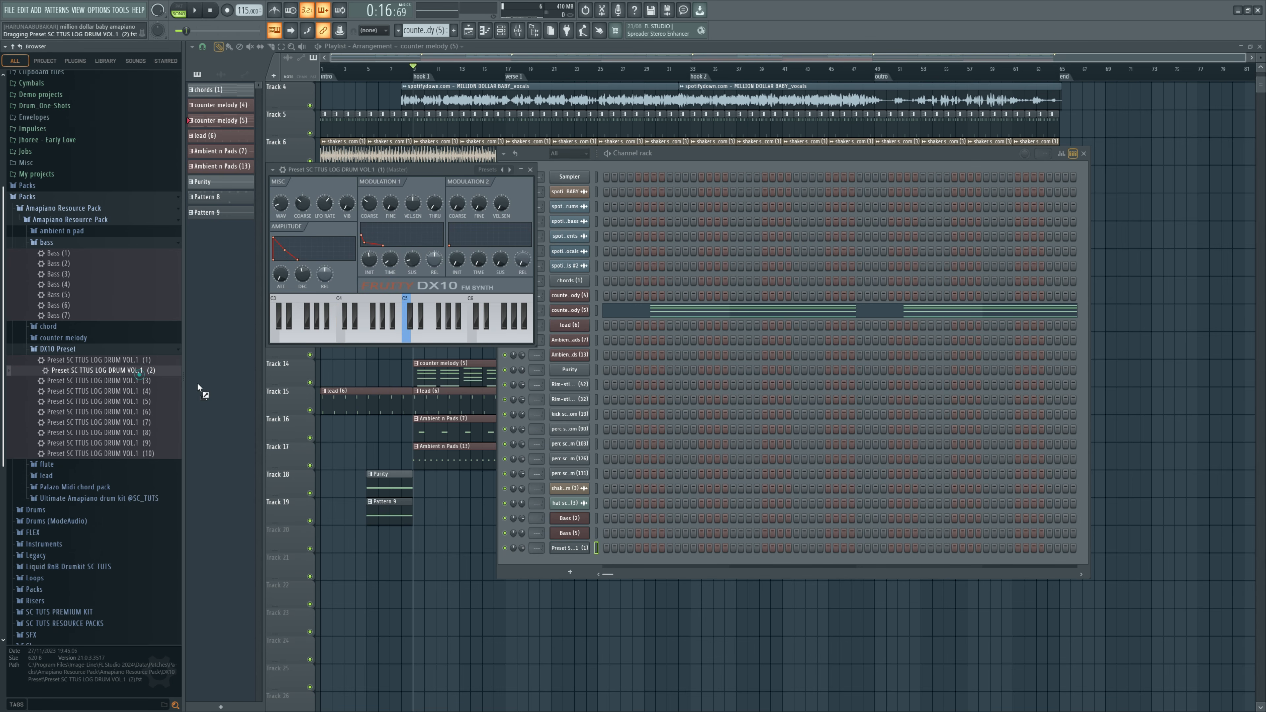
pyautogui.moveTo(580, 550); pyautogui.dragTo(582, 550)
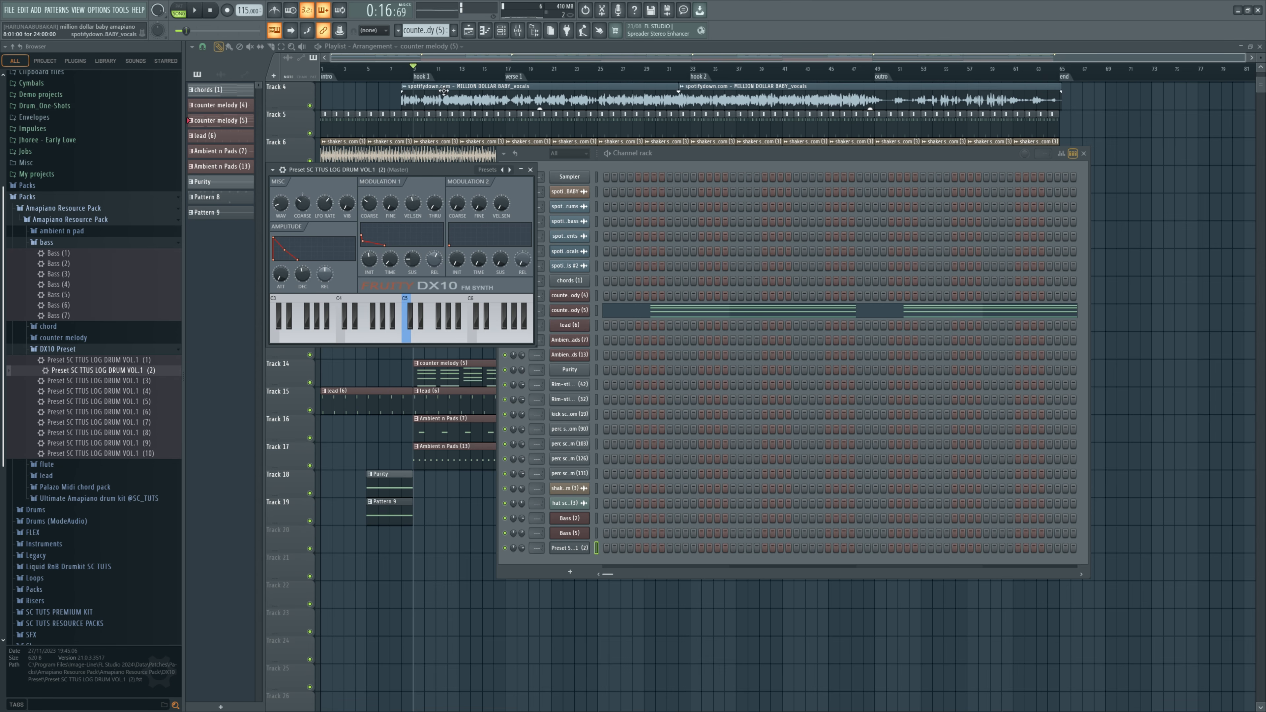
# Step: Switch to the chords (1) pattern, check its notes in the log drum's piano roll, and copy the chords (1) channel's notes
pyautogui.scroll(-1, 435, 30)
pyautogui.scroll(3, 434, 30)
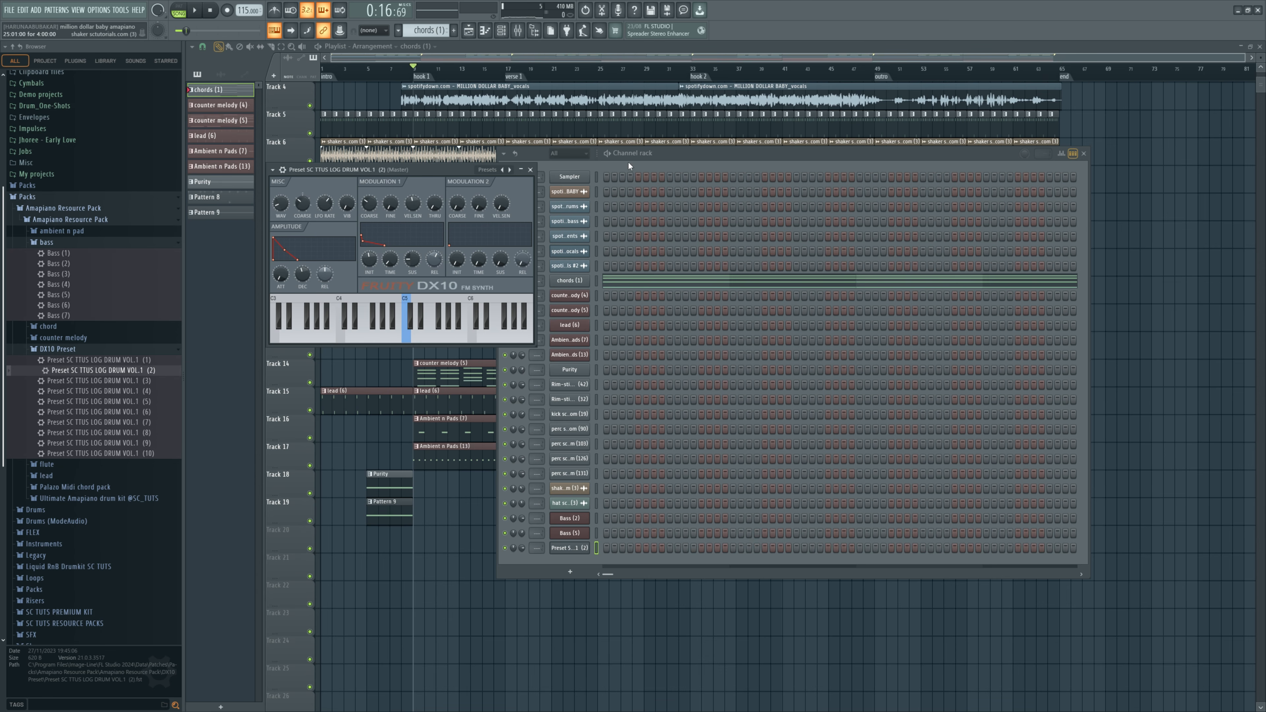
pyautogui.rightClick(566, 548)
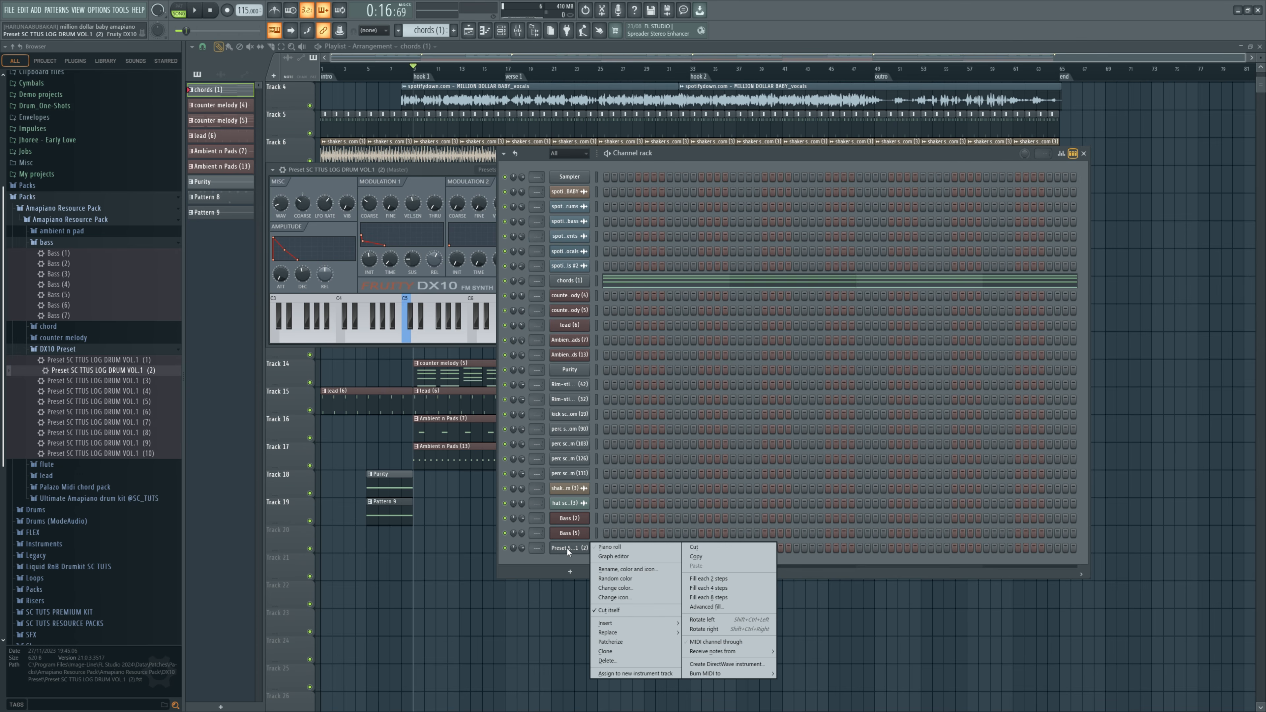
pyautogui.click(609, 548)
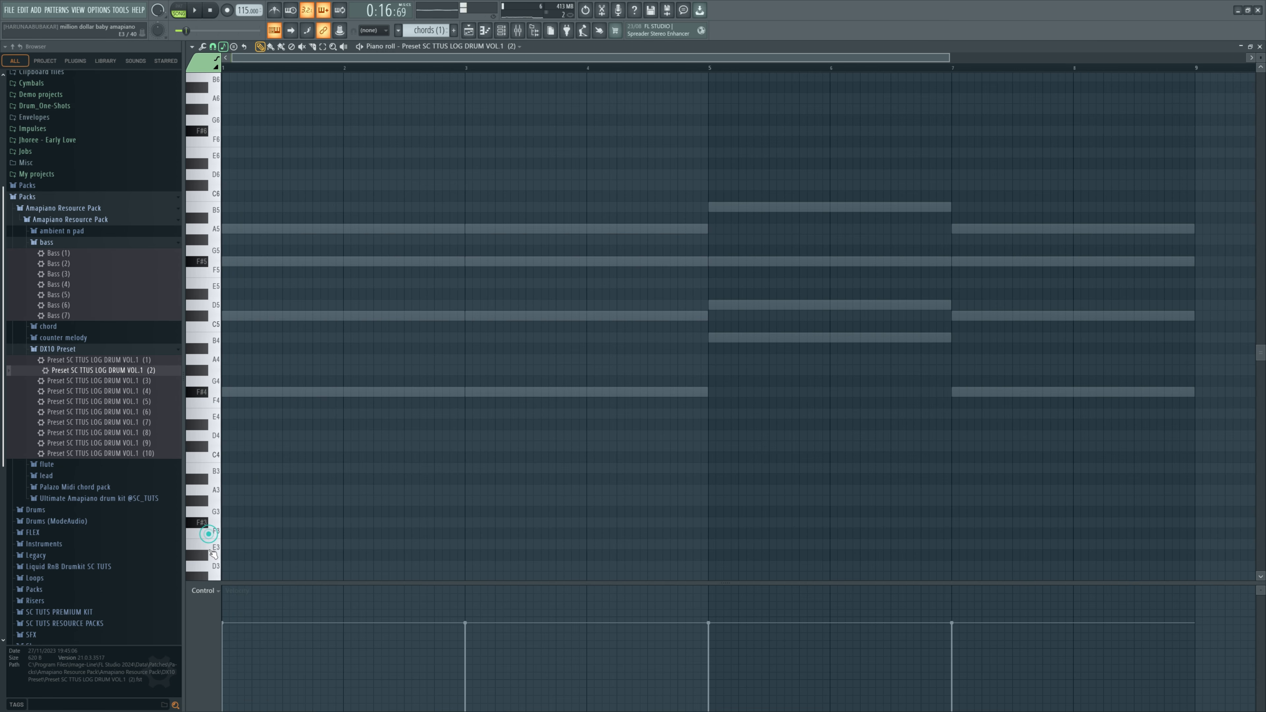
pyautogui.click(501, 31)
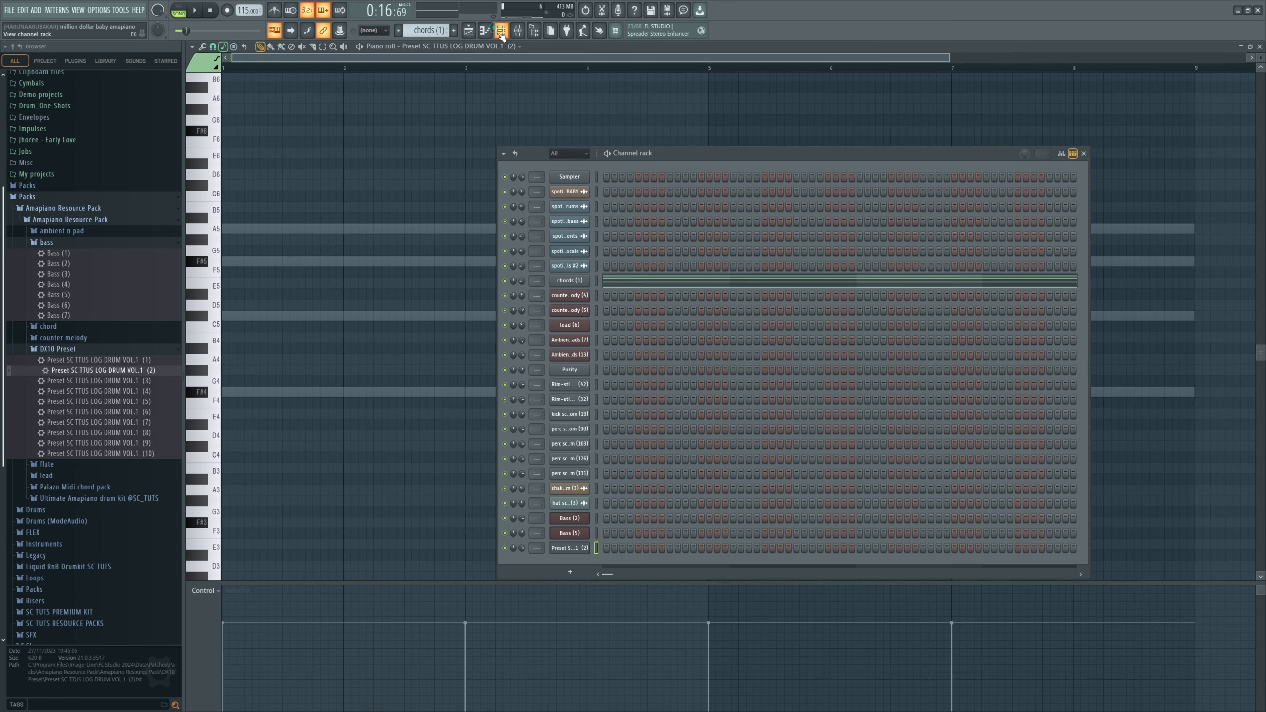
pyautogui.rightClick(574, 282)
pyautogui.click(691, 295)
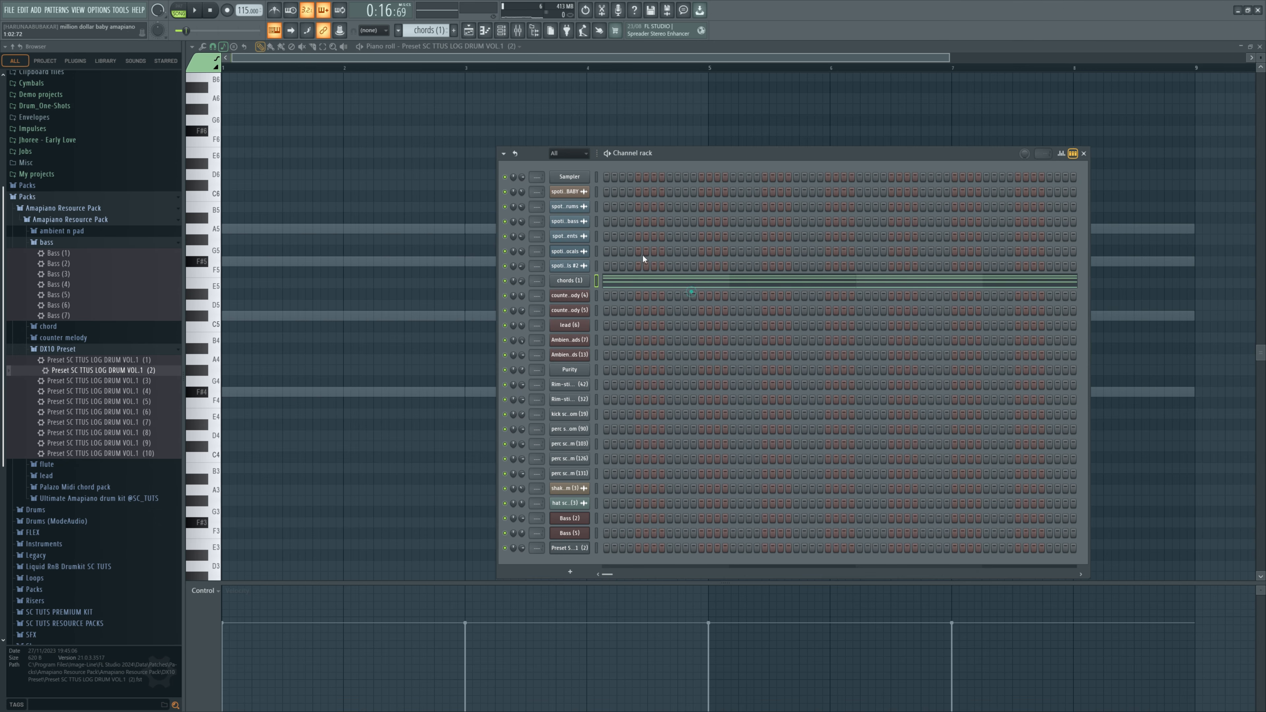
# Step: Create a new empty pattern with the default name and place its clip at bar 9 on Track 20
pyautogui.click(468, 31)
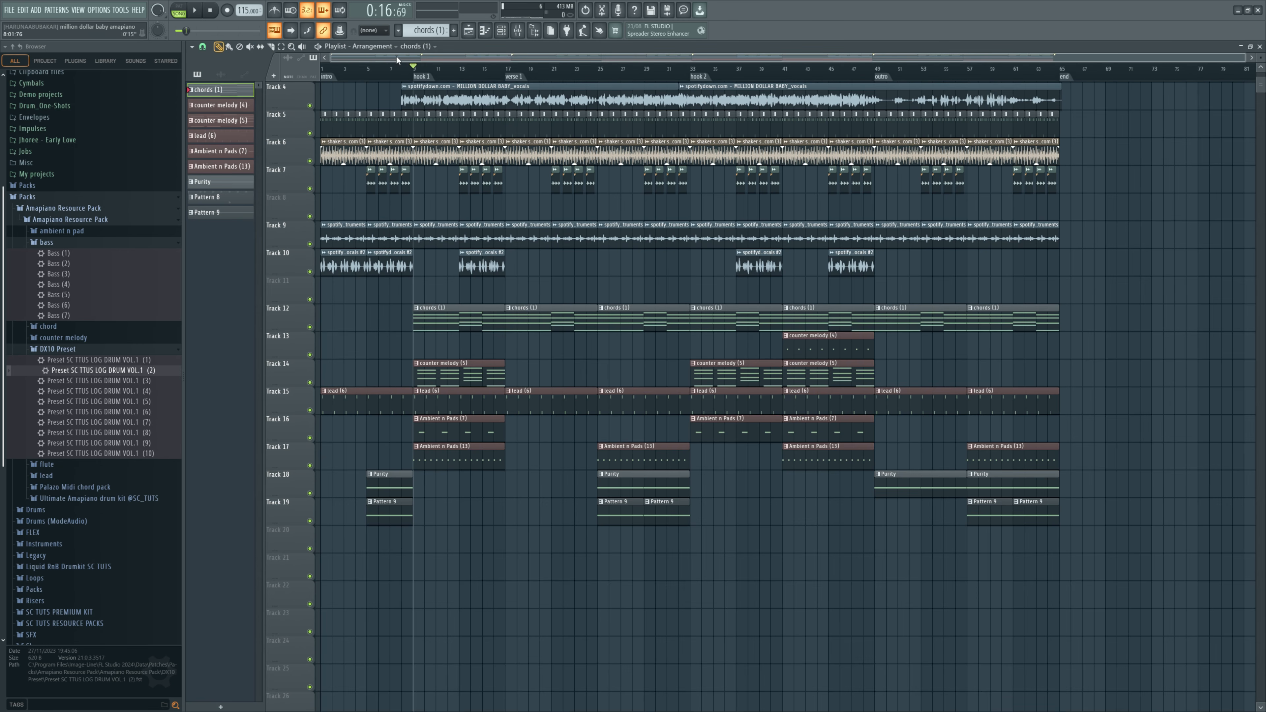
pyautogui.rightClick(425, 33)
pyautogui.click(523, 39)
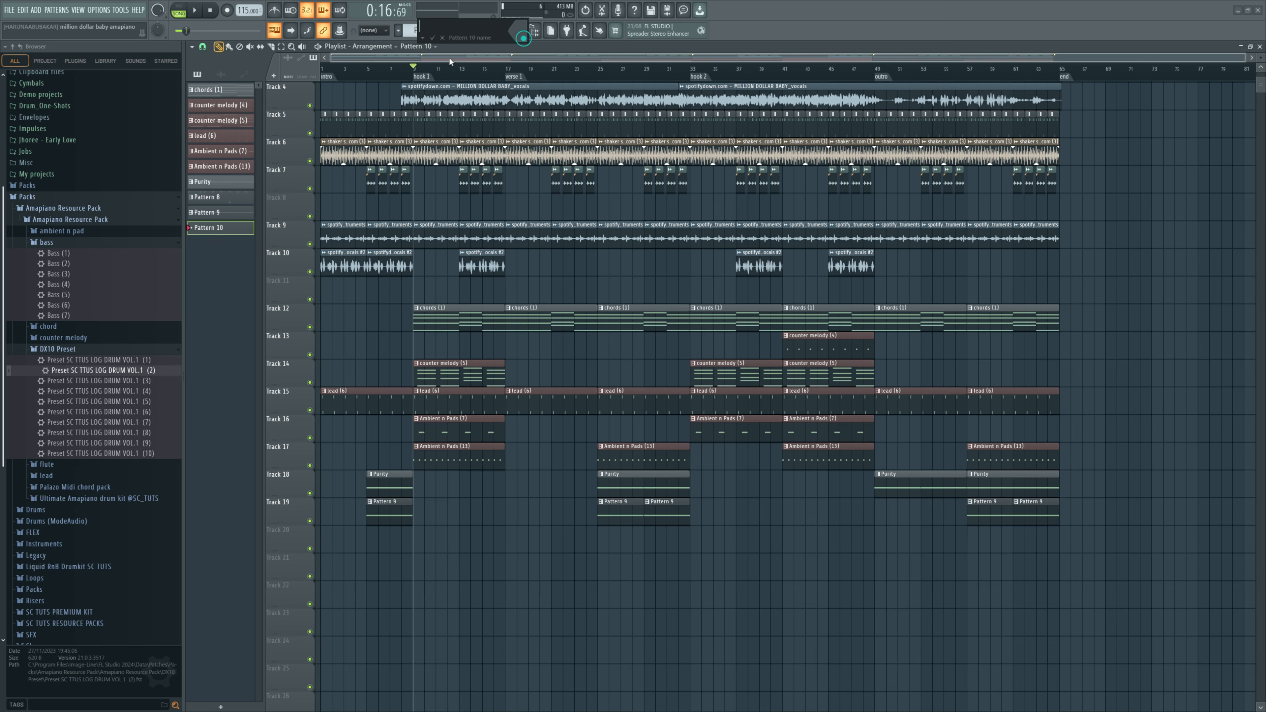
pyautogui.click(442, 37)
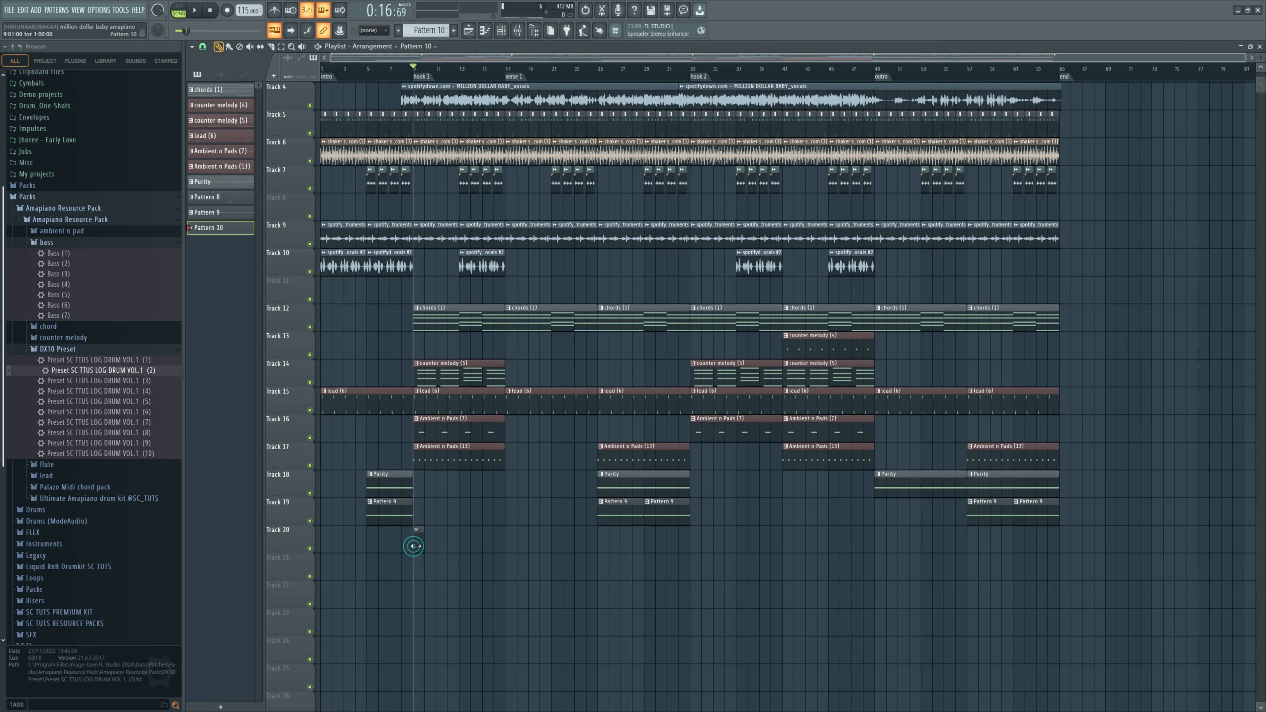
# Step: Paste the copied chord notes into the Sampler channel of Pattern 10
pyautogui.press('F6')
pyautogui.rightClick(582, 178)
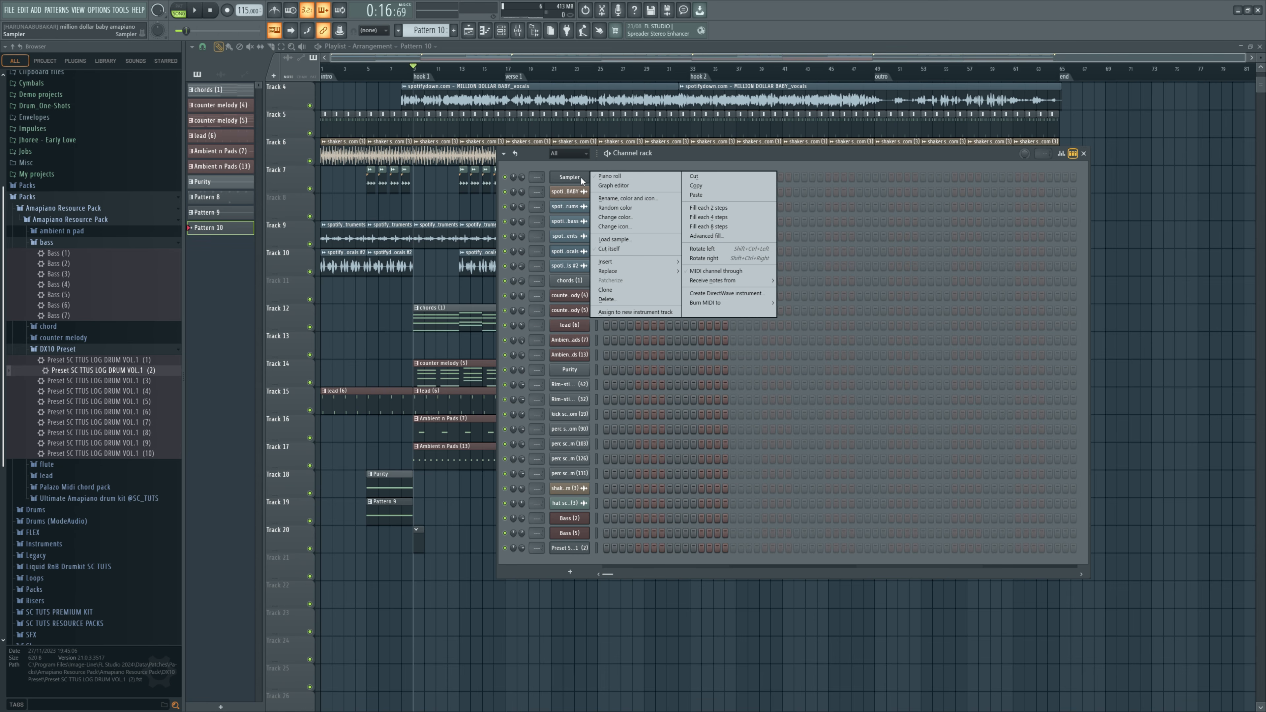
pyautogui.click(688, 194)
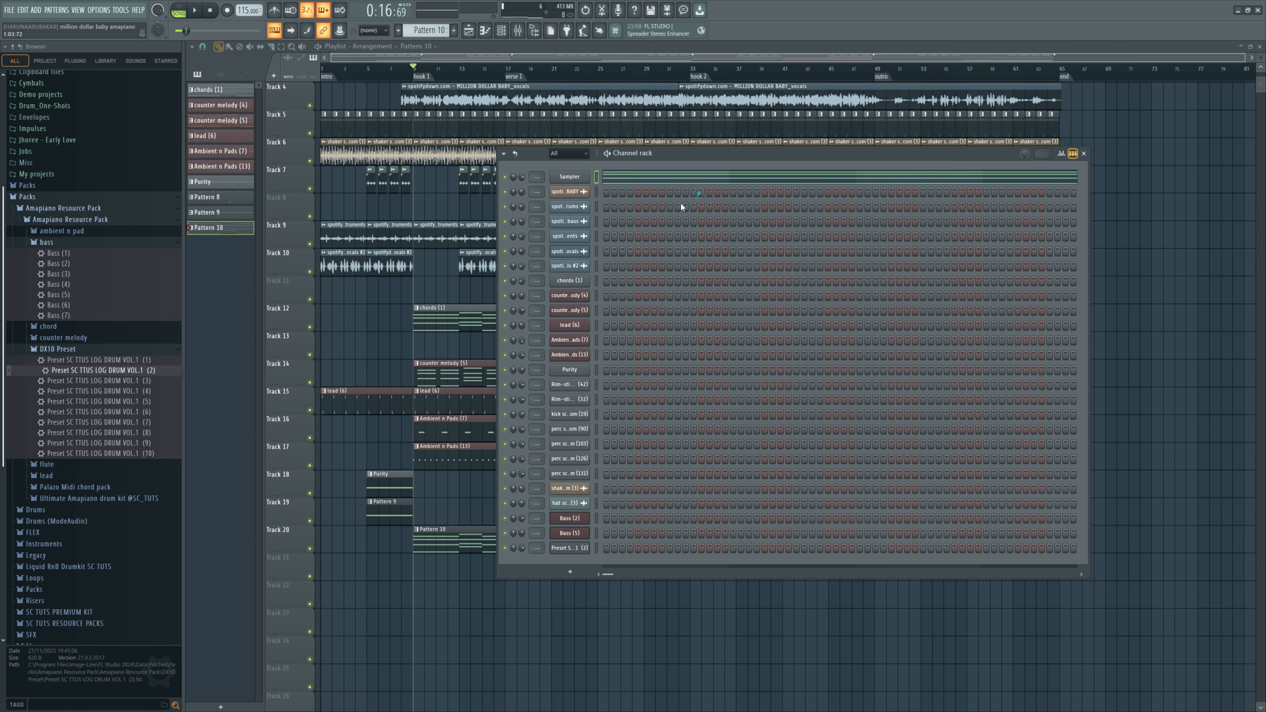
# Step: Duplicate the Sampler's chord notes one and two octaves lower as a reference, and close its piano roll
pyautogui.click(639, 179)
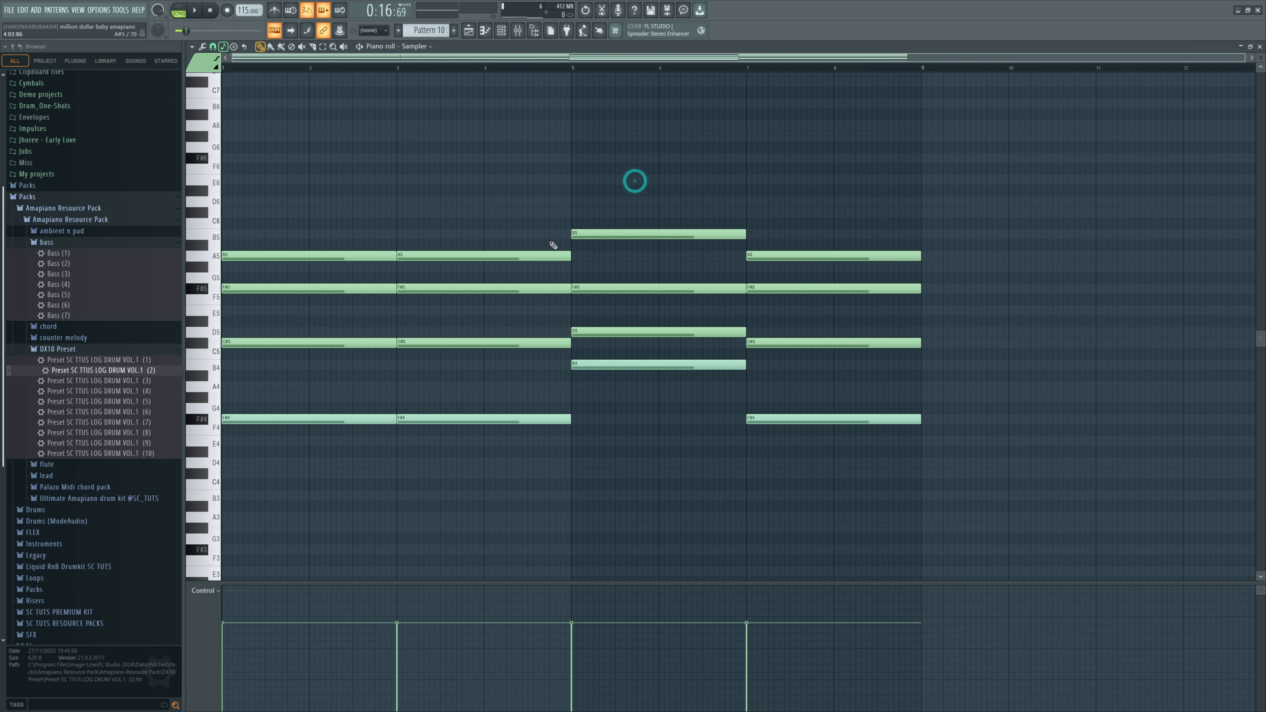
pyautogui.hotkey('ctrl', 'a')
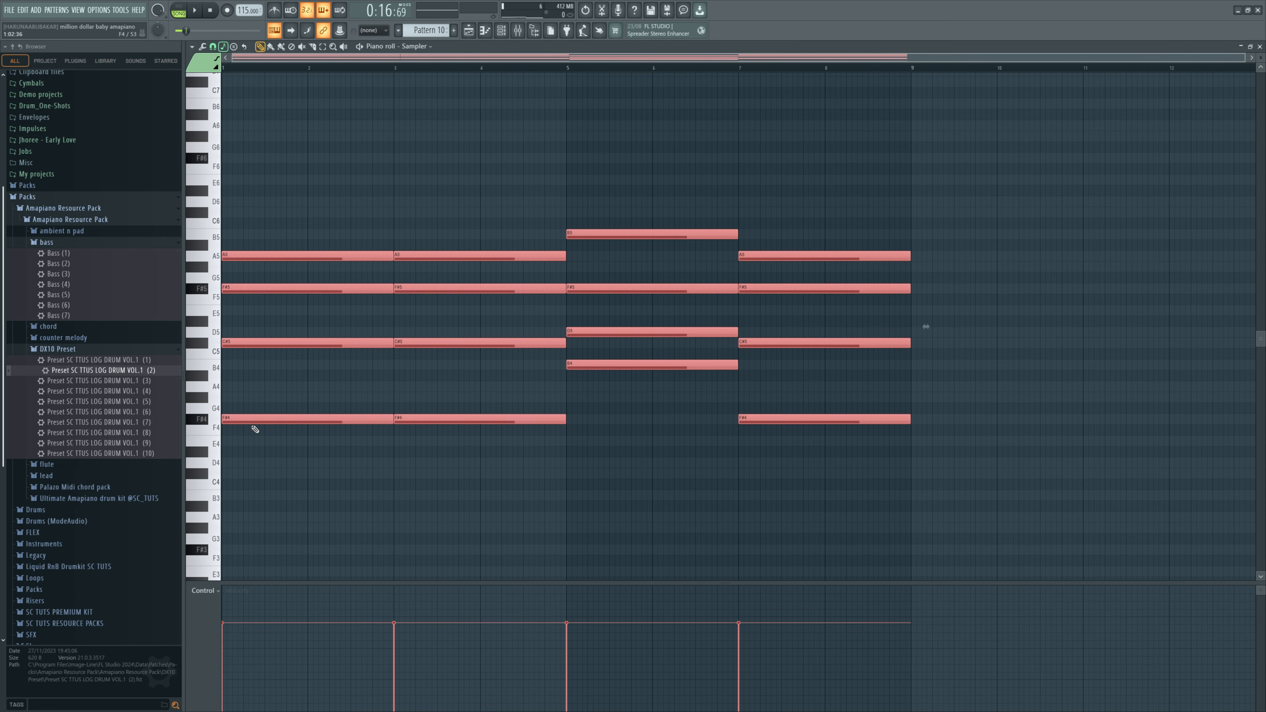
pyautogui.hotkey('ctrl', 'Down')
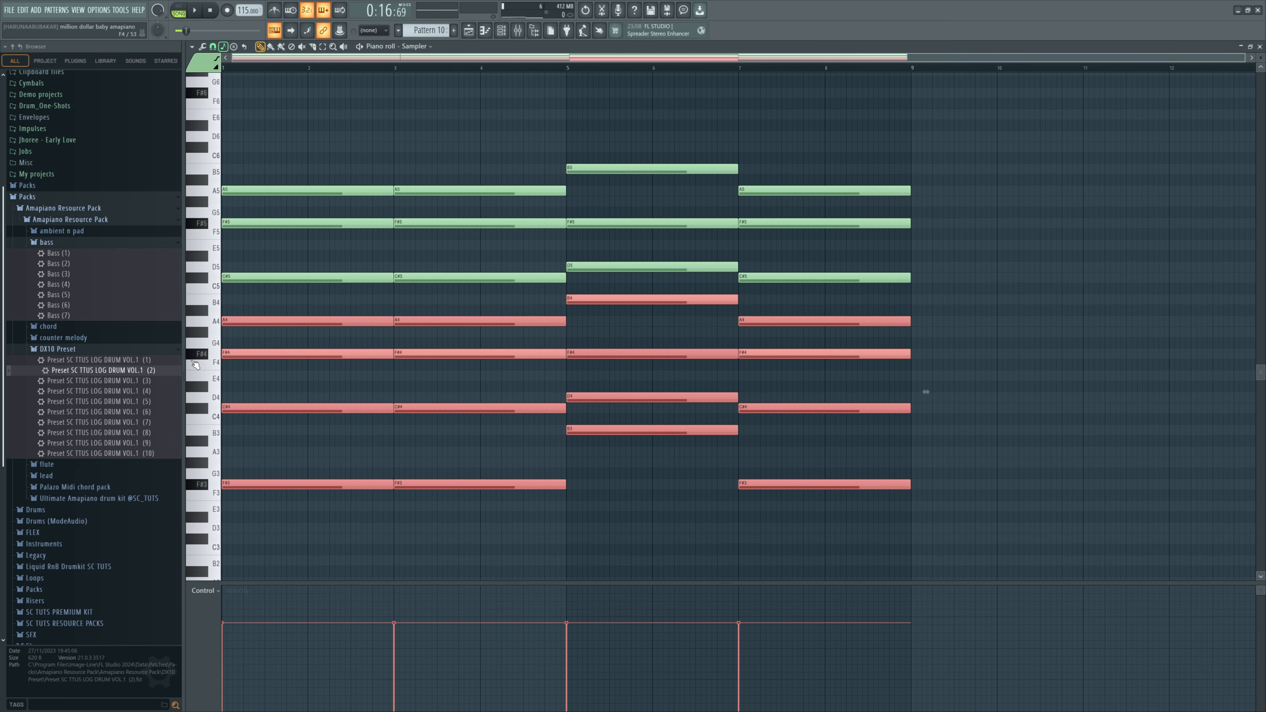
pyautogui.moveTo(274, 482); pyautogui.dragTo(25, 383)
pyautogui.hotkey('ctrl', 'Down')
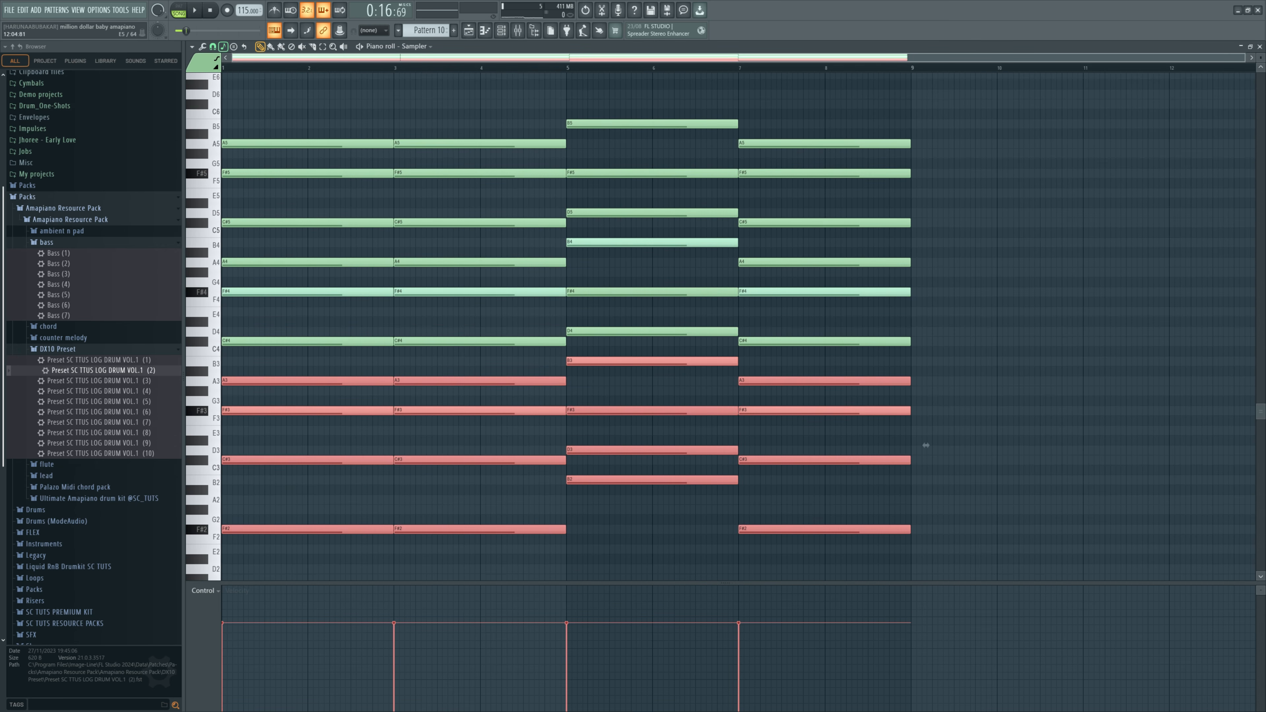
pyautogui.click(1260, 47)
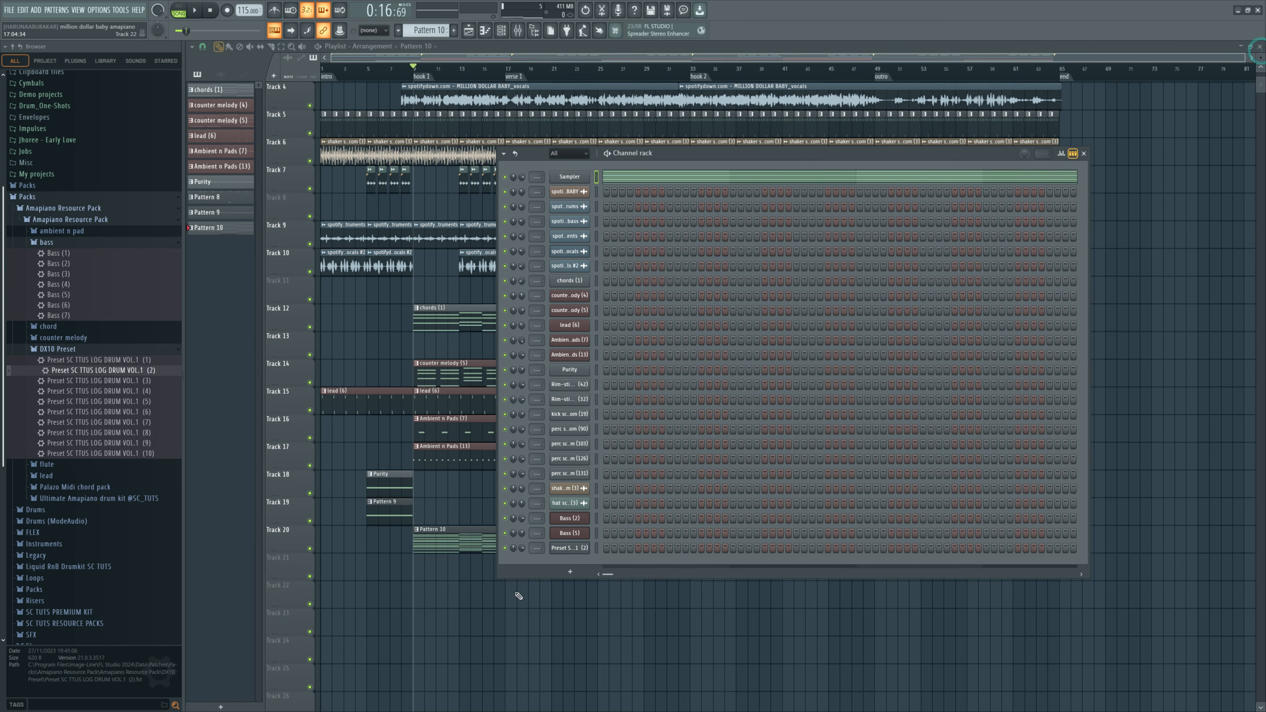
# Step: Draw a half-bar F#3 note at the start of the log drum preset (2) channel's piano roll
pyautogui.rightClick(578, 549)
pyautogui.click(628, 547)
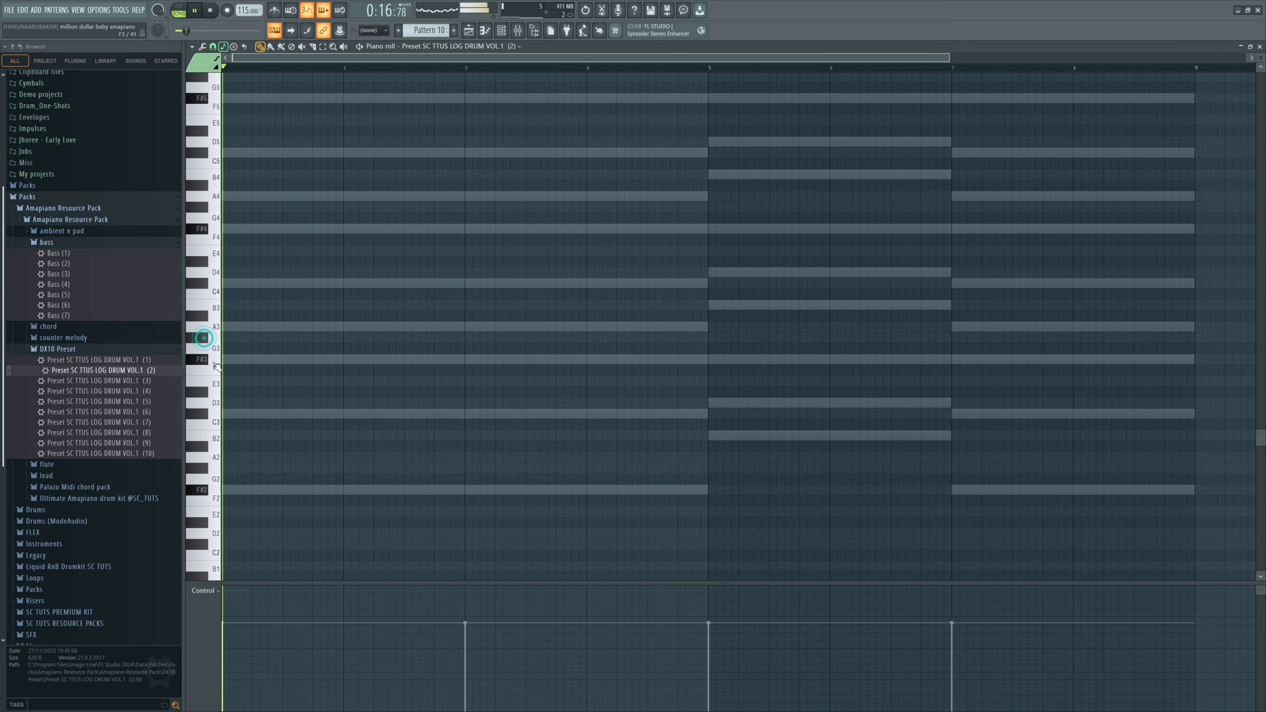
pyautogui.click(206, 361)
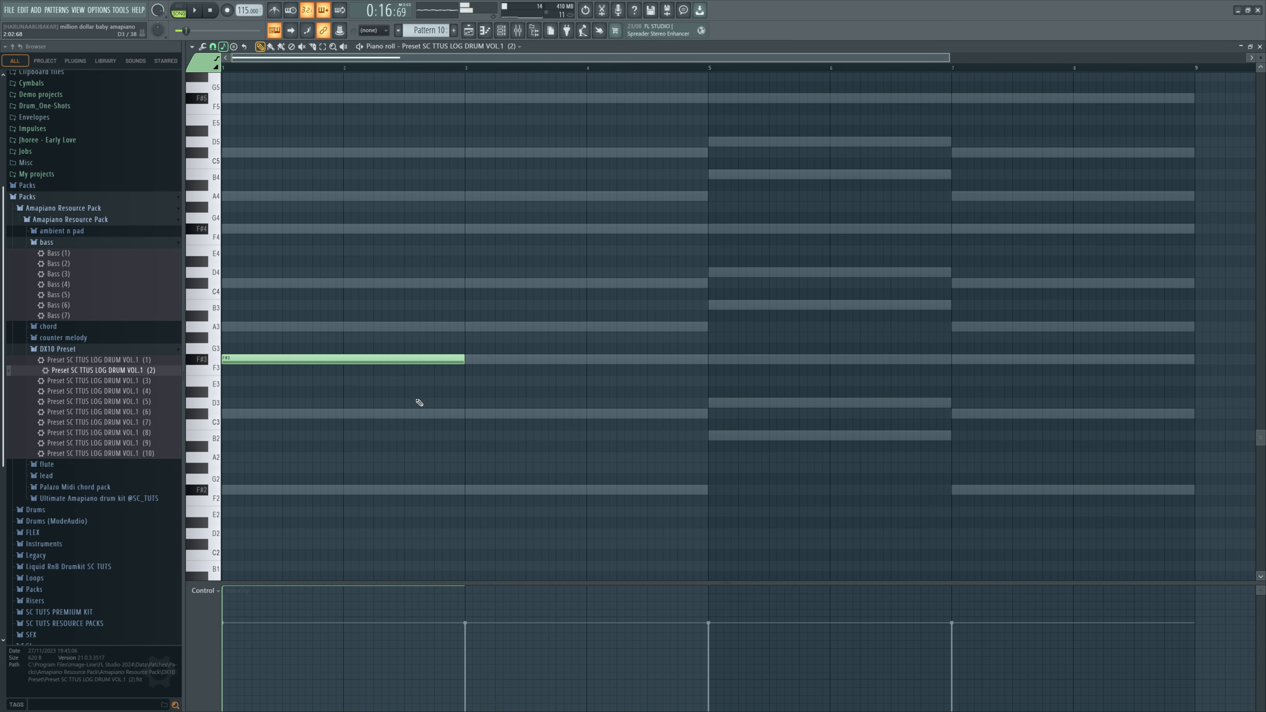
pyautogui.moveTo(462, 356); pyautogui.dragTo(281, 359)
pyautogui.press('space')
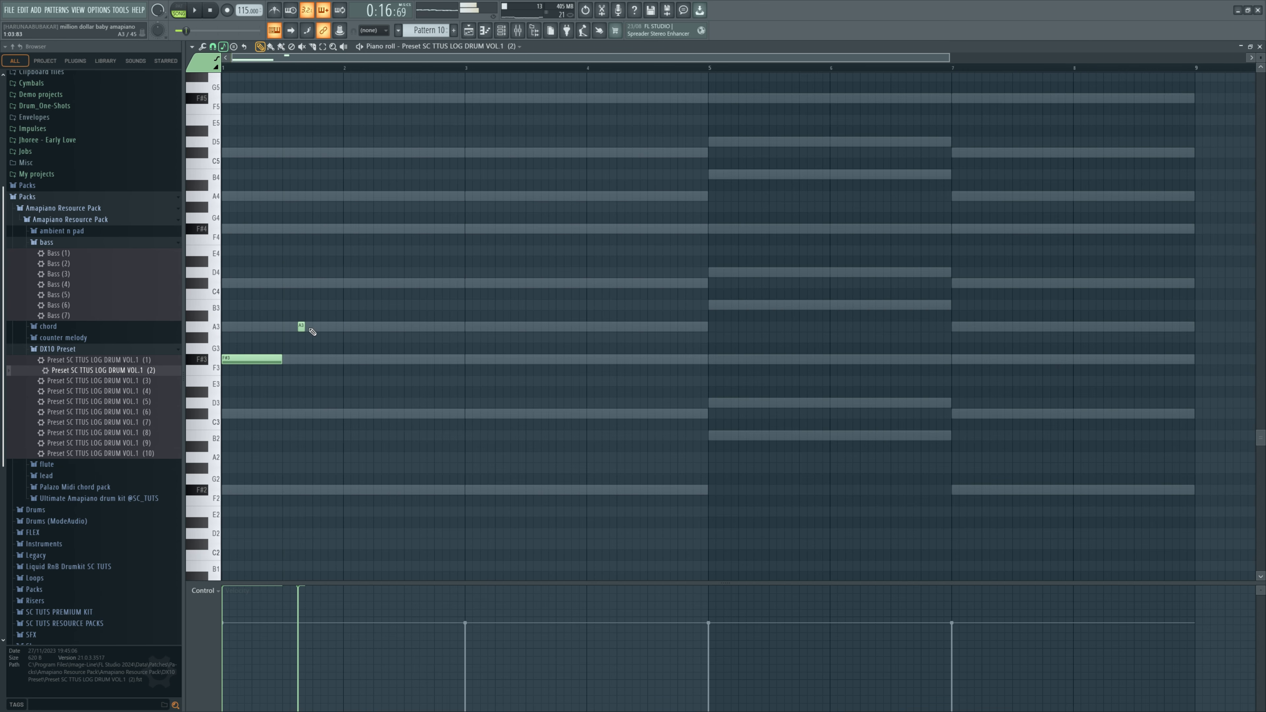
# Step: Add three short A3 notes and a short F#3 late in bar 1, plus a short F#3 at the start of bar 2
pyautogui.press('space')
pyautogui.keyDown('ctrl'); pyautogui.scroll(2, 349, 340); pyautogui.keyUp('ctrl')
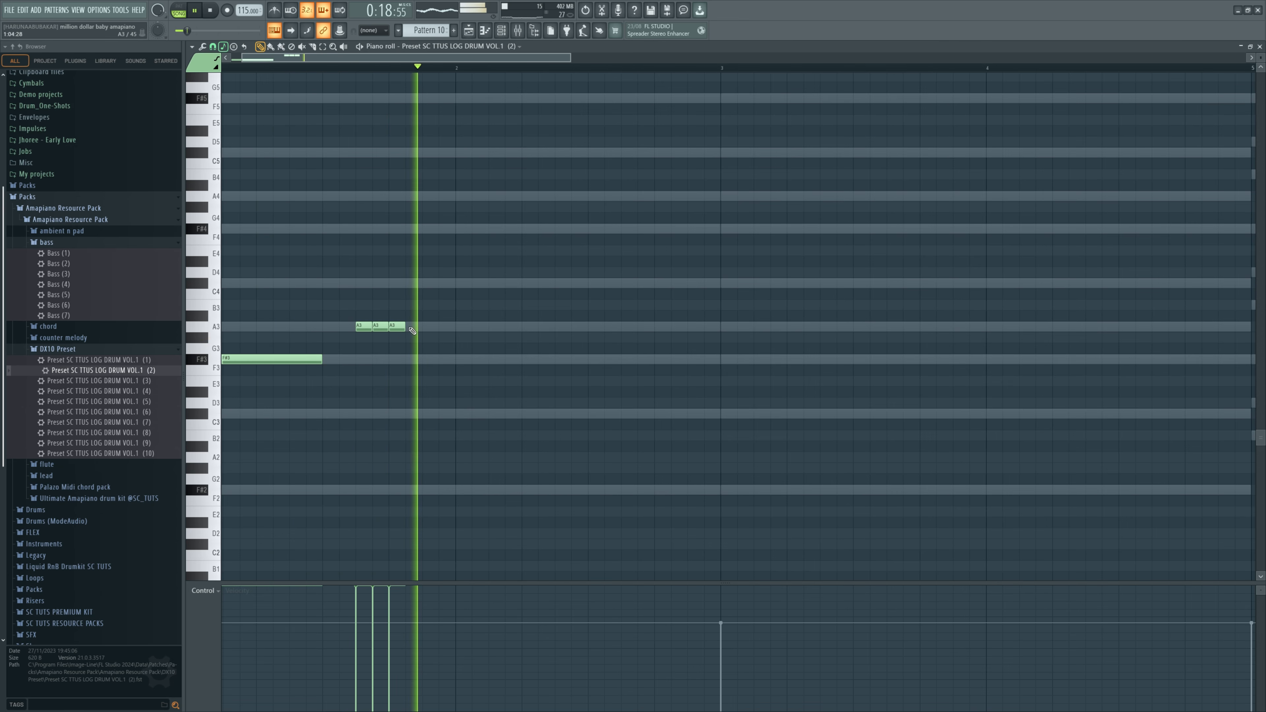
pyautogui.click(425, 359)
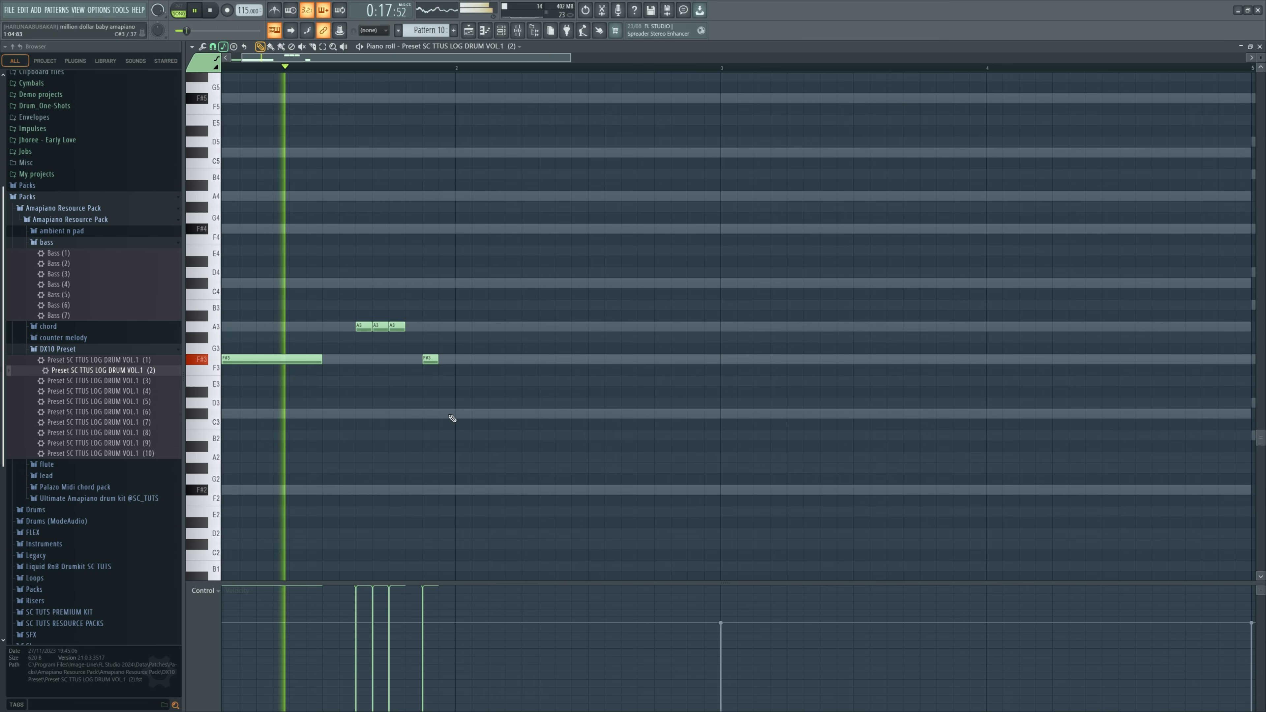
pyautogui.click(457, 414)
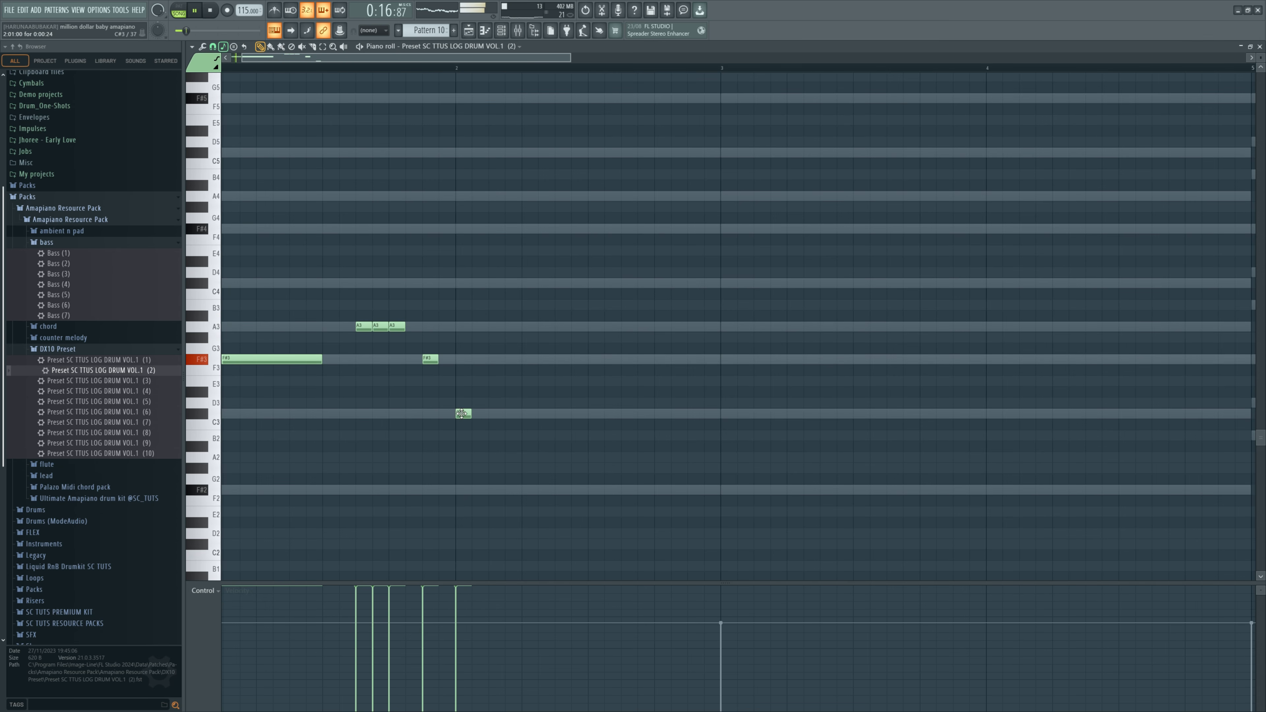
pyautogui.moveTo(461, 414); pyautogui.dragTo(464, 358)
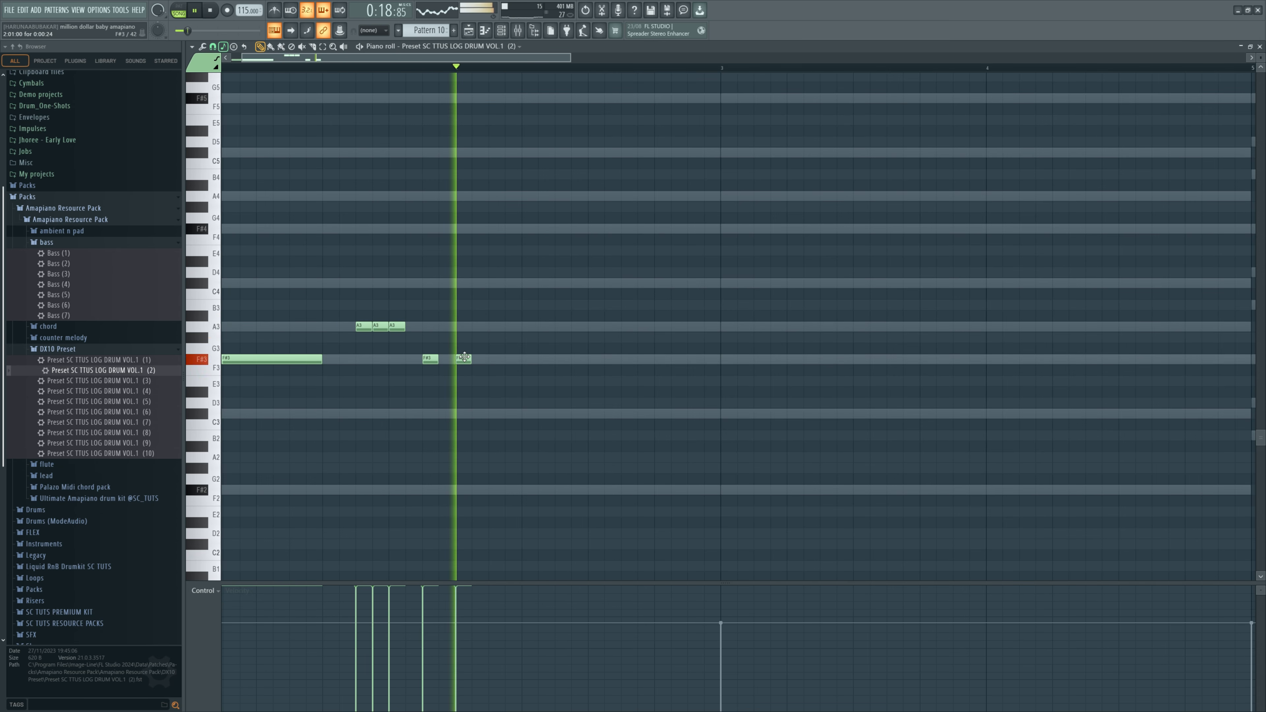
# Step: Try an extra short F#3 right after the A3 notes, and try the three A3 notes an octave lower during playback
pyautogui.moveTo(405, 313); pyautogui.dragTo(406, 358)
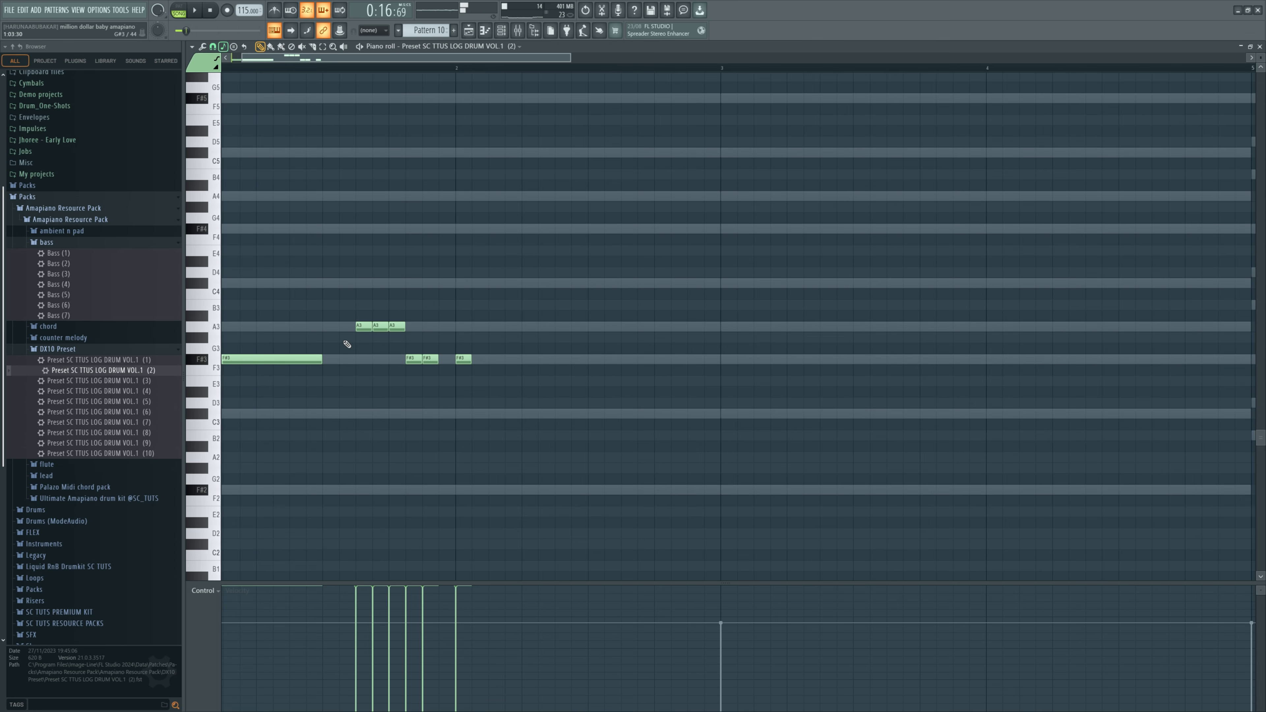
pyautogui.press('space')
pyautogui.hotkey('ctrl', 'Down')
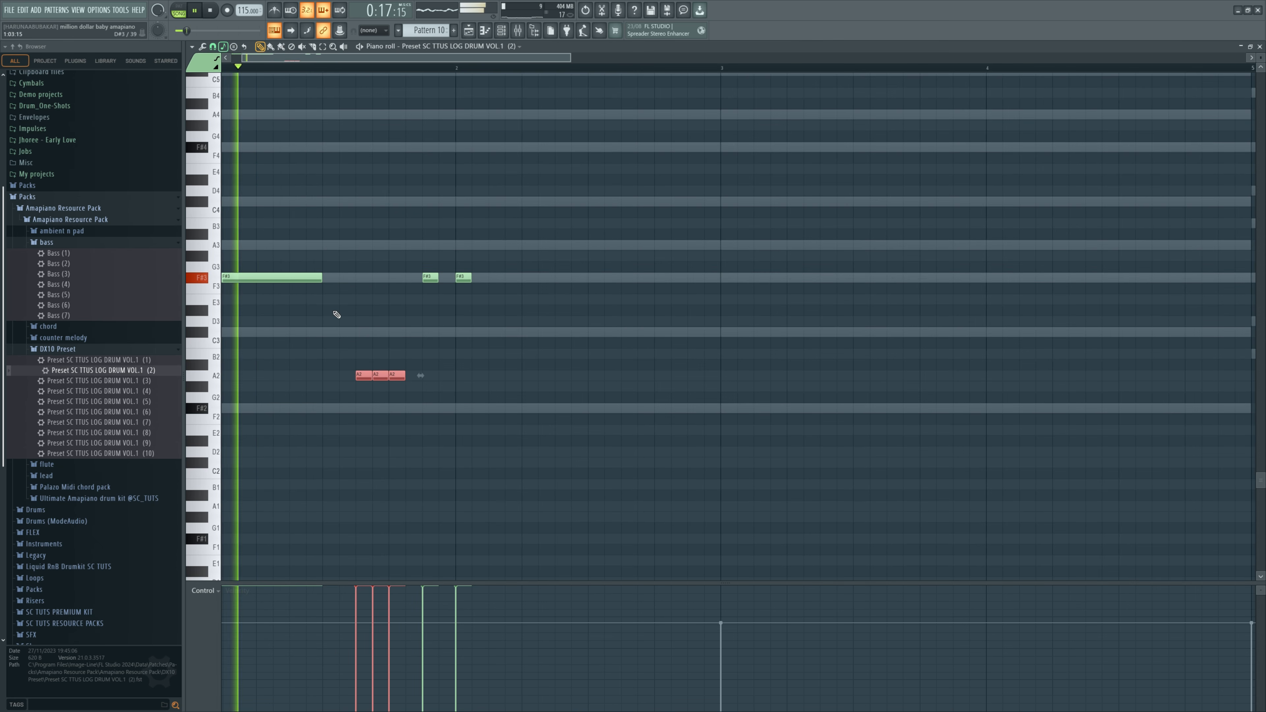
pyautogui.hotkey('ctrl', 'Up')
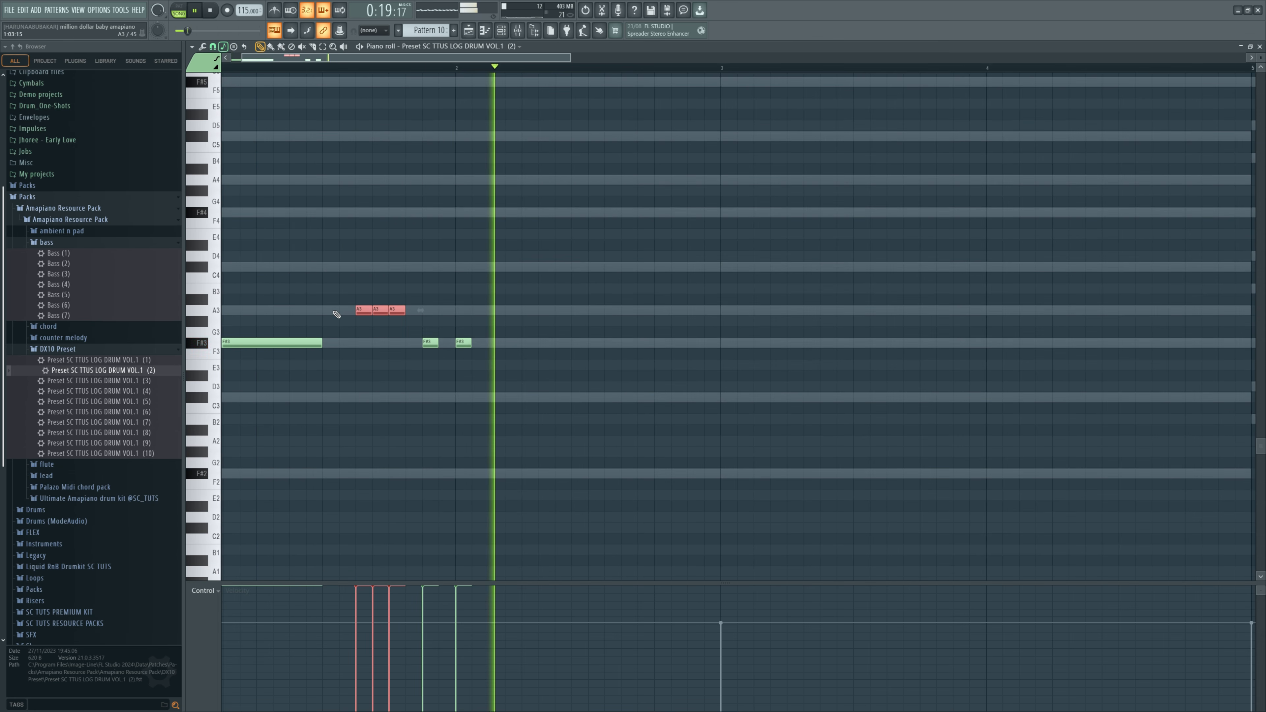
# Step: Try the short note at the start of bar 5 on B2 and B3 during playback, and settle it on D3
pyautogui.keyDown('ctrl'); pyautogui.click(509, 289); pyautogui.keyUp('ctrl')
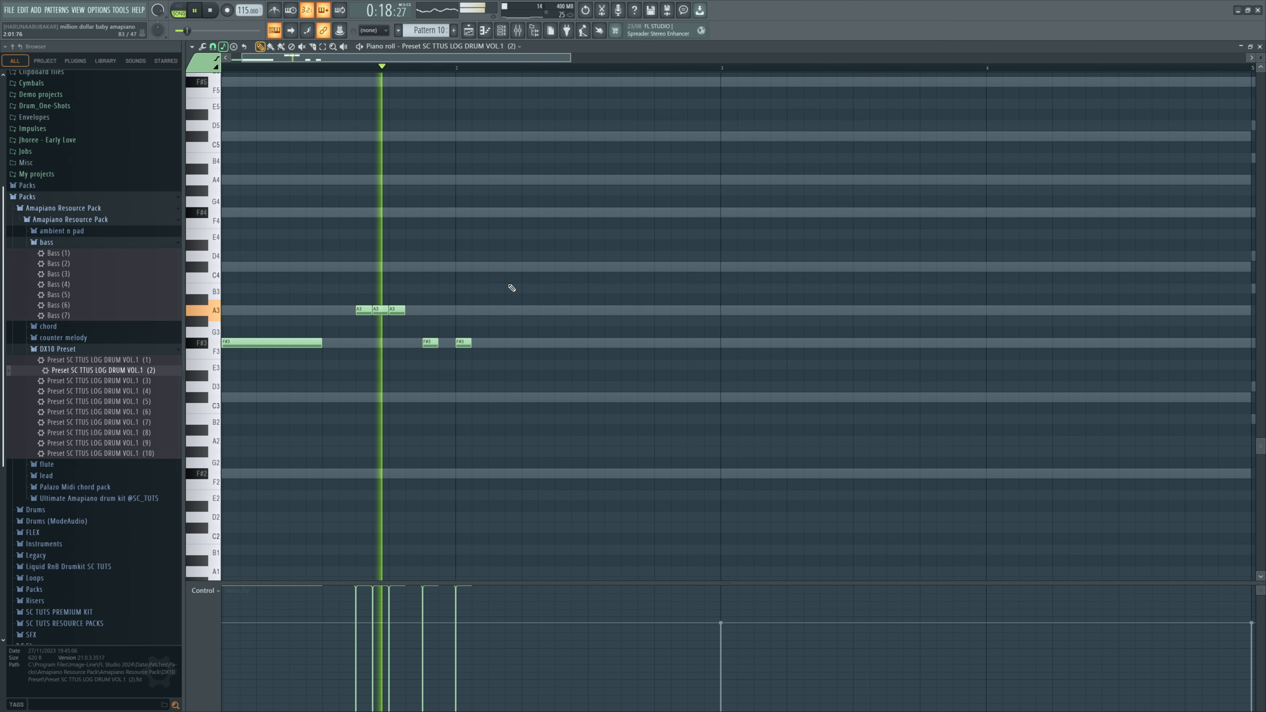
pyautogui.keyDown('ctrl'); pyautogui.scroll(-2, 499, 334); pyautogui.keyUp('ctrl')
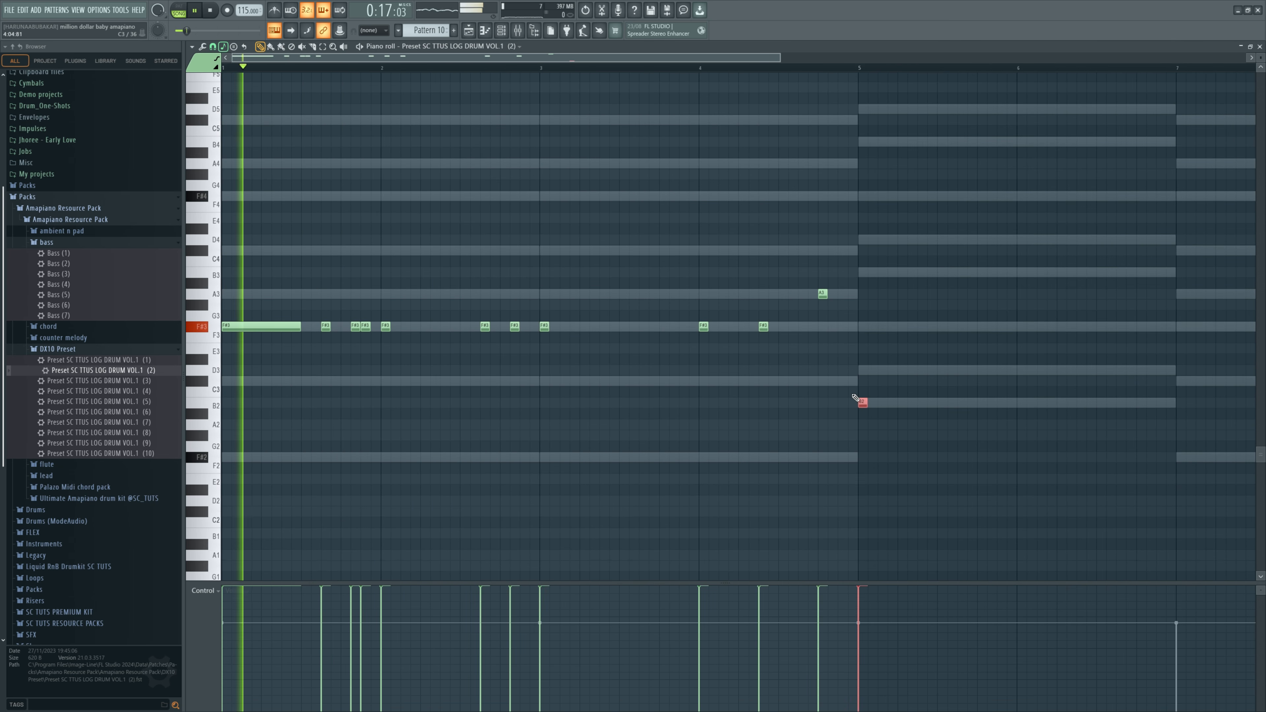
pyautogui.hotkey('ctrl', 'Up')
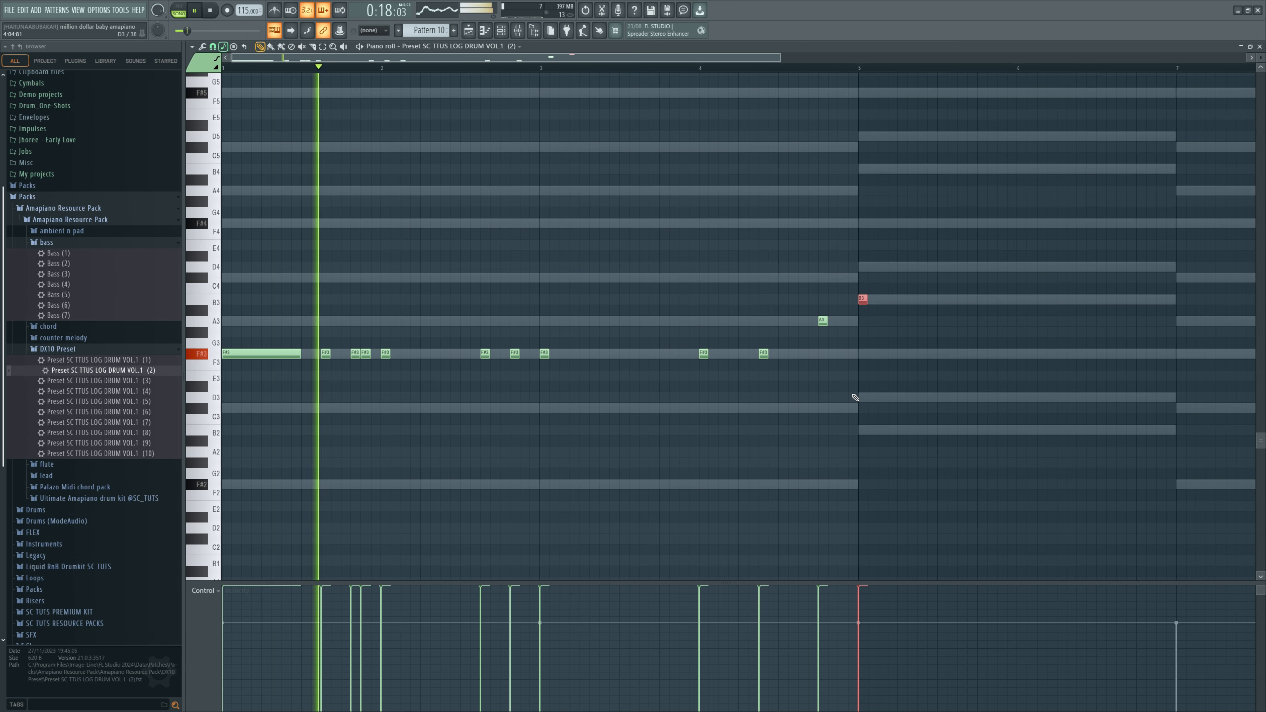
pyautogui.hotkey('ctrl', 'Down')
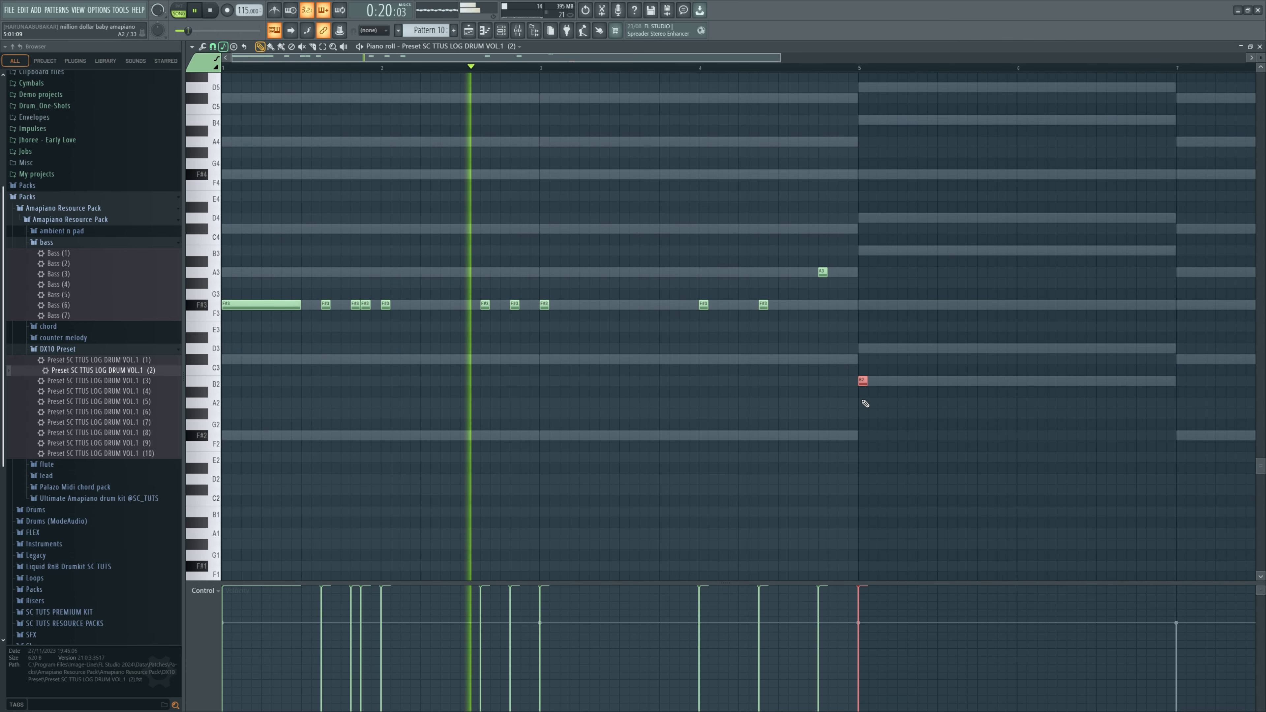
pyautogui.hotkey('ctrl', 'Up')
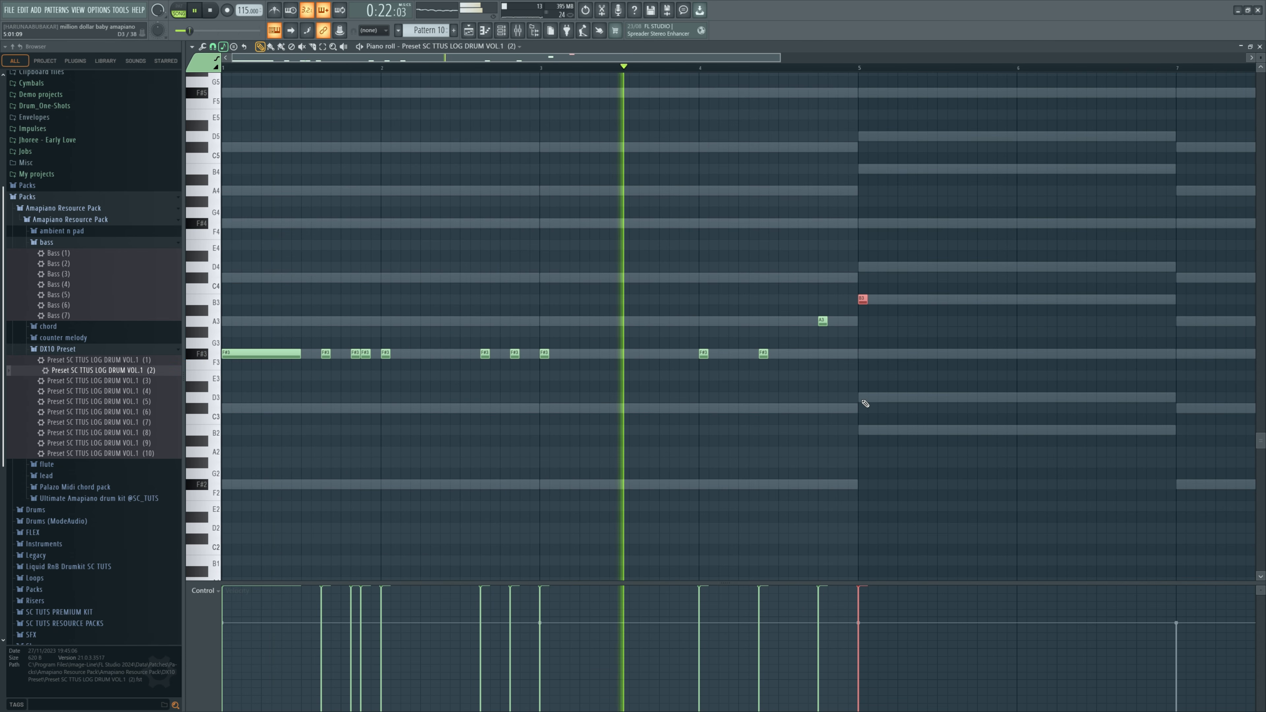
pyautogui.press('Down')
pyautogui.press('Down')
pyautogui.press('Down')
pyautogui.press('Down')
pyautogui.press('Down')
pyautogui.press('Down')
pyautogui.press('Down')
pyautogui.press('Down')
pyautogui.press('Down')
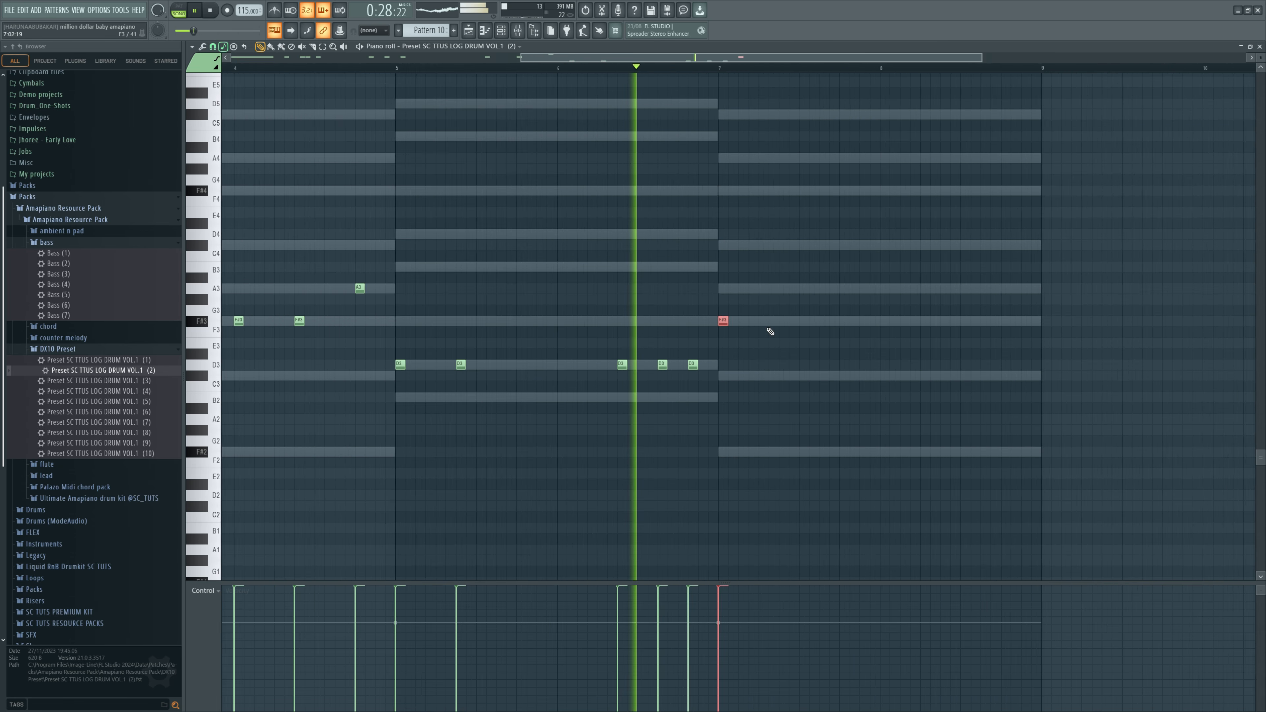
# Step: Add two more short F#3 notes after the one at the start of bar 7
pyautogui.scroll(2, 770, 331)
pyautogui.click(745, 321)
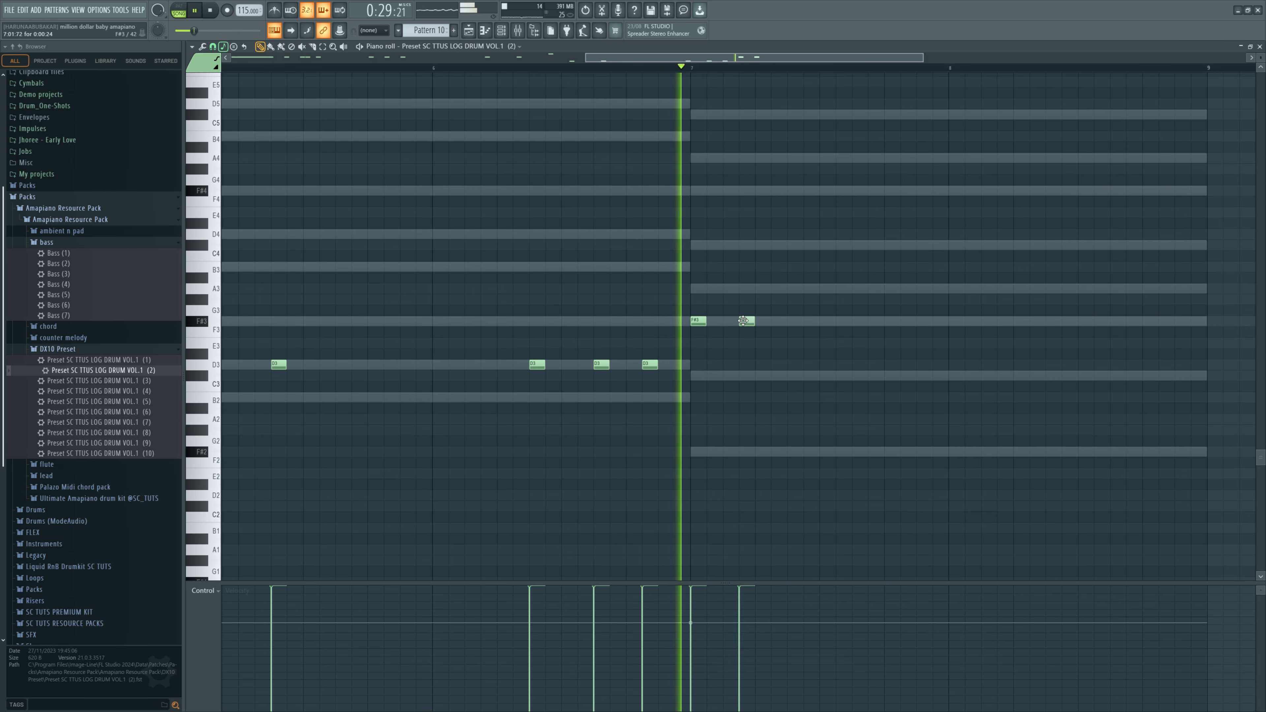
pyautogui.press('space')
pyautogui.press('space')
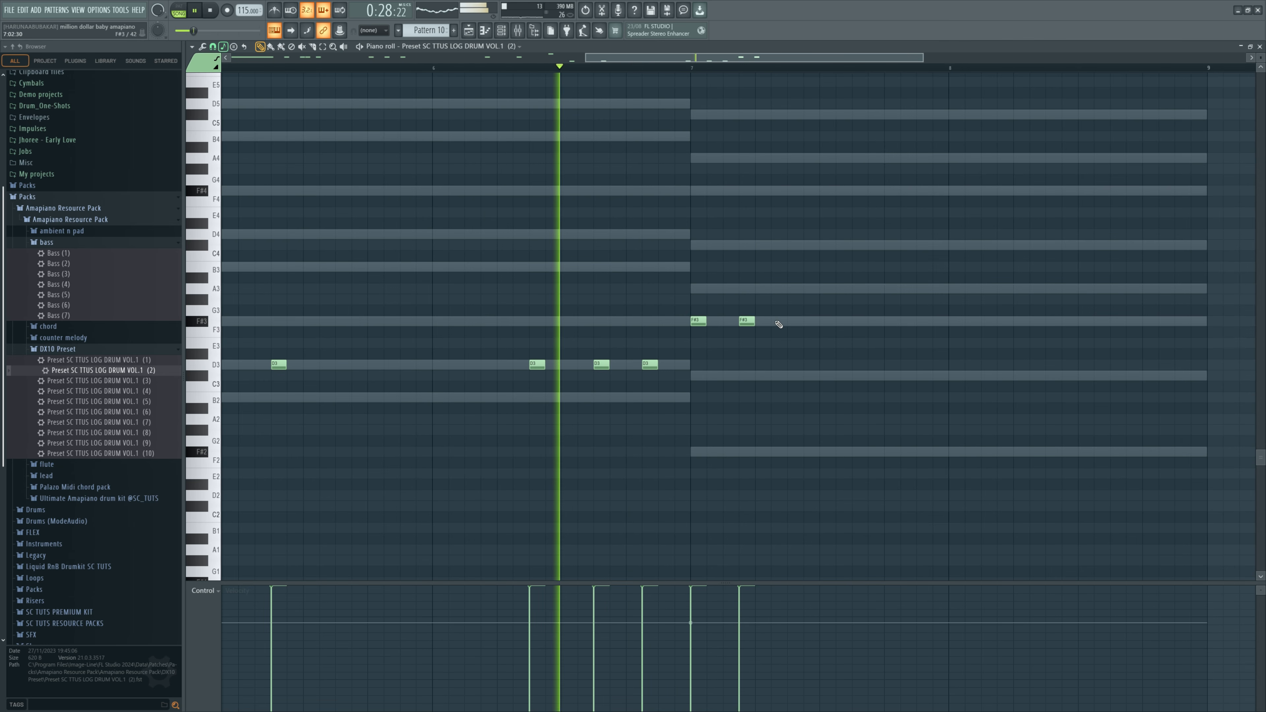
pyautogui.click(789, 320)
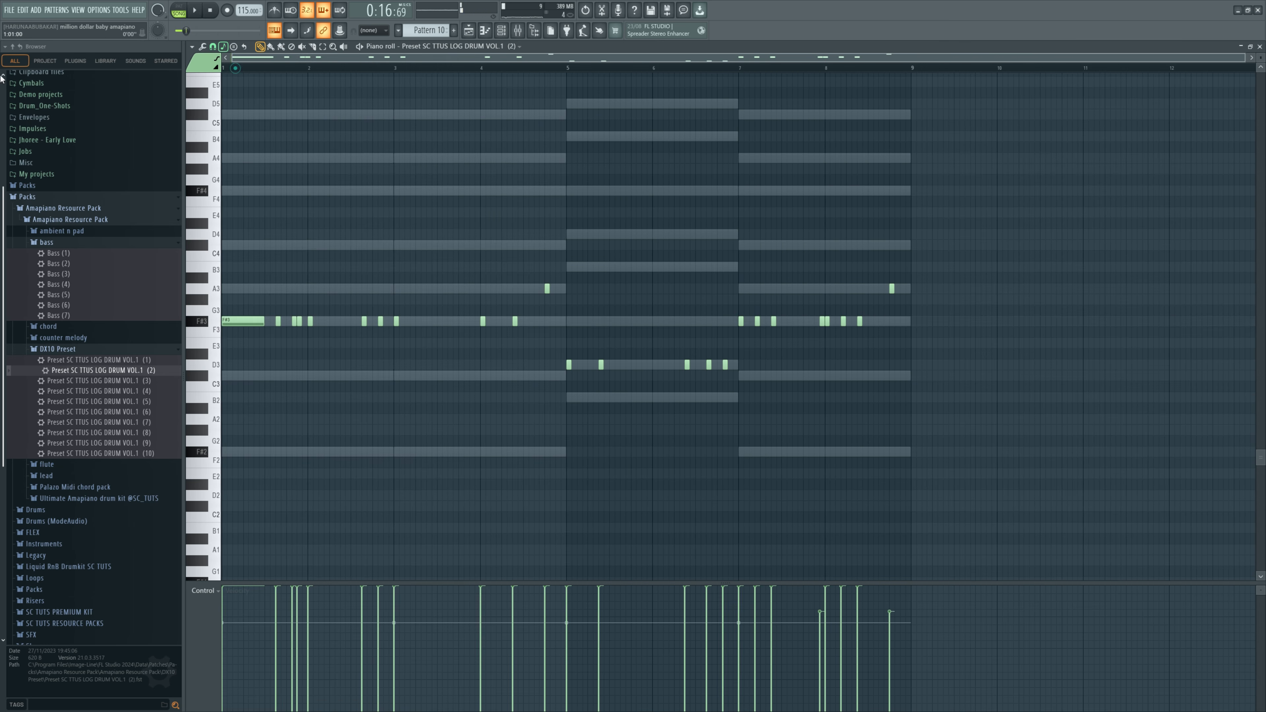
# Step: Play the log drum line and add a short D3 note just before bar 7
pyautogui.press('space')
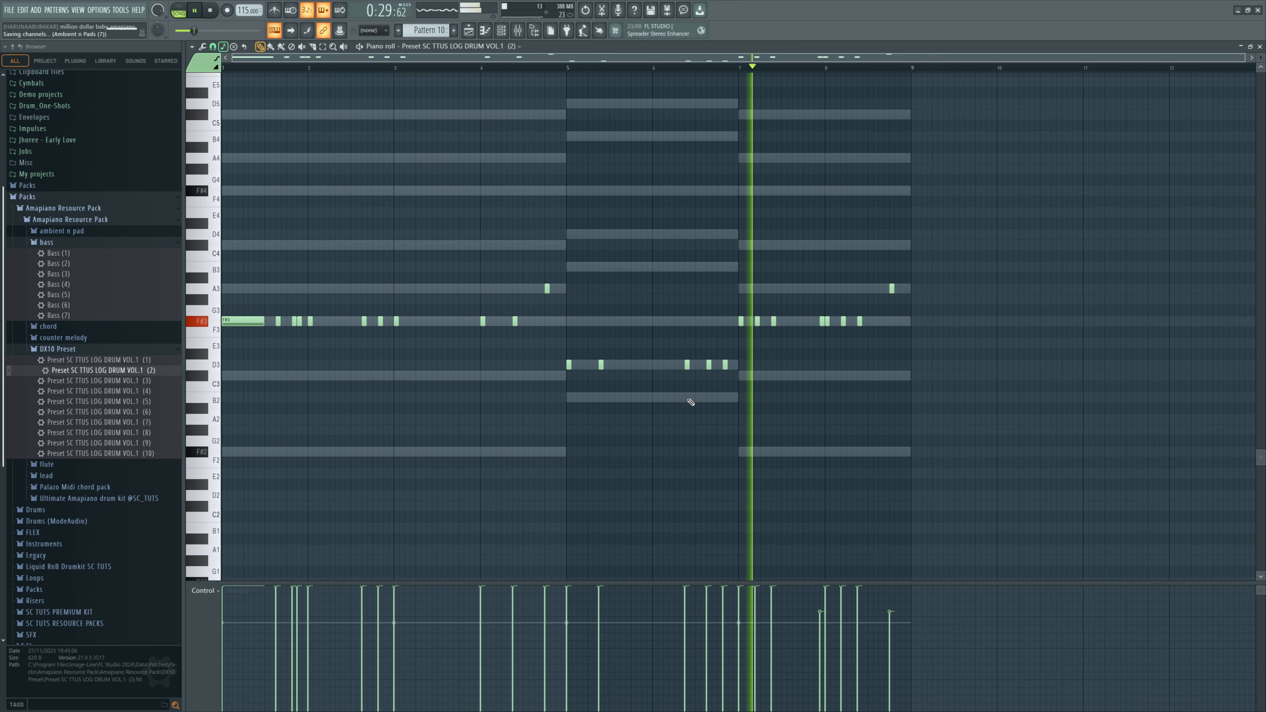
pyautogui.keyDown('ctrl'); pyautogui.scroll(3, 686, 399); pyautogui.keyUp('ctrl')
pyautogui.click(585, 68)
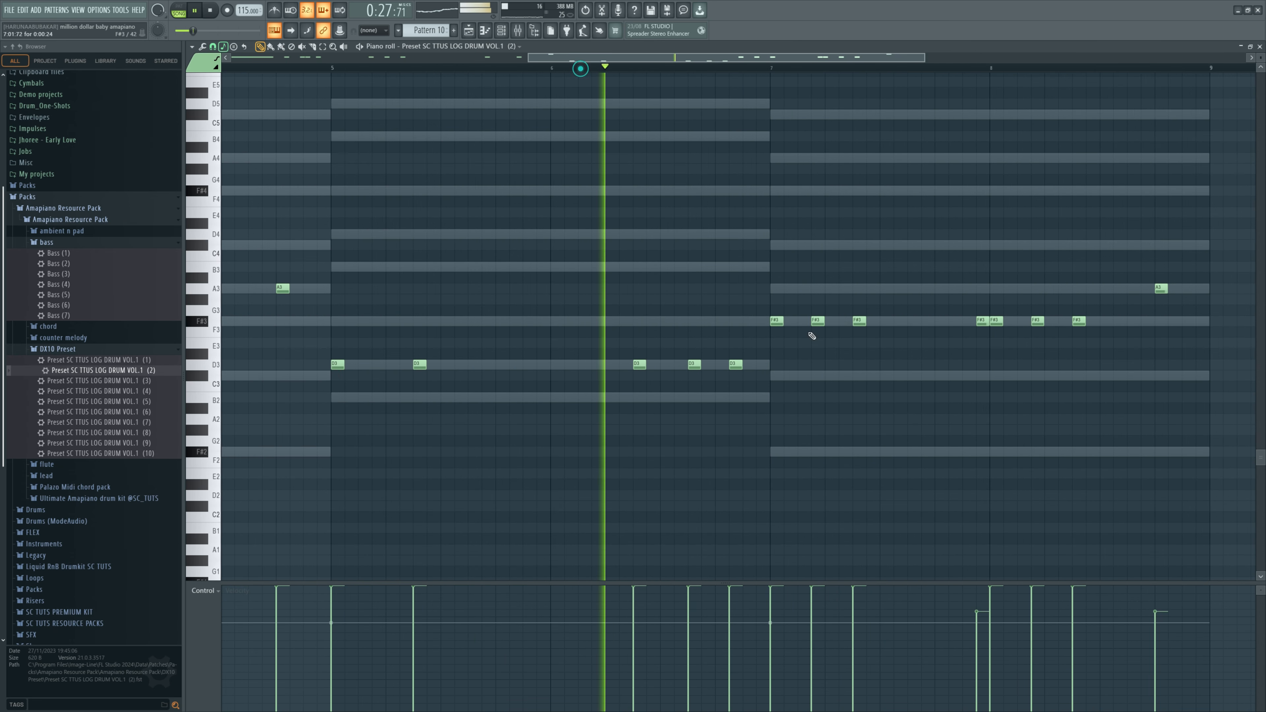
pyautogui.click(759, 364)
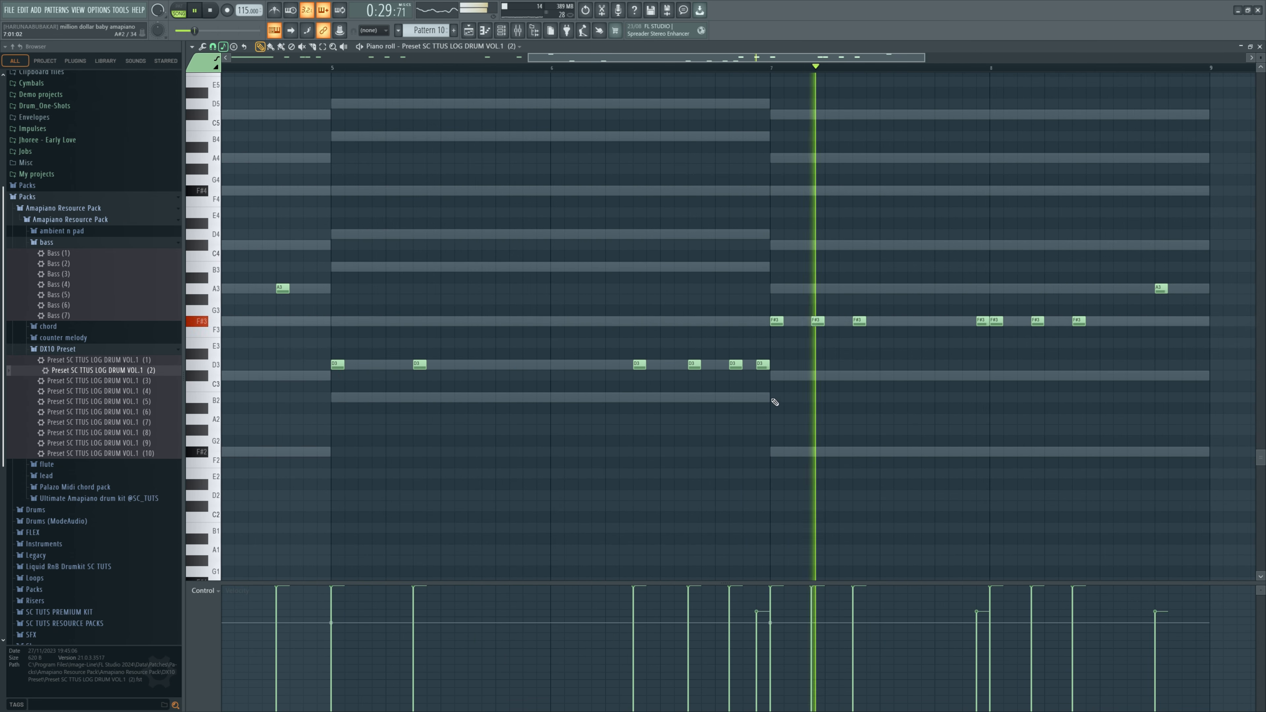
# Step: Shift the last D3 note of bar 6 directly behind the preceding D3 and raise its velocity slightly
pyautogui.click(574, 68)
pyautogui.moveTo(766, 366); pyautogui.dragTo(755, 368)
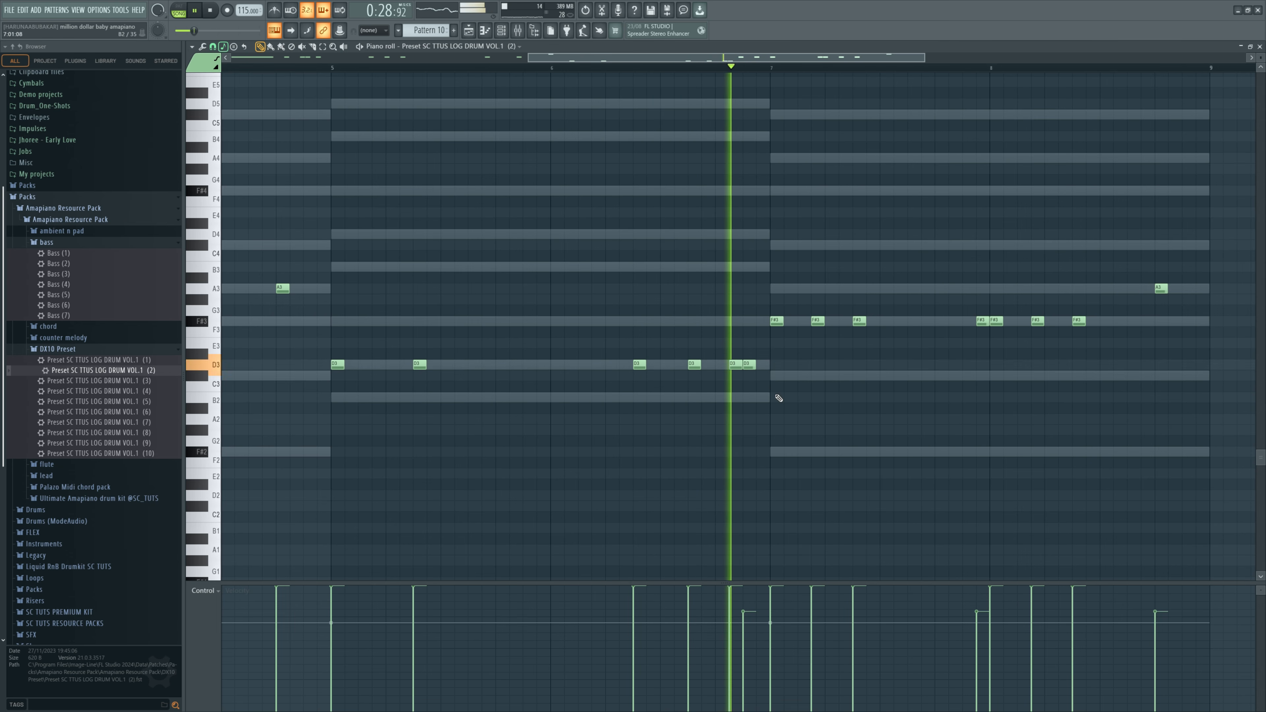
pyautogui.click(752, 600)
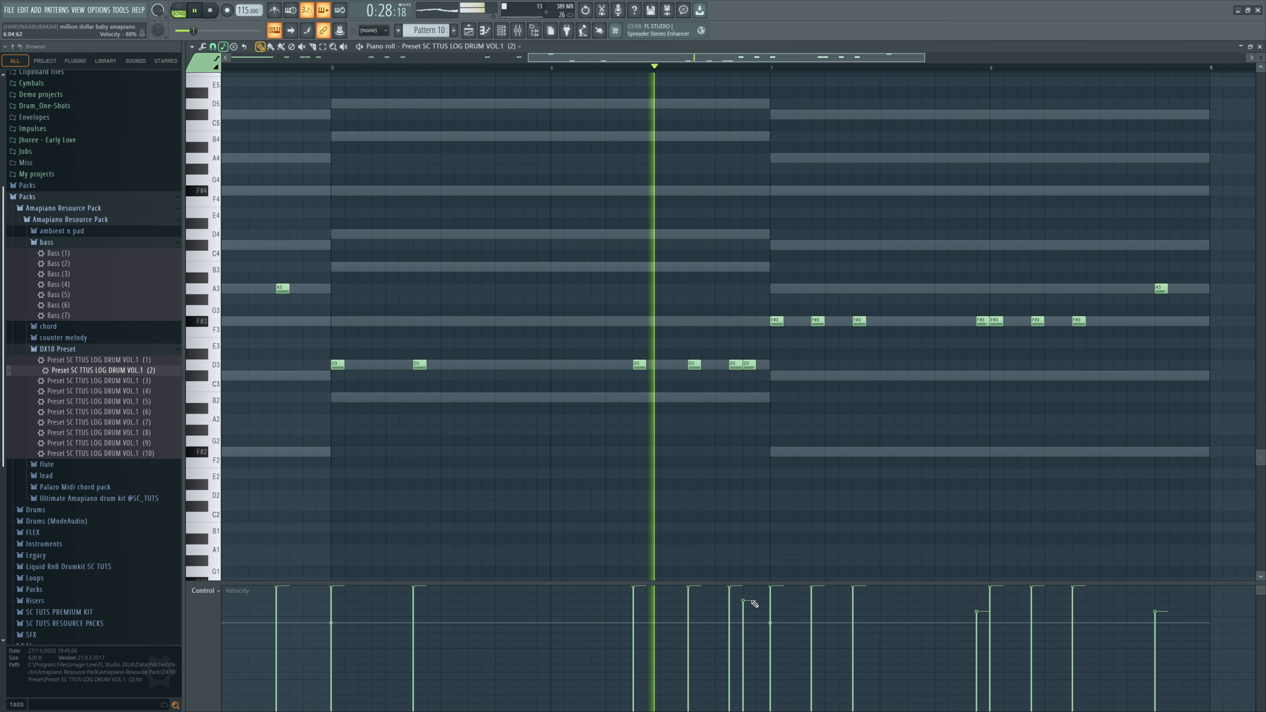
pyautogui.scroll(-3, 763, 444)
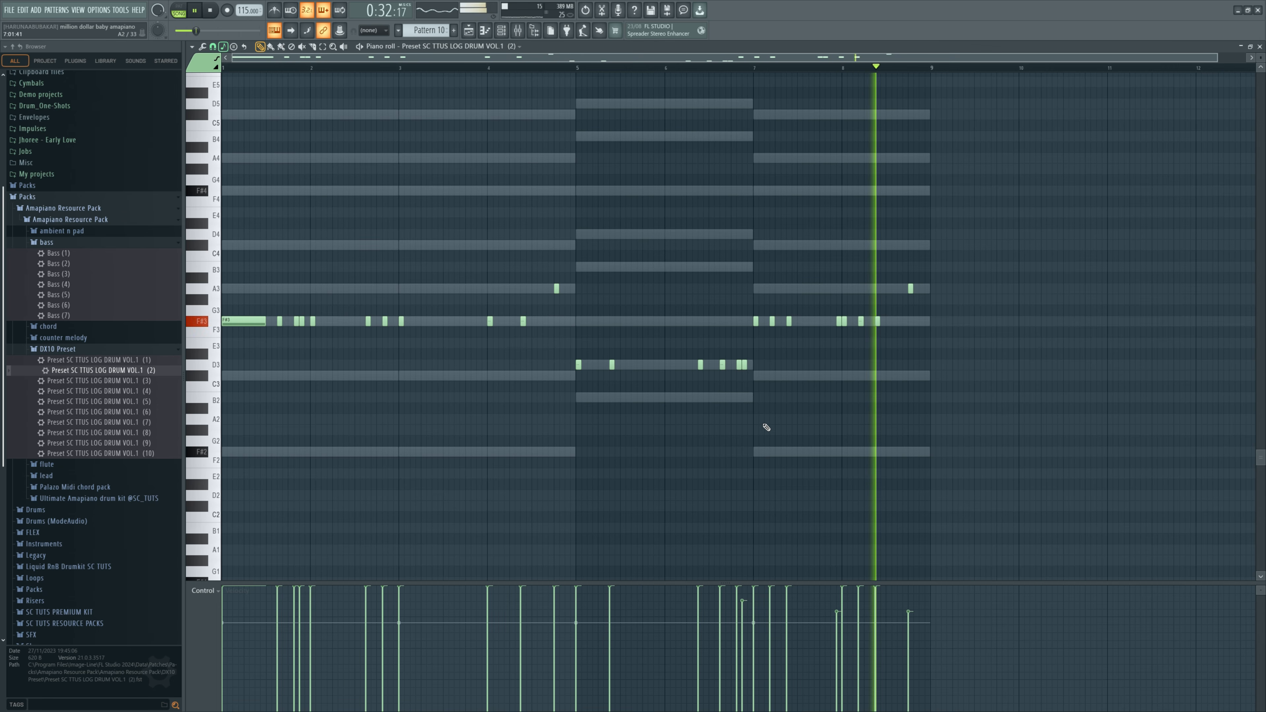
# Step: Add Preset SC TTUS LOG DRUM VOL.1 (4) as a new channel and copy the log drum preset (2) channel's notes into it
pyautogui.click(137, 391)
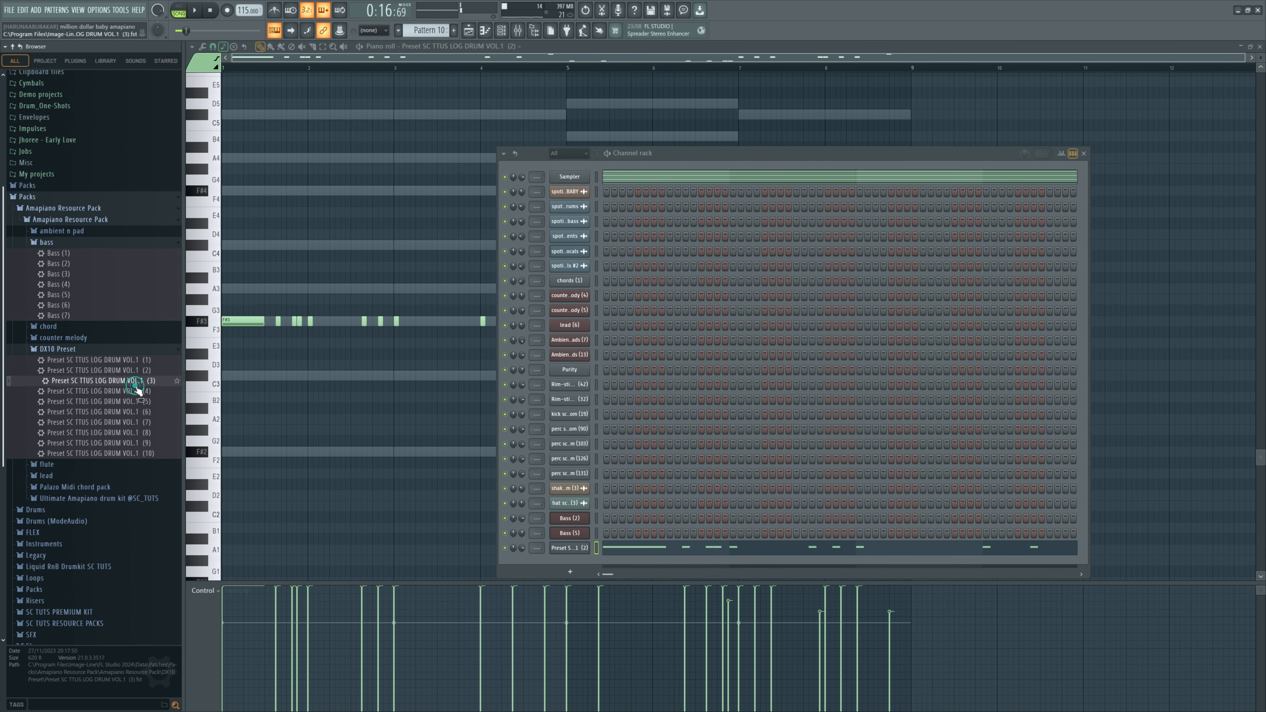
pyautogui.moveTo(544, 562); pyautogui.dragTo(544, 562)
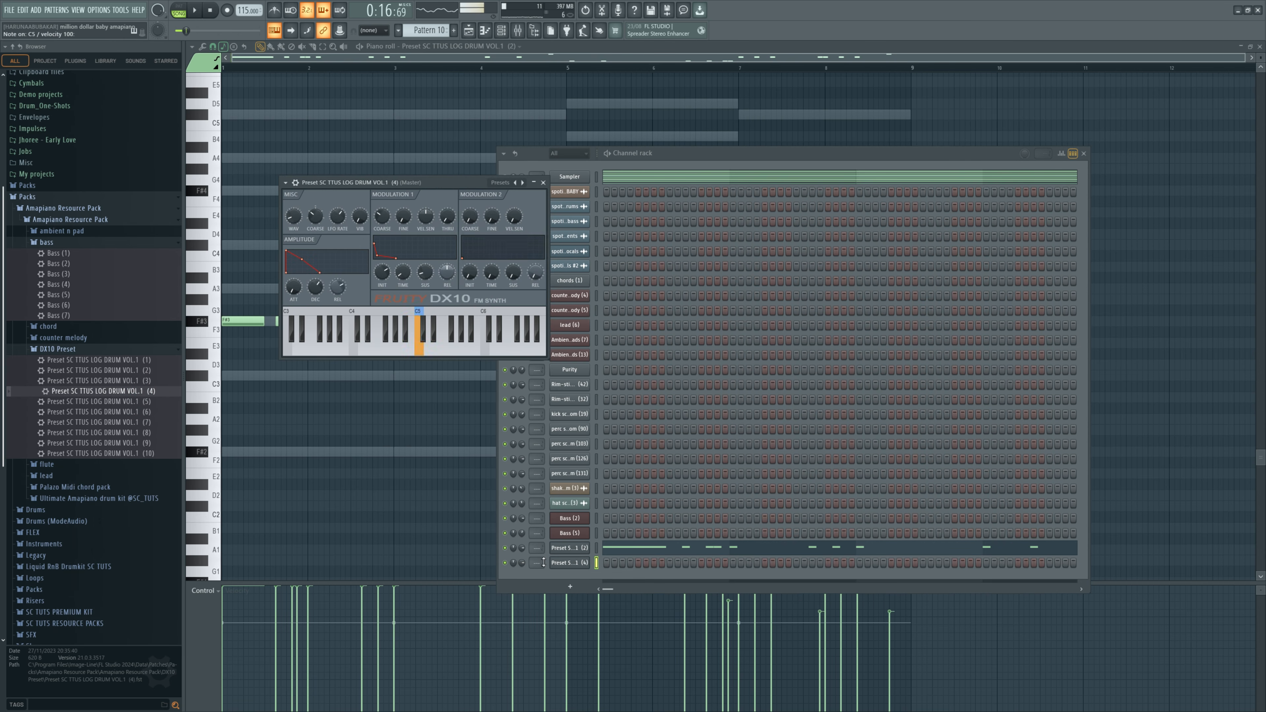
pyautogui.rightClick(586, 547)
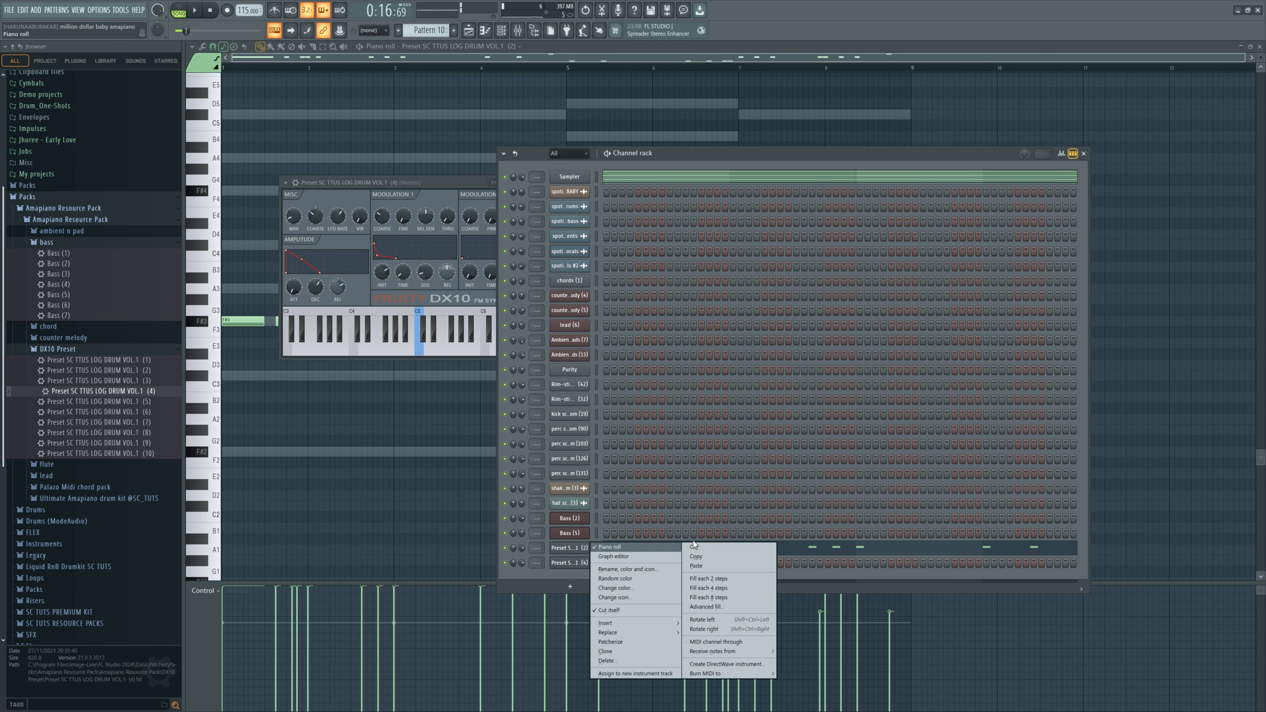
pyautogui.click(697, 556)
pyautogui.rightClick(586, 561)
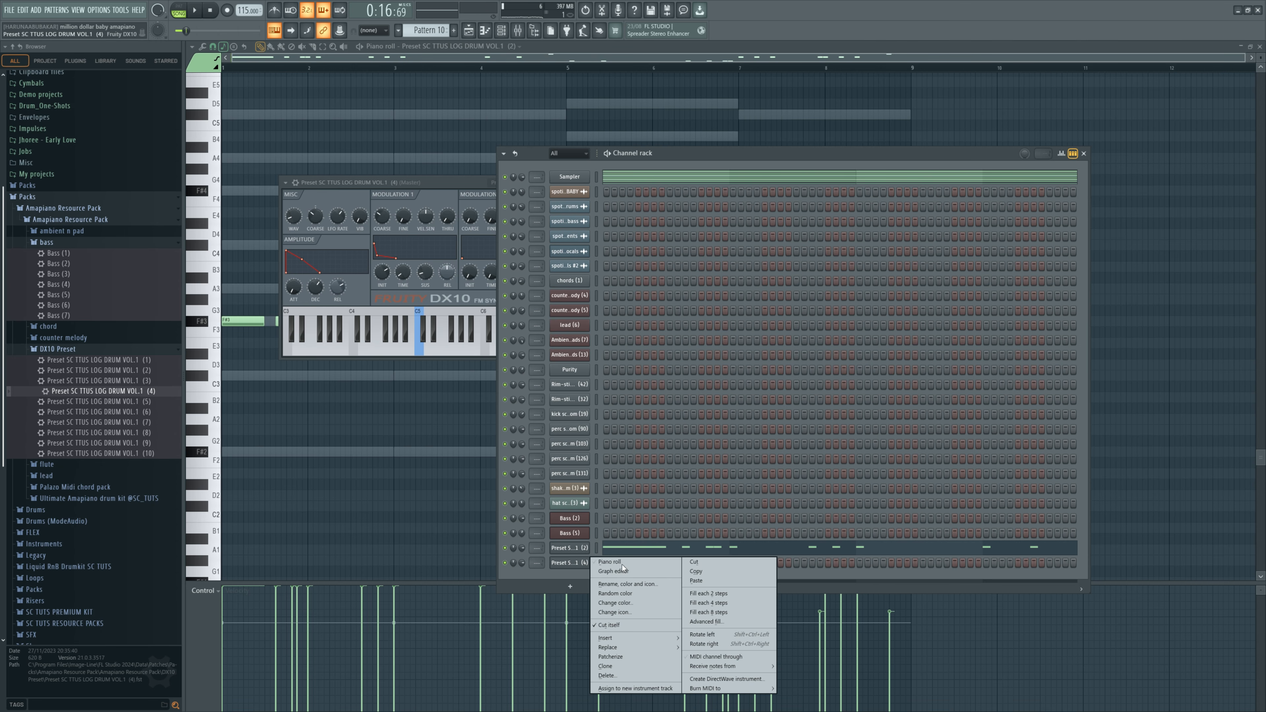
pyautogui.click(697, 580)
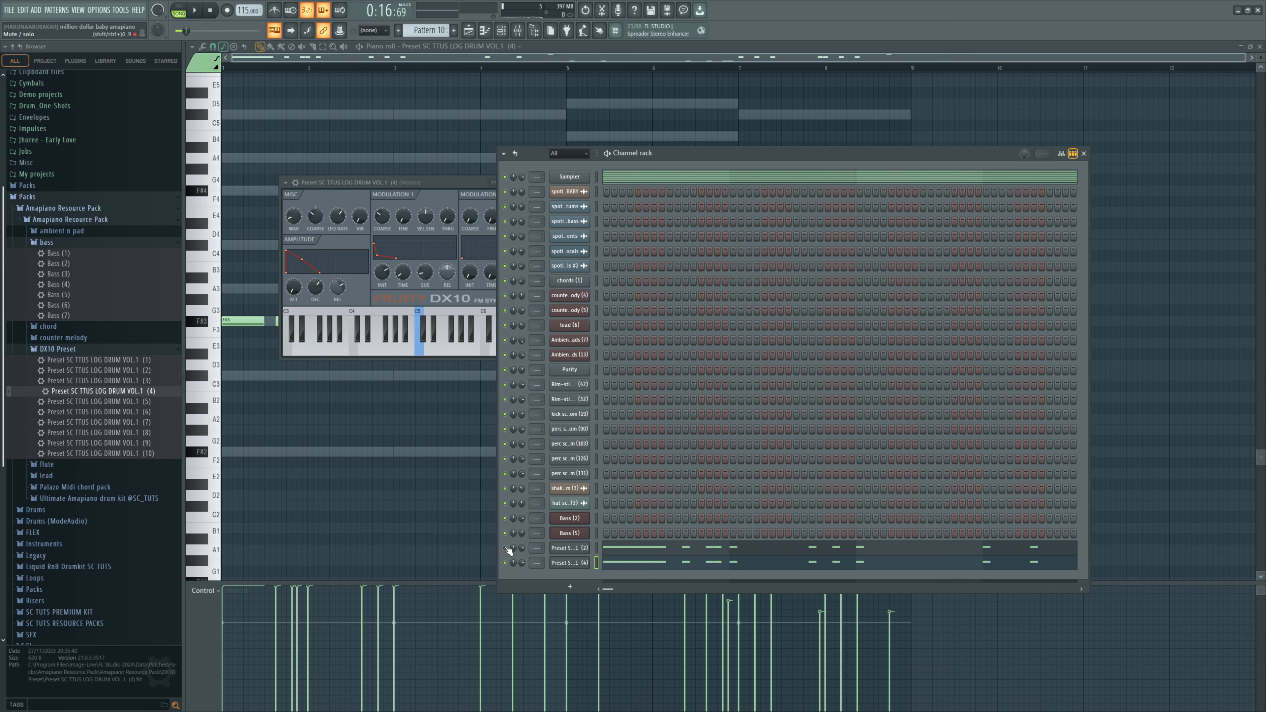
# Step: Listen to the log drum layers with the rest of the beat and open the preset (2) channel's piano roll
pyautogui.click(522, 563)
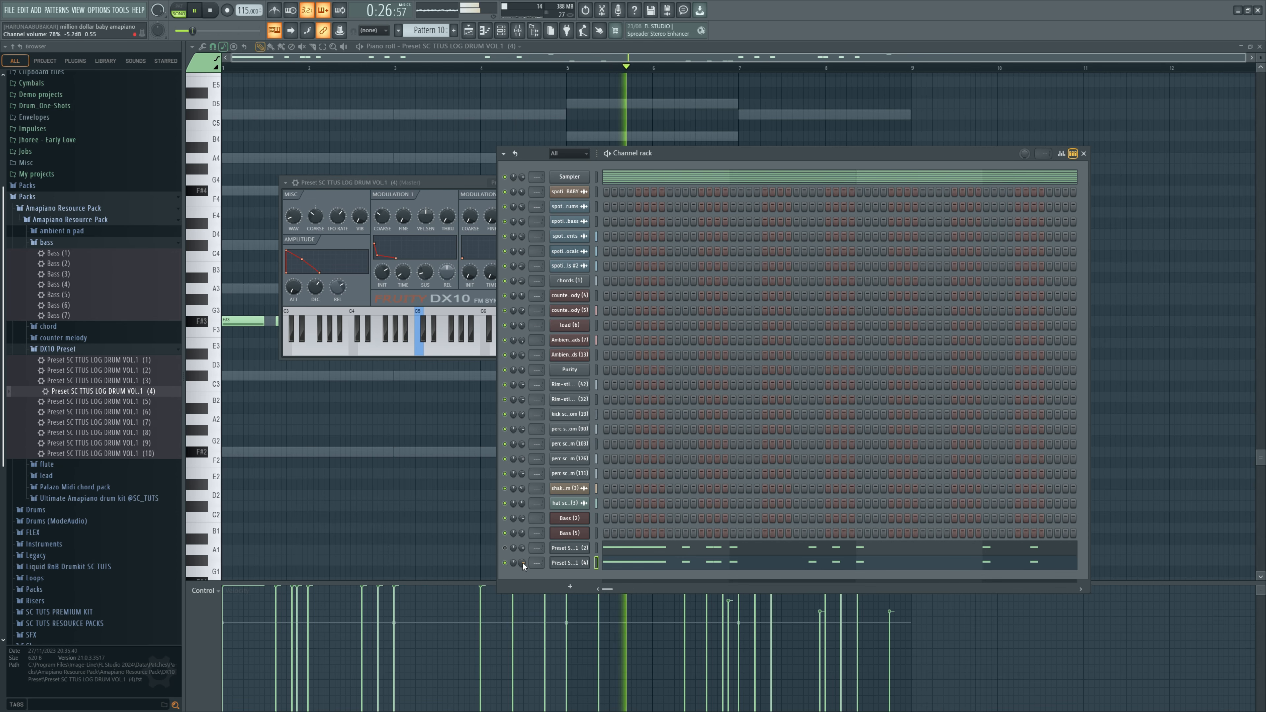
pyautogui.rightClick(424, 499)
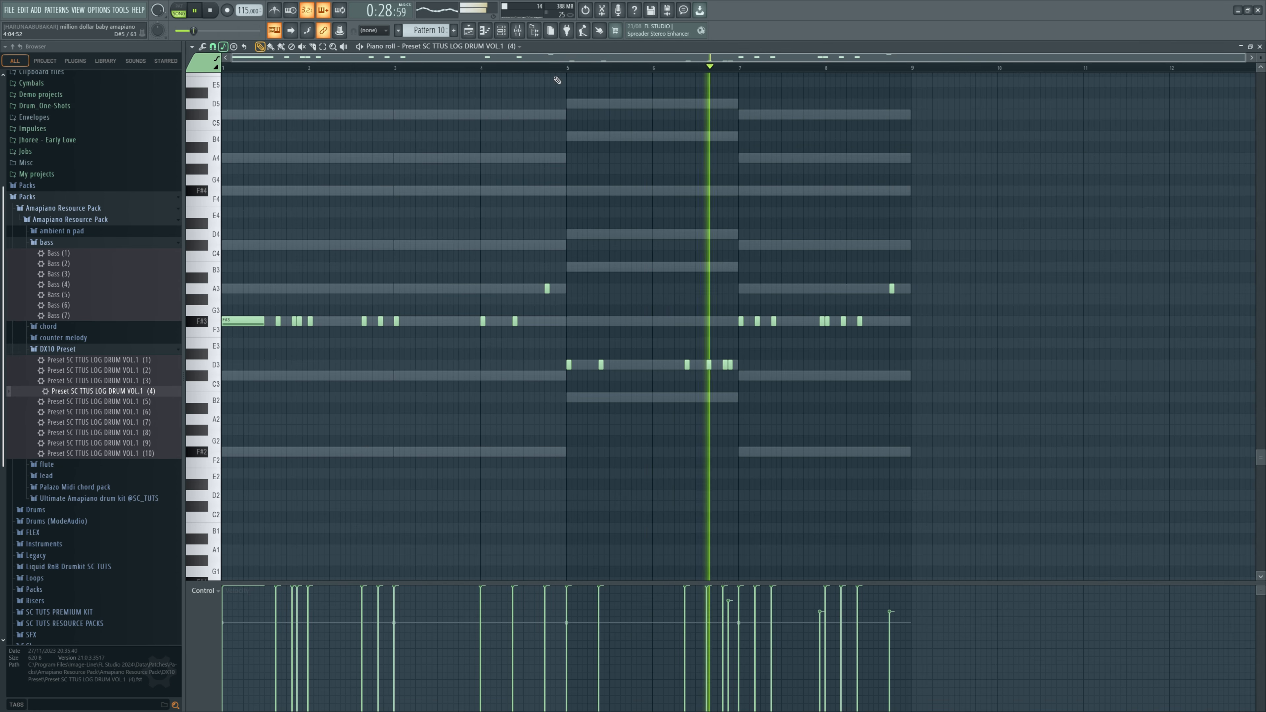
pyautogui.click(504, 31)
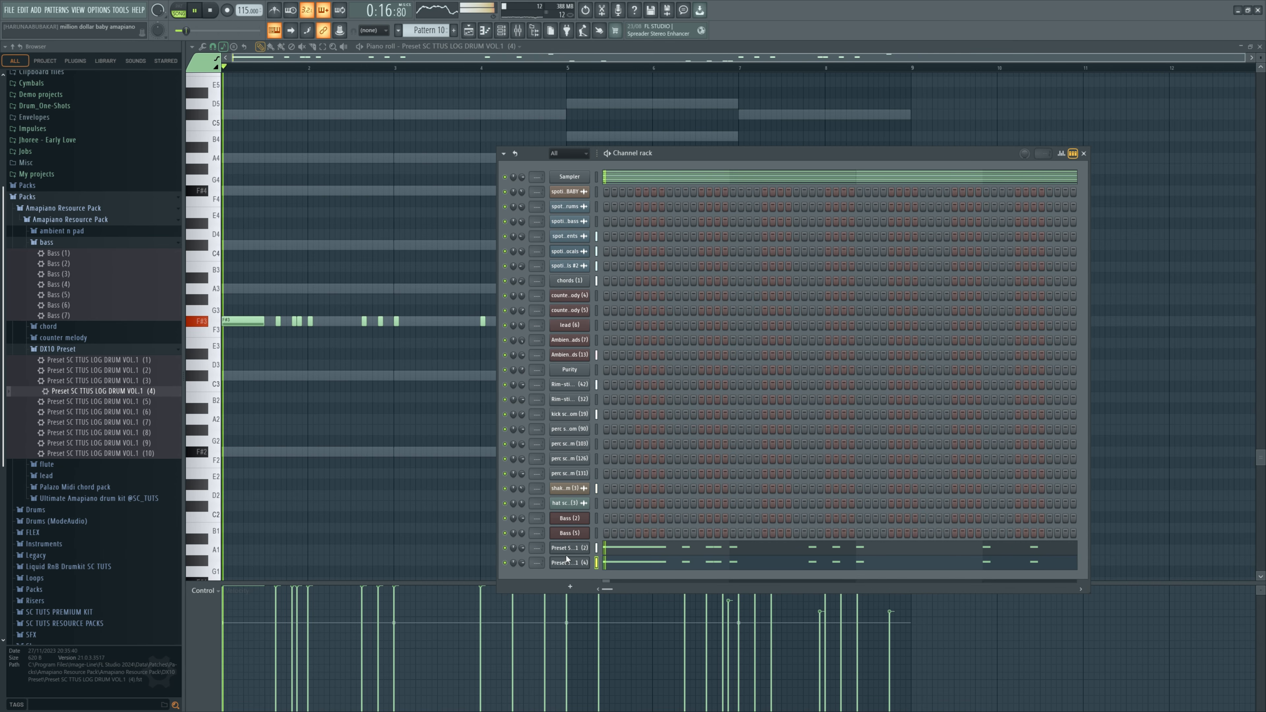
pyautogui.click(603, 547)
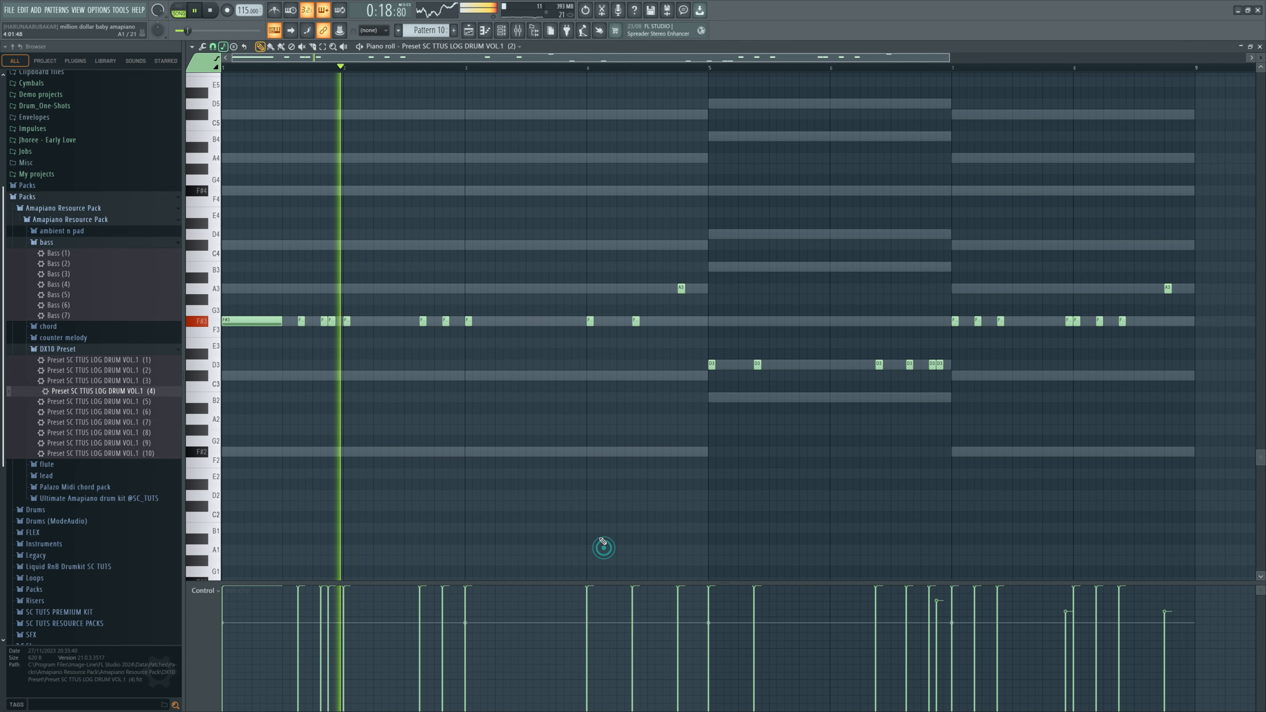
# Step: Try all preset (2) log drum notes, and separately the D3 notes in bars 5–6, an octave higher during playback
pyautogui.hotkey('ctrl', 'Up')
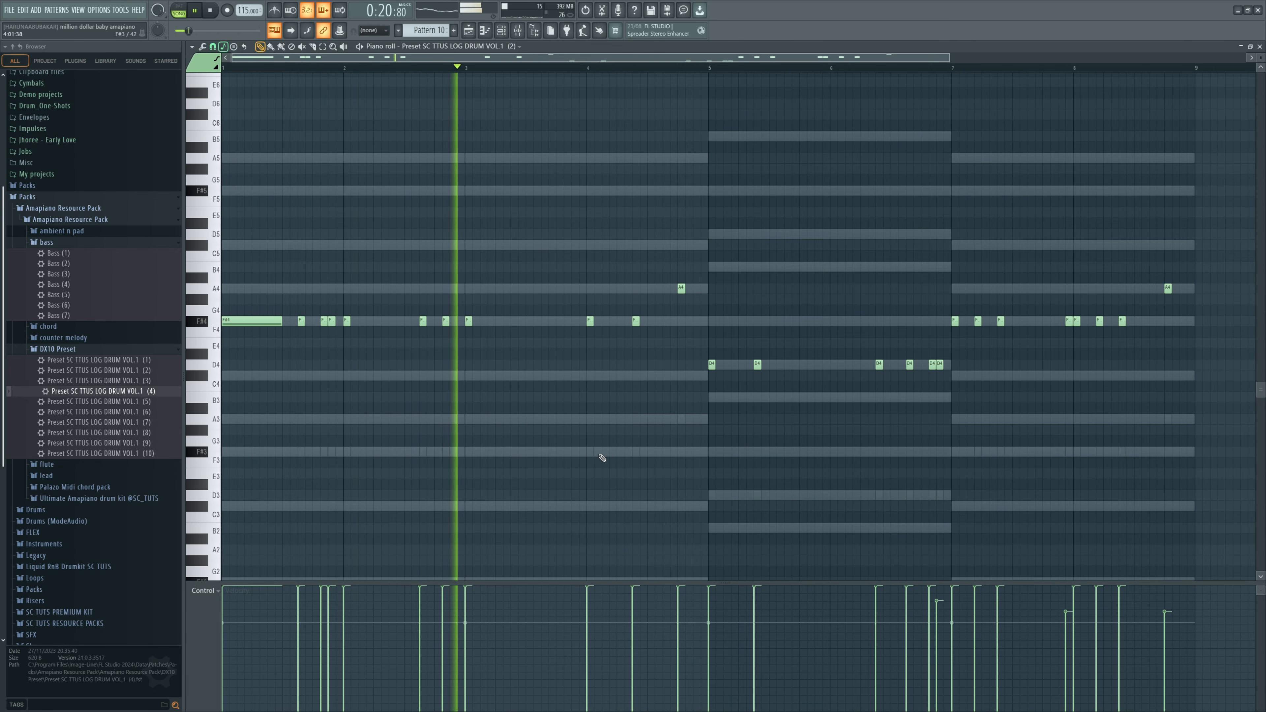
pyautogui.hotkey('ctrl', 'Down')
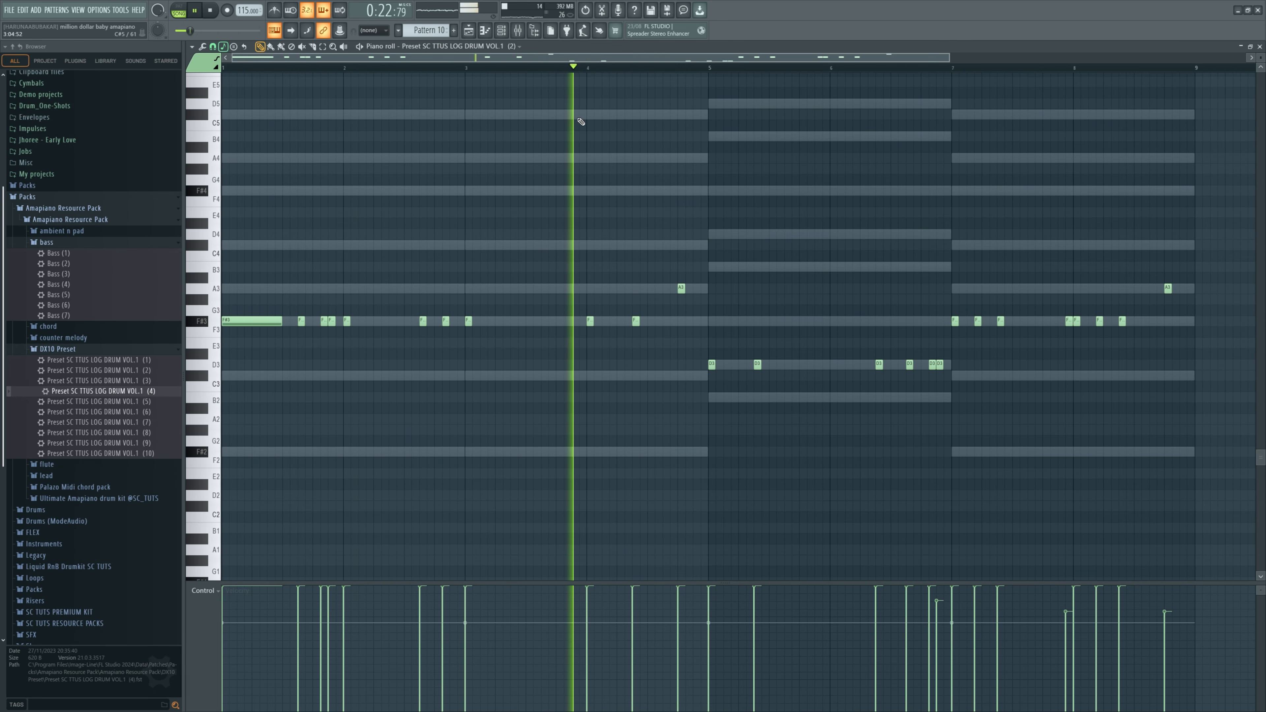
pyautogui.scroll(-2, 540, 207)
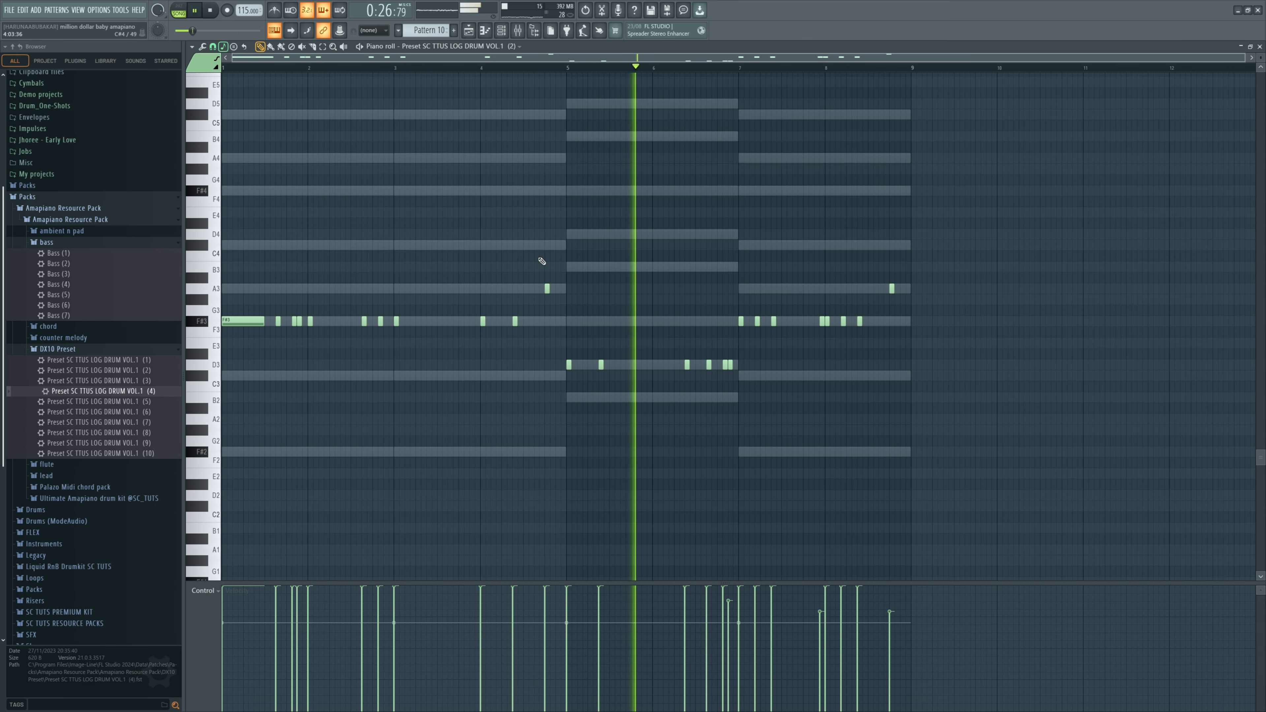
pyautogui.moveTo(554, 343); pyautogui.dragTo(745, 382)
pyautogui.hotkey('ctrl', 'Up')
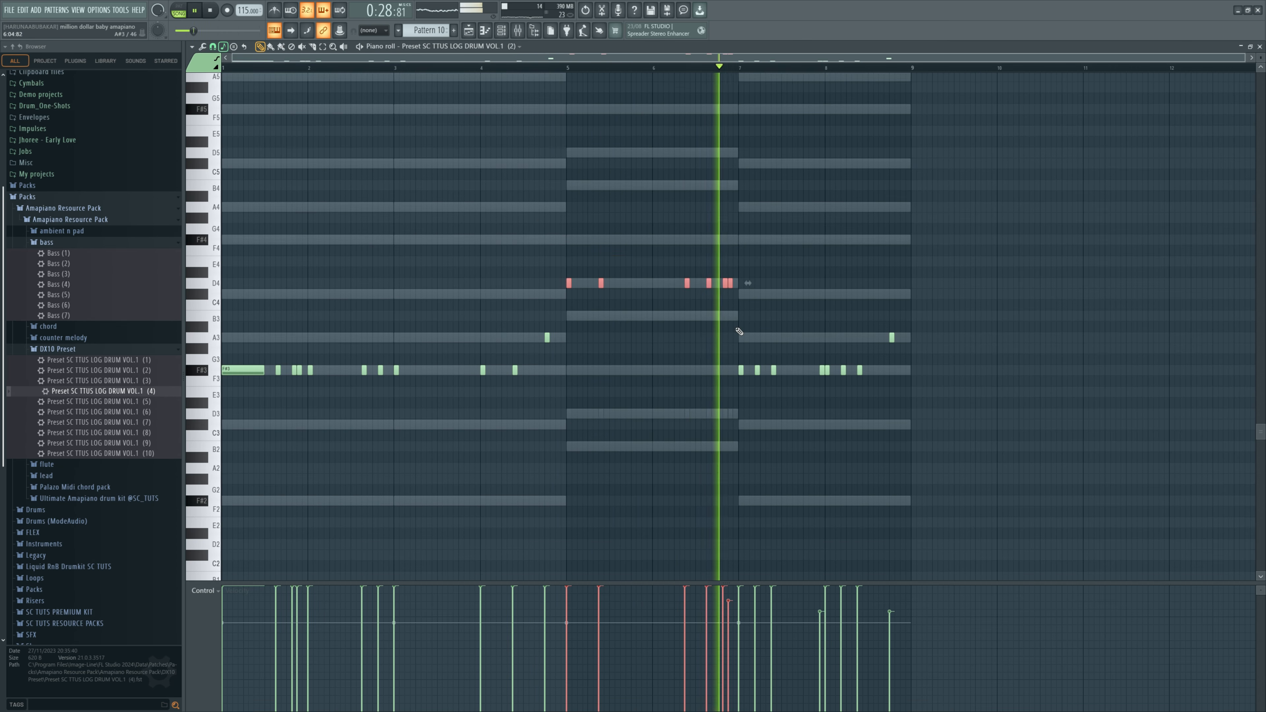
pyautogui.hotkey('ctrl', 'Down')
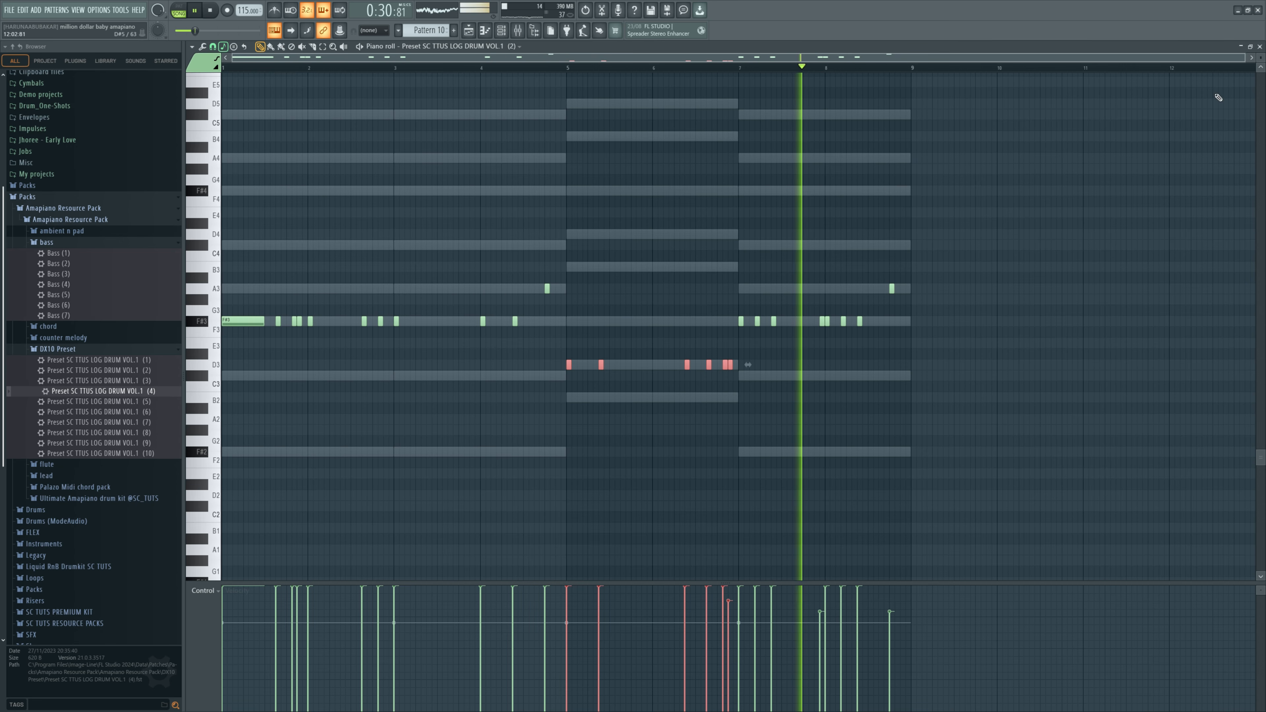
# Step: Return to the playlist and add the Bass (3) preset to the Channel rack as a new channel
pyautogui.press('F6')
pyautogui.press('F5')
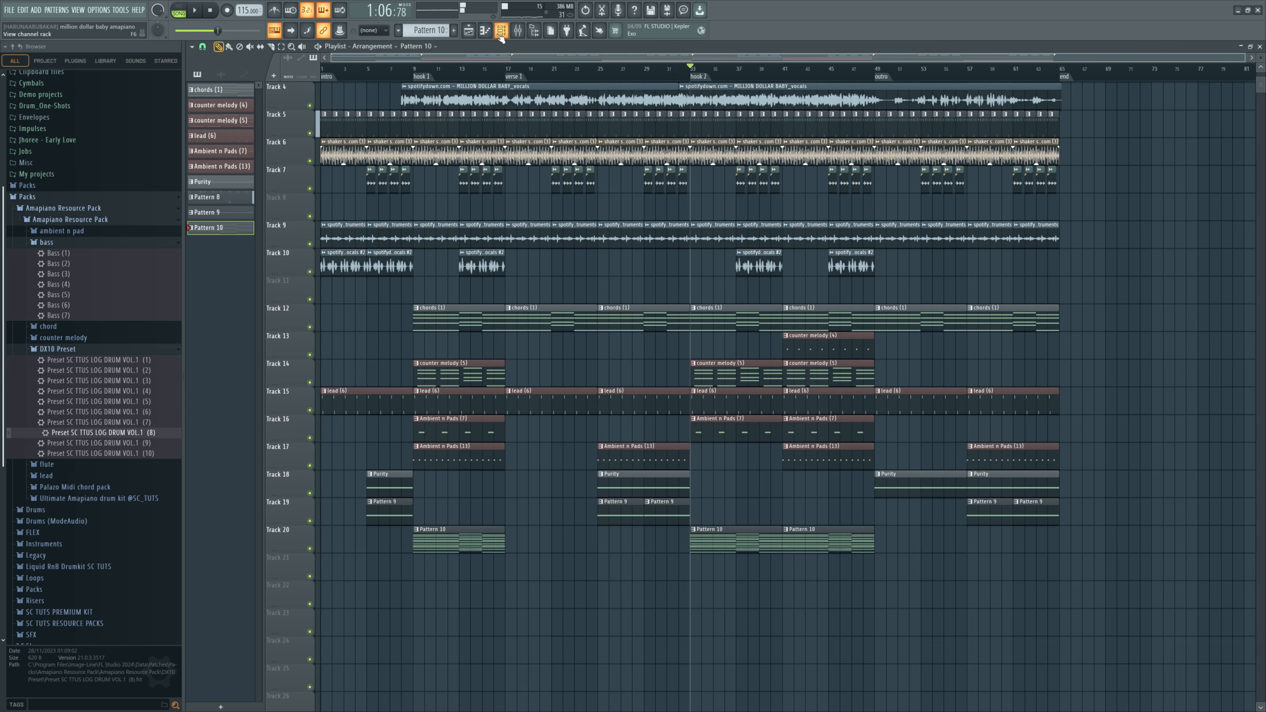
pyautogui.press('F6')
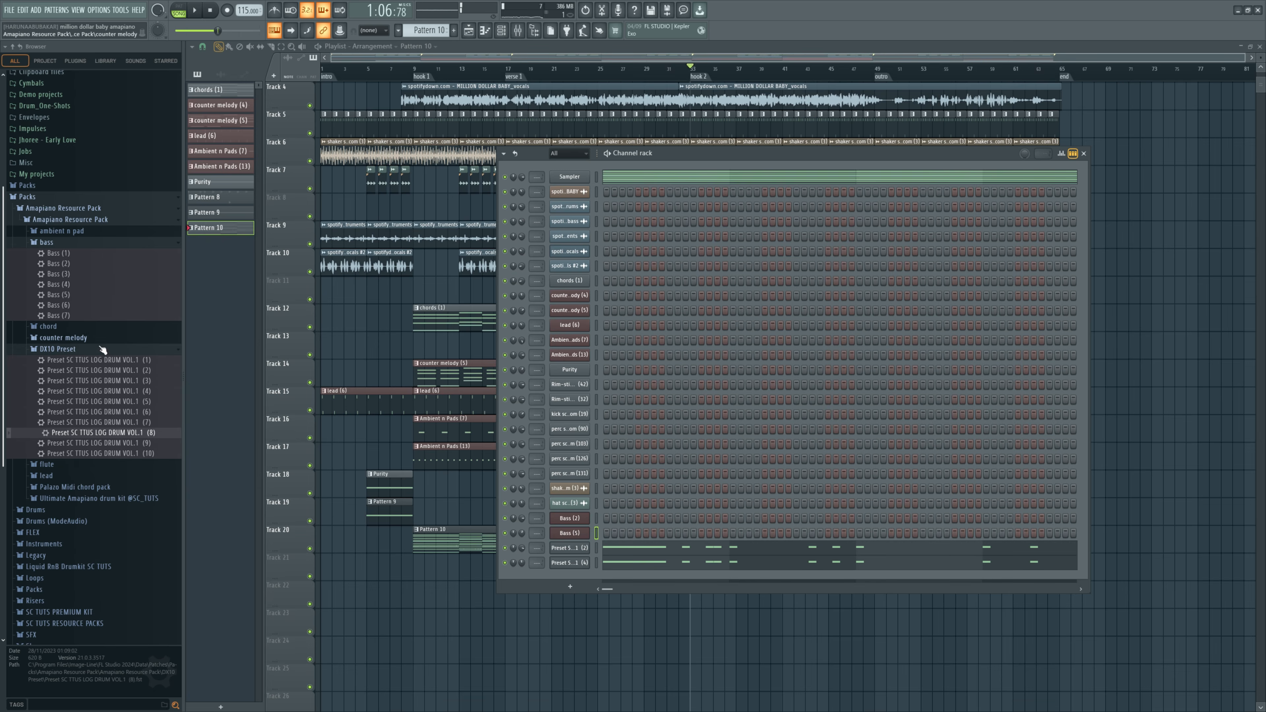
pyautogui.moveTo(59, 274); pyautogui.dragTo(576, 592)
# Step: Open the Bass (3) piano roll and draw two-bar notes on F#3 in bars 1–4 and 7–8, and on D4 in bars 5–6
pyautogui.rightClick(592, 582)
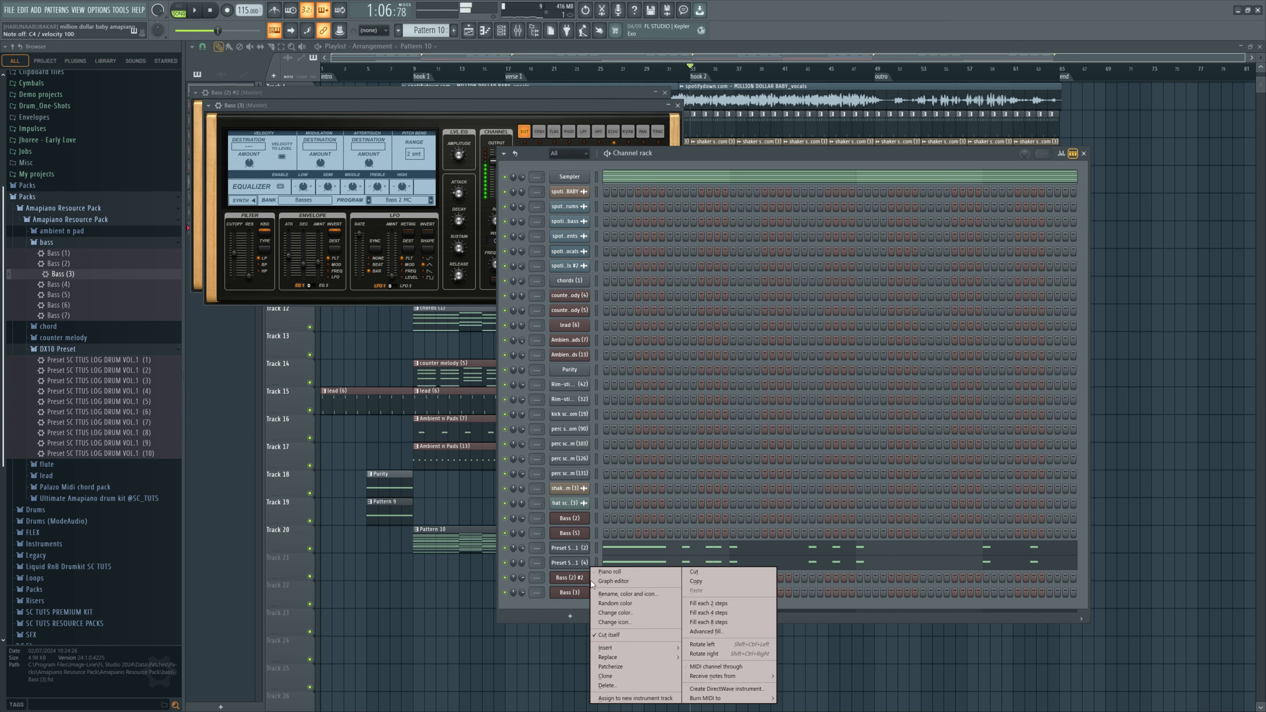
pyautogui.click(613, 572)
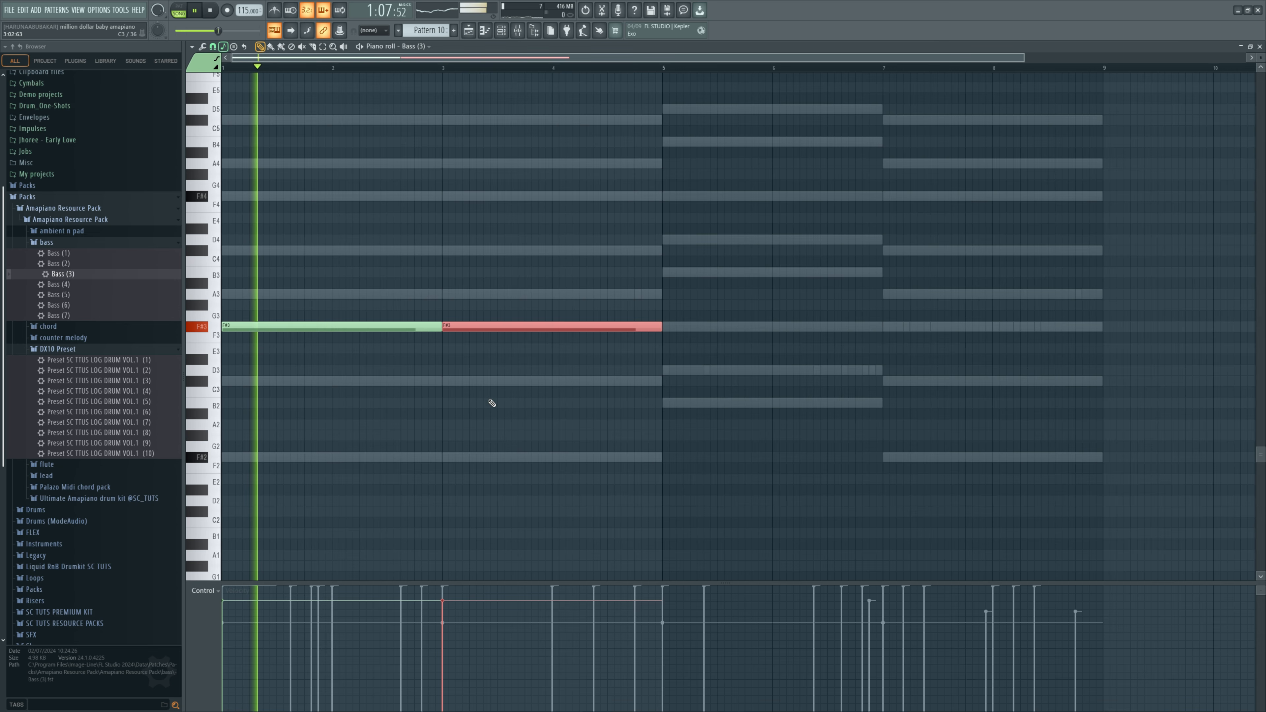
pyautogui.keyDown('ctrl'); pyautogui.click(494, 412); pyautogui.keyUp('ctrl')
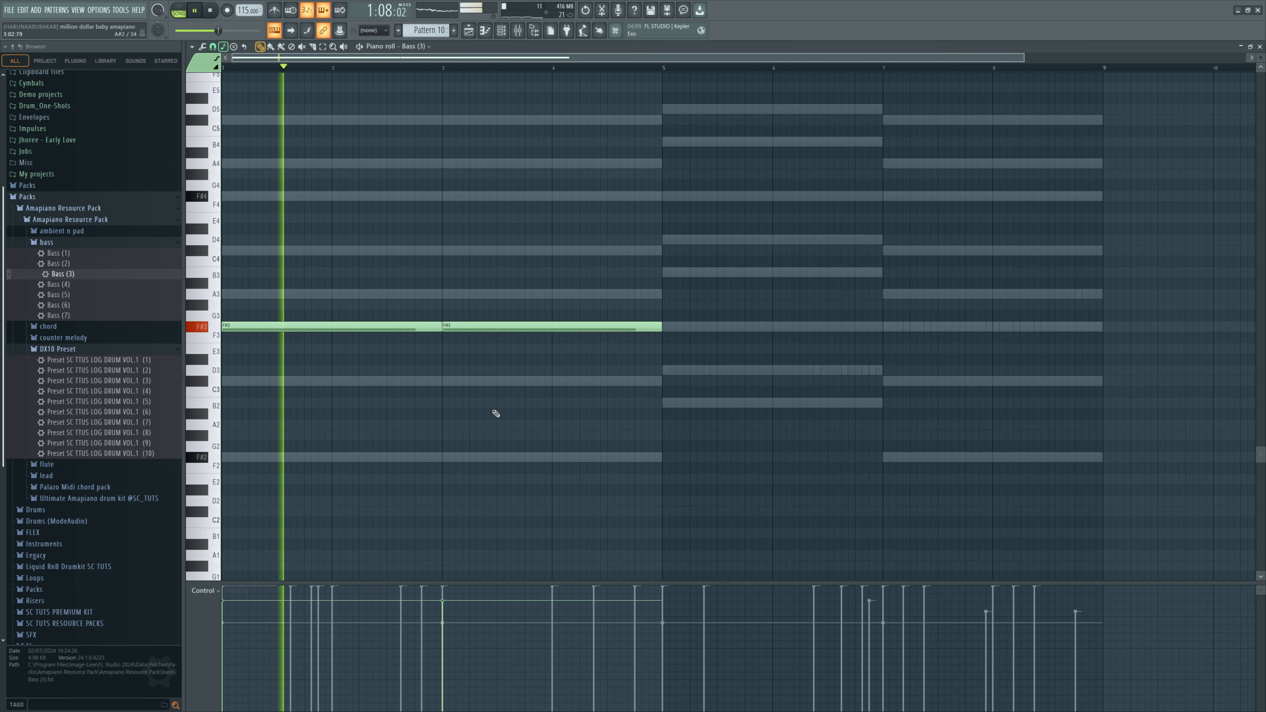
pyautogui.scroll(-2, 542, 404)
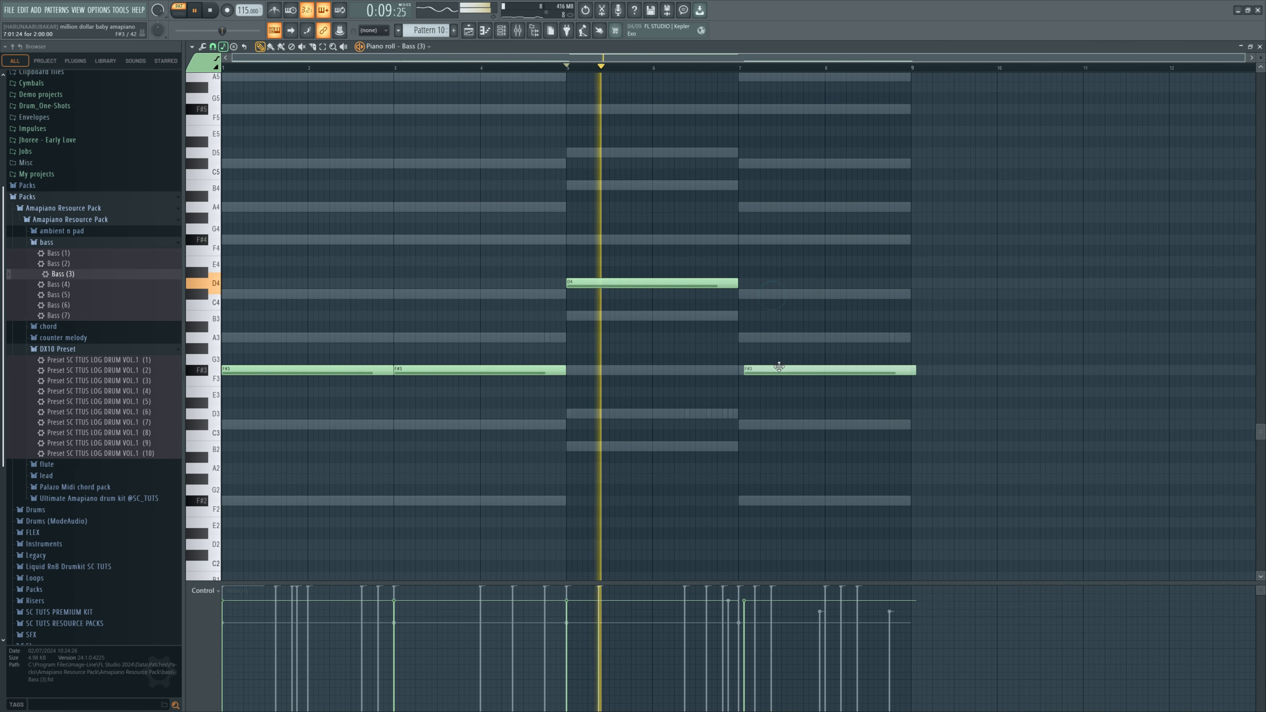
pyautogui.moveTo(779, 367)
pyautogui.mouseDown()
pyautogui.moveTo(772, 383)
pyautogui.moveTo(774, 357)
pyautogui.mouseUp()
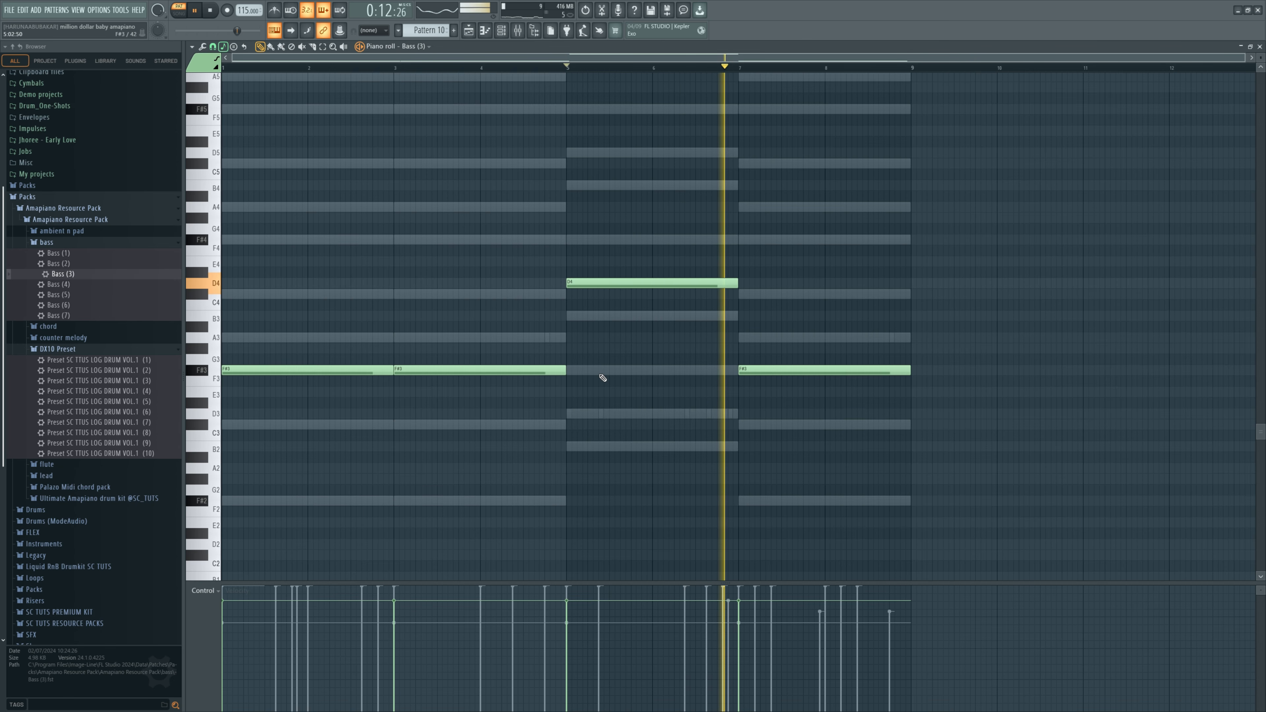
pyautogui.press('space')
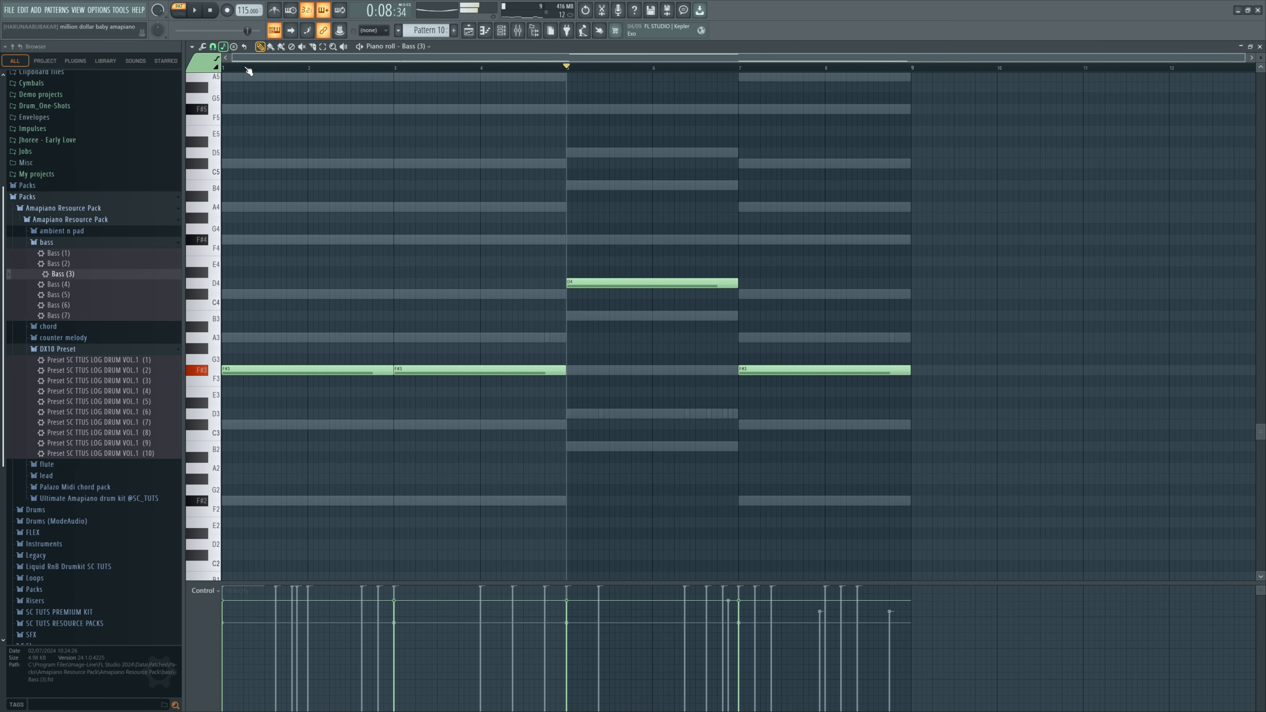
# Step: Play the Bass (3) line, try all its notes an octave higher, and move them back down
pyautogui.press('space')
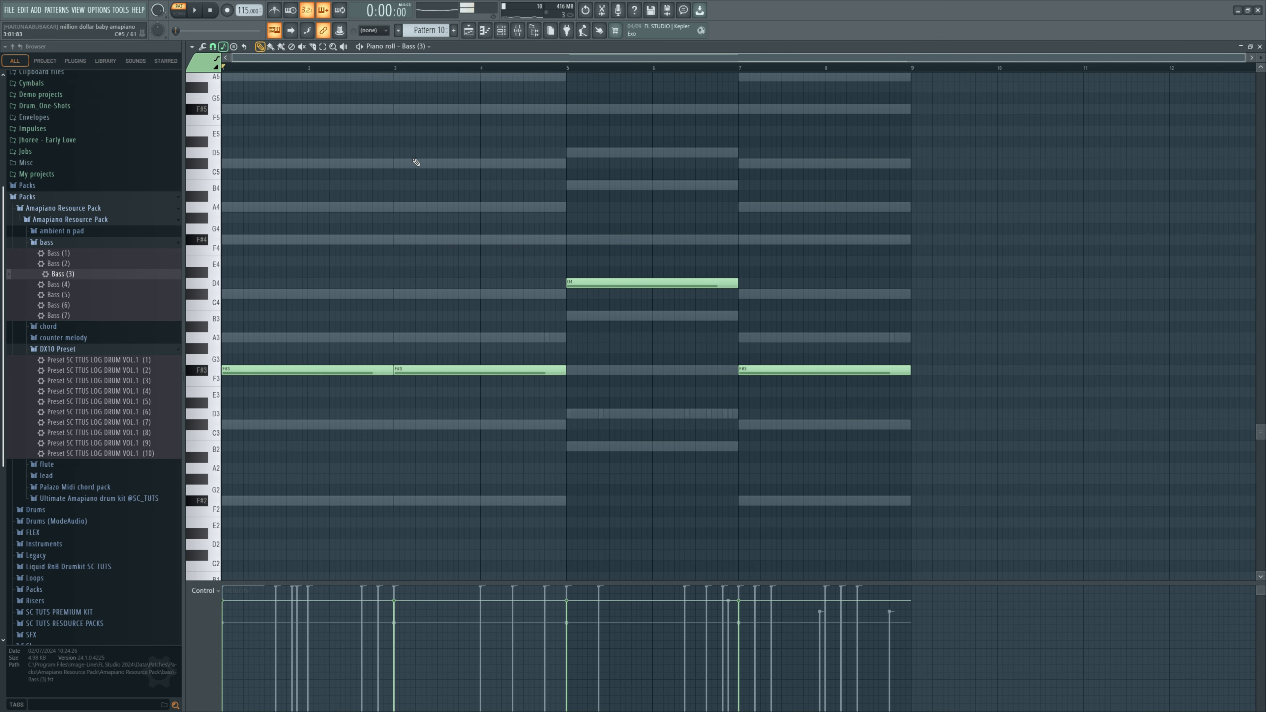
pyautogui.hotkey('ctrl', 'Up')
pyautogui.press('space')
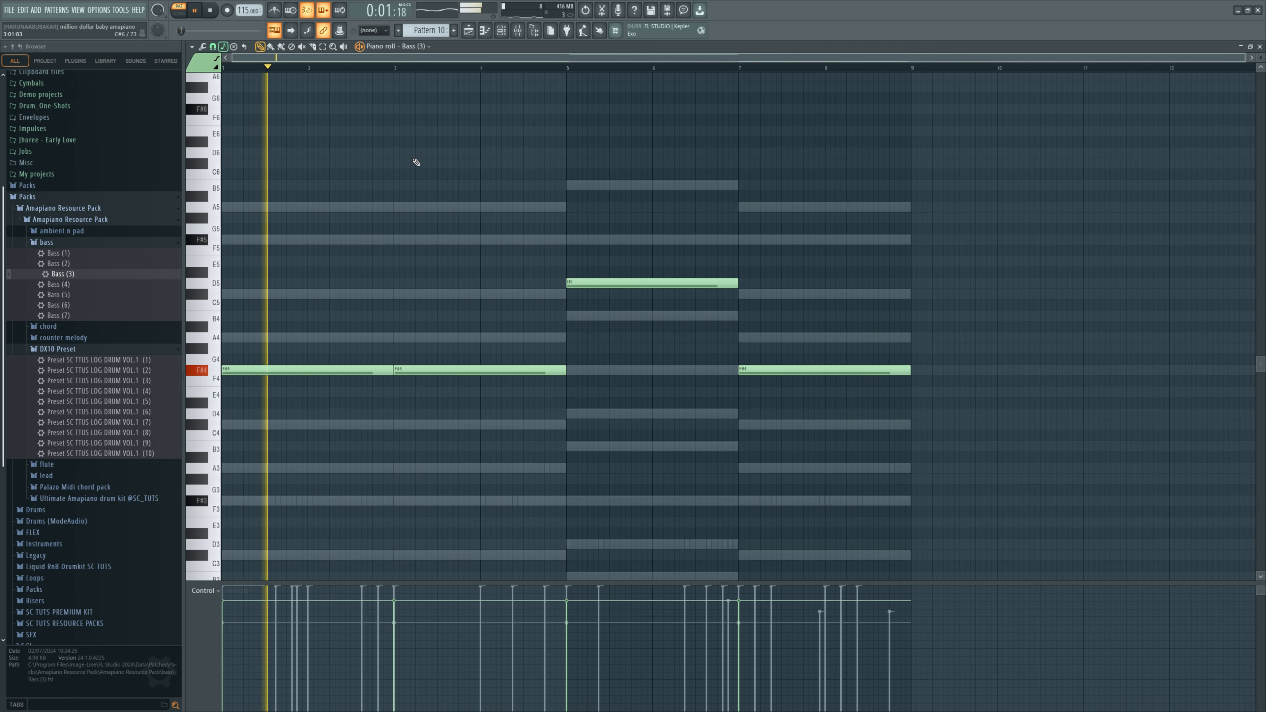
pyautogui.hotkey('ctrl', 'Down')
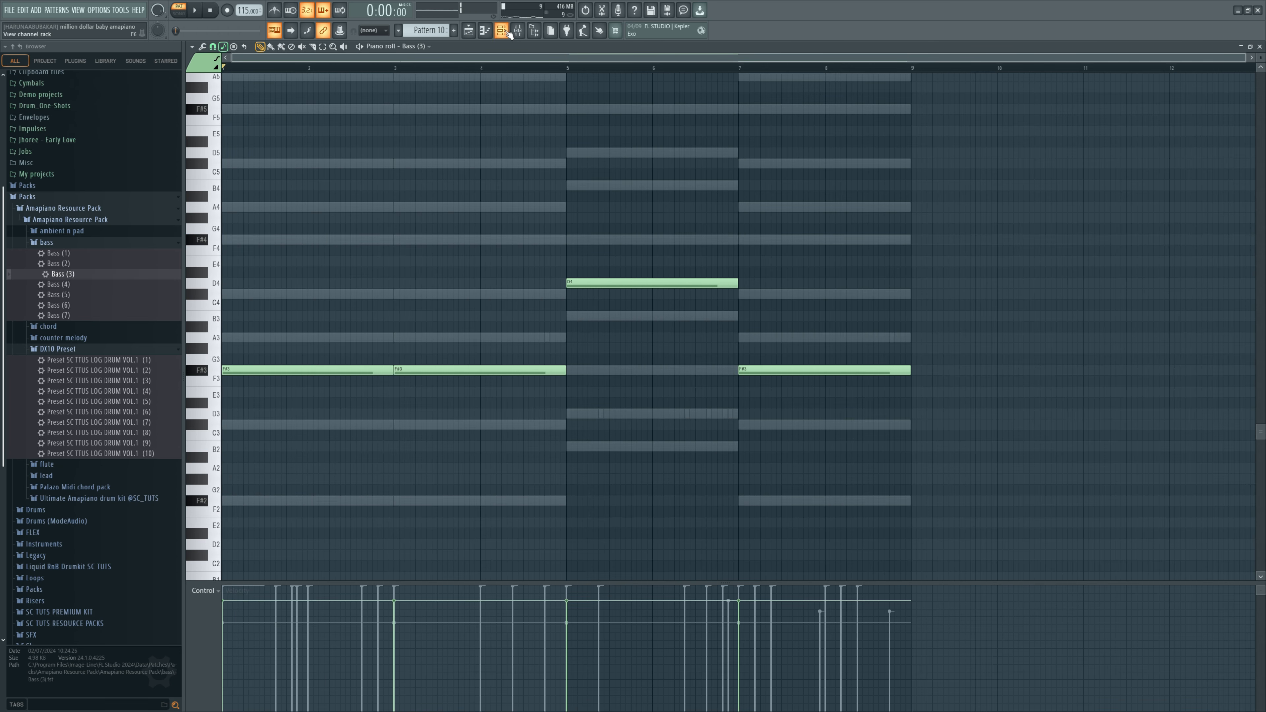
# Step: Replace the Bass (3) channel's preset with Bass (4), adjust its channel volume during playback, and return to its piano roll
pyautogui.click(503, 31)
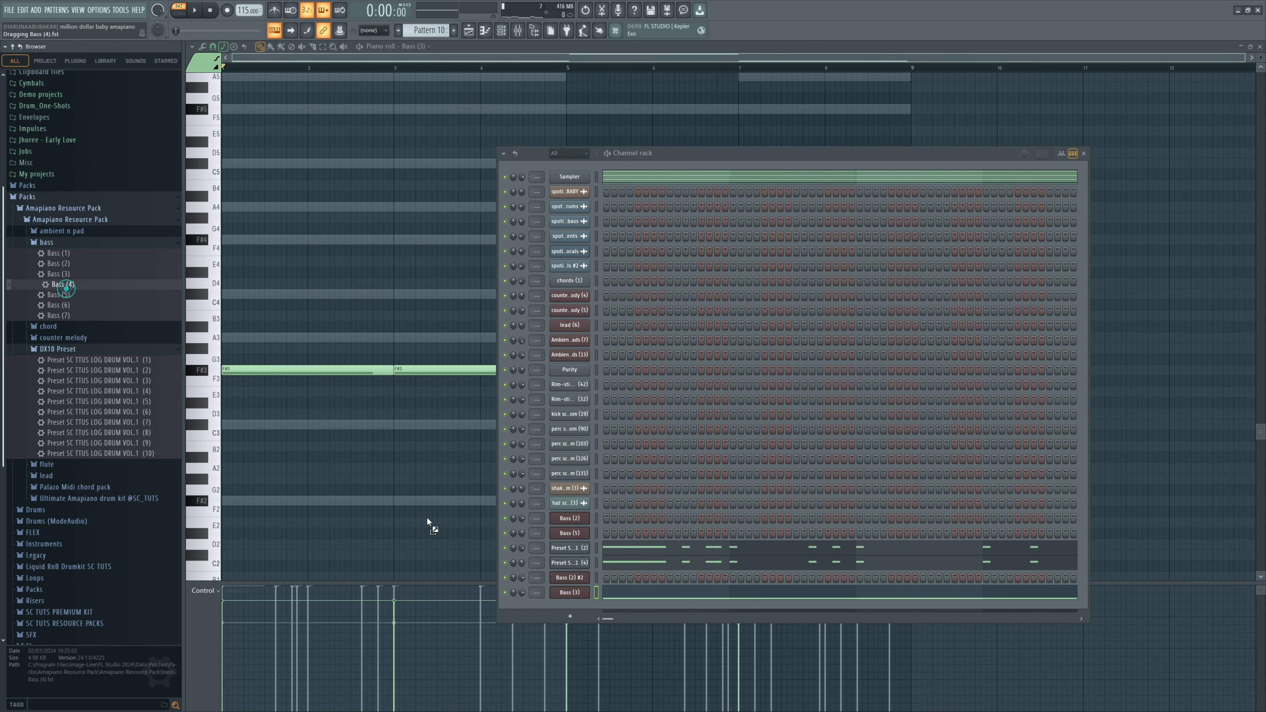
pyautogui.moveTo(573, 595); pyautogui.dragTo(579, 597)
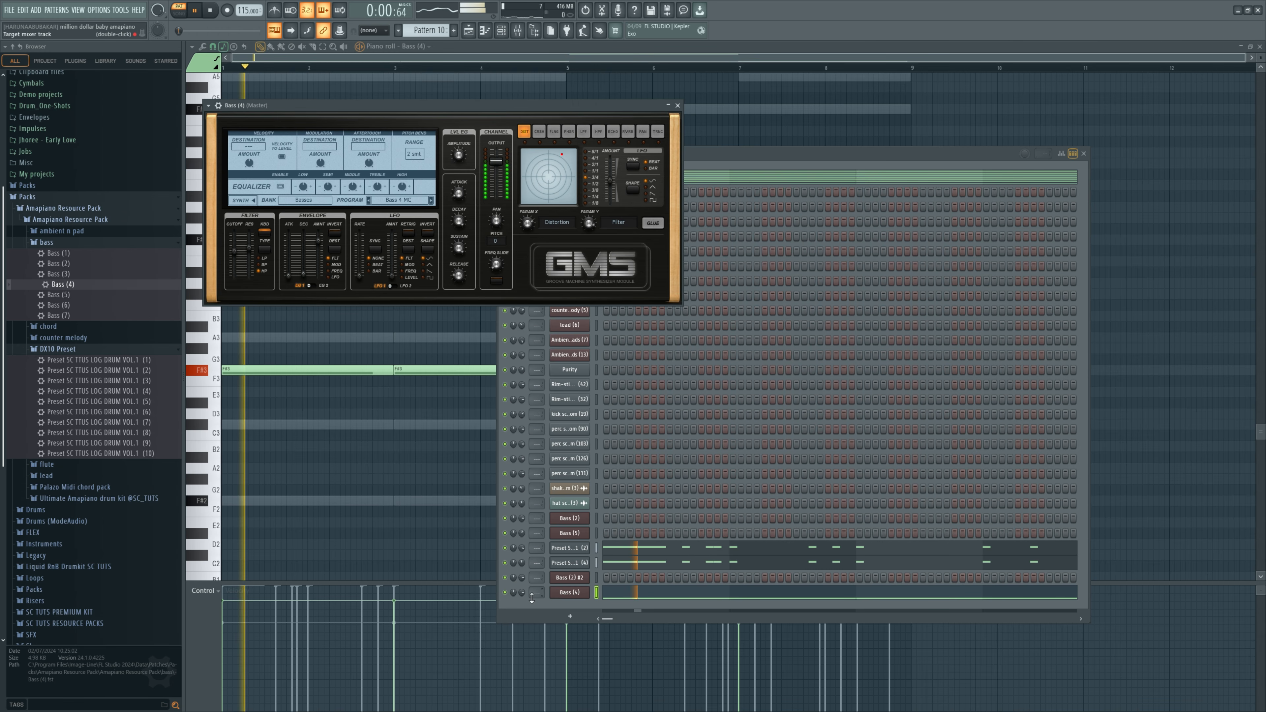
pyautogui.moveTo(522, 593); pyautogui.dragTo(521, 587)
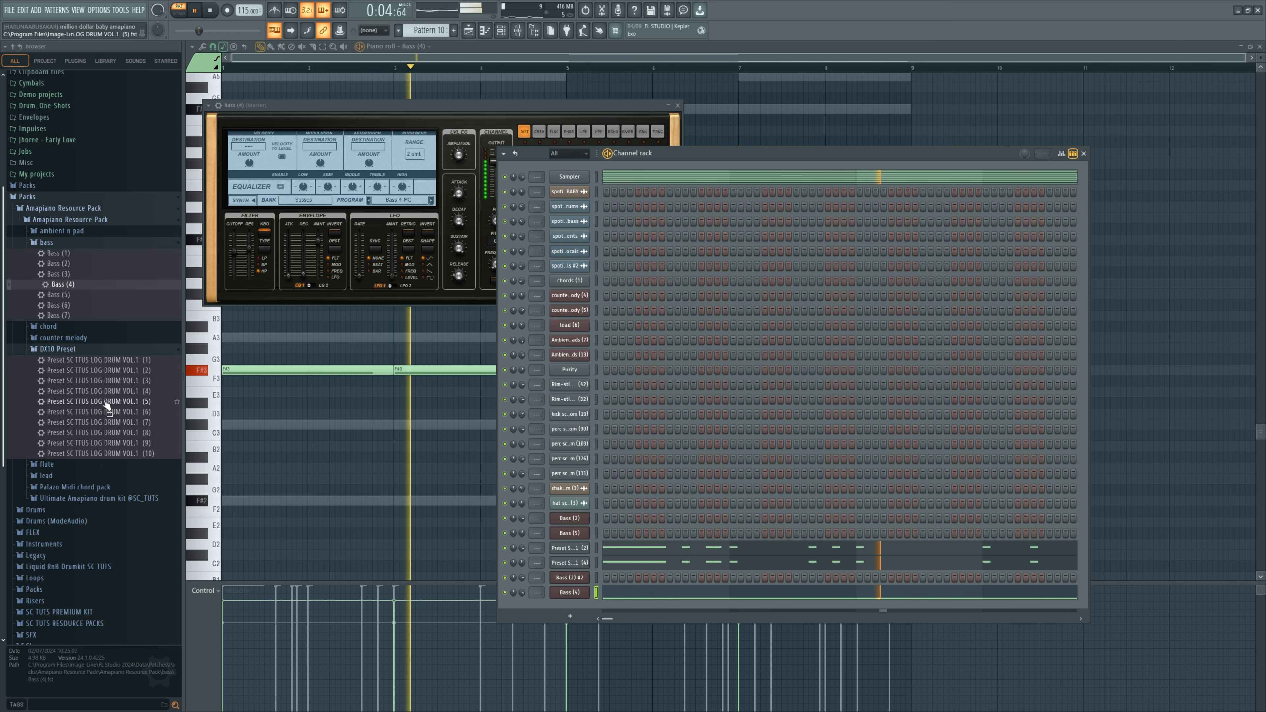
pyautogui.rightClick(293, 425)
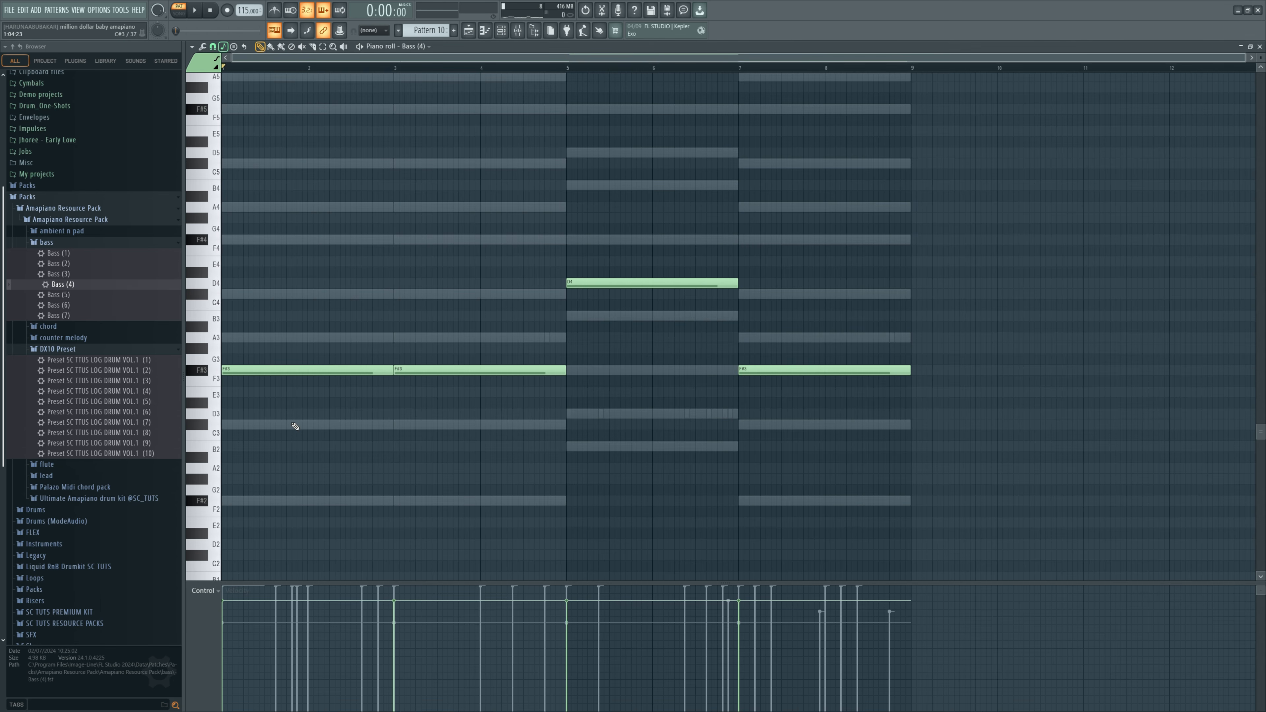
# Step: Raise all Bass (4) notes an octave to F#4 and D5, and select the D5 note in bars 5–6
pyautogui.hotkey('ctrl', 'Up')
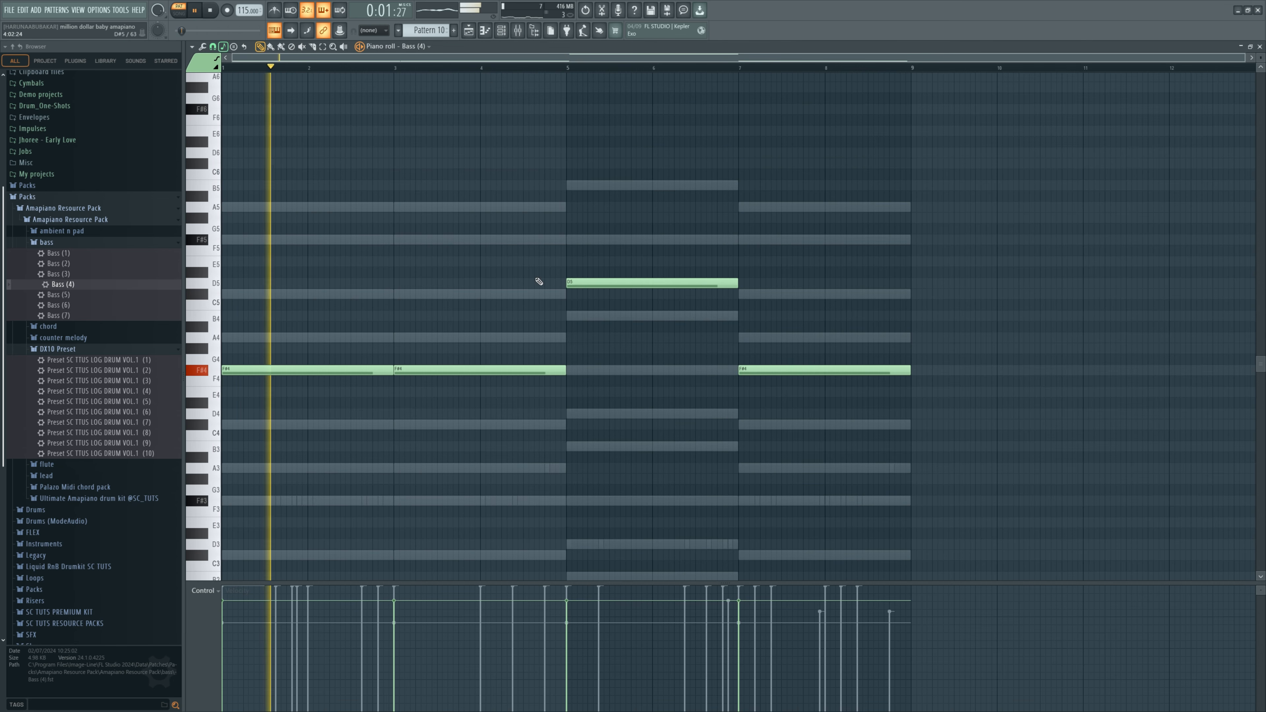
pyautogui.click(502, 31)
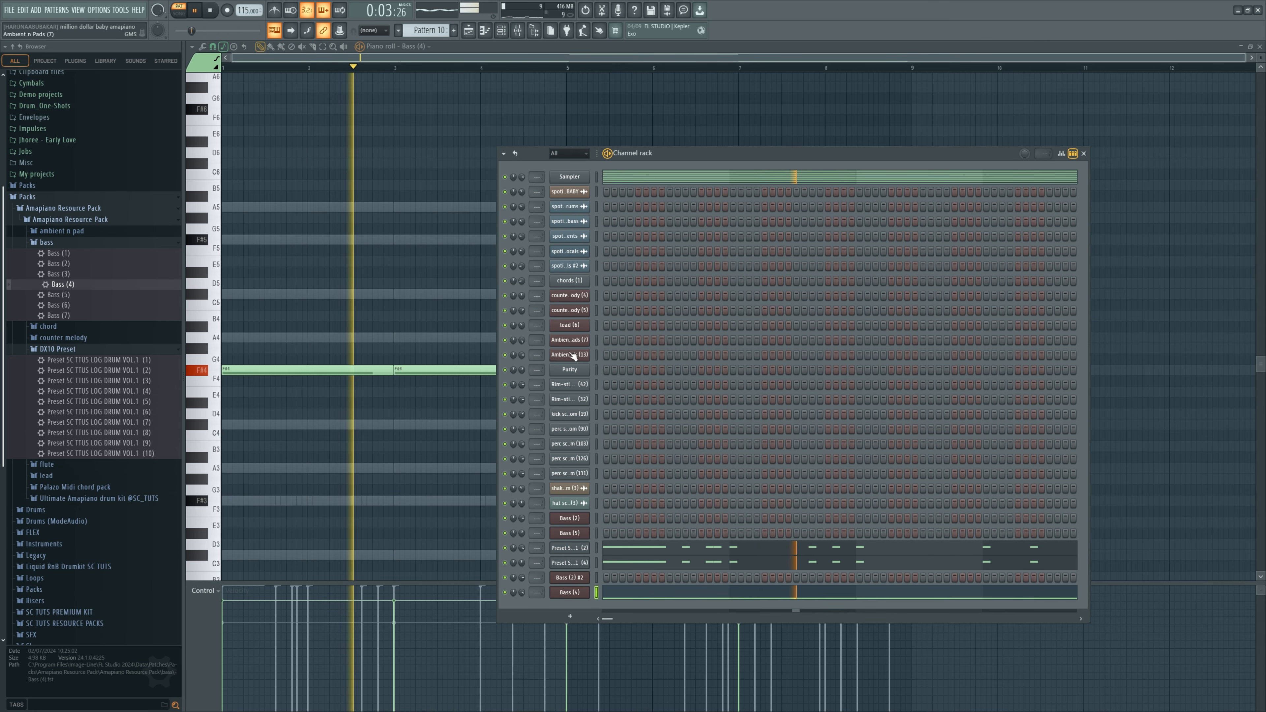
pyautogui.rightClick(418, 457)
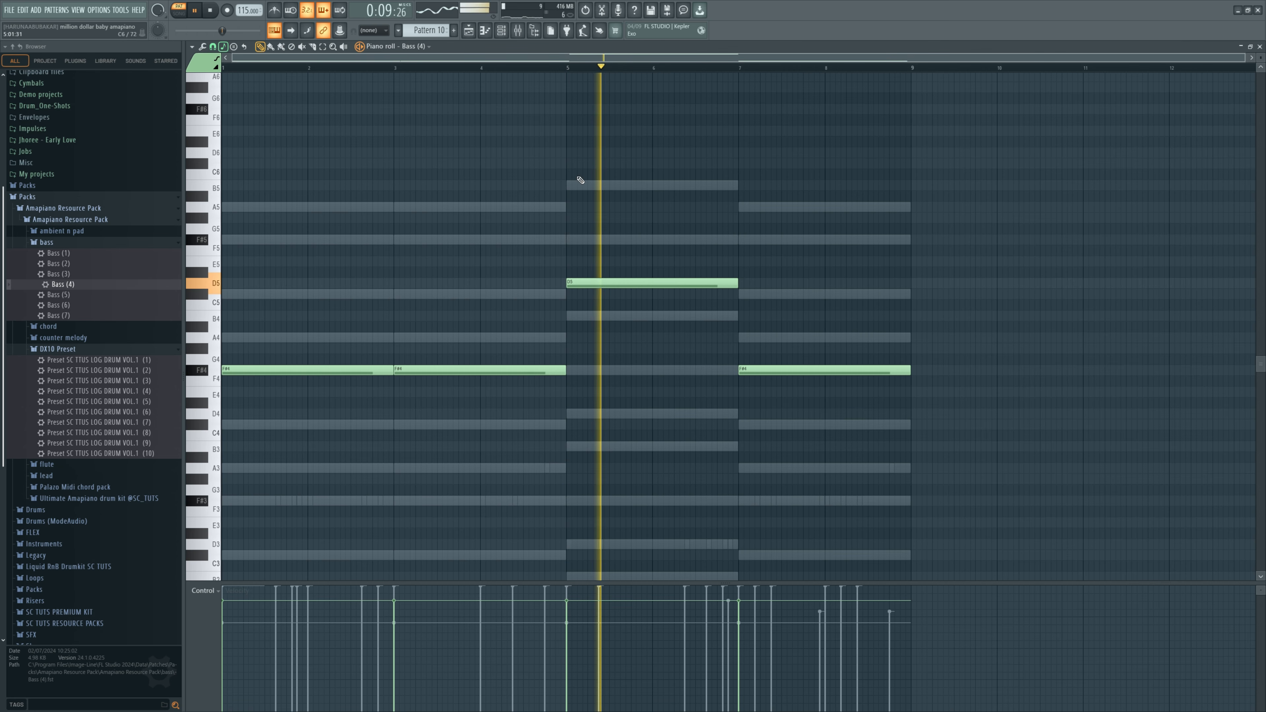
pyautogui.moveTo(614, 238); pyautogui.dragTo(638, 334)
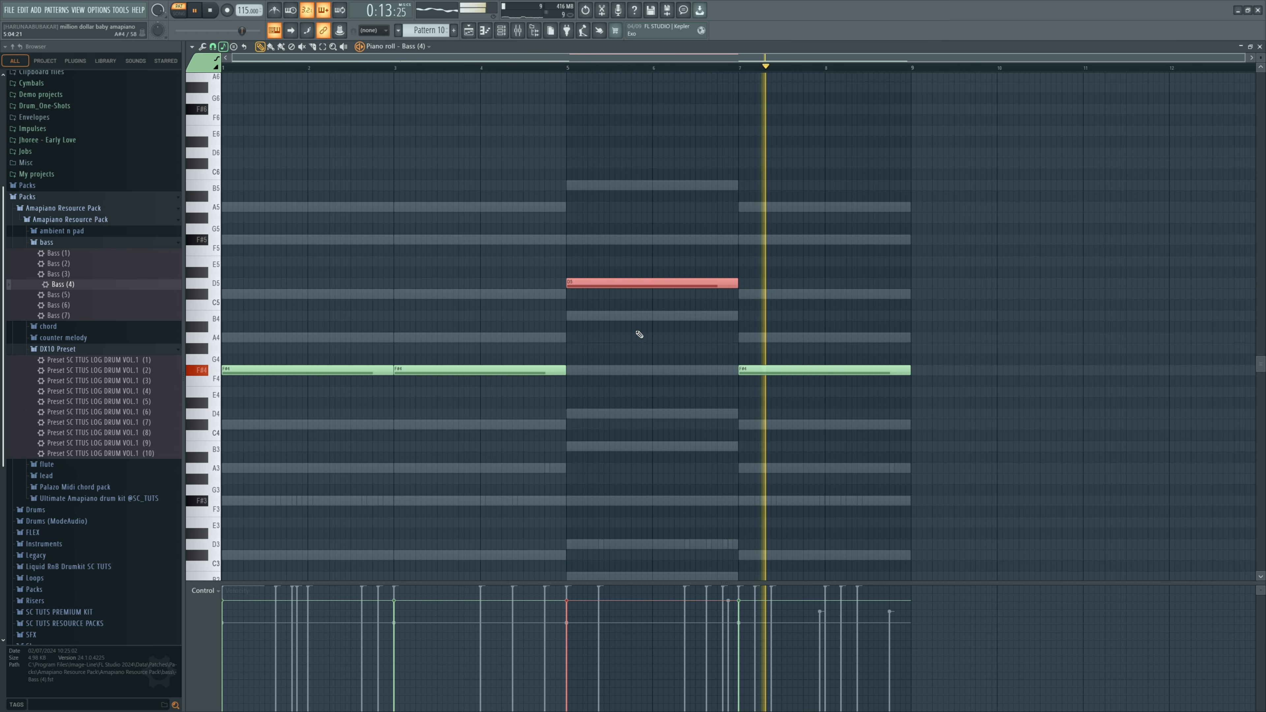
# Step: Return to the playlist and listen to the song from hook 2 with the Track 4 vocals muted and unmuted
pyautogui.click(468, 31)
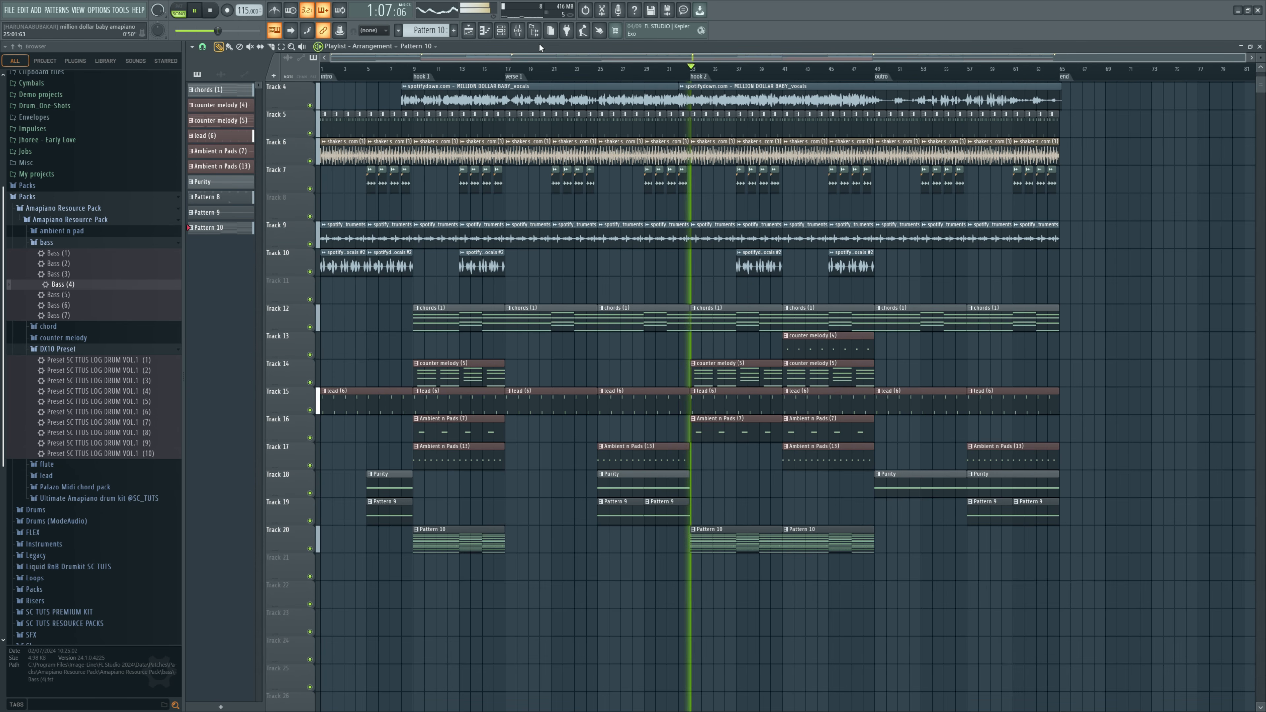
pyautogui.click(310, 104)
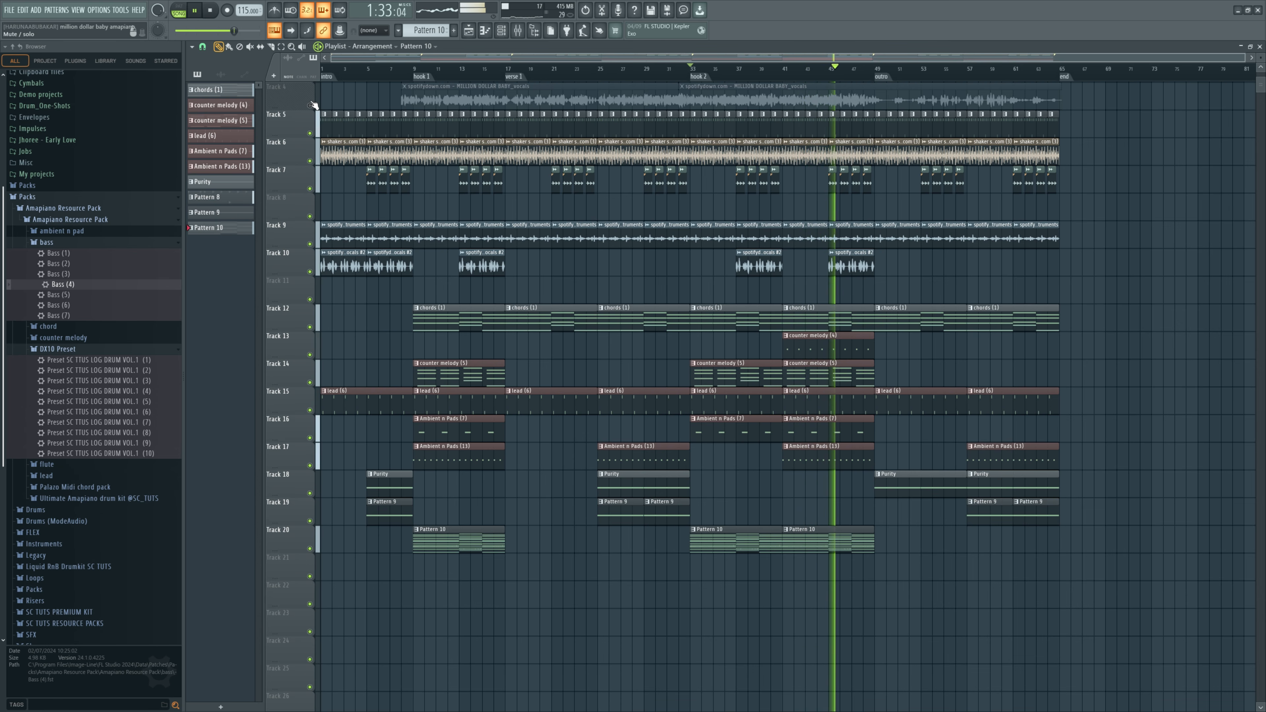
pyautogui.click(311, 104)
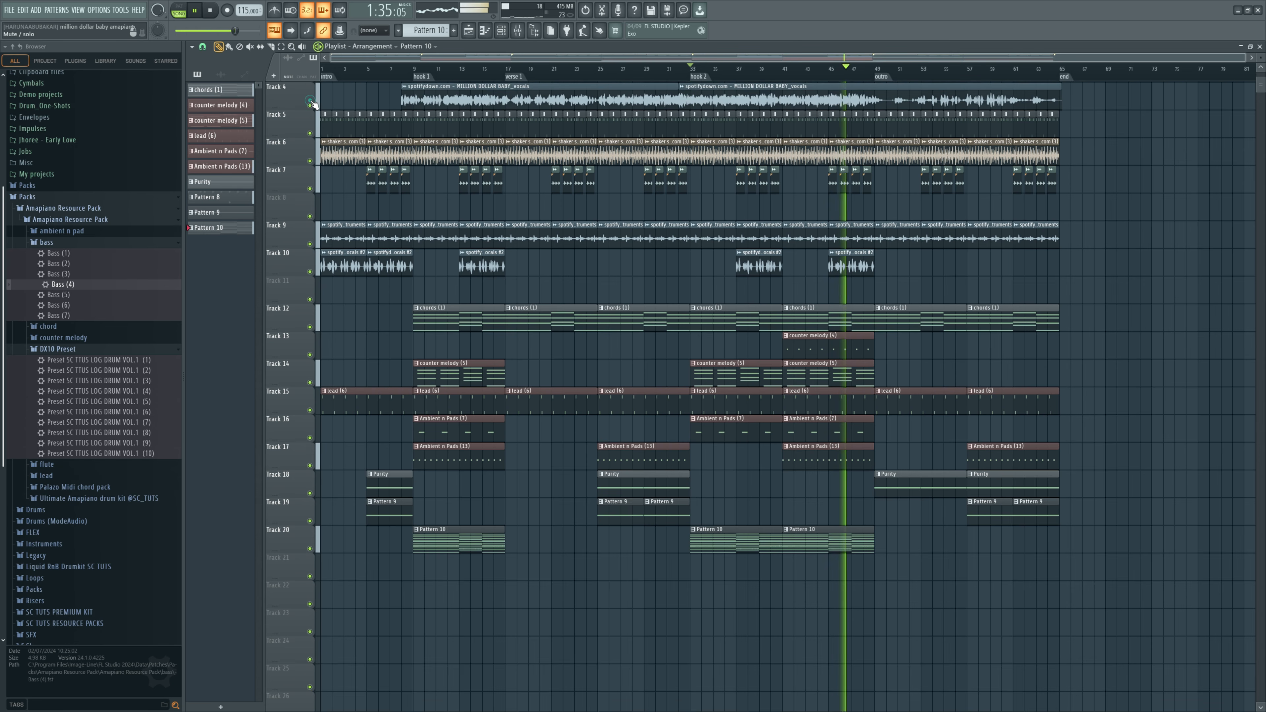
# Step: Restart playback at hook 2 and check the channel settings of the MILLION DOLLAR BABY_vocals clip
pyautogui.press('space')
pyautogui.press('space')
pyautogui.doubleClick(736, 90)
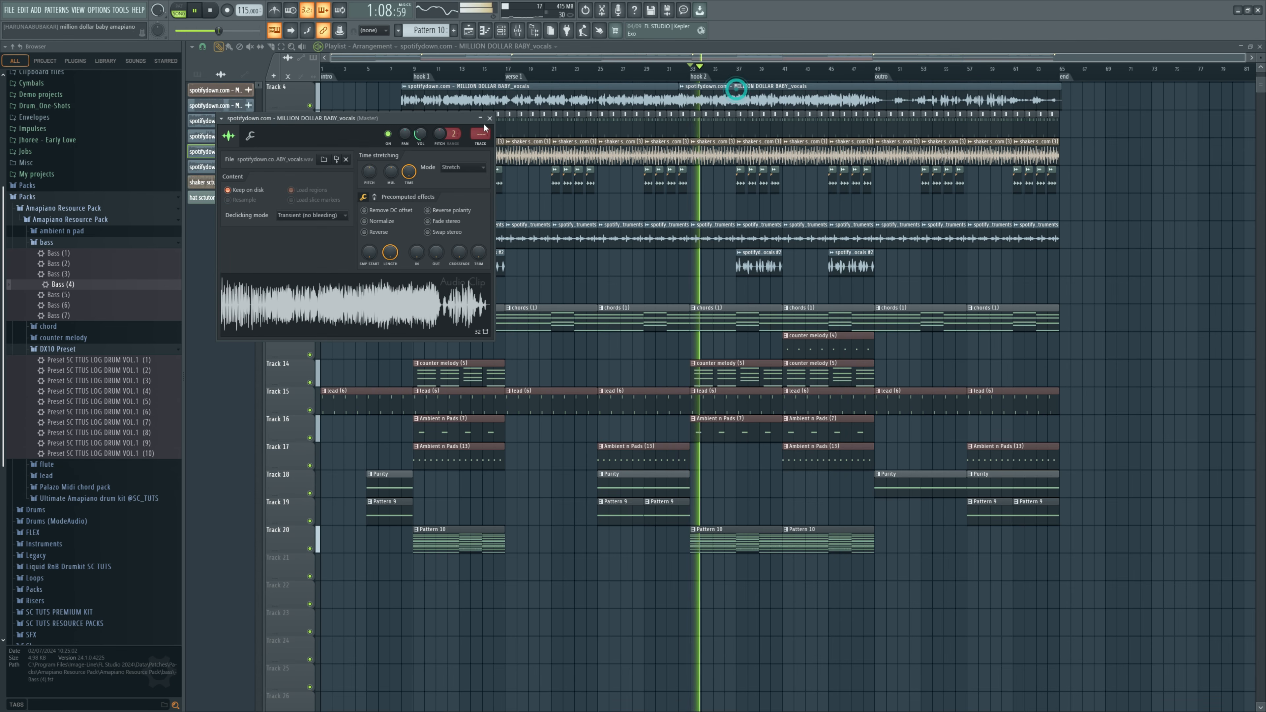
pyautogui.press('Escape')
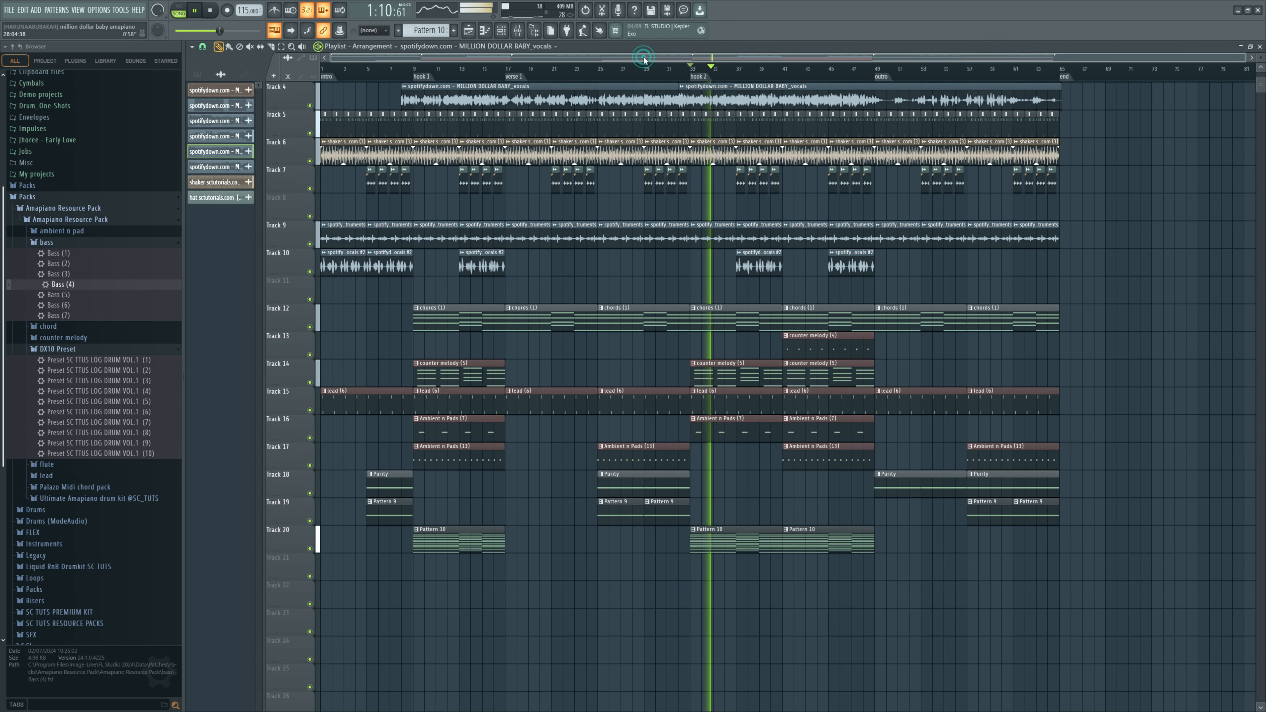
# Step: Check the Channel rack during playback, stop the song, and look over the playlist arrangement
pyautogui.click(504, 31)
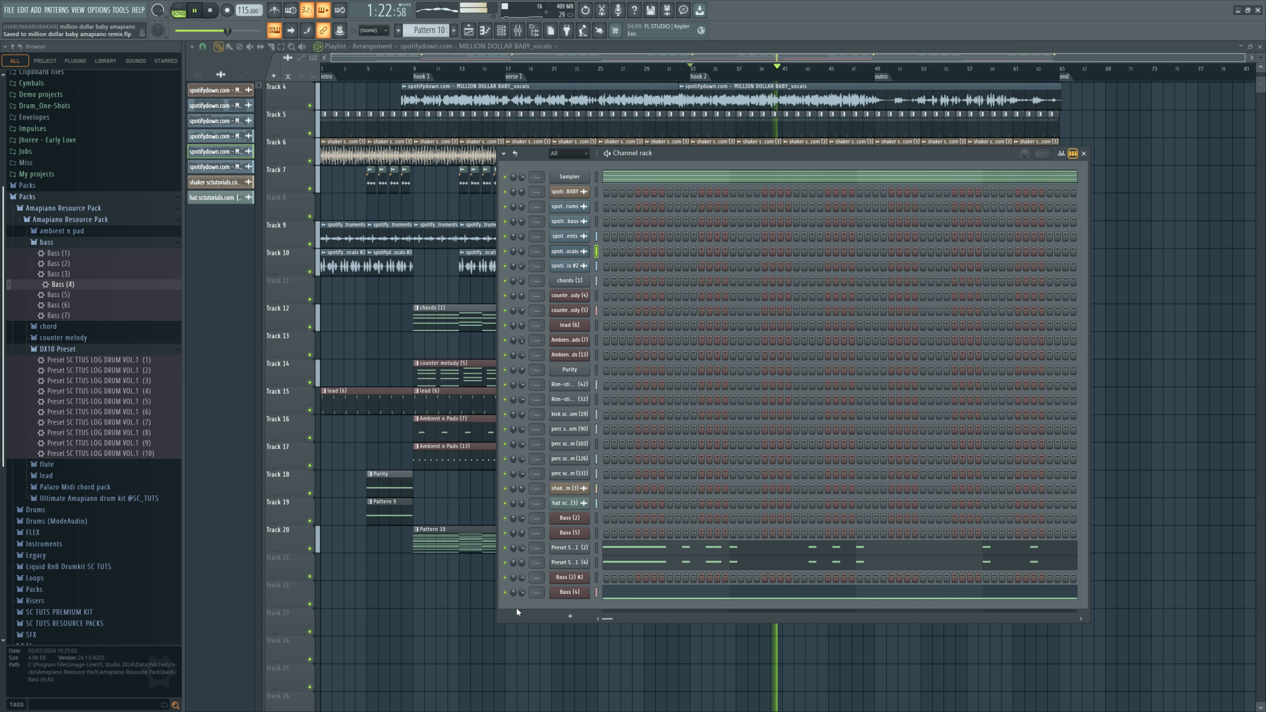
pyautogui.press('F6')
pyautogui.press('space')
pyautogui.scroll(2, 622, 441)
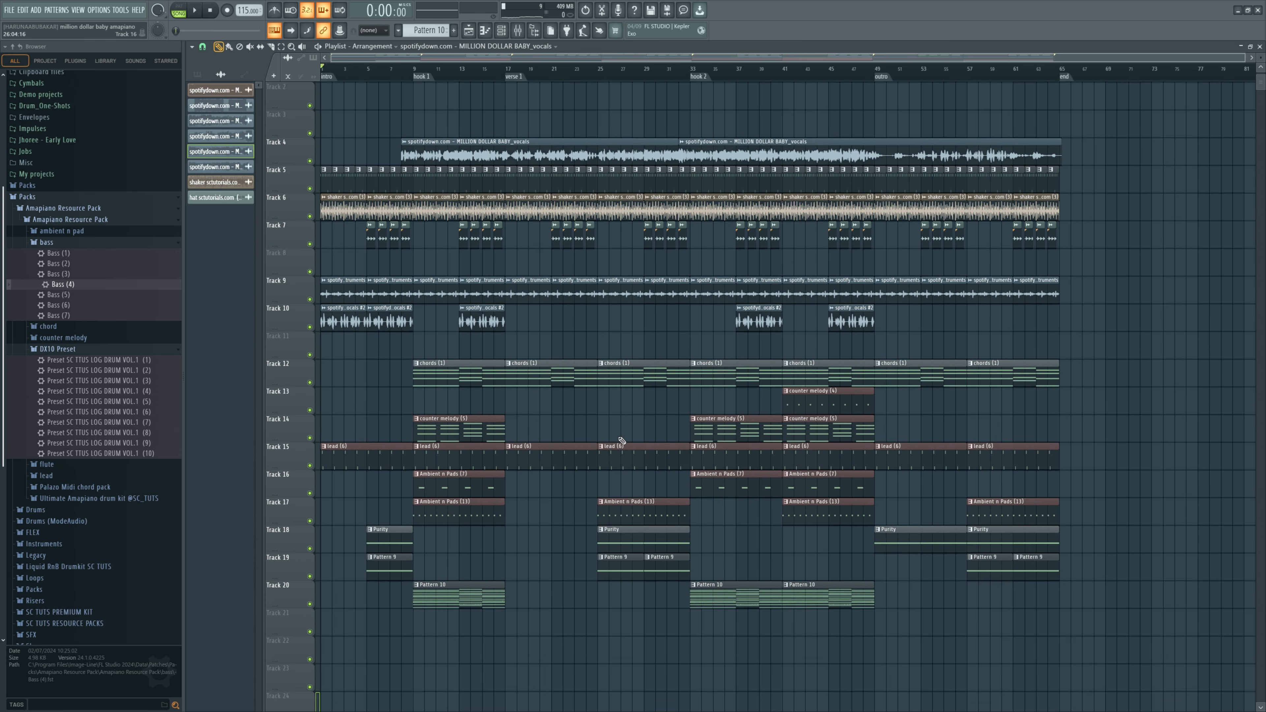
pyautogui.scroll(-2, 621, 442)
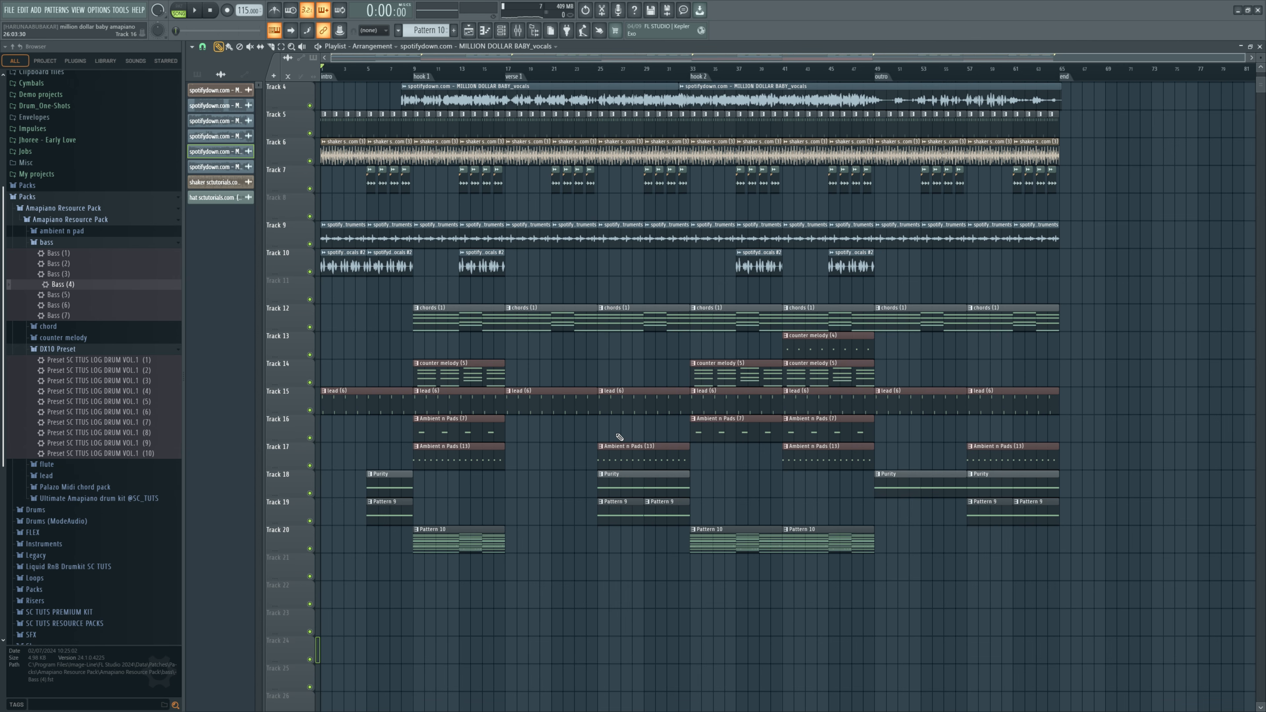
pyautogui.scroll(3, 630, 556)
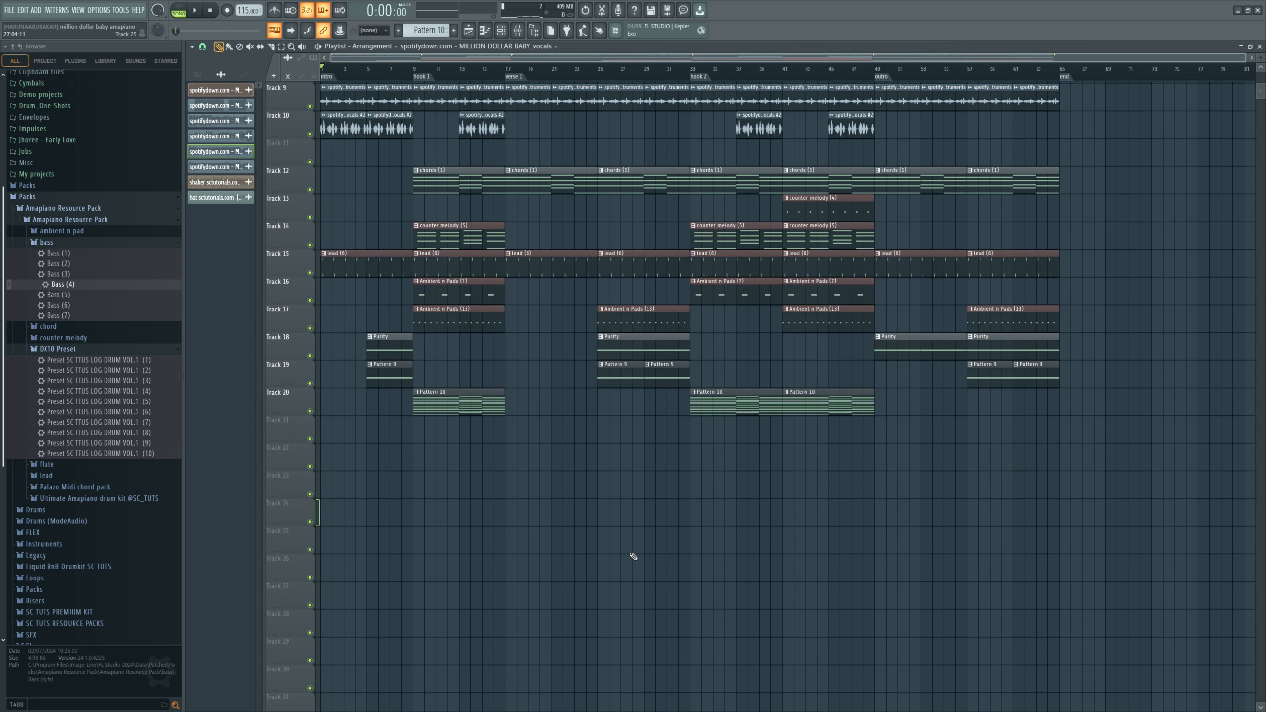